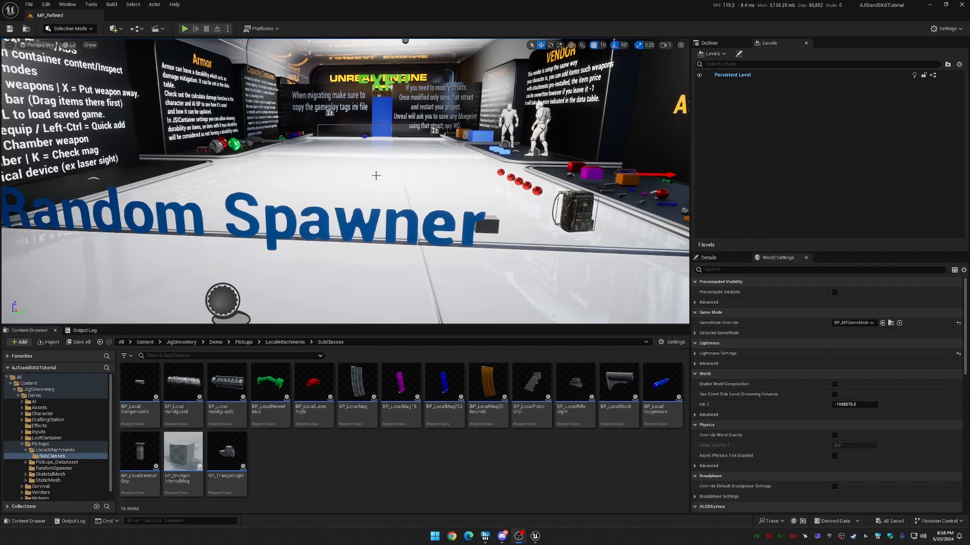
# Enable the SKGShooterFramework plugin among the installed SKG Plugins.
pyautogui.click(45, 5)
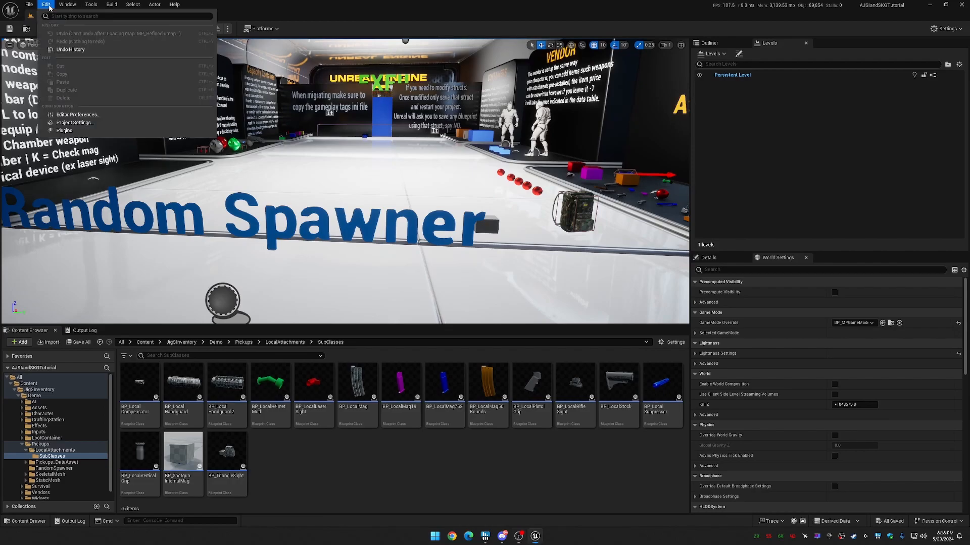
pyautogui.click(77, 131)
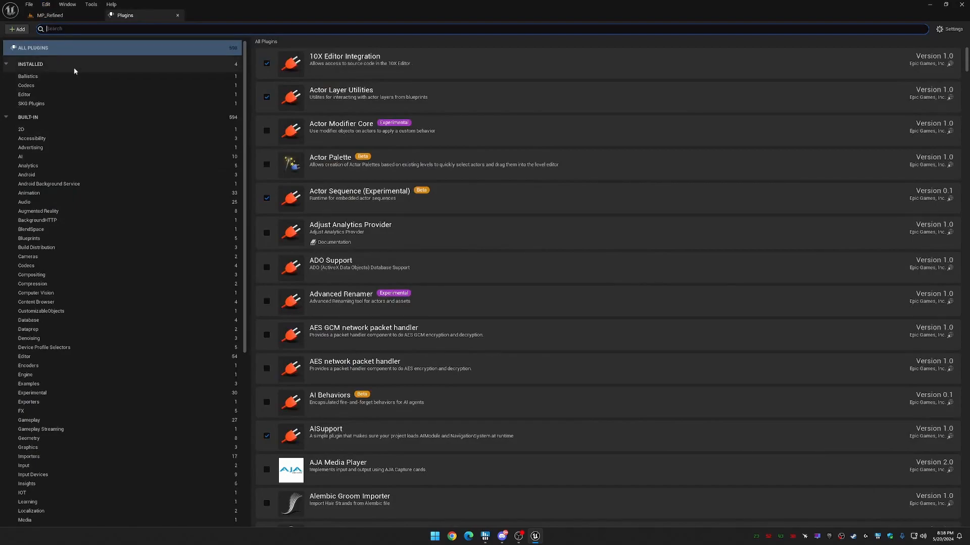
pyautogui.click(33, 104)
pyautogui.click(267, 64)
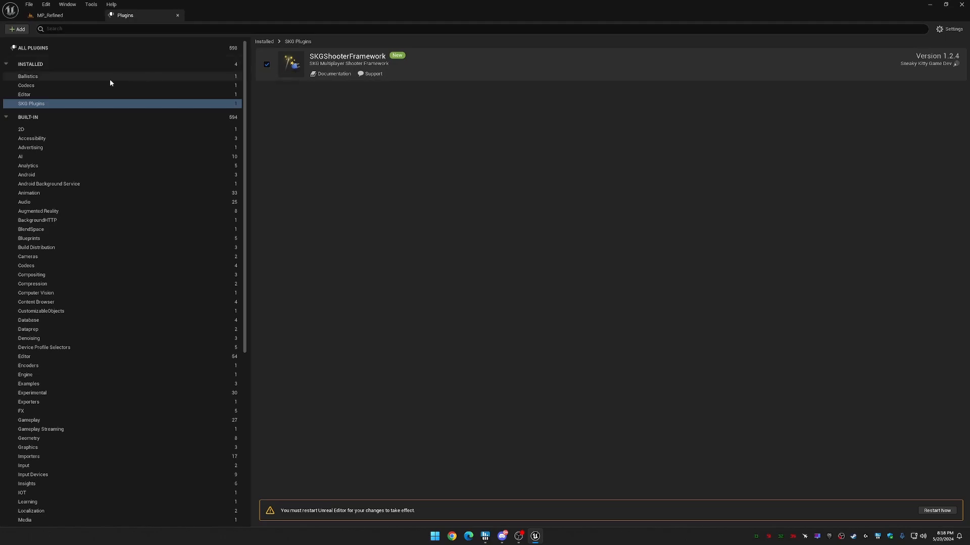
# Enable the installed Electronic Nodes editor plugin, restart the editor to apply the plugin changes, and close the plugin list.
pyautogui.click(41, 95)
pyautogui.click(46, 86)
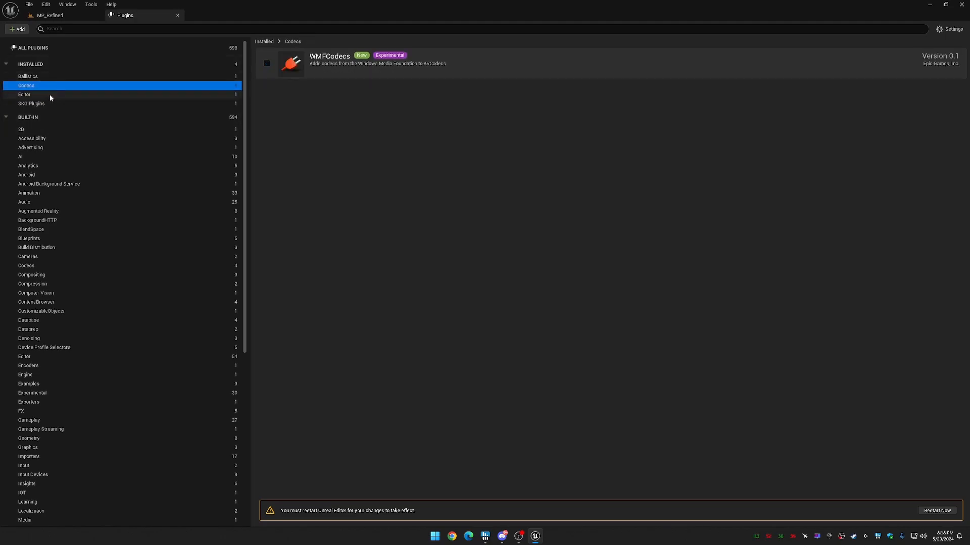
pyautogui.click(49, 95)
pyautogui.click(266, 64)
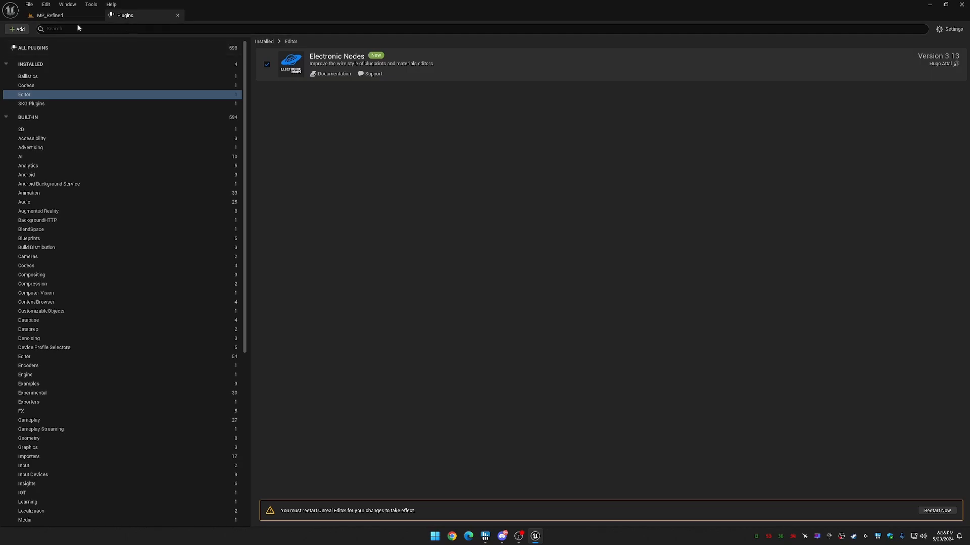
pyautogui.click(937, 511)
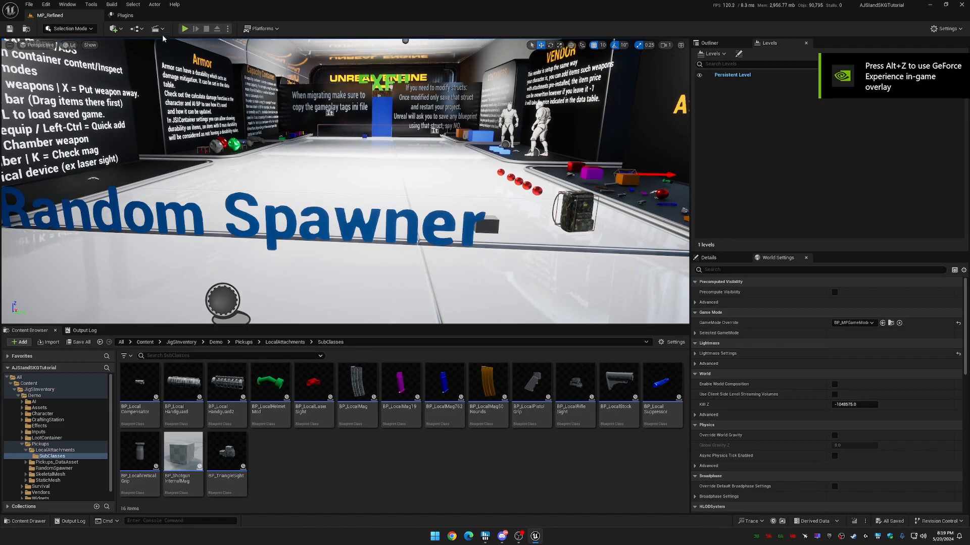
pyautogui.click(122, 15)
pyautogui.click(142, 16)
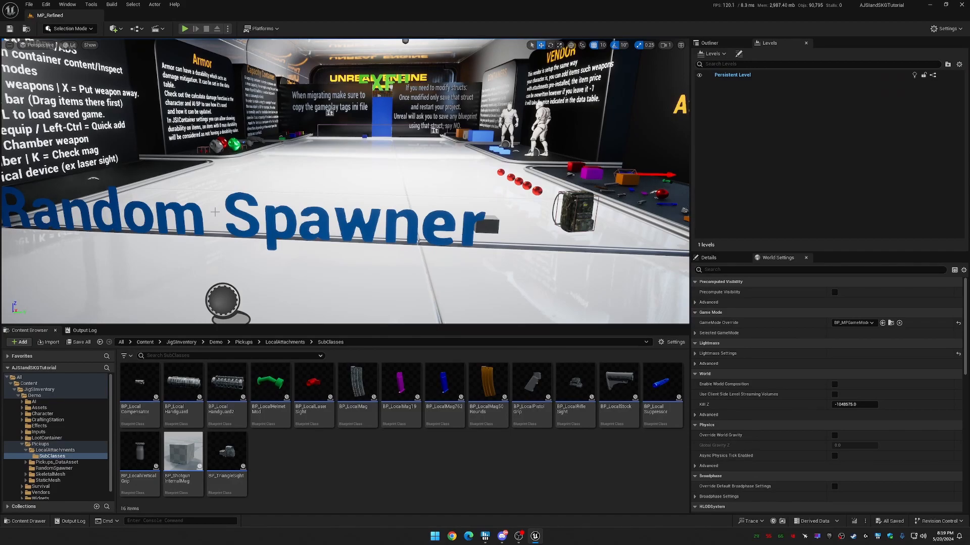
# In File Explorer, copy the SKGShooterFramework folder from Demos > GitHub > SKGSFExample-main > Content on the GameDev (E:) drive.
pyautogui.press('super+e')
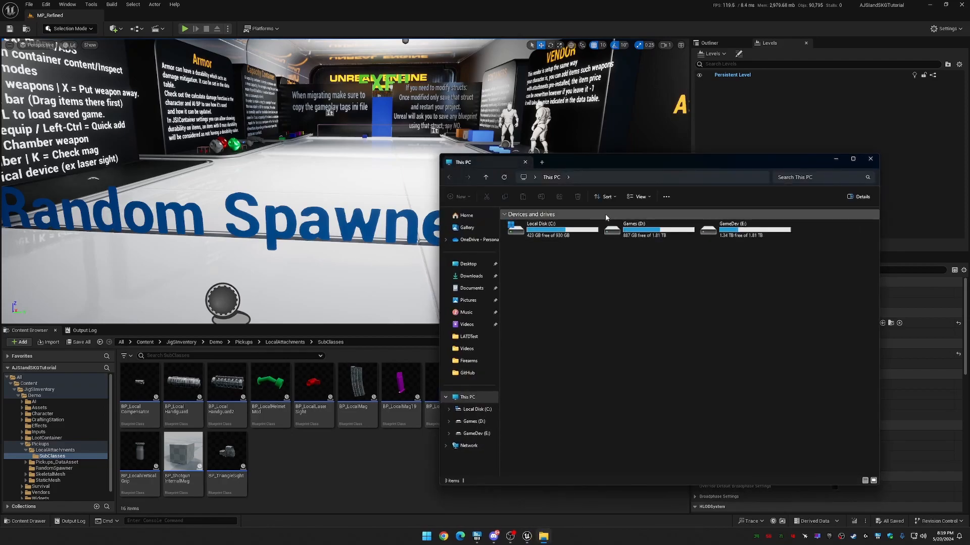
pyautogui.click(736, 233)
pyautogui.doubleClick(736, 234)
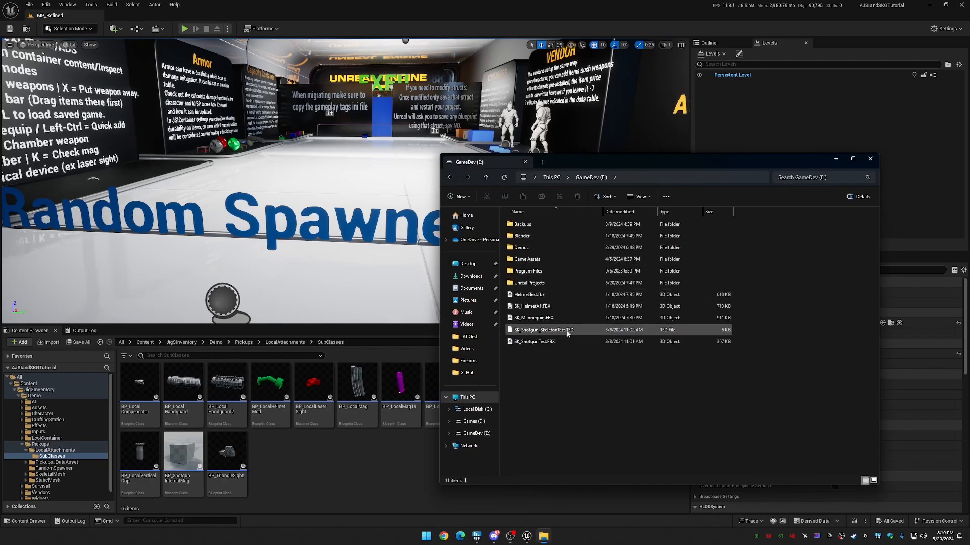
pyautogui.doubleClick(540, 248)
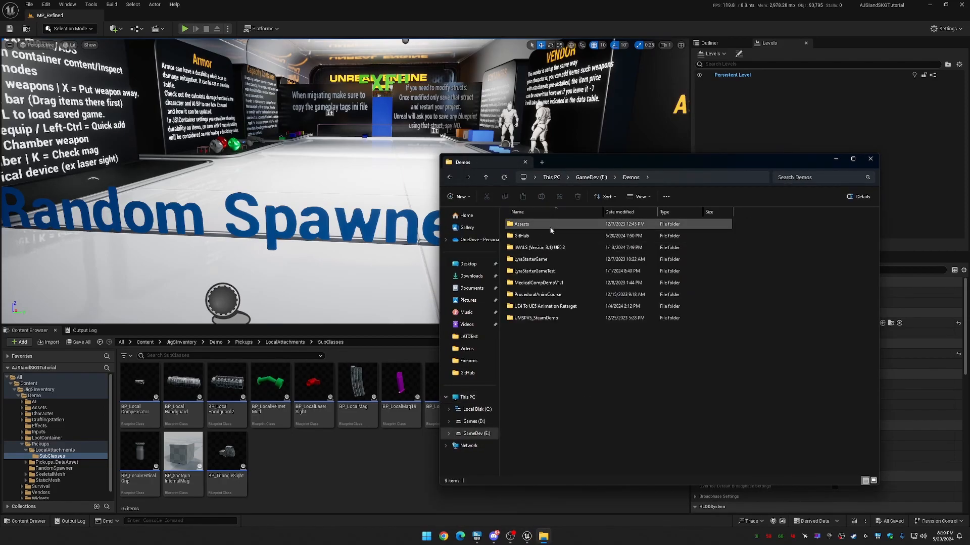
pyautogui.doubleClick(541, 236)
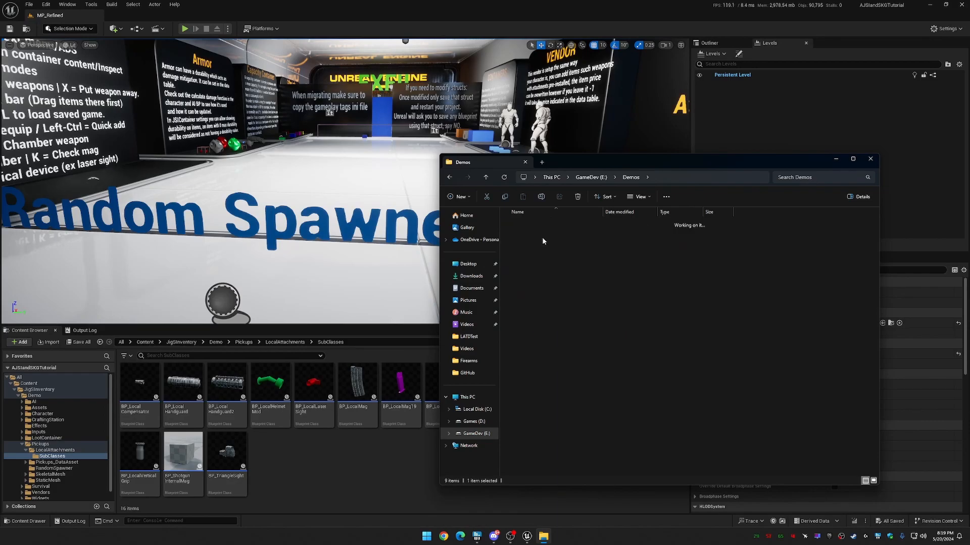
pyautogui.doubleClick(545, 260)
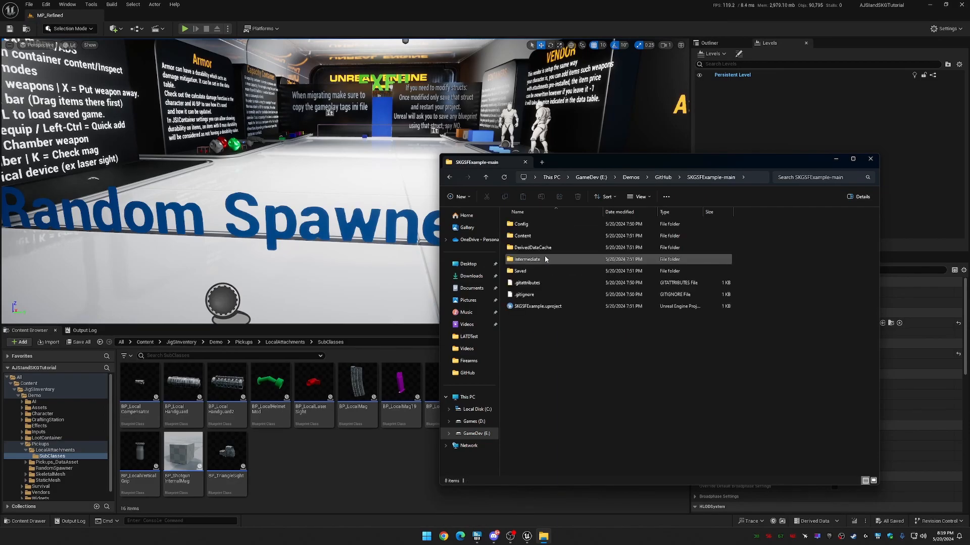
pyautogui.doubleClick(532, 236)
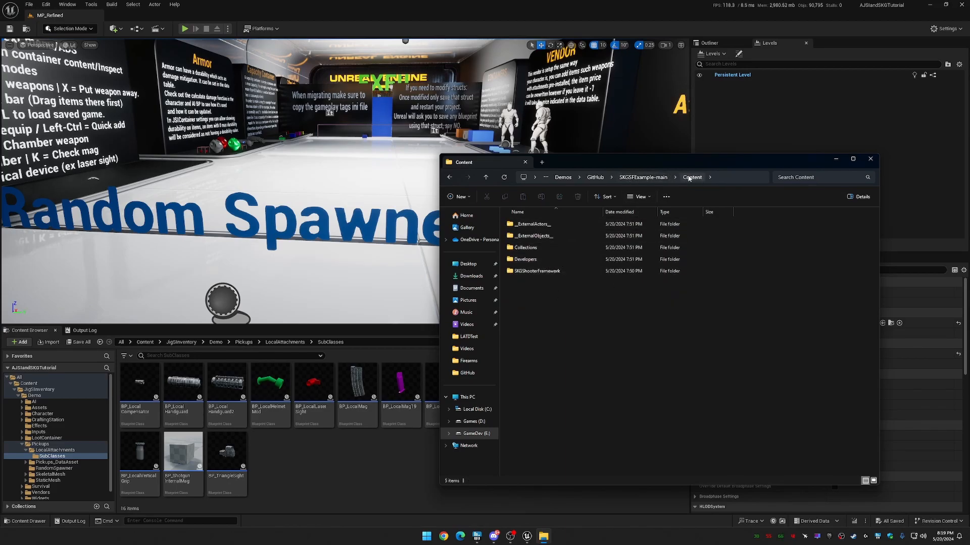
pyautogui.click(549, 273)
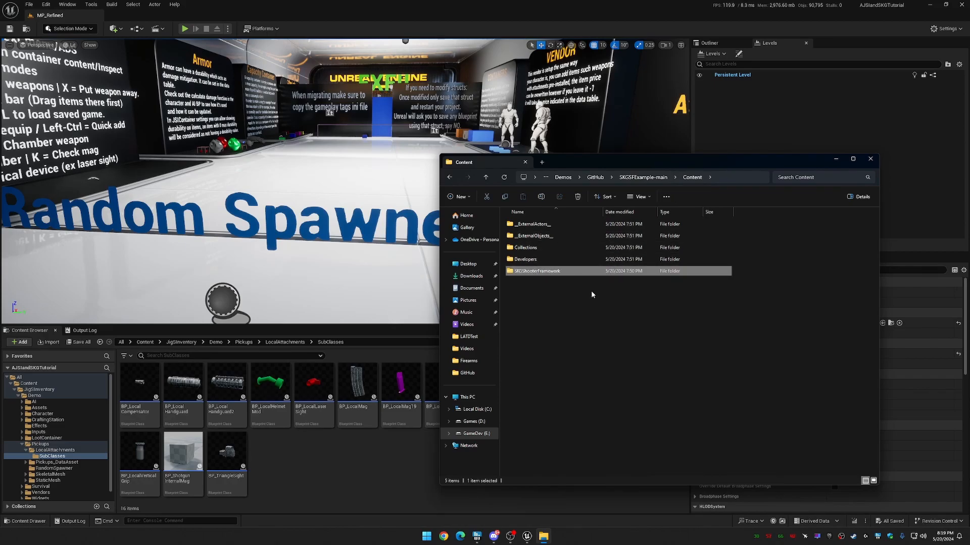
pyautogui.hotkey('ctrl', 'c')
# Paste the copied folder into the Content folder of the AJSIandSKGTutorial project under Unreal Projects, and close File Explorer.
pyautogui.click(563, 177)
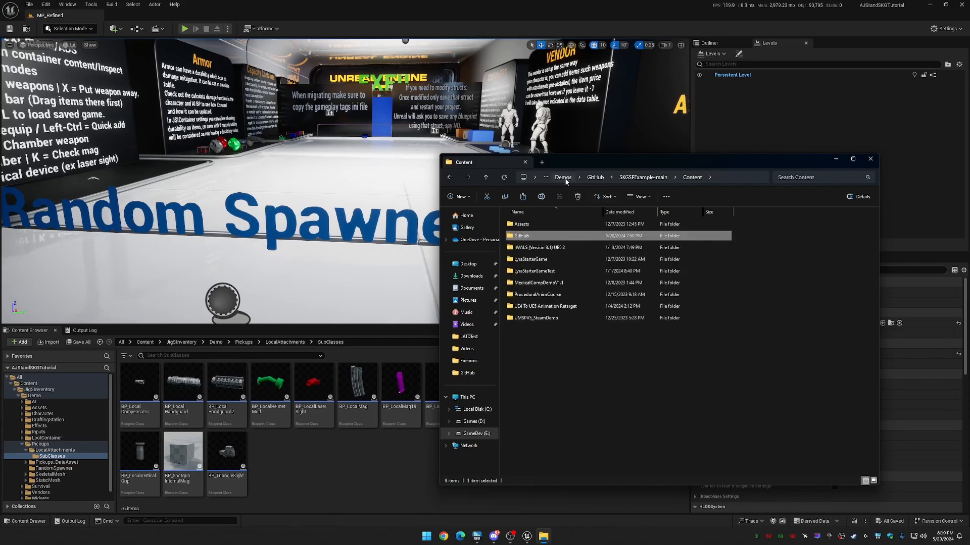
pyautogui.click(591, 177)
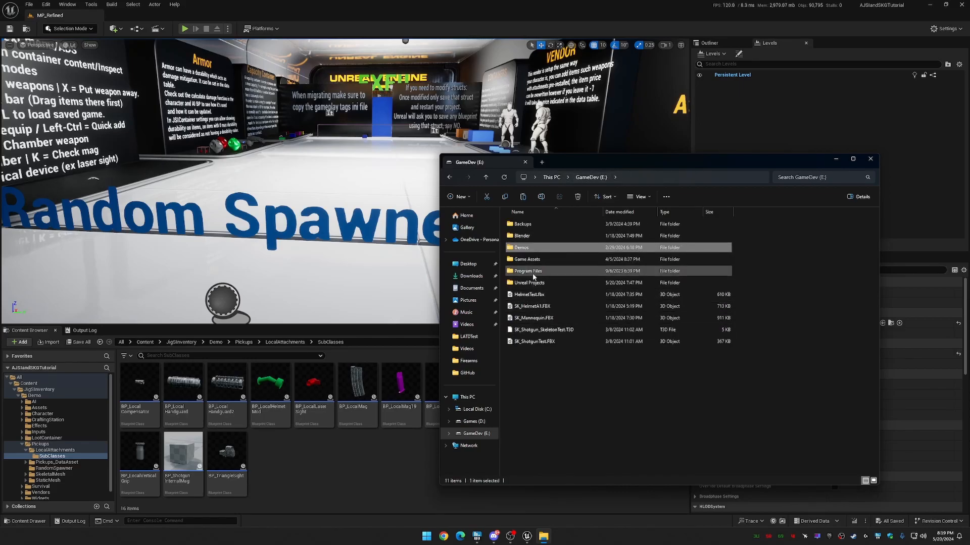
pyautogui.click(538, 288)
pyautogui.doubleClick(538, 284)
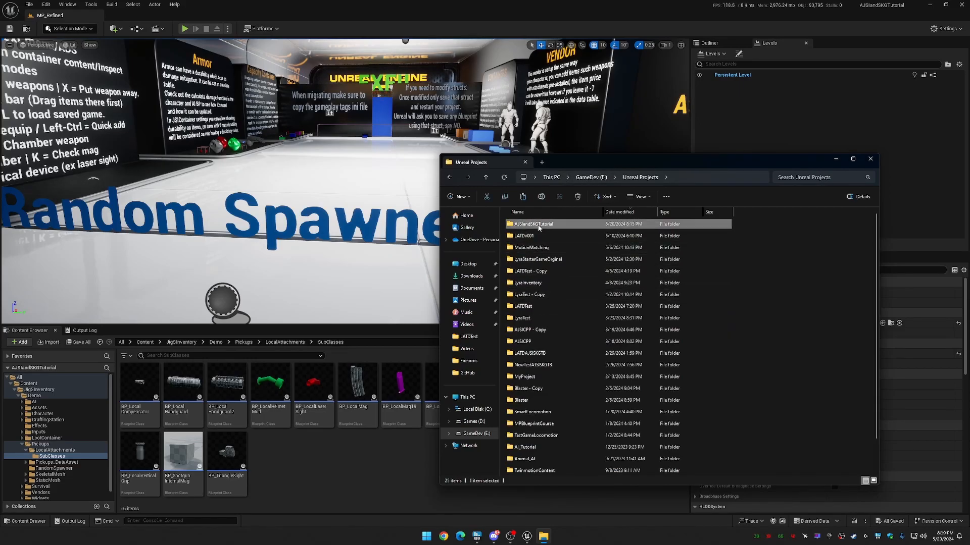
pyautogui.doubleClick(536, 224)
pyautogui.doubleClick(535, 235)
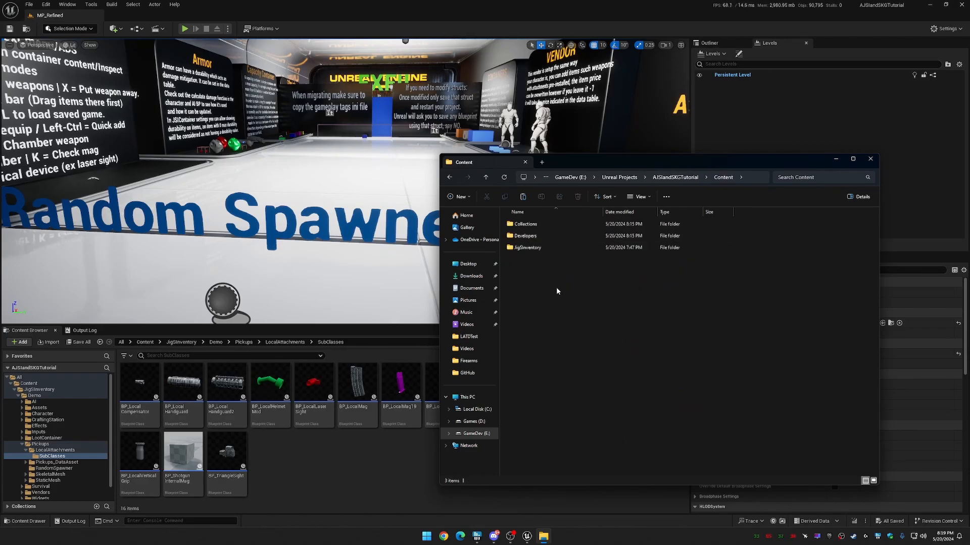
pyautogui.hotkey('ctrl', 'v')
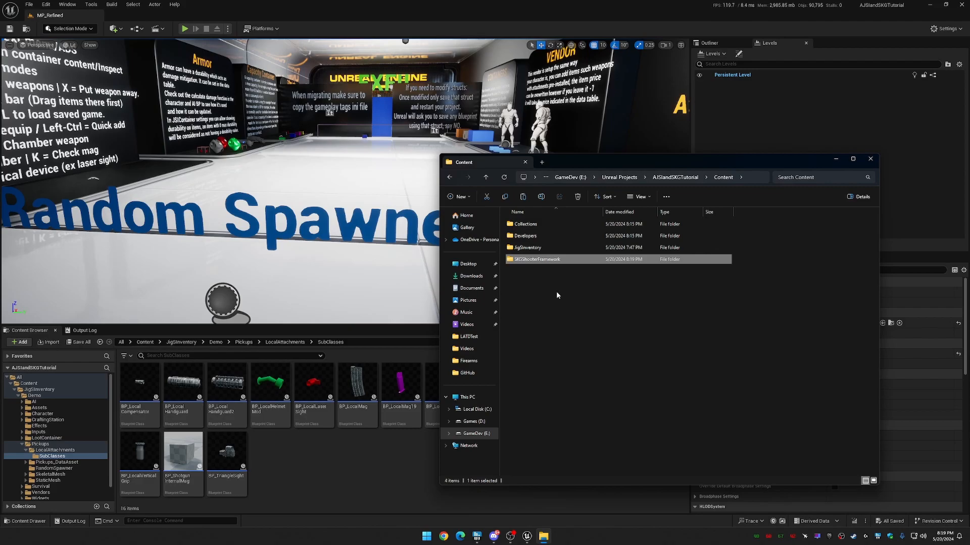
pyautogui.click(870, 159)
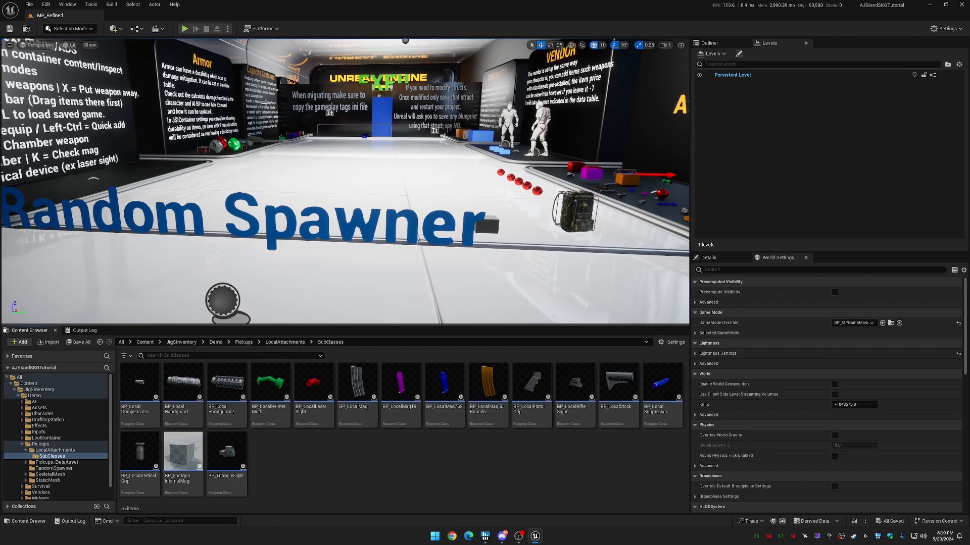
# In Unreal Editor, open the BP_JigCharacter blueprint from the JigSInventory > Demo > Character folder.
pyautogui.click(47, 5)
pyautogui.click(91, 114)
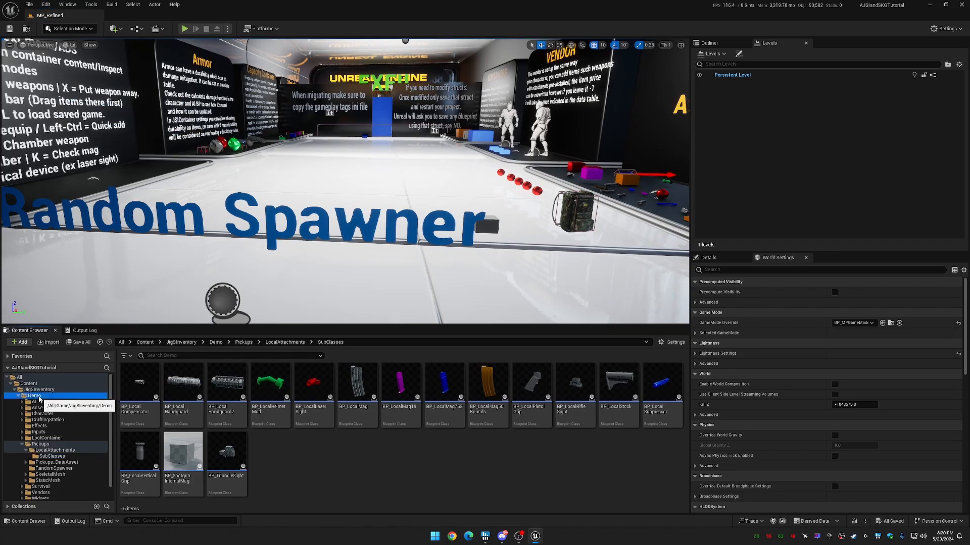
pyautogui.click(35, 395)
pyautogui.doubleClick(225, 394)
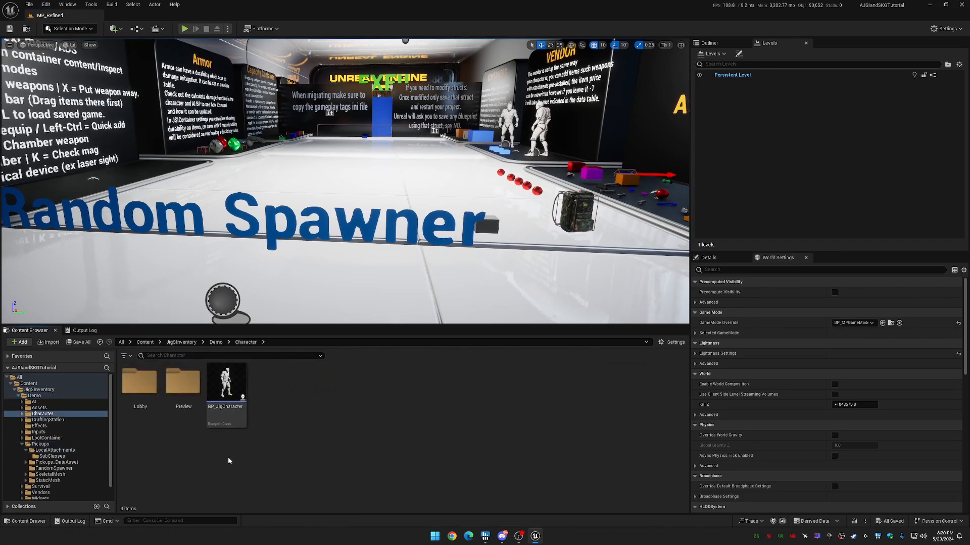
pyautogui.doubleClick(227, 391)
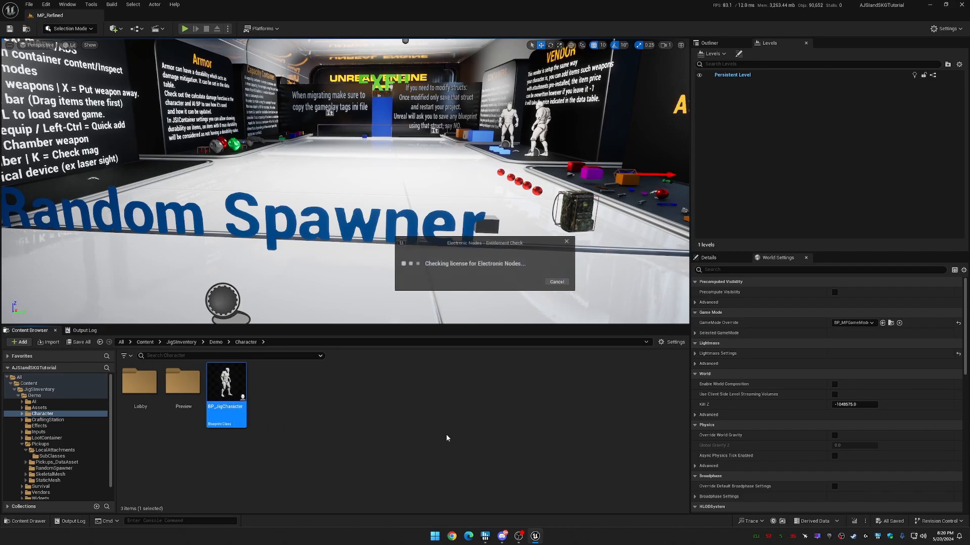
pyautogui.scroll(-7, 337, 351)
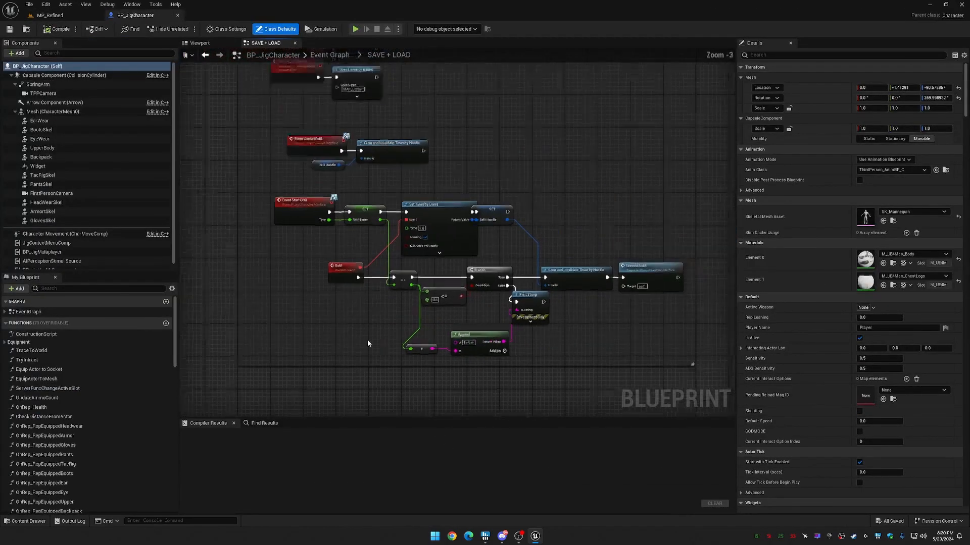
pyautogui.moveTo(328, 253); pyautogui.dragTo(409, 209, button='right')
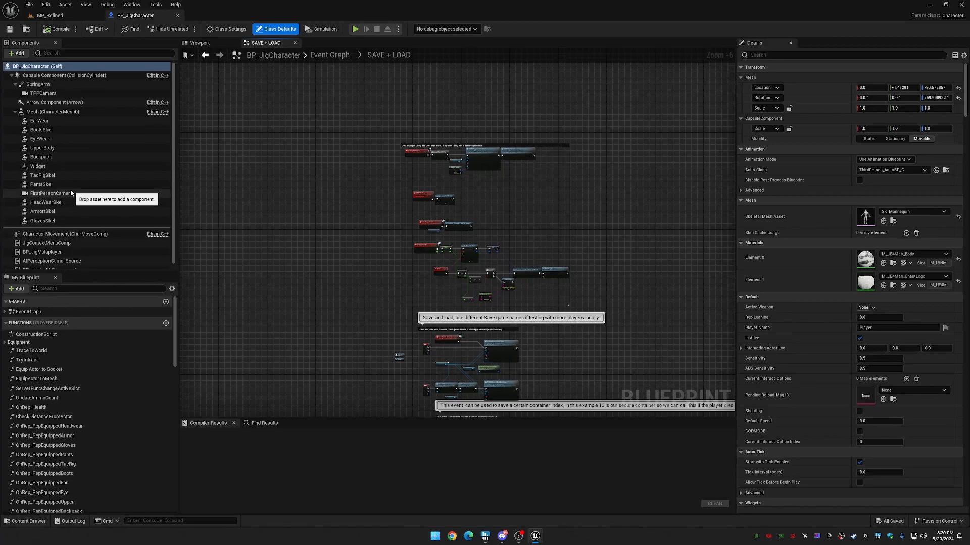
# Add an SKG Shooter Pawn component to BP_JigCharacter, keeping its default name, and select it.
pyautogui.click(17, 53)
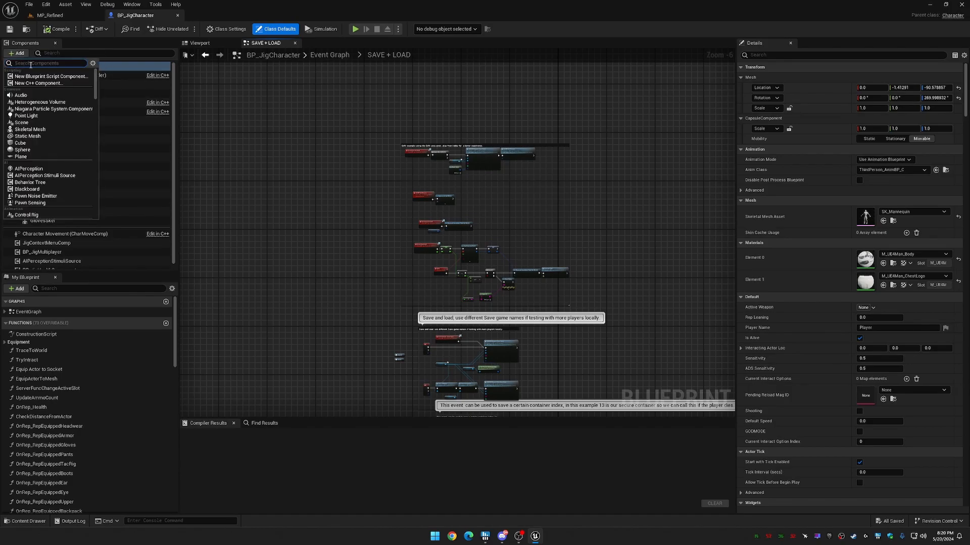
pyautogui.write('skg')
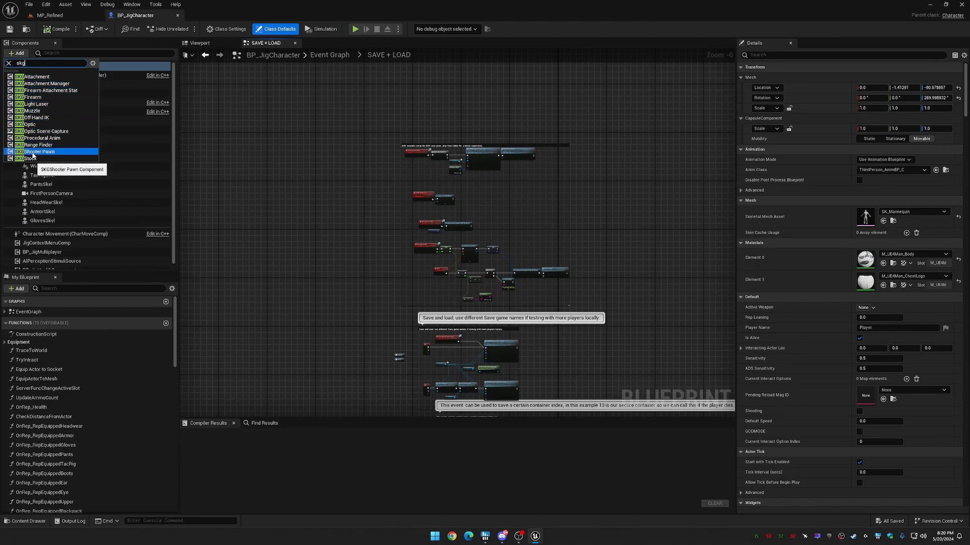
pyautogui.click(31, 153)
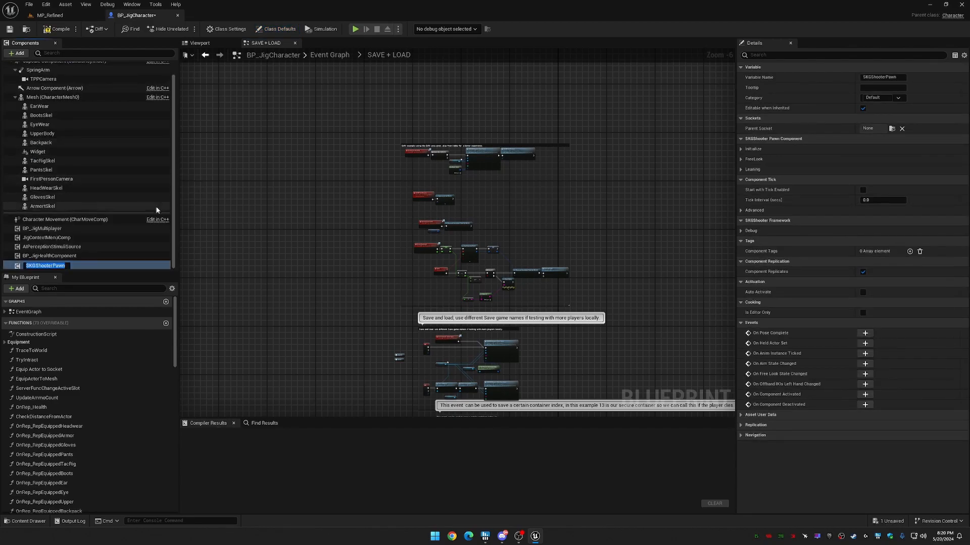
pyautogui.click(89, 258)
pyautogui.click(89, 265)
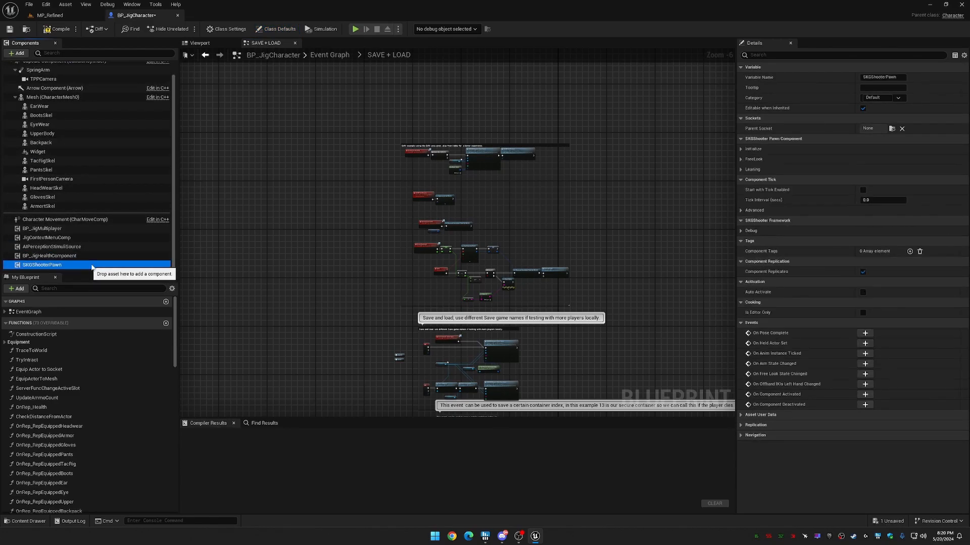
# In the shooter pawn component's Initialize settings, set First Person Mesh Component Name to CharacterMesh0, copied from the third person mesh name.
pyautogui.click(740, 149)
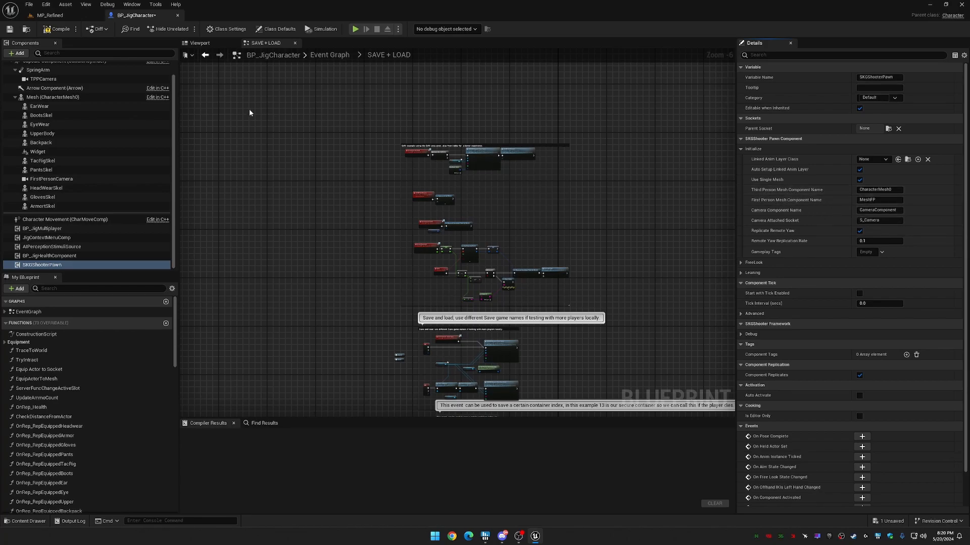
pyautogui.scroll(1, 111, 179)
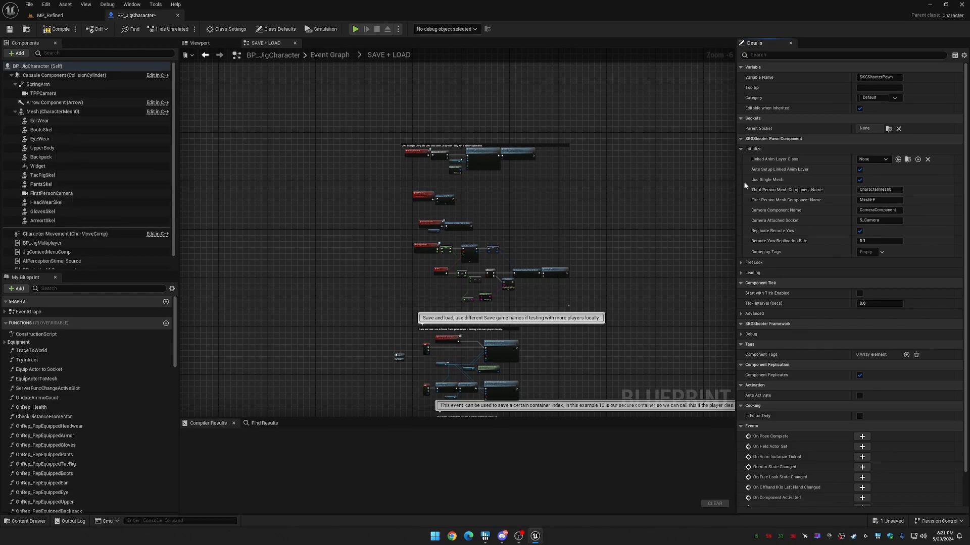
pyautogui.click(862, 190)
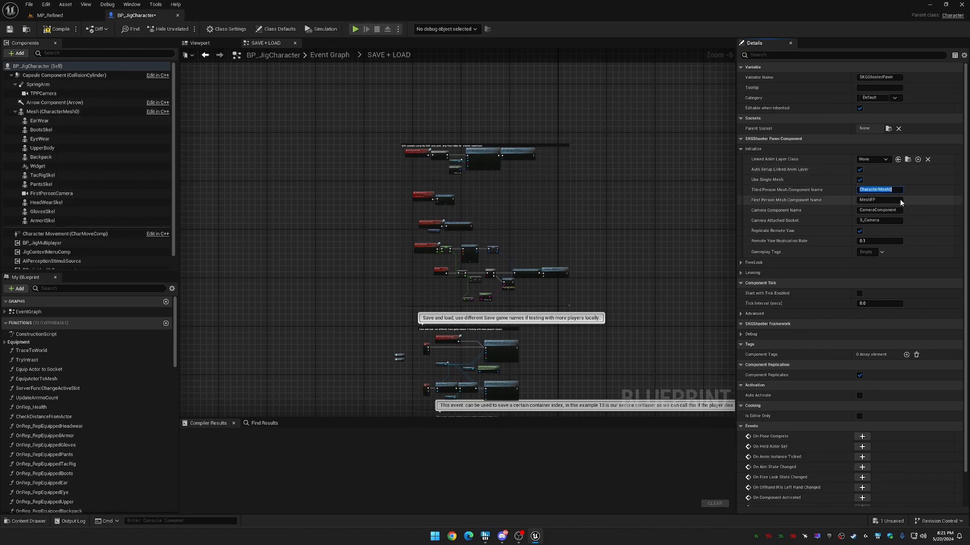
pyautogui.hotkey('ctrl', 'c')
pyautogui.click(882, 199)
pyautogui.hotkey('ctrl', 'v')
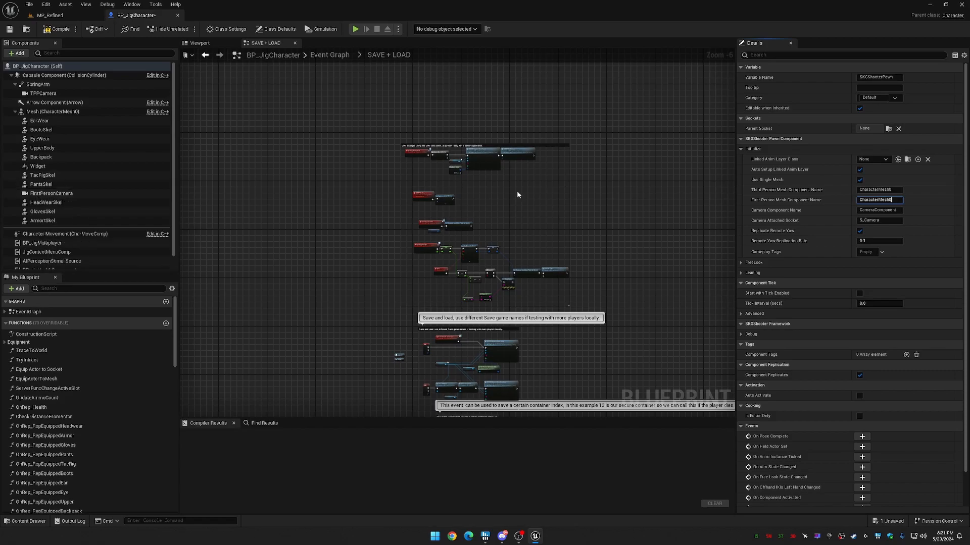
# Set the shooter pawn component's Camera Component Name to FirstPersonCamera.
pyautogui.click(897, 212)
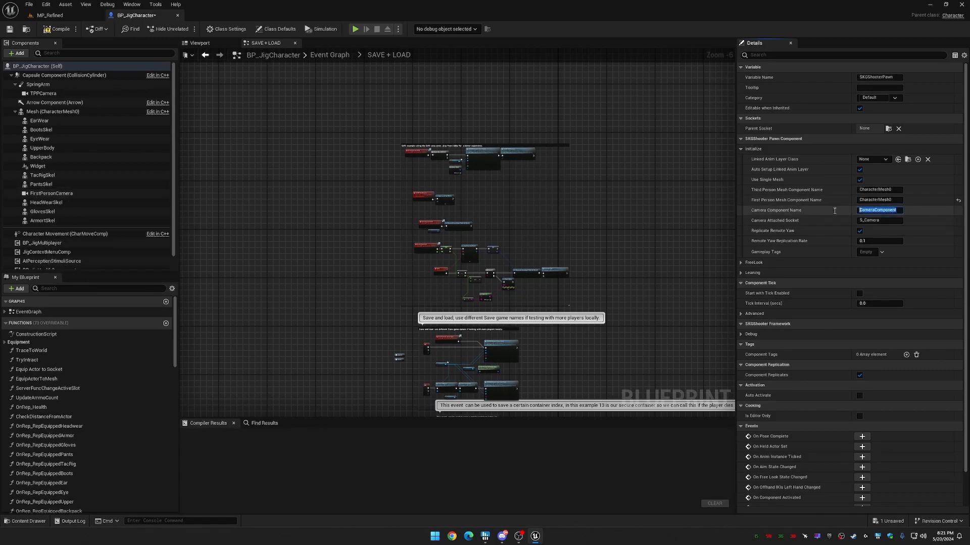
pyautogui.write('FirstPersonCamera')
pyautogui.press('Return')
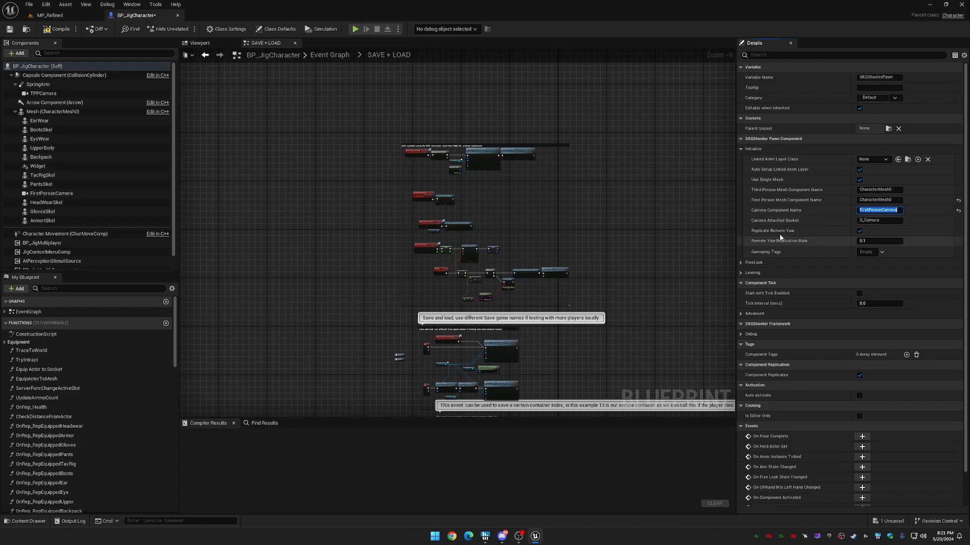
# Compile BP_JigCharacter and open the UE4_Mannequin_Skeleton asset found alongside its character mesh.
pyautogui.click(58, 28)
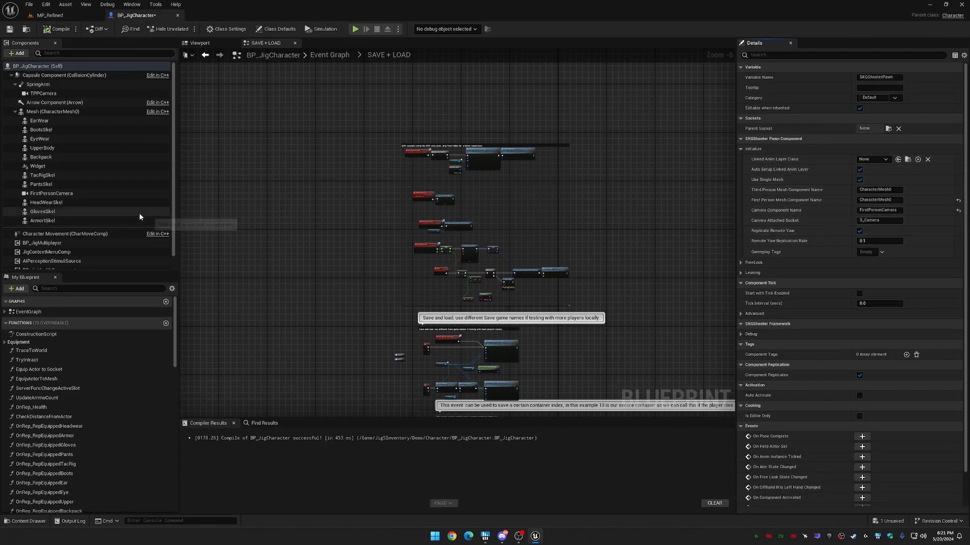
pyautogui.click(50, 114)
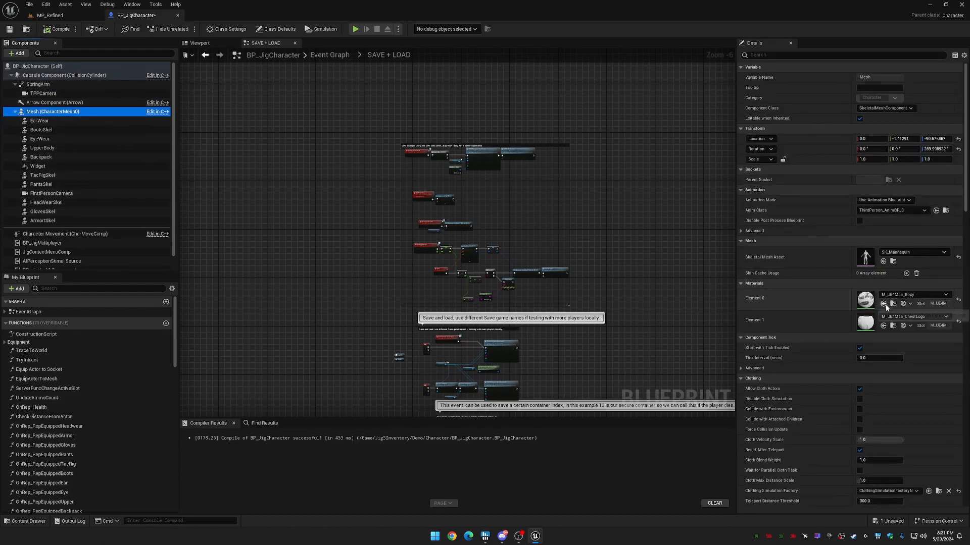
pyautogui.click(893, 262)
pyautogui.doubleClick(225, 380)
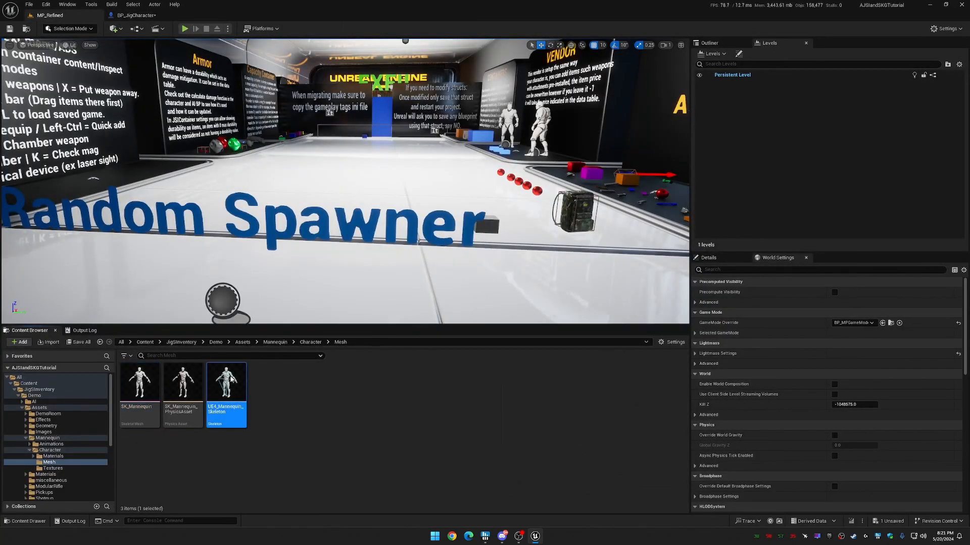
# Add a socket to the head bone of the mannequin skeleton and name it S_Camera.
pyautogui.scroll(-1, 84, 300)
pyautogui.scroll(-5, 83, 302)
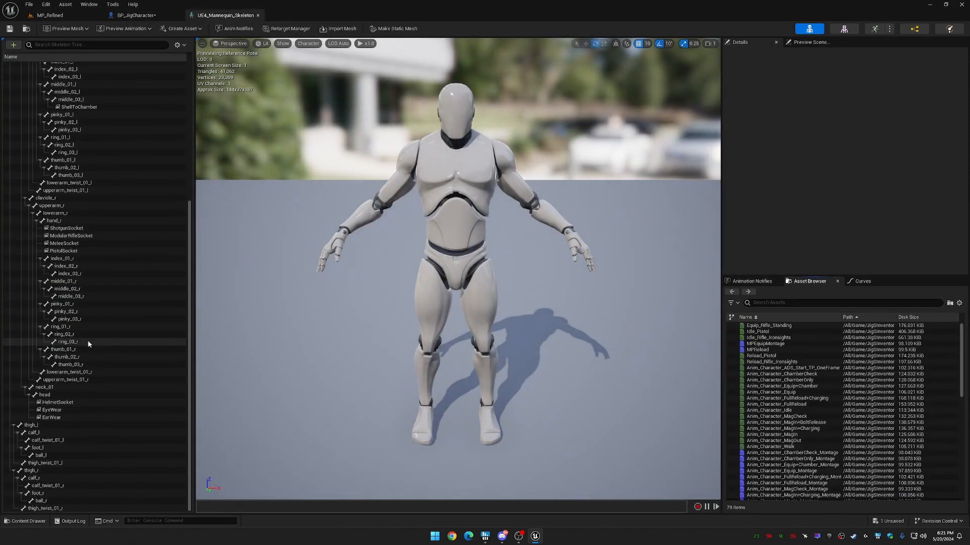
pyautogui.click(55, 396)
pyautogui.rightClick(54, 398)
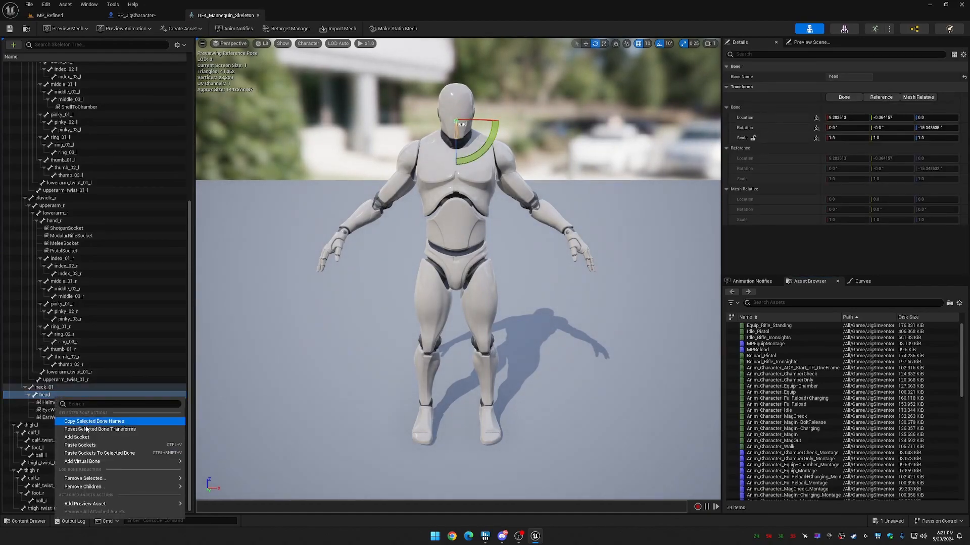
pyautogui.click(91, 437)
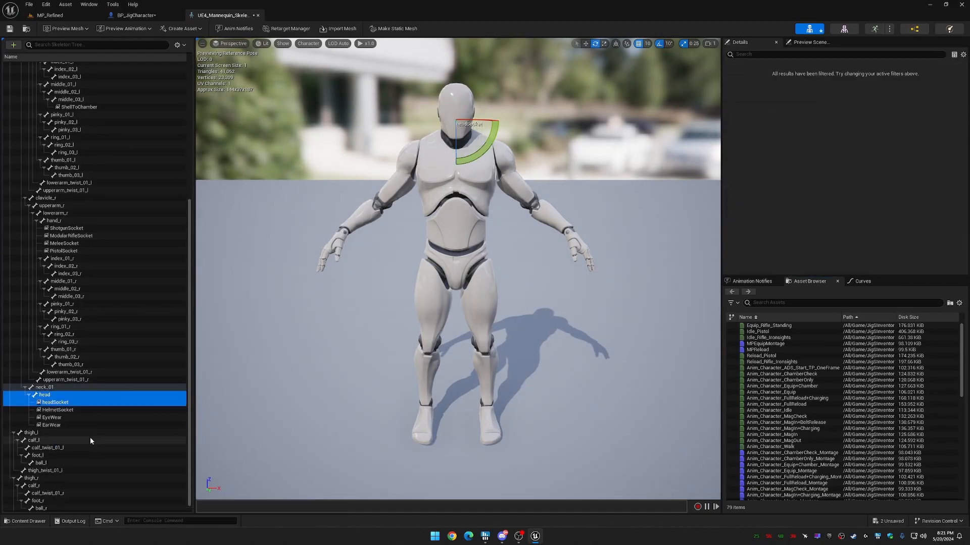
pyautogui.click(83, 402)
pyautogui.write('S_Camera')
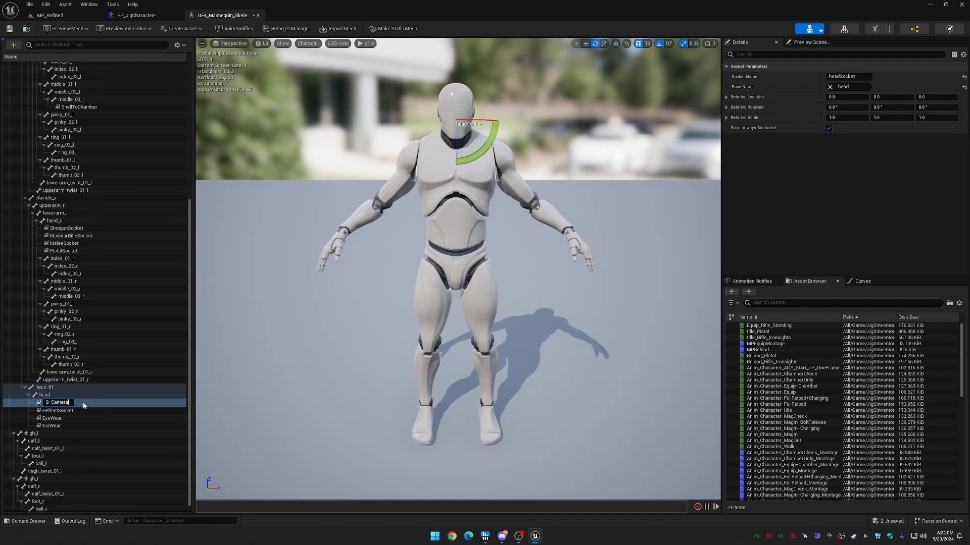
pyautogui.press('Return')
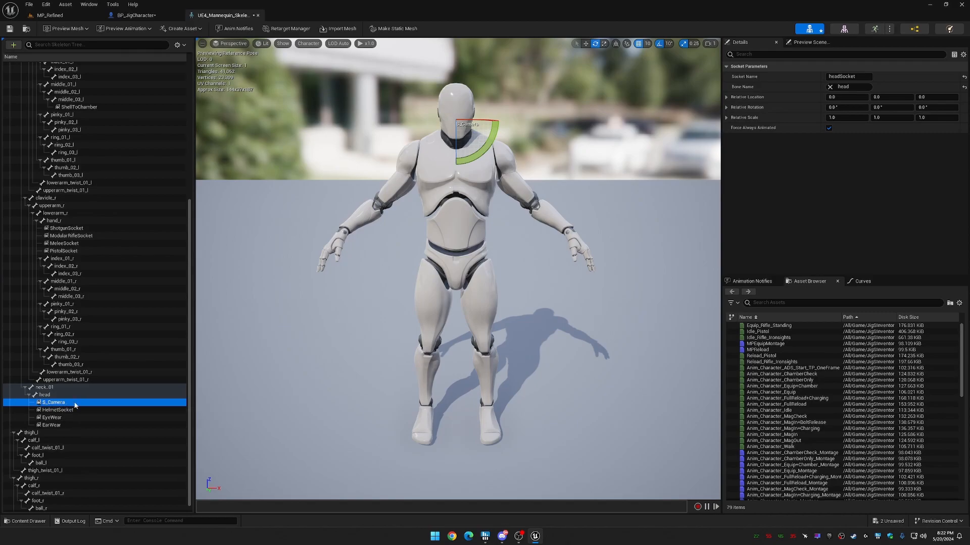
# Move the S_Camera socket in front of the face, to a relative location of about 4.9, 14.8, 0, and save the skeleton.
pyautogui.click(708, 44)
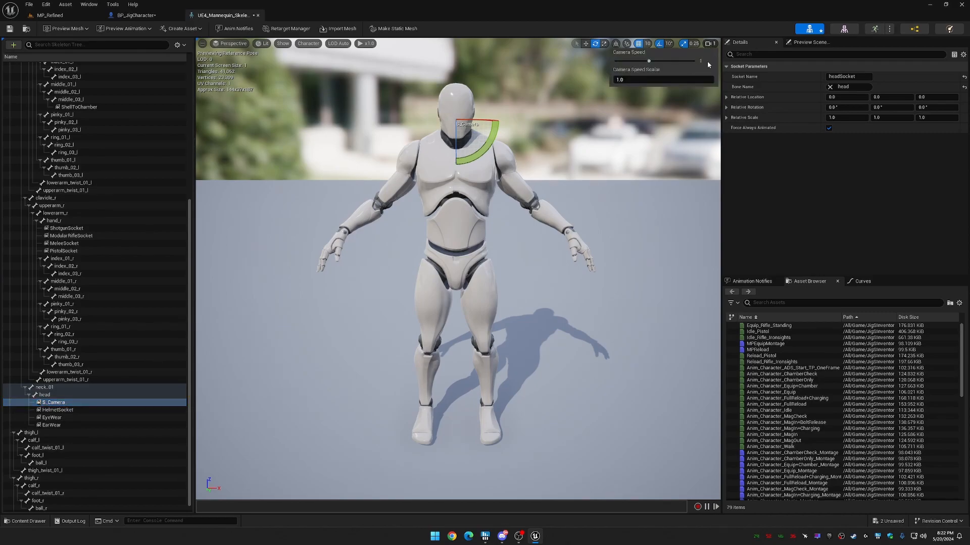
pyautogui.moveTo(635, 64); pyautogui.dragTo(626, 64)
pyautogui.moveTo(536, 172); pyautogui.dragTo(385, 200, button='right')
pyautogui.press('w')
pyautogui.press('a')
pyautogui.press('w')
pyautogui.moveTo(372, 194); pyautogui.dragTo(427, 136)
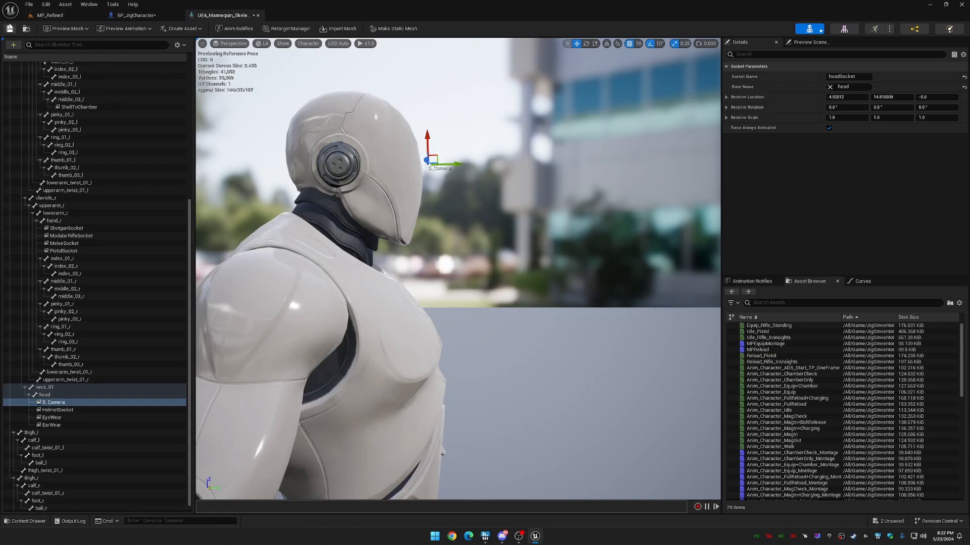
pyautogui.click(10, 28)
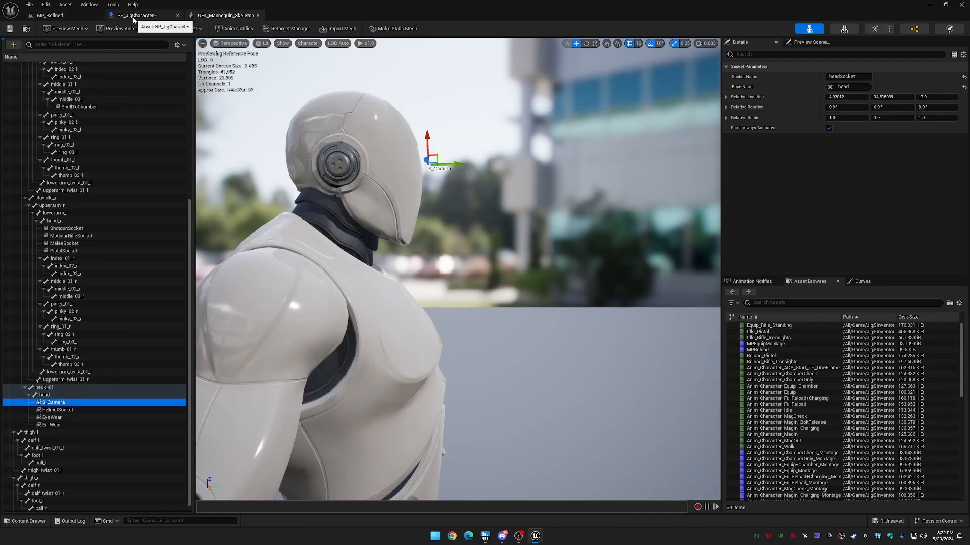
# In BP_JigCharacter, set the FirstPersonCamera's parent socket to S_Camera.
pyautogui.click(114, 16)
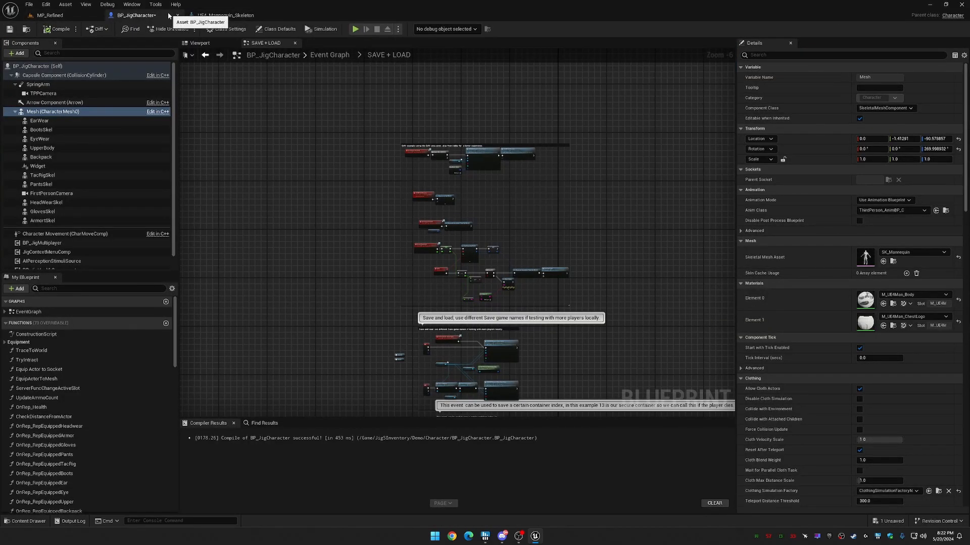
pyautogui.click(58, 195)
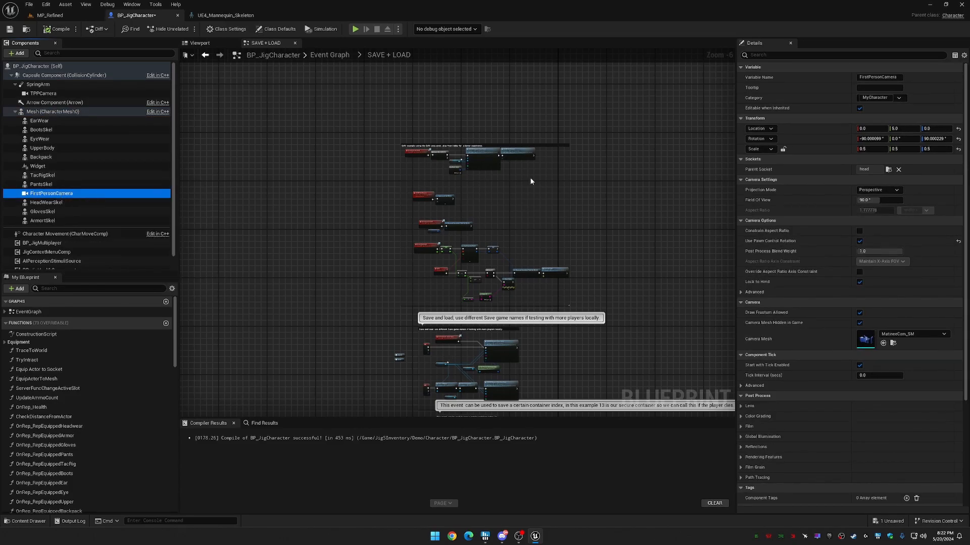
pyautogui.click(889, 170)
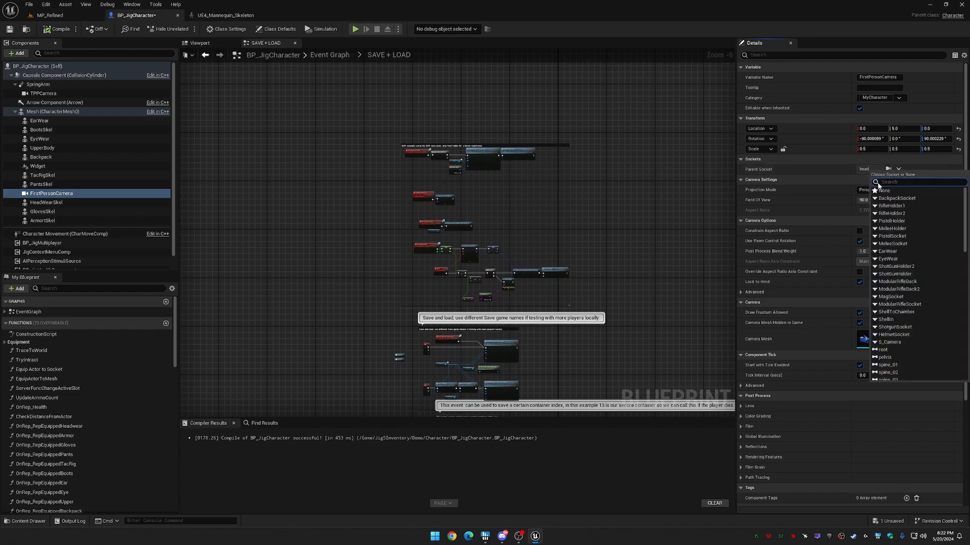
pyautogui.click(890, 342)
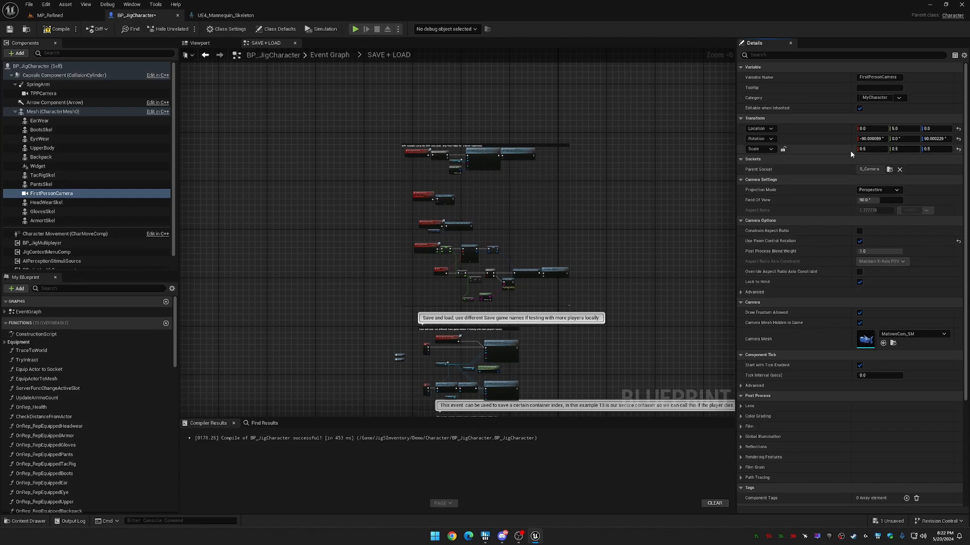
# Reset the FirstPersonCamera's location and rotation to defaults, compile the blueprint, and check the camera's orientation on the character model.
pyautogui.click(958, 138)
pyautogui.click(958, 129)
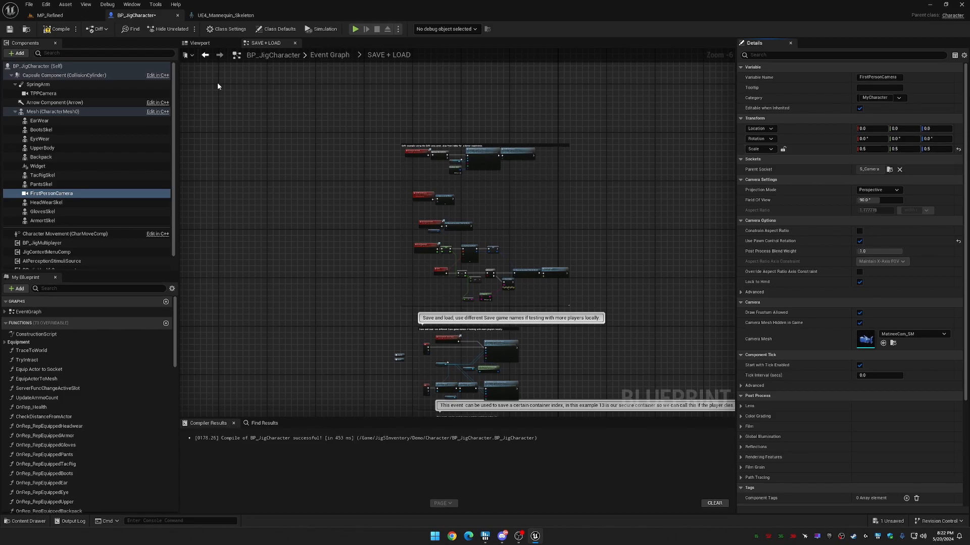
pyautogui.click(57, 29)
pyautogui.click(194, 43)
pyautogui.moveTo(535, 172); pyautogui.dragTo(511, 207, button='right')
pyautogui.press('w')
pyautogui.press('s')
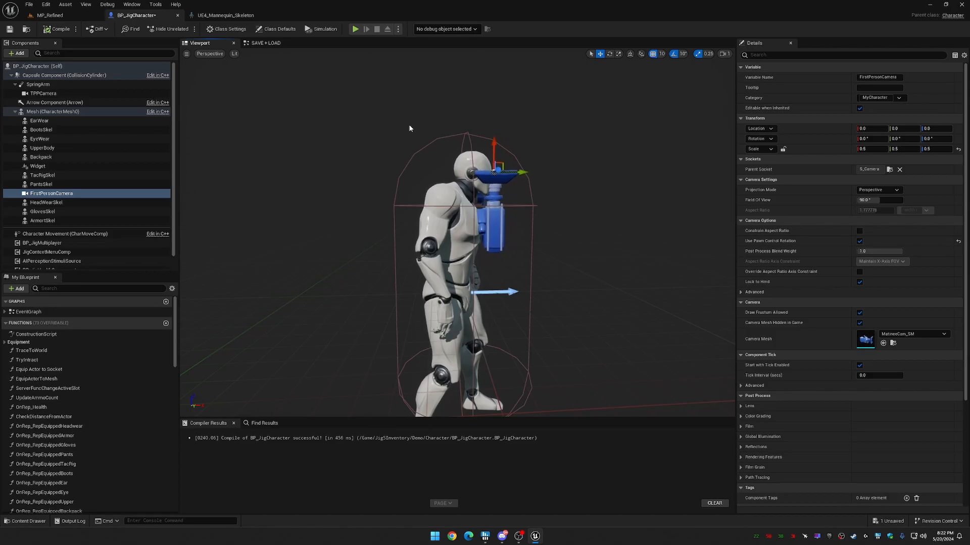
# Rotate the skeleton's S_Camera socket to about -90°, 0°, 90° so the camera faces forward, and save the skeleton and BP_JigCharacter.
pyautogui.click(225, 15)
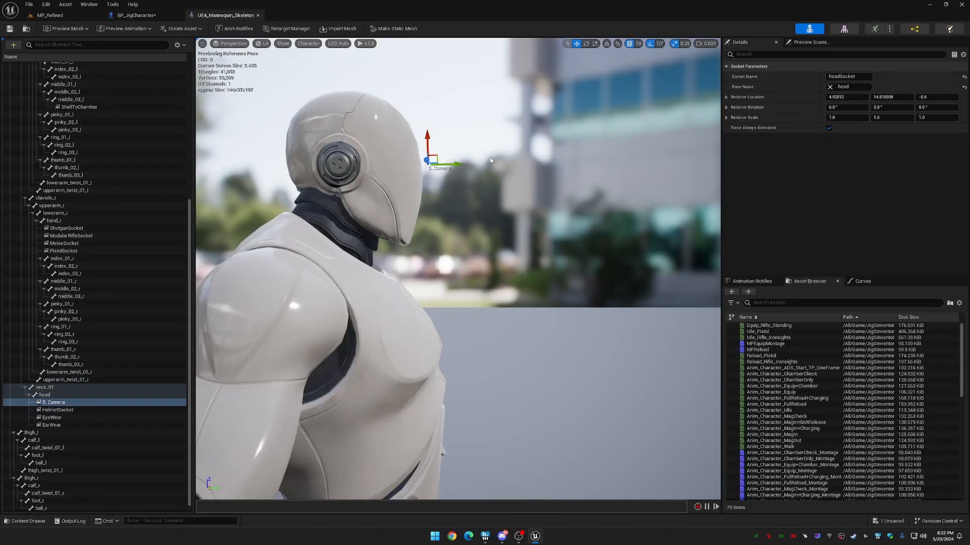
pyautogui.click(69, 402)
pyautogui.press('e')
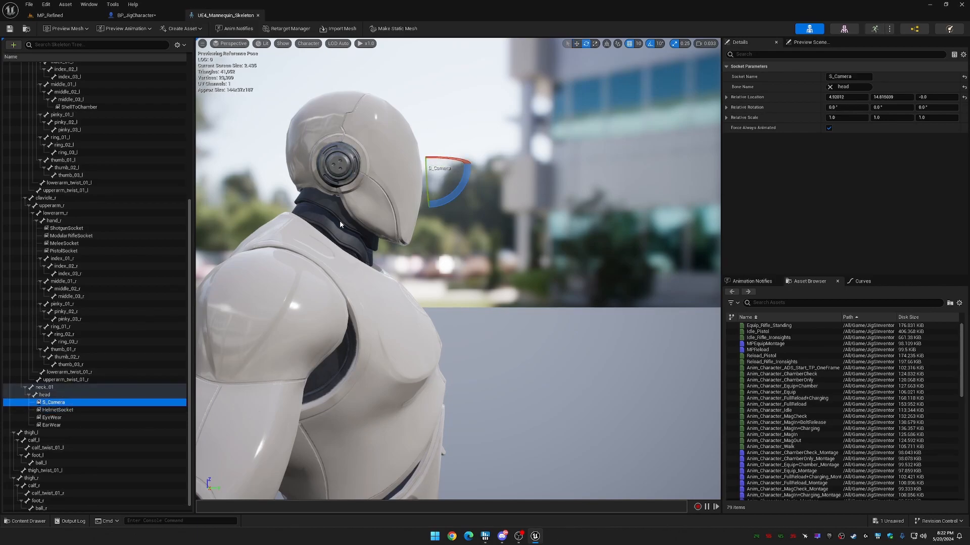
pyautogui.moveTo(466, 181)
pyautogui.mouseDown()
pyautogui.moveTo(446, 113)
pyautogui.moveTo(484, 156)
pyautogui.moveTo(467, 166)
pyautogui.mouseUp()
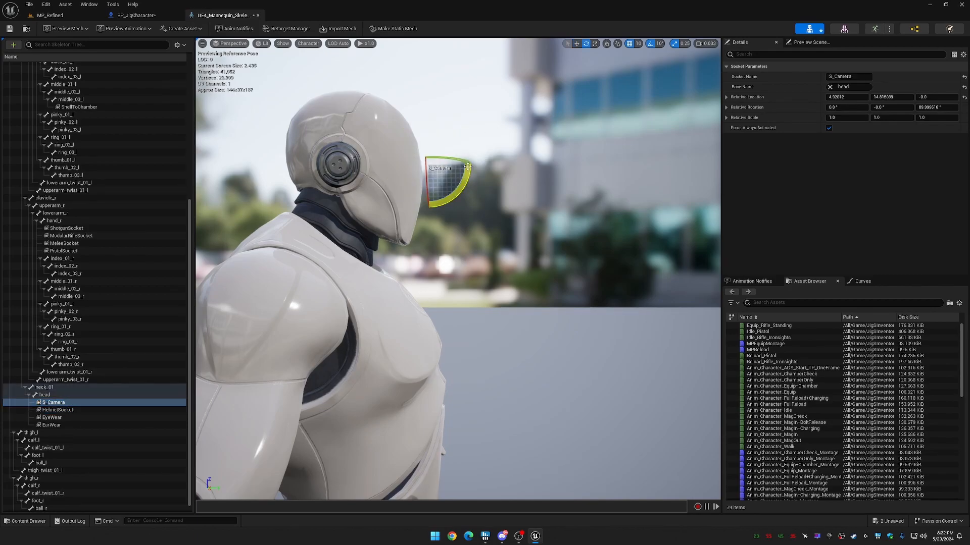
pyautogui.moveTo(561, 154); pyautogui.dragTo(404, 155, button='right')
pyautogui.press('d')
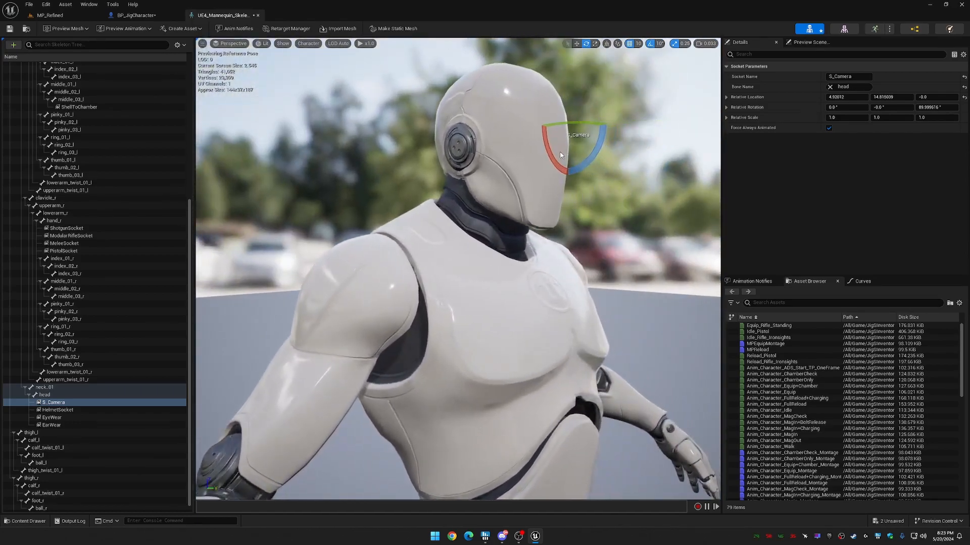
pyautogui.moveTo(561, 150); pyautogui.dragTo(542, 88)
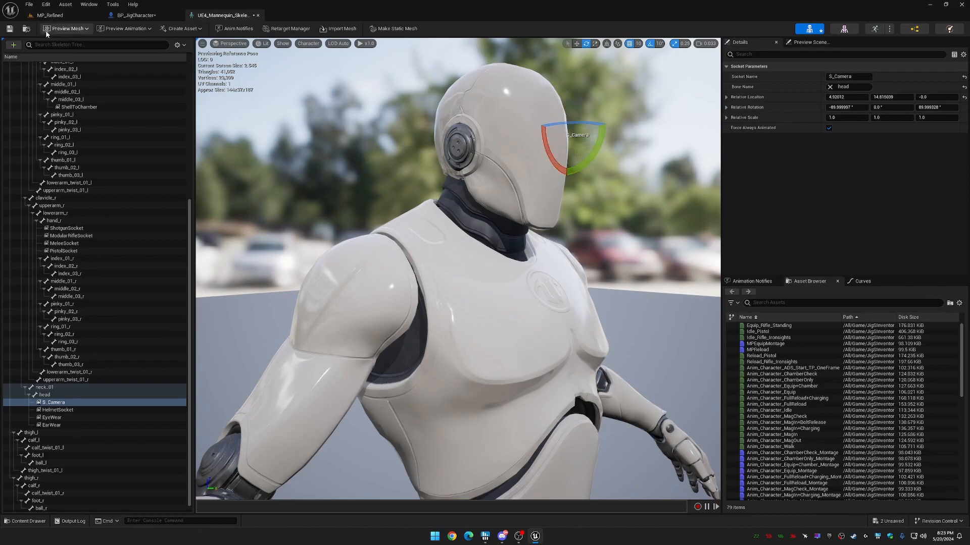
pyautogui.click(109, 17)
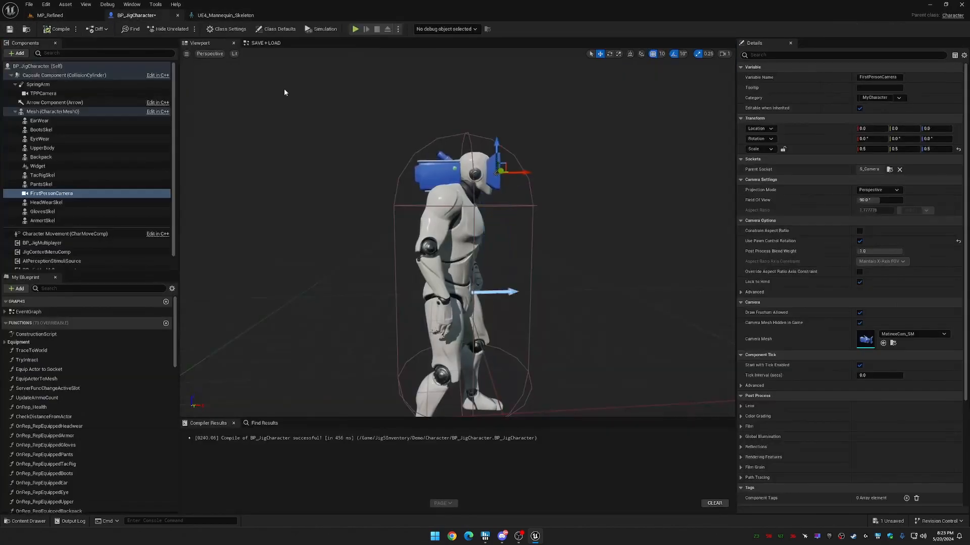
pyautogui.click(9, 29)
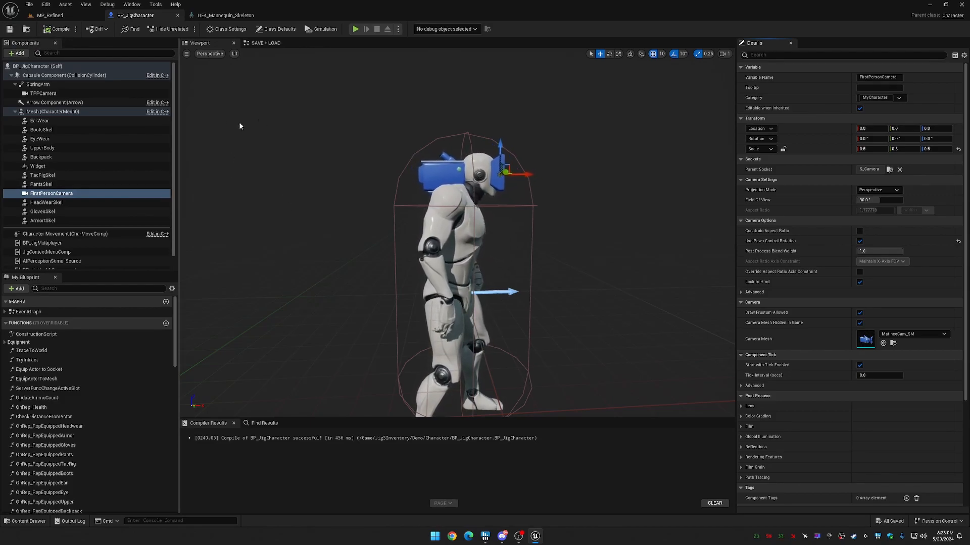
# In the mannequin skeleton, add a virtual bone from spine_01 targeting spine_01 and name it VB FirearmCollision.
pyautogui.click(230, 15)
pyautogui.scroll(-6, 361, 253)
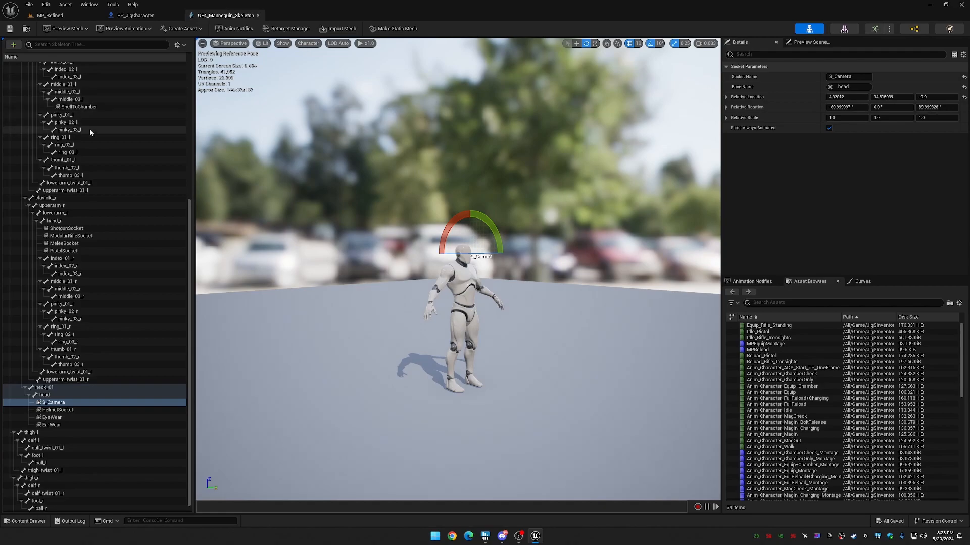
pyautogui.scroll(10, 90, 143)
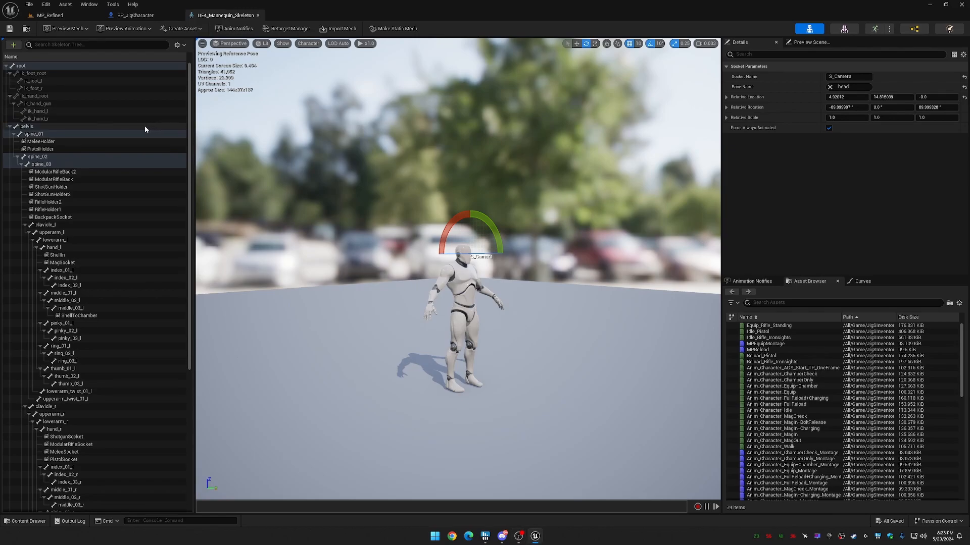
pyautogui.click(50, 135)
pyautogui.rightClick(51, 135)
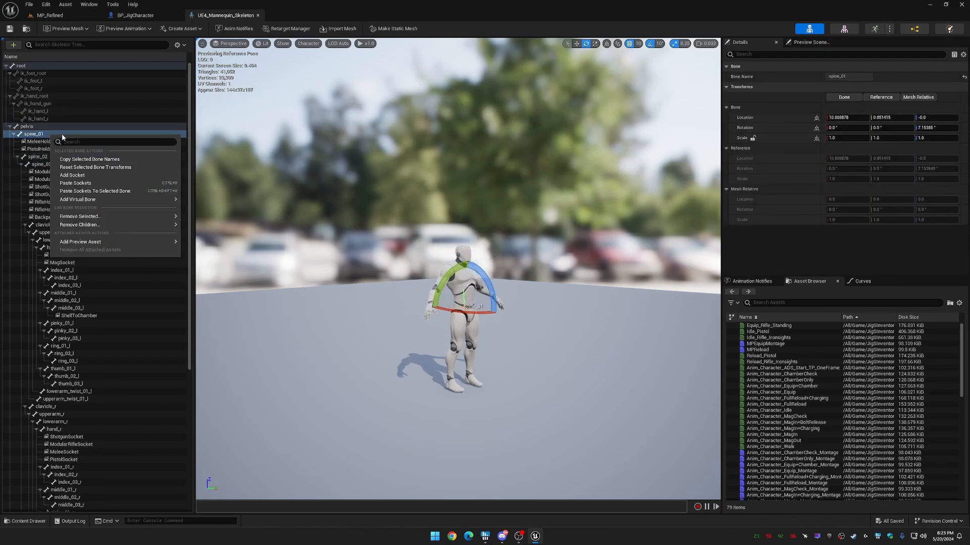
pyautogui.moveTo(101, 199)
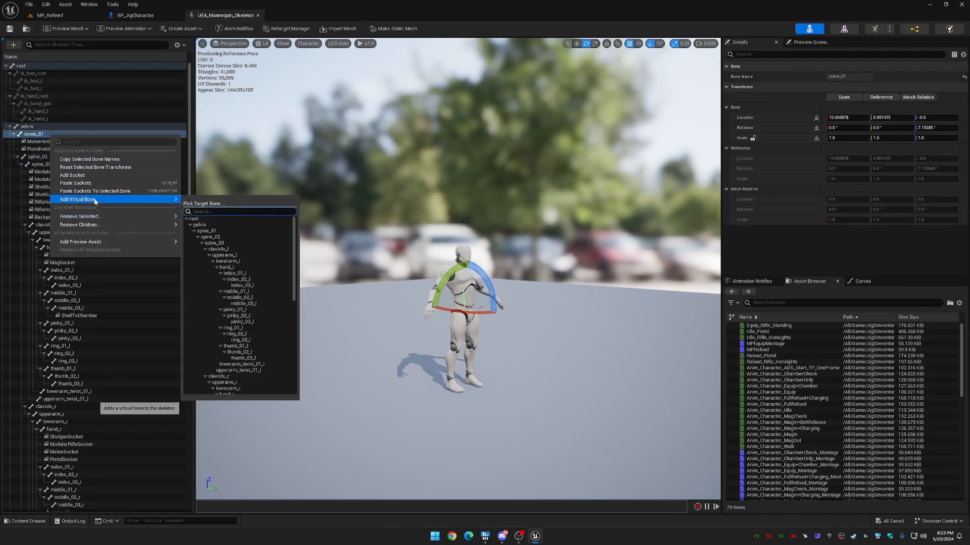
pyautogui.click(206, 231)
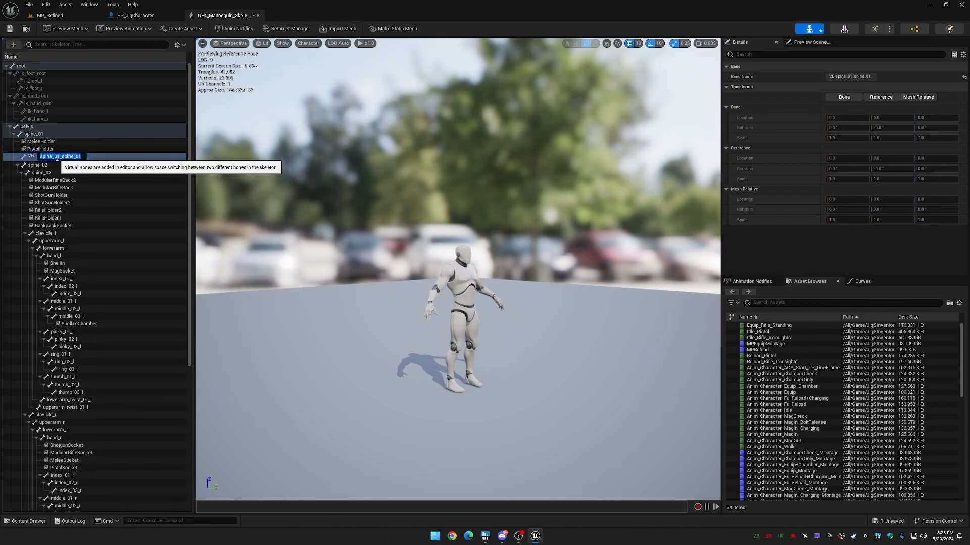
pyautogui.write('Firea')
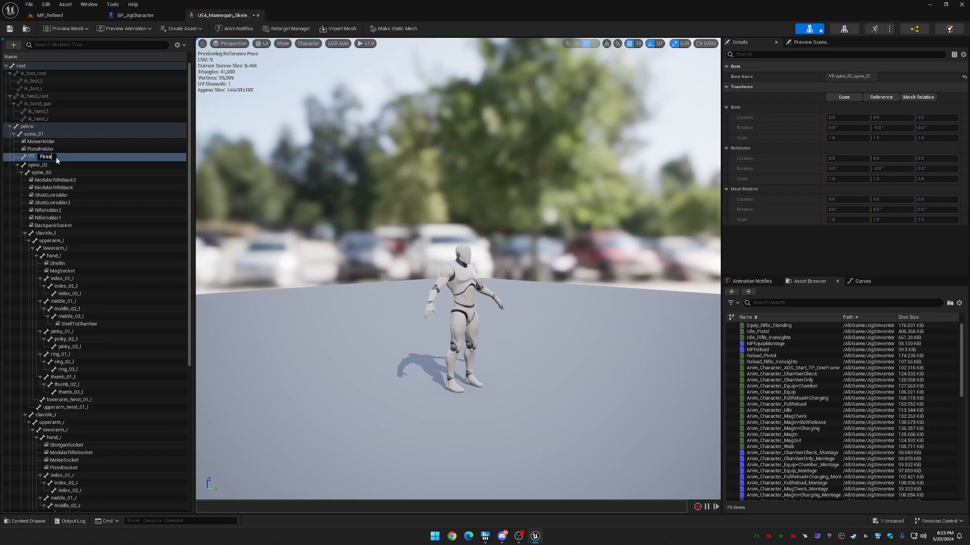
pyautogui.write('rmCollision')
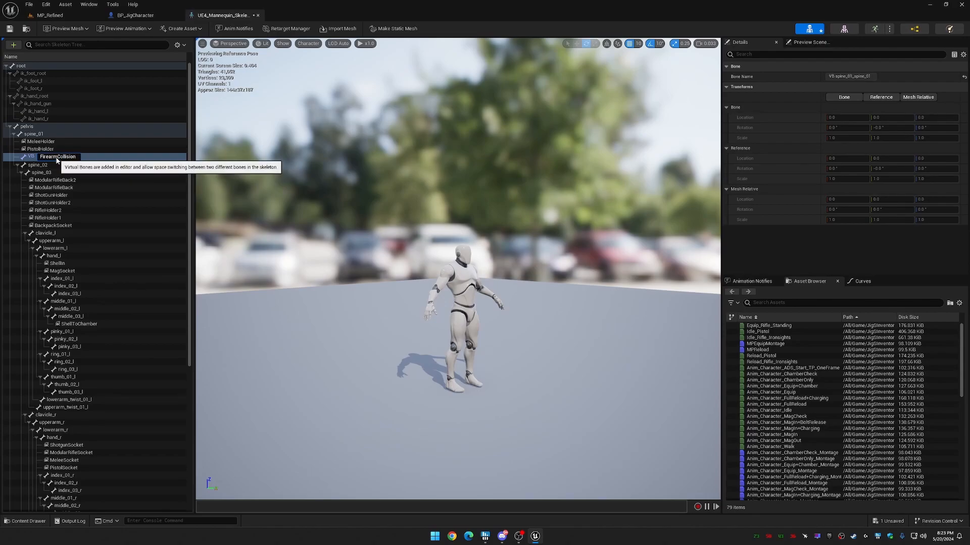
pyautogui.press('Return')
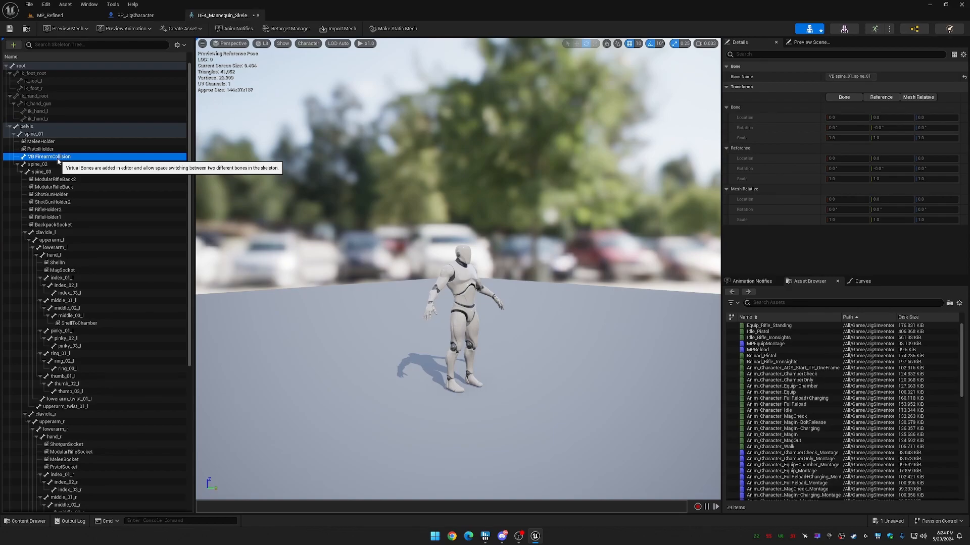
# Add a virtual bone from head targeting head and name it VB ik_hand_gun_parent.
pyautogui.scroll(-10, 89, 308)
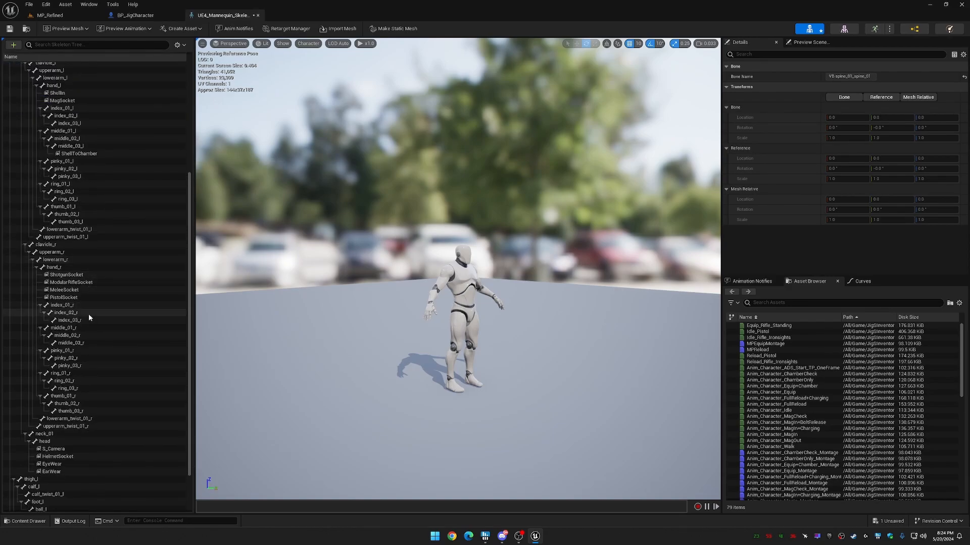
pyautogui.rightClick(60, 388)
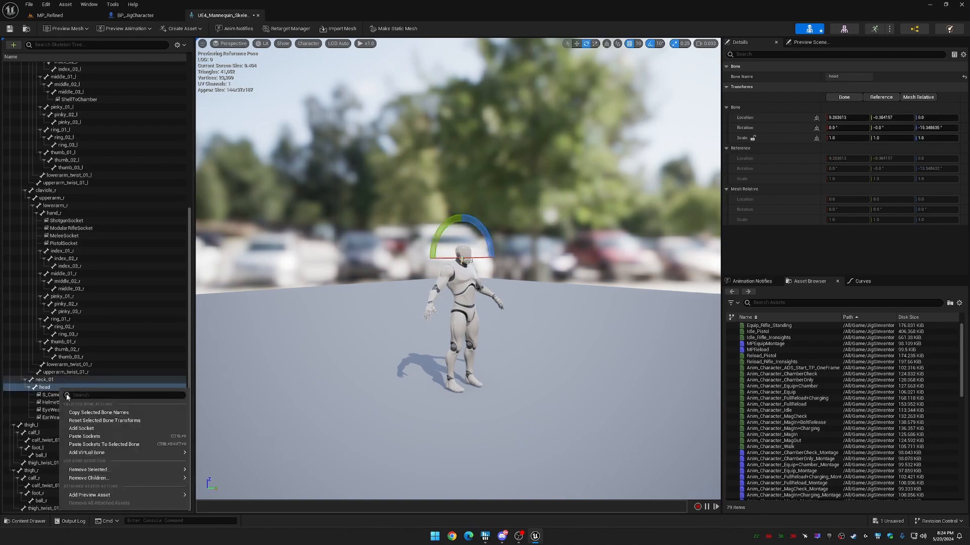
pyautogui.moveTo(98, 453)
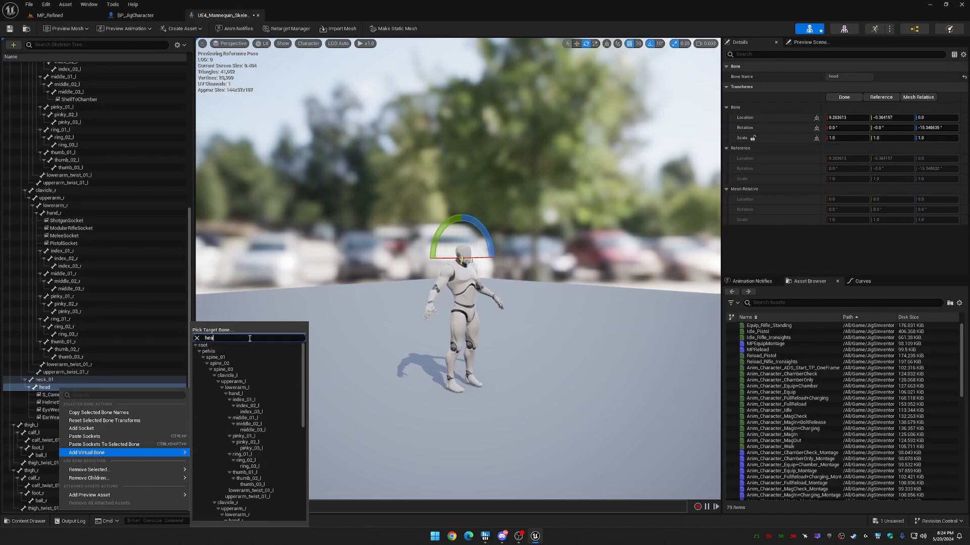
pyautogui.write('hea')
pyautogui.click(219, 345)
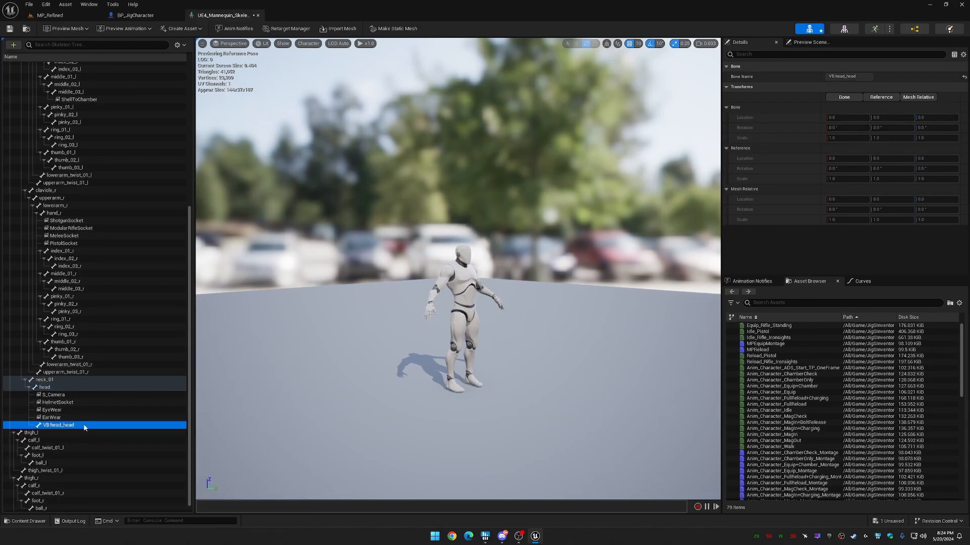
pyautogui.click(74, 428)
pyautogui.press('BackSpace')
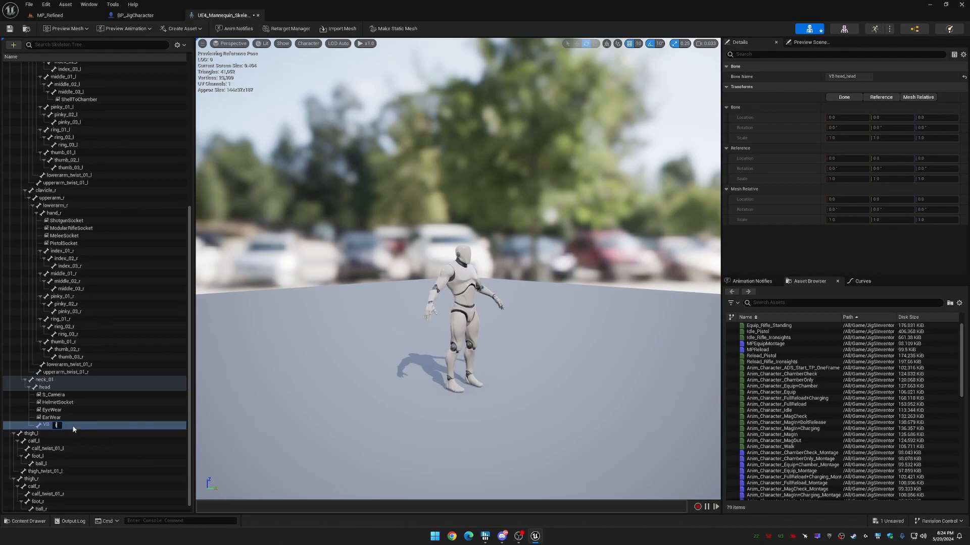
pyautogui.write('ik_hand_gun_parent')
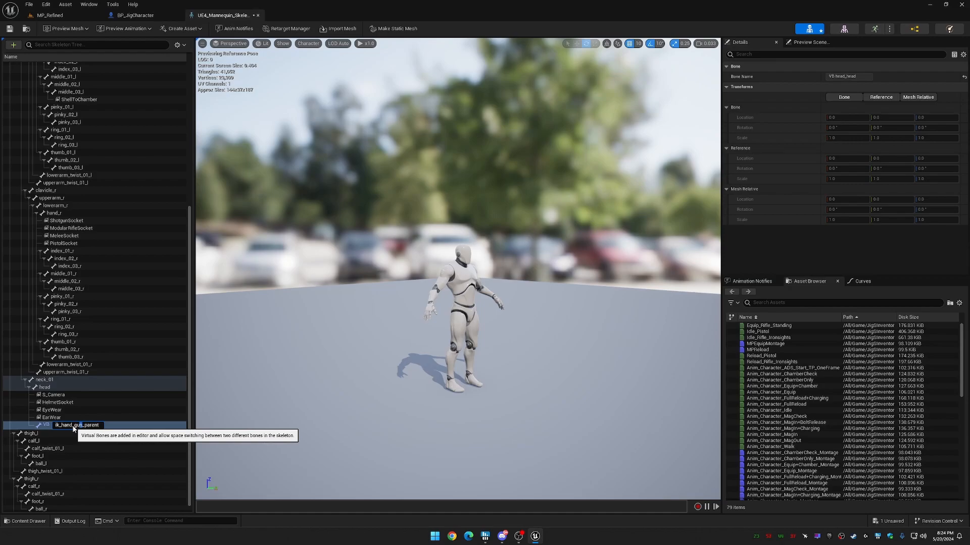
pyautogui.click(75, 418)
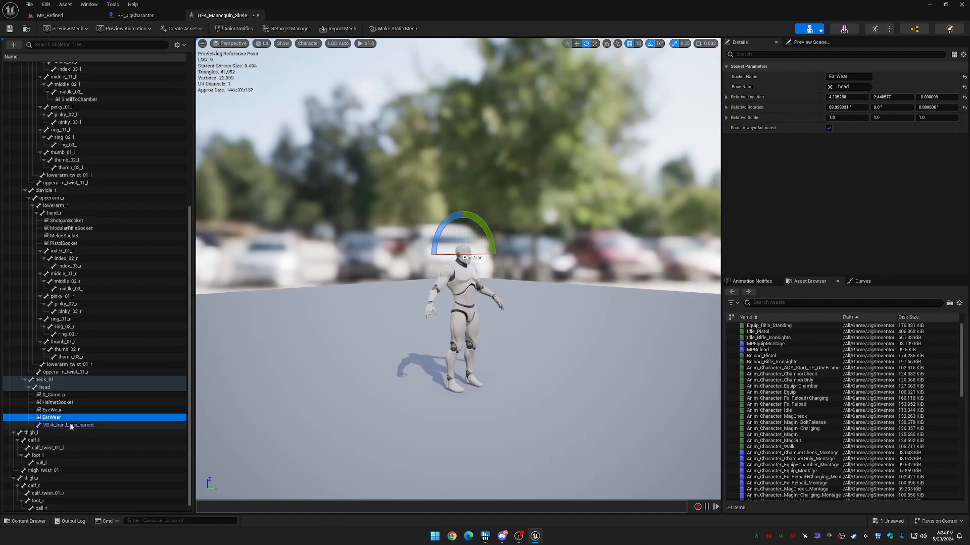
# Add a virtual bone from VB ik_hand_gun_parent targeting head and name it VB ik_hand_gun_ads.
pyautogui.rightClick(70, 426)
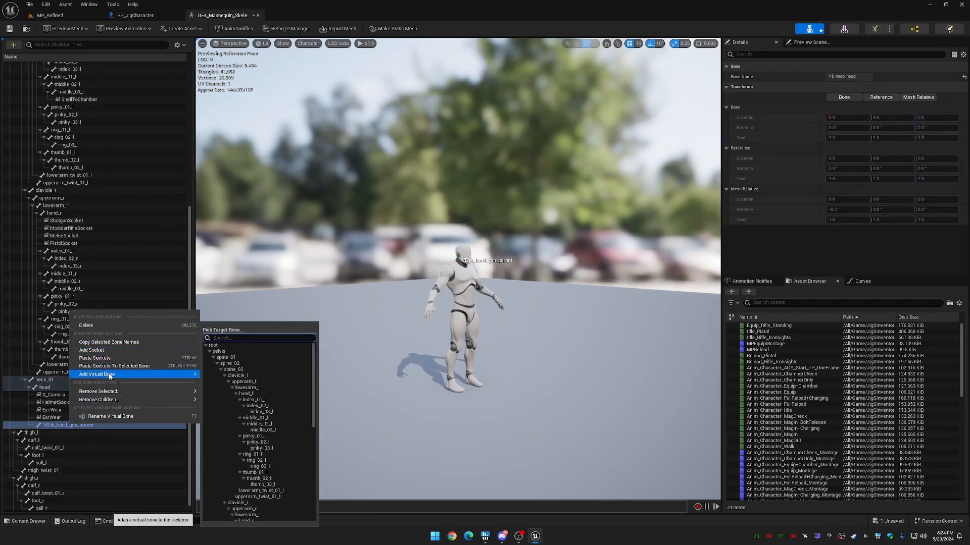
pyautogui.write('h')
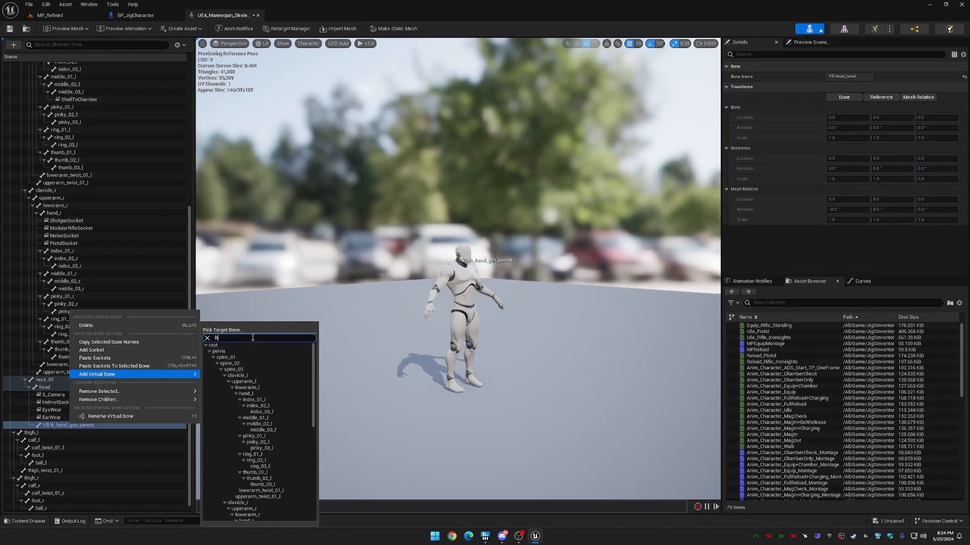
pyautogui.write('e')
pyautogui.click(248, 344)
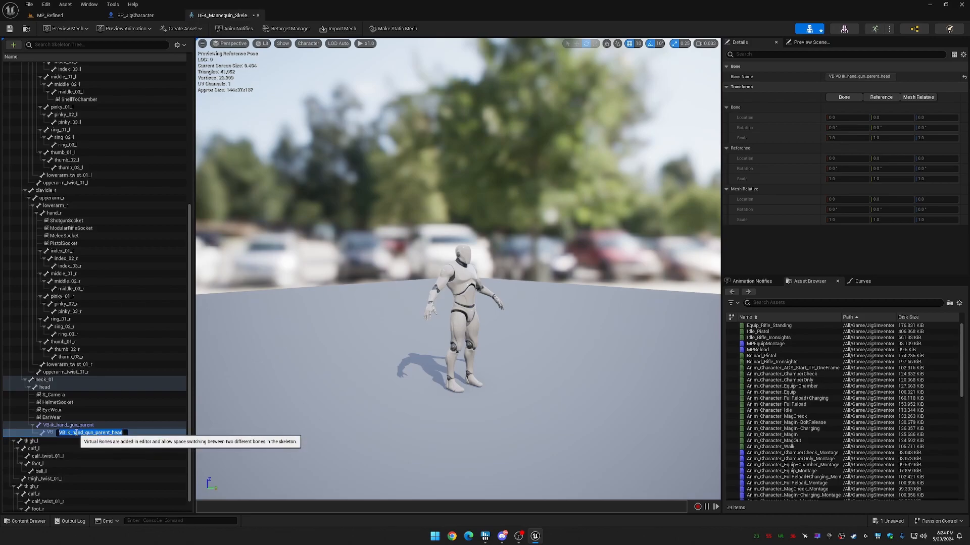
pyautogui.write('ik_hand_gun')
pyautogui.press('Return')
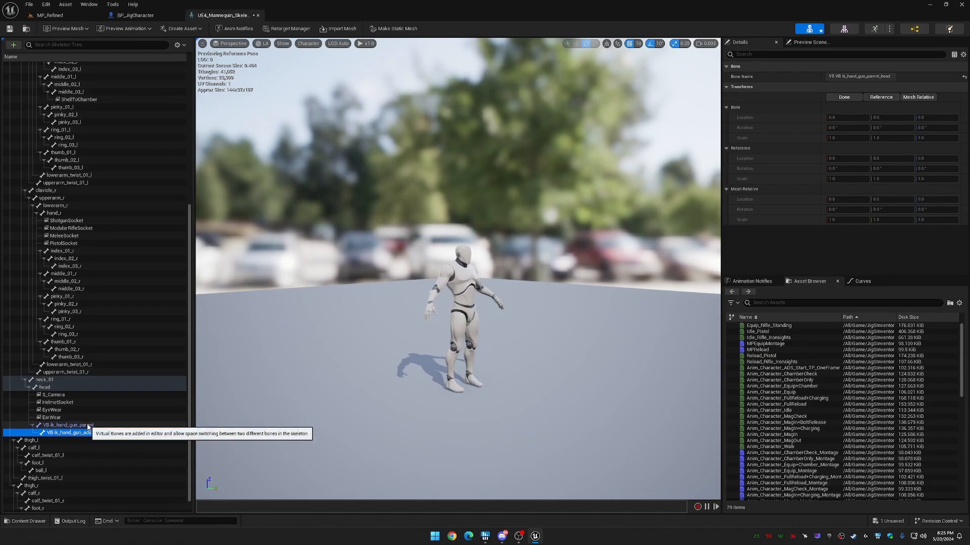
# Add a virtual bone from VB ik_hand_gun_parent targeting ik_hand_gun, name it VB ik_hand_gun, and save the skeleton.
pyautogui.rightClick(97, 425)
pyautogui.moveTo(151, 374)
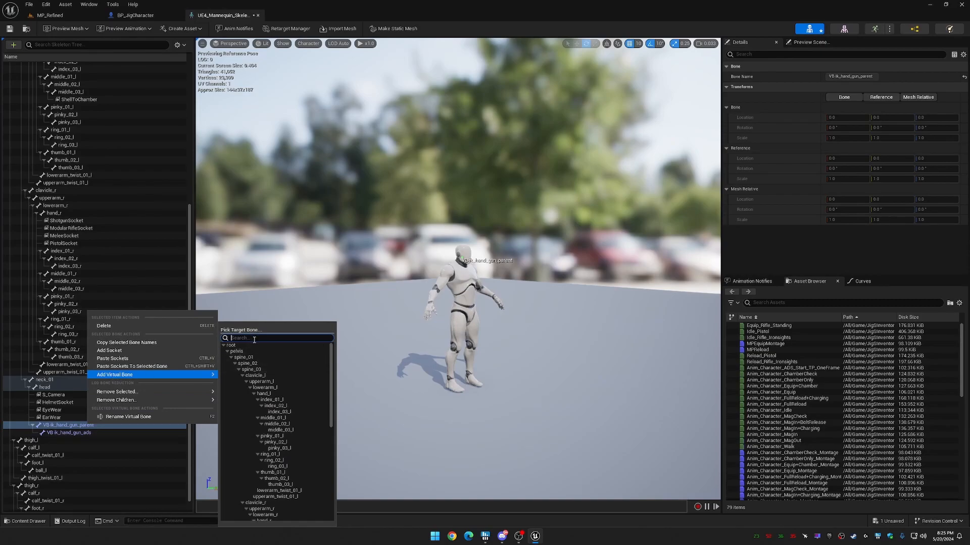
pyautogui.write('ik')
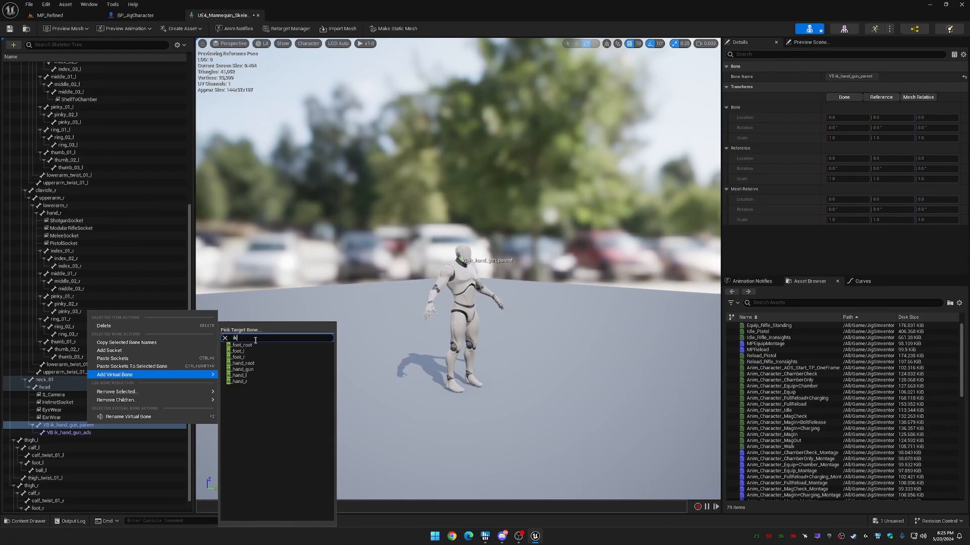
pyautogui.click(252, 369)
pyautogui.click(119, 433)
pyautogui.write('ik_hand_gun')
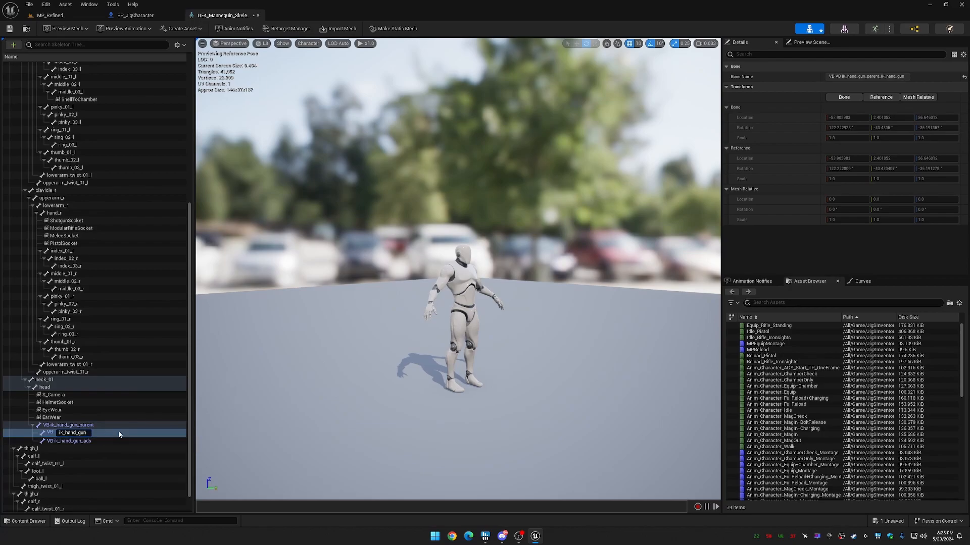
pyautogui.press('Return')
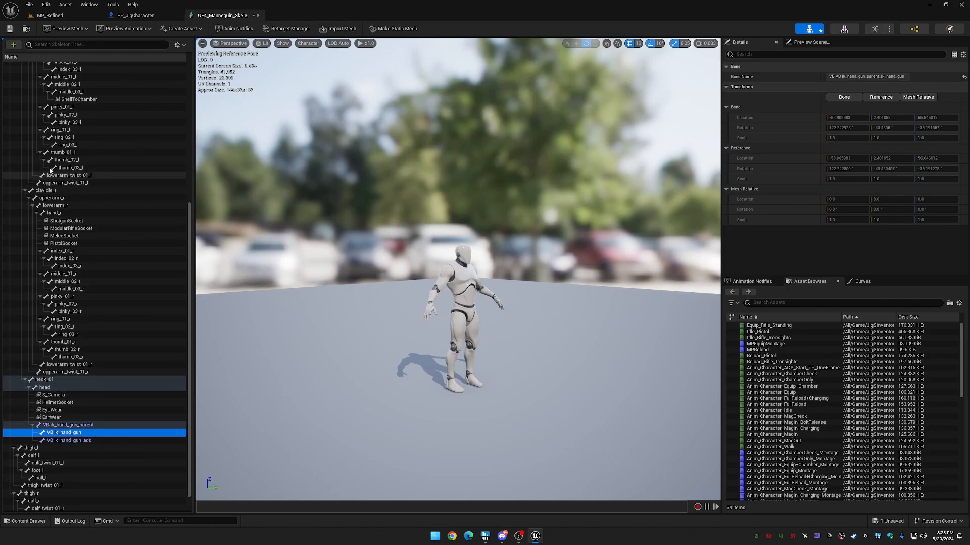
pyautogui.click(10, 29)
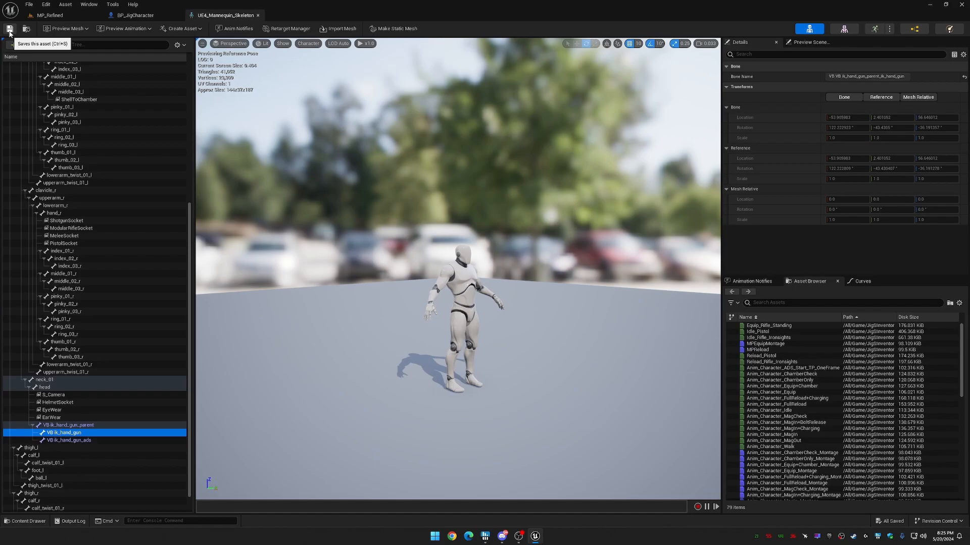
# Locate the anim class used by BP_JigCharacter's Mesh component and open the ThirdPerson_AnimBP animation blueprint.
pyautogui.click(50, 15)
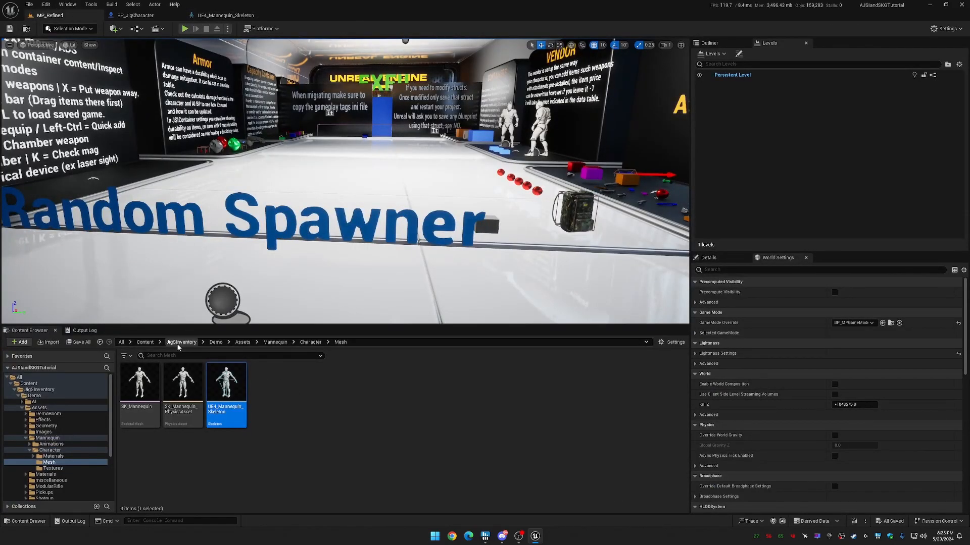
pyautogui.click(25, 438)
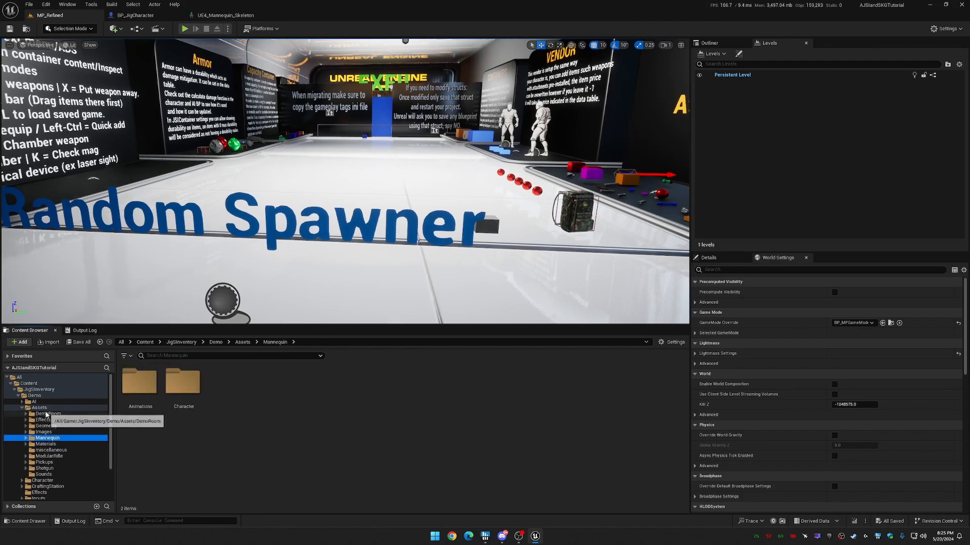
pyautogui.click(133, 16)
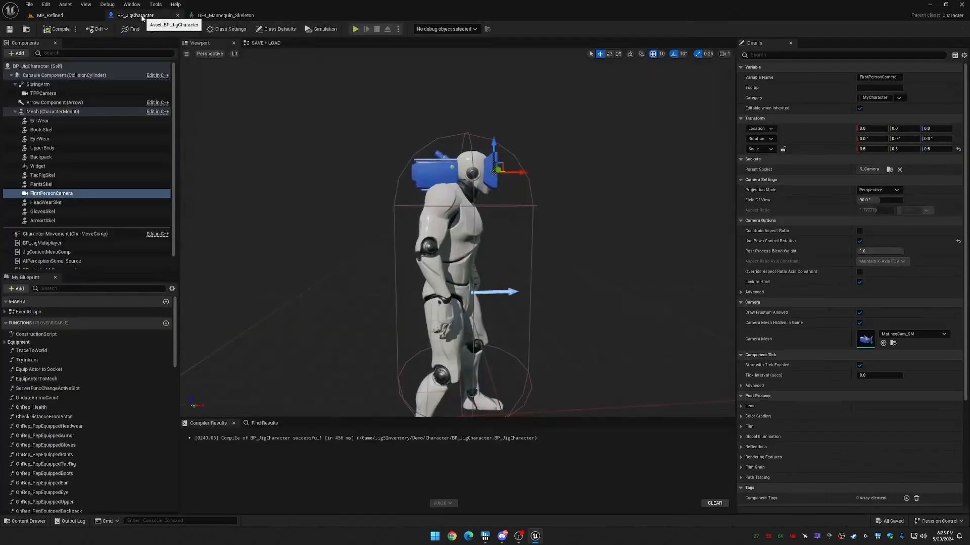
pyautogui.click(64, 113)
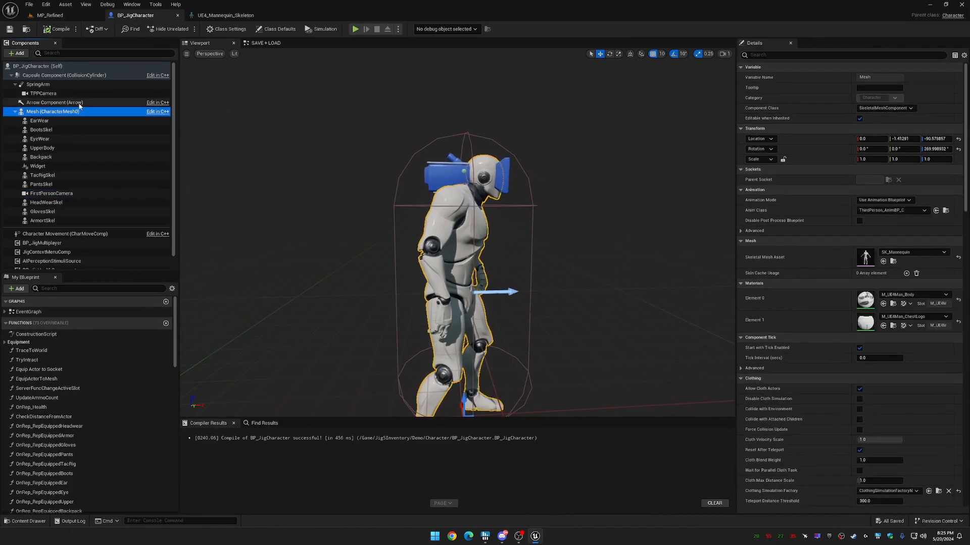
pyautogui.click(946, 212)
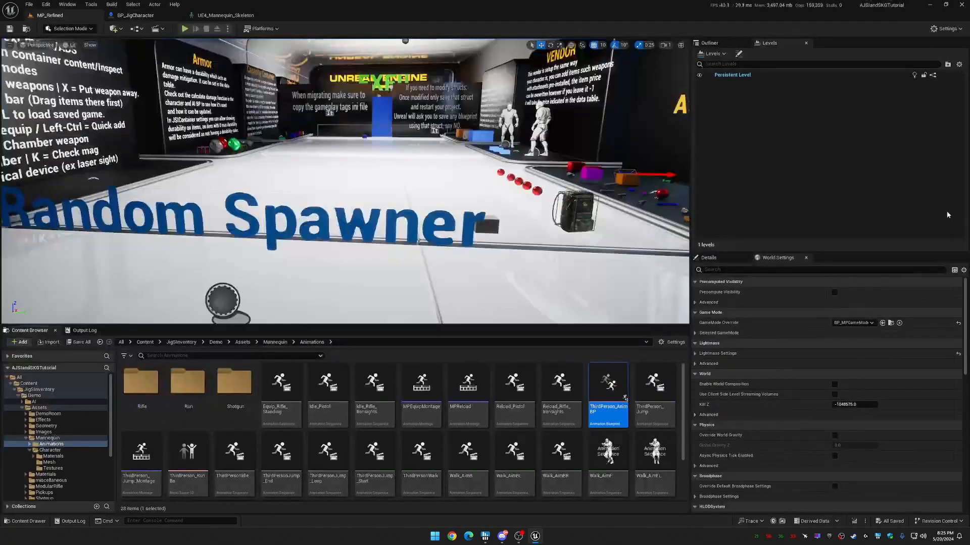
pyautogui.doubleClick(610, 390)
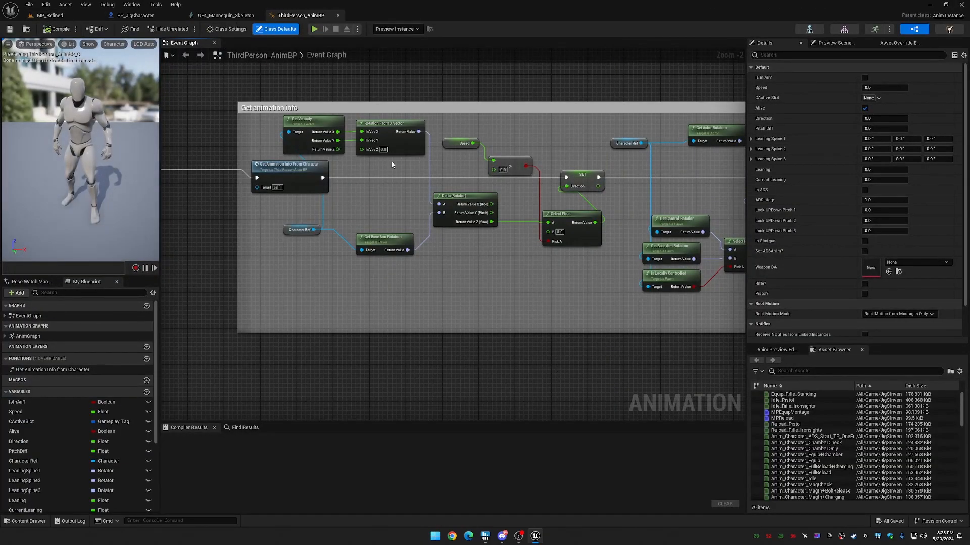
# Open the AnimBP_SKGSFExample animation blueprint from the SKGShooterFramework Blueprints/Pawn/Animation folder.
pyautogui.click(50, 15)
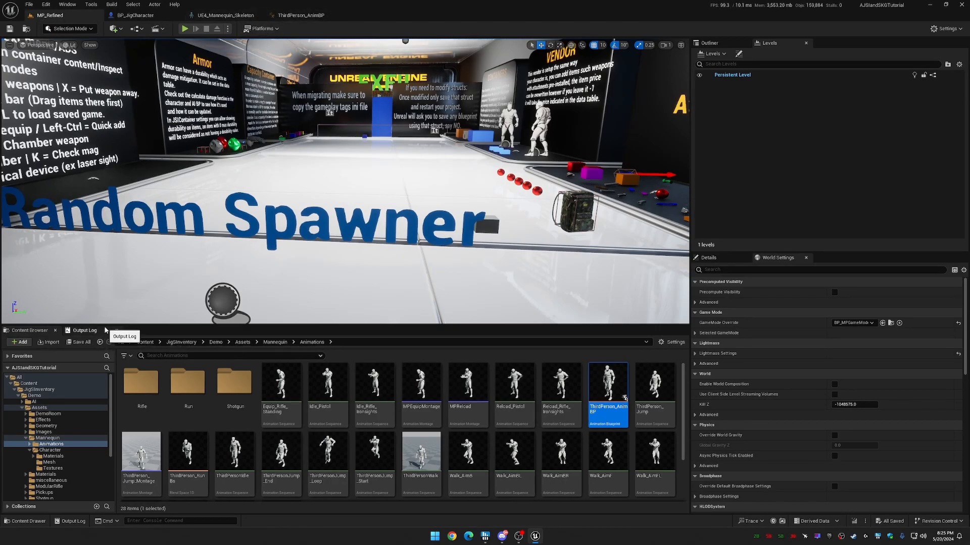
pyautogui.scroll(-5, 50, 446)
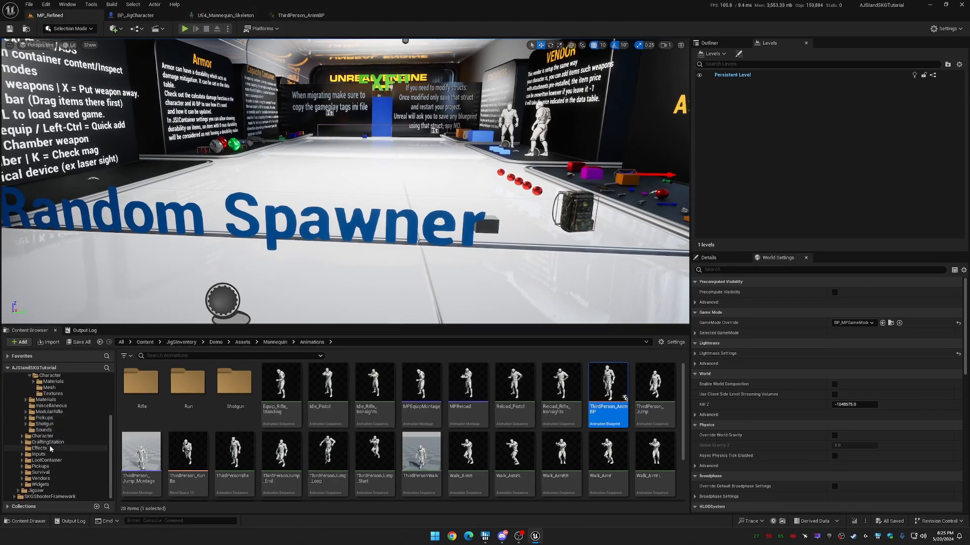
pyautogui.click(57, 496)
pyautogui.click(184, 382)
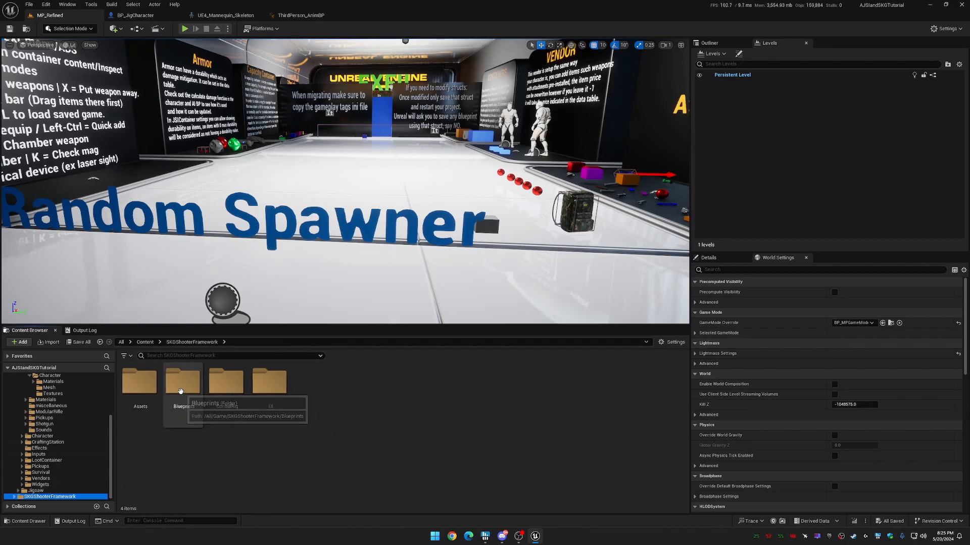
pyautogui.doubleClick(184, 382)
pyautogui.click(354, 396)
pyautogui.doubleClick(354, 396)
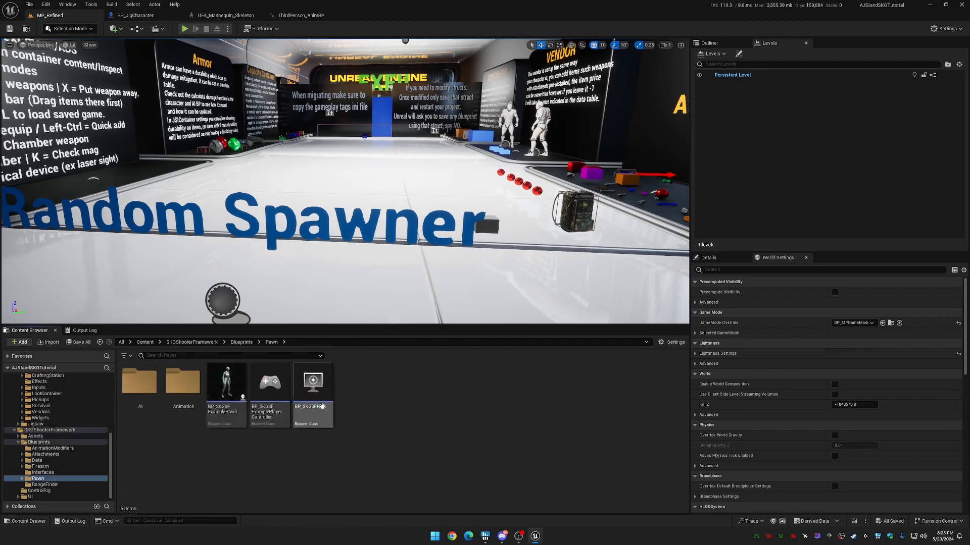
pyautogui.doubleClick(183, 382)
pyautogui.click(183, 389)
pyautogui.doubleClick(183, 389)
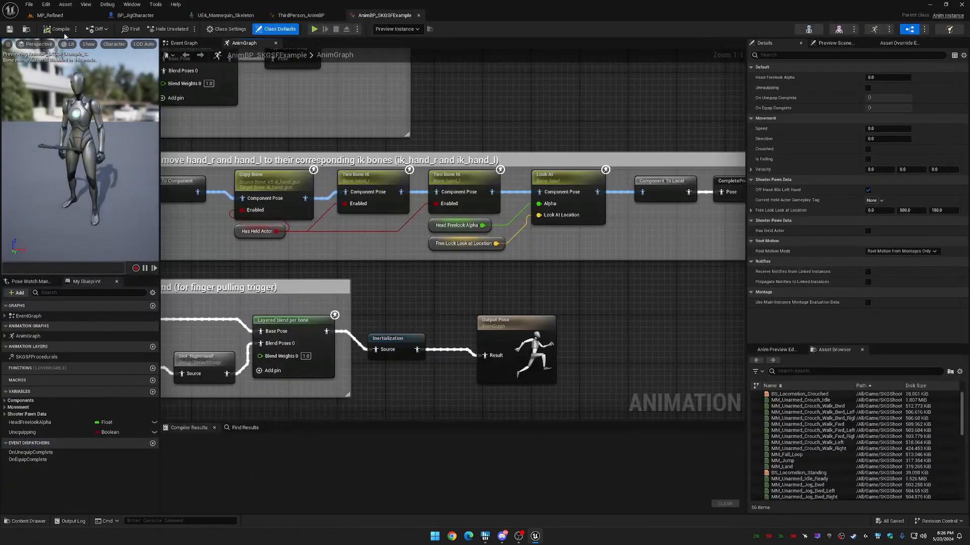
# Copy ALI_SKGSFExample and AnimLayer_SKGSFProcedurals from the framework's Animation/Layers folder into JigSInventory's Mannequin/Animations folder.
pyautogui.click(57, 17)
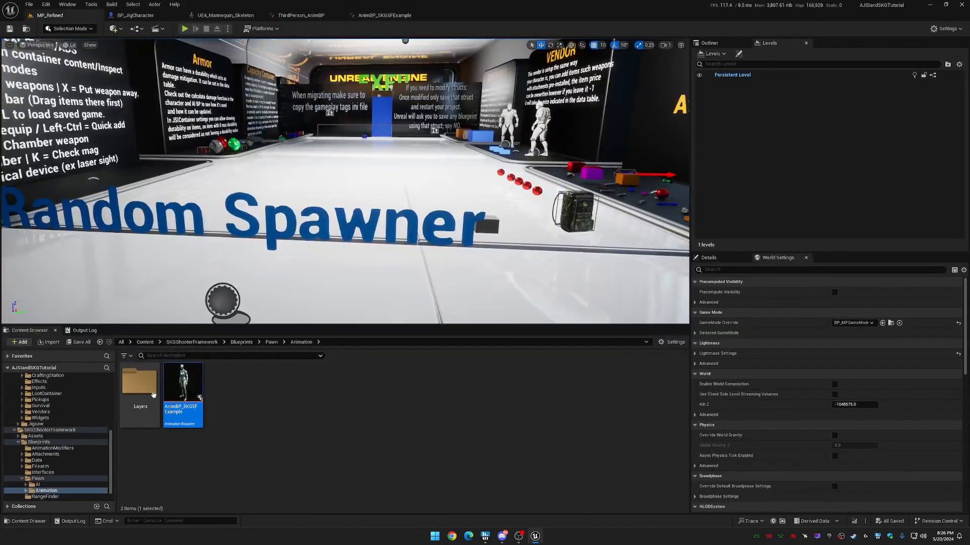
pyautogui.doubleClick(140, 382)
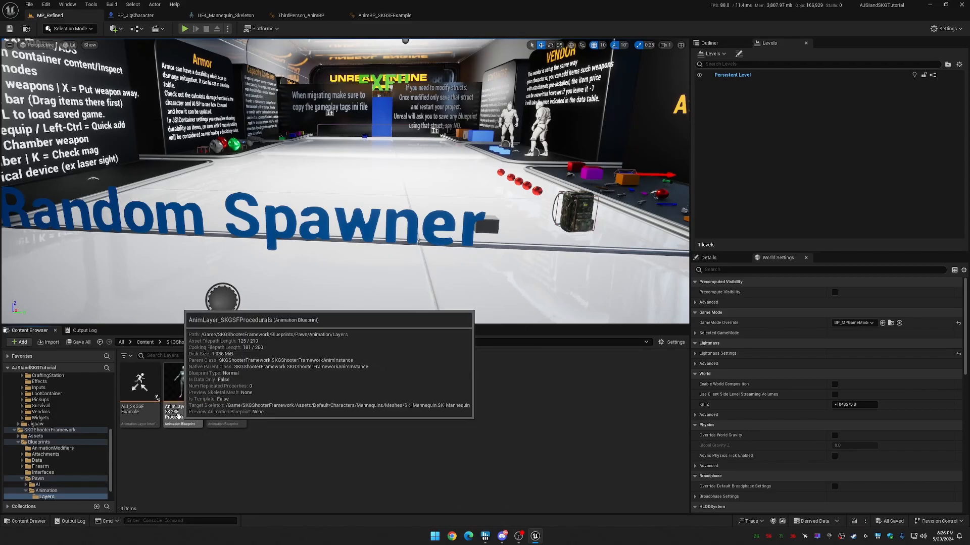
pyautogui.click(140, 385)
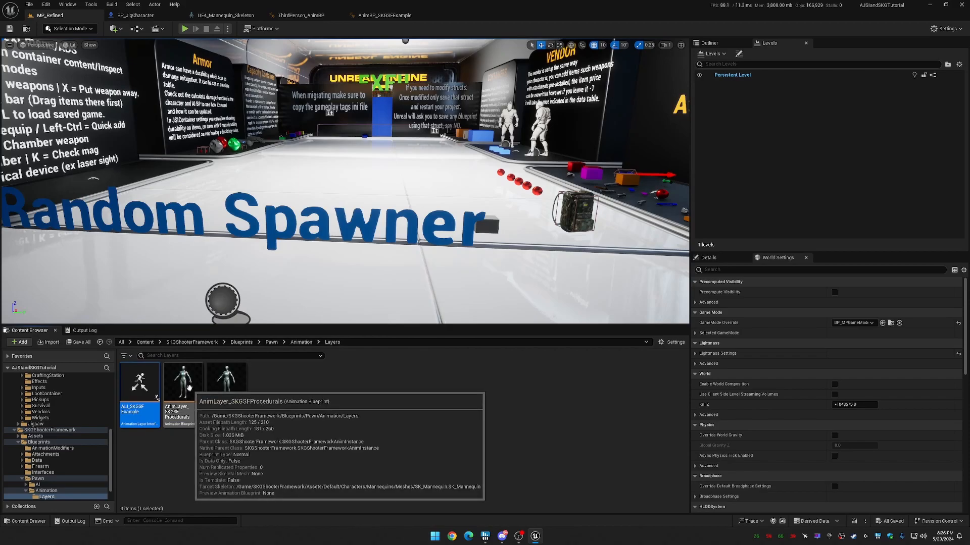
pyautogui.keyDown('ctrl'); pyautogui.click(182, 385); pyautogui.keyUp('ctrl')
pyautogui.scroll(4, 56, 437)
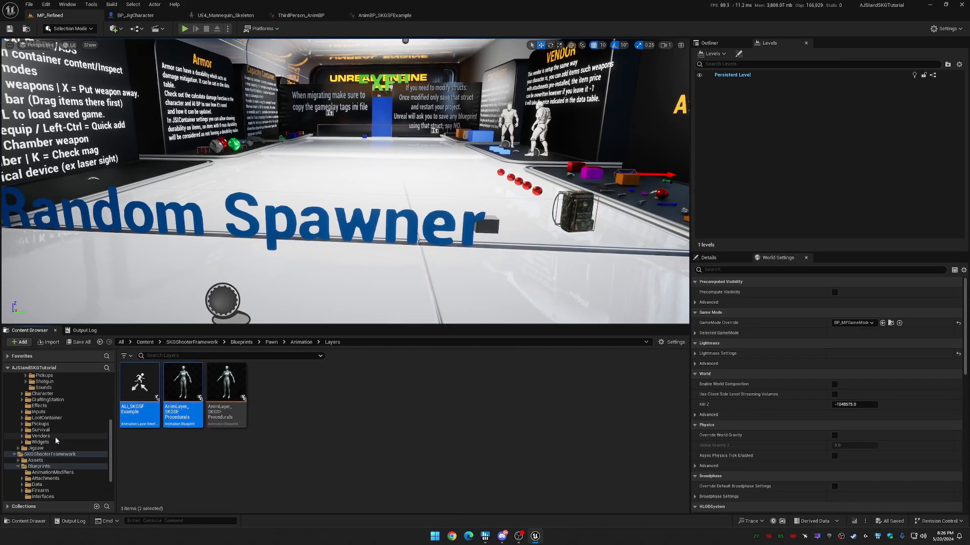
pyautogui.scroll(4, 55, 436)
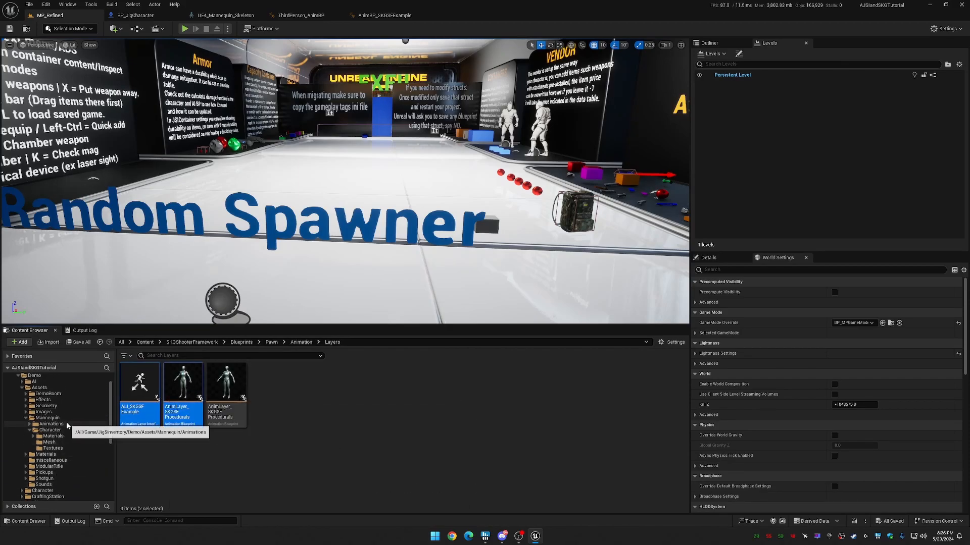
pyautogui.moveTo(149, 397); pyautogui.dragTo(65, 425)
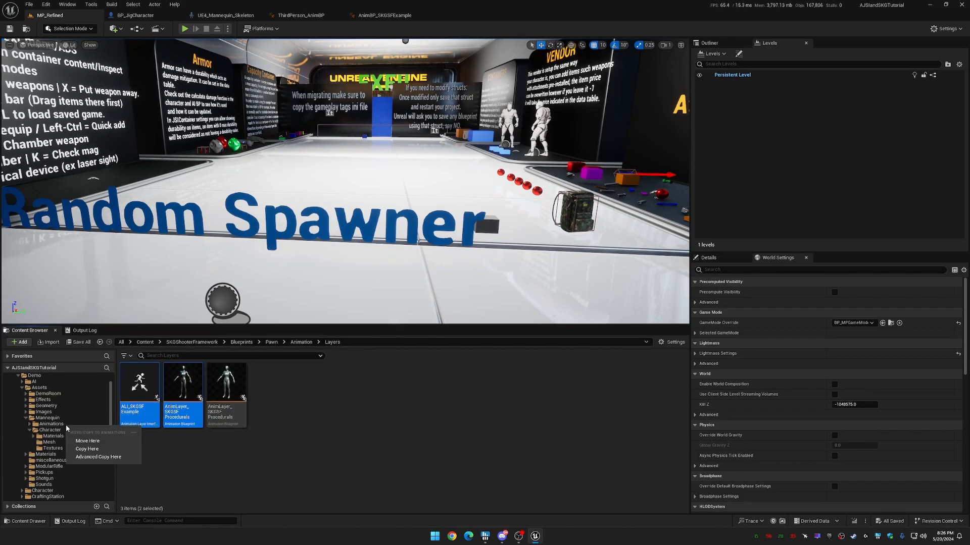
pyautogui.click(88, 448)
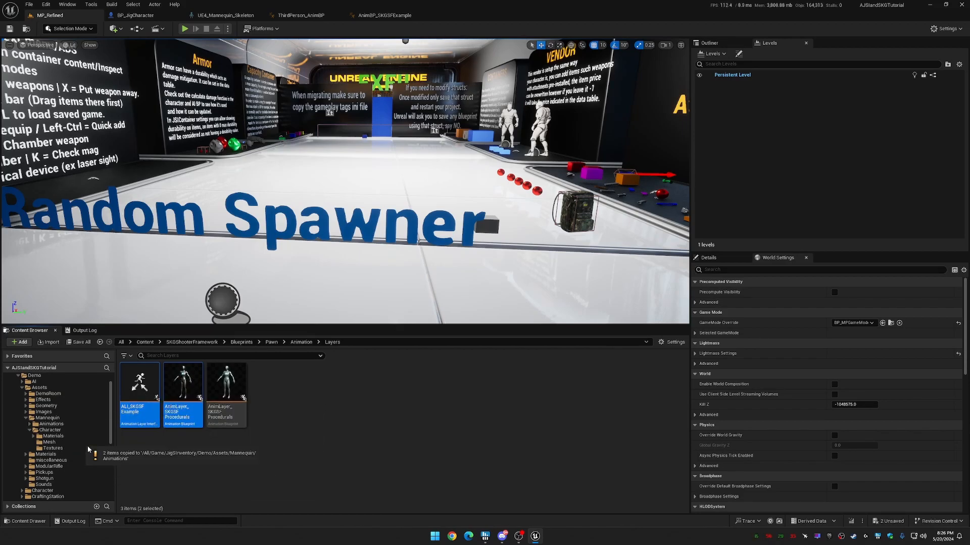
# Rename the copied ALI_SKGSFExample to ALI_AJSITutorial and AnimLayer_SKGSFProcedurals to AnimLayer_AJSITutorialProcedurals in the Mannequin/Animations folder.
pyautogui.click(55, 424)
pyautogui.click(277, 427)
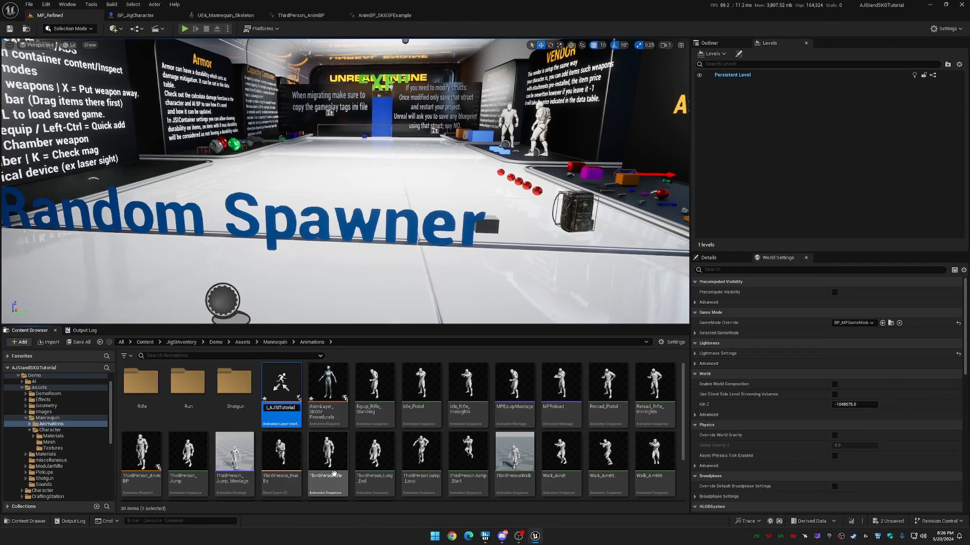
pyautogui.click(328, 383)
pyautogui.press('F2')
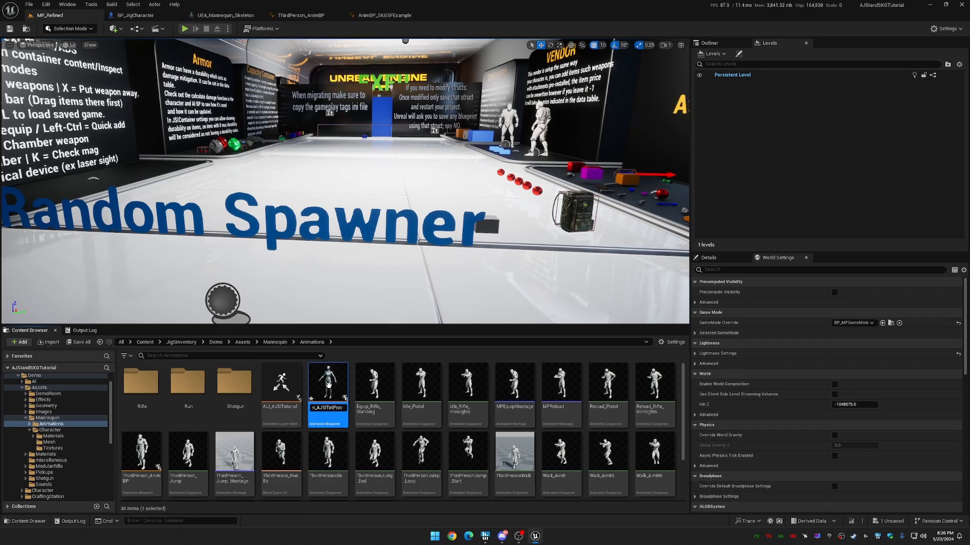
pyautogui.press('Return')
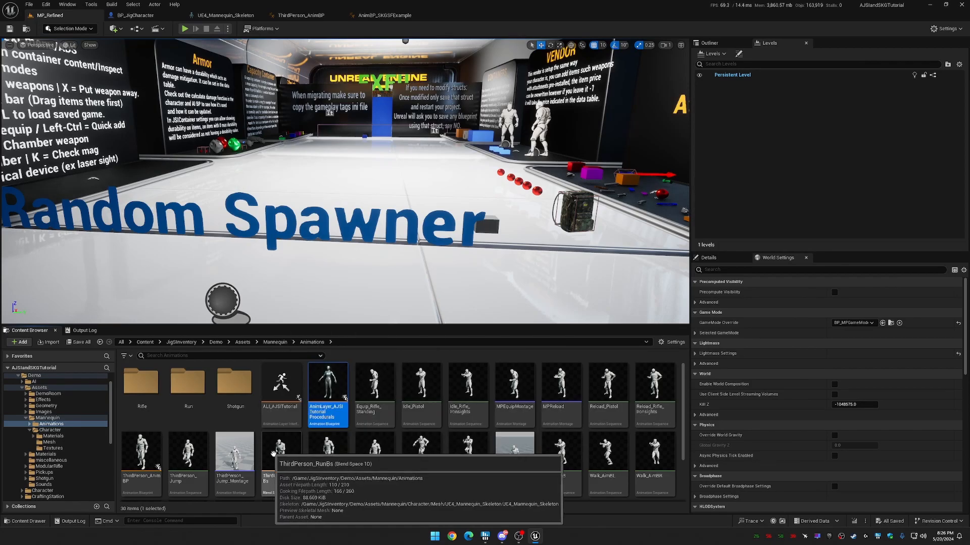
# Assign JigSInventory's UE4_Mannequin_Skeleton to AnimLayer_AJSITutorialProcedurals and save all modified assets.
pyautogui.rightClick(334, 381)
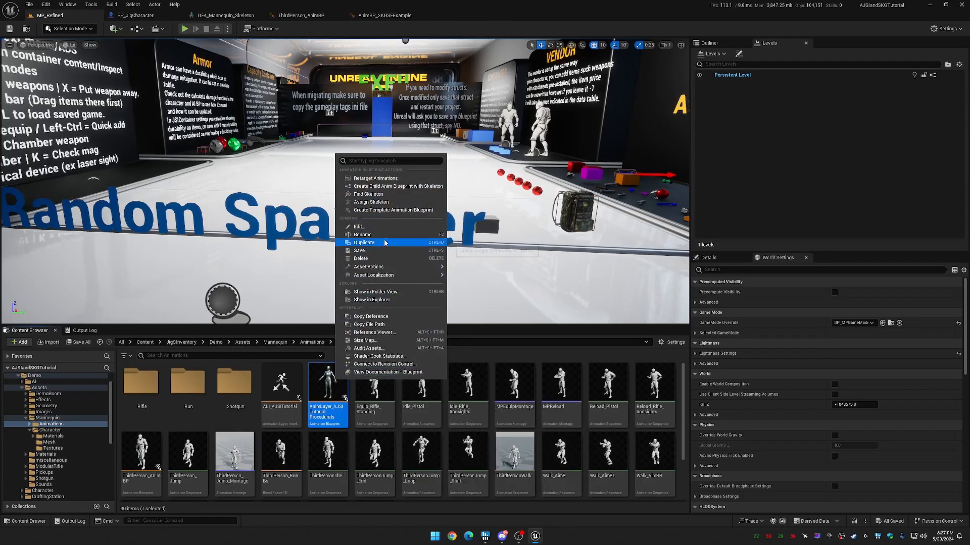
pyautogui.click(387, 202)
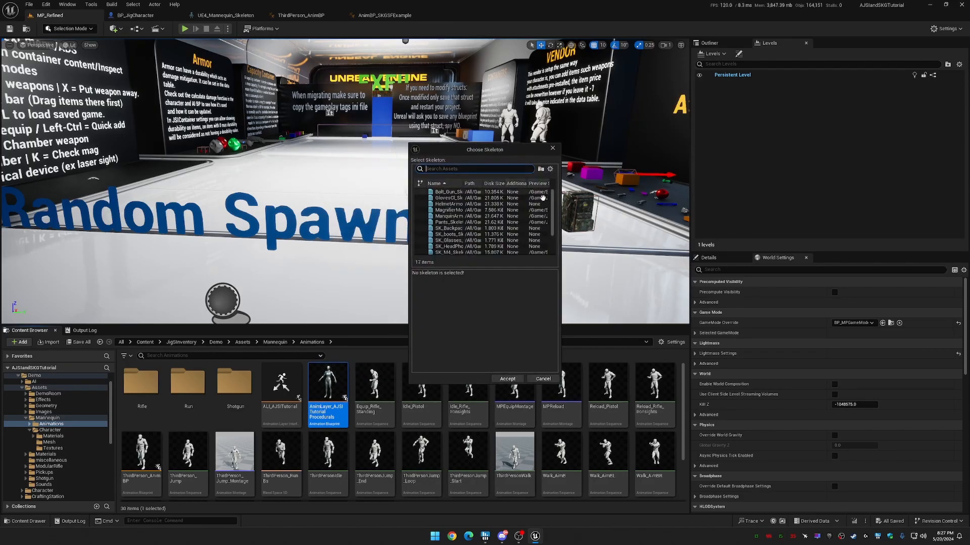
pyautogui.moveTo(561, 210); pyautogui.dragTo(647, 210)
pyautogui.scroll(-2, 479, 227)
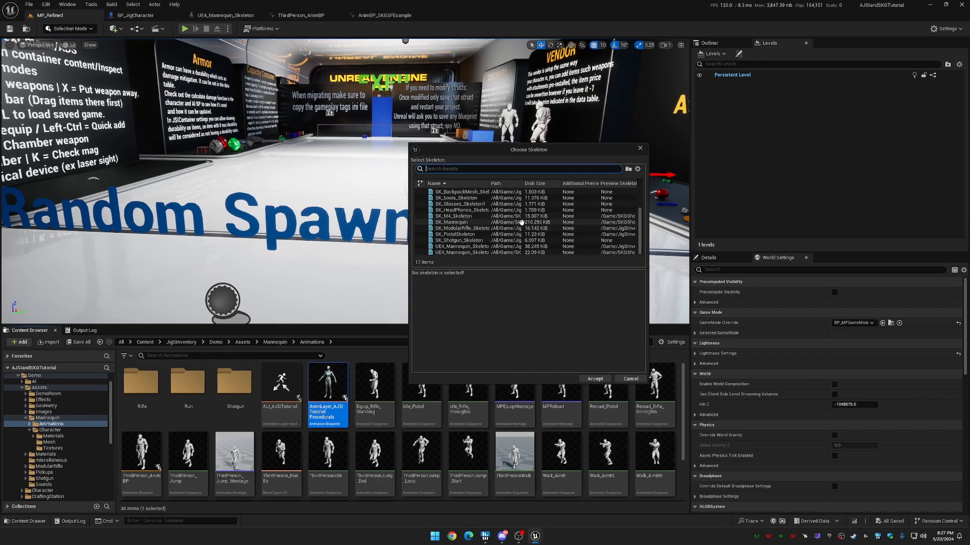
pyautogui.click(481, 246)
pyautogui.click(594, 379)
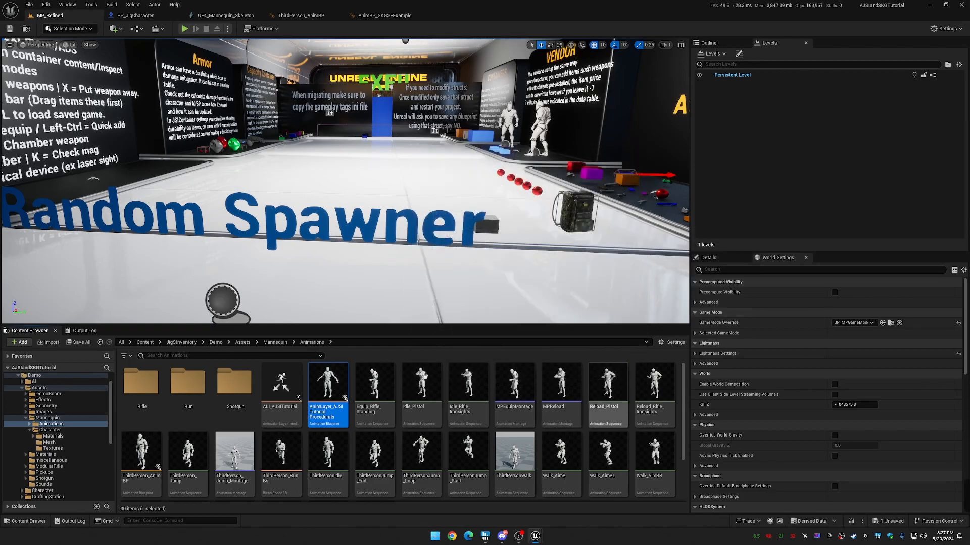
pyautogui.click(79, 342)
pyautogui.click(541, 354)
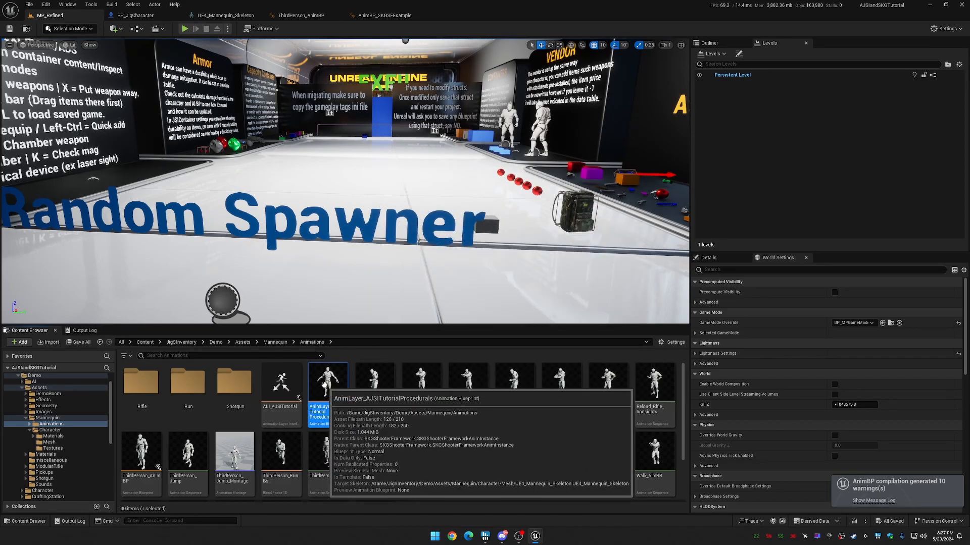
# Open AnimLayer_AJSITutorialProcedurals and jump from the first spine_05 compiler warning to its node in the SKGSFProcedurals layer.
pyautogui.doubleClick(320, 388)
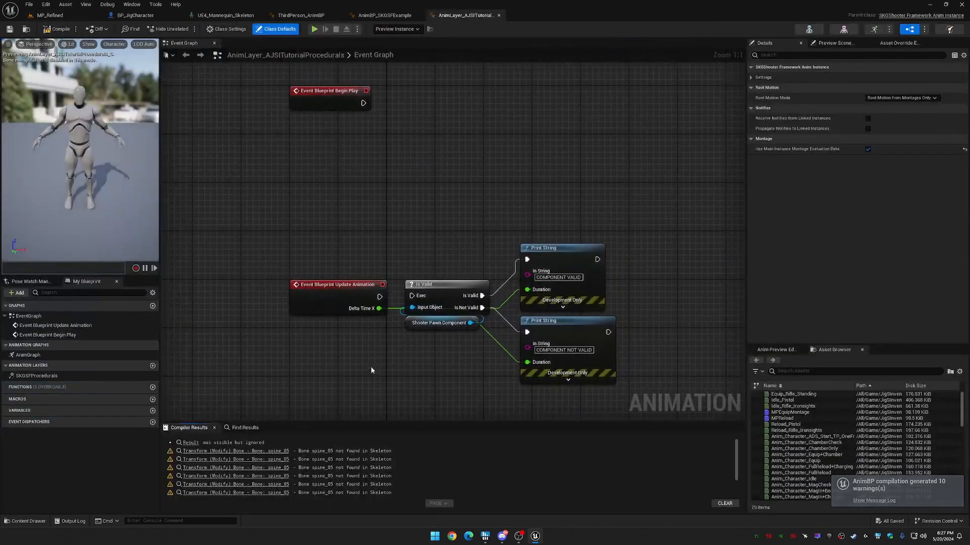
pyautogui.scroll(-3, 354, 371)
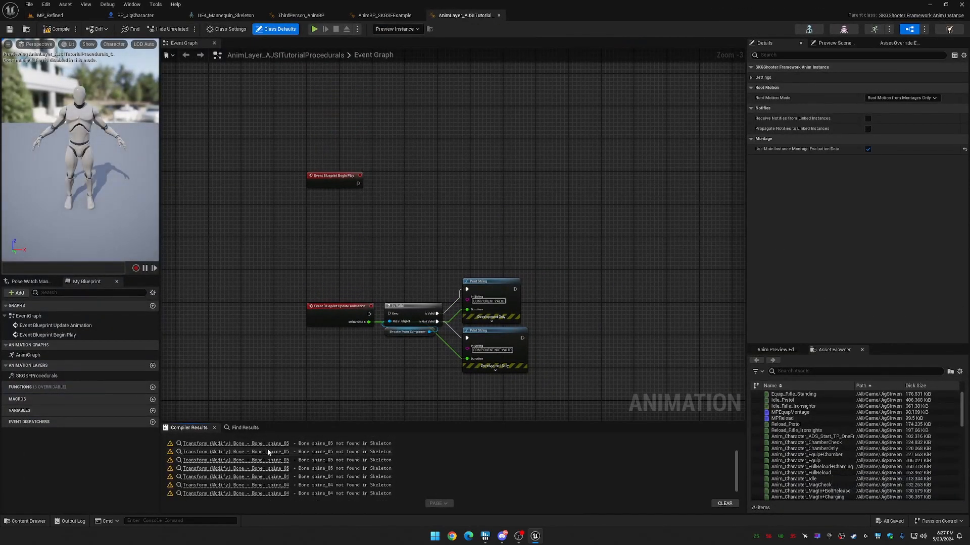
pyautogui.click(268, 451)
pyautogui.scroll(-10, 384, 316)
pyautogui.scroll(5, 471, 186)
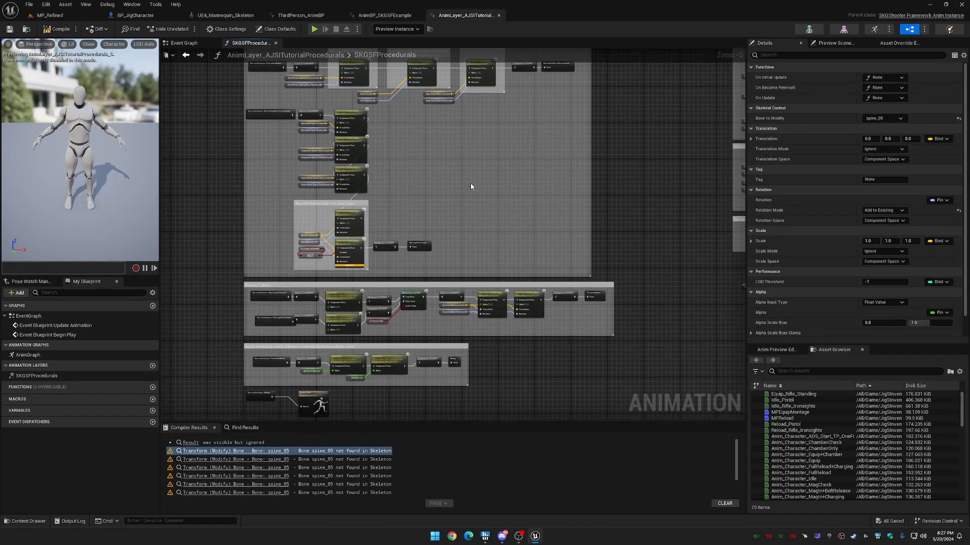
# Set Bone to Modify to spine_03 on the spine_05 node in the "Recoil for the shoulder and upper spine" group.
pyautogui.moveTo(433, 205); pyautogui.dragTo(485, 133, button='right')
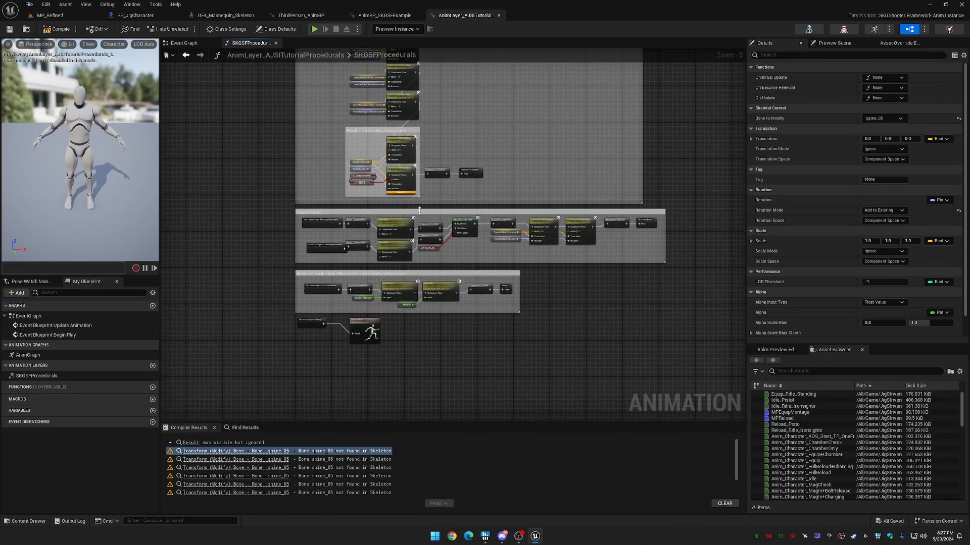
pyautogui.scroll(5, 420, 209)
pyautogui.moveTo(420, 210); pyautogui.dragTo(572, 270, button='right')
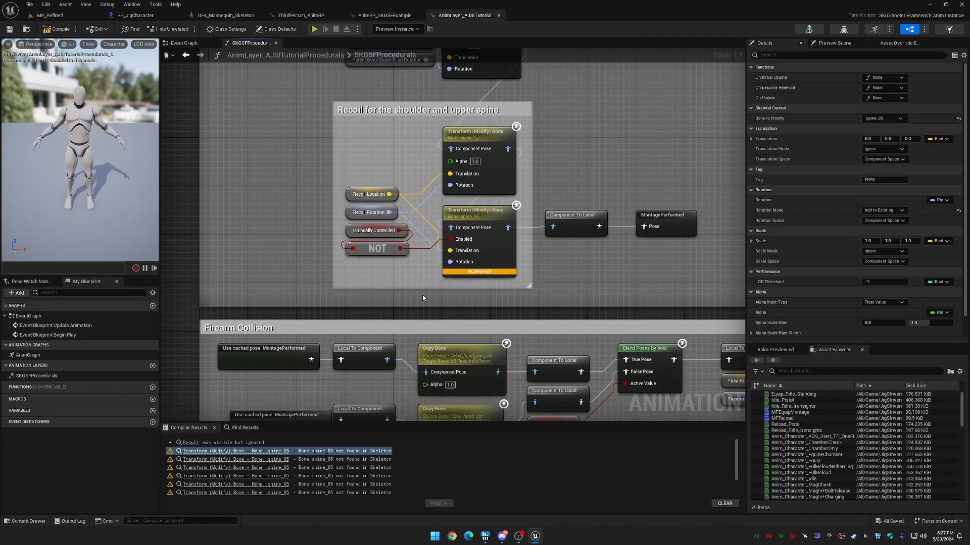
pyautogui.click(481, 220)
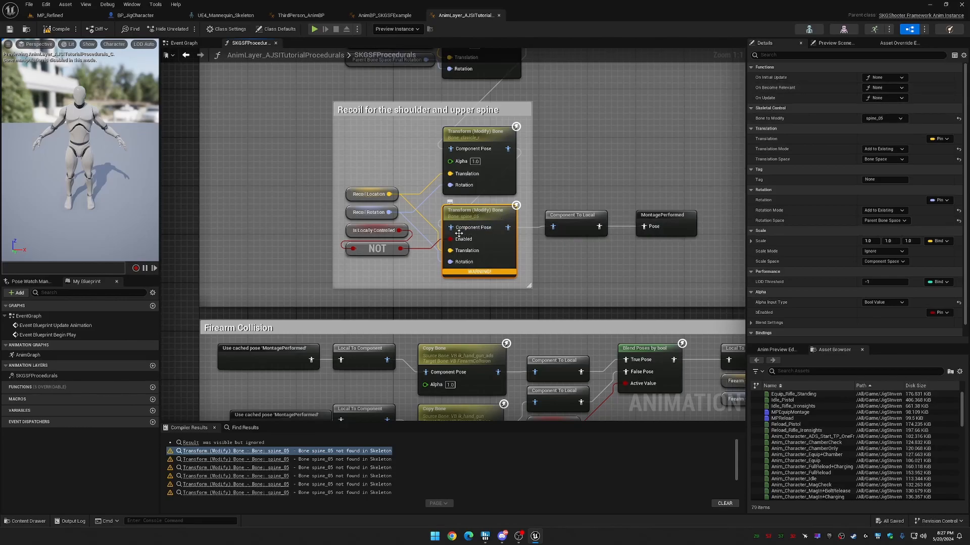
pyautogui.click(884, 119)
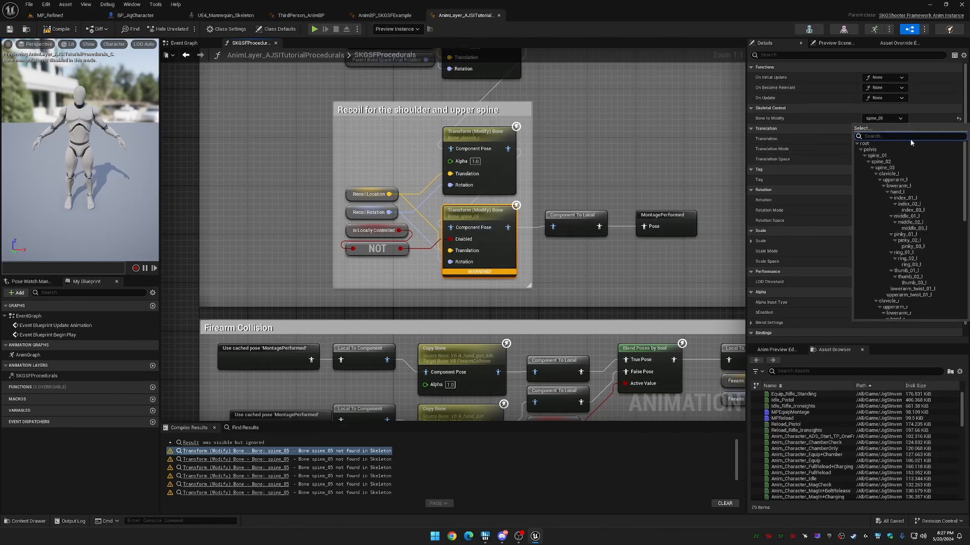
pyautogui.click(882, 168)
# Set the three Lean Up/Down Transform (Modify) Bone nodes to modify spine_01, spine_02 and spine_03 in order.
pyautogui.moveTo(587, 141); pyautogui.dragTo(597, 287, button='right')
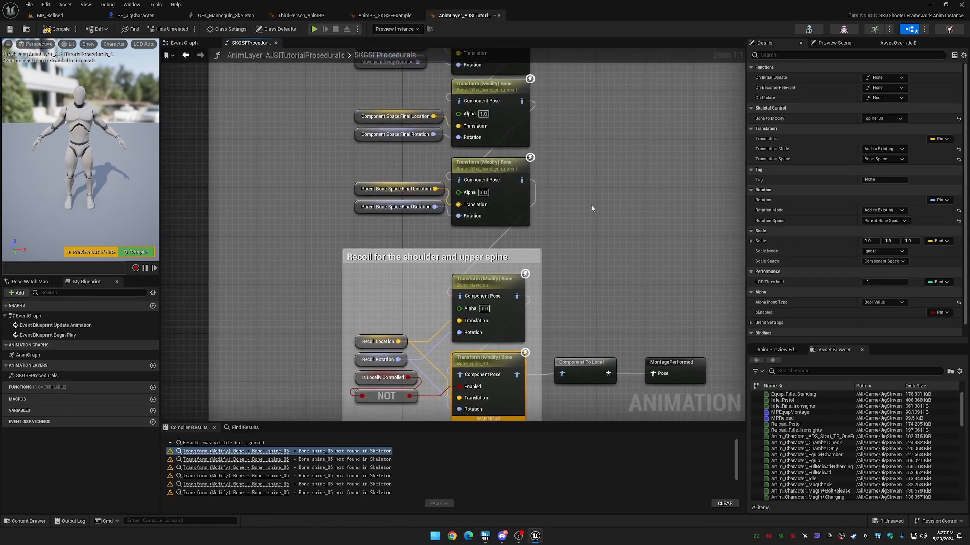
pyautogui.moveTo(594, 96); pyautogui.dragTo(606, 271, button='right')
pyautogui.moveTo(627, 173)
pyautogui.mouseDown(button='right')
pyautogui.moveTo(573, 355)
pyautogui.moveTo(489, 393)
pyautogui.mouseUp(button='right')
pyautogui.moveTo(481, 238); pyautogui.dragTo(488, 375, button='right')
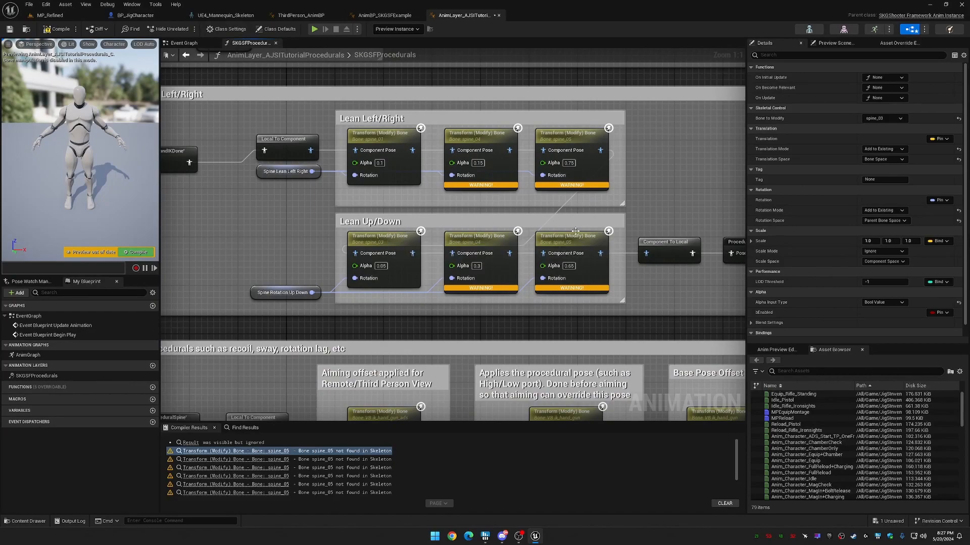
pyautogui.click(412, 242)
pyautogui.click(888, 119)
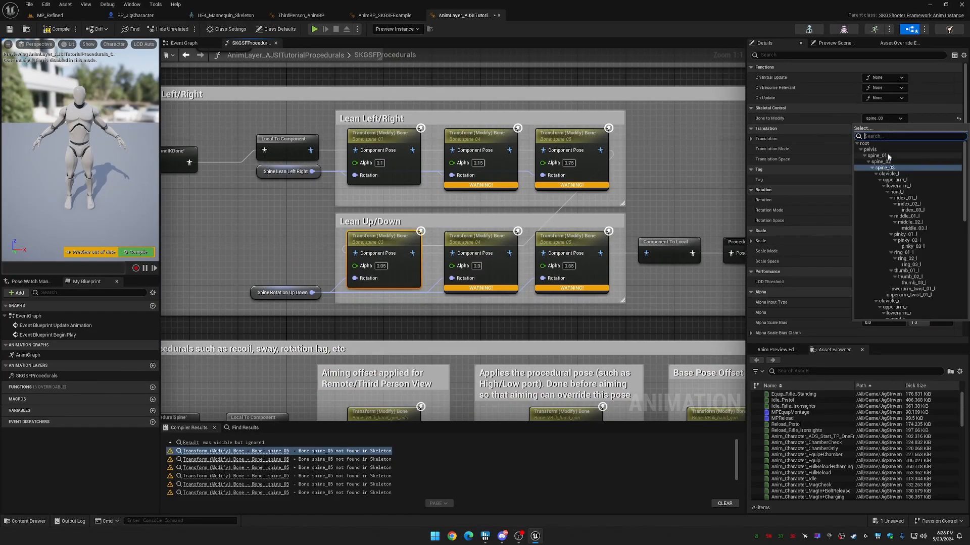
pyautogui.click(884, 156)
pyautogui.click(494, 239)
pyautogui.click(893, 121)
pyautogui.click(894, 161)
pyautogui.click(550, 240)
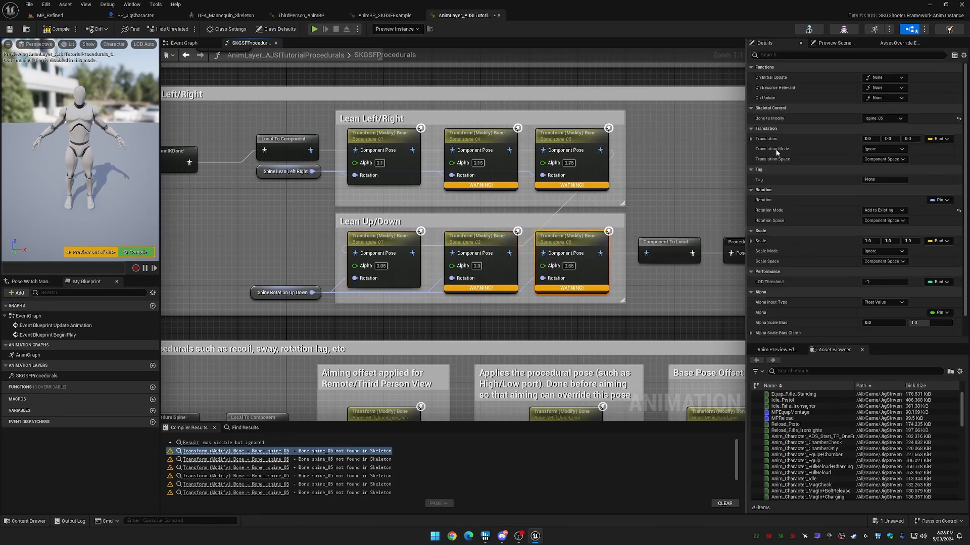
pyautogui.click(885, 119)
pyautogui.click(893, 172)
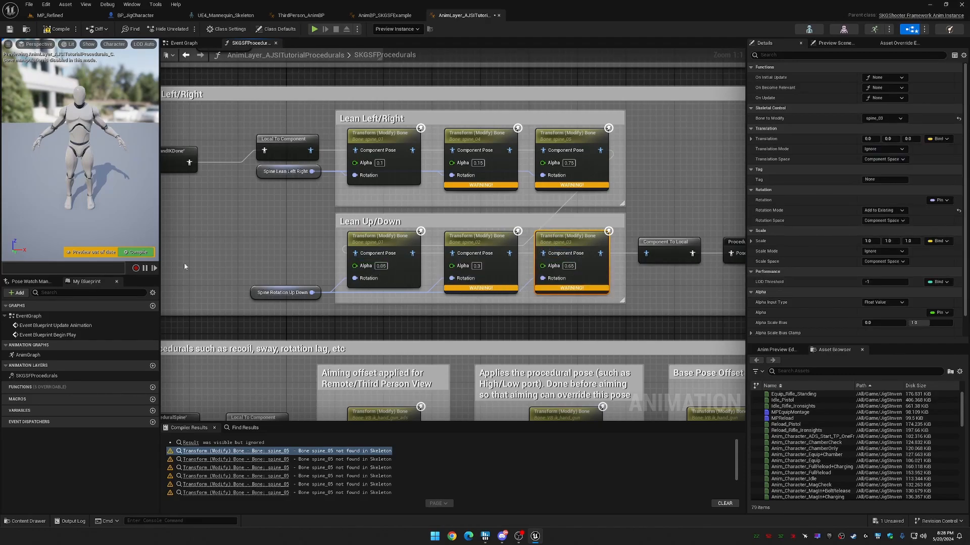
# Set the second and third Lean Left/Right Transform (Modify) Bone nodes to modify spine_02 and spine_03.
pyautogui.moveTo(497, 213); pyautogui.dragTo(532, 288, button='right')
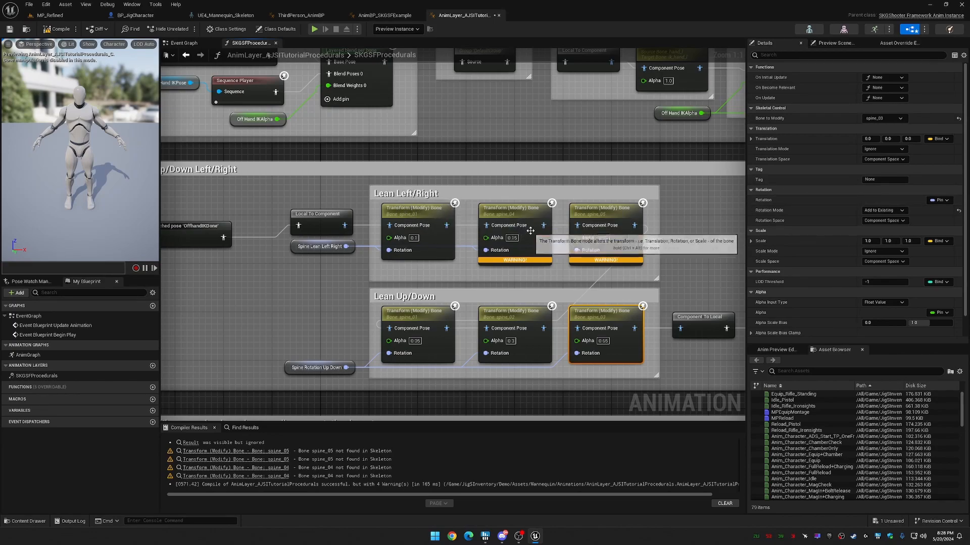
pyautogui.click(529, 214)
pyautogui.click(885, 118)
pyautogui.click(863, 165)
pyautogui.click(603, 209)
pyautogui.click(884, 118)
pyautogui.click(892, 168)
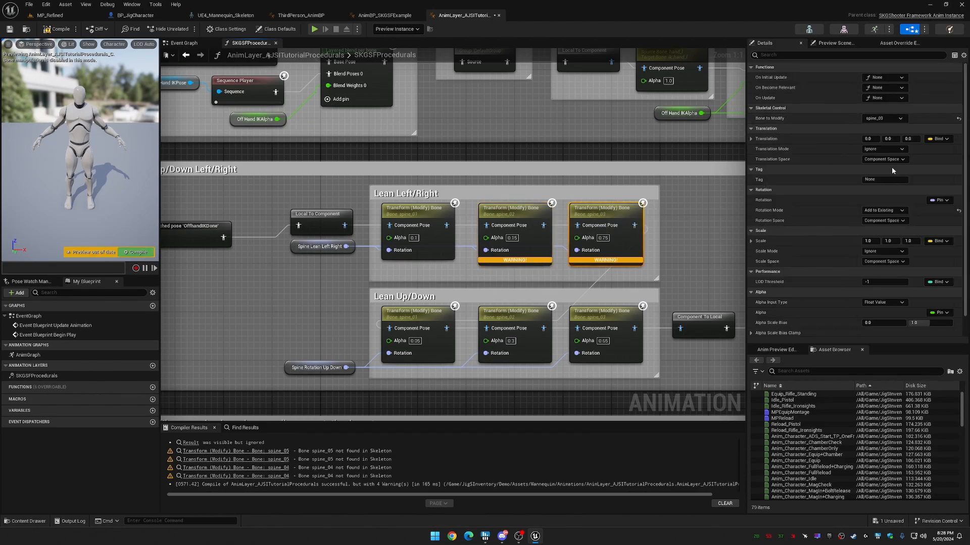
# Compile AnimLayer_AJSITutorialProcedurals, check the SKGSFProcedurals graph for remaining node warnings, and save the blueprint.
pyautogui.click(137, 252)
pyautogui.scroll(-4, 597, 204)
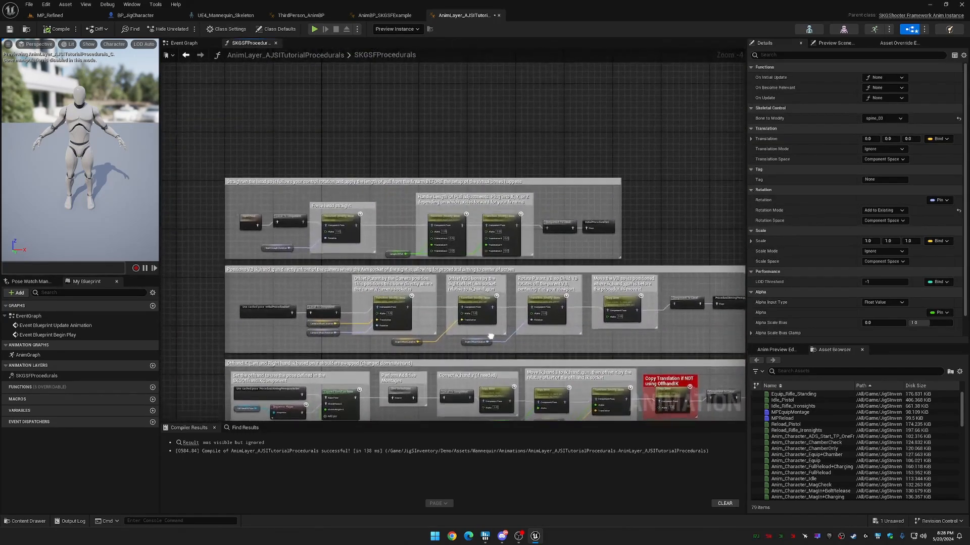
pyautogui.moveTo(491, 336); pyautogui.dragTo(526, 160, button='right')
pyautogui.moveTo(560, 328); pyautogui.dragTo(582, 111, button='right')
pyautogui.moveTo(588, 213); pyautogui.dragTo(584, 100, button='right')
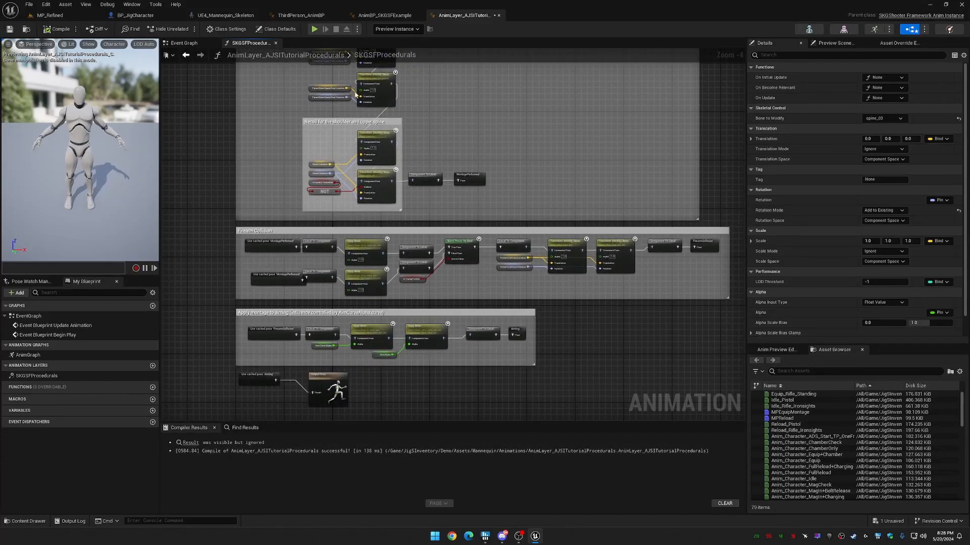
pyautogui.click(11, 30)
# Switch to ThirdPerson_AnimBP and open its AnimGraph.
pyautogui.click(306, 16)
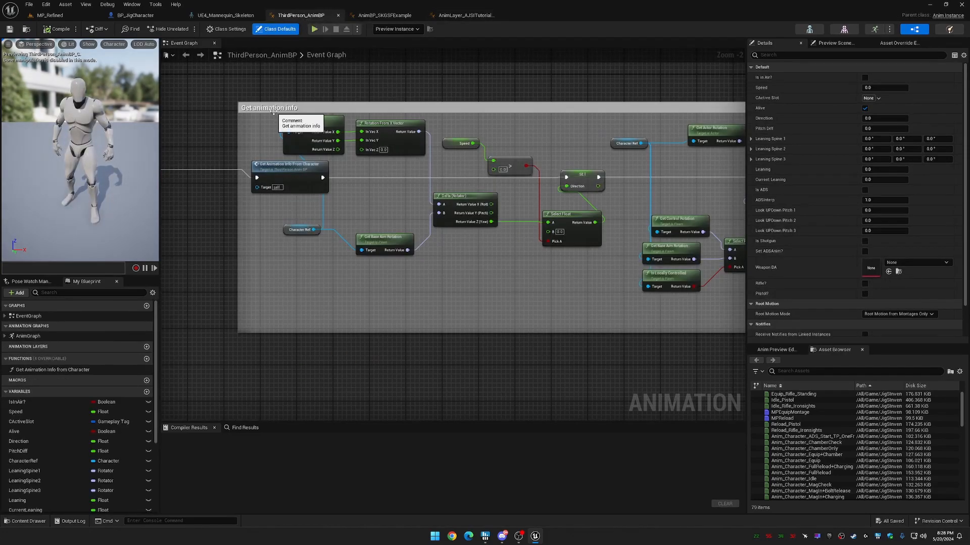
pyautogui.scroll(2, 509, 120)
pyautogui.scroll(-4, 304, 130)
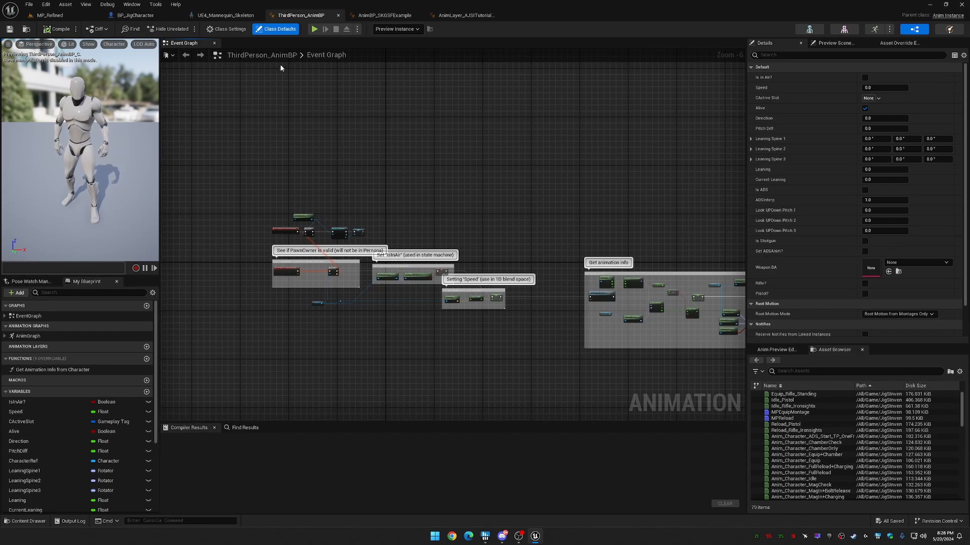
pyautogui.doubleClick(28, 336)
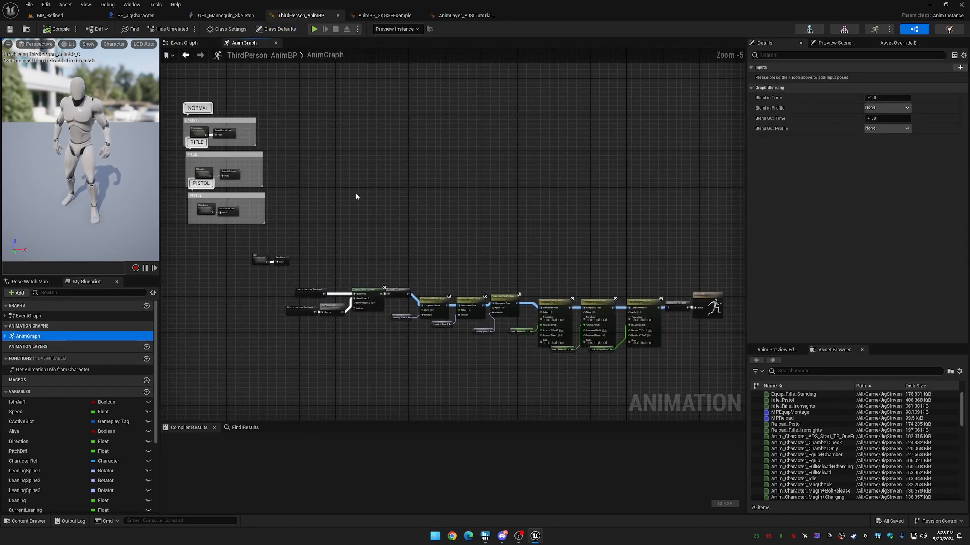
# Move the main AnimGraph node chain up beside the NORMAL, RIFLE and PISTOL groups, enclose everything in an AJSI comment, and compile.
pyautogui.scroll(-1, 404, 151)
pyautogui.moveTo(283, 219); pyautogui.dragTo(611, 305)
pyautogui.moveTo(541, 256); pyautogui.dragTo(534, 174)
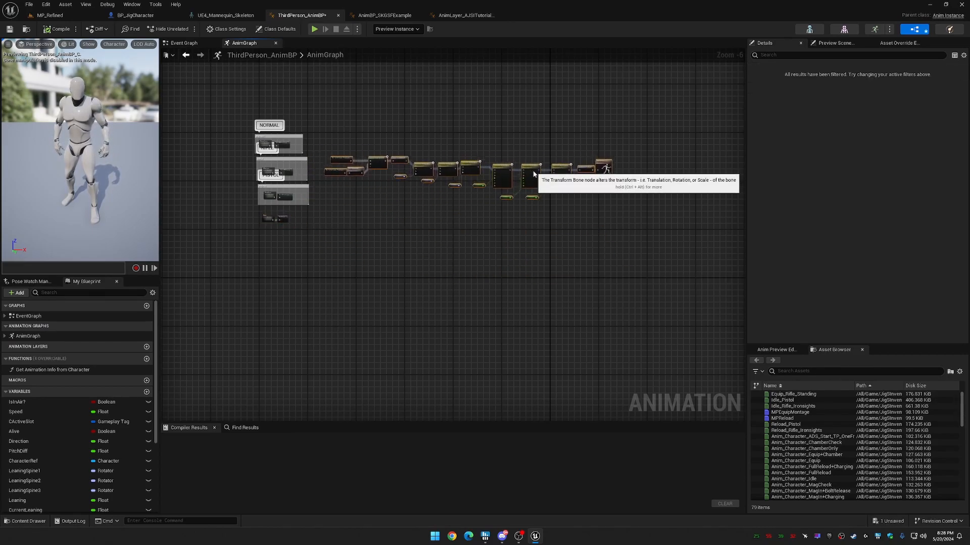
pyautogui.moveTo(253, 104); pyautogui.dragTo(667, 301)
pyautogui.press('c')
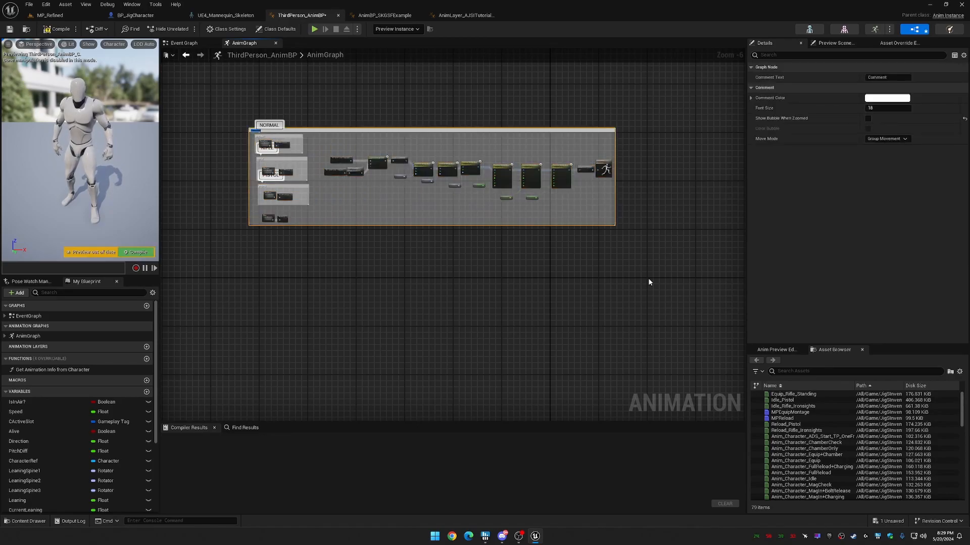
pyautogui.write('AJSI')
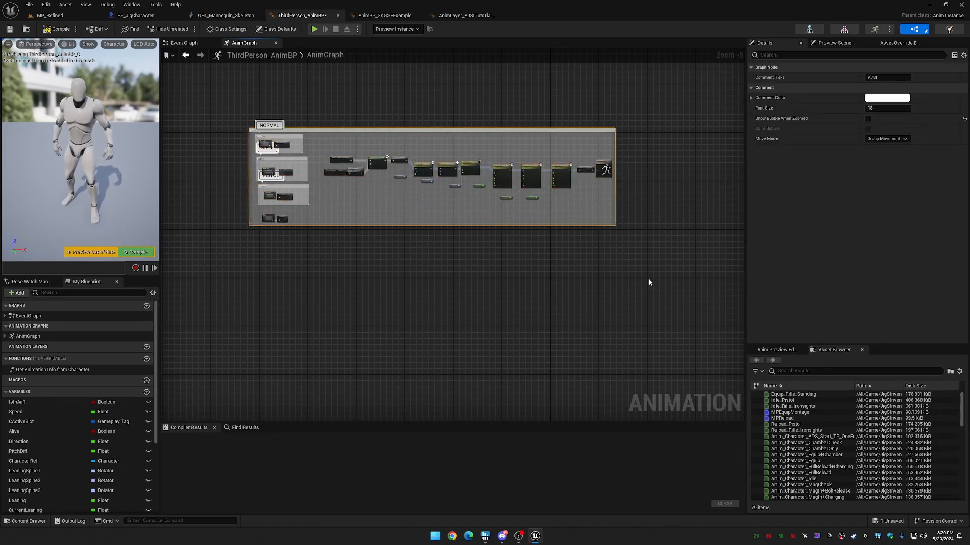
pyautogui.click(362, 229)
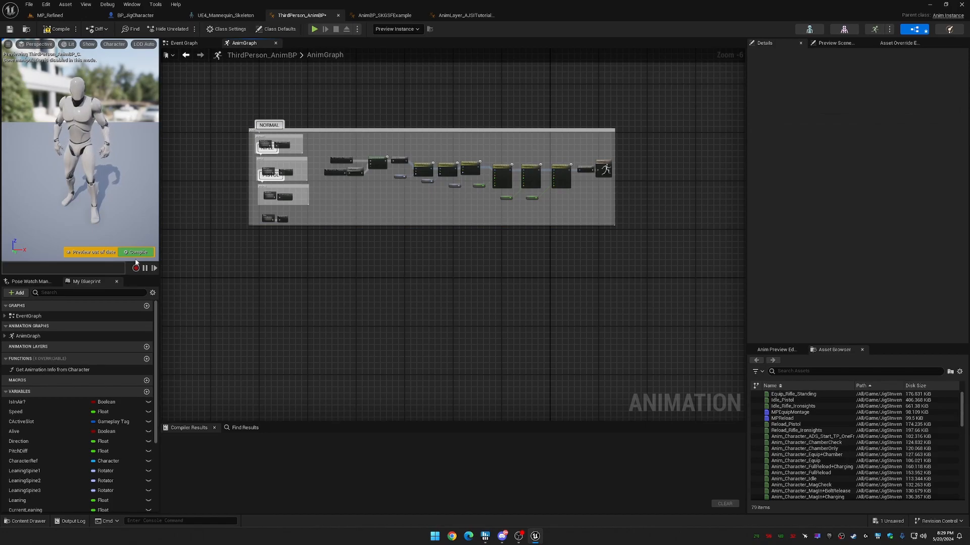
pyautogui.press('F7')
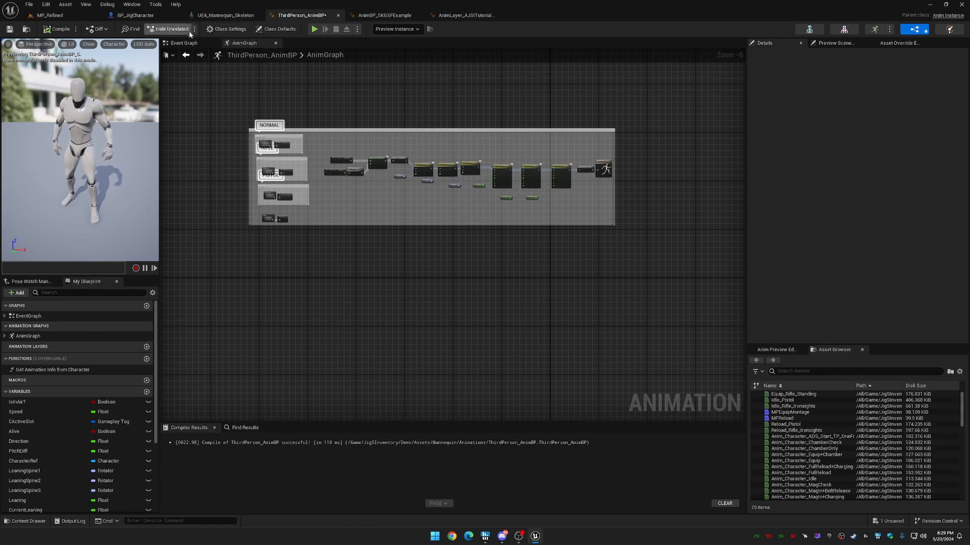
# Add ALI_AJSITutorial to the implemented interfaces in ThirdPerson_AnimBP's class settings.
pyautogui.click(217, 28)
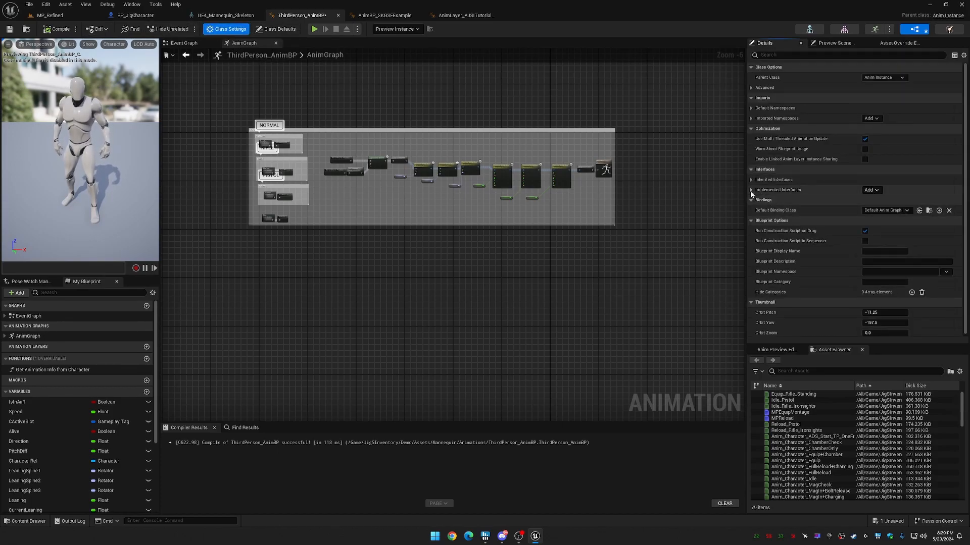
pyautogui.click(751, 191)
pyautogui.click(870, 189)
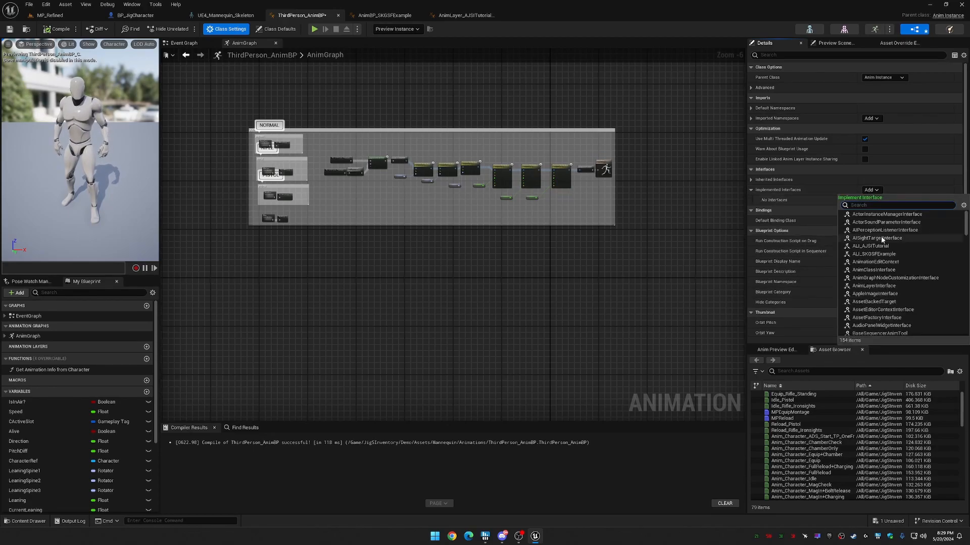
pyautogui.click(871, 246)
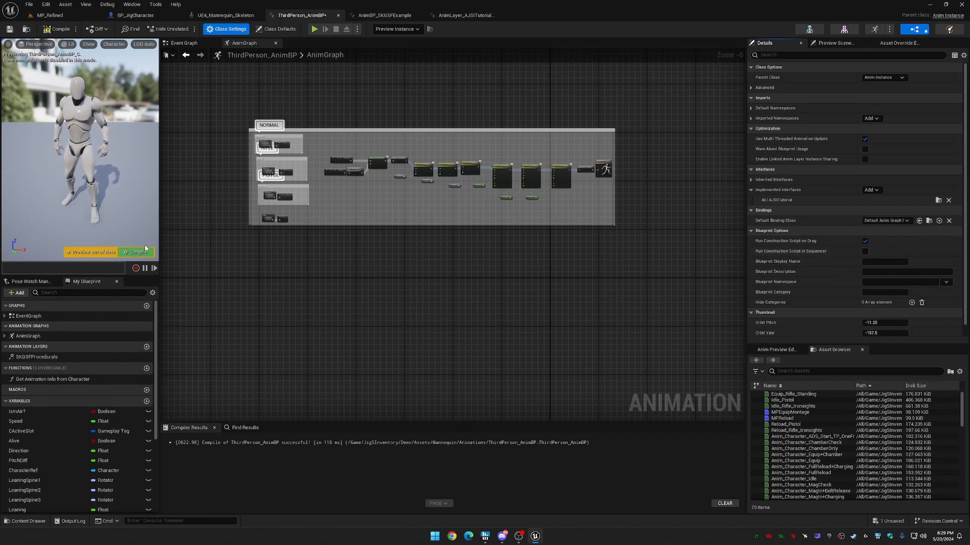
# Compile the added interface, place an SKGSFProcedurals linked anim layer in the empty AnimGraph area below the AJSI comment, and recompile.
pyautogui.click(135, 253)
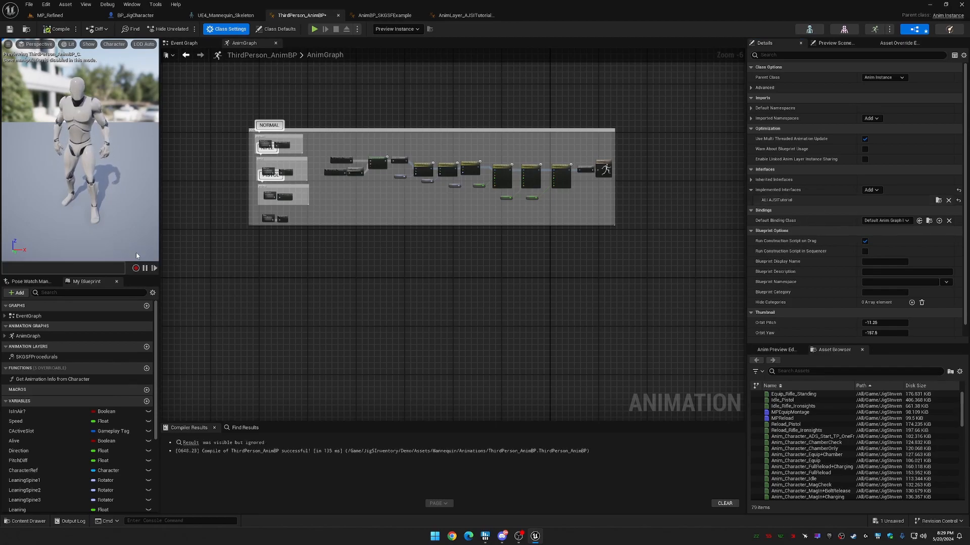
pyautogui.moveTo(352, 278); pyautogui.dragTo(394, 240, button='right')
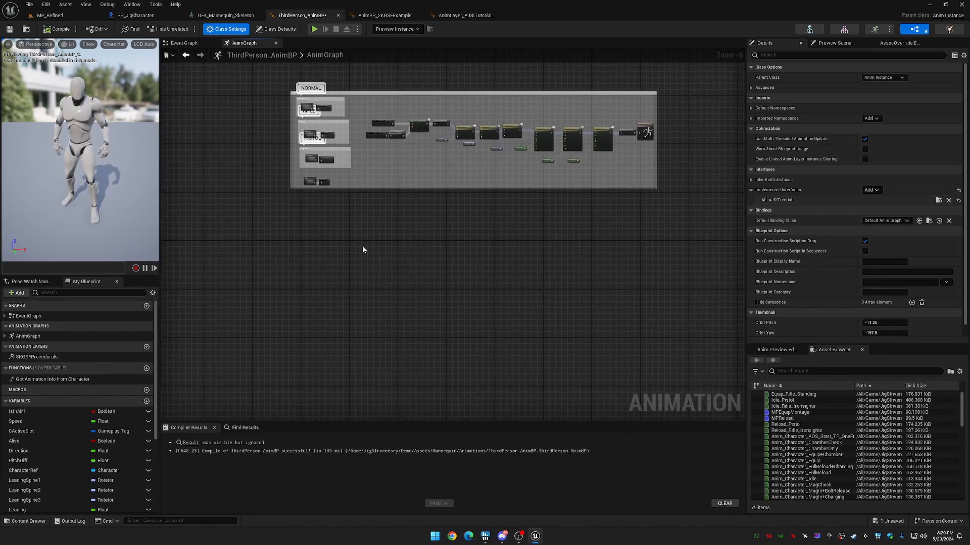
pyautogui.moveTo(31, 357); pyautogui.dragTo(362, 278)
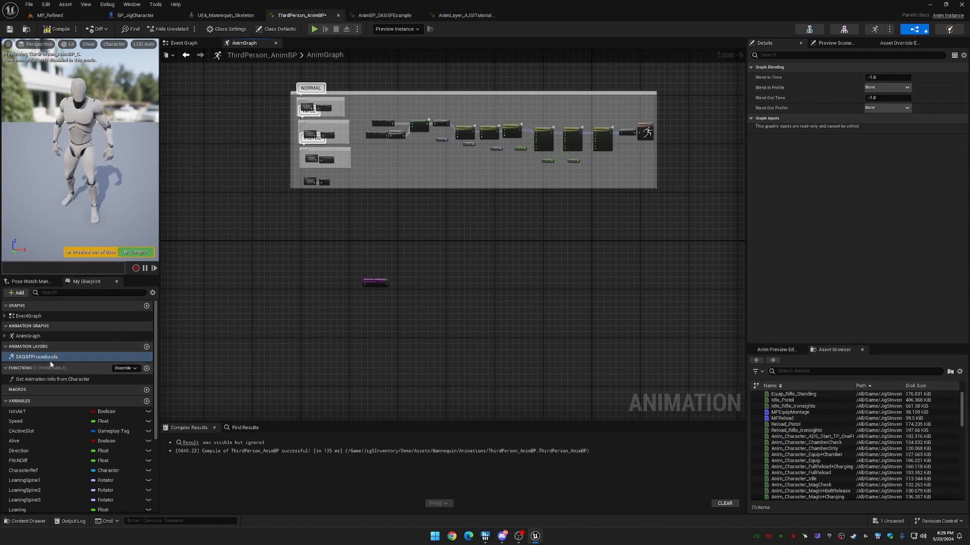
pyautogui.scroll(6, 388, 299)
pyautogui.moveTo(323, 291); pyautogui.dragTo(422, 291, button='right')
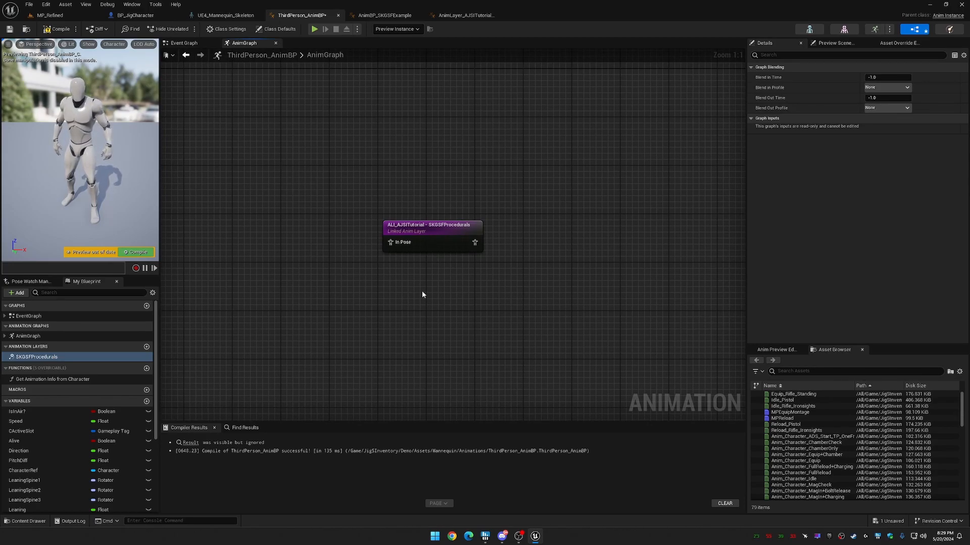
pyautogui.click(144, 254)
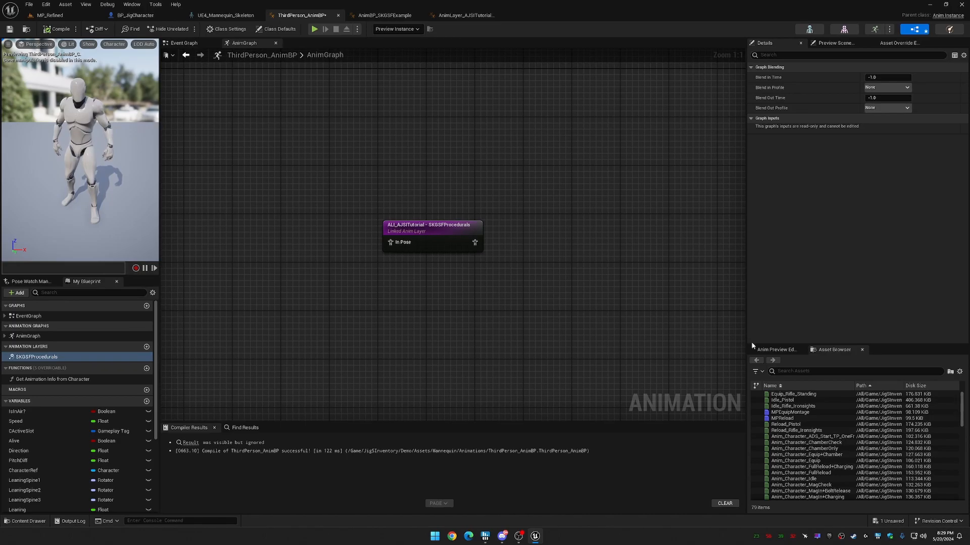
# Add the Anim_Character_Idle sequence to the AnimGraph, connect it to the SKGSFProcedurals layer's In Pose, and compile.
pyautogui.click(799, 370)
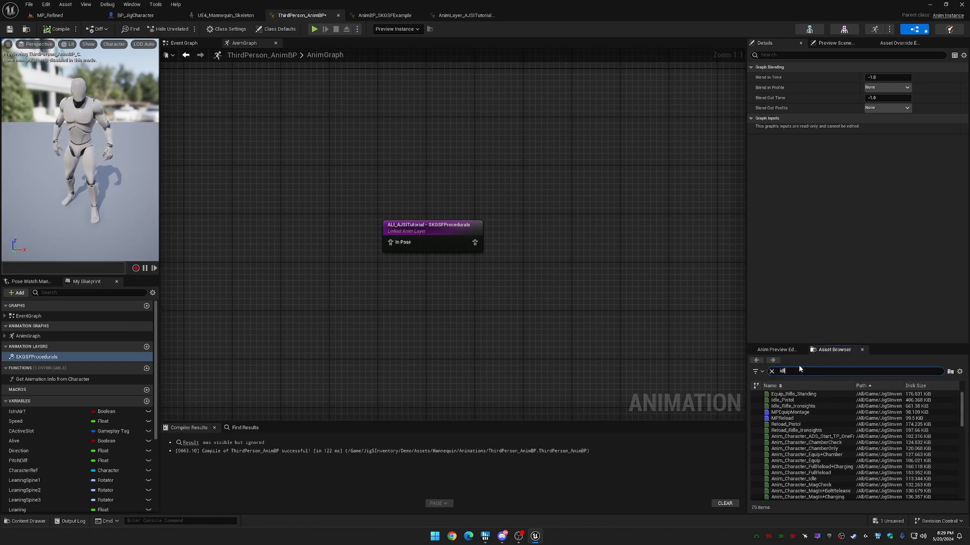
pyautogui.write('idle')
pyautogui.moveTo(804, 406)
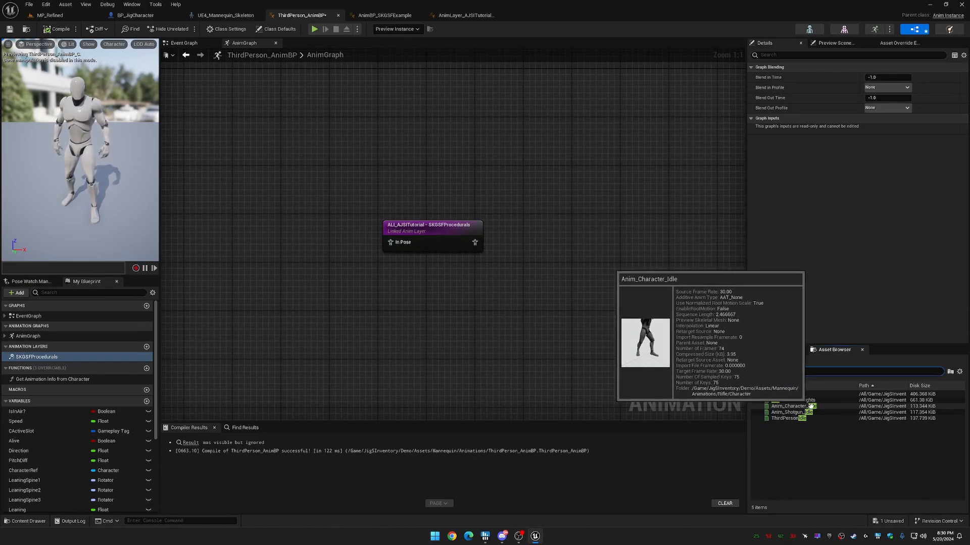
pyautogui.moveTo(806, 407); pyautogui.dragTo(253, 238)
pyautogui.moveTo(303, 262); pyautogui.dragTo(391, 243)
pyautogui.moveTo(277, 245); pyautogui.dragTo(321, 220)
pyautogui.click(136, 252)
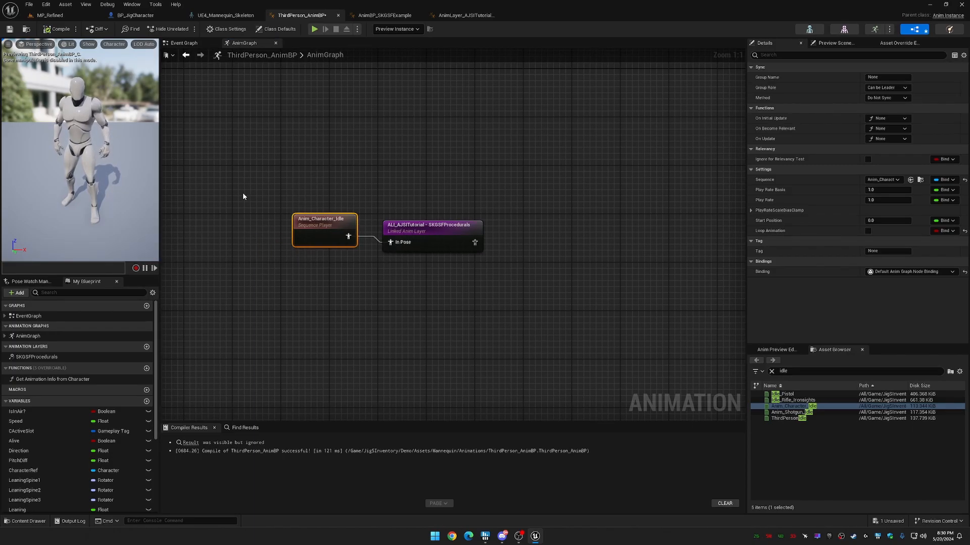
# Disconnect the Output Pose from the old chain, move it beside SKGSFProcedurals, feed its Result from that layer, and compile and save.
pyautogui.scroll(-4, 474, 253)
pyautogui.press('Home')
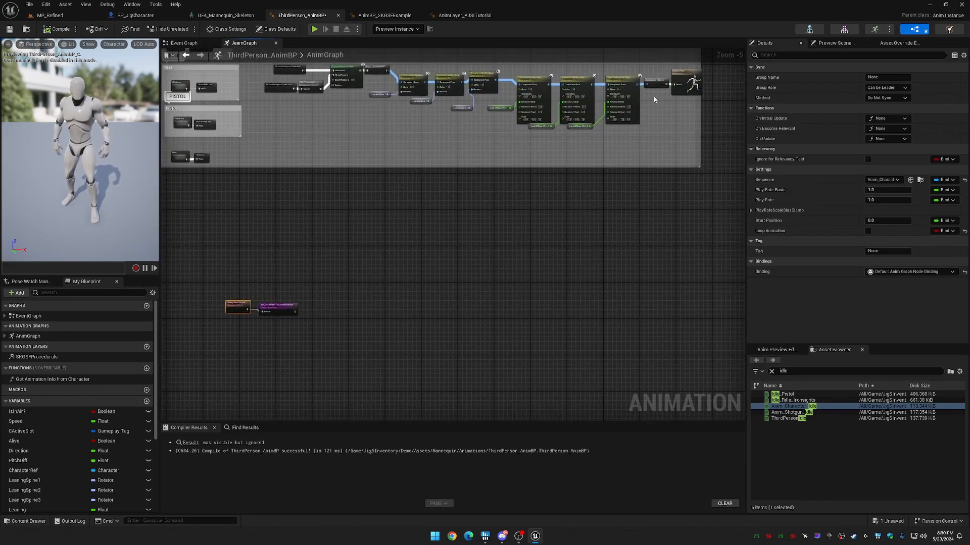
pyautogui.keyDown('alt'); pyautogui.click(677, 88); pyautogui.keyUp('alt')
pyautogui.moveTo(683, 76); pyautogui.dragTo(414, 305)
pyautogui.moveTo(297, 311); pyautogui.dragTo(412, 310)
pyautogui.click(138, 252)
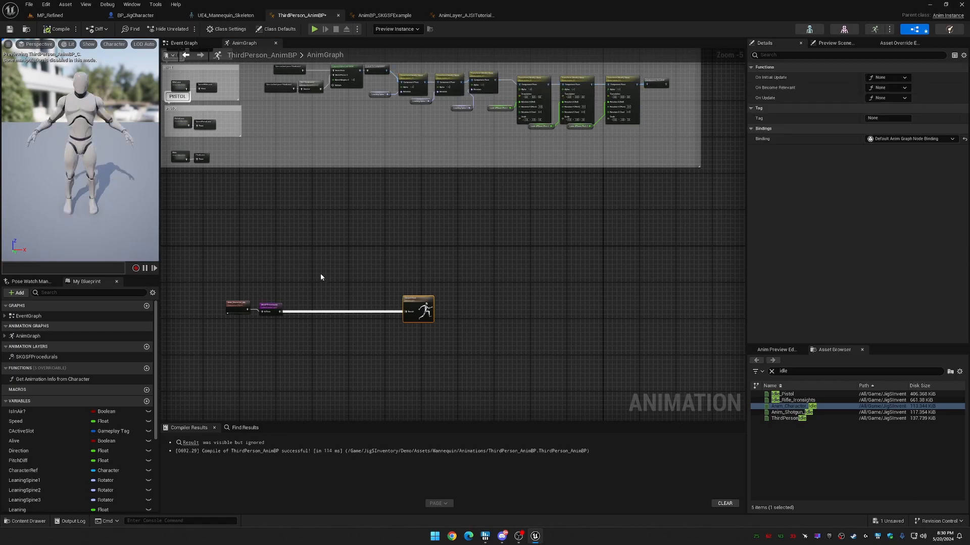
pyautogui.scroll(2, 394, 240)
pyautogui.scroll(3, 302, 279)
pyautogui.moveTo(533, 313); pyautogui.dragTo(477, 298, button='right')
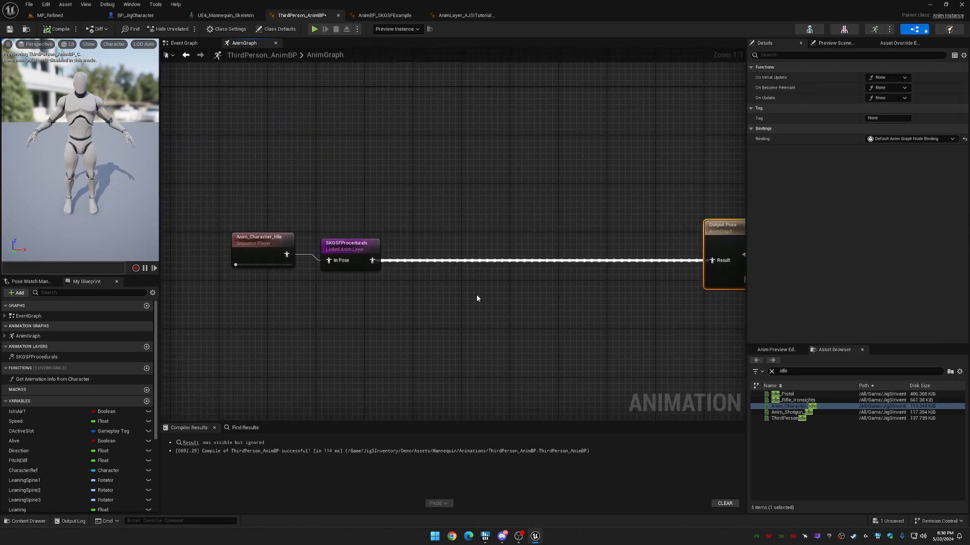
pyautogui.click(11, 28)
# Add a Layered blend per bone node, connect SKGSFProcedurals to Blend Poses 0, and move the idle and SKGSFProcedurals nodes lower.
pyautogui.rightClick(464, 236)
pyautogui.write('layer blend')
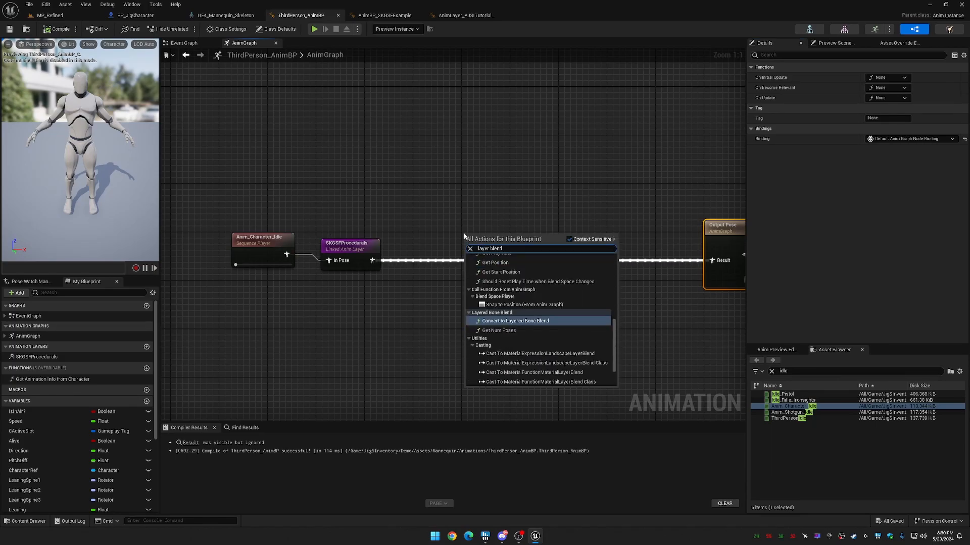
pyautogui.scroll(2, 523, 292)
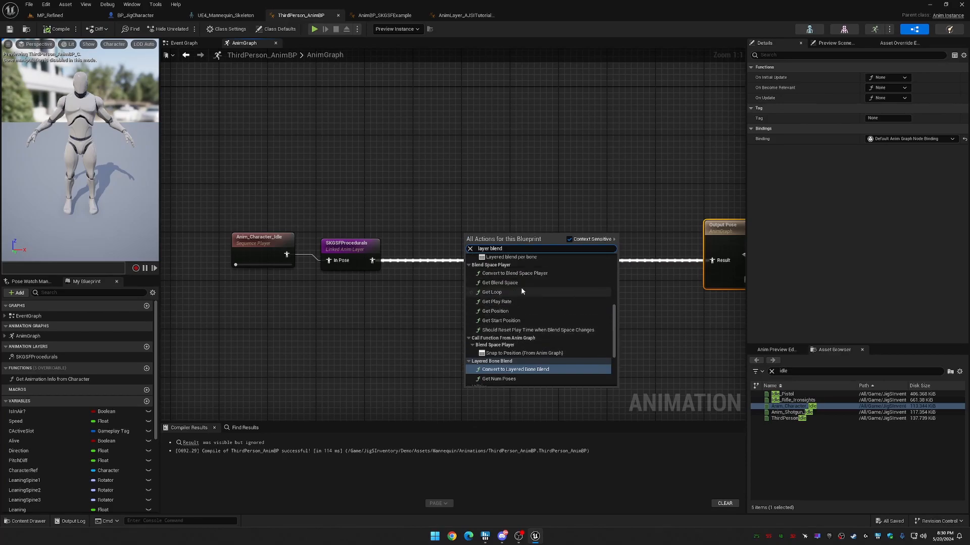
pyautogui.click(527, 258)
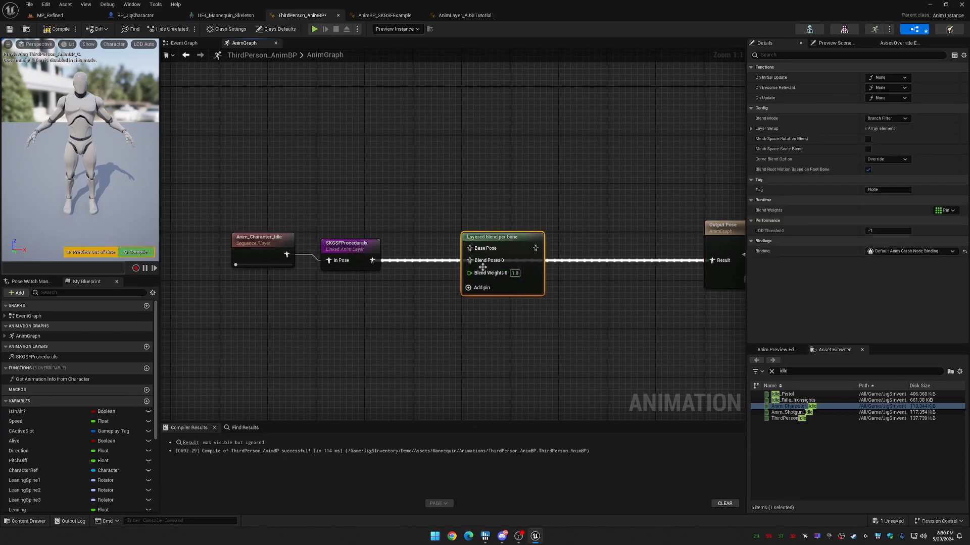
pyautogui.moveTo(373, 260); pyautogui.dragTo(469, 263)
pyautogui.moveTo(383, 320); pyautogui.dragTo(442, 308, button='right')
pyautogui.moveTo(275, 202); pyautogui.dragTo(438, 299)
pyautogui.moveTo(406, 241); pyautogui.dragTo(425, 302)
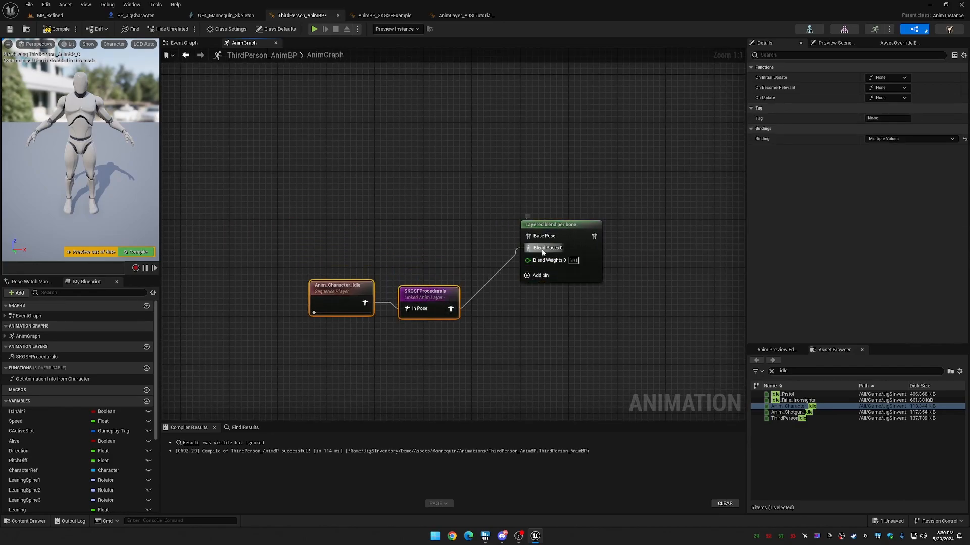
# Add a Use cached pose 'SavedNormalLoco' node and connect it to the new blend node's Base Pose.
pyautogui.scroll(-3, 416, 222)
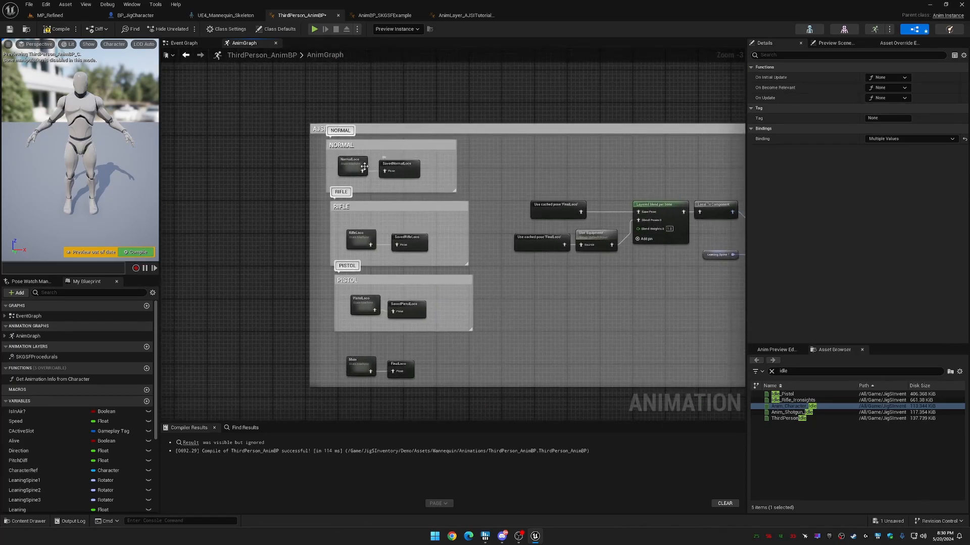
pyautogui.scroll(3, 368, 170)
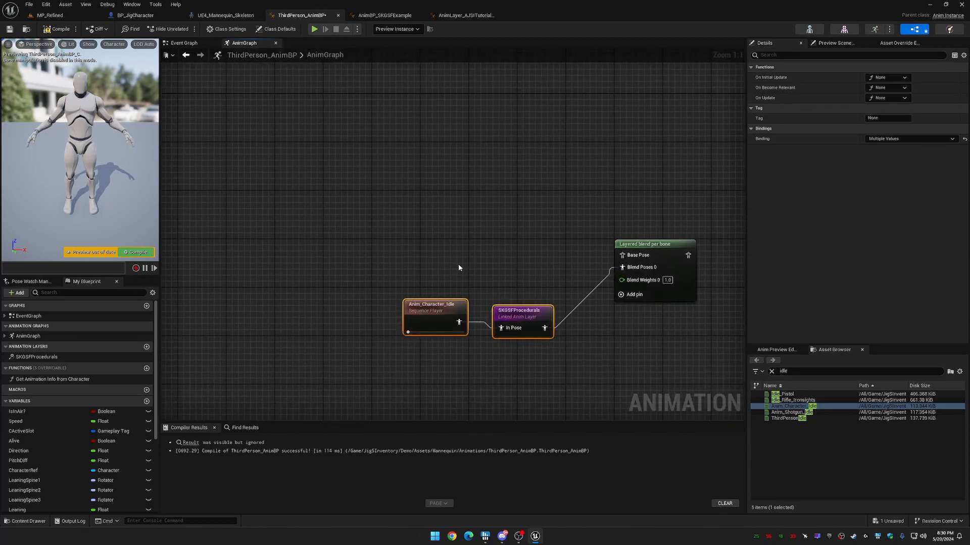
pyautogui.rightClick(459, 266)
pyautogui.write('sa')
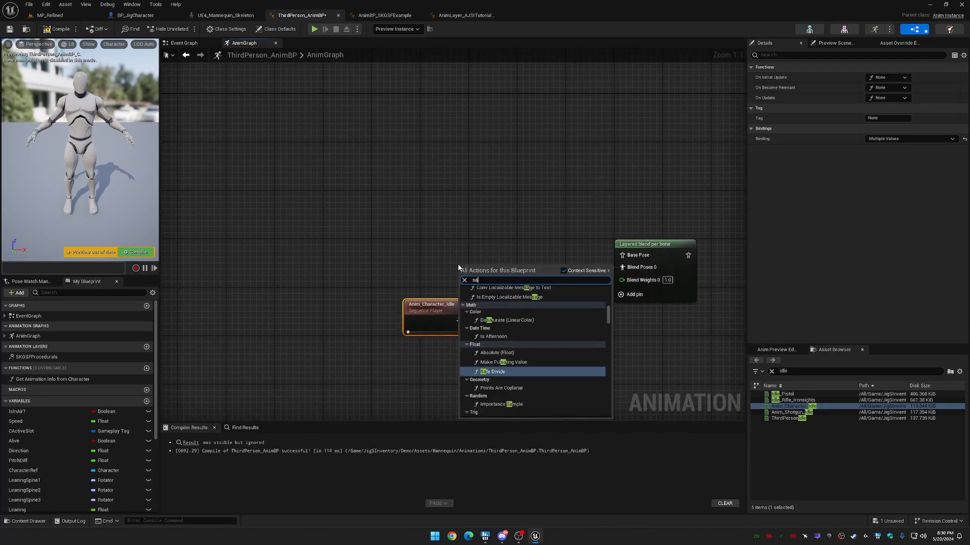
pyautogui.write('ved no')
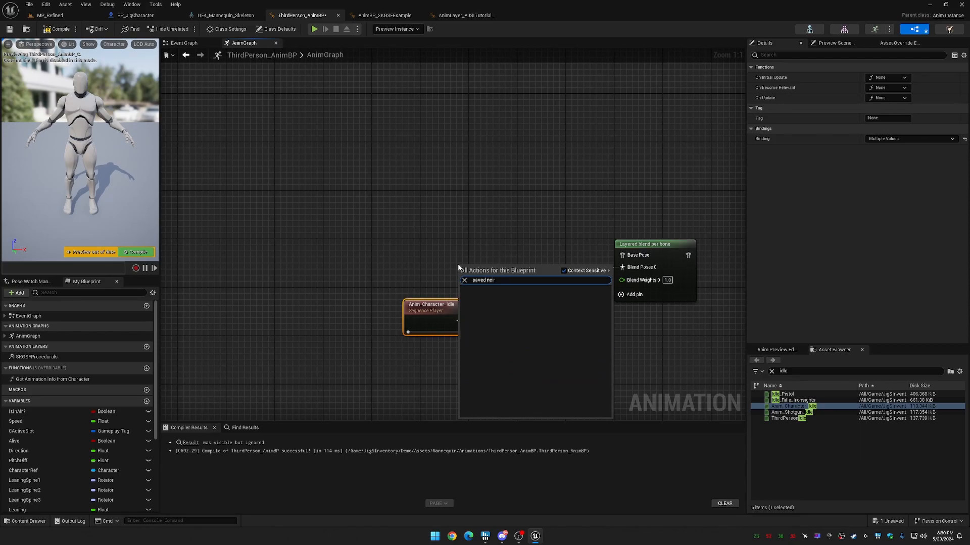
pyautogui.write('rm')
pyautogui.press('Return')
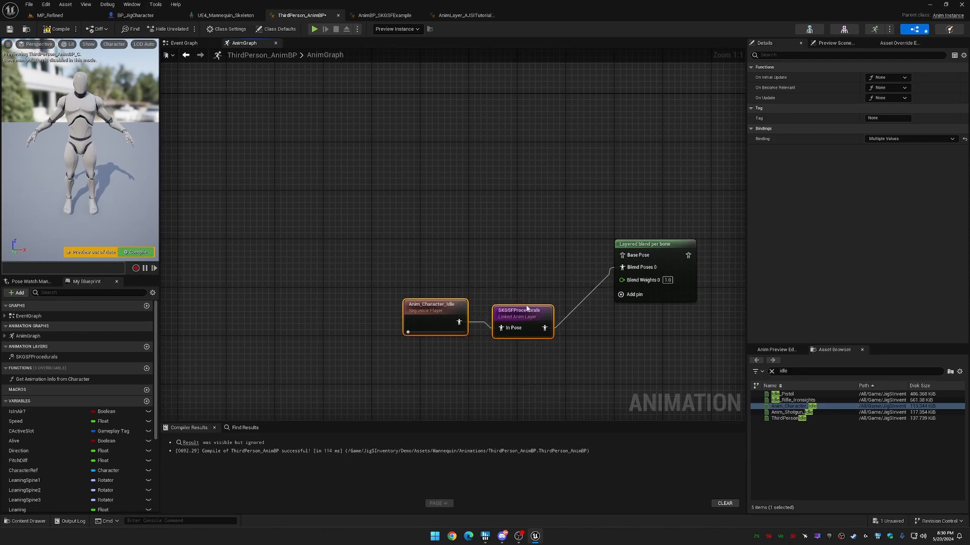
pyautogui.moveTo(508, 274); pyautogui.dragTo(626, 270)
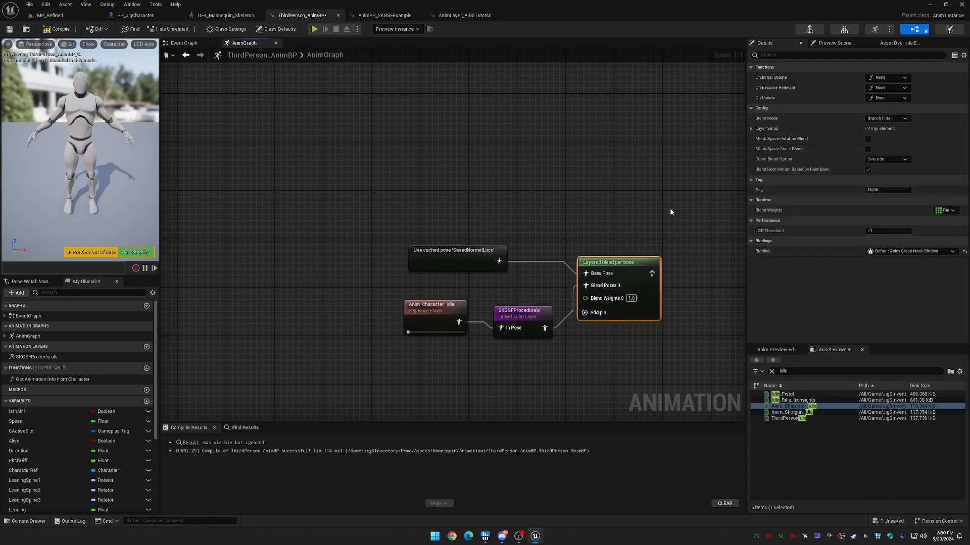
# Connect the Layered blend per bone output to the Output Pose's Result and compile.
pyautogui.moveTo(672, 255); pyautogui.dragTo(404, 245, button='right')
pyautogui.moveTo(384, 264); pyautogui.dragTo(610, 257)
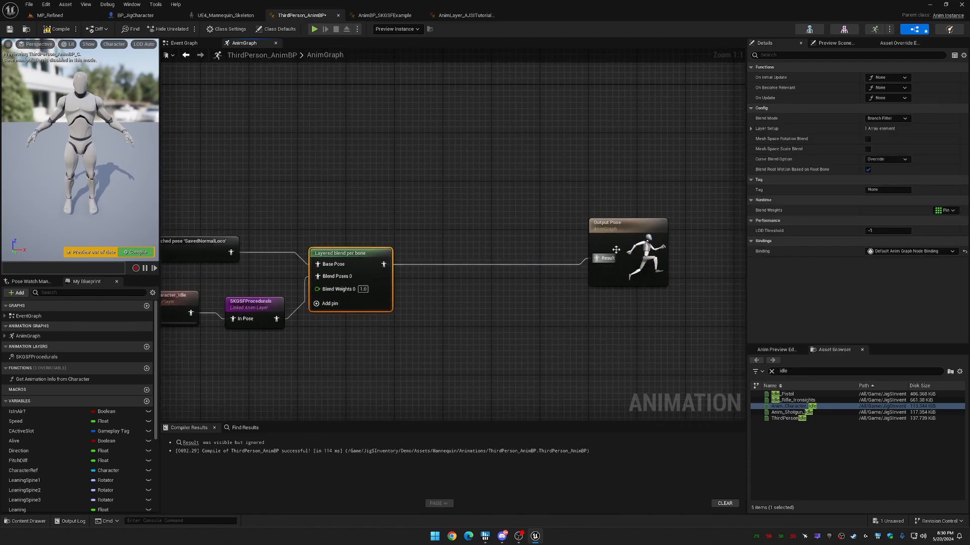
pyautogui.click(138, 252)
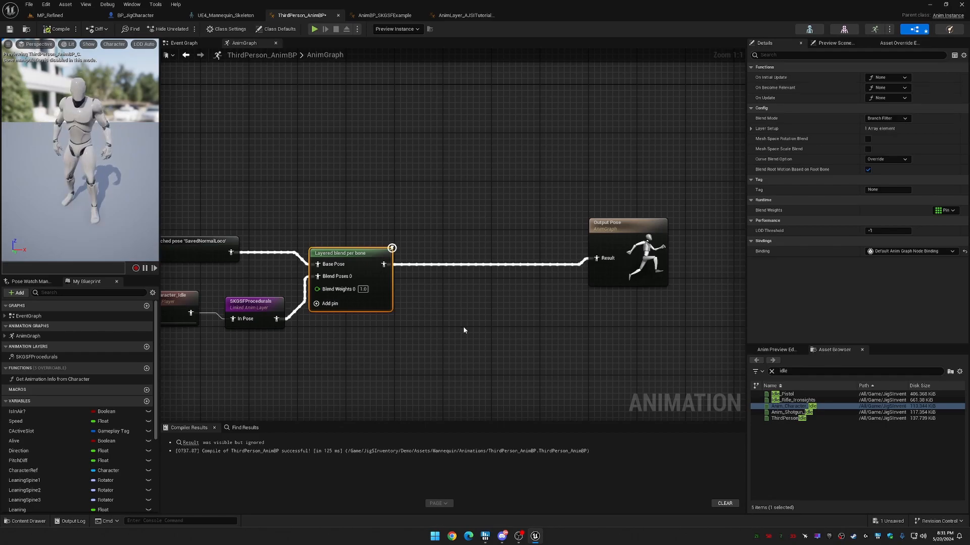
# Set the Layered blend per bone node's Blend Mode to Blend Mask, compile, and expand its Blend Masks entries.
pyautogui.moveTo(463, 326); pyautogui.dragTo(597, 325, button='right')
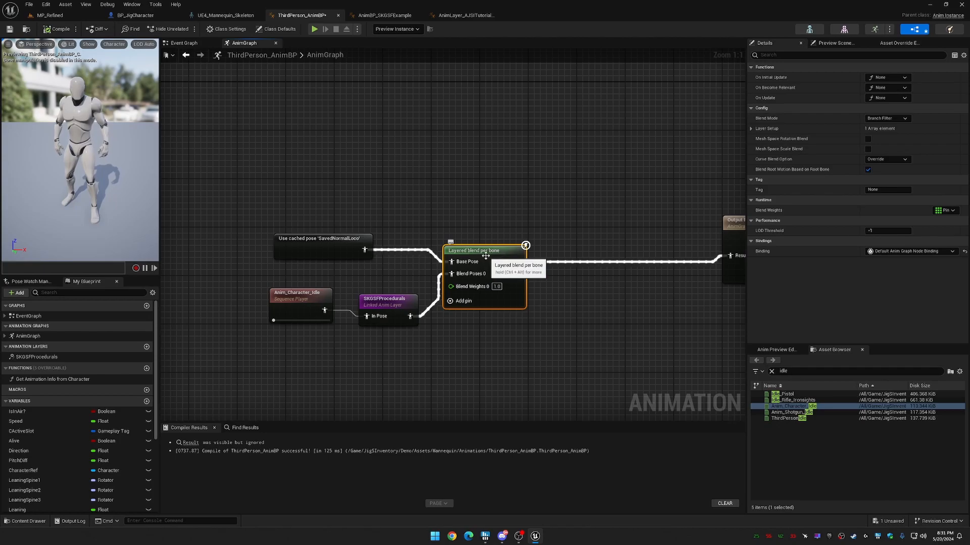
pyautogui.click(886, 119)
pyautogui.click(895, 133)
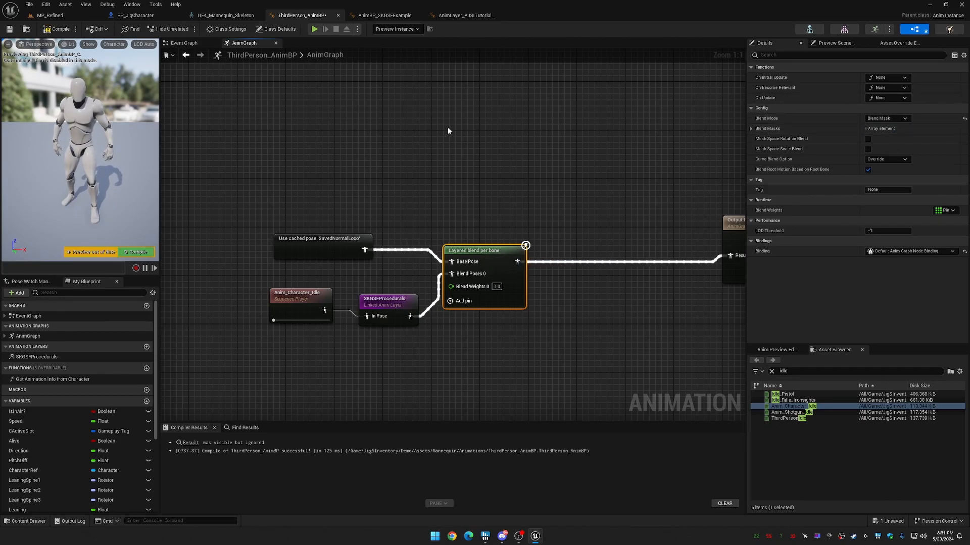
pyautogui.click(137, 252)
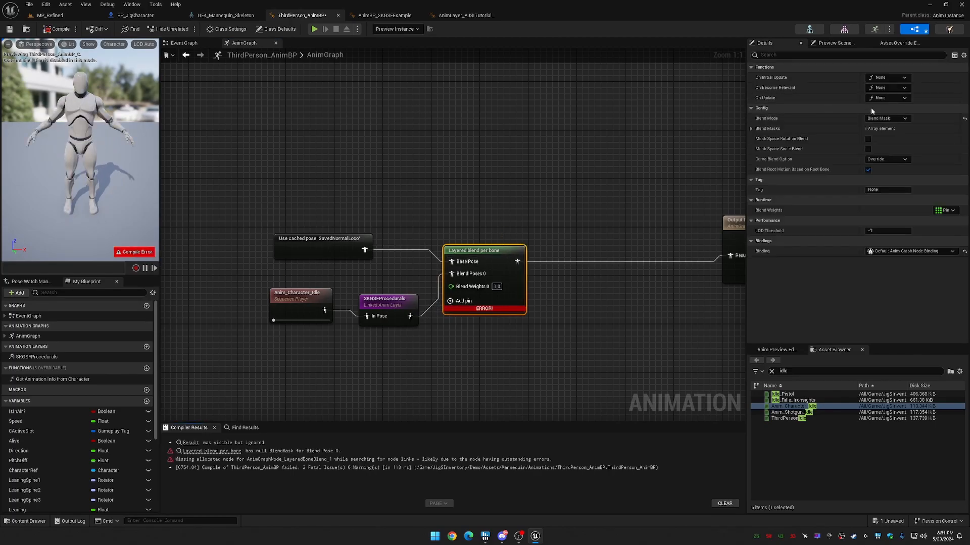
pyautogui.click(751, 128)
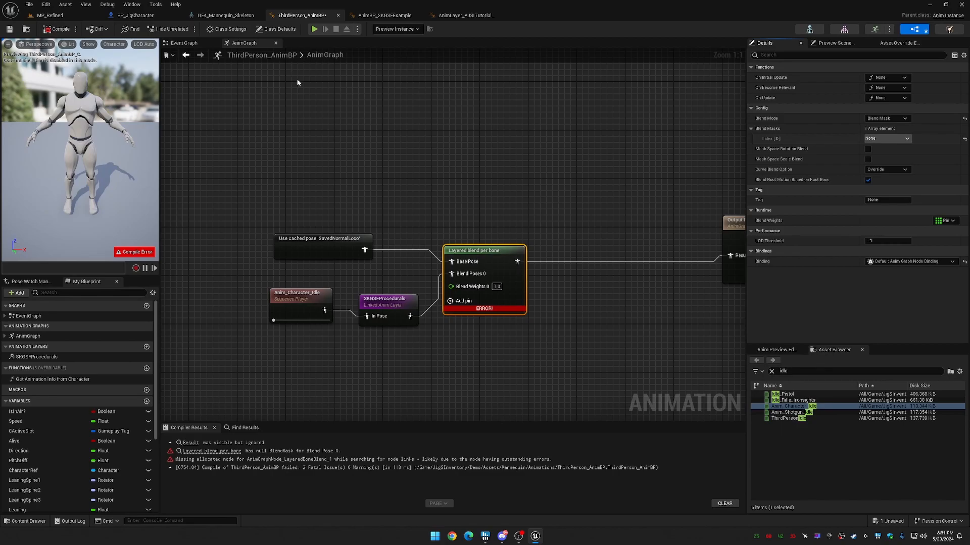
# Switch to UE4_Mannequin_Skeleton and add a blend mask named AJSITutorial.
pyautogui.click(226, 15)
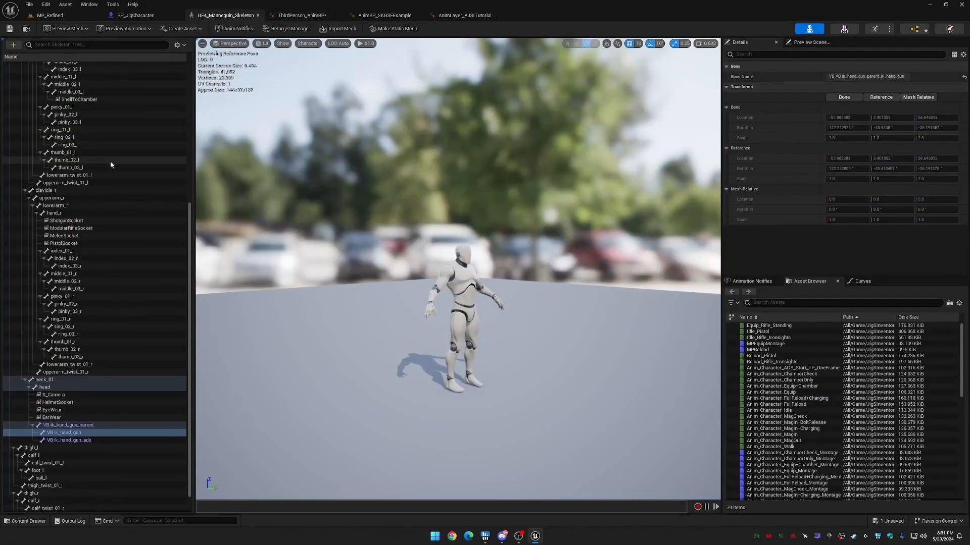
pyautogui.scroll(-10, 112, 161)
pyautogui.scroll(5, 113, 162)
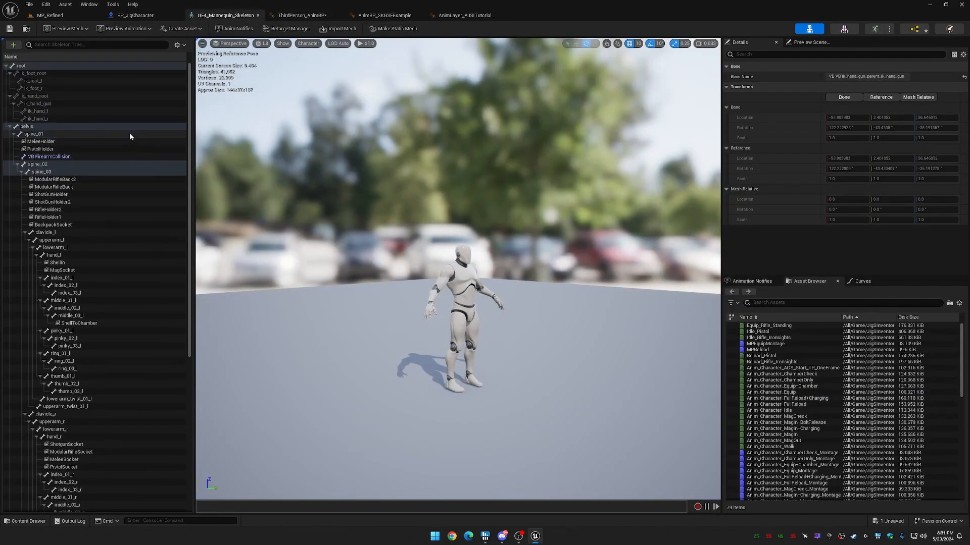
pyautogui.click(37, 97)
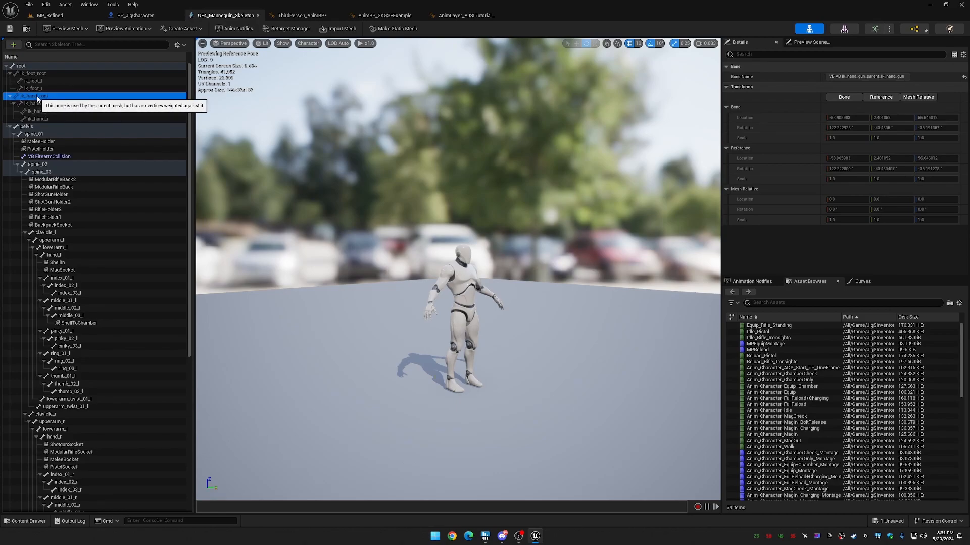
pyautogui.click(178, 45)
pyautogui.moveTo(212, 75)
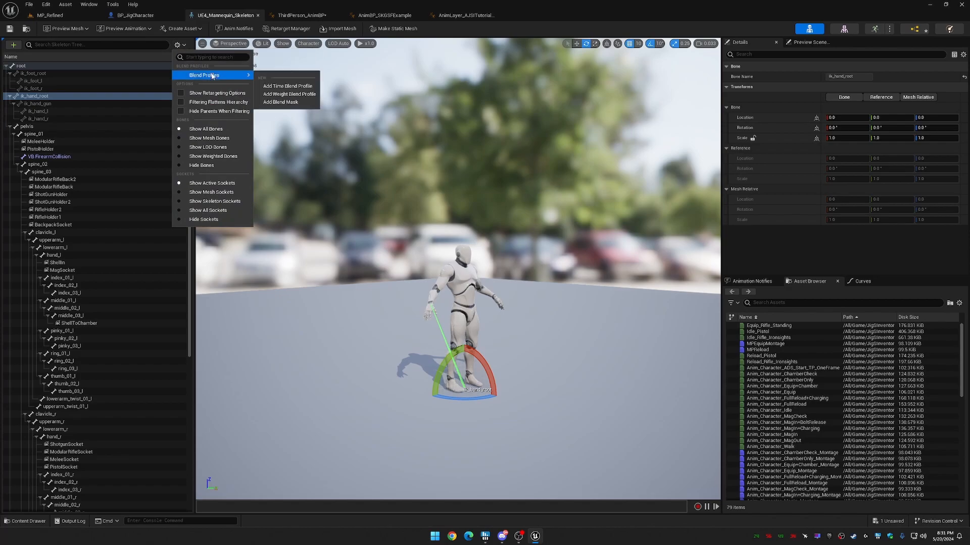
pyautogui.click(288, 103)
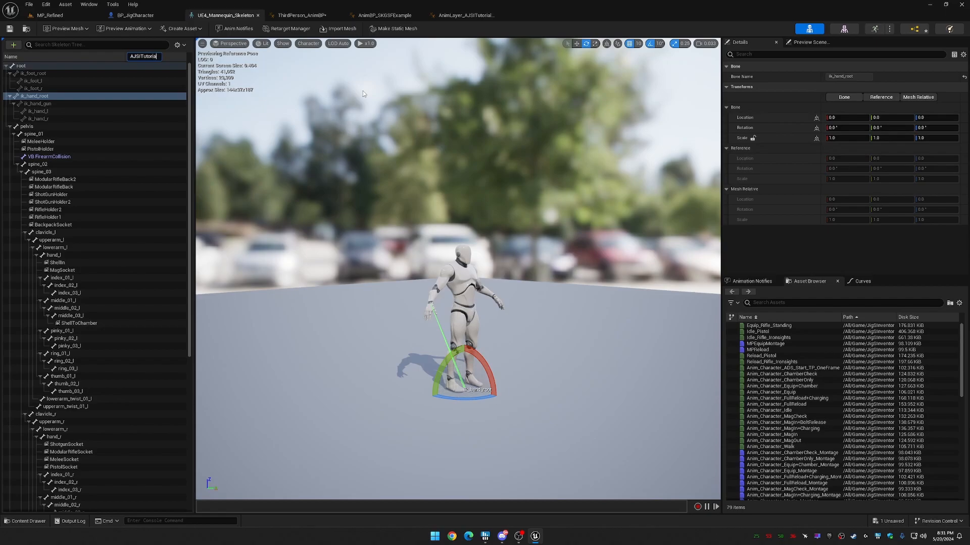
pyautogui.press('Return')
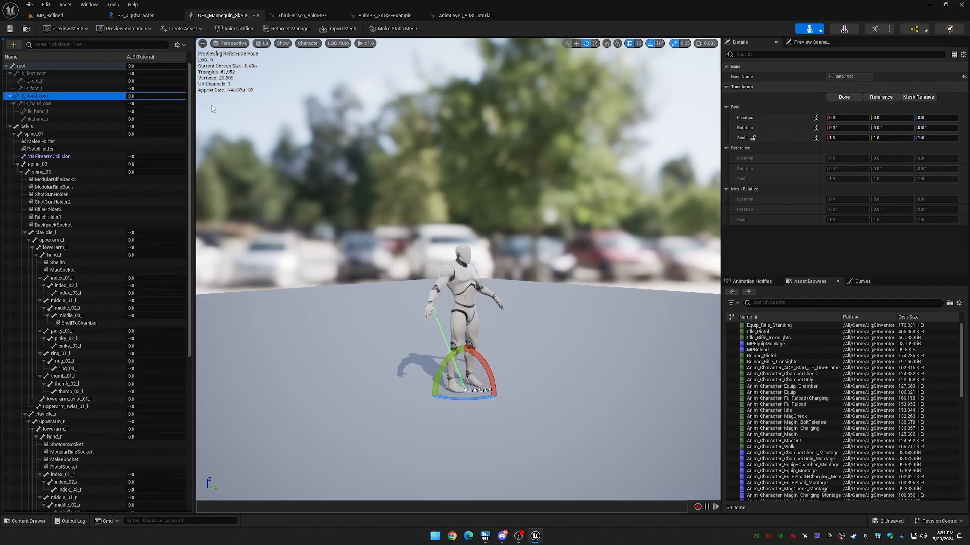
# Set the AJSITutorial blend scale of ik_hand_root to 1.0 and apply 1 recursively to all its child bones.
pyautogui.click(45, 103)
pyautogui.click(42, 96)
pyautogui.click(131, 96)
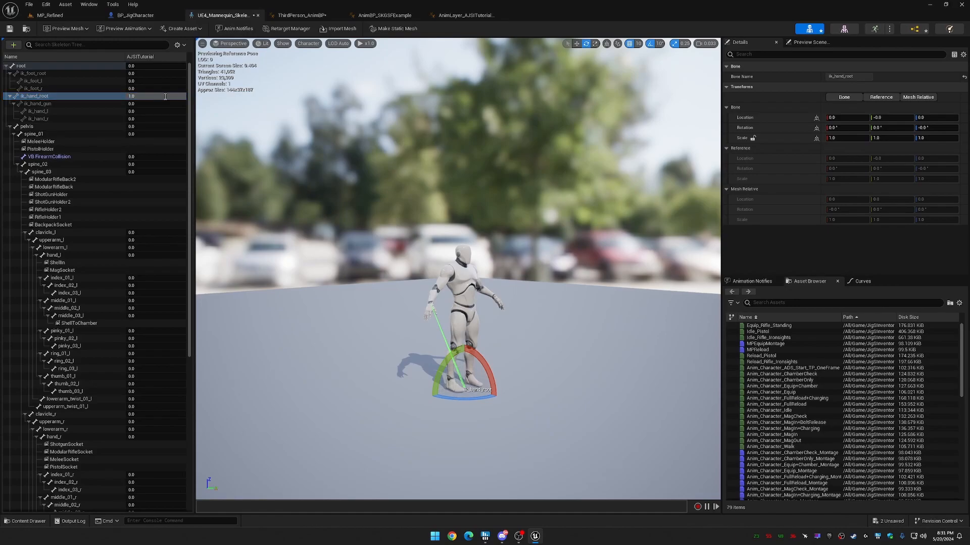
pyautogui.rightClick(54, 98)
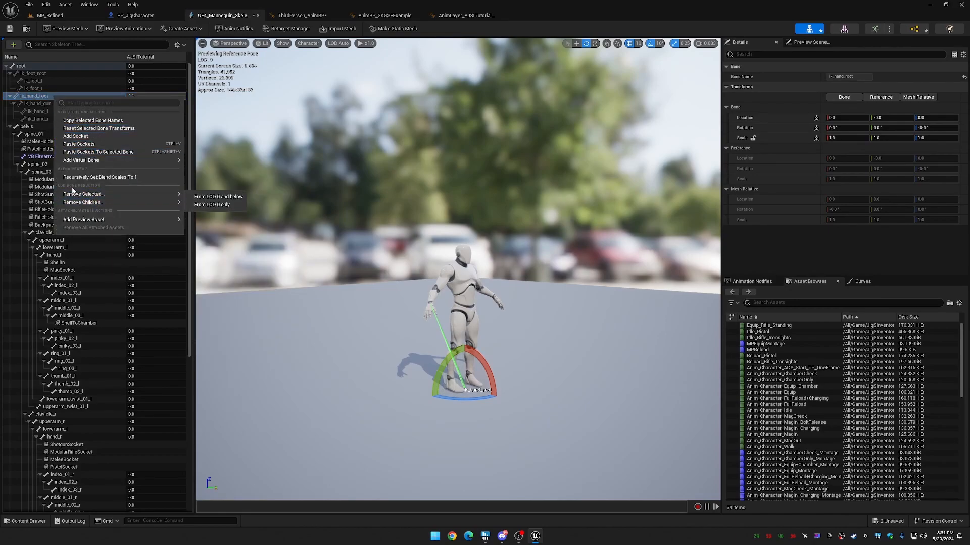
pyautogui.click(101, 179)
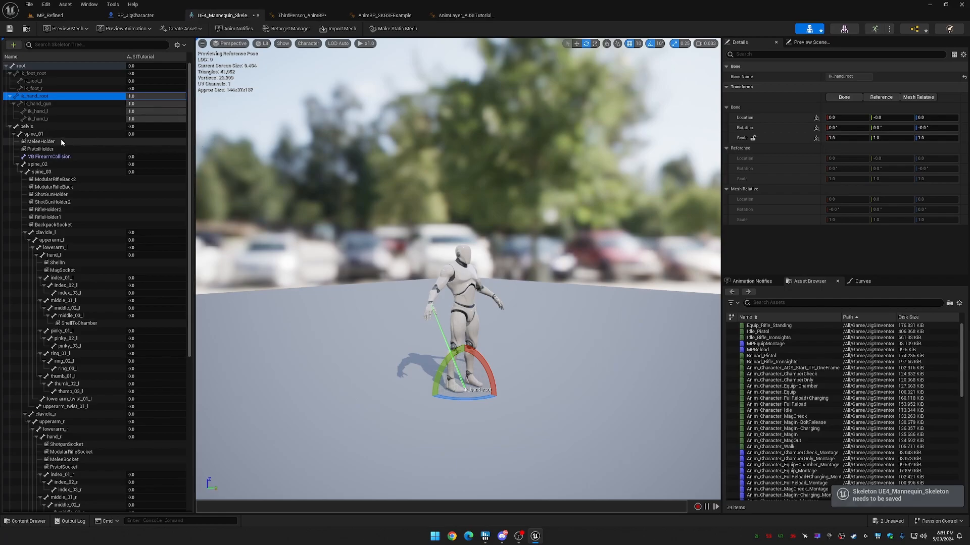
# Set the AJSITutorial blend scale of spine_01 and all its child bones to 1, check the hierarchy, and save the skeleton.
pyautogui.click(53, 134)
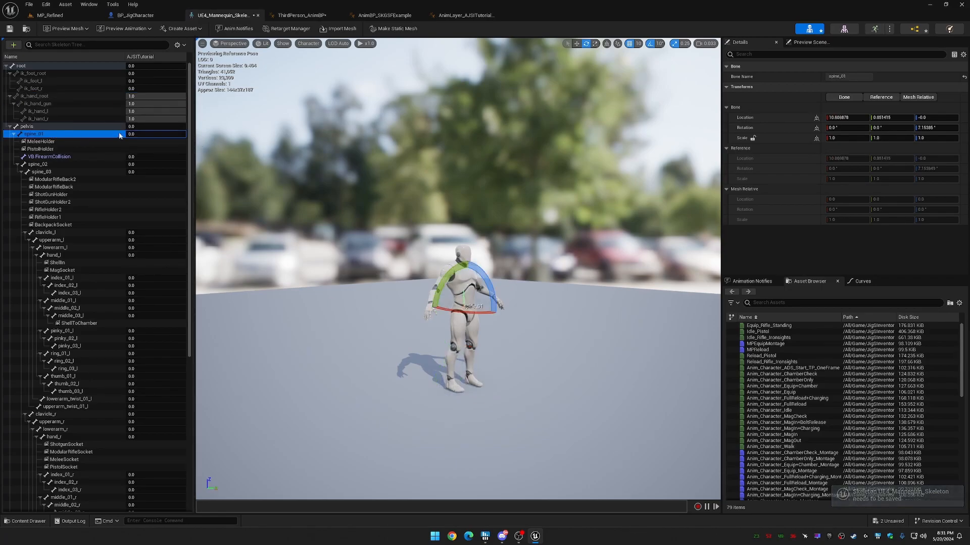
pyautogui.click(133, 134)
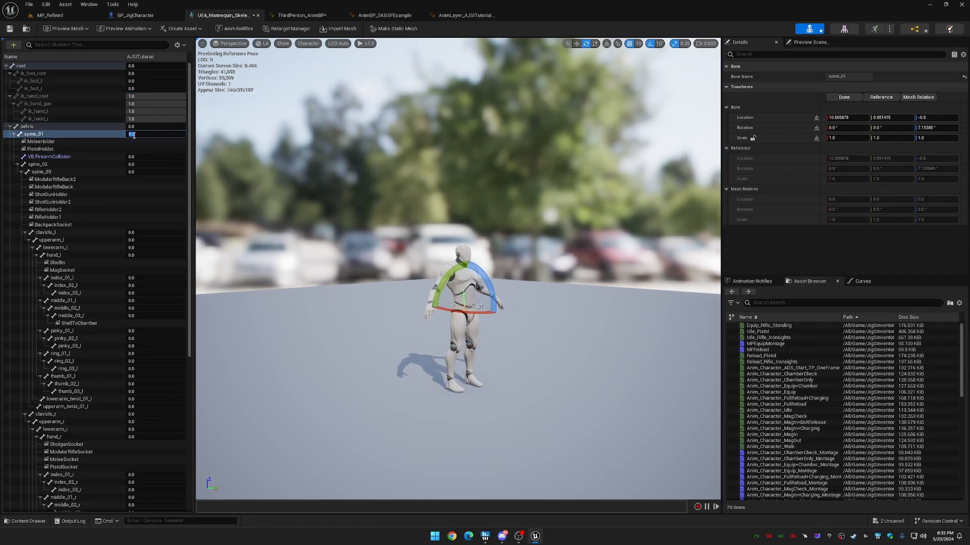
pyautogui.rightClick(50, 135)
pyautogui.click(90, 215)
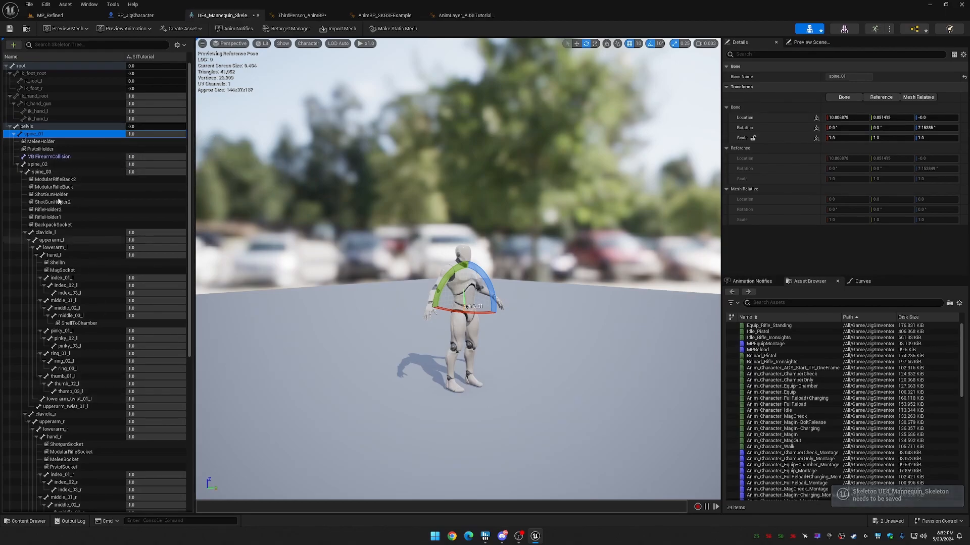
pyautogui.scroll(-2, 117, 383)
pyautogui.scroll(-10, 118, 384)
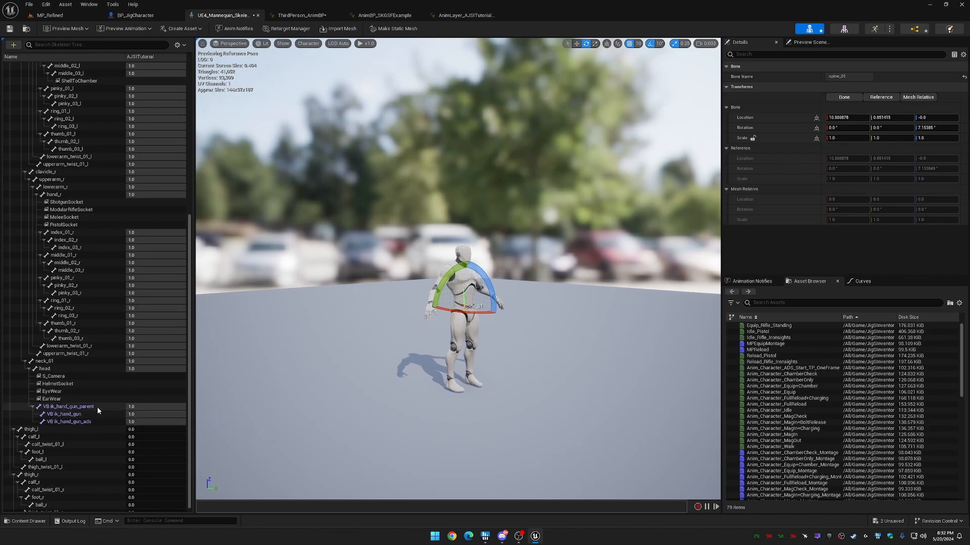
pyautogui.scroll(11, 86, 335)
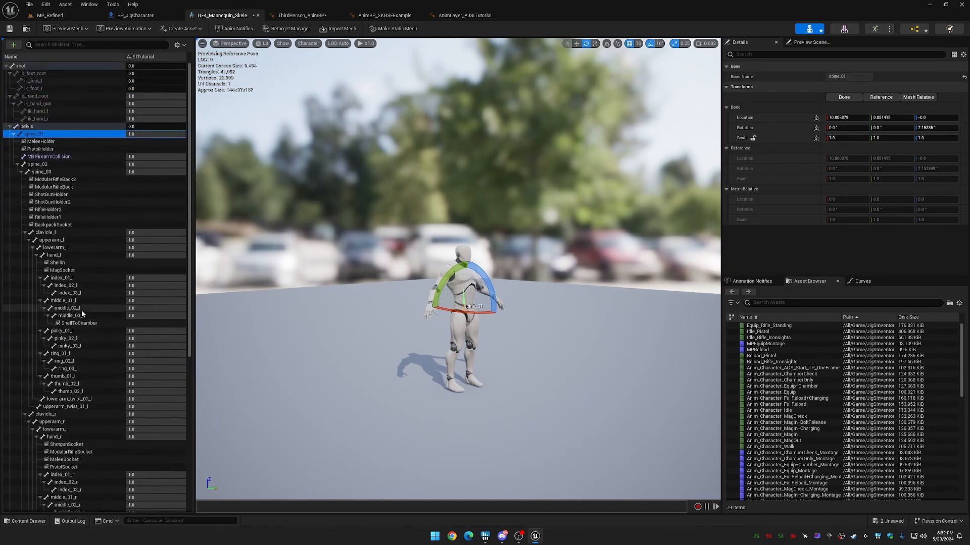
pyautogui.click(9, 29)
# In ThirdPerson_AnimBP, assign AJSITutorial as the Layered blend per bone node's blend mask and compile.
pyautogui.click(302, 15)
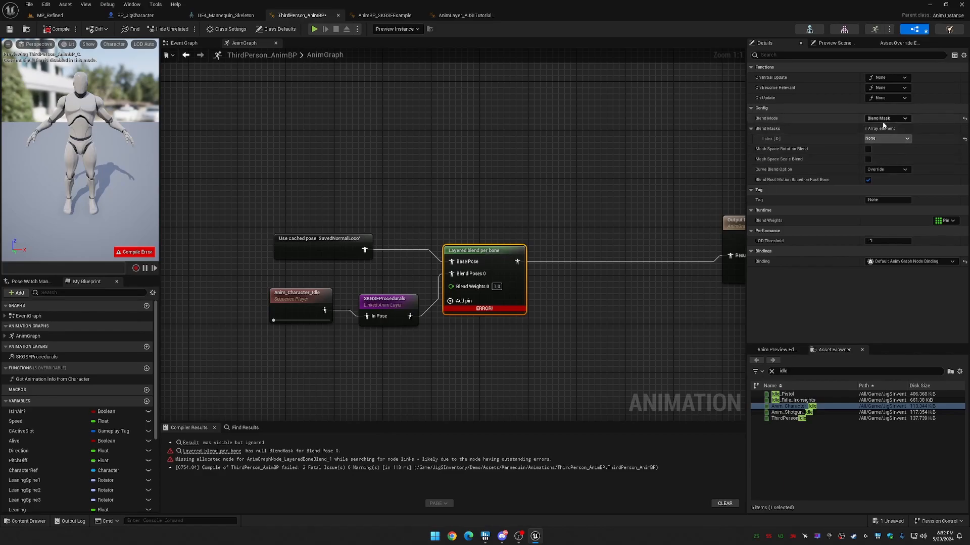
pyautogui.click(888, 138)
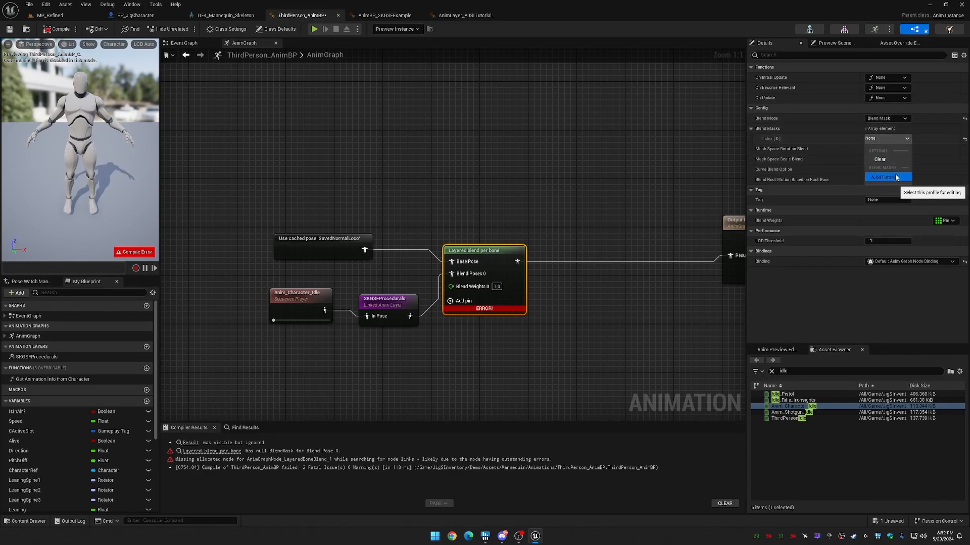
pyautogui.click(883, 177)
pyautogui.click(149, 252)
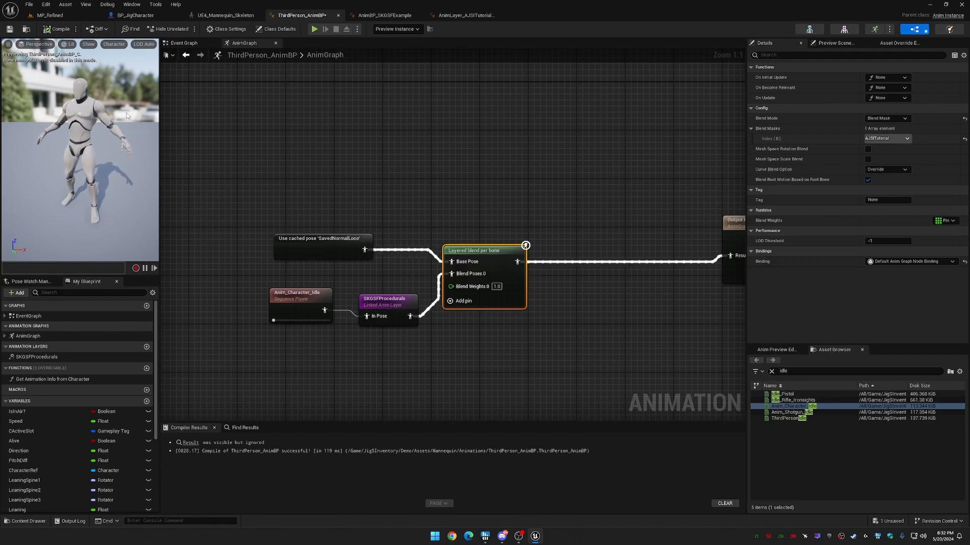
# Copy the Copy Bone and two Two Bone IK nodes from AnimBP_SKGSFExample into ThirdPerson_AnimBP's AnimGraph.
pyautogui.moveTo(409, 175); pyautogui.dragTo(473, 130, button='right')
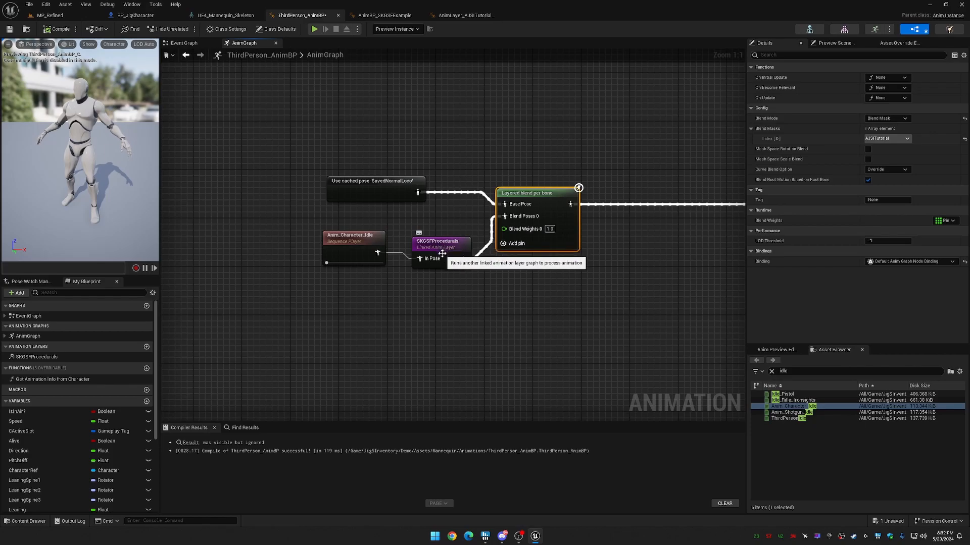
pyautogui.moveTo(445, 254); pyautogui.dragTo(397, 244, button='right')
pyautogui.moveTo(592, 134); pyautogui.dragTo(627, 127)
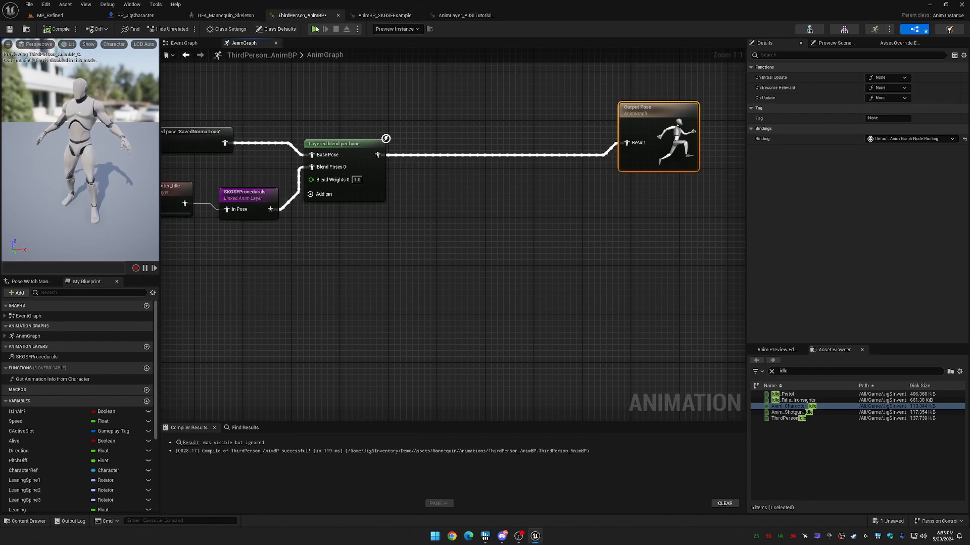
pyautogui.click(384, 16)
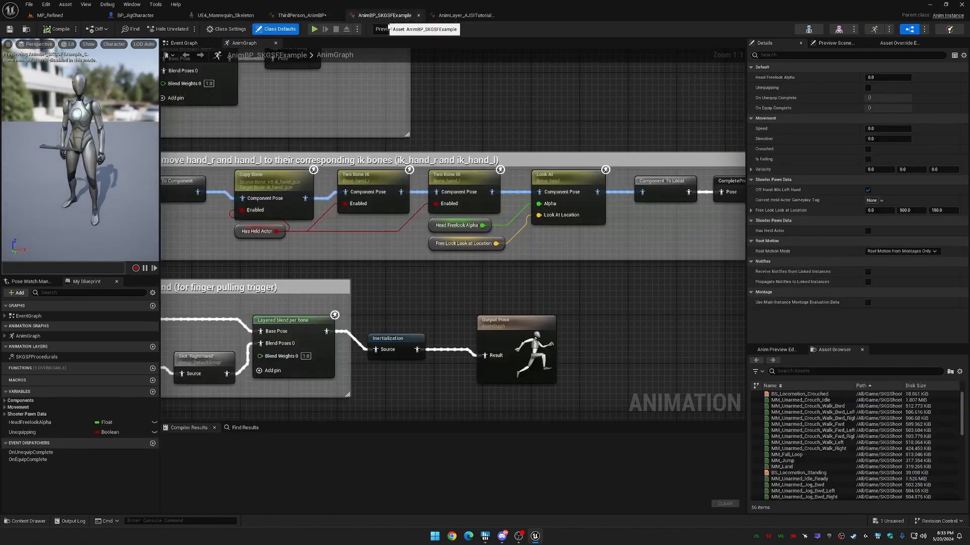
pyautogui.click(280, 187)
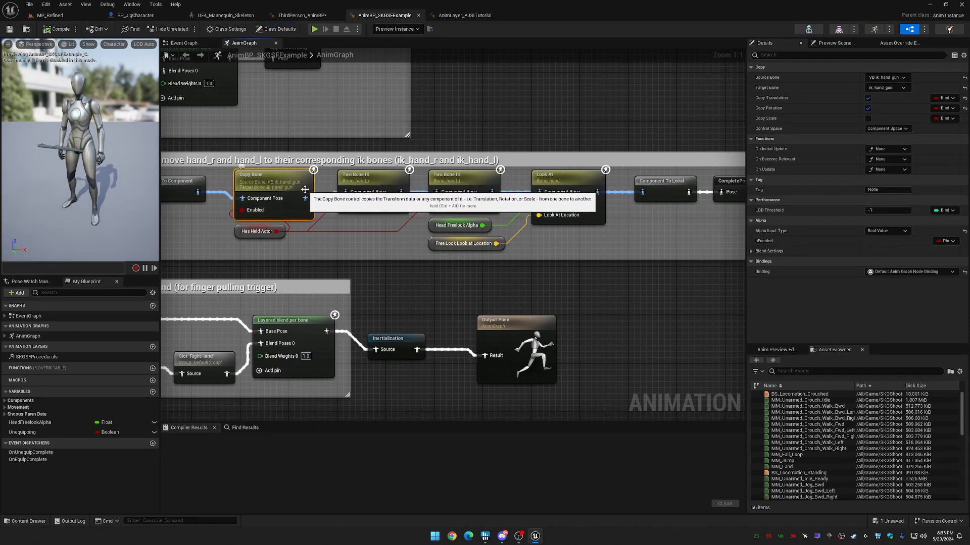
pyautogui.keyDown('ctrl'); pyautogui.click(368, 179); pyautogui.keyUp('ctrl')
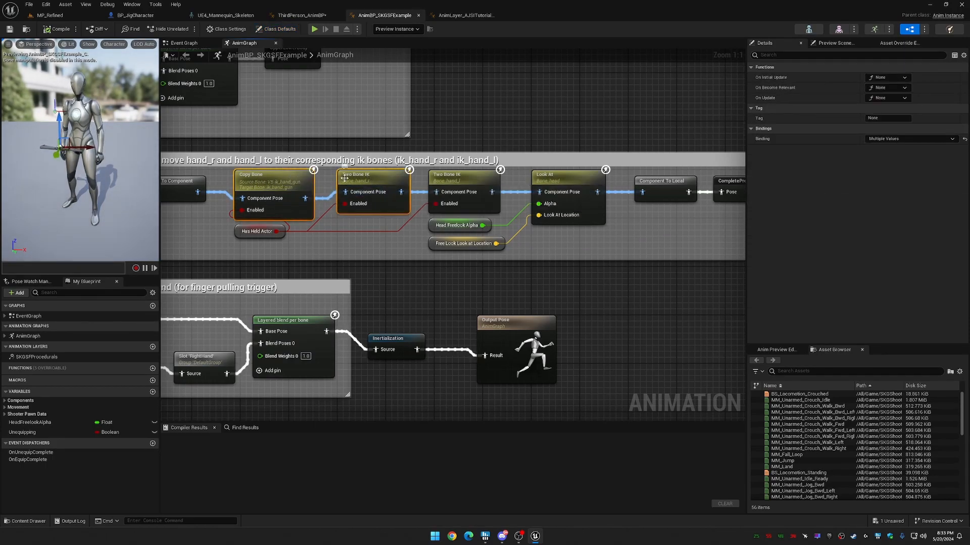
pyautogui.keyDown('ctrl'); pyautogui.click(467, 182); pyautogui.keyUp('ctrl')
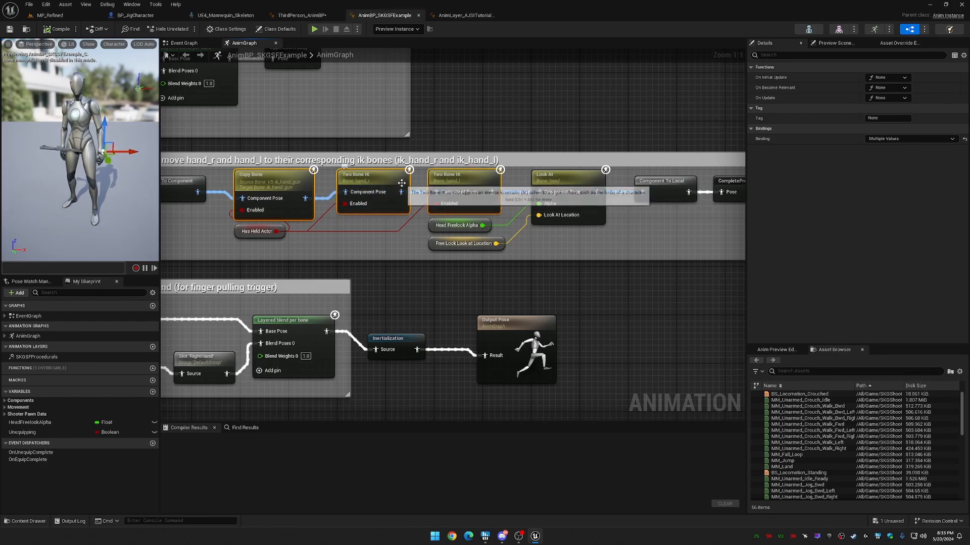
pyautogui.click(302, 15)
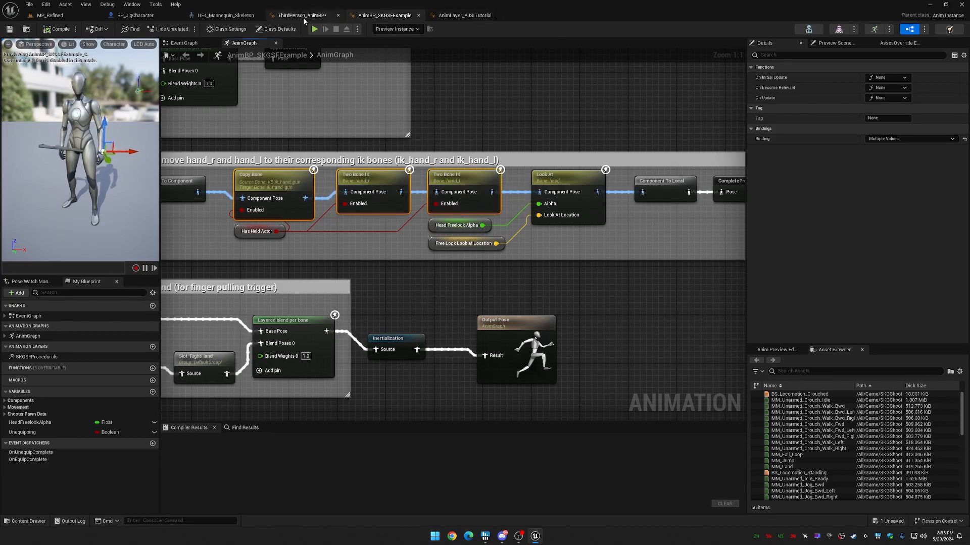
pyautogui.hotkey('ctrl', 'v')
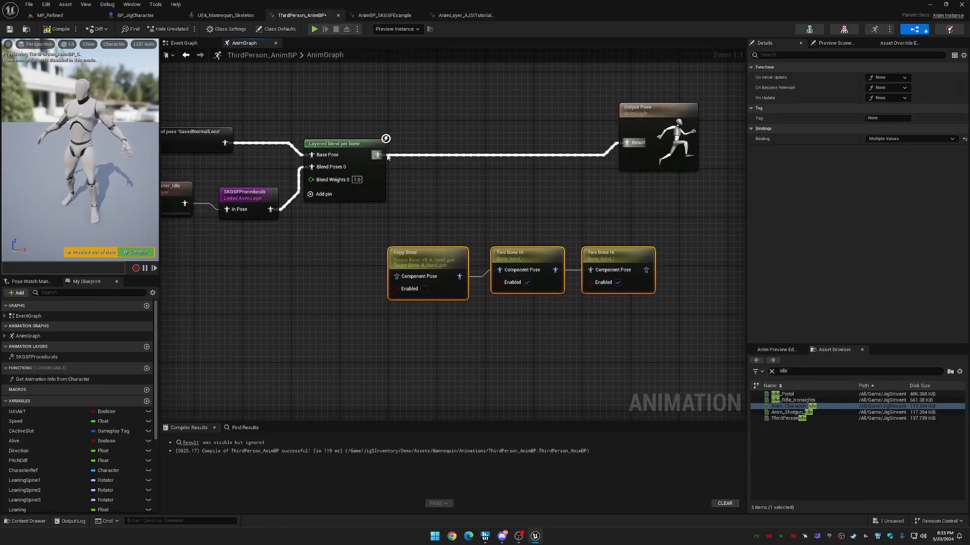
# Connect the Layered blend per bone output to Copy Bone and the last Two Bone IK node to the Output Pose.
pyautogui.moveTo(378, 155); pyautogui.dragTo(397, 277)
pyautogui.moveTo(568, 210); pyautogui.dragTo(497, 208, button='right')
pyautogui.moveTo(575, 270); pyautogui.dragTo(691, 121)
# Arrange the space conversion, Copy Bone, Two Bone IK and Output Pose nodes in one row after the Layered blend per bone node.
pyautogui.moveTo(303, 199); pyautogui.dragTo(369, 143)
pyautogui.moveTo(580, 117); pyautogui.dragTo(437, 128, button='right')
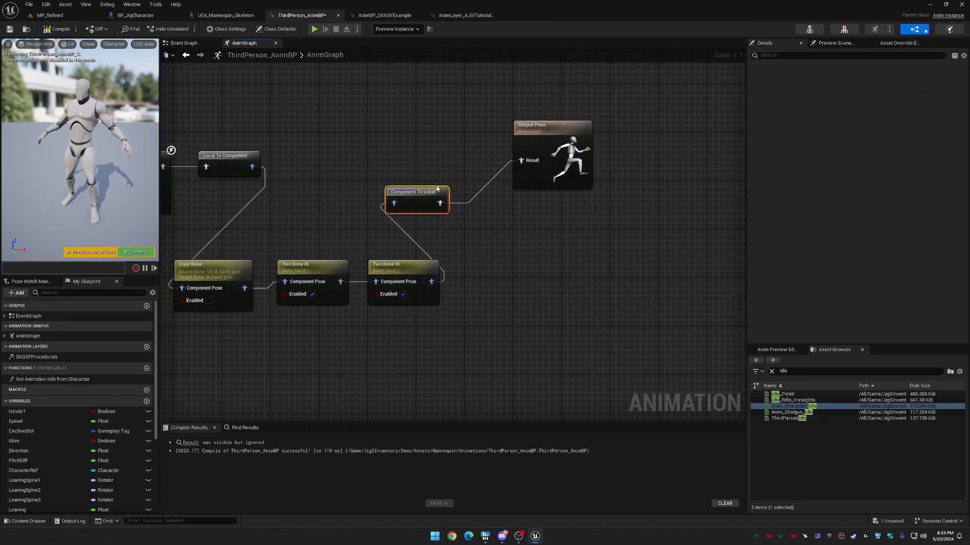
pyautogui.moveTo(429, 194); pyautogui.dragTo(476, 151)
pyautogui.moveTo(458, 112); pyautogui.dragTo(529, 155)
pyautogui.moveTo(564, 138); pyautogui.dragTo(688, 146)
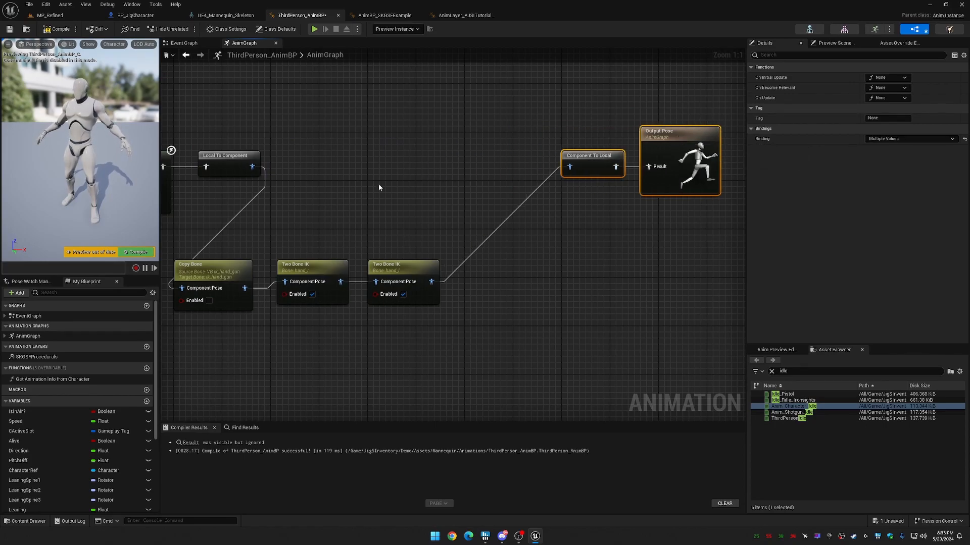
pyautogui.moveTo(390, 182); pyautogui.dragTo(534, 171, button='right')
pyautogui.moveTo(327, 233); pyautogui.dragTo(601, 303)
pyautogui.moveTo(458, 254); pyautogui.dragTo(559, 131)
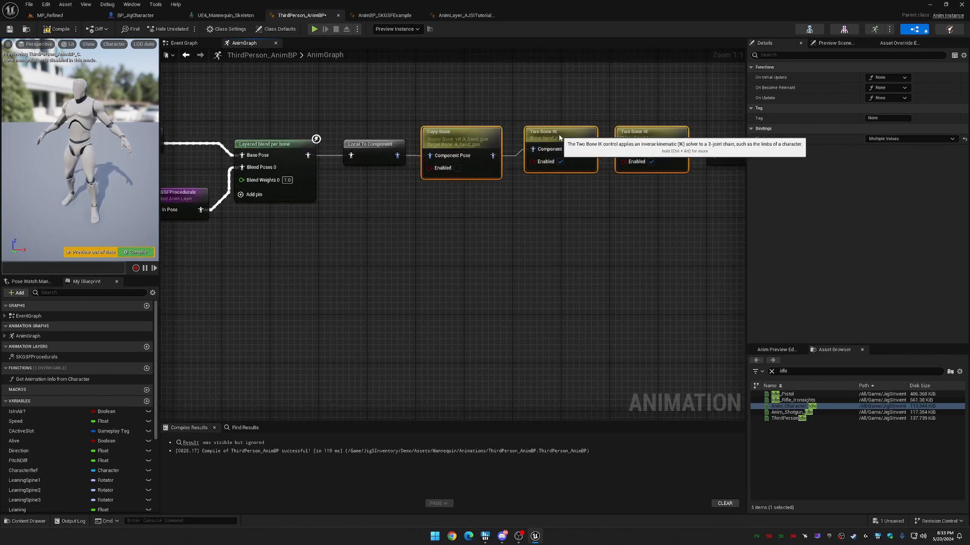
# Turn on Enabled for the Copy Bone node, compile, and save ThirdPerson_AnimBP.
pyautogui.moveTo(559, 131); pyautogui.dragTo(383, 122, button='right')
pyautogui.rightClick(287, 160)
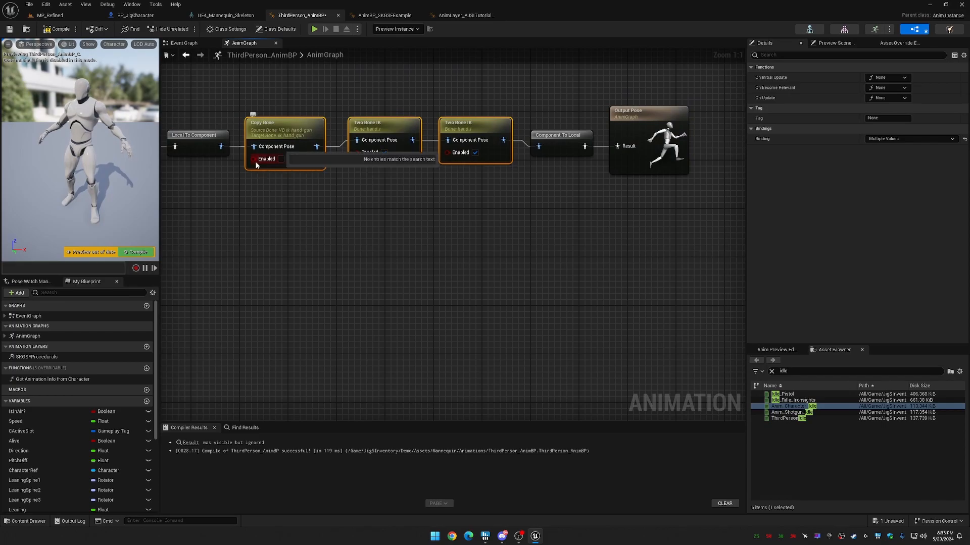
pyautogui.click(281, 160)
pyautogui.click(280, 159)
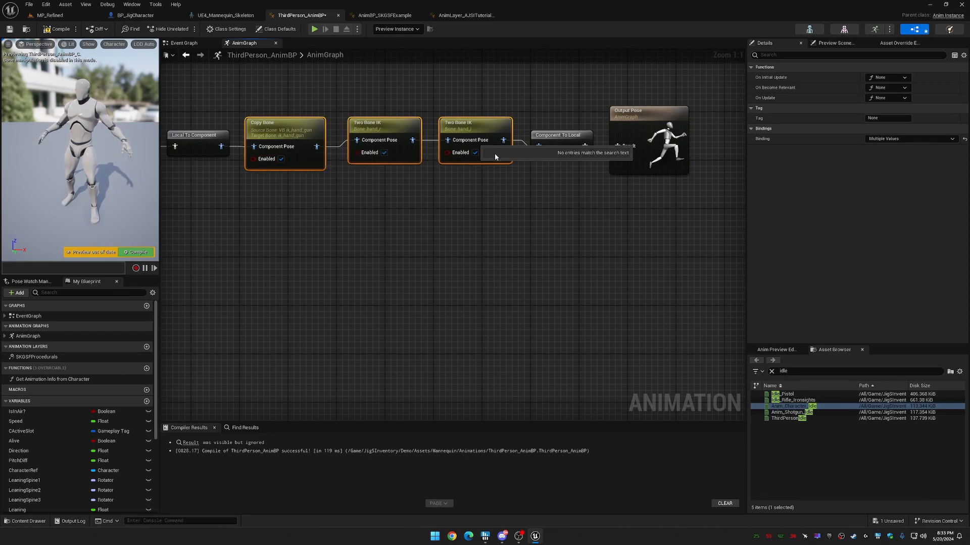
pyautogui.click(520, 182)
pyautogui.moveTo(521, 181); pyautogui.dragTo(620, 152, button='right')
pyautogui.click(135, 252)
pyautogui.moveTo(341, 210); pyautogui.dragTo(450, 249, button='right')
pyautogui.hotkey('ctrl', 's')
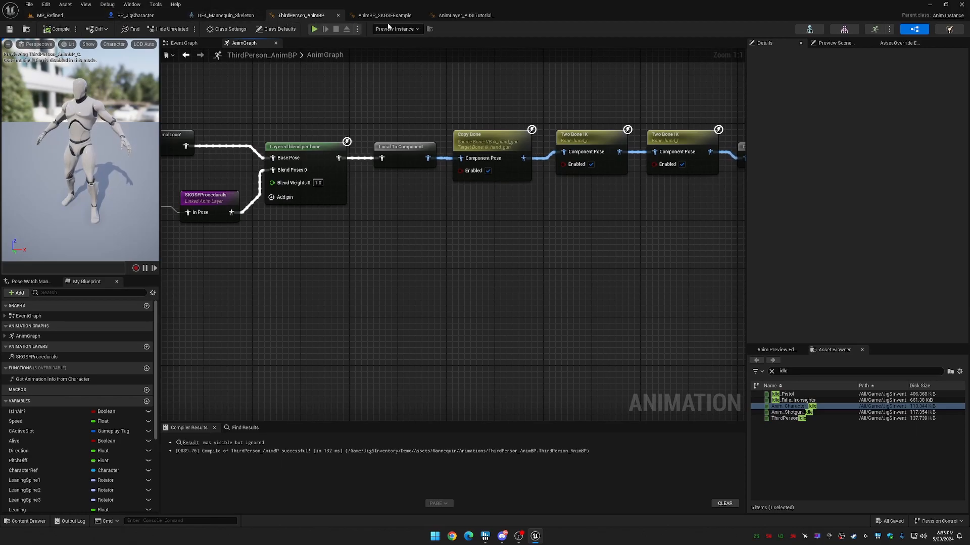
# Switch to AnimLayer_AJSITutorialProcedurals and select all nodes in its SKGSFProcedurals graph.
pyautogui.click(469, 16)
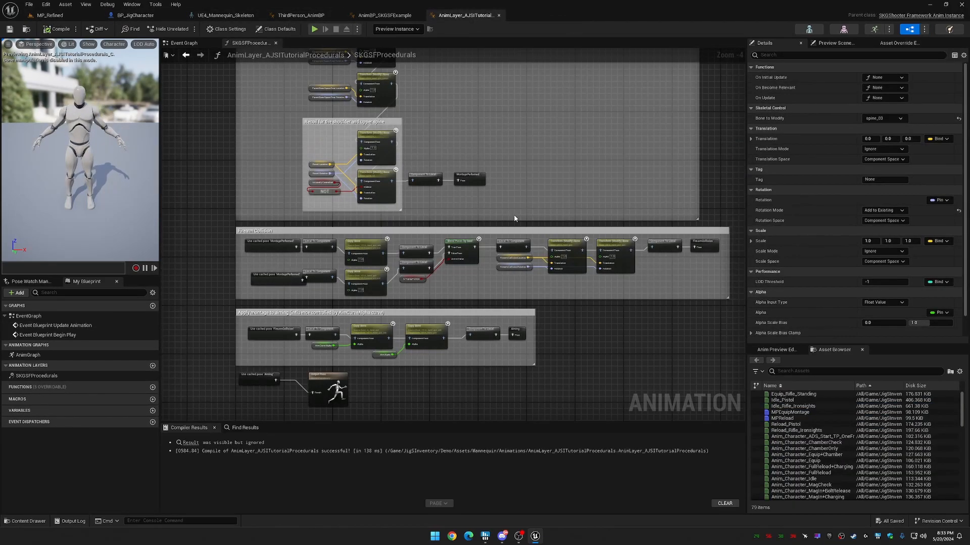
pyautogui.scroll(-6, 249, 145)
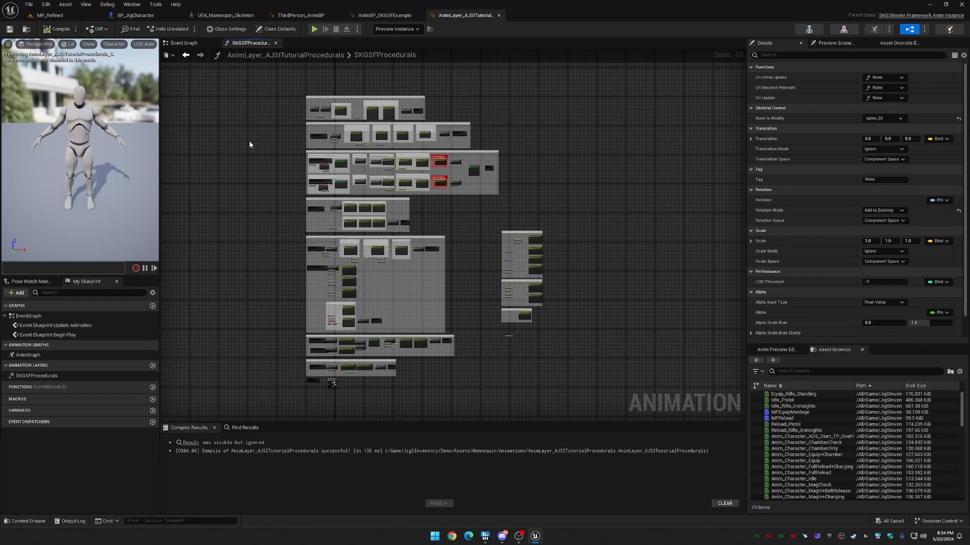
pyautogui.hotkey('ctrl', 'a')
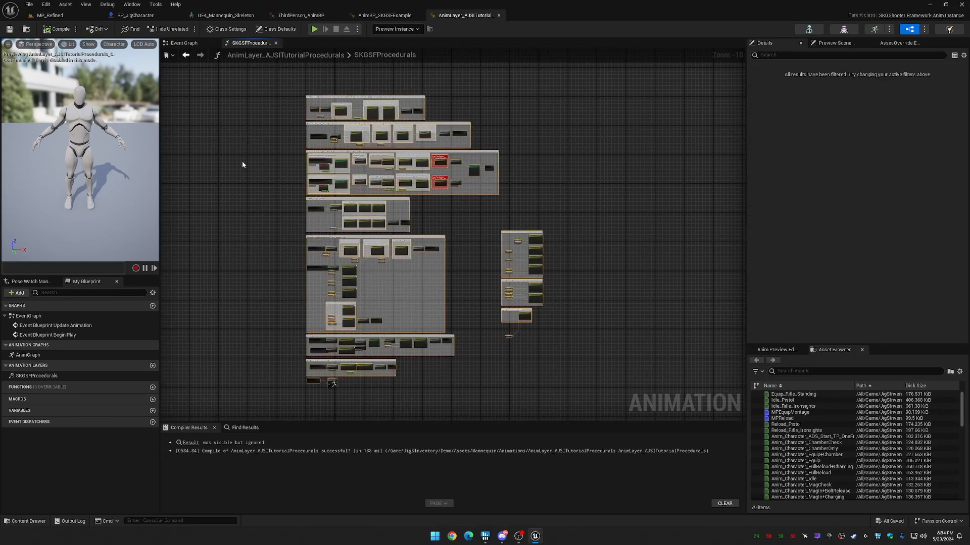
pyautogui.moveTo(225, 295); pyautogui.dragTo(296, 241, button='right')
pyautogui.click(296, 243)
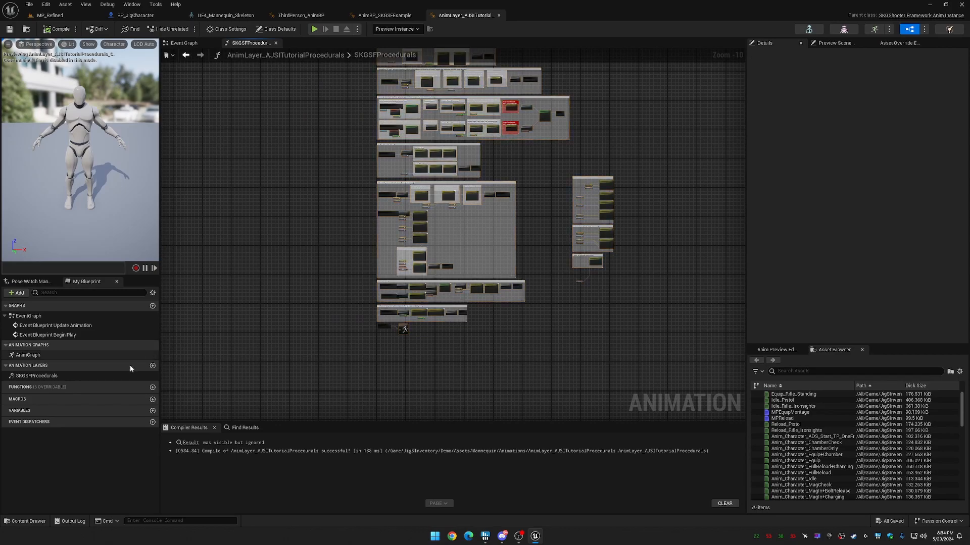
# Remove the ALI SKGSFExample interface from AnimLayer_AJSITutorialProcedurals without transferring its functions, and reopen the class settings.
pyautogui.click(227, 29)
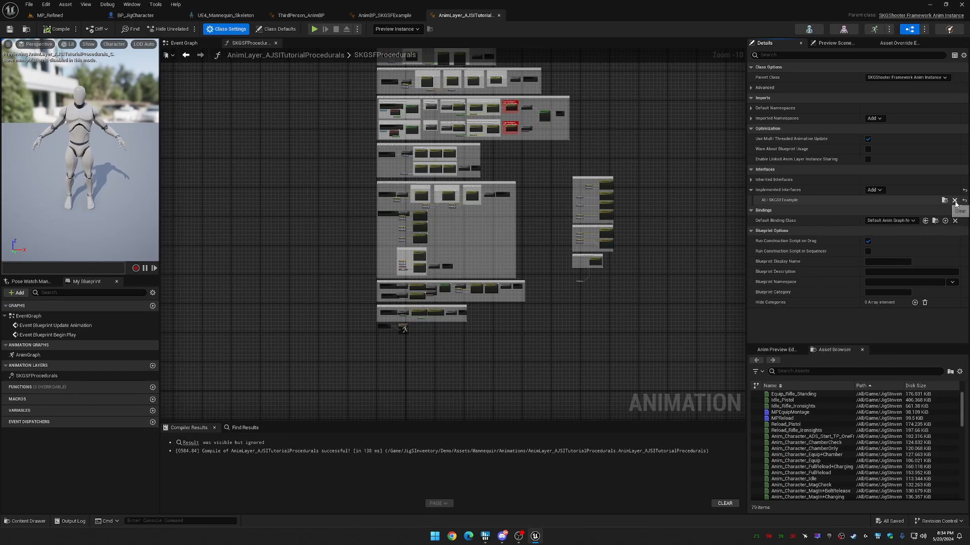
pyautogui.moveTo(319, 133); pyautogui.dragTo(282, 204, button='right')
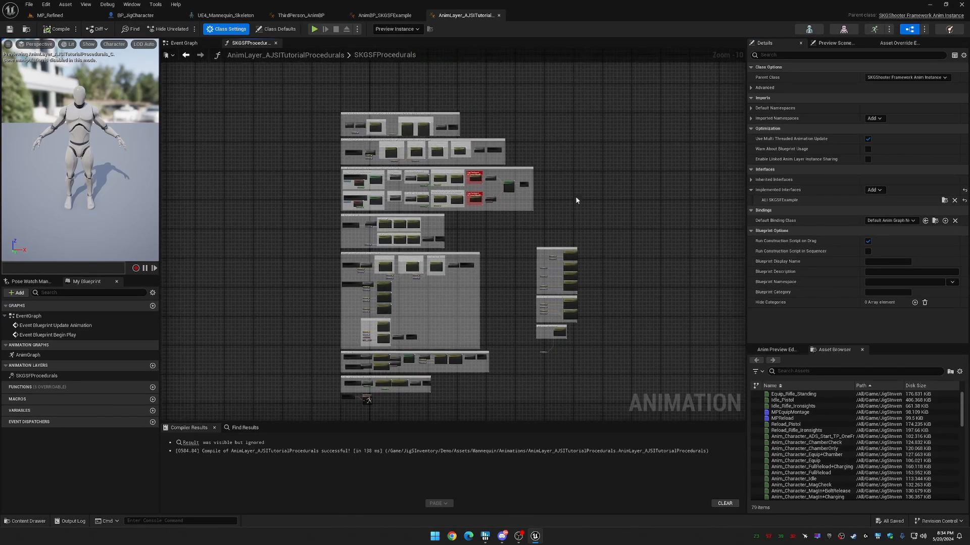
pyautogui.click(954, 200)
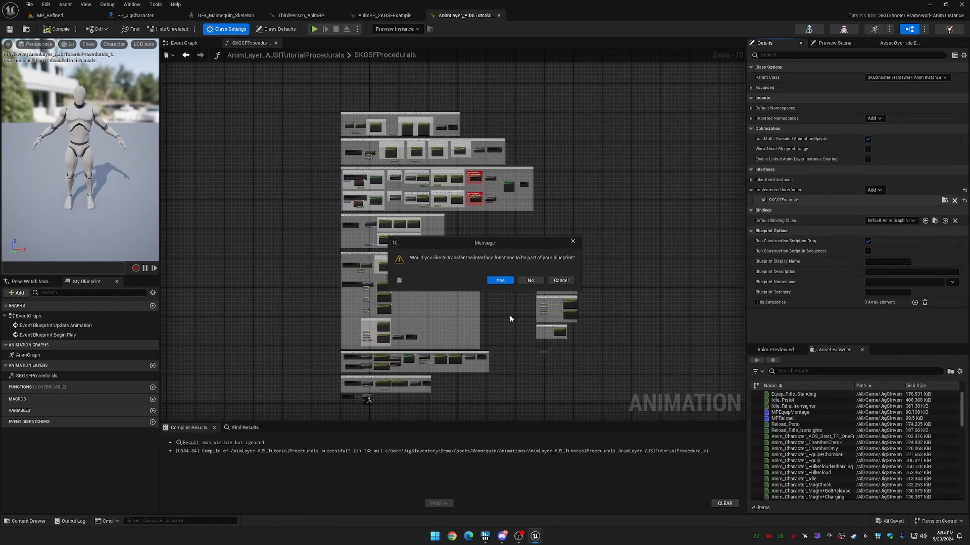
pyautogui.click(530, 282)
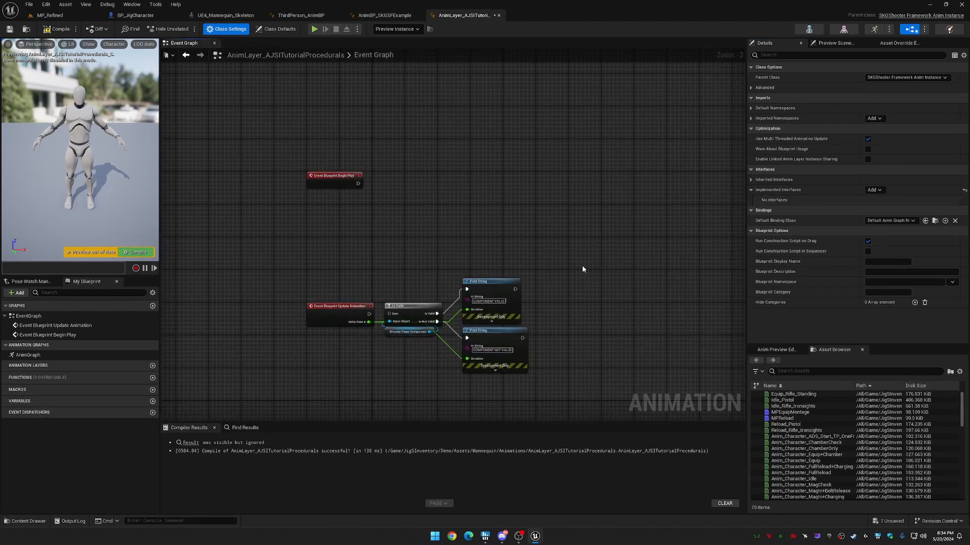
pyautogui.click(534, 246)
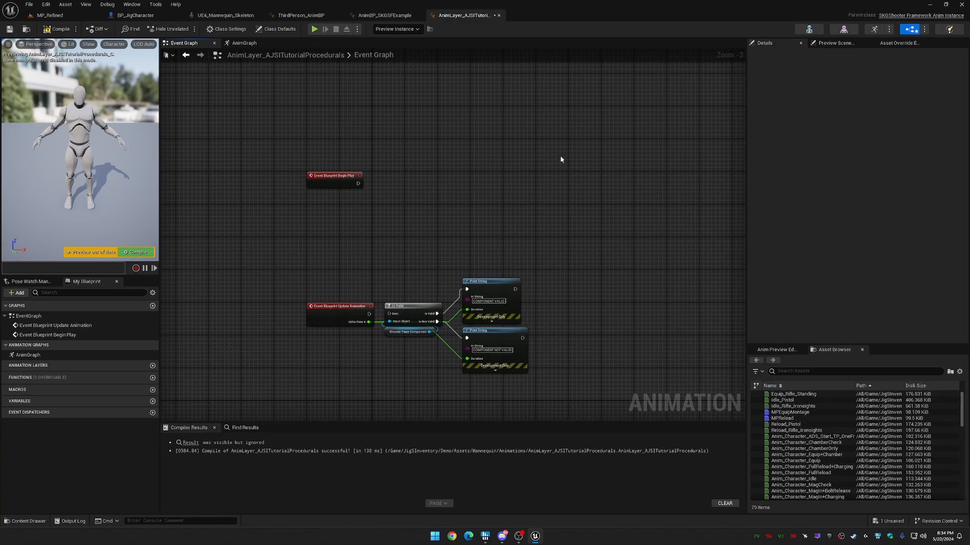
pyautogui.click(219, 29)
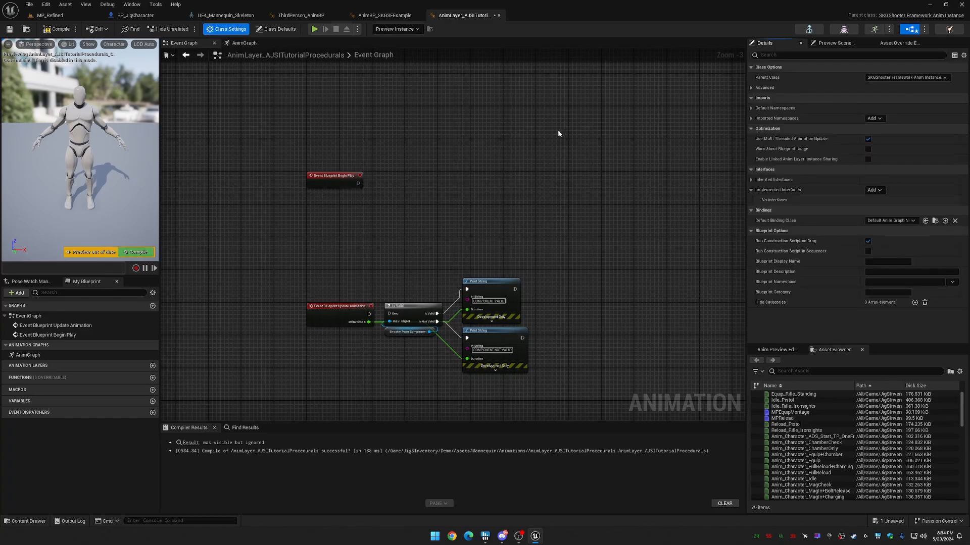
# Implement the ALI_AJSITutorial interface in AnimLayer_AJSITutorialProcedurals and open its SKGSFProcedurals layer graph.
pyautogui.click(878, 192)
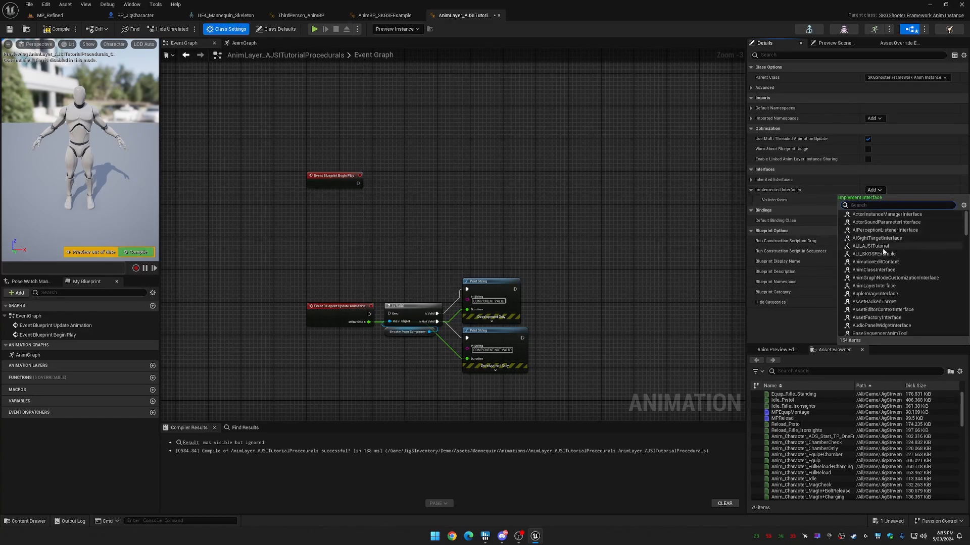
pyautogui.click(857, 246)
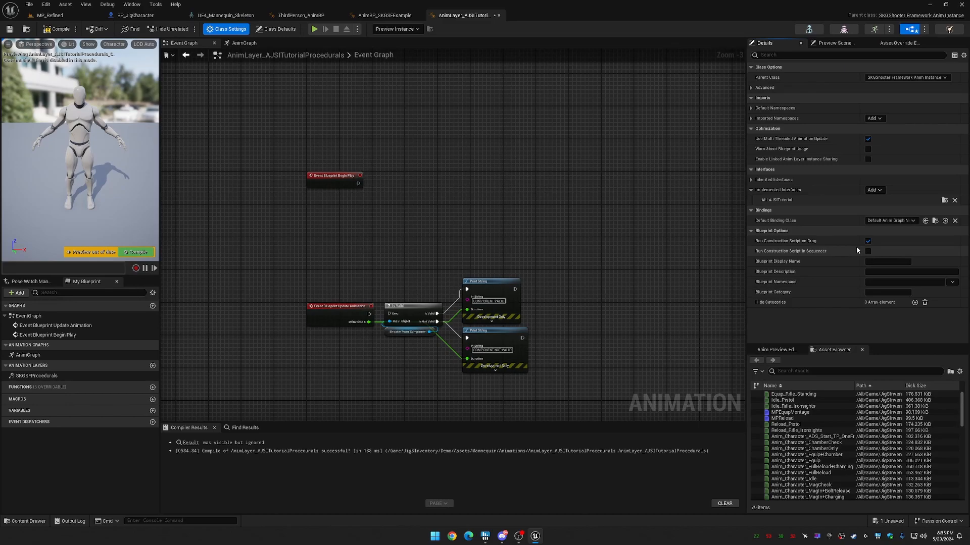
pyautogui.doubleClick(37, 376)
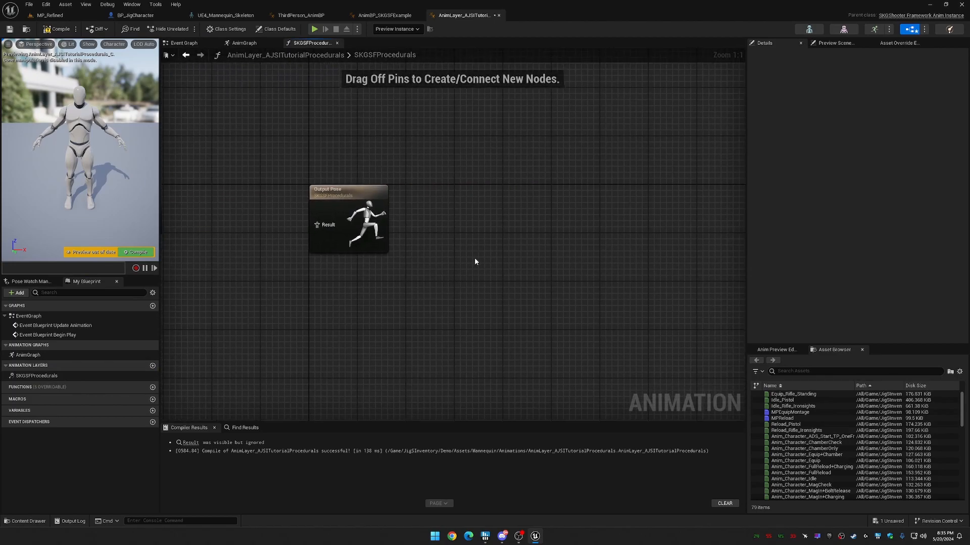
# Paste the copied procedural nodes into the SKGSFProcedurals graph and move Output Pose next to the 'Aiming' cached pose at the graph's end.
pyautogui.scroll(-3, 474, 257)
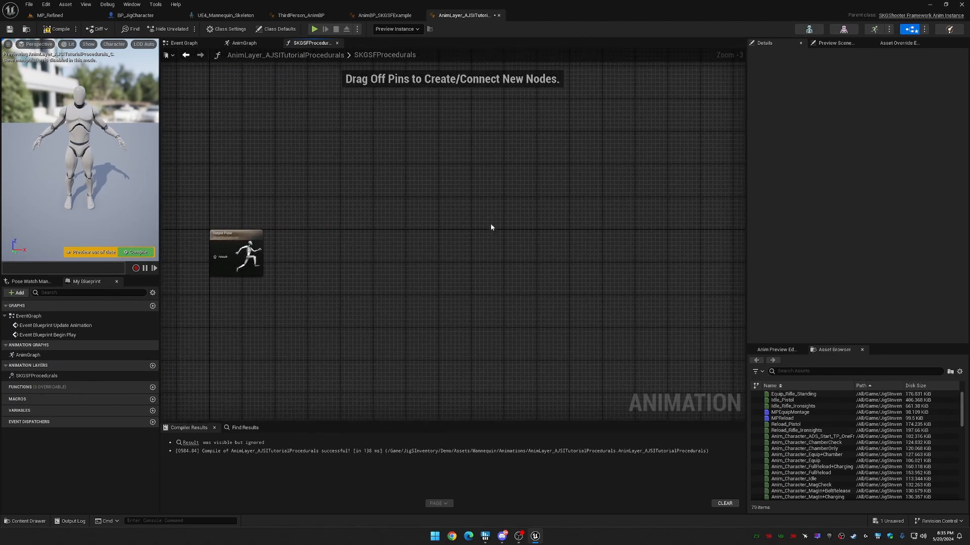
pyautogui.hotkey('ctrl', 'v')
pyautogui.scroll(-2, 425, 207)
pyautogui.moveTo(428, 207); pyautogui.dragTo(465, 157, button='right')
pyautogui.click(410, 169)
pyautogui.moveTo(410, 169); pyautogui.dragTo(330, 361)
pyautogui.moveTo(331, 360); pyautogui.dragTo(316, 208, button='right')
pyautogui.moveTo(309, 207); pyautogui.dragTo(409, 377)
# Connect the Use cached pose 'Aiming' node to the Output Pose result.
pyautogui.scroll(3, 388, 387)
pyautogui.scroll(2, 387, 384)
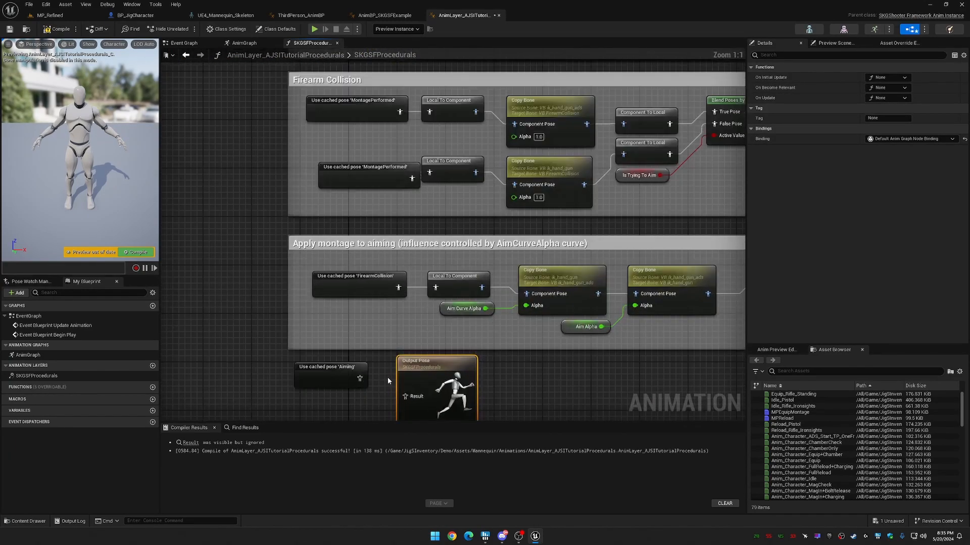
pyautogui.moveTo(387, 377); pyautogui.dragTo(390, 302, button='right')
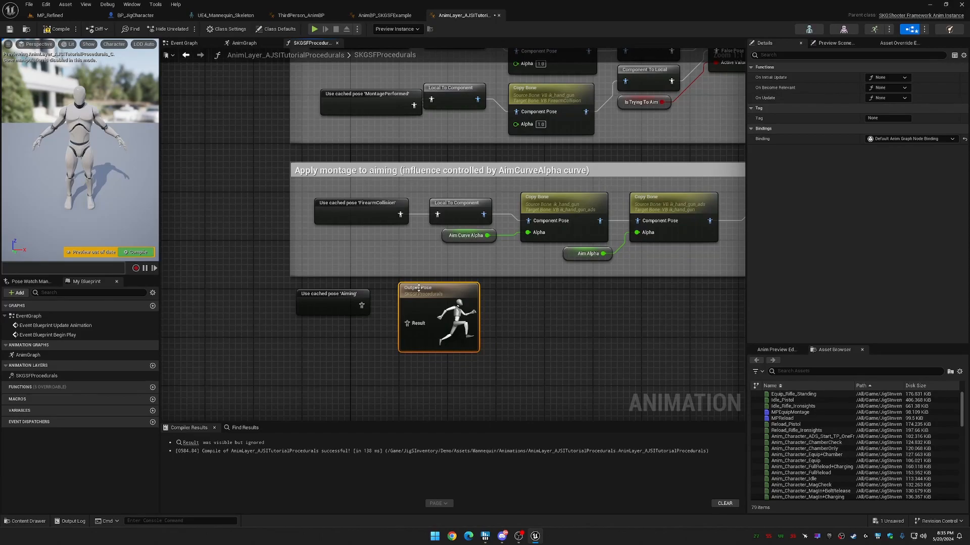
pyautogui.moveTo(362, 305); pyautogui.dragTo(404, 323)
# Connect Input Pose to the Local To Component node in the head-straightening section, and compile and save the animation layer.
pyautogui.moveTo(228, 131); pyautogui.dragTo(329, 389, button='right')
pyautogui.moveTo(309, 144); pyautogui.dragTo(320, 370, button='right')
pyautogui.scroll(-8, 319, 162)
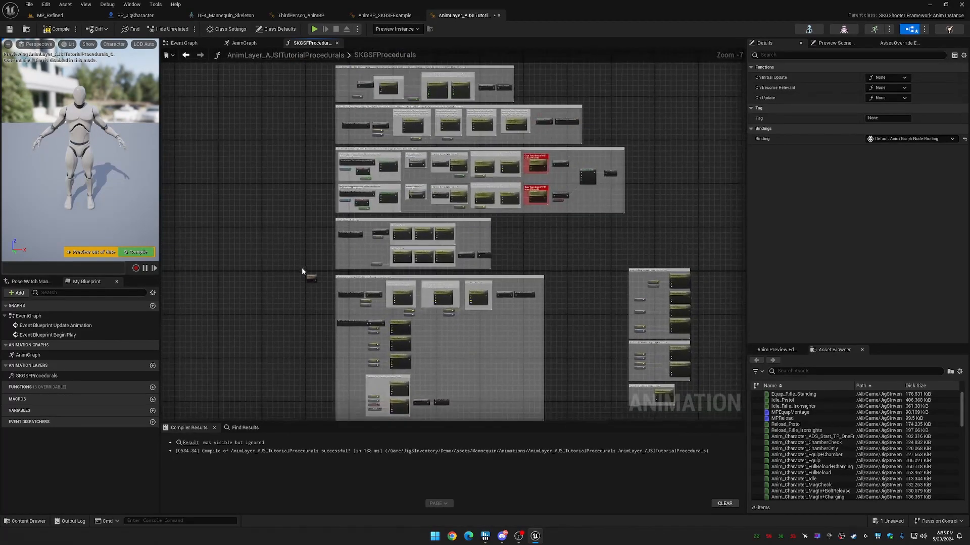
pyautogui.scroll(5, 318, 202)
pyautogui.moveTo(299, 265); pyautogui.dragTo(398, 238)
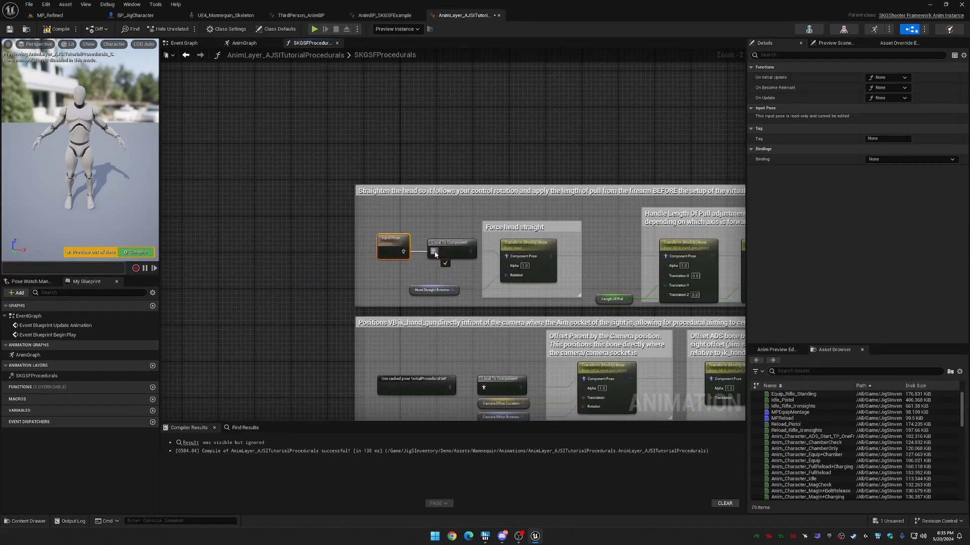
pyautogui.click(130, 254)
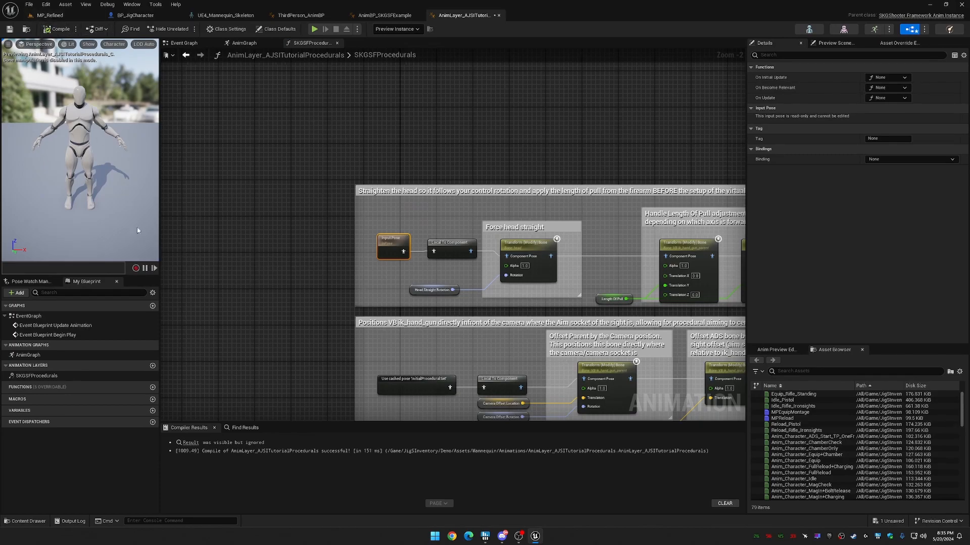
pyautogui.click(9, 29)
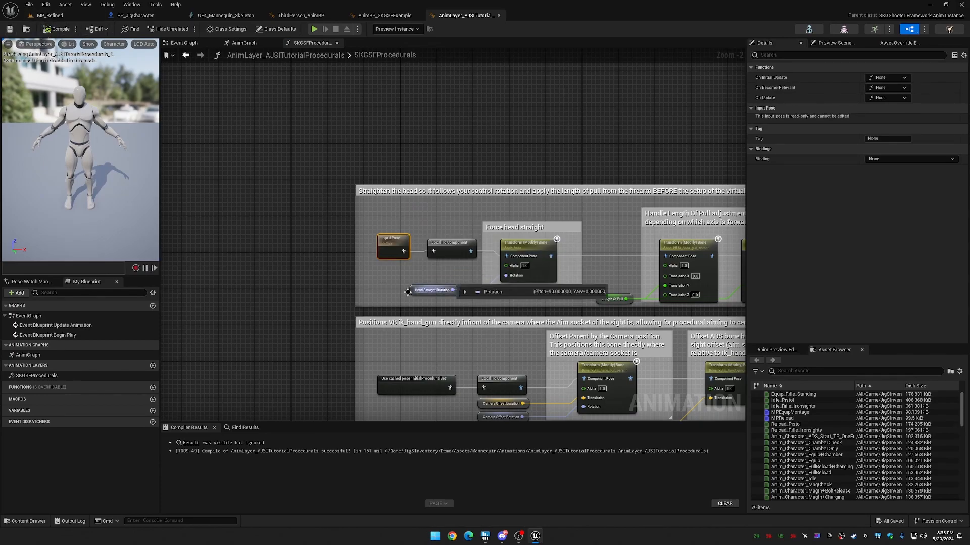
# In ThirdPerson_AnimBP's AnimGraph, set the SKGSFProcedurals layer node's Instance Class to AnimLayer_AJSITutorialProcedurals and compile.
pyautogui.click(301, 15)
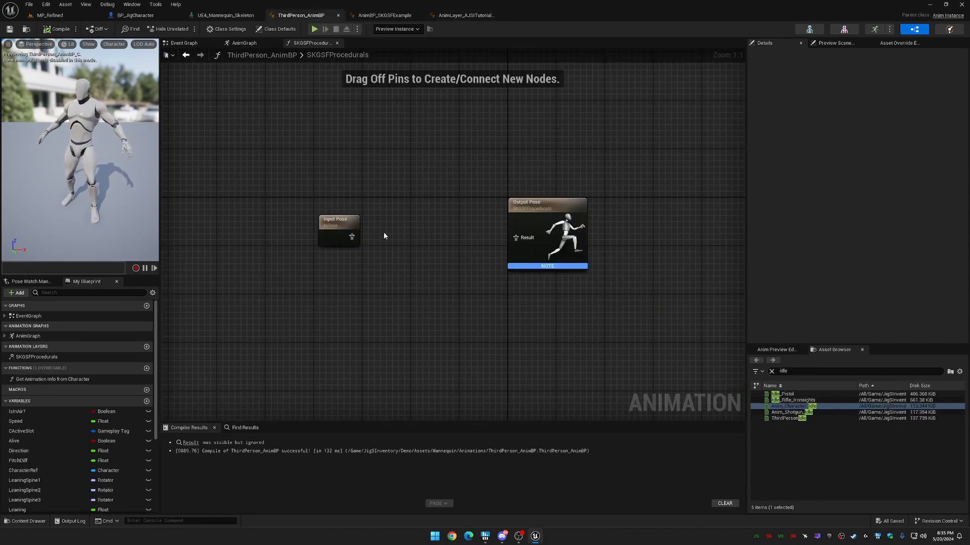
pyautogui.click(248, 43)
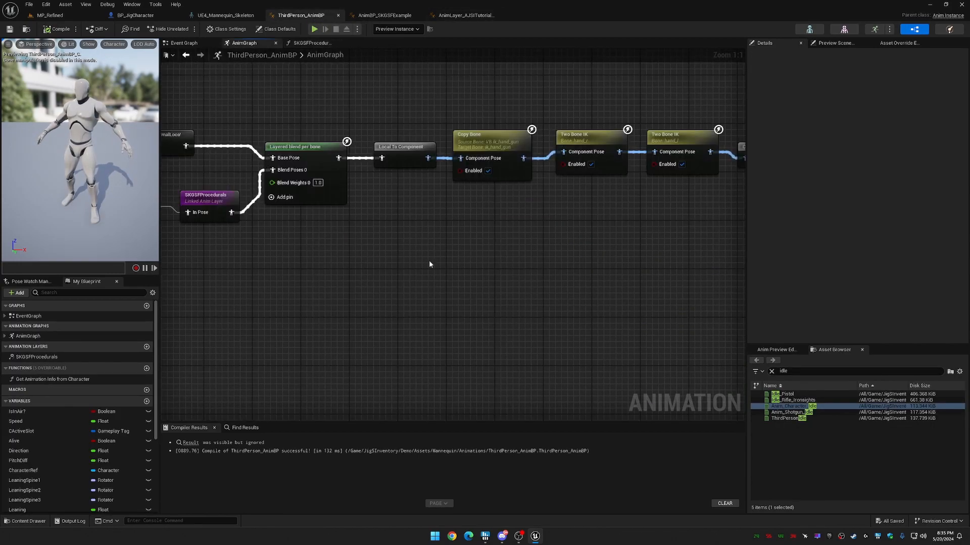
pyautogui.moveTo(389, 248); pyautogui.dragTo(504, 278, button='right')
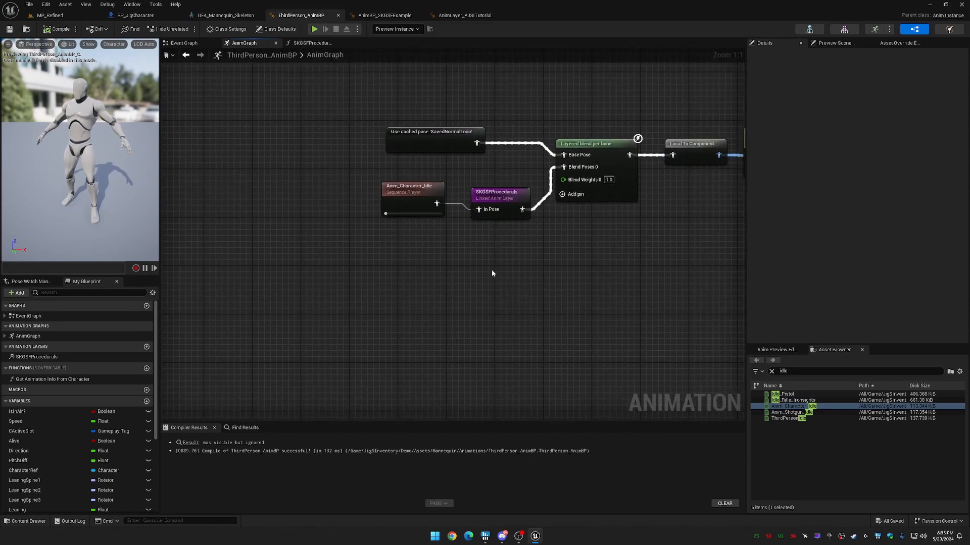
pyautogui.click(494, 200)
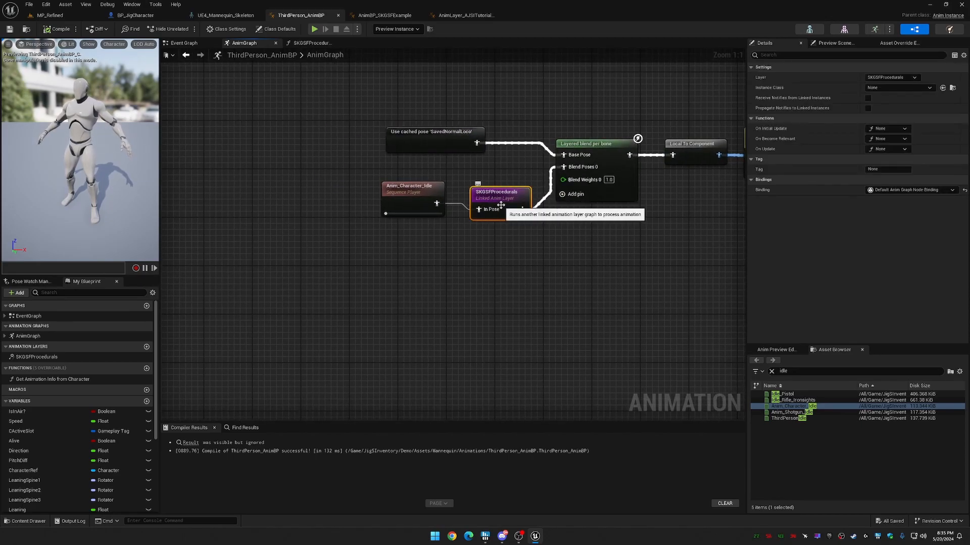
pyautogui.click(888, 87)
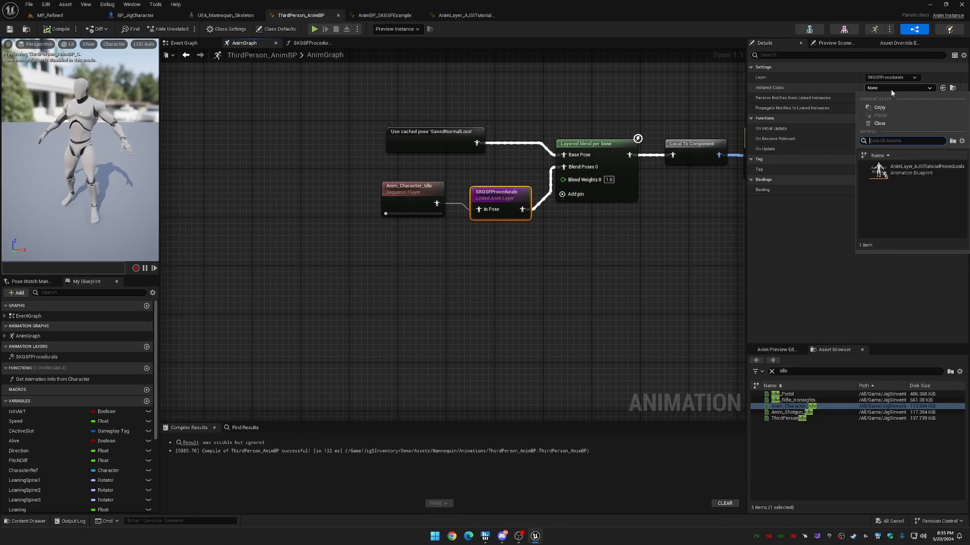
pyautogui.click(902, 175)
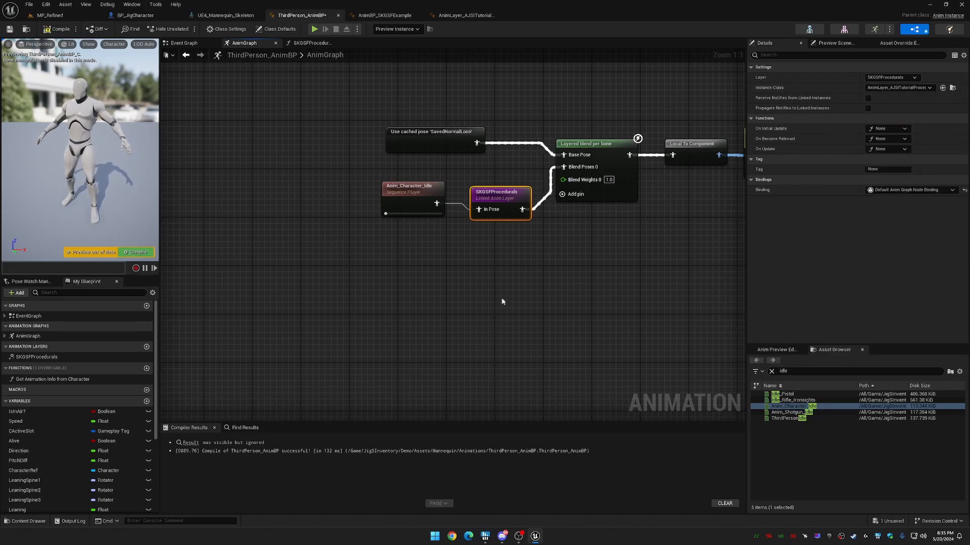
pyautogui.click(143, 254)
# Move the Anim_Character_Idle and linked layer nodes back so they clear the Layered blend per bone node.
pyautogui.moveTo(295, 191); pyautogui.dragTo(415, 201)
pyautogui.click(390, 269)
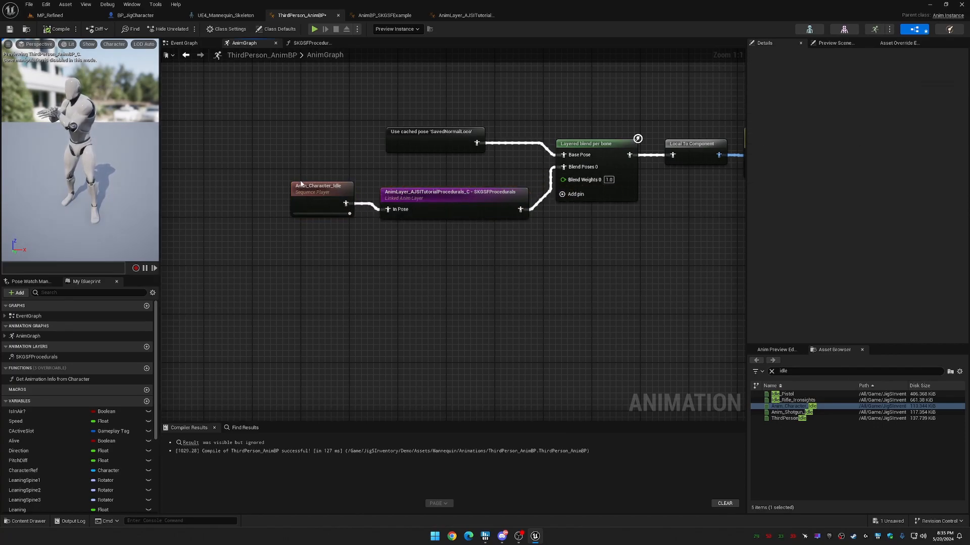
pyautogui.moveTo(312, 188); pyautogui.dragTo(317, 193)
# Turn Enabled off and back on for the second Two Bone IK node, compiling each time to compare the previewed hand pose.
pyautogui.moveTo(254, 242); pyautogui.dragTo(381, 245, button='right')
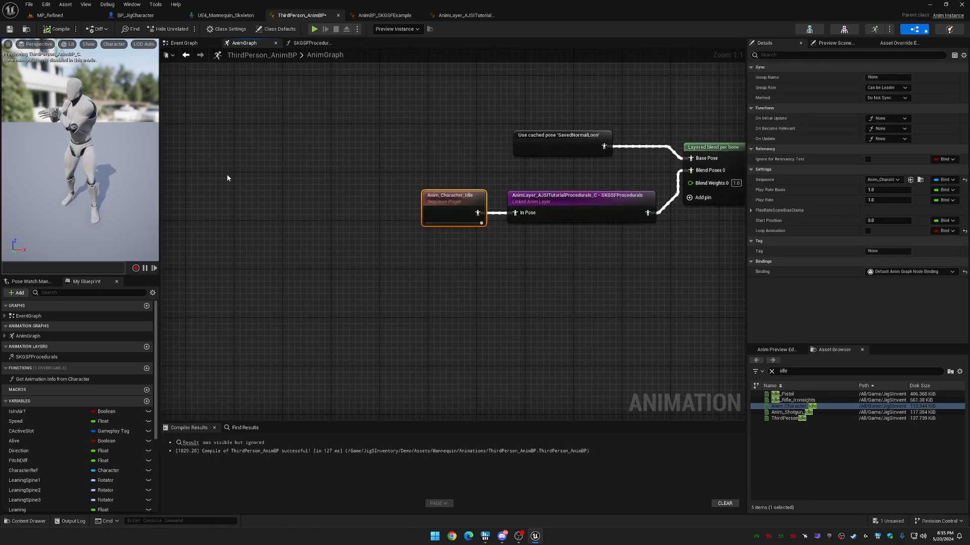
pyautogui.moveTo(615, 314); pyautogui.dragTo(260, 310, button='right')
pyautogui.scroll(-2, 481, 284)
pyautogui.moveTo(482, 286); pyautogui.dragTo(539, 286, button='right')
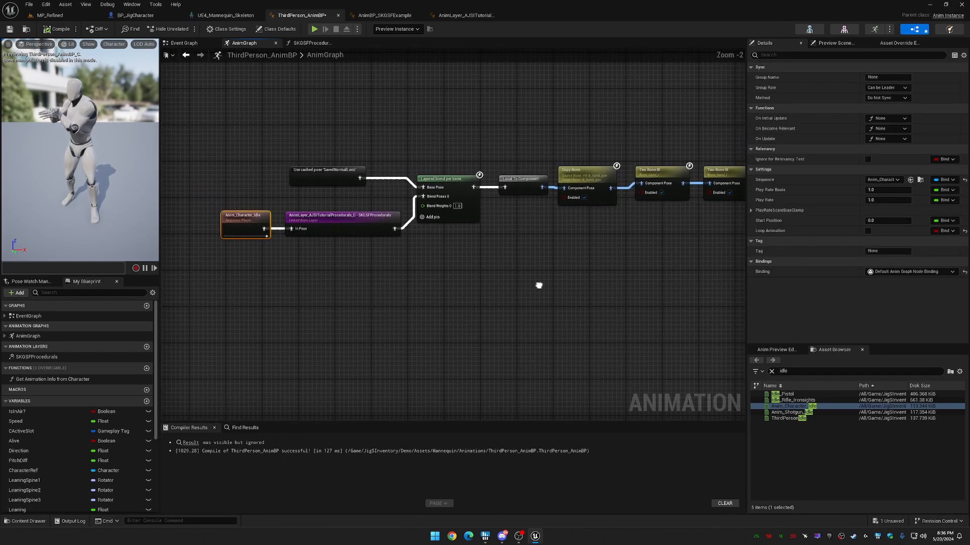
pyautogui.moveTo(546, 106); pyautogui.dragTo(380, 97, button='right')
pyautogui.click(563, 183)
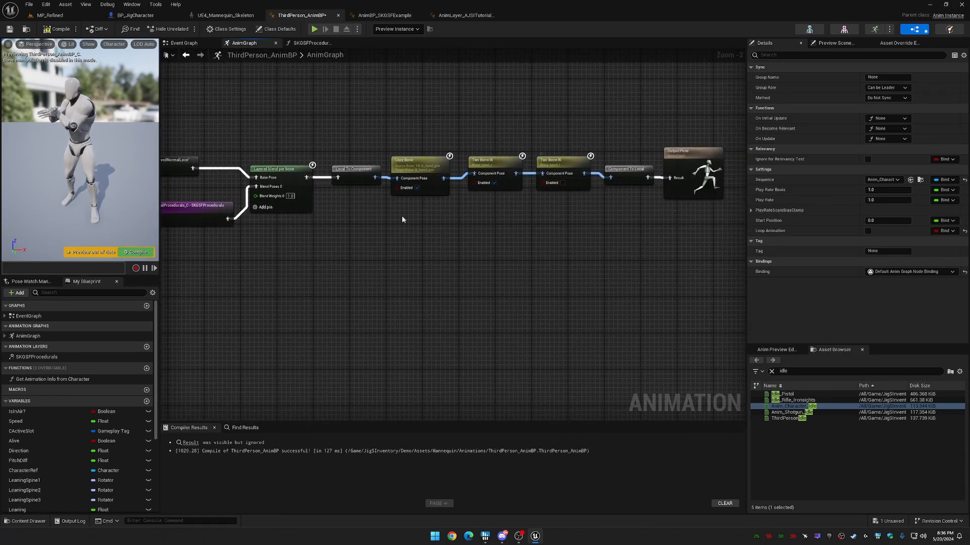
pyautogui.click(135, 253)
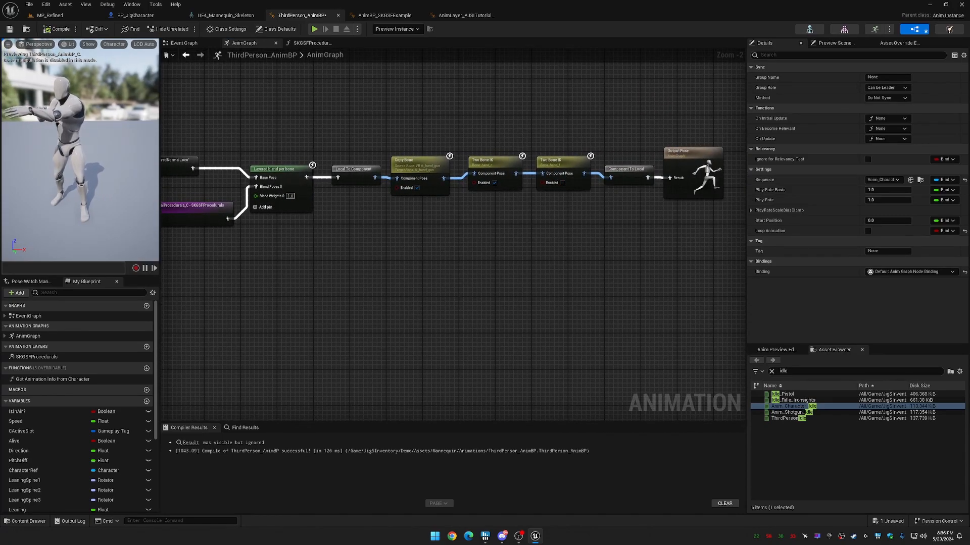
pyautogui.moveTo(80, 151); pyautogui.dragTo(109, 202, button='right')
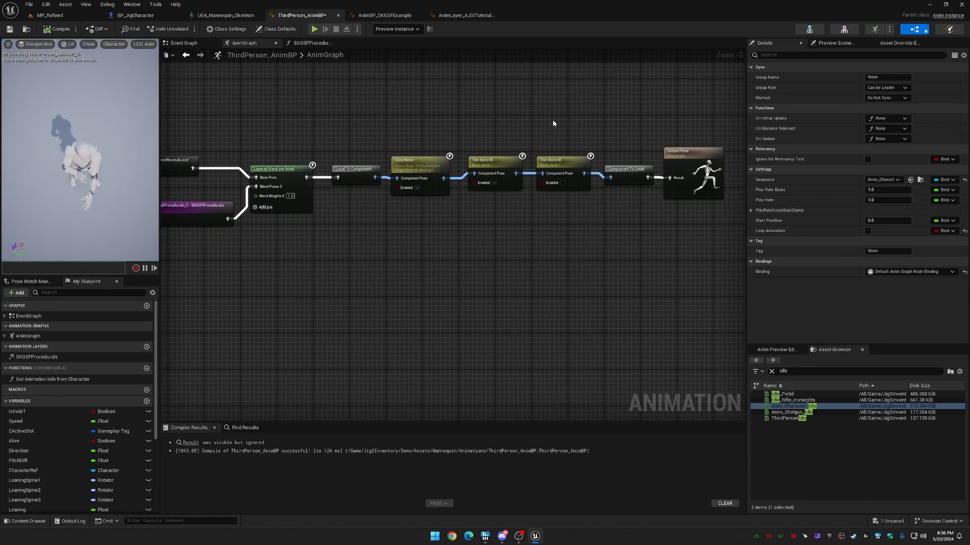
pyautogui.click(563, 183)
pyautogui.click(136, 253)
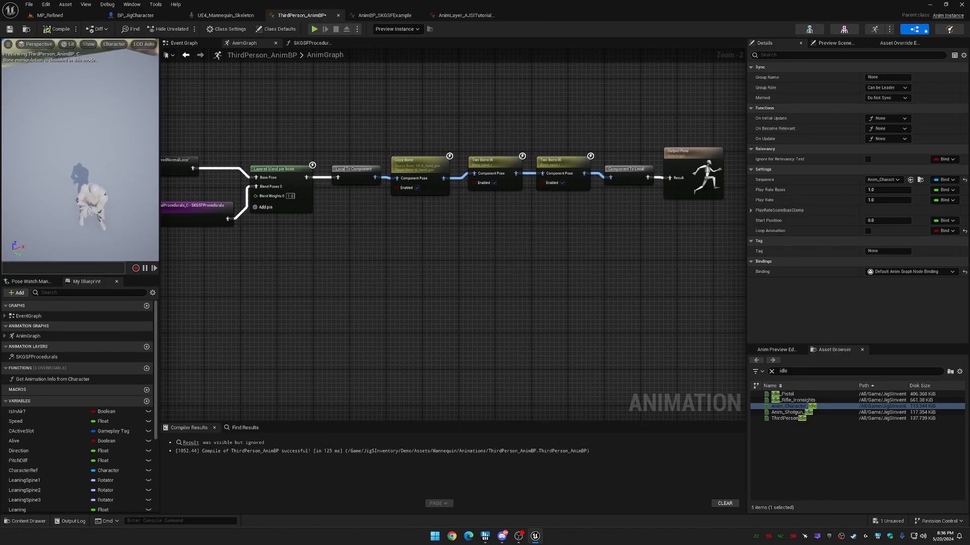
pyautogui.moveTo(226, 215); pyautogui.dragTo(470, 189, button='right')
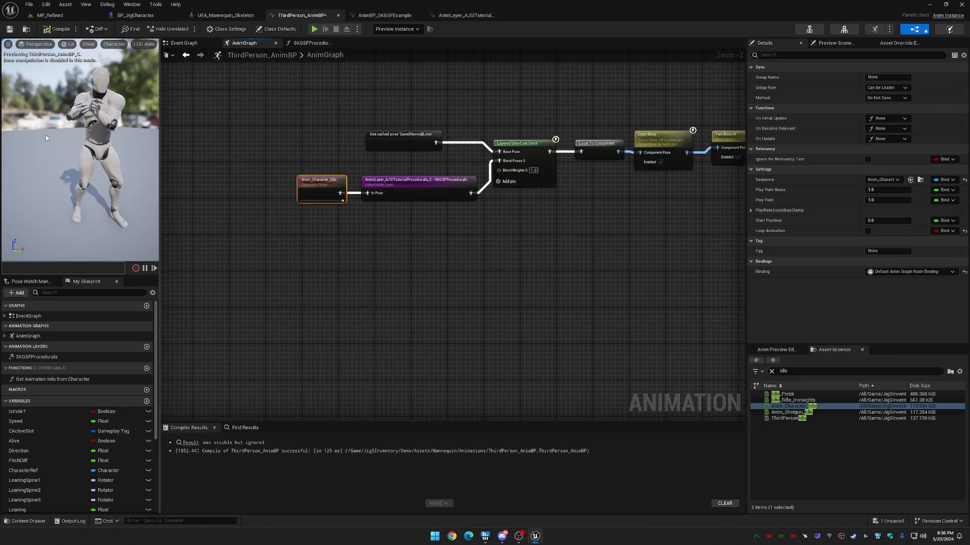
# Clear the linked layer node's Instance Class, move it and Anim_Character_Idle closer to the blend node, and compile and save ThirdPerson_AnimBP.
pyautogui.click(383, 185)
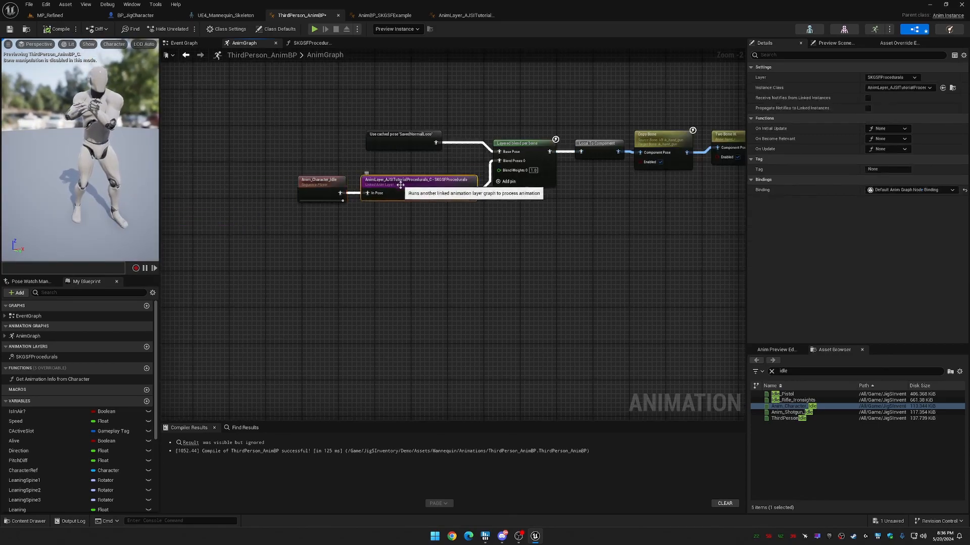
pyautogui.click(914, 88)
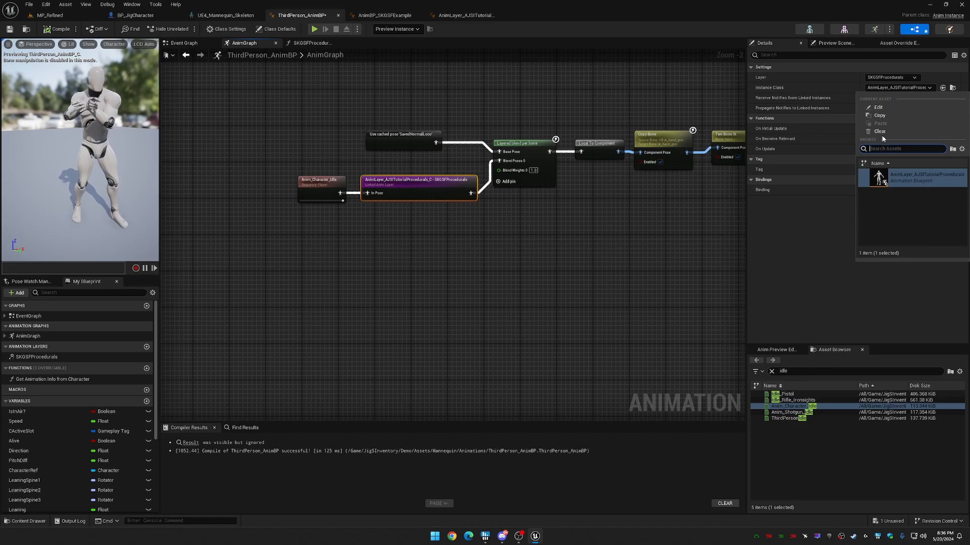
pyautogui.click(882, 132)
pyautogui.click(56, 32)
pyautogui.moveTo(240, 167); pyautogui.dragTo(438, 183)
pyautogui.click(9, 29)
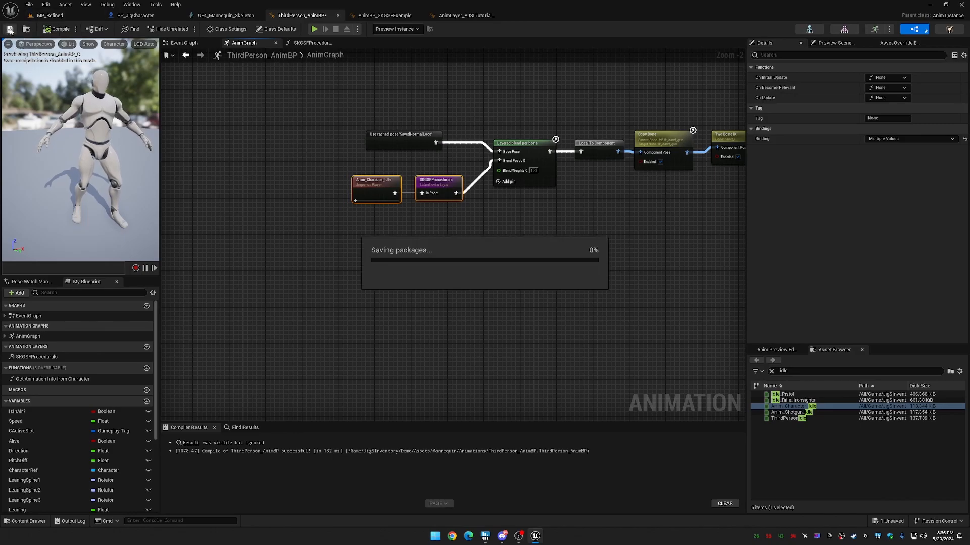
# In BP_JigCharacter, set the SKGShooterPawn component's Linked Anim Layer Class to AnimLayer_AJSITutorialProcedurals.
pyautogui.click(136, 15)
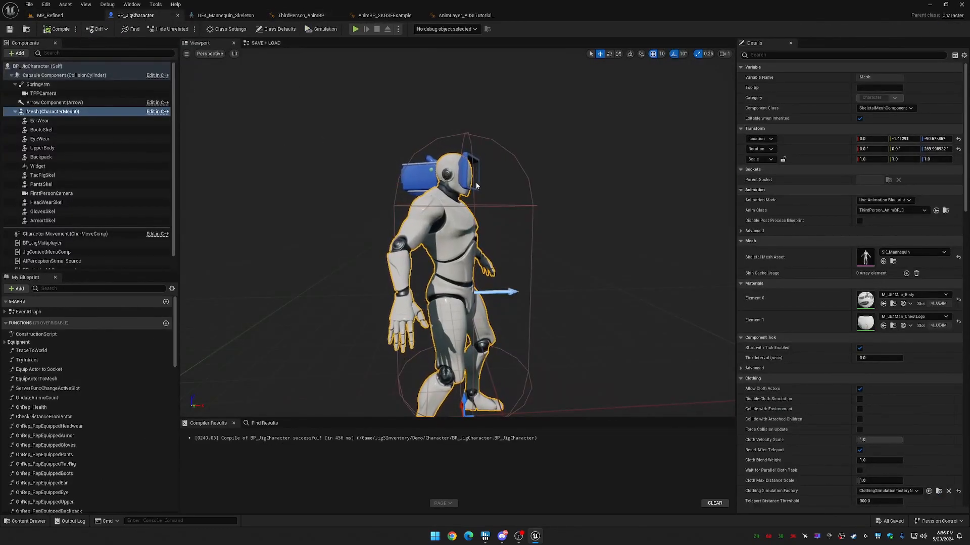
pyautogui.scroll(-1, 97, 195)
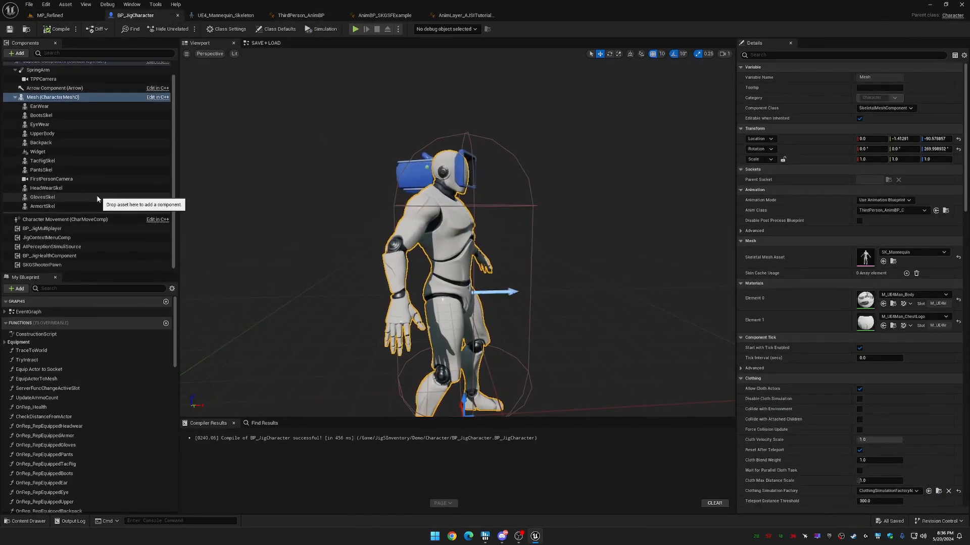
pyautogui.click(41, 265)
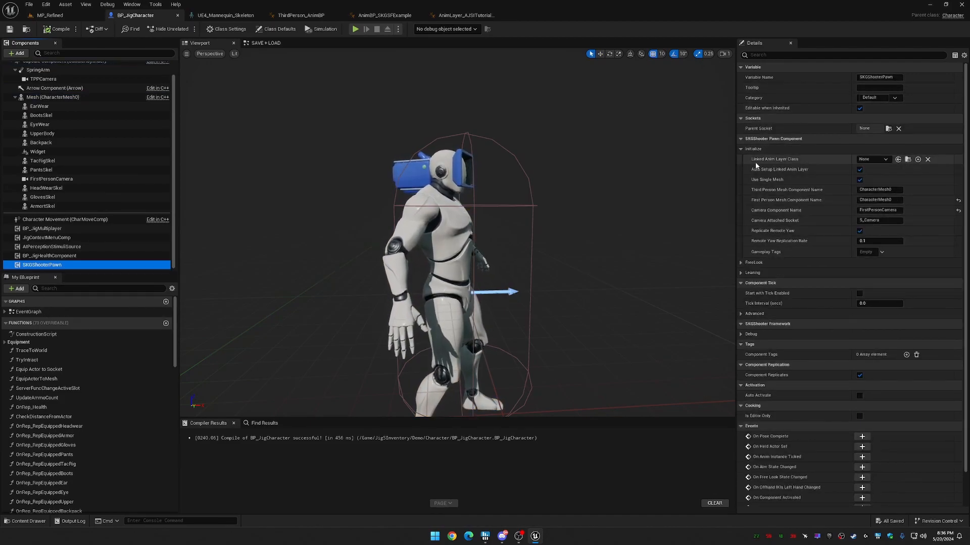
pyautogui.moveTo(763, 164)
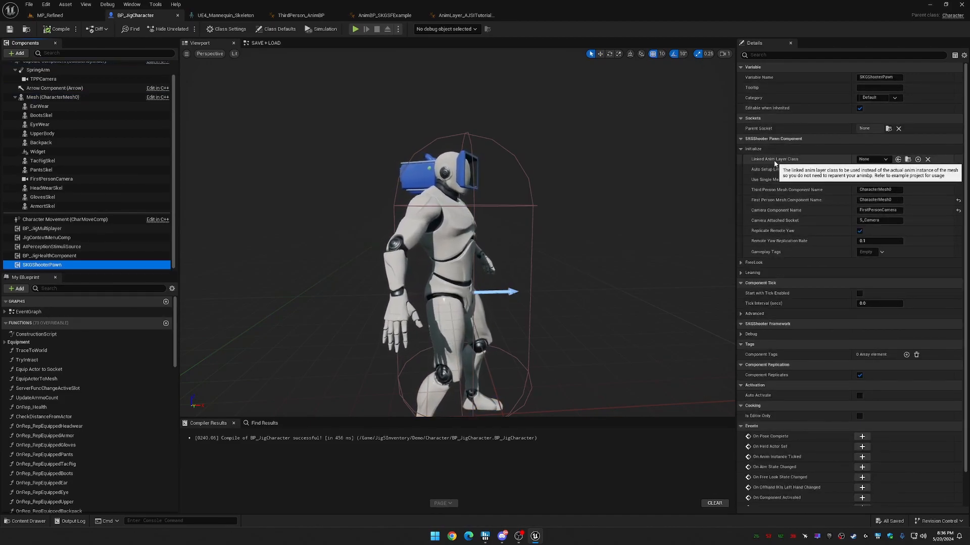
pyautogui.click(874, 160)
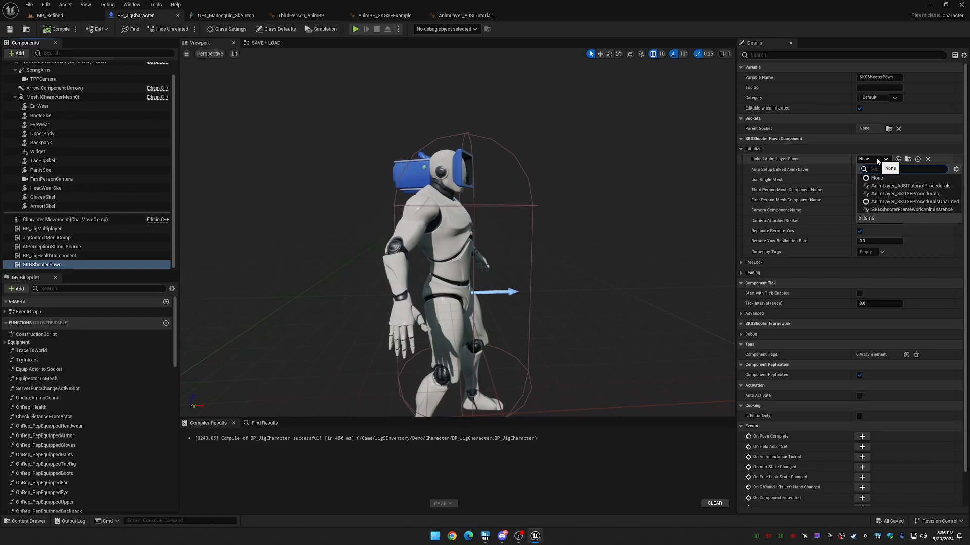
pyautogui.click(934, 186)
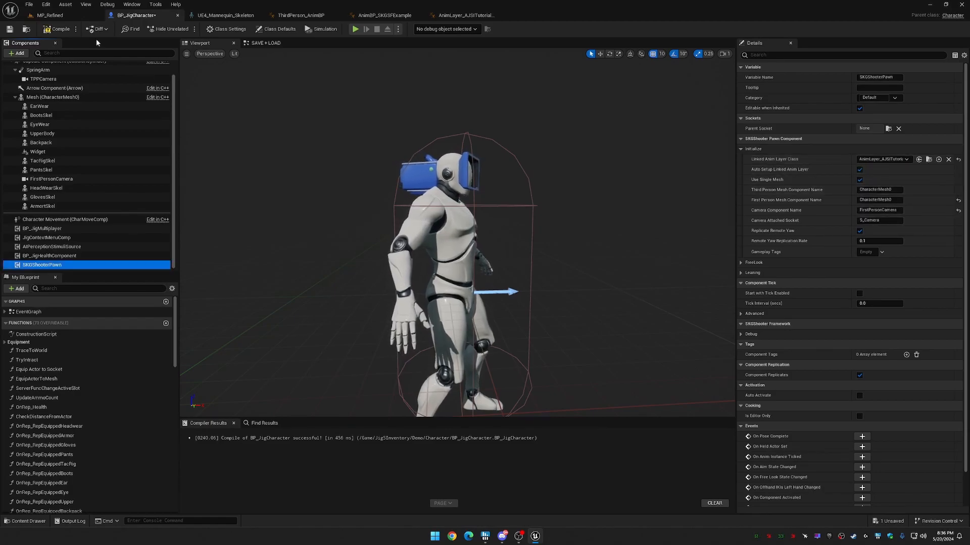
# Compile and save BP_JigCharacter.
pyautogui.click(53, 30)
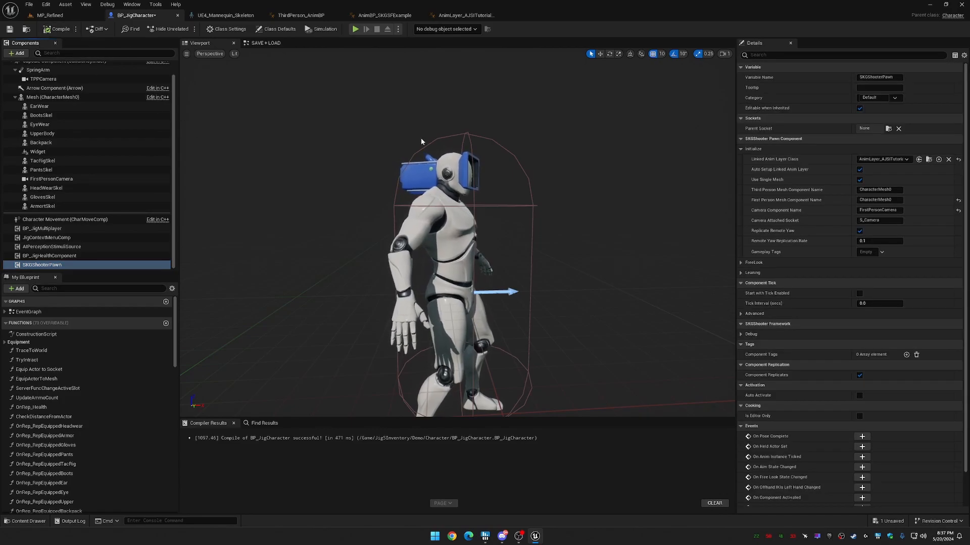
pyautogui.hotkey('ctrl', 's')
pyautogui.moveTo(510, 158); pyautogui.dragTo(355, 173, button='right')
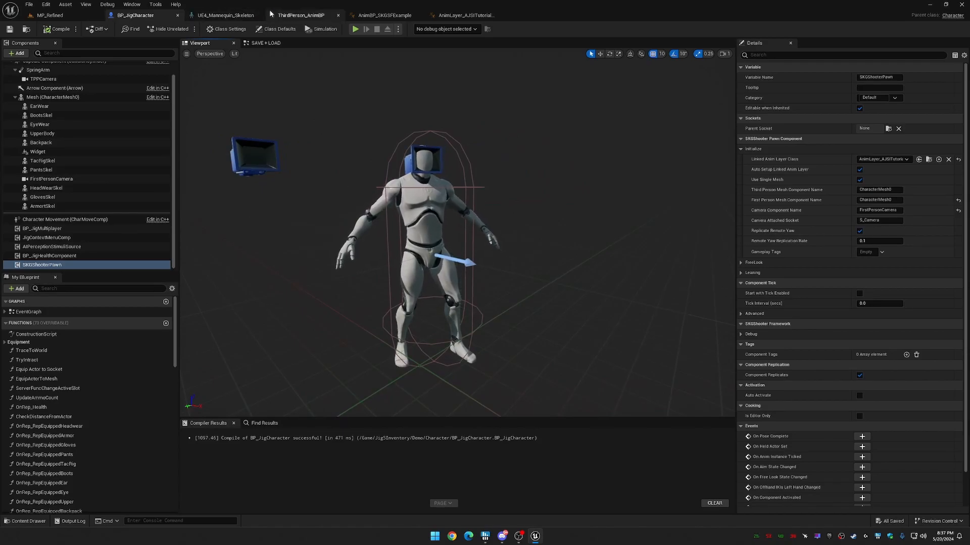
# In ThirdPerson_AnimBP's SKGSFProcedurals layer, connect Input Pose to the Output Pose result, then compile and save.
pyautogui.click(294, 16)
pyautogui.moveTo(603, 257); pyautogui.dragTo(471, 286, button='right')
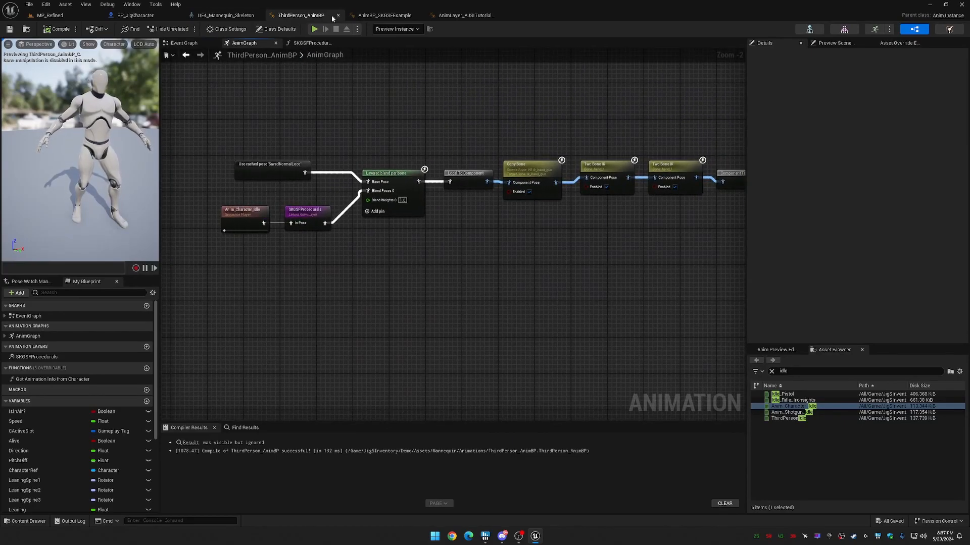
pyautogui.doubleClick(32, 359)
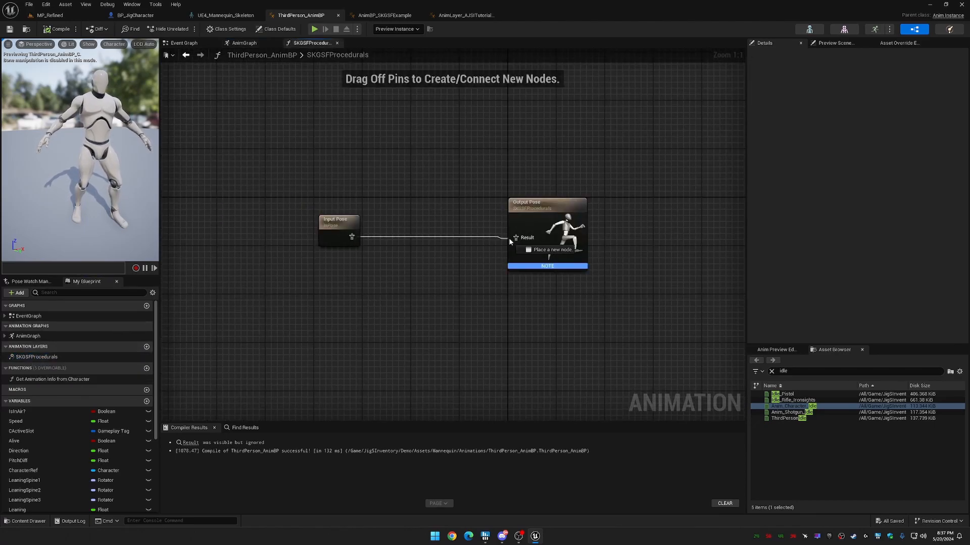
pyautogui.click(124, 253)
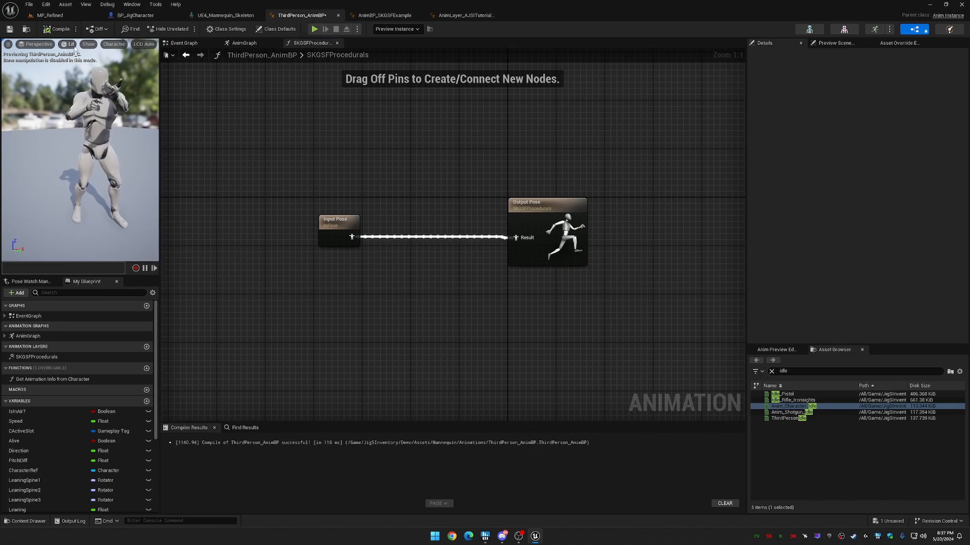
pyautogui.click(10, 29)
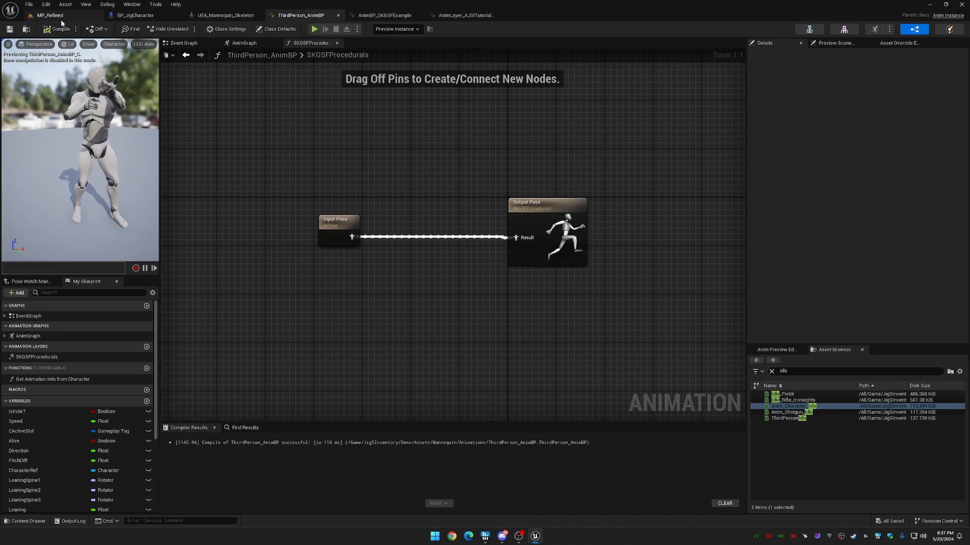
# Inspect the character's pose in the BP_JigCharacter viewport and save the blueprint.
pyautogui.click(132, 16)
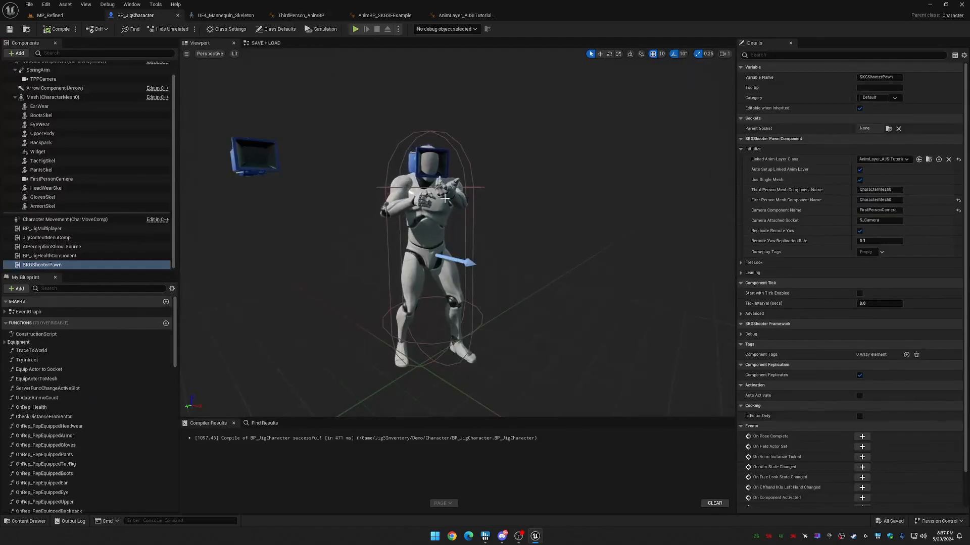
pyautogui.moveTo(544, 181)
pyautogui.mouseDown(button='right')
pyautogui.moveTo(553, 179)
pyautogui.moveTo(543, 181)
pyautogui.mouseUp(button='right')
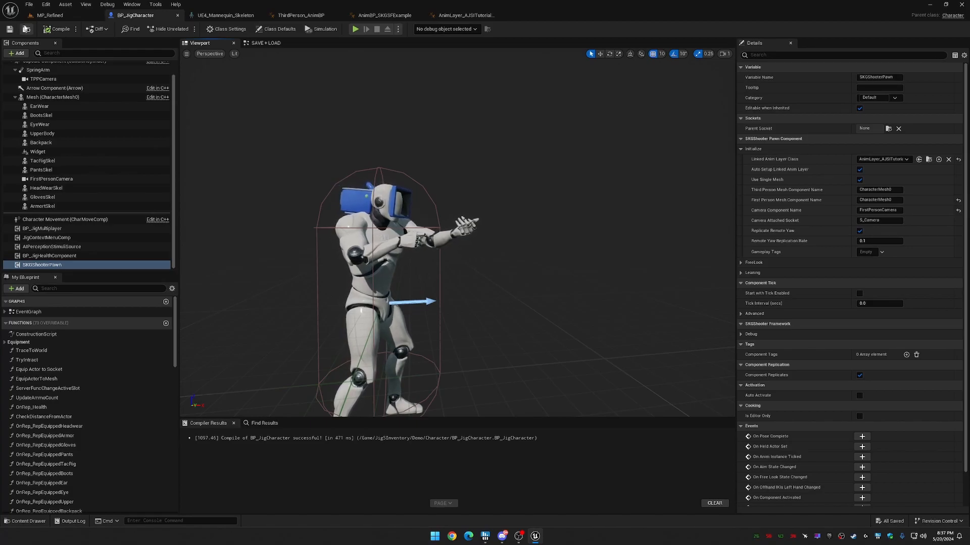
pyautogui.click(10, 31)
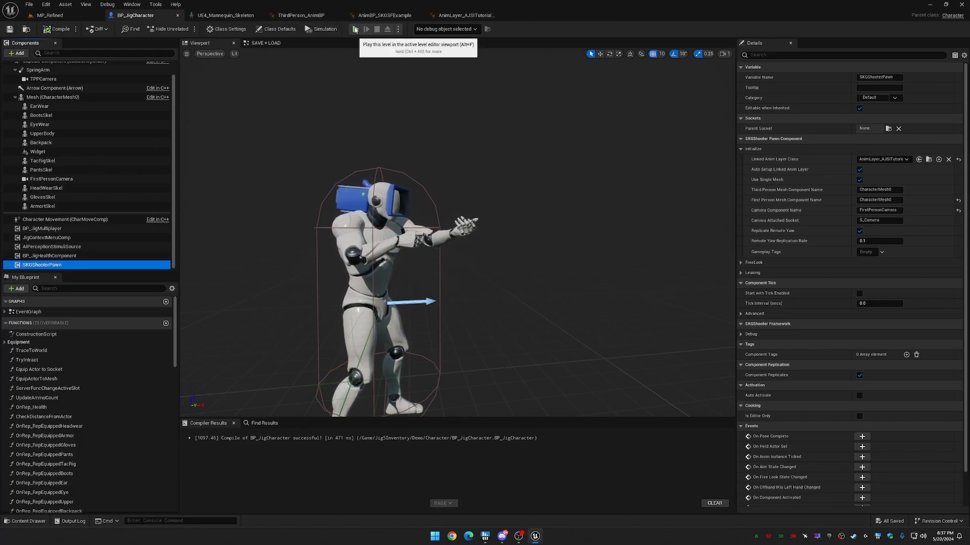
# Play-test the character in a maximized preview window to check the first-person arms, and end the session.
pyautogui.click(355, 30)
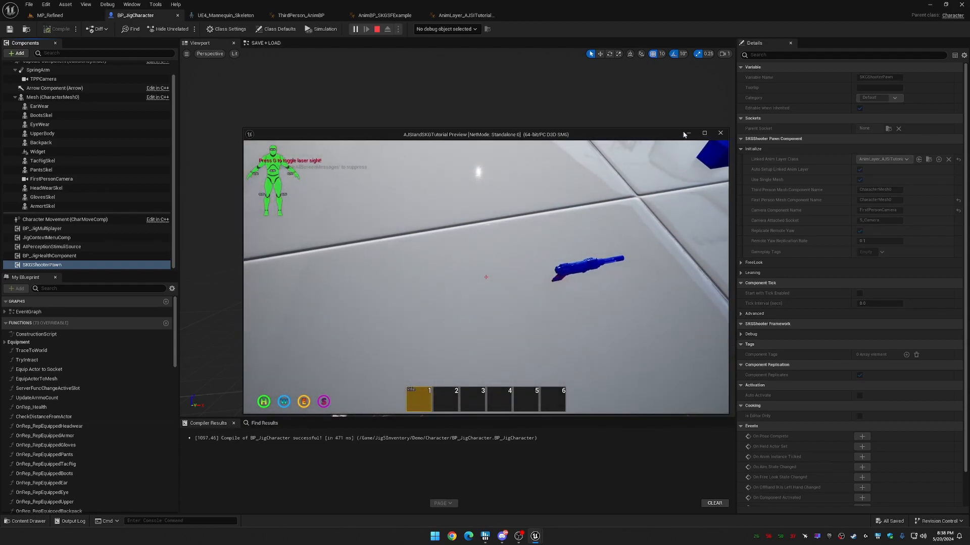
pyautogui.click(705, 134)
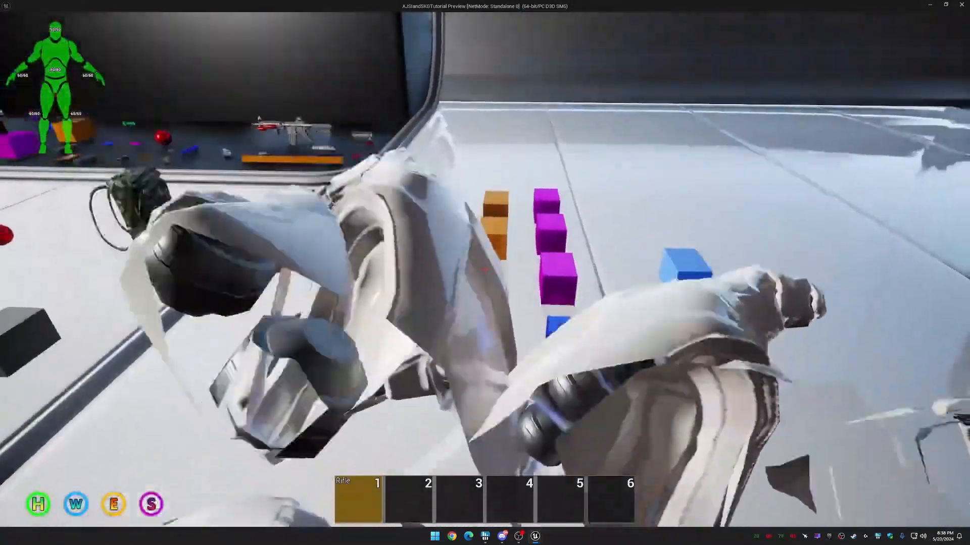
pyautogui.press('Escape')
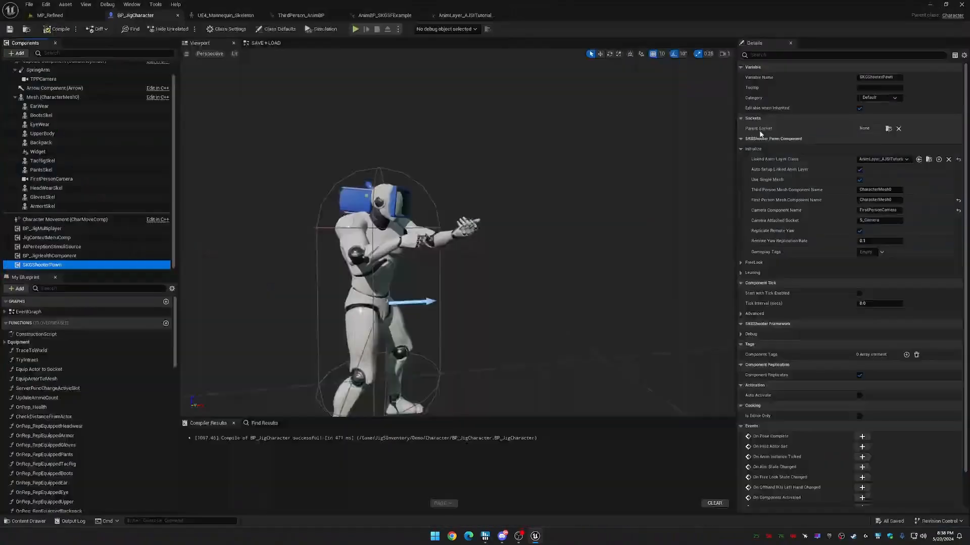
# Play MP_Refined in the level viewport, eject from the character to examine its arm and body pose from outside, and stop the session.
pyautogui.click(64, 16)
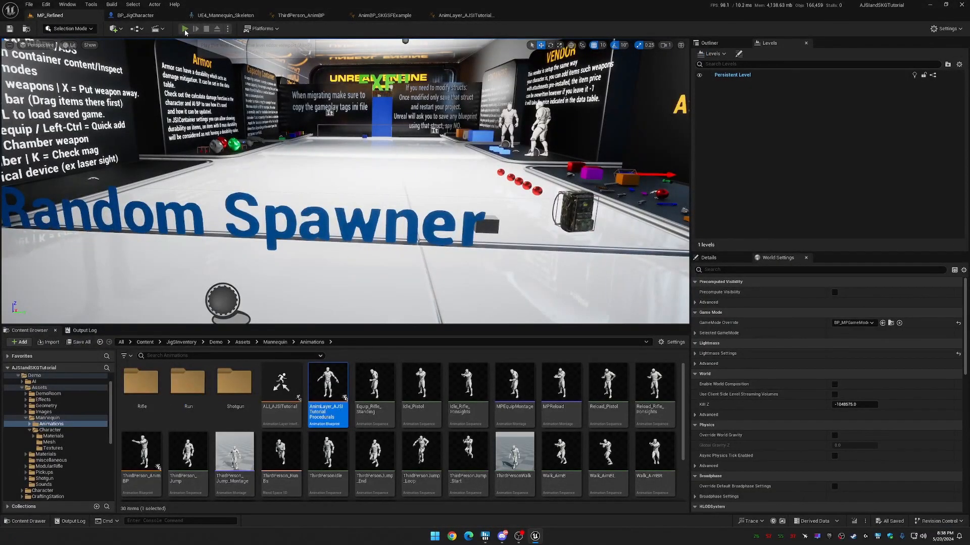
pyautogui.click(185, 30)
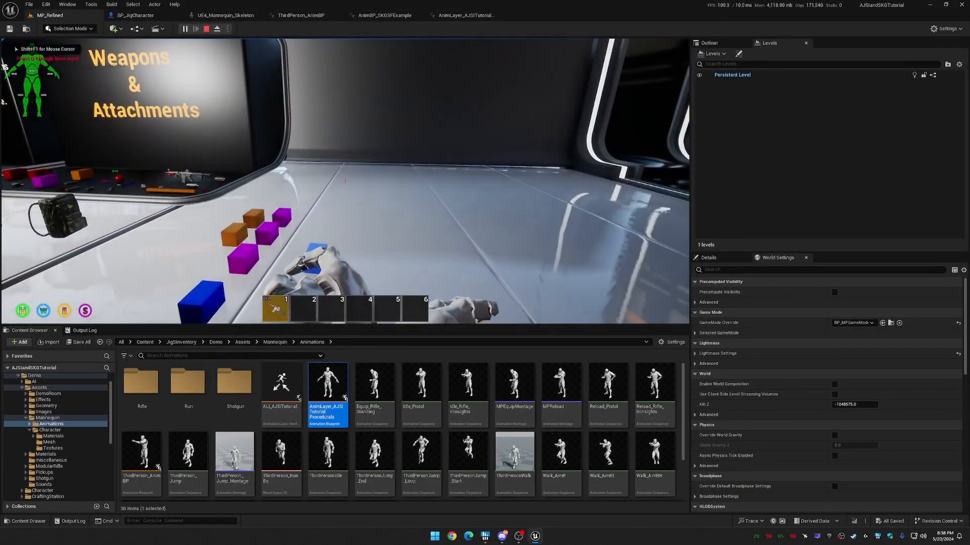
pyautogui.press('F8')
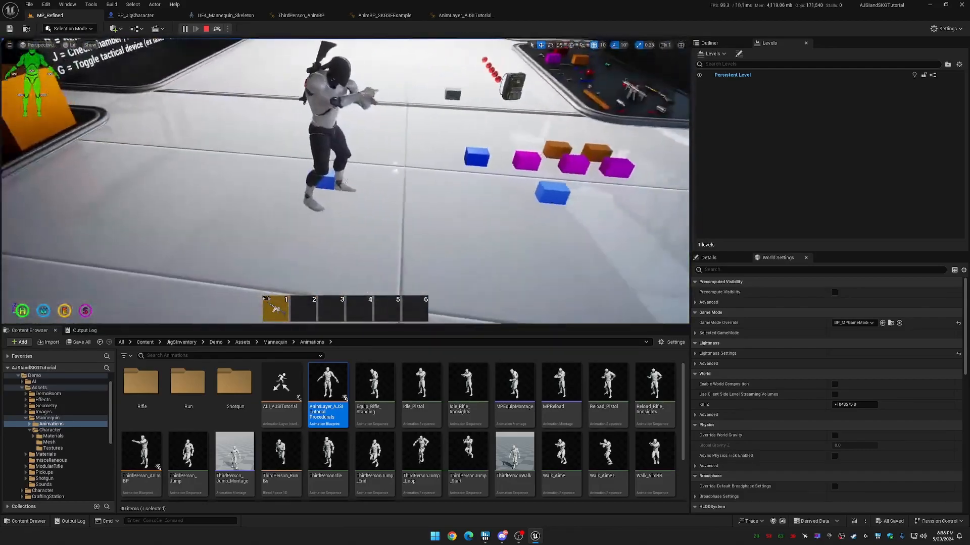
pyautogui.moveTo(345, 181); pyautogui.dragTo(535, 180, button='right')
pyautogui.press('a')
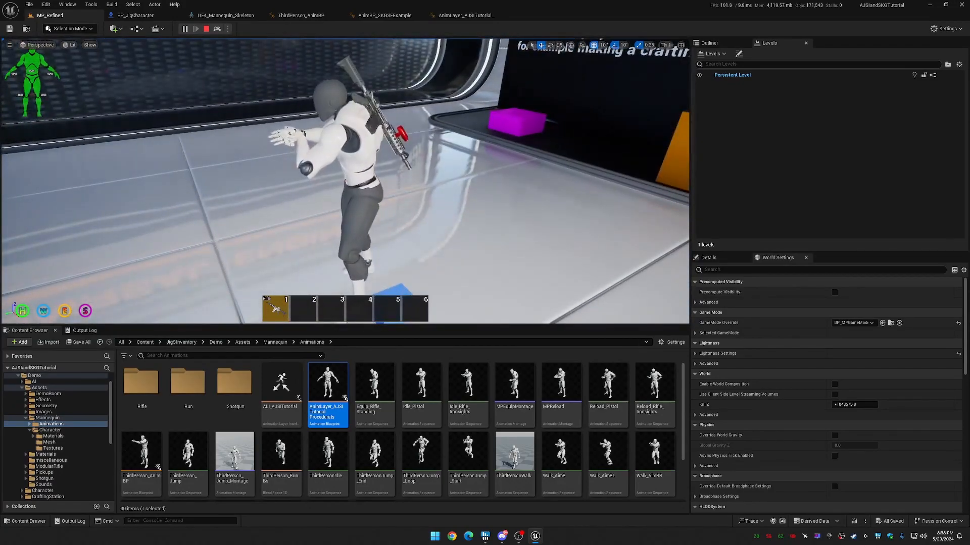
pyautogui.press('F8')
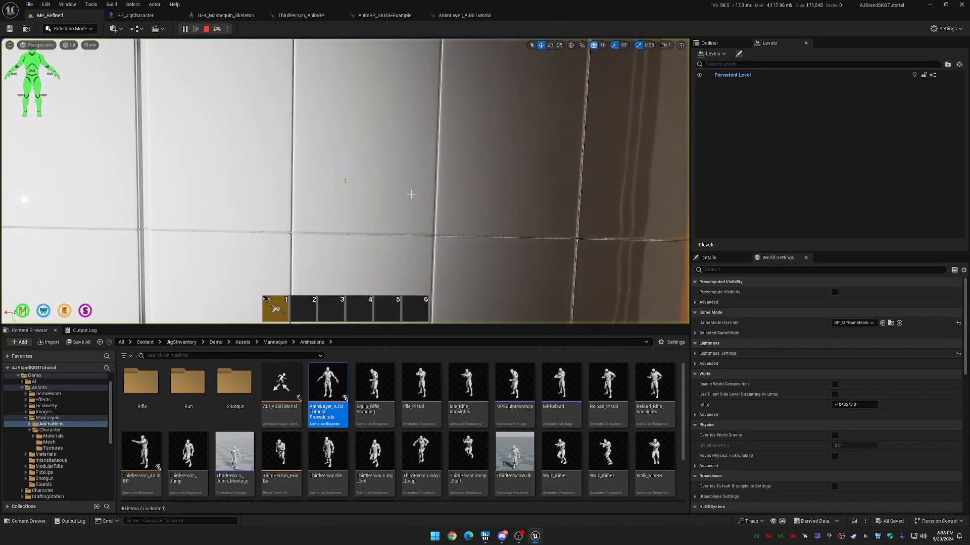
pyautogui.press('F8')
pyautogui.moveTo(345, 181); pyautogui.dragTo(354, 255, button='right')
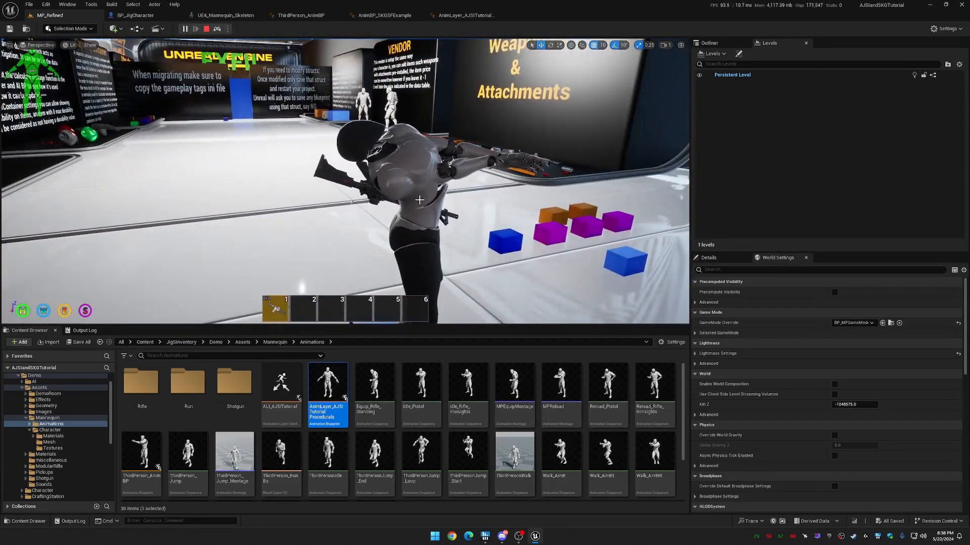
pyautogui.click(206, 29)
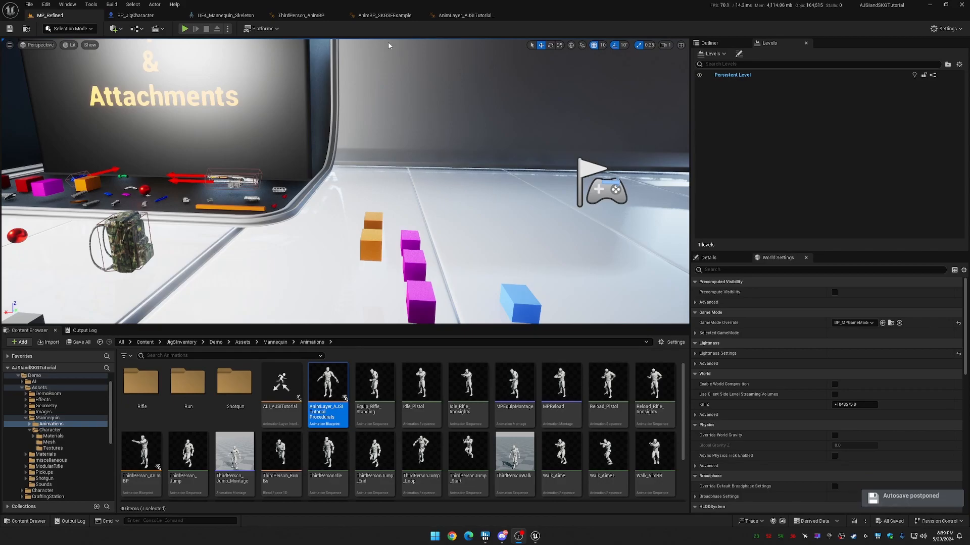
# Open Anim_Character_Idle from ThirdPerson_AnimBP's AnimGraph and pause it at frame 0.
pyautogui.click(301, 15)
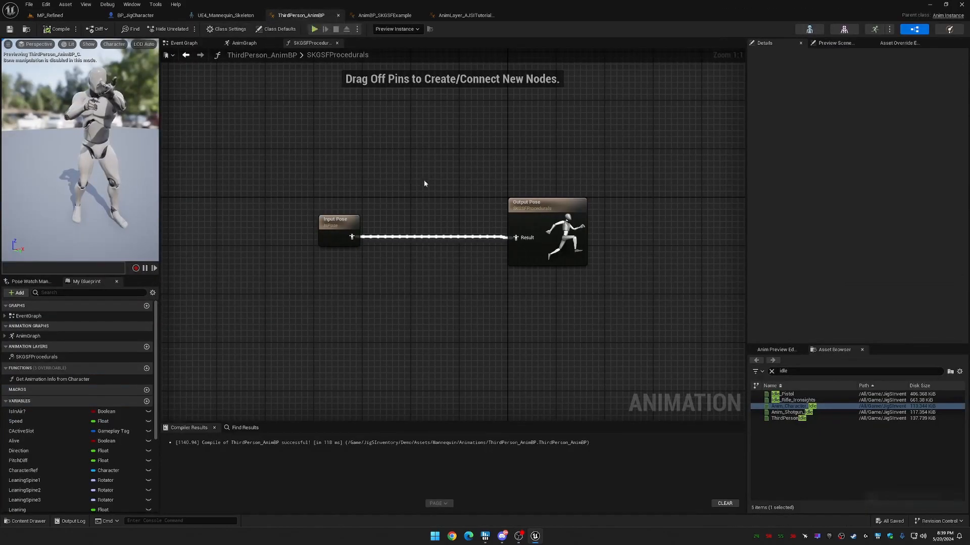
pyautogui.click(244, 43)
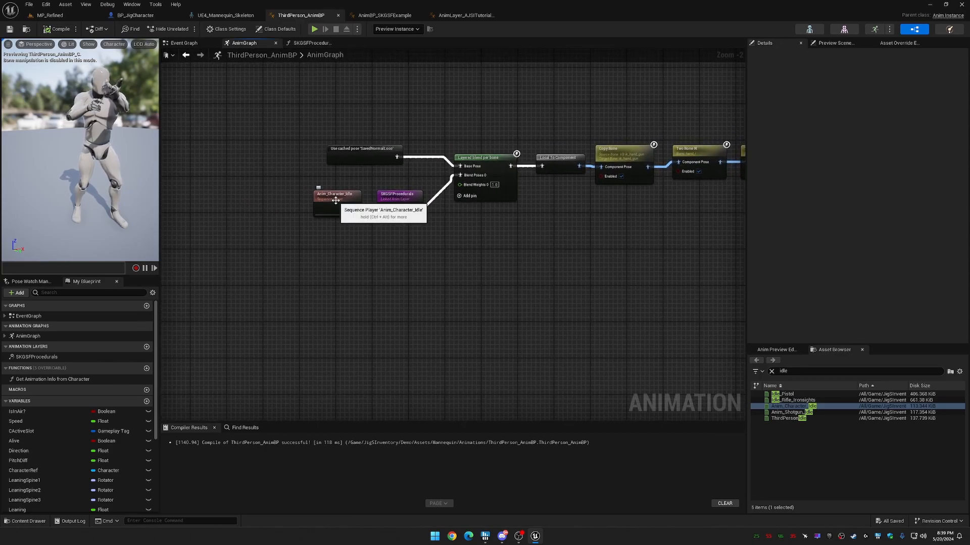
pyautogui.doubleClick(328, 202)
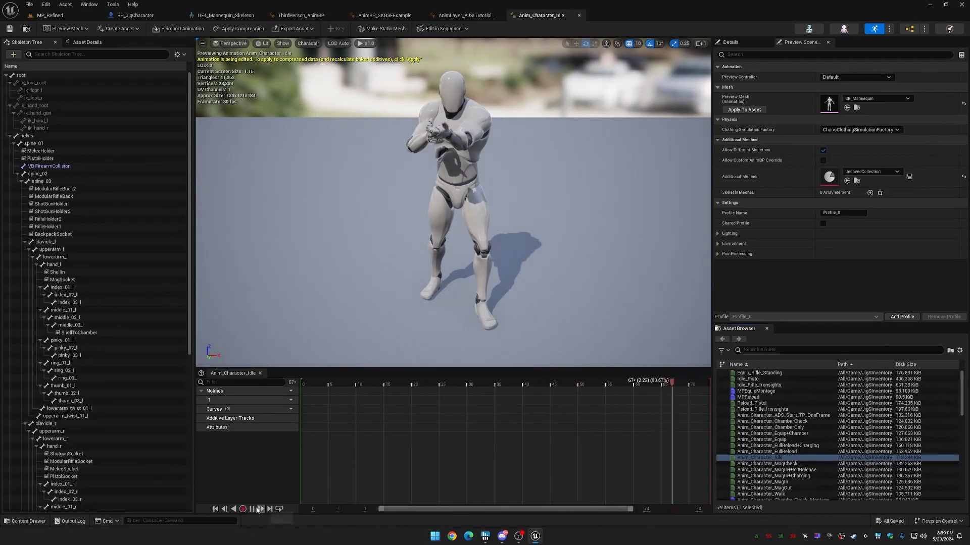
pyautogui.moveTo(317, 385); pyautogui.dragTo(303, 383)
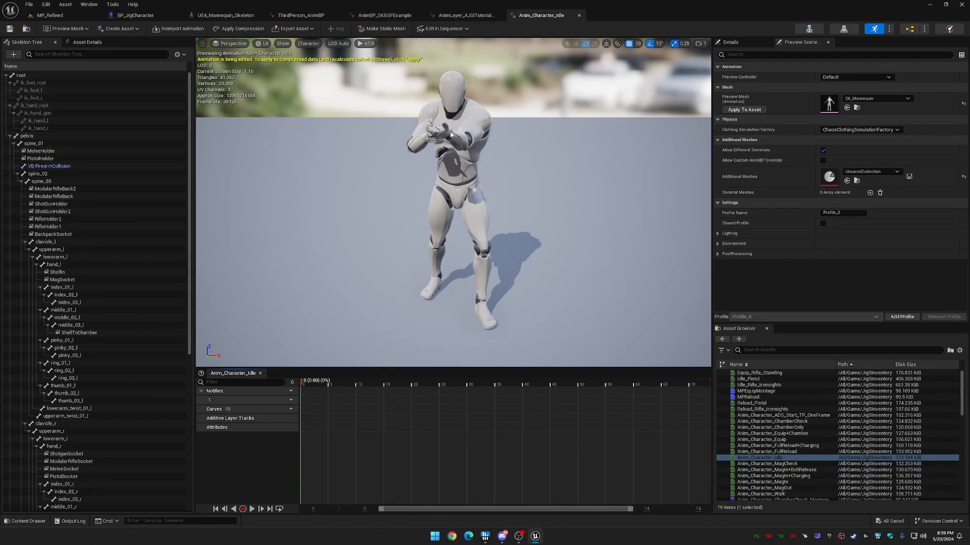
# Attach SK_ModularRifle as a preview asset to the ik_hand_gun bone.
pyautogui.rightClick(48, 113)
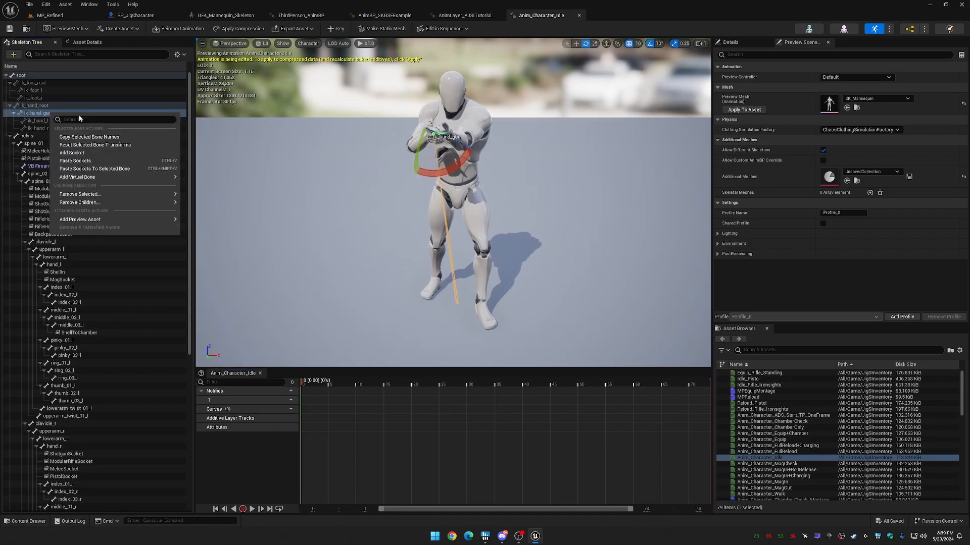
pyautogui.moveTo(104, 219)
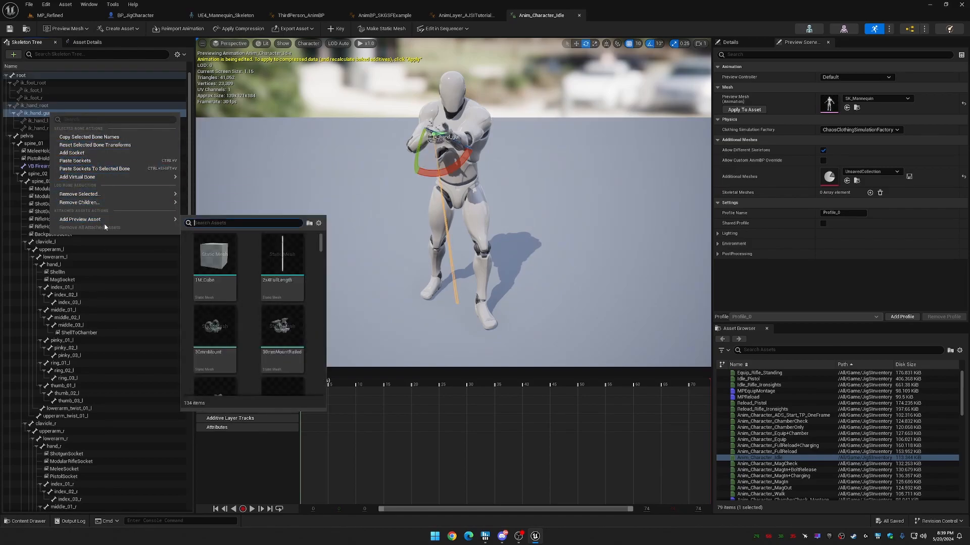
pyautogui.write('mod')
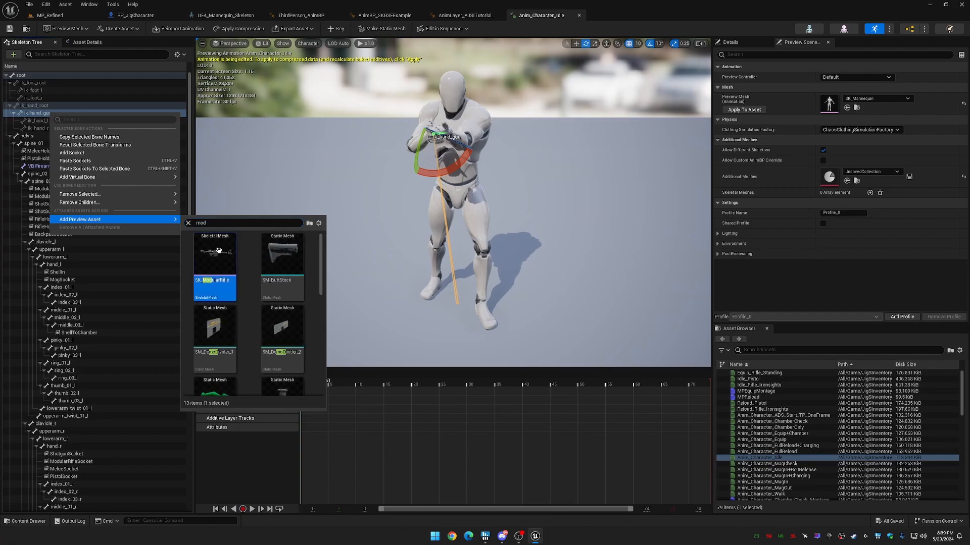
pyautogui.click(219, 251)
pyautogui.moveTo(335, 227); pyautogui.dragTo(413, 189)
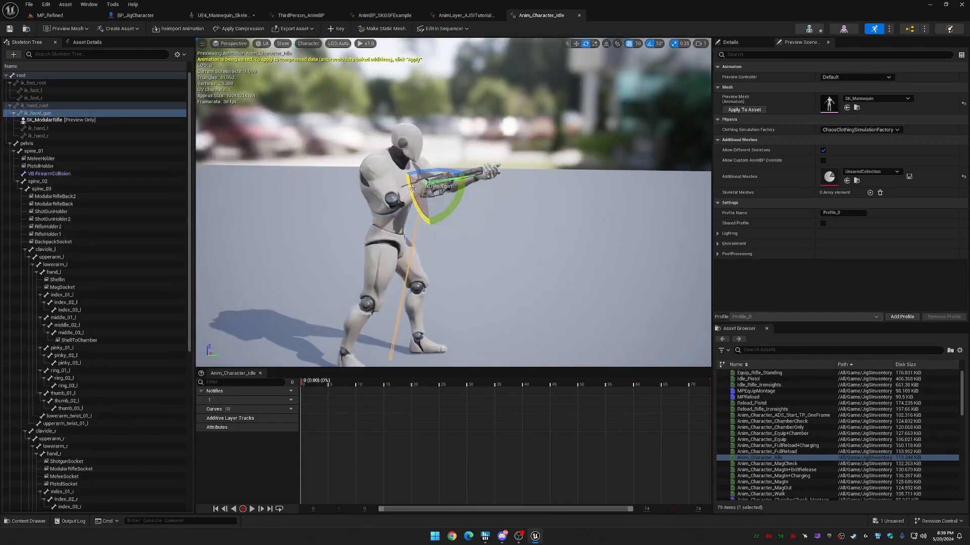
# Lower the viewport camera speed to 0.1 and pitch the ik_hand_gun bone until the rifle is level.
pyautogui.click(700, 44)
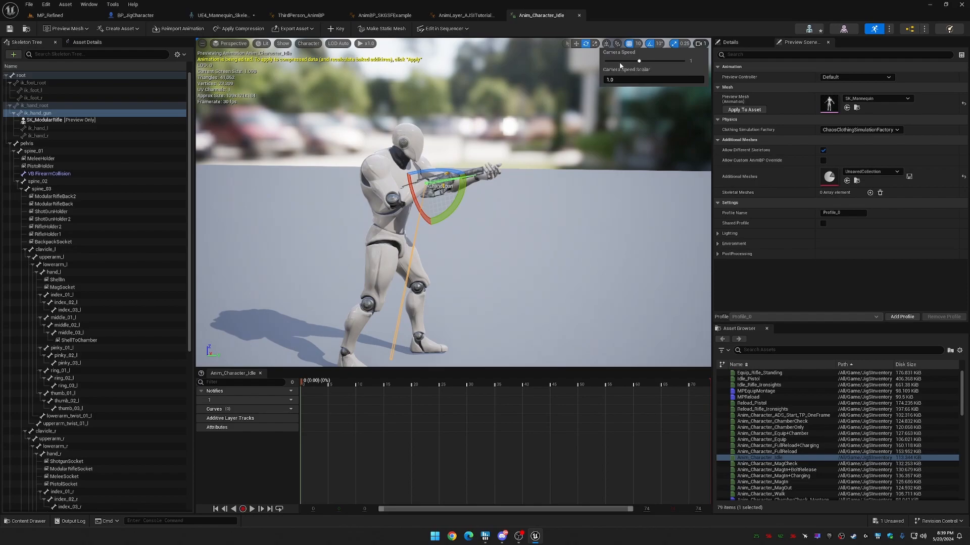
pyautogui.moveTo(596, 155); pyautogui.dragTo(522, 163, button='right')
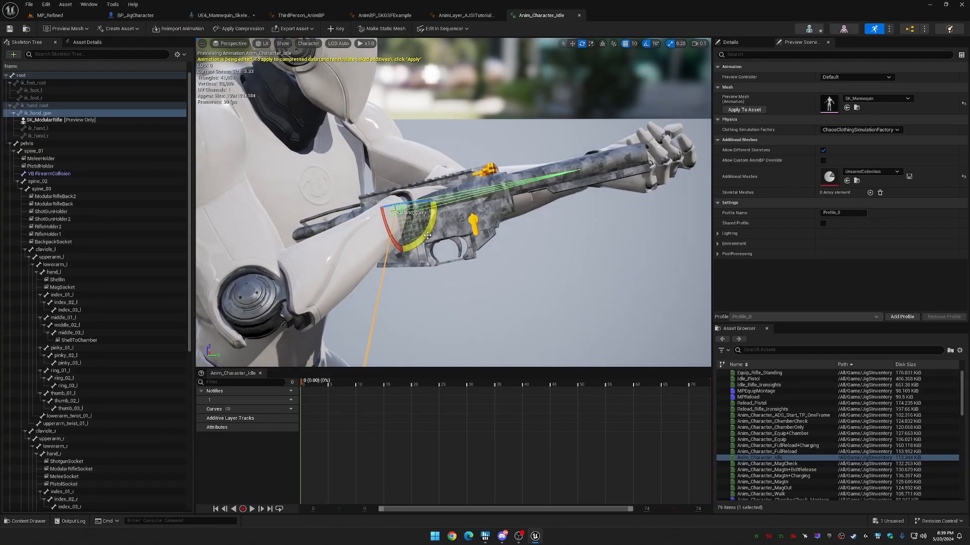
pyautogui.moveTo(469, 185); pyautogui.dragTo(471, 205, button='right')
pyautogui.moveTo(435, 183)
pyautogui.mouseDown()
pyautogui.moveTo(433, 196)
pyautogui.moveTo(430, 181)
pyautogui.mouseUp()
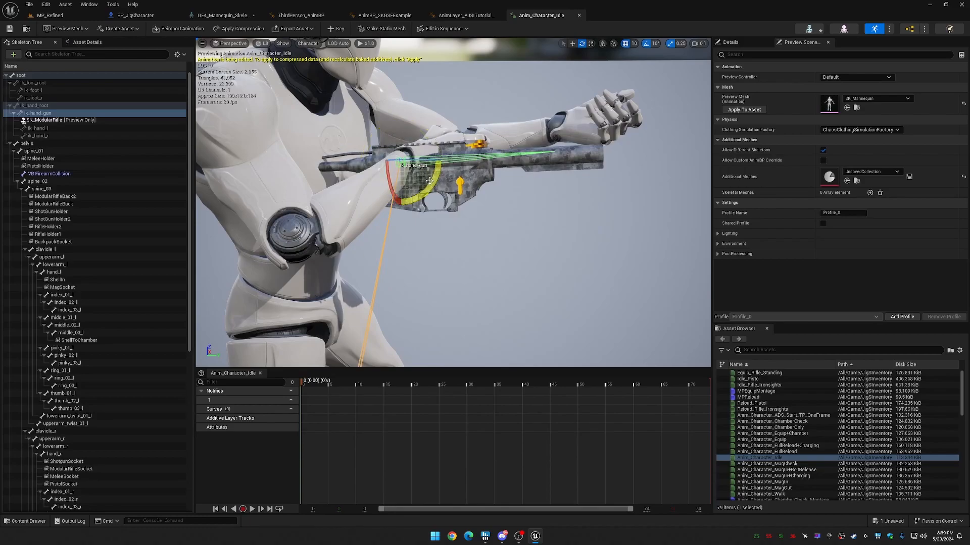
# Rotate ik_hand_gun about its vertical axis to point the rifle's barrel forward, and correct its remaining tilt.
pyautogui.moveTo(476, 188); pyautogui.dragTo(467, 222, button='right')
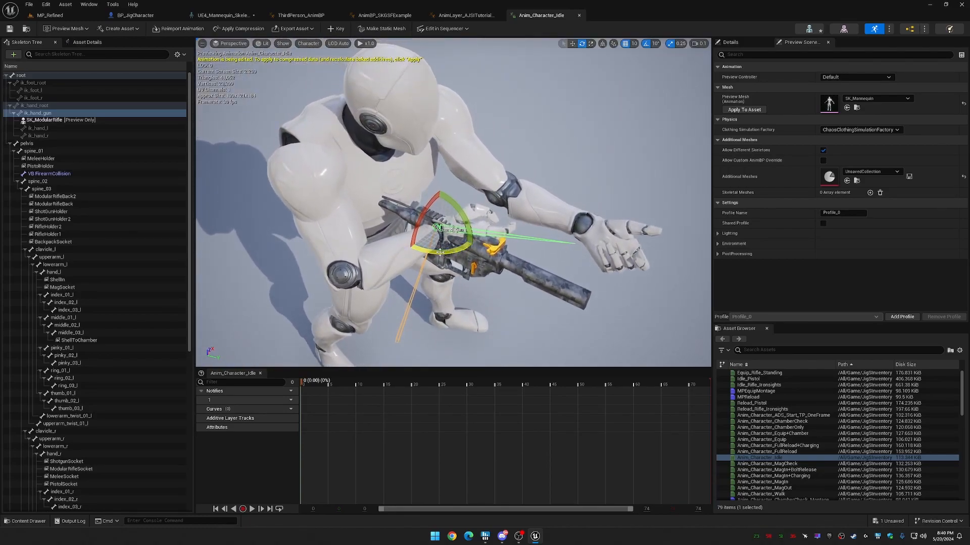
pyautogui.moveTo(436, 253); pyautogui.dragTo(482, 253)
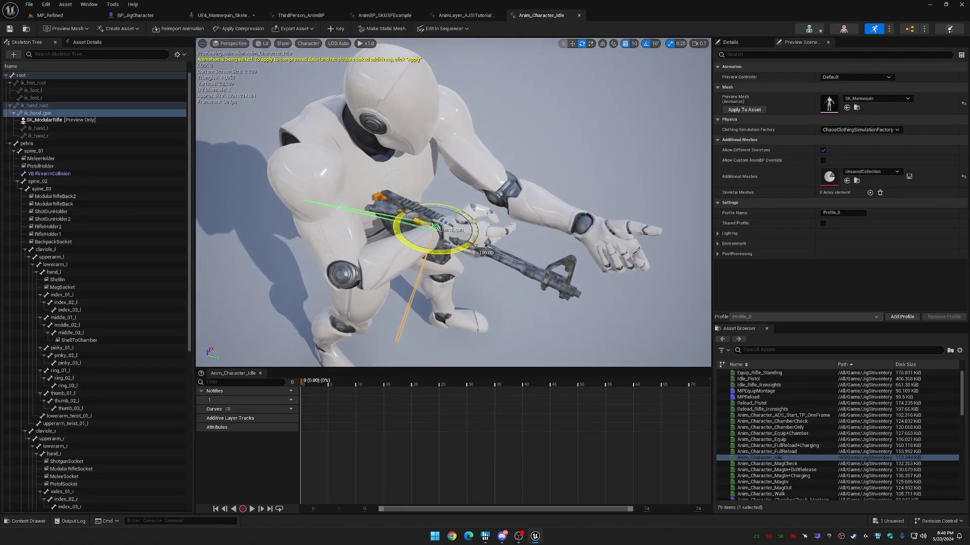
pyautogui.moveTo(414, 296); pyautogui.dragTo(425, 215, button='right')
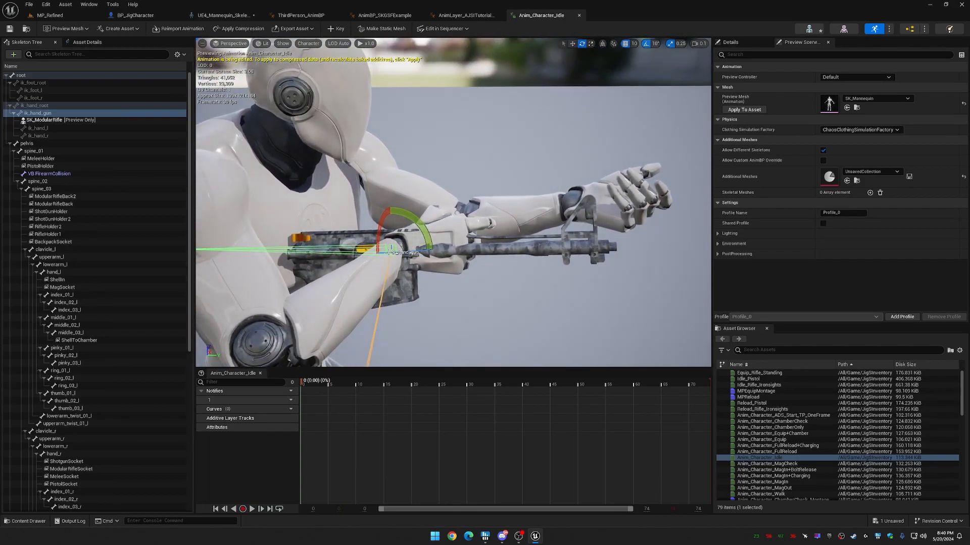
pyautogui.moveTo(383, 221); pyautogui.dragTo(399, 206)
pyautogui.moveTo(399, 206); pyautogui.dragTo(276, 197, button='right')
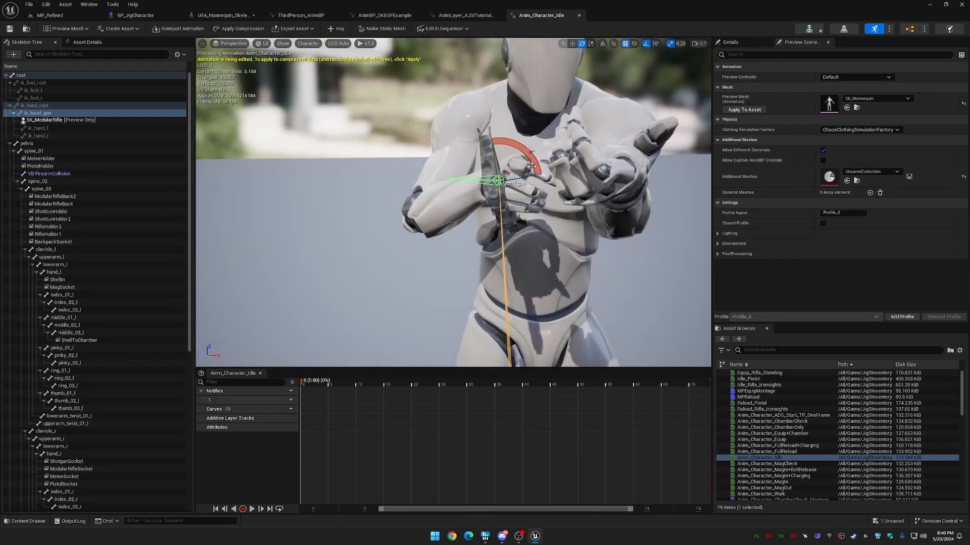
pyautogui.moveTo(517, 142); pyautogui.dragTo(526, 147)
pyautogui.moveTo(526, 147); pyautogui.dragTo(488, 202, button='right')
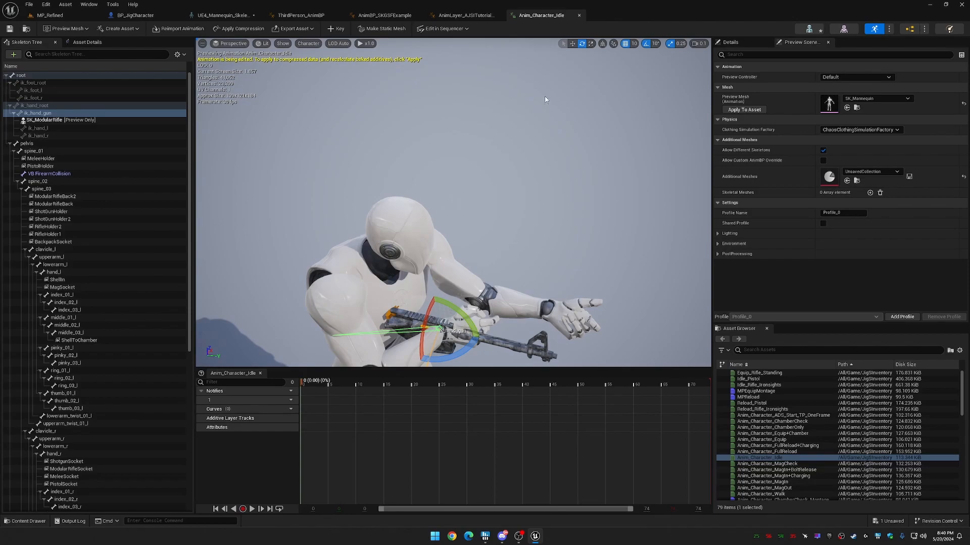
# Move ik_hand_gun forward and up so the rifle's stock reaches the shoulder and its body lies near the hands.
pyautogui.moveTo(521, 204); pyautogui.dragTo(526, 204, button='right')
pyautogui.moveTo(426, 224); pyautogui.dragTo(518, 214)
pyautogui.moveTo(518, 213); pyautogui.dragTo(500, 157, button='right')
pyautogui.moveTo(494, 261); pyautogui.dragTo(520, 225)
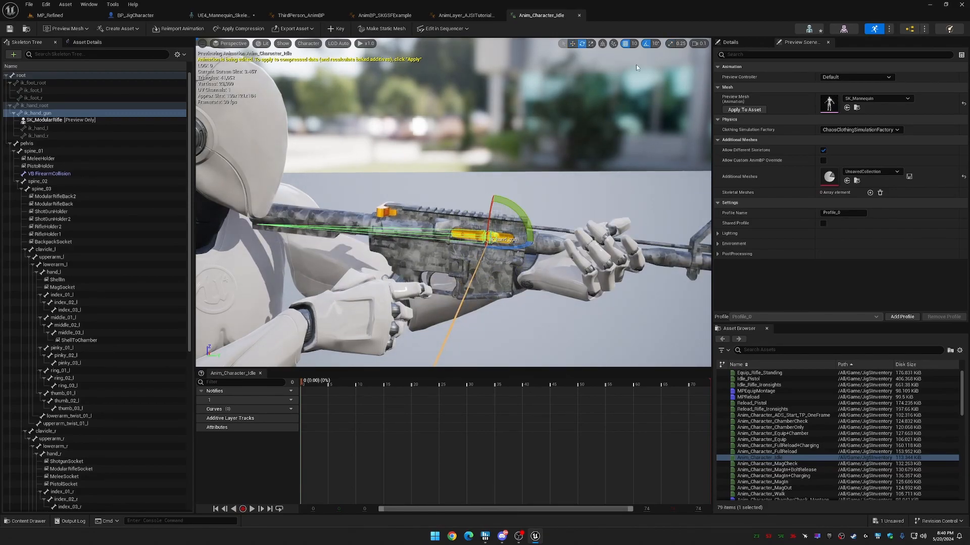
# Turn off rotation snapping and refine ik_hand_gun's pitch, sideways position and yaw so the rifle points straight ahead.
pyautogui.click(647, 44)
pyautogui.moveTo(509, 203); pyautogui.dragTo(513, 219)
pyautogui.moveTo(508, 203); pyautogui.dragTo(530, 226, button='right')
pyautogui.press('d')
pyautogui.press('w')
pyautogui.moveTo(488, 228); pyautogui.dragTo(464, 231)
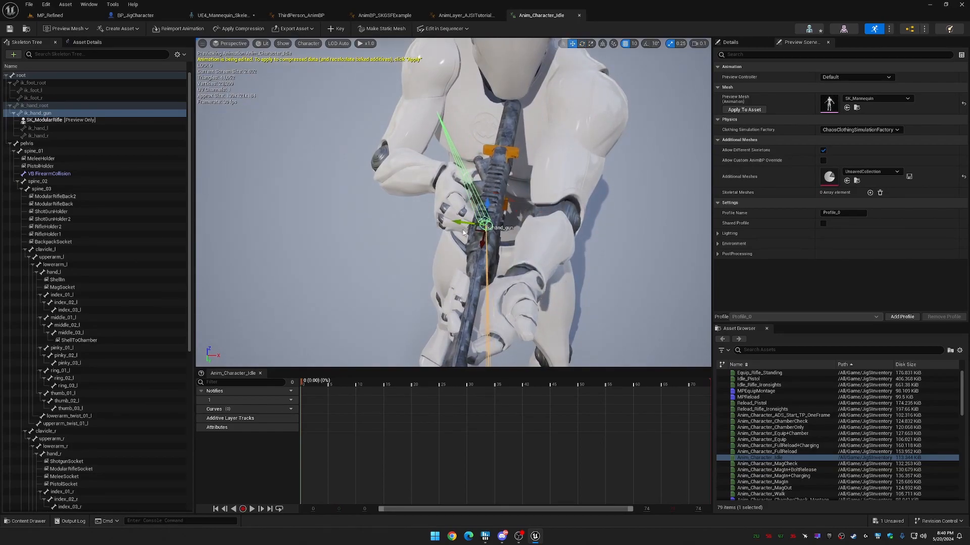
pyautogui.moveTo(517, 248); pyautogui.dragTo(499, 250)
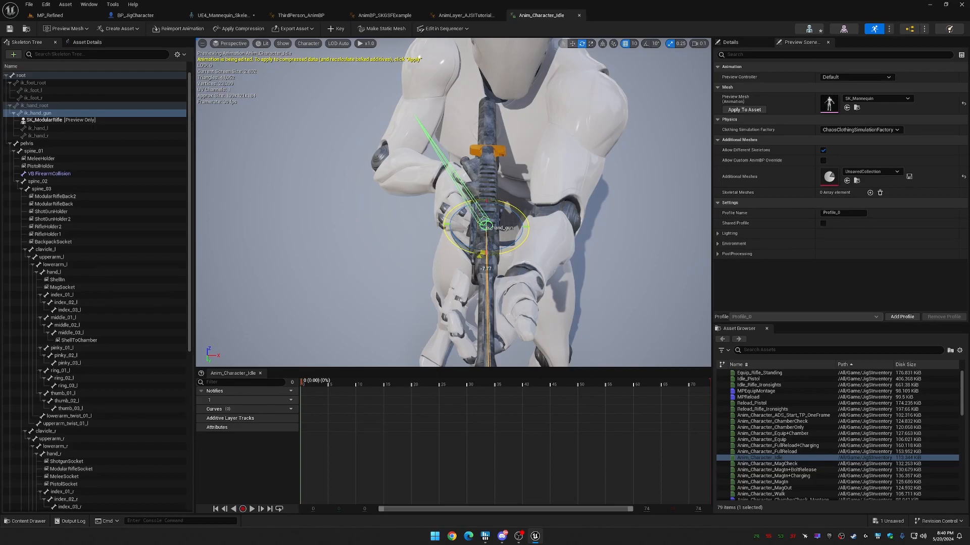
pyautogui.moveTo(498, 249); pyautogui.dragTo(497, 250)
# Nudge ik_hand_gun's position and fine-tune its rotation so the rifle sits centred between both hands from the side and front.
pyautogui.press('a')
pyautogui.moveTo(497, 250); pyautogui.dragTo(669, 174, button='right')
pyautogui.press('s')
pyautogui.moveTo(483, 155); pyautogui.dragTo(524, 187)
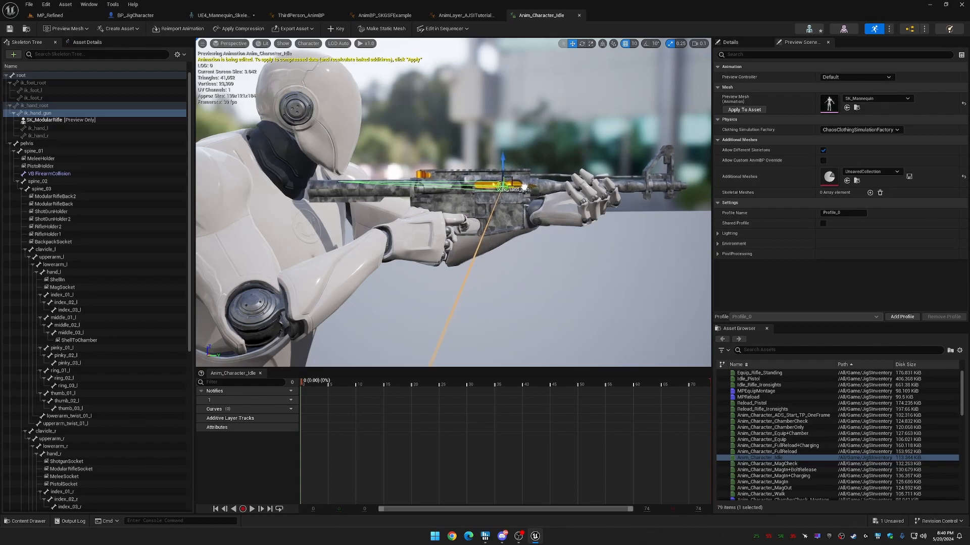
pyautogui.scroll(-4, 544, 292)
pyautogui.keyDown('alt'); pyautogui.moveTo(544, 292); pyautogui.dragTo(399, 349); pyautogui.keyUp('alt')
pyautogui.moveTo(505, 252); pyautogui.dragTo(672, 248, button='right')
pyautogui.moveTo(505, 227); pyautogui.dragTo(344, 303, button='right')
pyautogui.moveTo(513, 246); pyautogui.dragTo(487, 245, button='right')
pyautogui.moveTo(512, 226); pyautogui.dragTo(508, 268)
pyautogui.press('e')
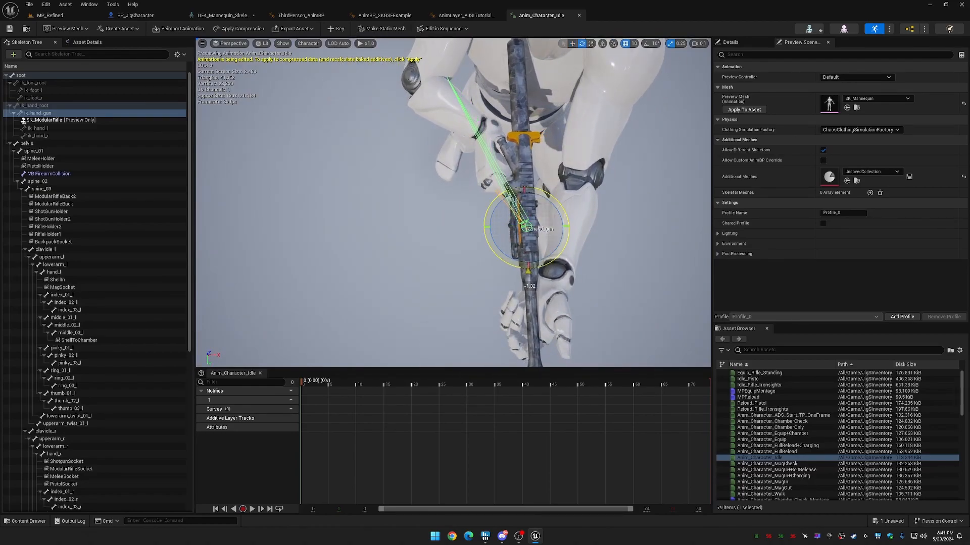
# Turn rotation snapping back on and key the adjusted ik_hand_gun pose at frame 0 of Anim_Character_Idle.
pyautogui.click(648, 44)
pyautogui.moveTo(581, 167); pyautogui.dragTo(667, 117, button='right')
pyautogui.moveTo(563, 306); pyautogui.dragTo(562, 307, button='right')
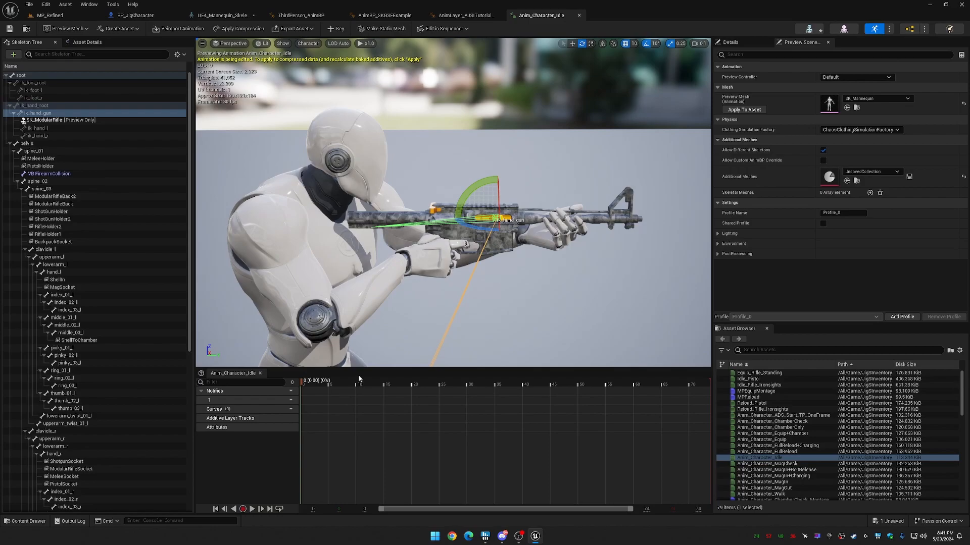
pyautogui.click(335, 29)
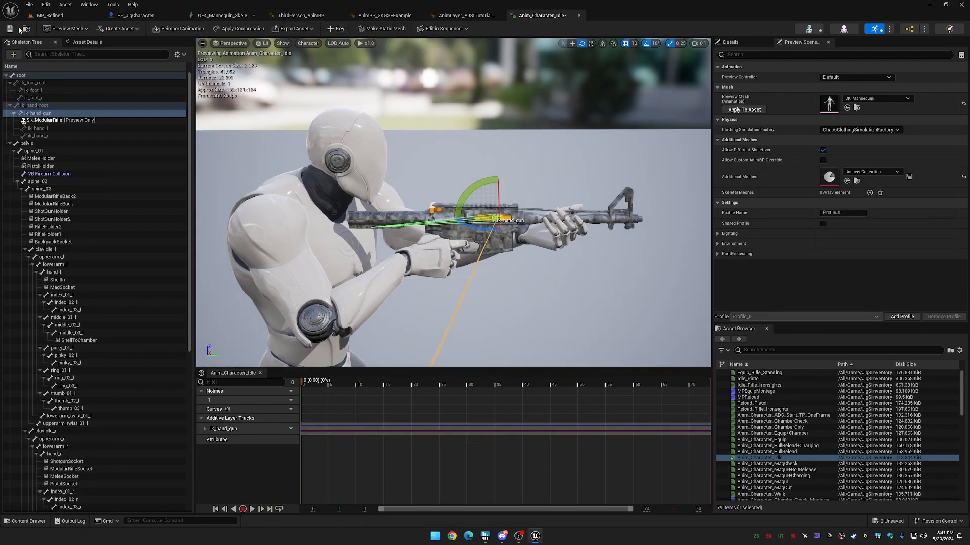
# Save Anim_Character_Idle and all remaining modified assets, and return to the MP_Refined level.
pyautogui.click(49, 15)
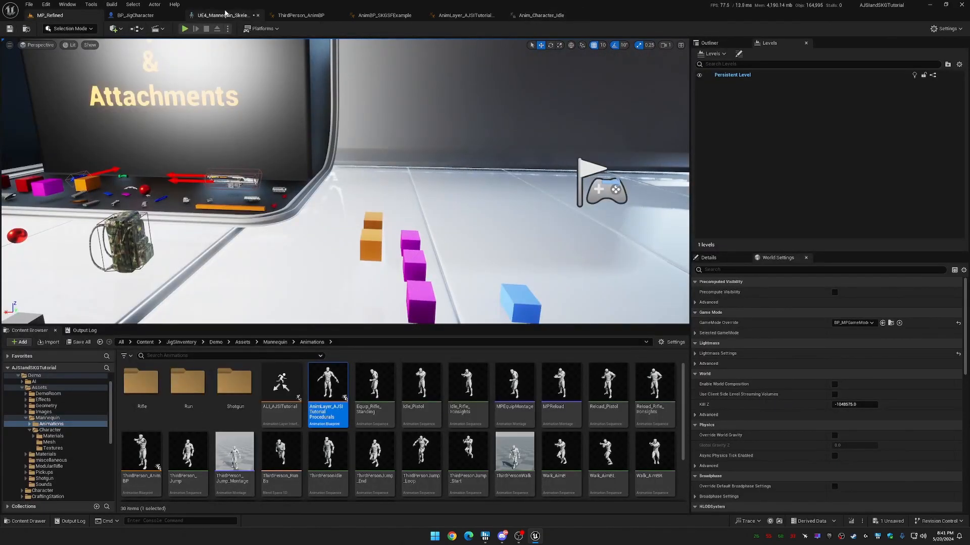
pyautogui.click(135, 16)
pyautogui.click(10, 29)
pyautogui.click(50, 16)
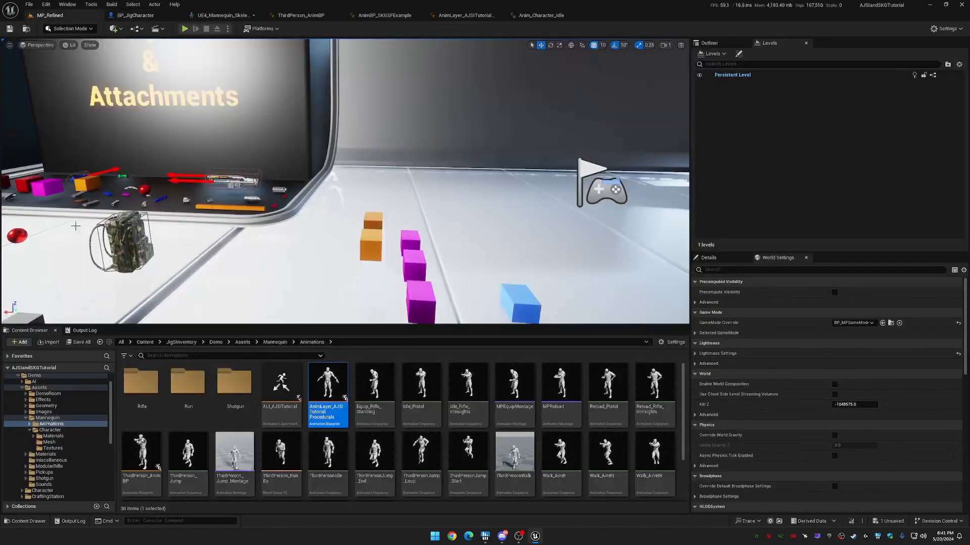
pyautogui.click(77, 343)
pyautogui.click(528, 352)
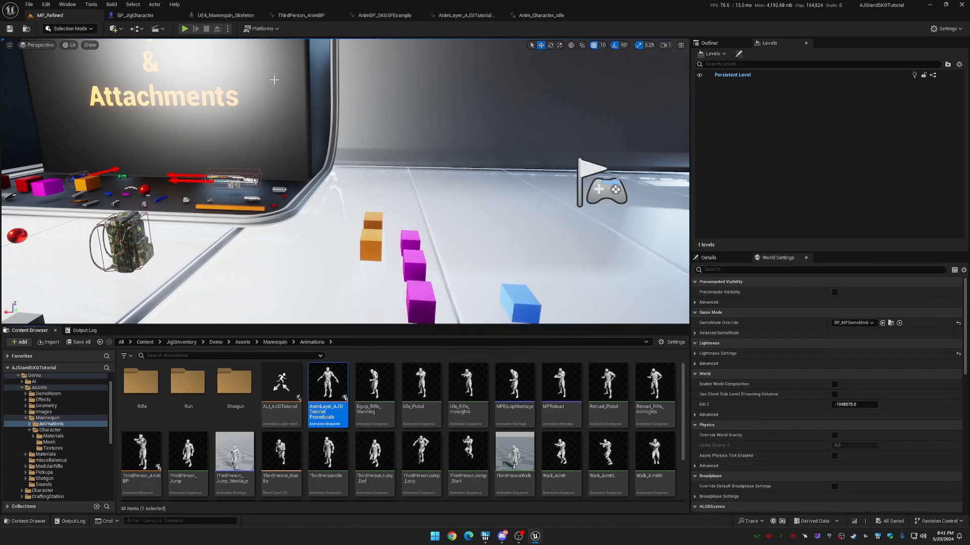
# Play-test MP_Refined with the rifle equipped to check how it sits in the hands, and stop the session.
pyautogui.click(184, 29)
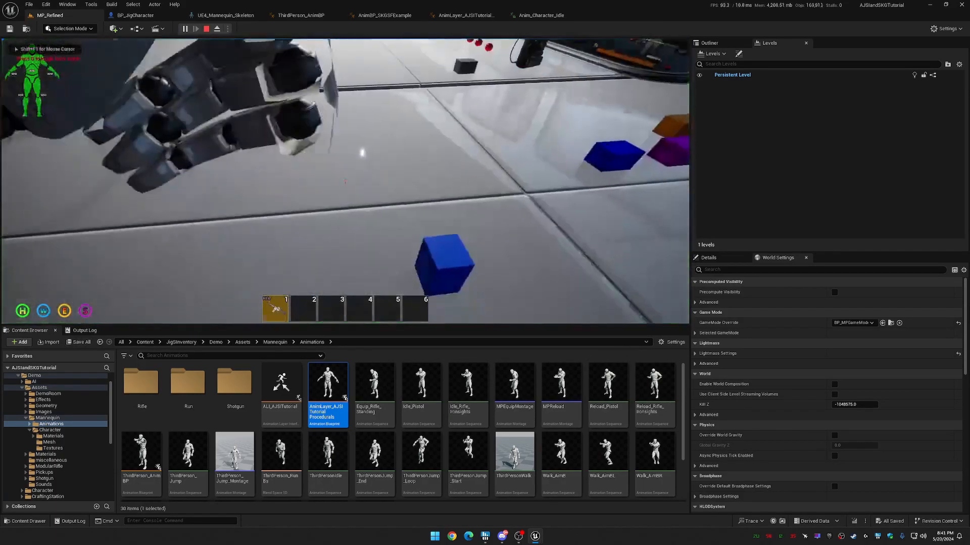
pyautogui.press('w')
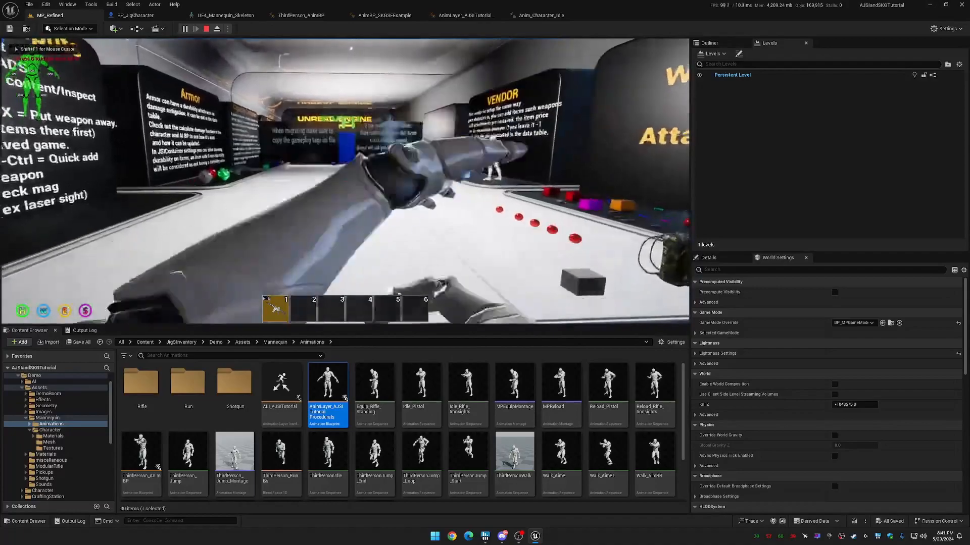
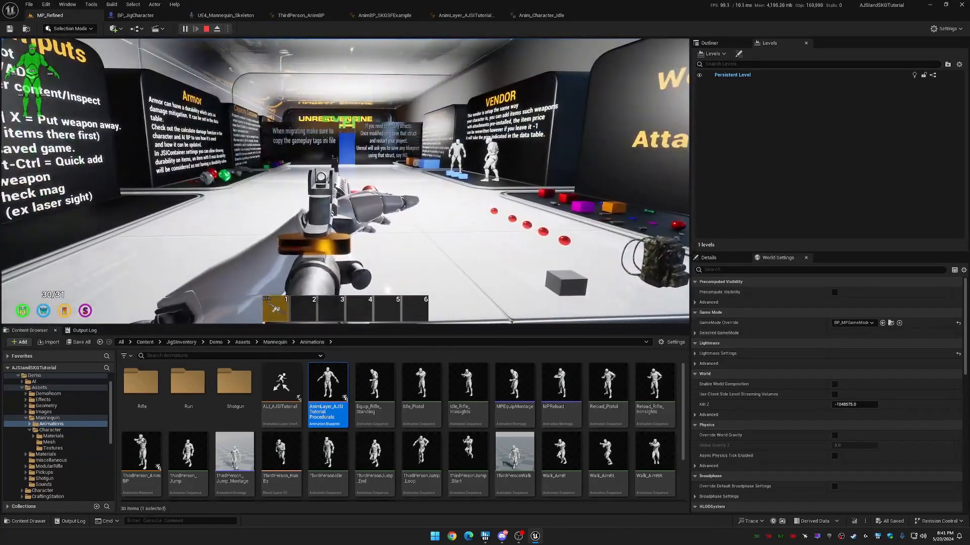
pyautogui.press('Escape')
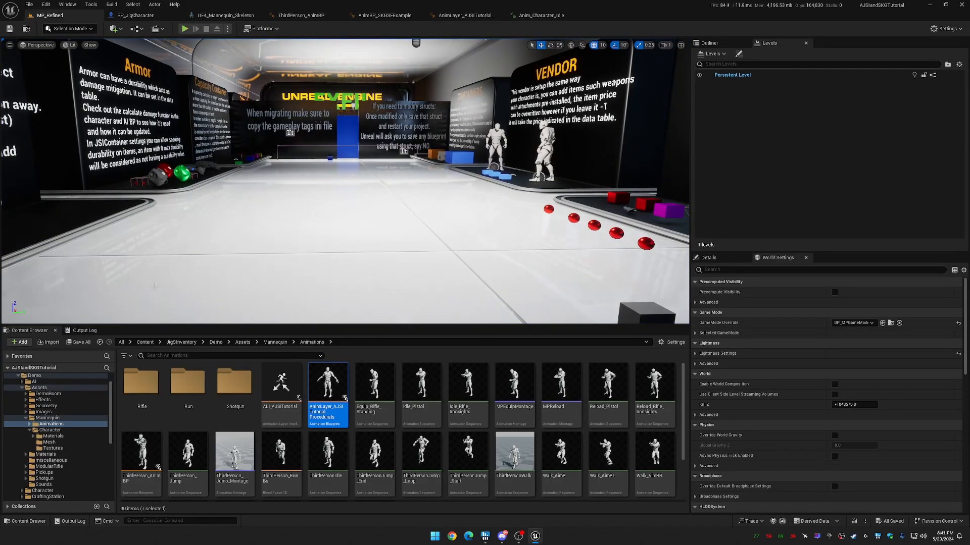
pyautogui.click(36, 376)
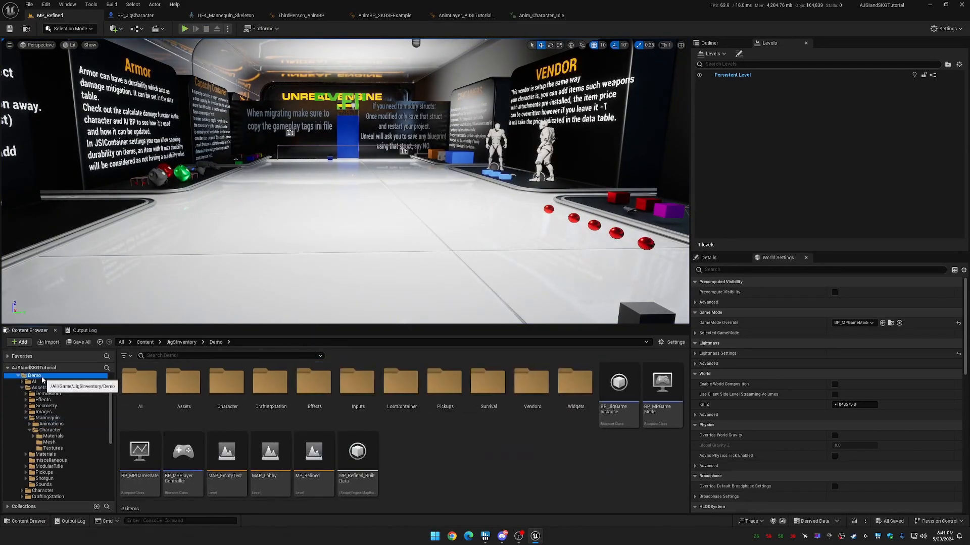
pyautogui.click(454, 392)
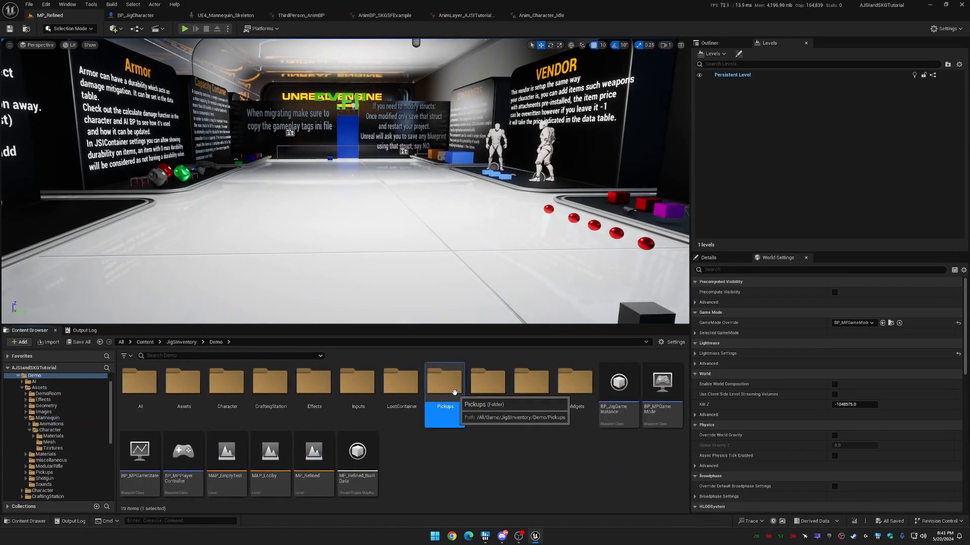
pyautogui.doubleClick(454, 392)
pyautogui.doubleClick(272, 389)
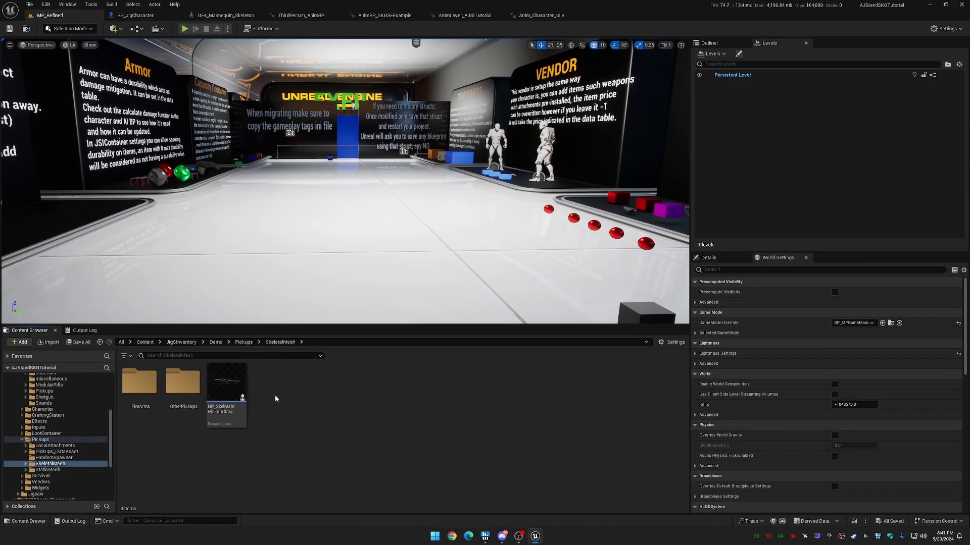
pyautogui.doubleClick(140, 385)
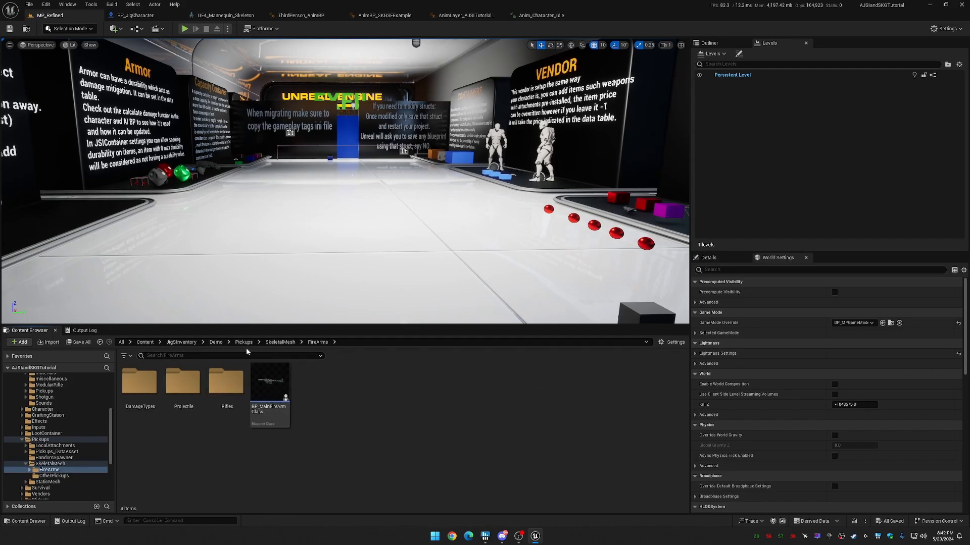
# Open the JigDA_ModularRifle data asset from the Demo/Pickups/Pickups_DataAsset/Weapons folder.
pyautogui.click(214, 343)
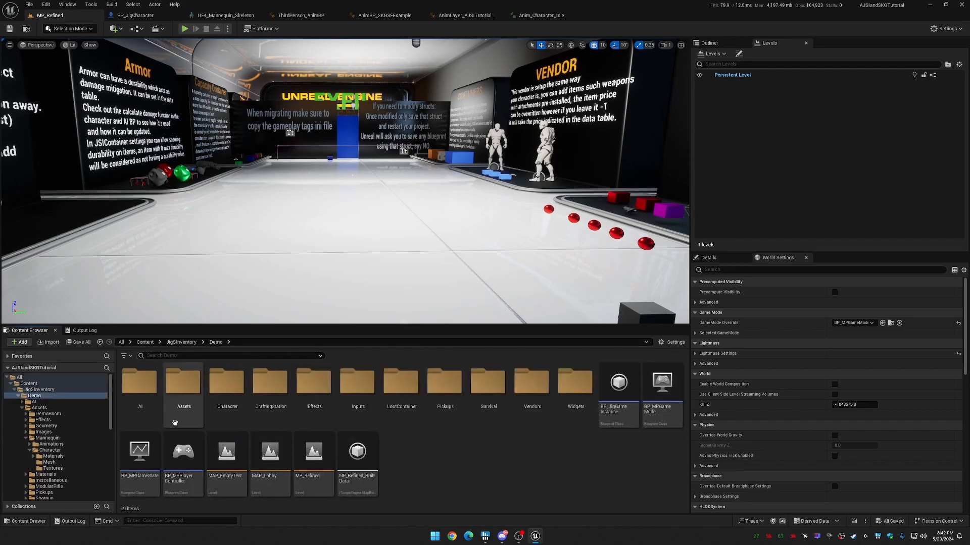
pyautogui.doubleClick(443, 391)
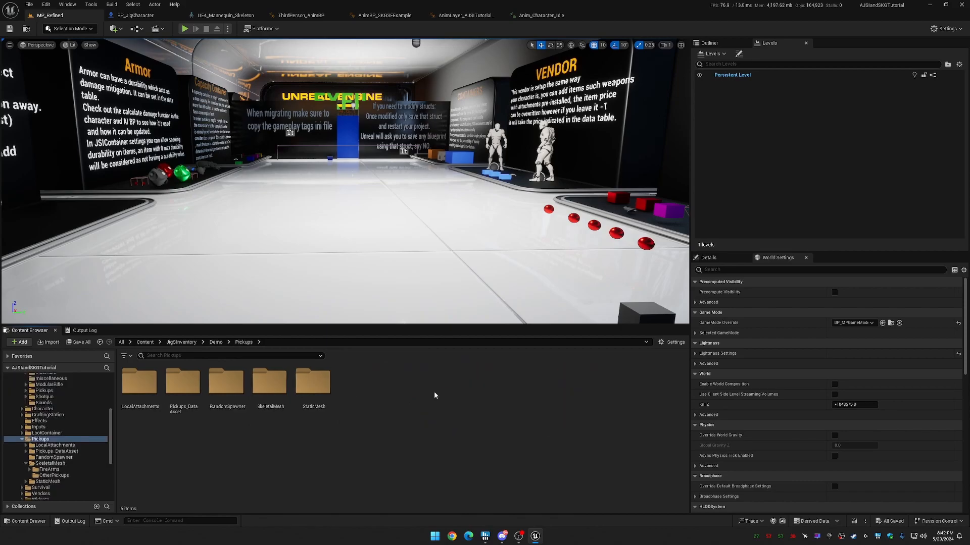
pyautogui.doubleClick(193, 391)
pyautogui.doubleClick(314, 386)
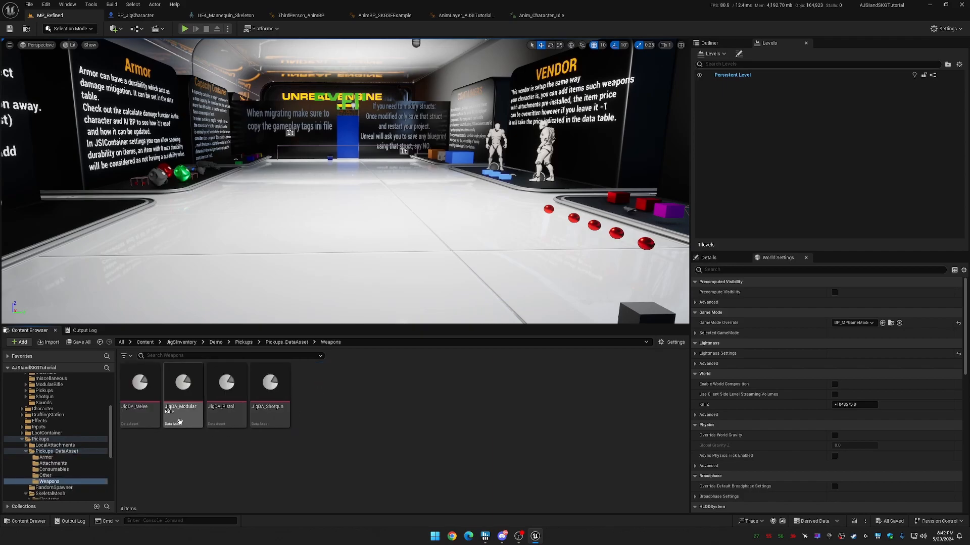
pyautogui.doubleClick(187, 409)
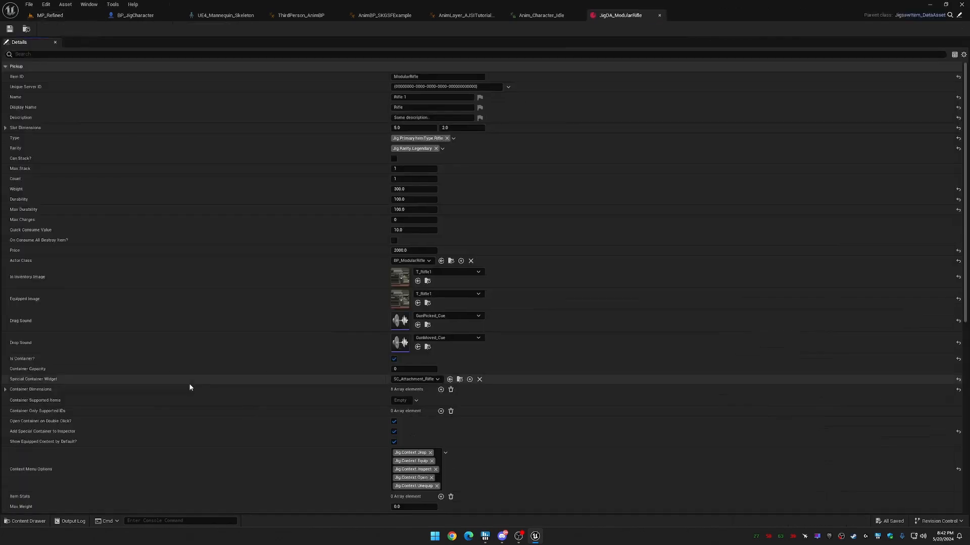
# Set the modular rifle's Equip Socket to ik_hand_gun and save the data asset.
pyautogui.scroll(-9, 449, 390)
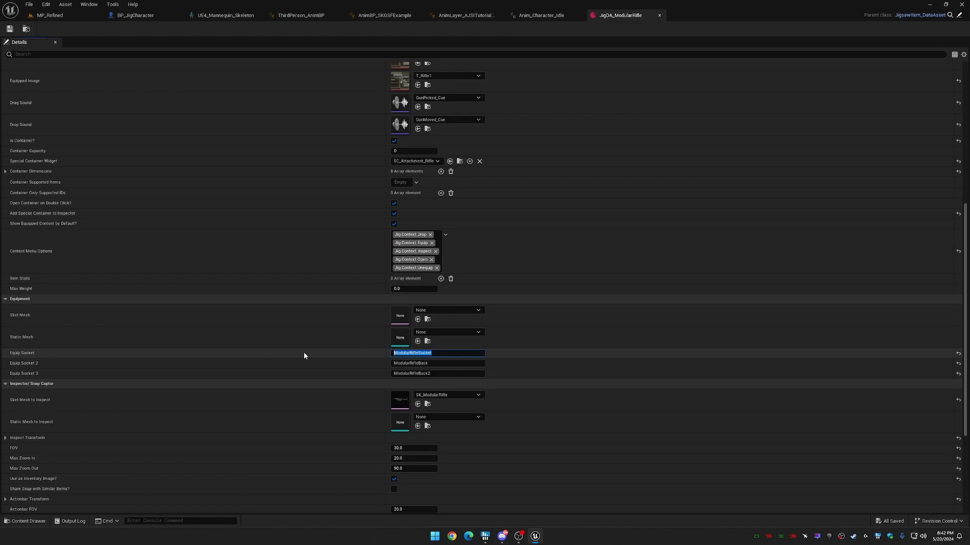
pyautogui.press('BackSpace')
pyautogui.write('ik_hand_gun')
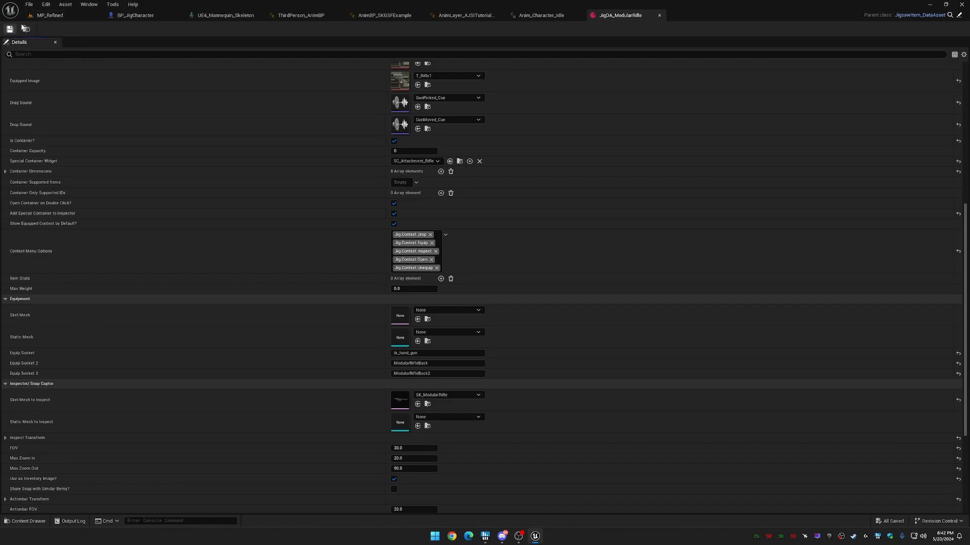
# Play-test MP_Refined again, moving around with the rifle equipped to check its new socket attachment, and stop the session.
pyautogui.click(45, 15)
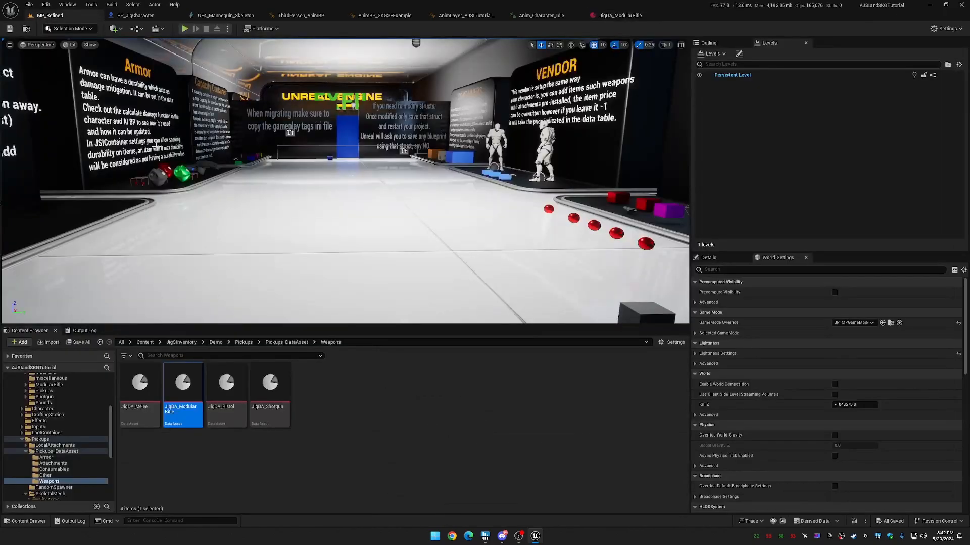
pyautogui.click(185, 28)
pyautogui.press('d')
pyautogui.press('a')
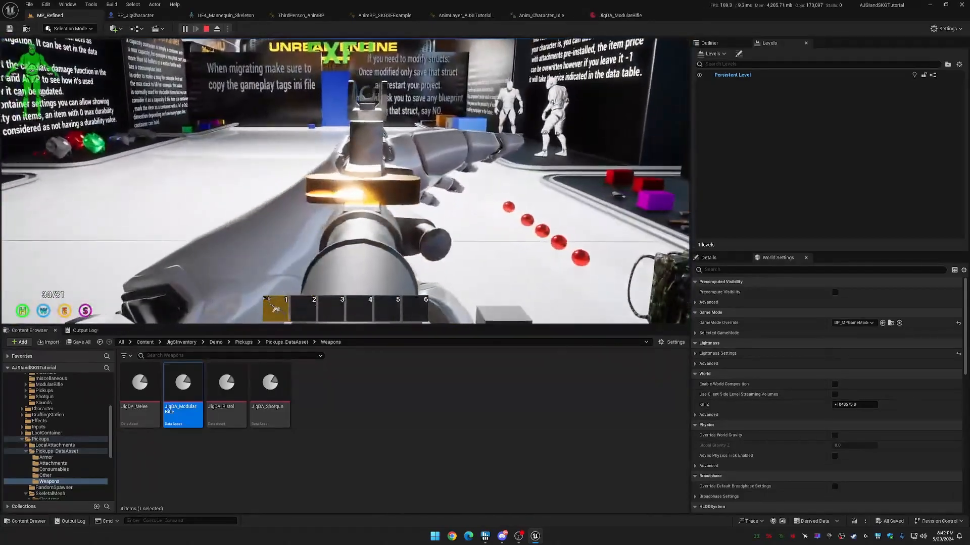
pyautogui.press('w')
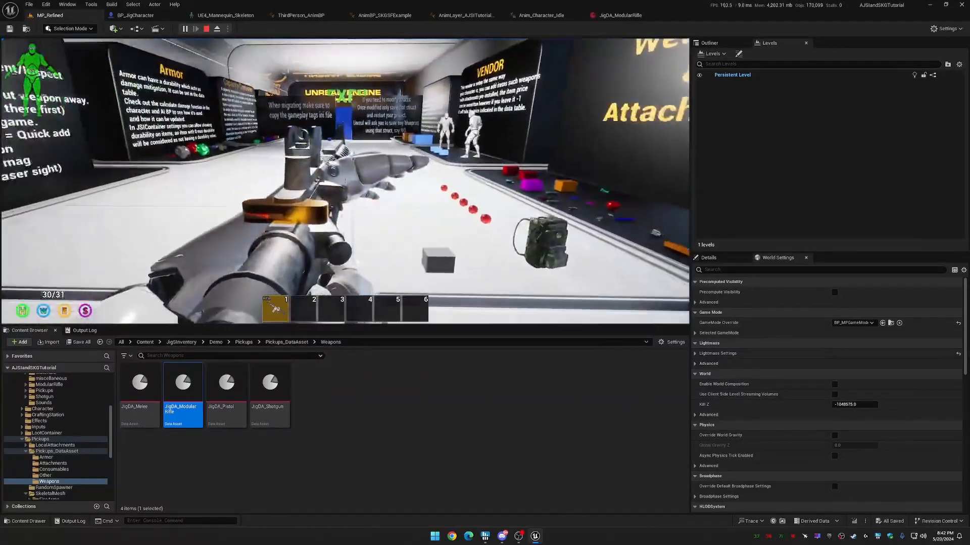
pyautogui.press('Escape')
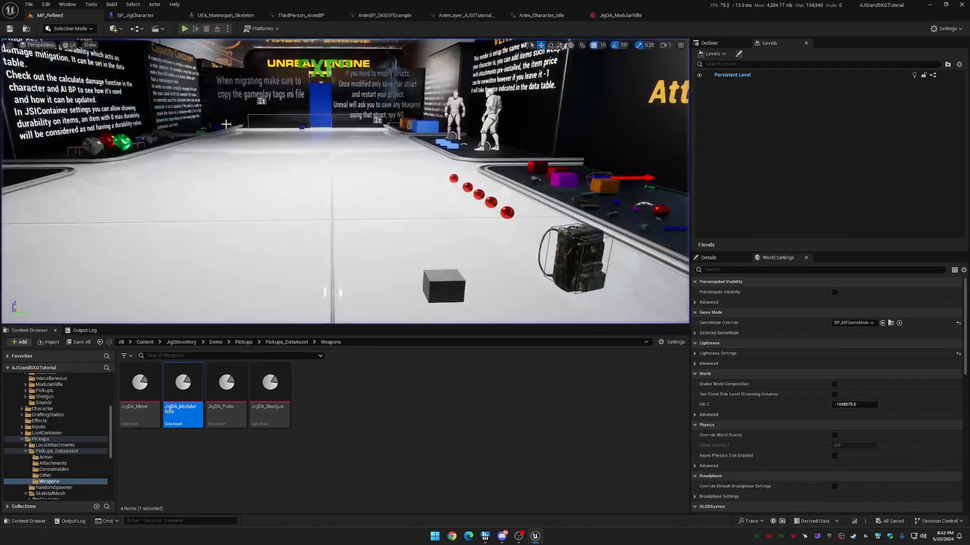
# Open the ANIMATION + Hotbar collapsed graph from BP_JigCharacter's Event Graph.
pyautogui.click(149, 19)
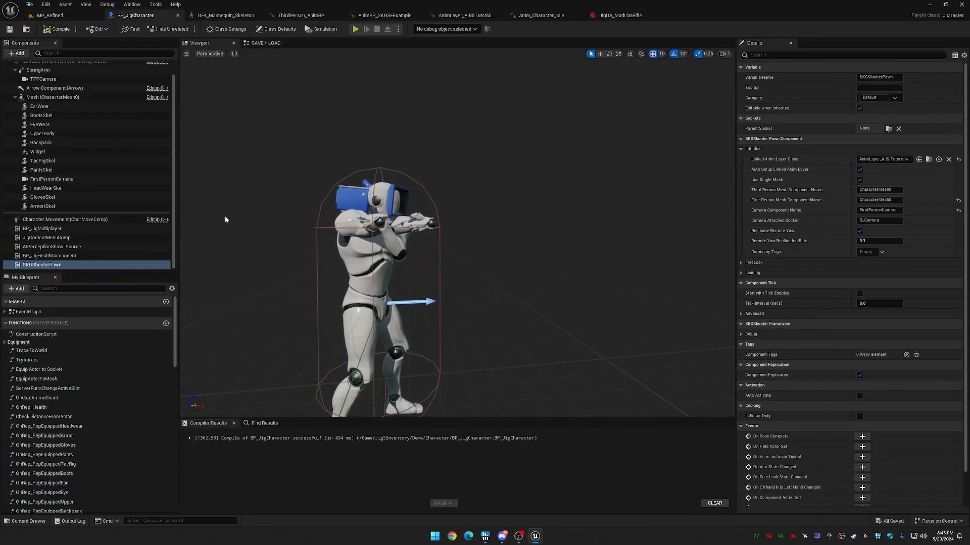
pyautogui.moveTo(476, 194)
pyautogui.mouseDown(button='right')
pyautogui.moveTo(476, 205)
pyautogui.moveTo(477, 193)
pyautogui.mouseUp(button='right')
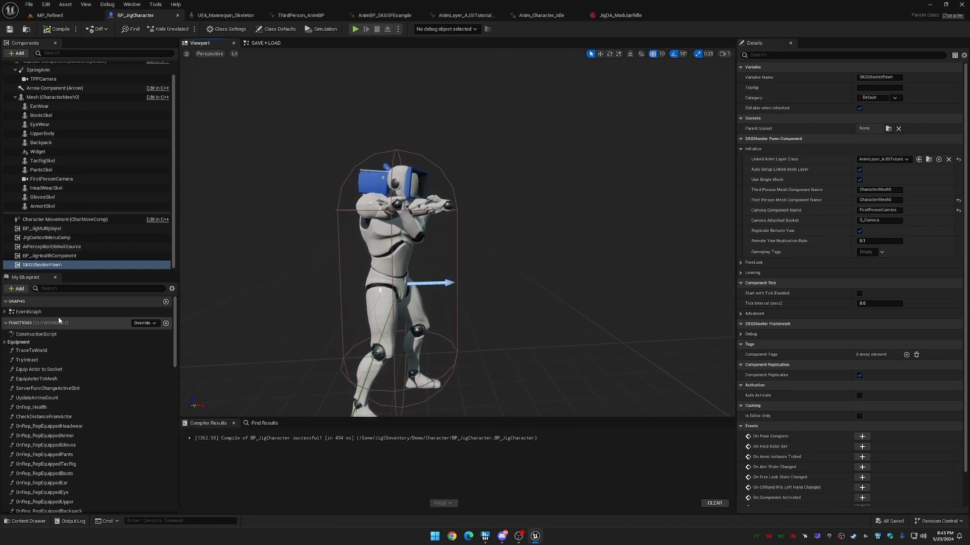
pyautogui.click(265, 43)
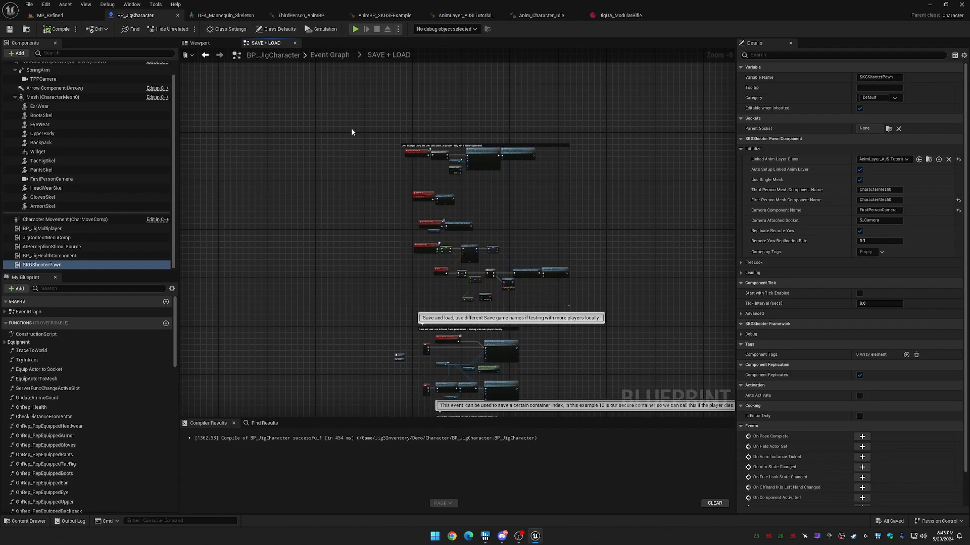
pyautogui.moveTo(352, 132); pyautogui.dragTo(344, 154, button='right')
pyautogui.click(329, 56)
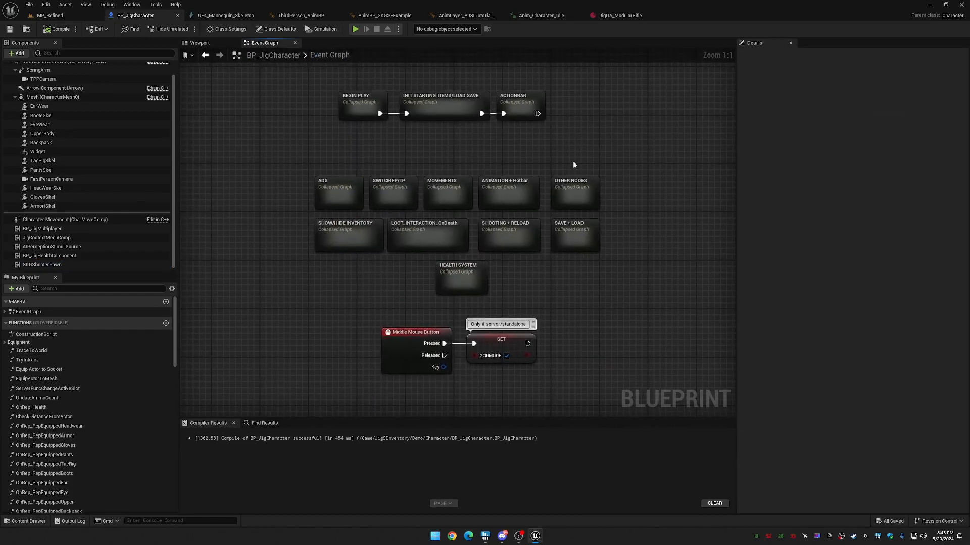
pyautogui.moveTo(493, 156); pyautogui.dragTo(448, 173, button='right')
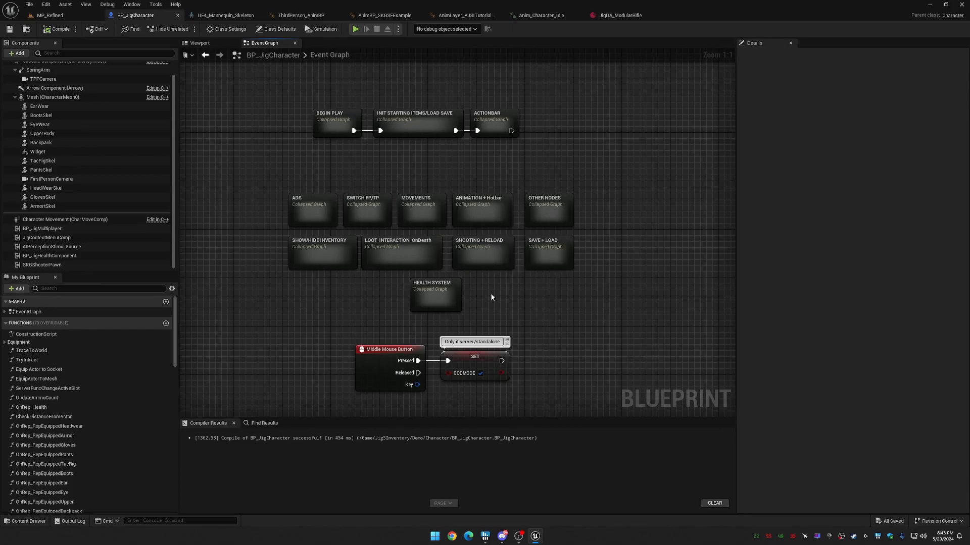
pyautogui.doubleClick(479, 211)
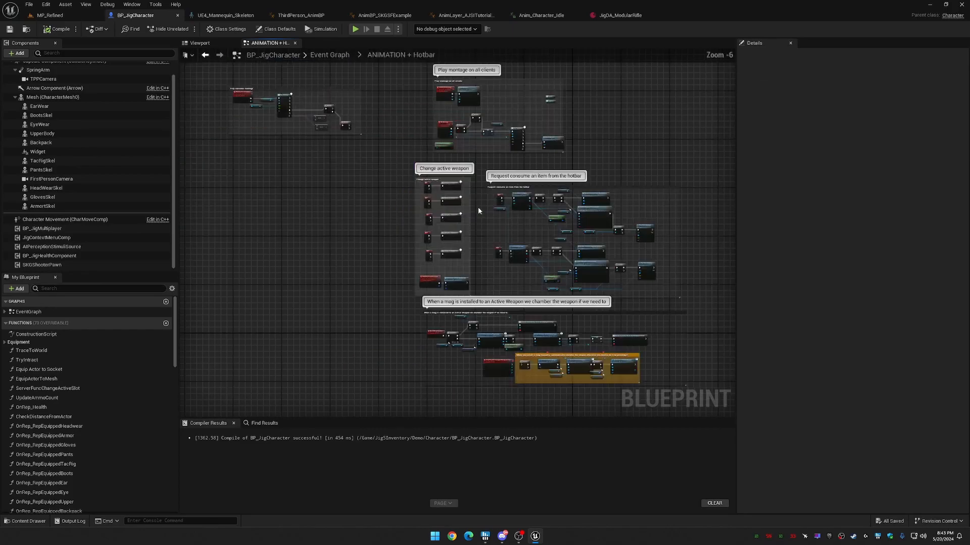
pyautogui.hotkey('alt', 'Left')
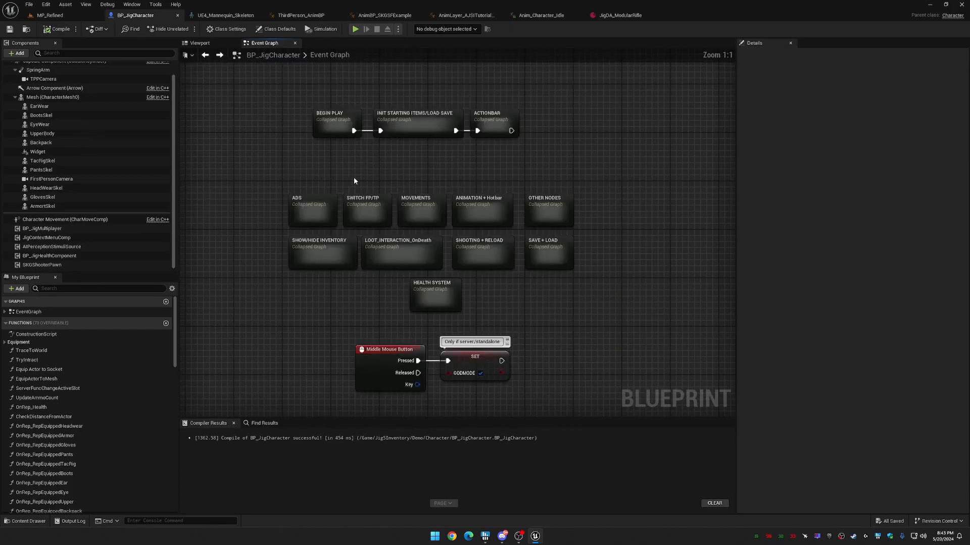
pyautogui.doubleClick(464, 211)
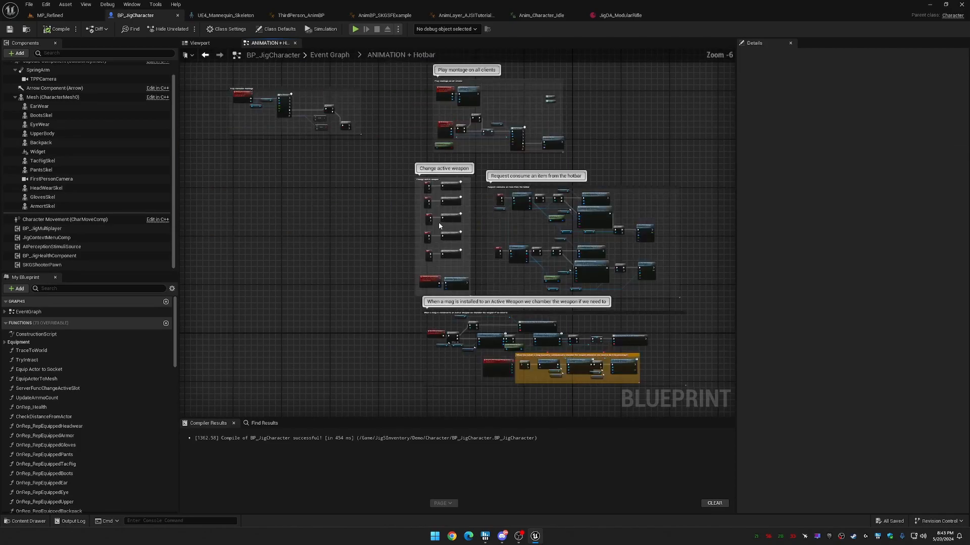
# Open the Server Func Change Active Slot function called by SERVER_ChangeActiveSlot in the Change active weapon section.
pyautogui.moveTo(407, 179); pyautogui.dragTo(319, 225, button='right')
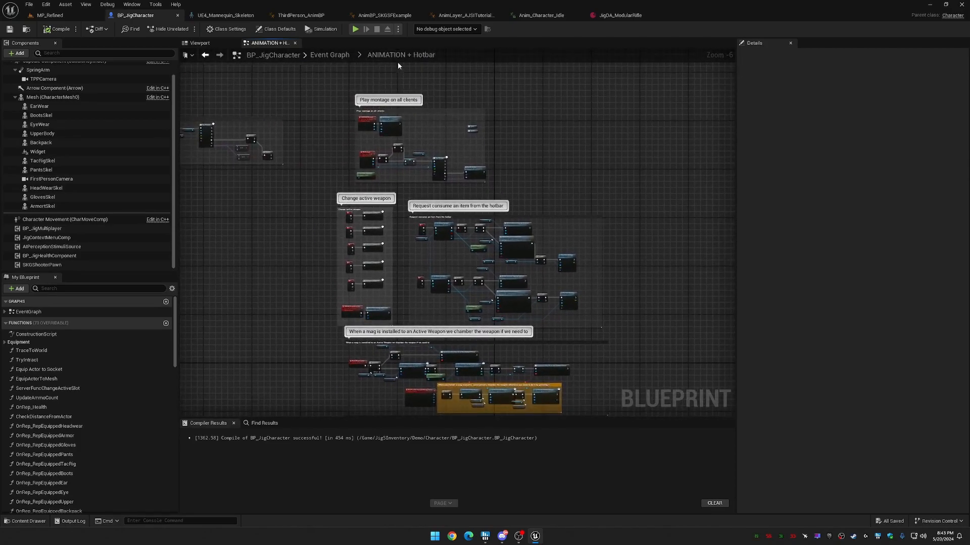
pyautogui.scroll(5, 396, 302)
pyautogui.moveTo(398, 296); pyautogui.dragTo(525, 191, button='right')
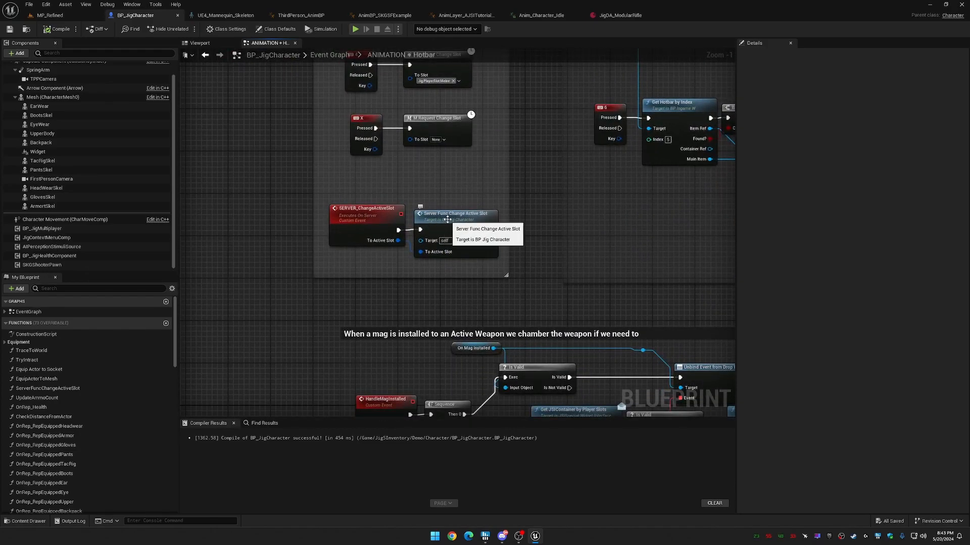
pyautogui.doubleClick(447, 219)
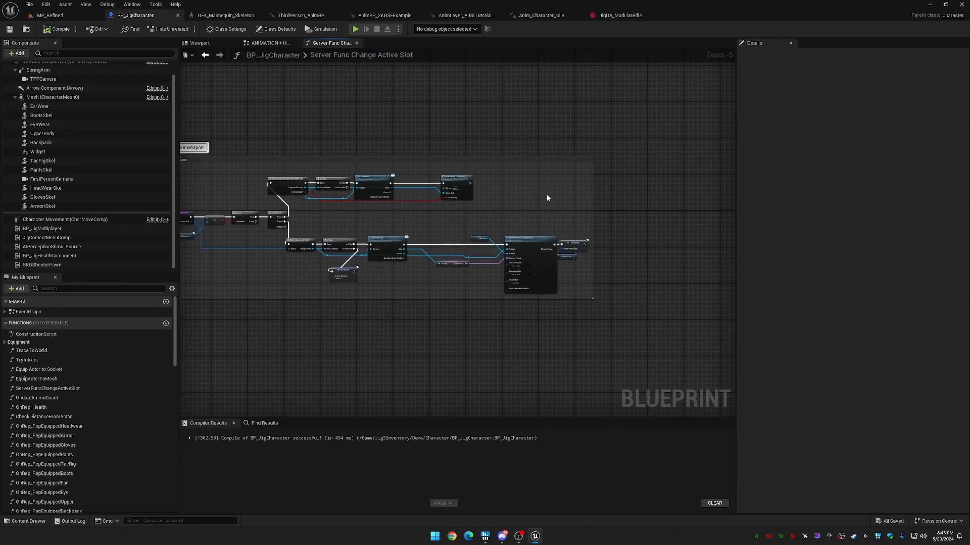
# Widen the comment box and move the final Active Weapon setter with its To Active Slot input away from Attach Actor To Component.
pyautogui.moveTo(514, 207); pyautogui.dragTo(442, 204, button='right')
pyautogui.scroll(3, 464, 204)
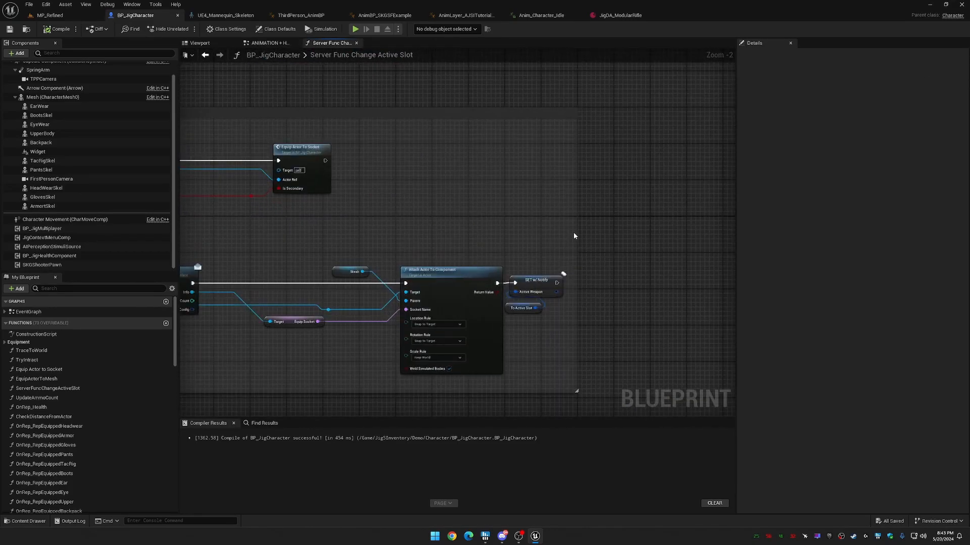
pyautogui.moveTo(577, 233); pyautogui.dragTo(748, 240)
pyautogui.moveTo(635, 250); pyautogui.dragTo(476, 223, button='right')
pyautogui.moveTo(413, 308); pyautogui.dragTo(412, 305)
pyautogui.moveTo(382, 250); pyautogui.dragTo(551, 250)
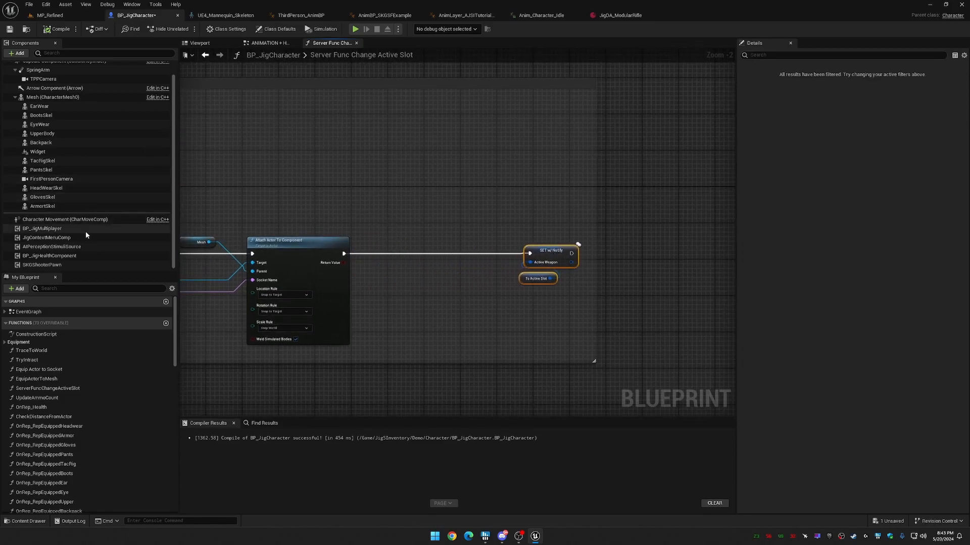
# Add a Set Held Actor node from the SKGShooterPawn component and wire it between Attach Actor To Component and the Active Weapon setter.
pyautogui.moveTo(42, 264); pyautogui.dragTo(419, 289)
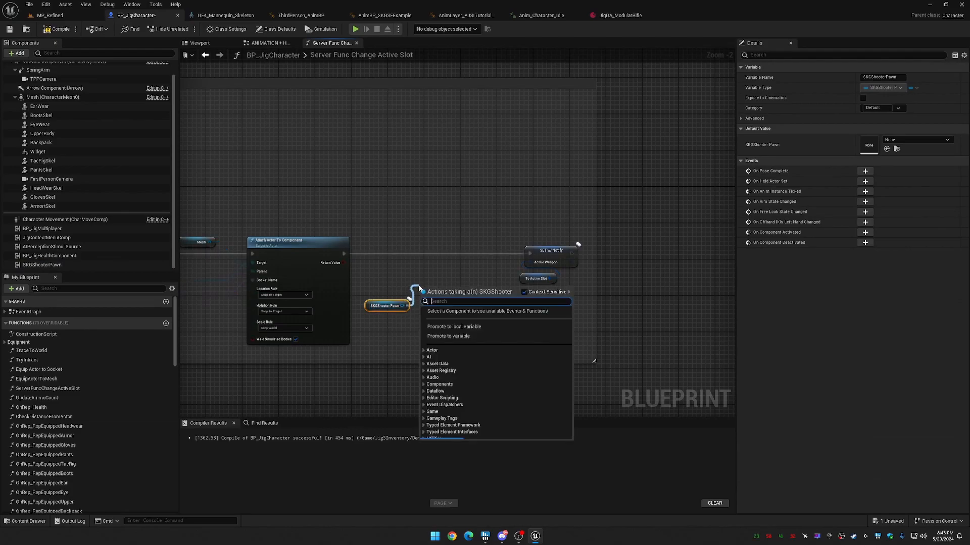
pyautogui.write('set hel')
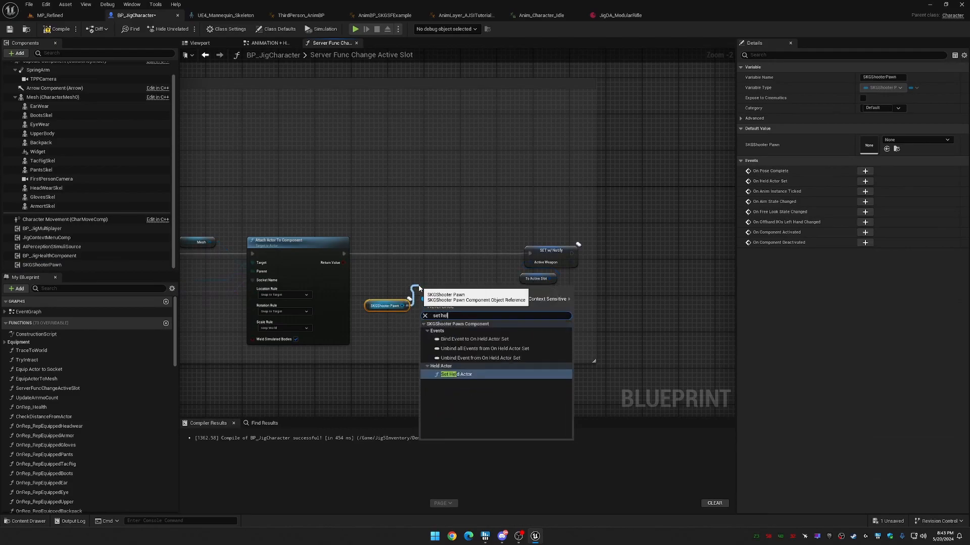
pyautogui.click(456, 374)
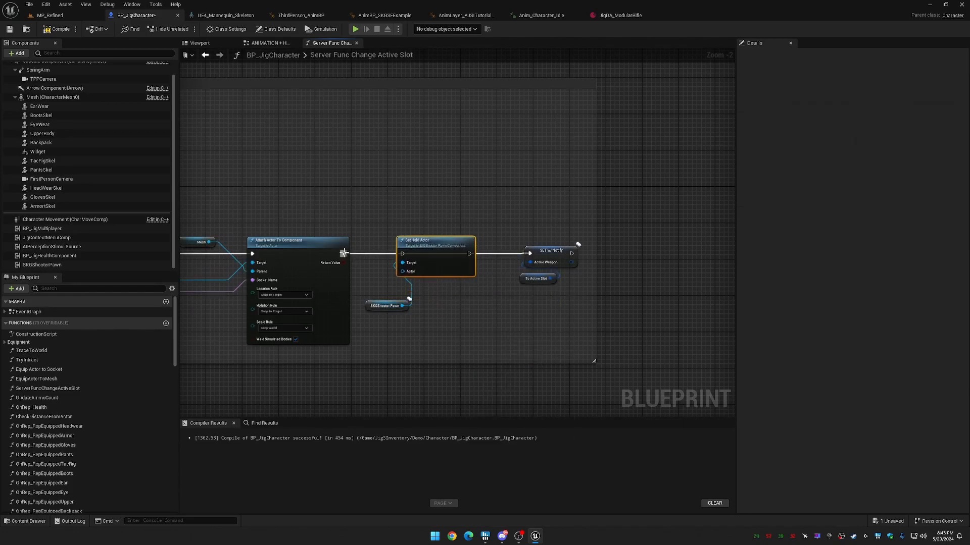
pyautogui.moveTo(402, 258); pyautogui.dragTo(403, 255)
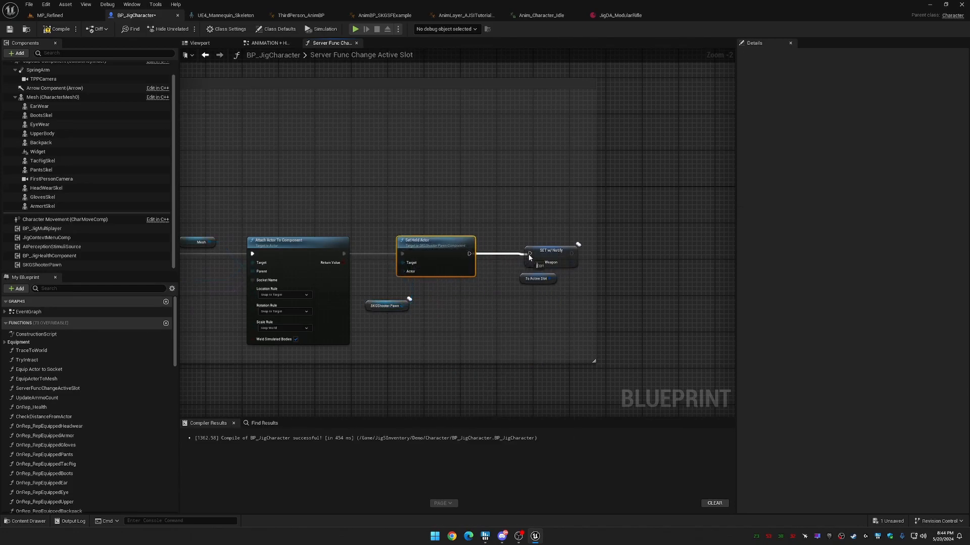
# Connect the weapon reference to Set Held Actor's Actor input, then compile and save the blueprint.
pyautogui.moveTo(495, 328); pyautogui.dragTo(615, 288, button='right')
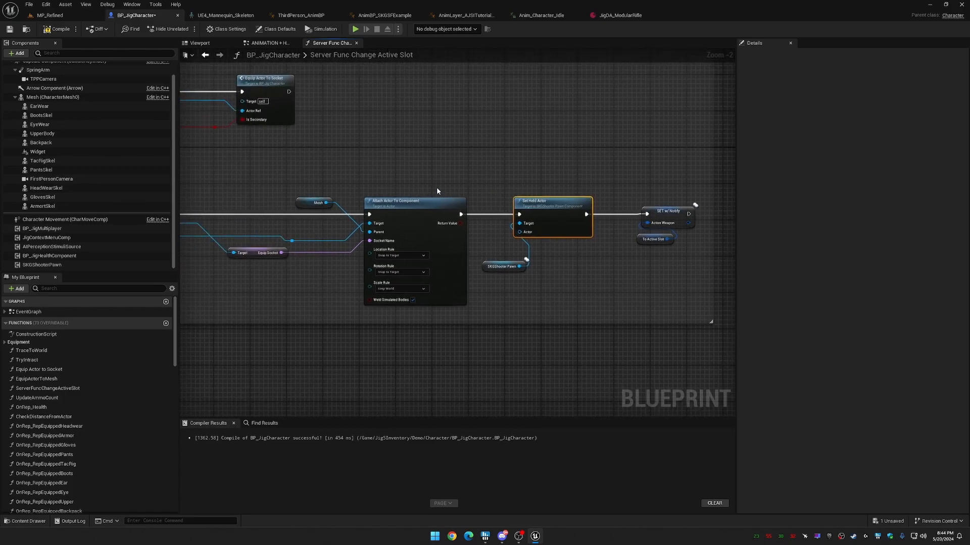
pyautogui.moveTo(409, 158); pyautogui.dragTo(479, 147, button='right')
pyautogui.moveTo(658, 146); pyautogui.dragTo(611, 142, button='right')
pyautogui.moveTo(244, 281); pyautogui.dragTo(320, 282, button='right')
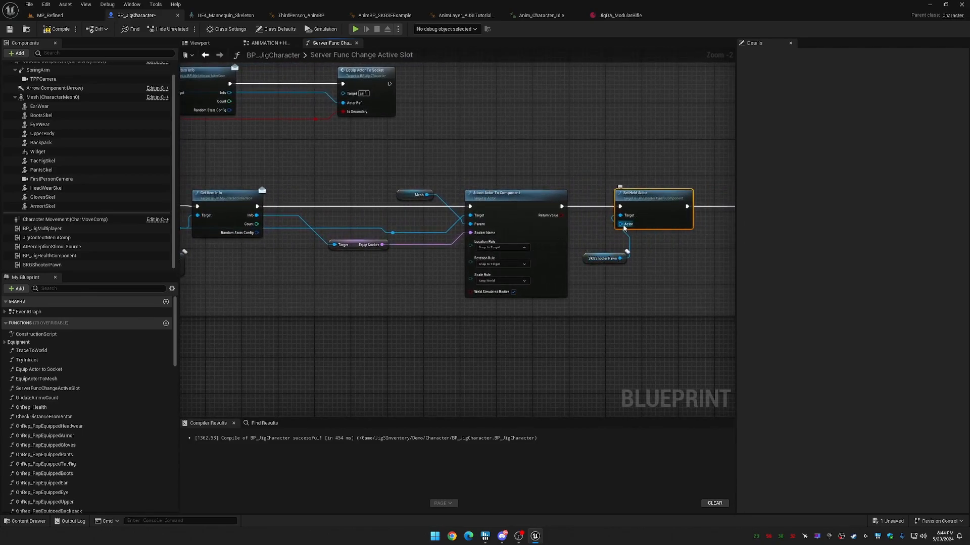
pyautogui.moveTo(246, 243); pyautogui.dragTo(297, 251, button='right')
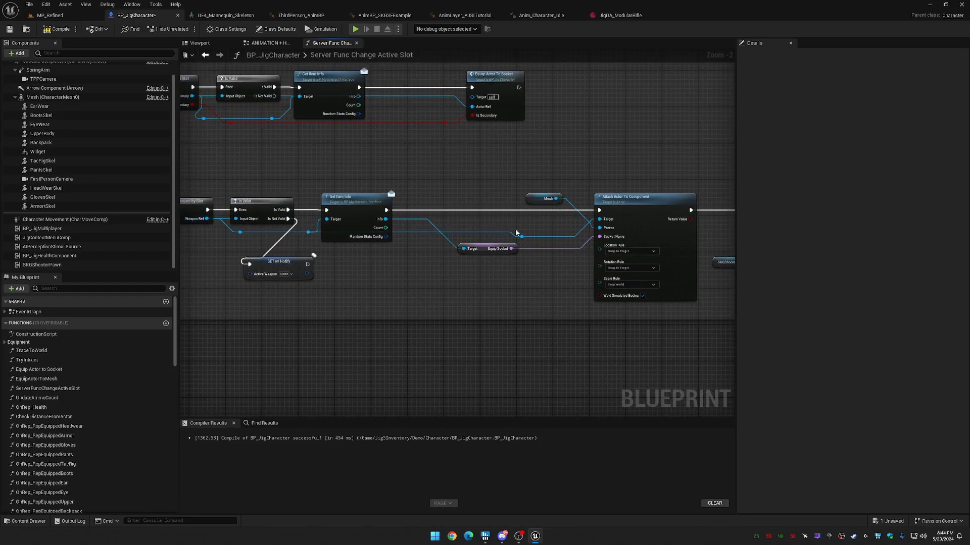
pyautogui.moveTo(521, 236); pyautogui.dragTo(586, 229)
pyautogui.click(57, 29)
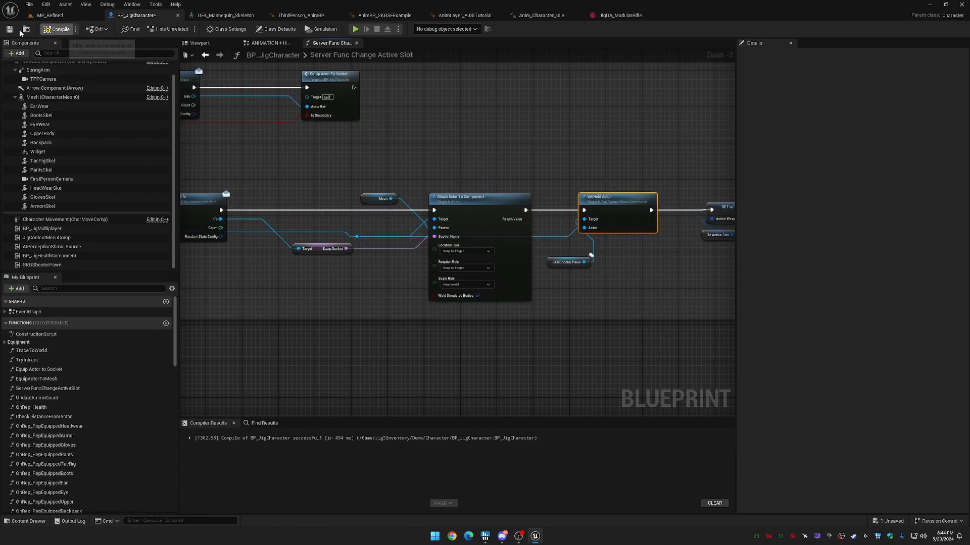
pyautogui.click(9, 29)
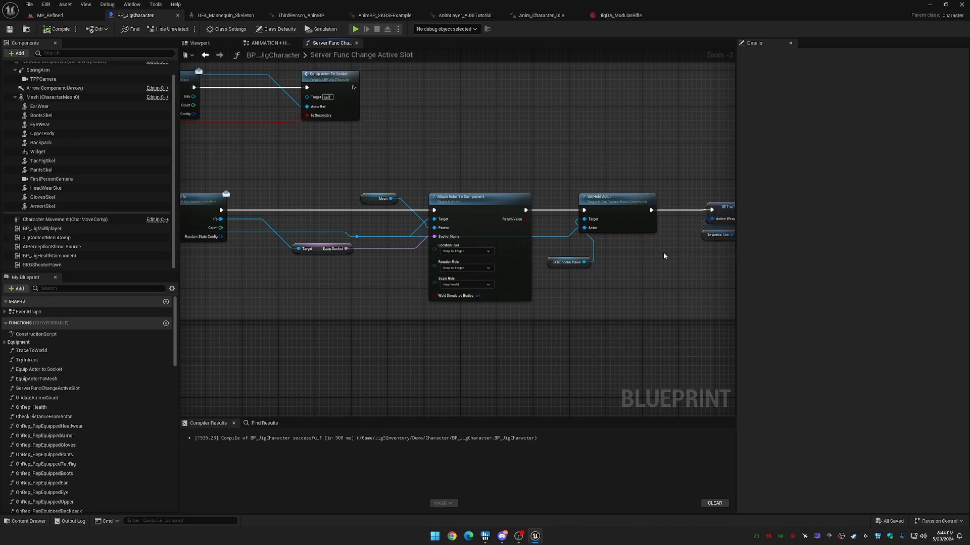
# Move the Active Weapon setter on the Is Not Valid path further along the graph to make room for another node.
pyautogui.moveTo(663, 256); pyautogui.dragTo(612, 256, button='right')
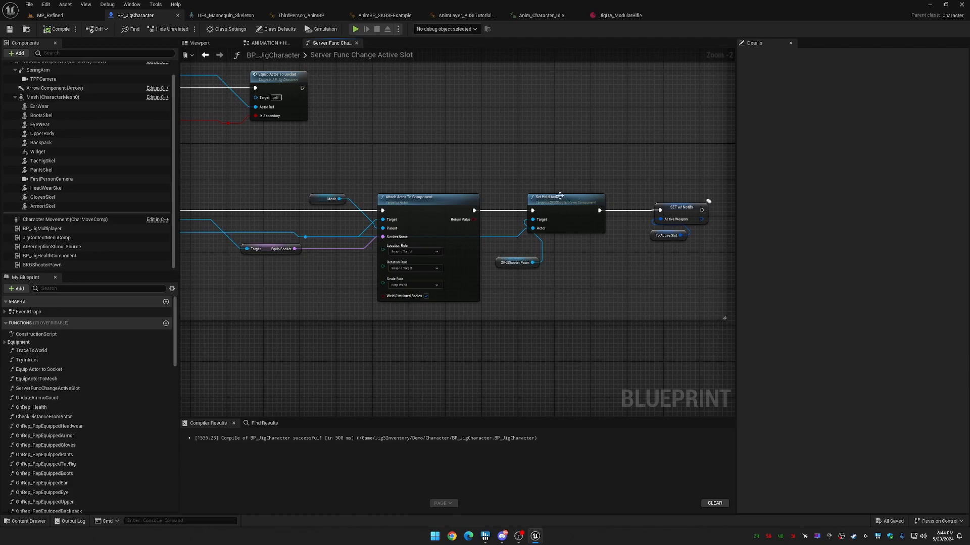
pyautogui.moveTo(418, 147); pyautogui.dragTo(663, 227, button='right')
pyautogui.moveTo(462, 243); pyautogui.dragTo(196, 171, button='right')
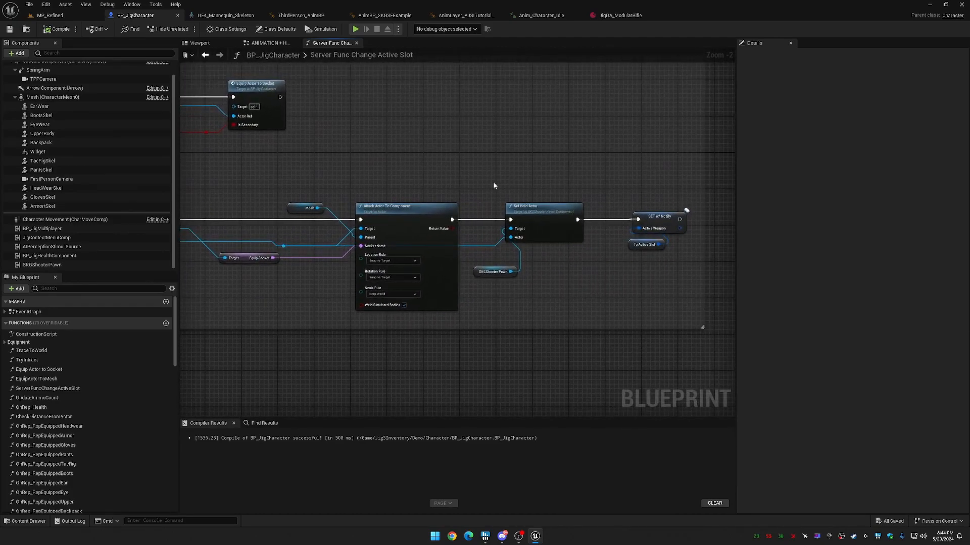
pyautogui.moveTo(507, 186); pyautogui.dragTo(693, 188, button='right')
pyautogui.moveTo(504, 182); pyautogui.dragTo(682, 176, button='right')
pyautogui.moveTo(459, 272); pyautogui.dragTo(672, 286)
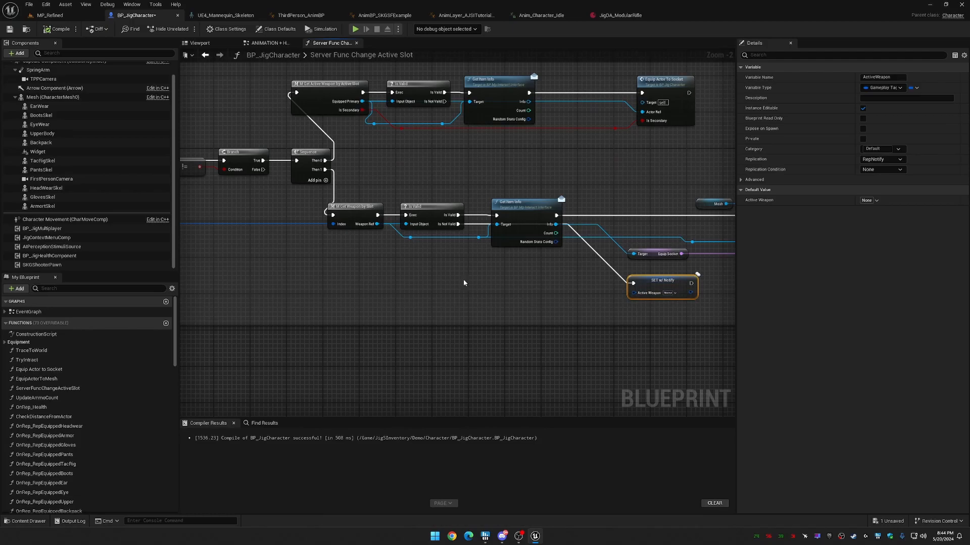
# Add a Clear Held Actor node from SKGShooterPawn and wire it between the Is Not Valid output and the Active Weapon setter.
pyautogui.moveTo(92, 264); pyautogui.dragTo(488, 286)
pyautogui.write('clea')
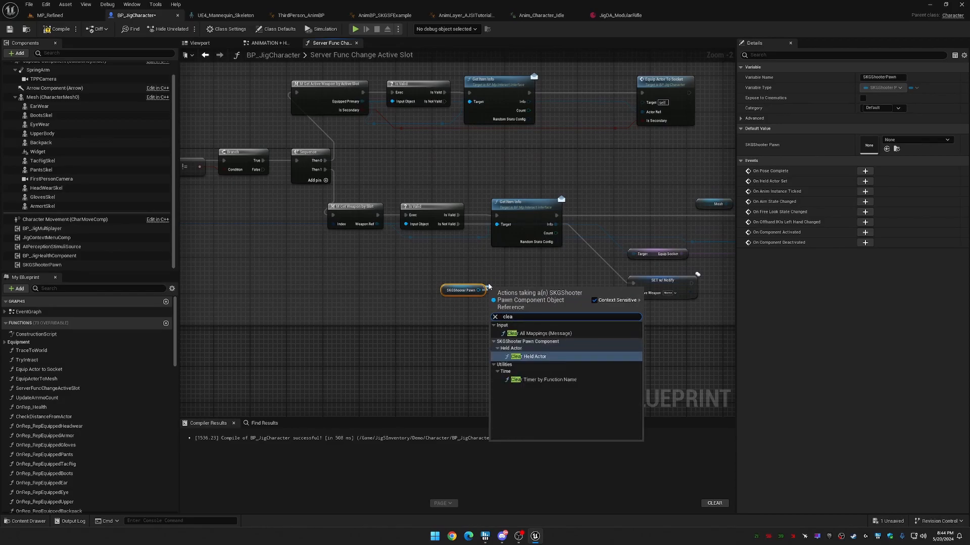
pyautogui.click(538, 356)
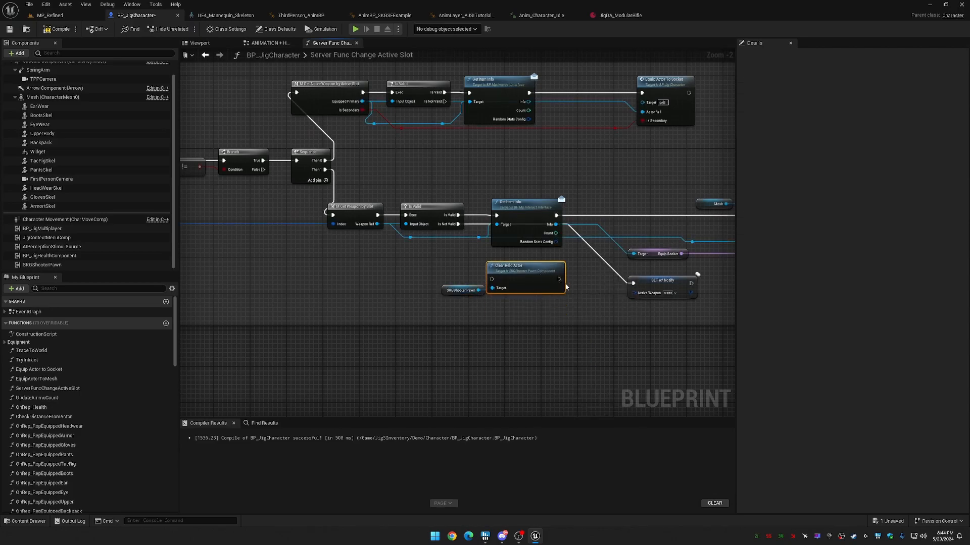
pyautogui.moveTo(558, 279); pyautogui.dragTo(632, 282)
pyautogui.moveTo(458, 224); pyautogui.dragTo(493, 280)
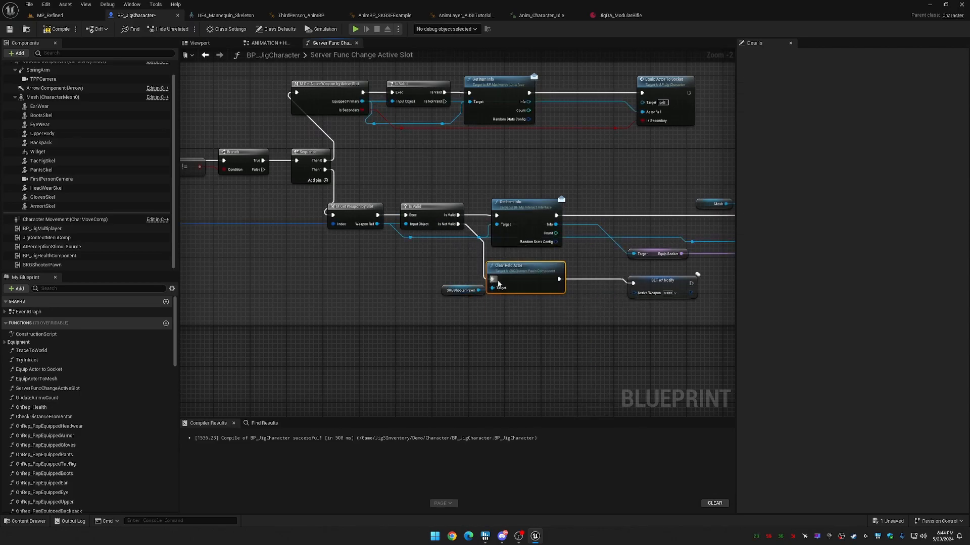
# Tidy the Clear Held Actor, SKGShooterPawn and Active Weapon setter nodes closer together, then compile and save the blueprint.
pyautogui.moveTo(431, 319); pyautogui.dragTo(463, 295)
pyautogui.click(448, 295)
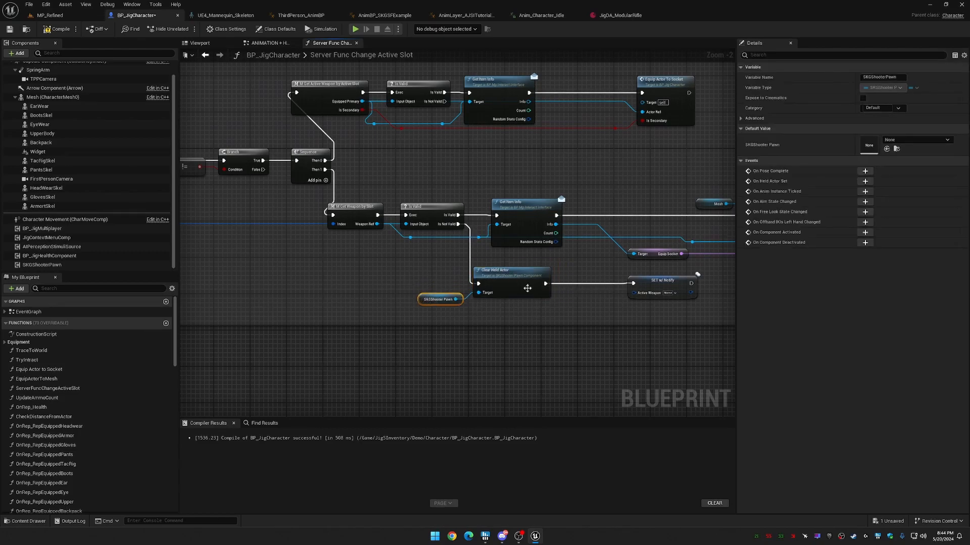
pyautogui.moveTo(667, 286); pyautogui.dragTo(603, 286)
pyautogui.click(53, 31)
pyautogui.click(10, 28)
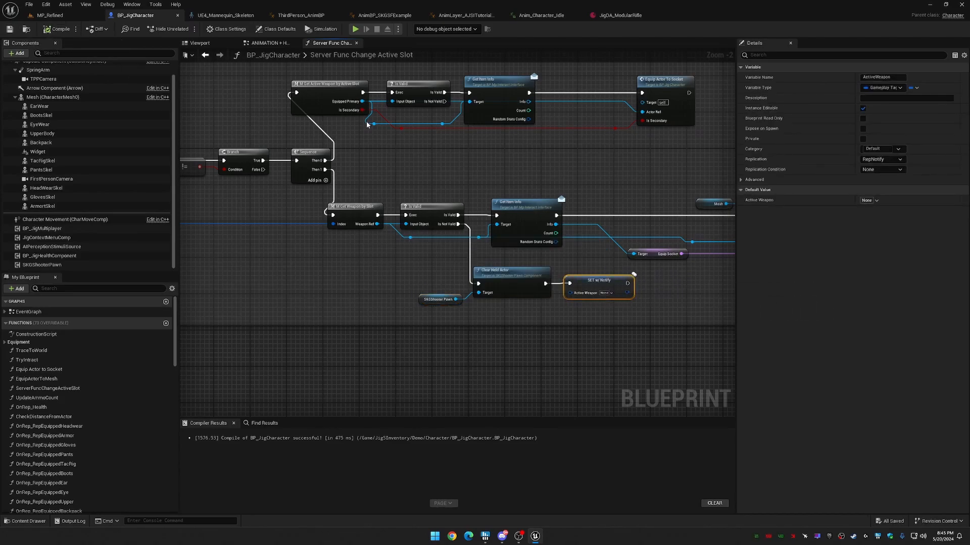
# Open the M Request Change Slot macro from the Change active weapon section of the ANIMATION + Hotbar graph.
pyautogui.click(270, 43)
pyautogui.moveTo(491, 153); pyautogui.dragTo(512, 411, button='right')
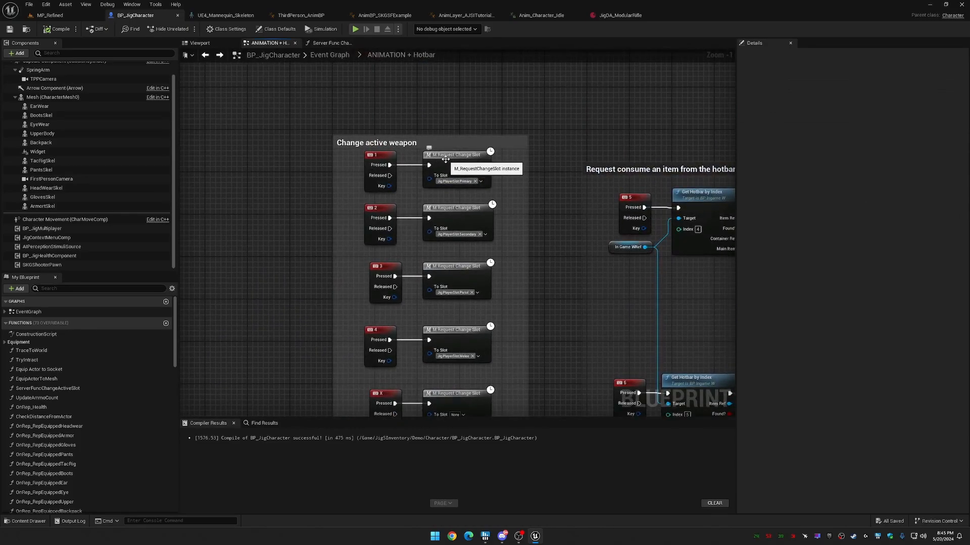
pyautogui.doubleClick(466, 158)
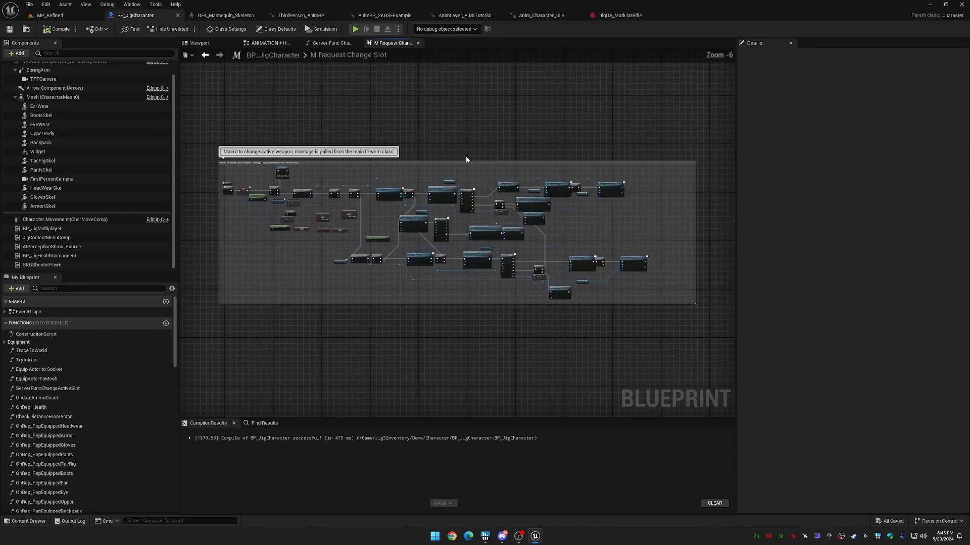
# Widen the macro's comment box and shift the entry and condition nodes through the Branch away from the following Is Valid node.
pyautogui.moveTo(394, 324); pyautogui.dragTo(570, 318, button='right')
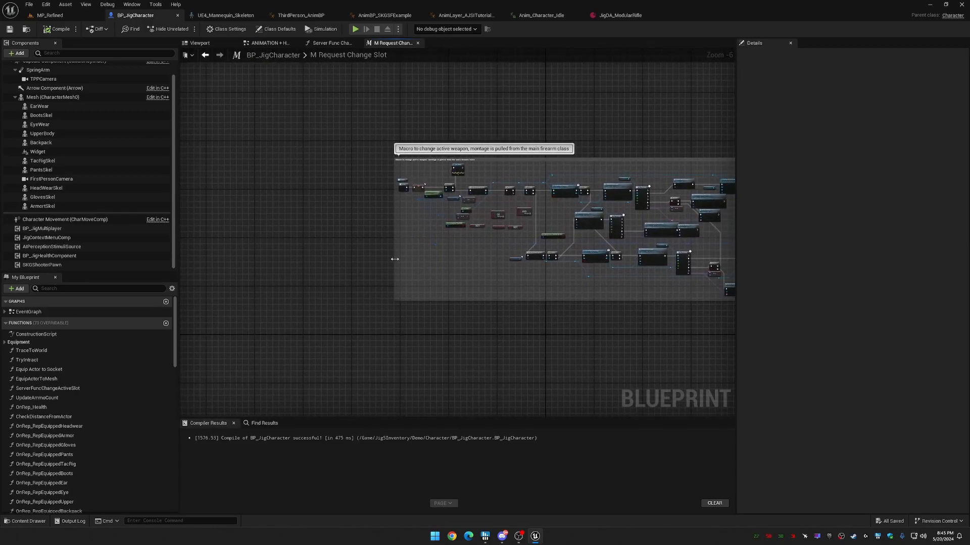
pyautogui.moveTo(394, 262); pyautogui.dragTo(267, 266)
pyautogui.scroll(2, 421, 262)
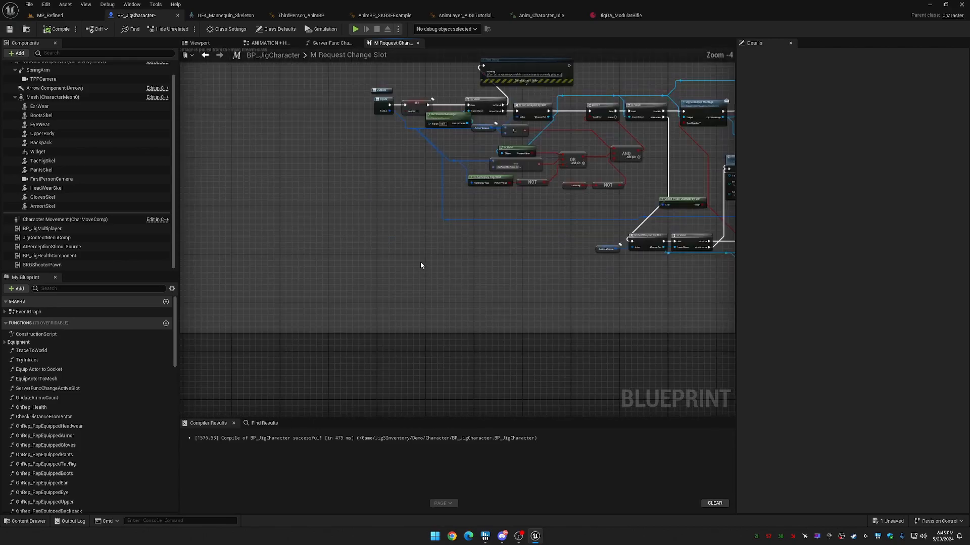
pyautogui.moveTo(267, 296); pyautogui.dragTo(321, 295, button='right')
pyautogui.scroll(-1, 349, 262)
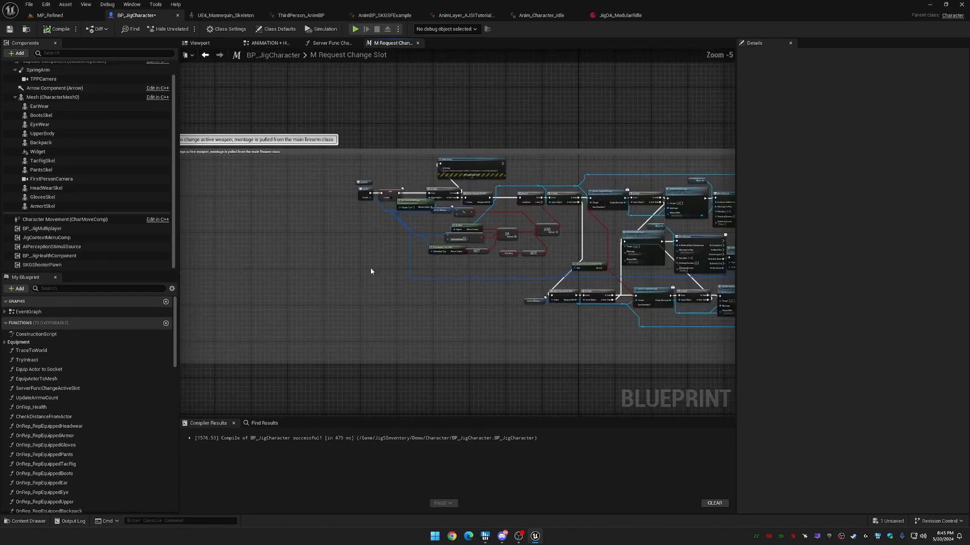
pyautogui.moveTo(537, 291); pyautogui.dragTo(328, 171)
pyautogui.moveTo(465, 159); pyautogui.dragTo(295, 161)
pyautogui.scroll(3, 428, 220)
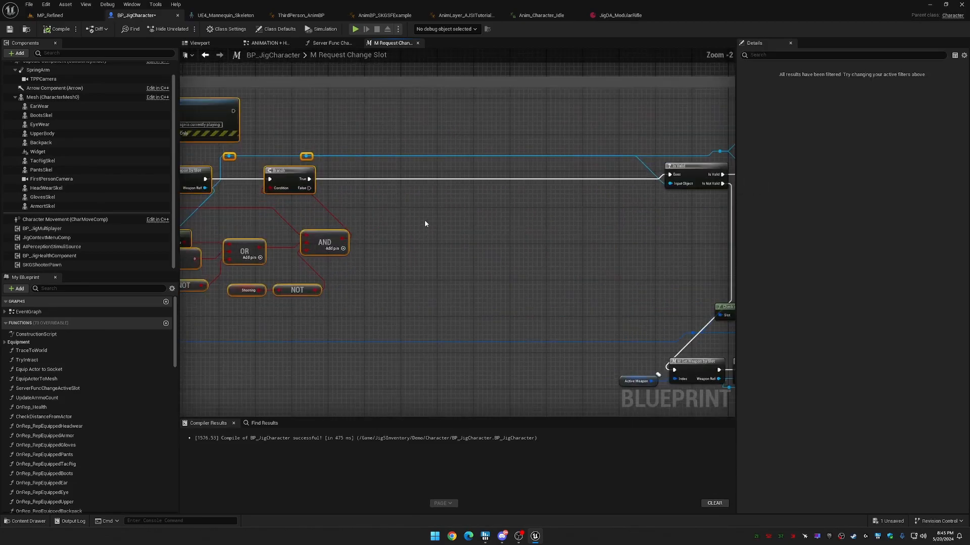
# Add an SKGShooterPawn reference above the Branch's execution line and create a Clear Held Actor node from it.
pyautogui.moveTo(429, 220); pyautogui.dragTo(515, 235, button='right')
pyautogui.moveTo(582, 252); pyautogui.dragTo(356, 245, button='right')
pyautogui.moveTo(444, 225); pyautogui.dragTo(571, 225, button='right')
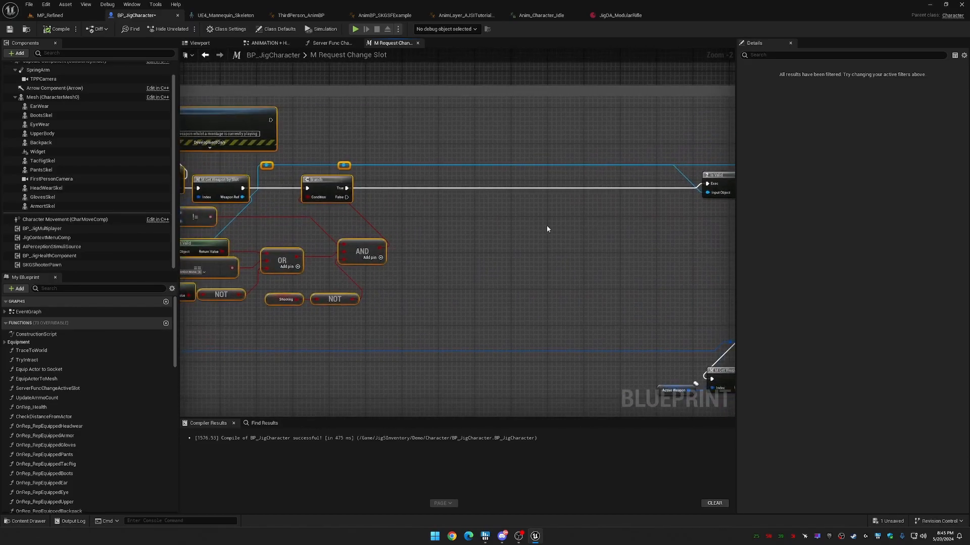
pyautogui.moveTo(55, 267); pyautogui.dragTo(348, 144)
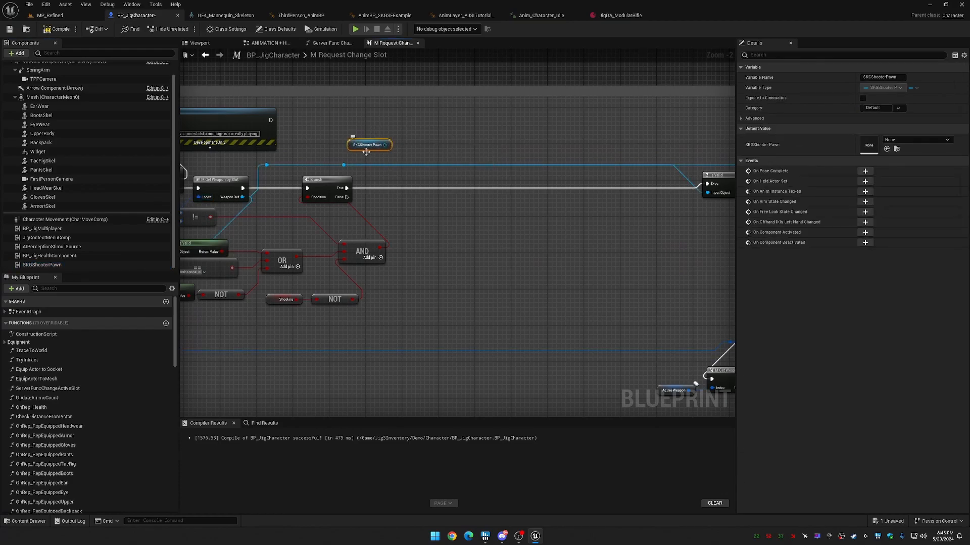
pyautogui.moveTo(385, 145); pyautogui.dragTo(405, 133)
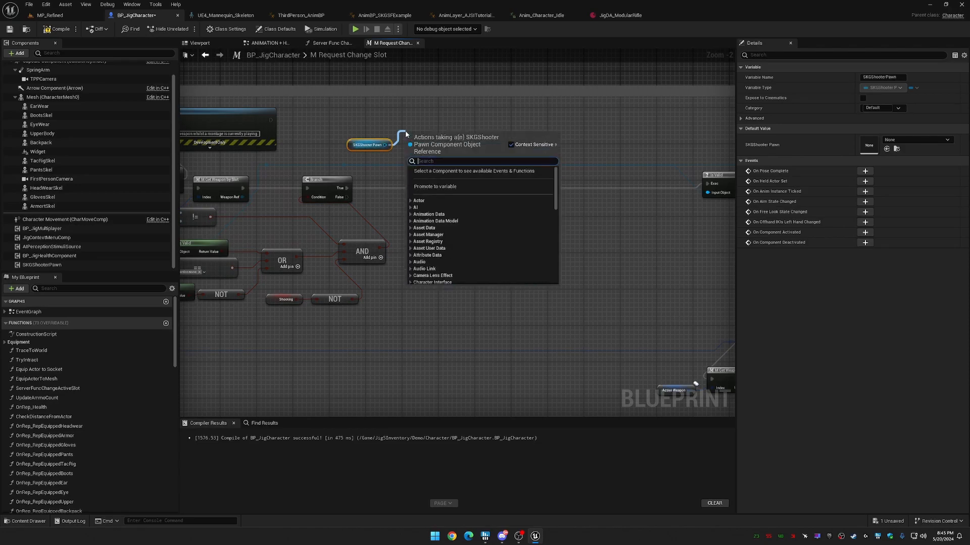
pyautogui.write('clear')
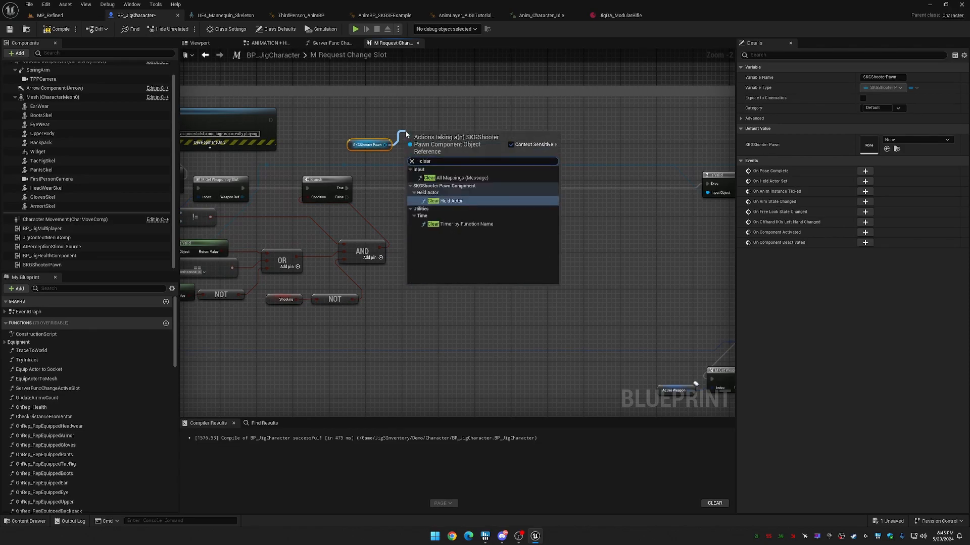
pyautogui.click(446, 201)
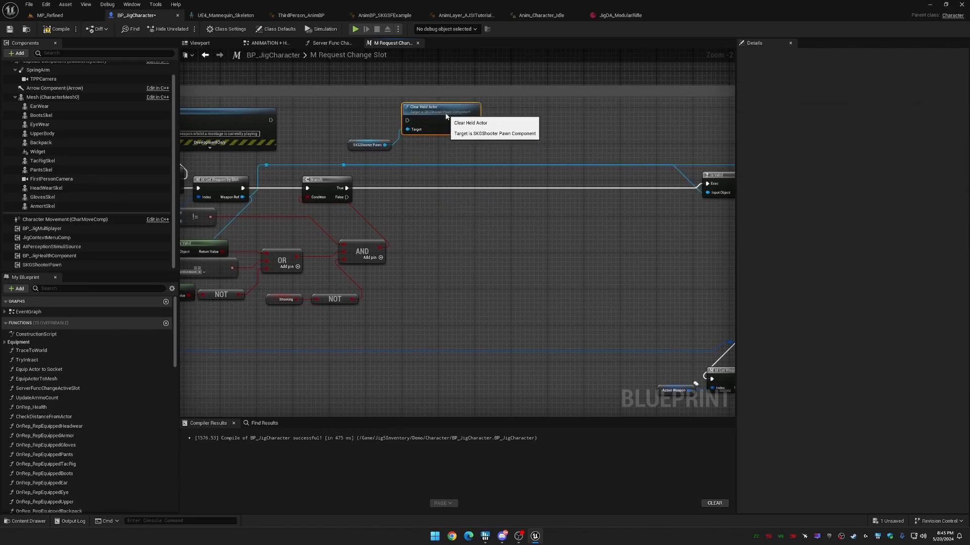
# Create a Set Held Actor node from the same SKGShooterPawn reference and place it beside Clear Held Actor.
pyautogui.moveTo(385, 145); pyautogui.dragTo(496, 145)
pyautogui.write('set he')
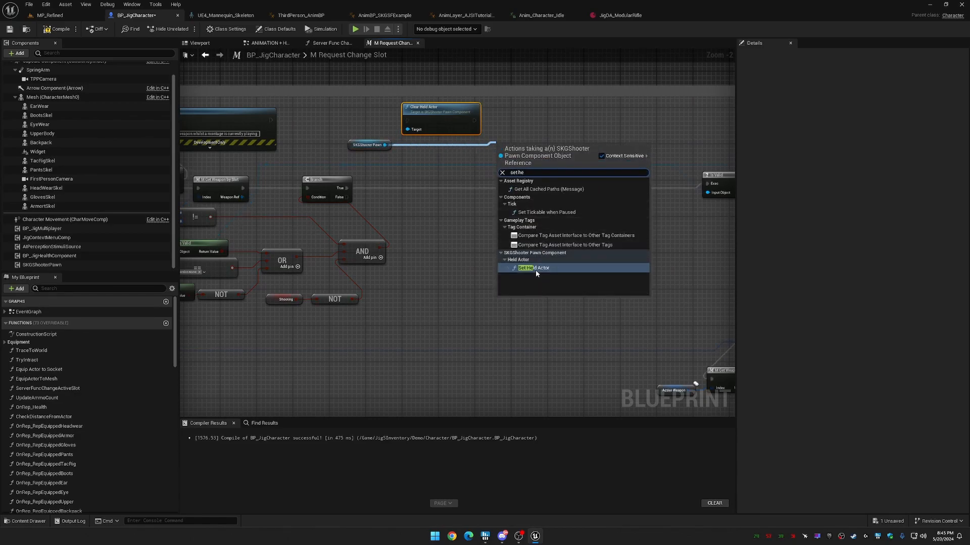
pyautogui.click(534, 262)
pyautogui.moveTo(534, 163); pyautogui.dragTo(548, 126)
# Wire execution from the Branch's True output through Clear Held Actor and Set Held Actor into the Is Valid node.
pyautogui.moveTo(473, 120); pyautogui.dragTo(516, 122)
pyautogui.moveTo(347, 188); pyautogui.dragTo(407, 120)
pyautogui.moveTo(578, 120); pyautogui.dragTo(707, 183)
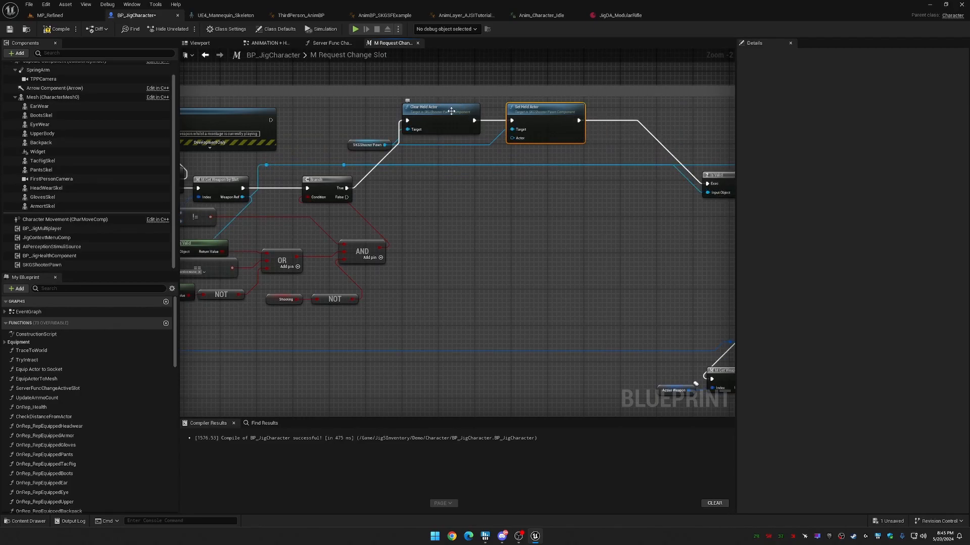
# Connect the Weapon Ref wire of the weapon-by-slot node to the Actor input of Set Held Actor.
pyautogui.moveTo(496, 214); pyautogui.dragTo(609, 218, button='right')
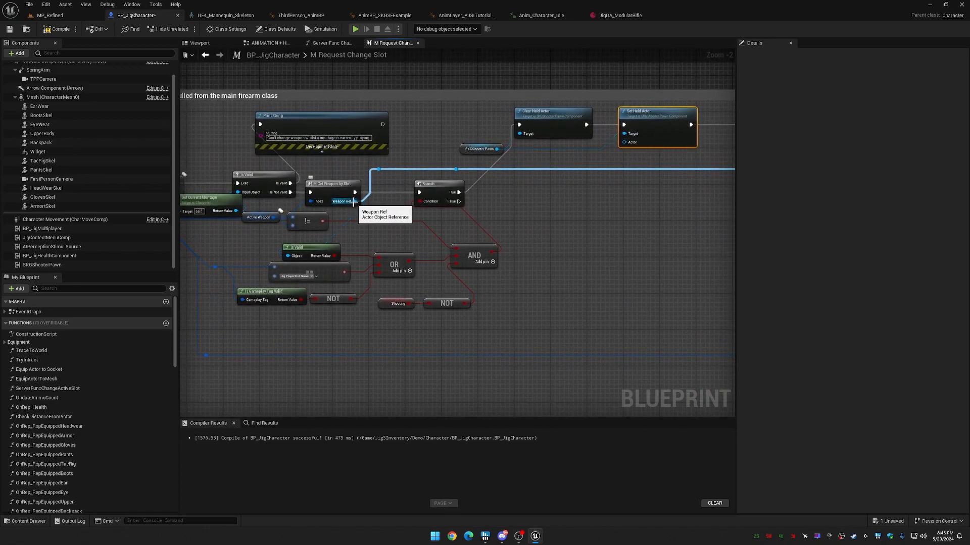
pyautogui.moveTo(458, 172); pyautogui.dragTo(625, 143)
pyautogui.moveTo(591, 205); pyautogui.dragTo(426, 196, button='right')
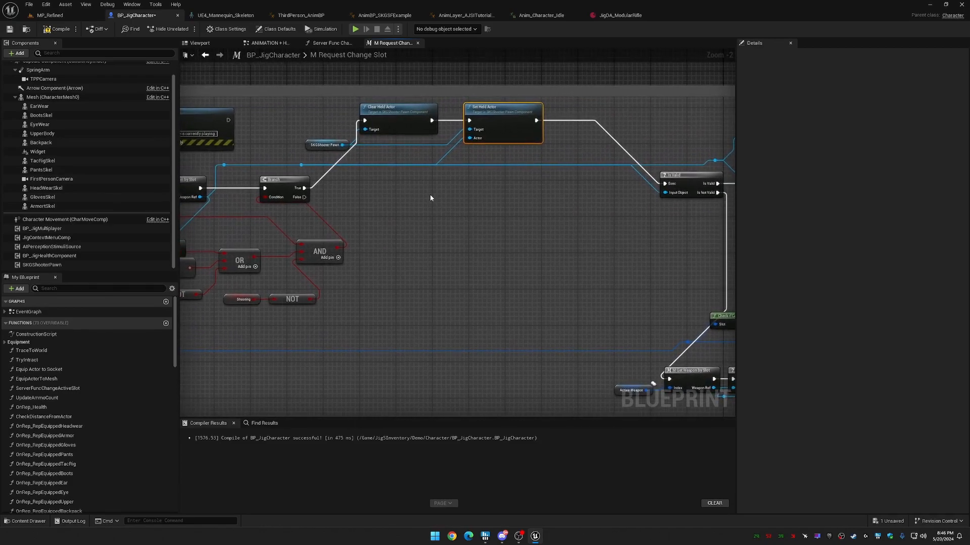
# Duplicate the Clear Held Actor node with its SKGShooter Pawn reference and wire the copy to the Branch's False output.
pyautogui.moveTo(314, 105); pyautogui.dragTo(392, 147)
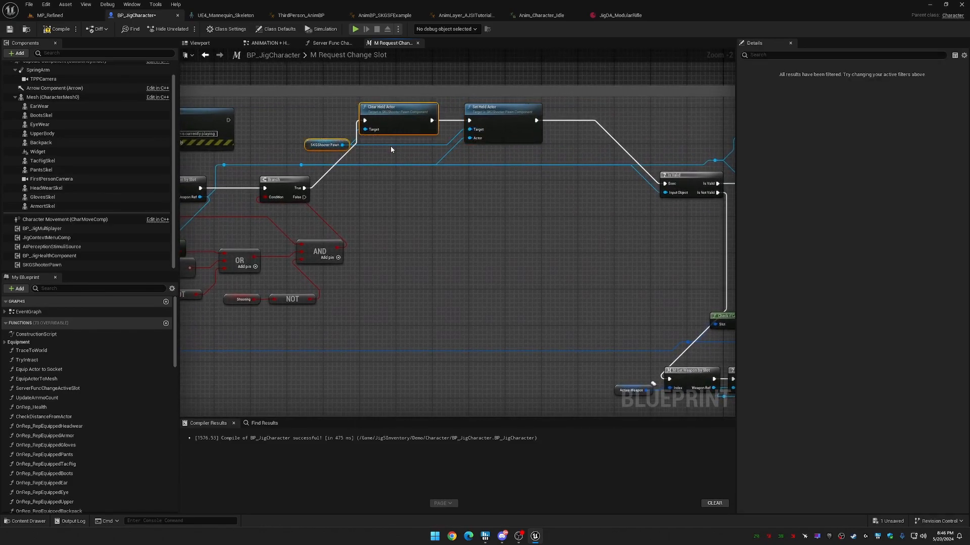
pyautogui.hotkey('ctrl', 'v')
pyautogui.moveTo(405, 212); pyautogui.dragTo(406, 165, button='right')
pyautogui.moveTo(355, 162); pyautogui.dragTo(476, 179)
pyautogui.click(510, 233)
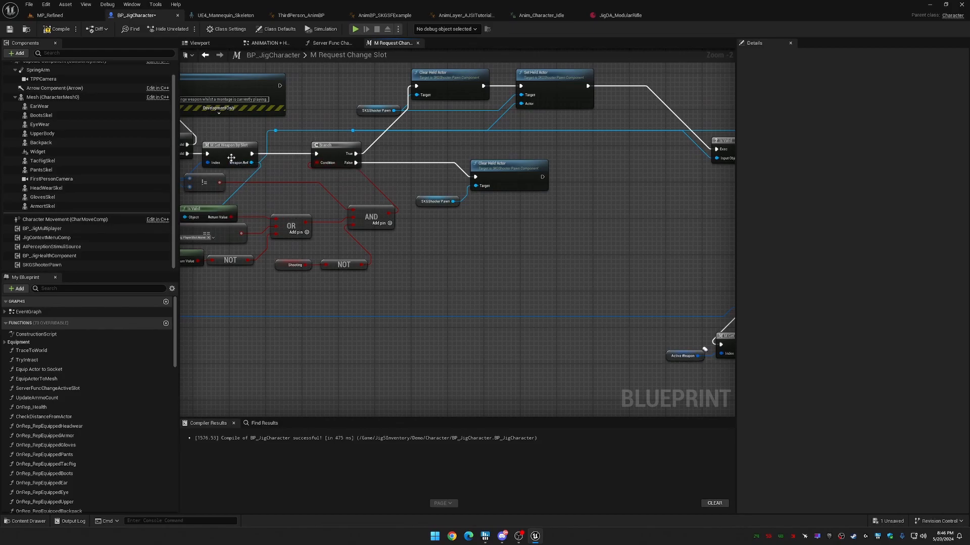
# Check the Request Change Slot macro's wiring, and compile and save BP_JigCharacter.
pyautogui.moveTo(491, 226); pyautogui.dragTo(547, 292, button='right')
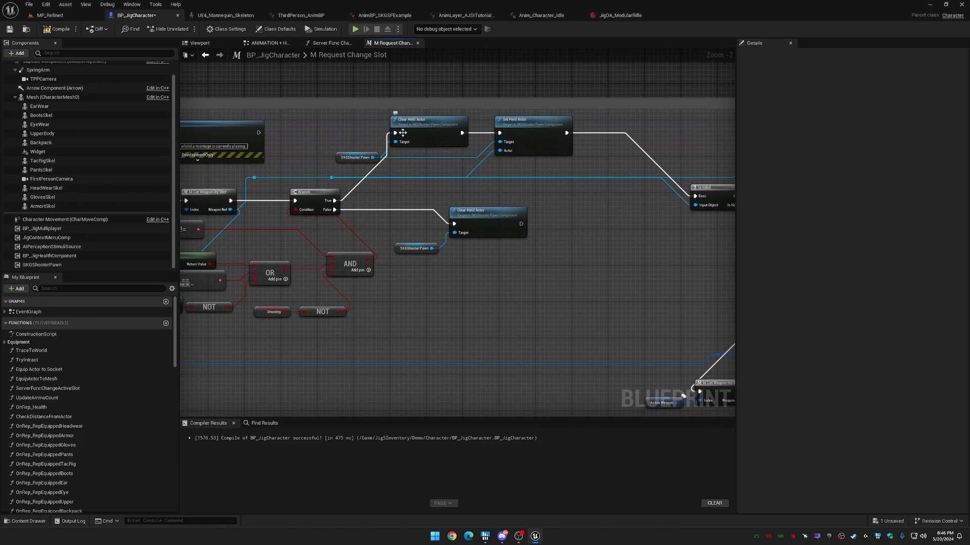
pyautogui.moveTo(635, 260); pyautogui.dragTo(352, 198, button='right')
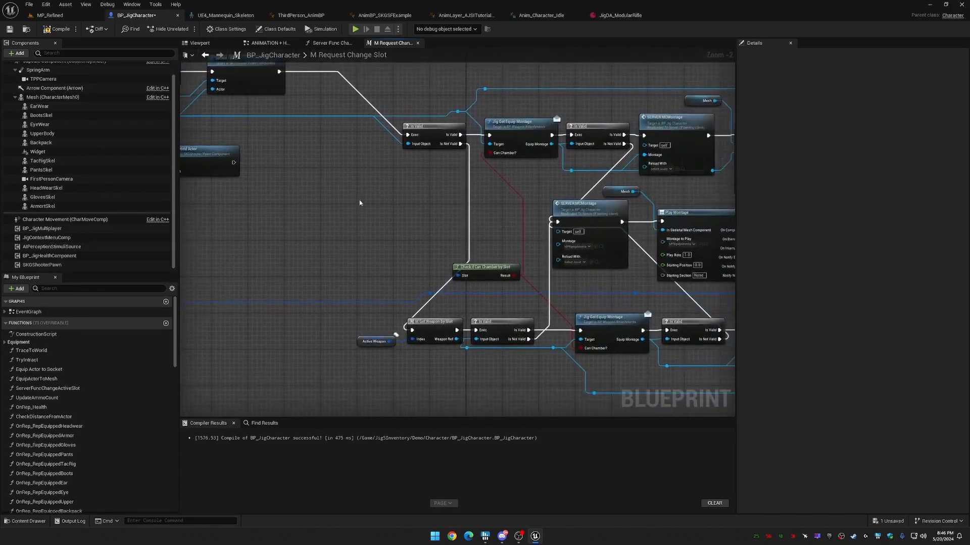
pyautogui.scroll(-2, 434, 223)
pyautogui.moveTo(602, 267); pyautogui.dragTo(303, 226, button='right')
pyautogui.moveTo(655, 202); pyautogui.dragTo(735, 172, button='right')
pyautogui.moveTo(273, 262); pyautogui.dragTo(543, 255, button='right')
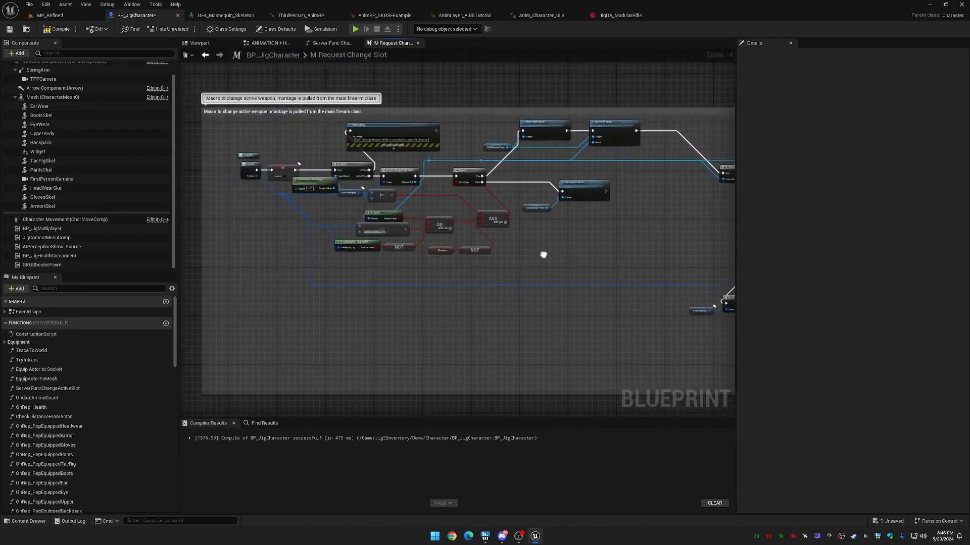
pyautogui.click(11, 28)
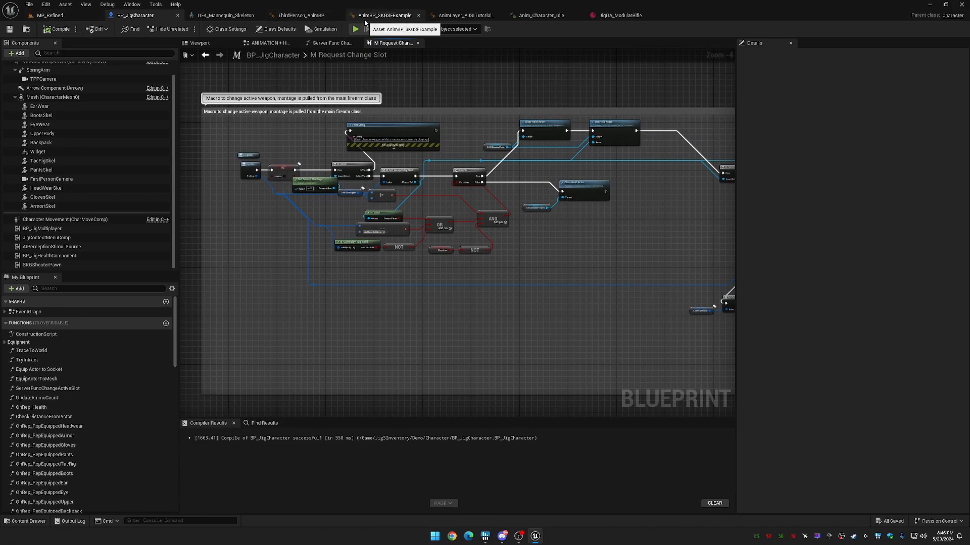
pyautogui.click(320, 57)
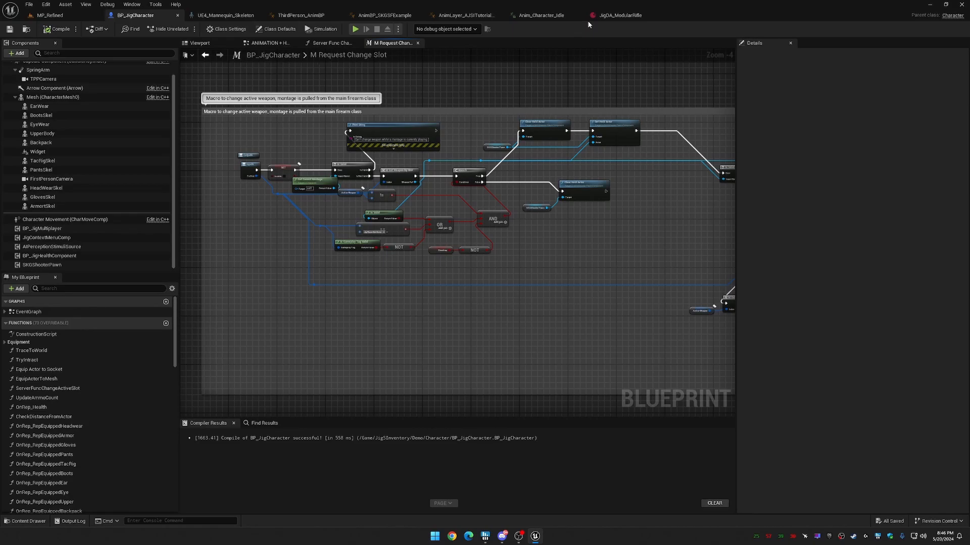
# Open the BP_ModularRifle blueprint from Demo/Pickups/SkeletalMesh/FireArms/Rifles.
pyautogui.click(50, 15)
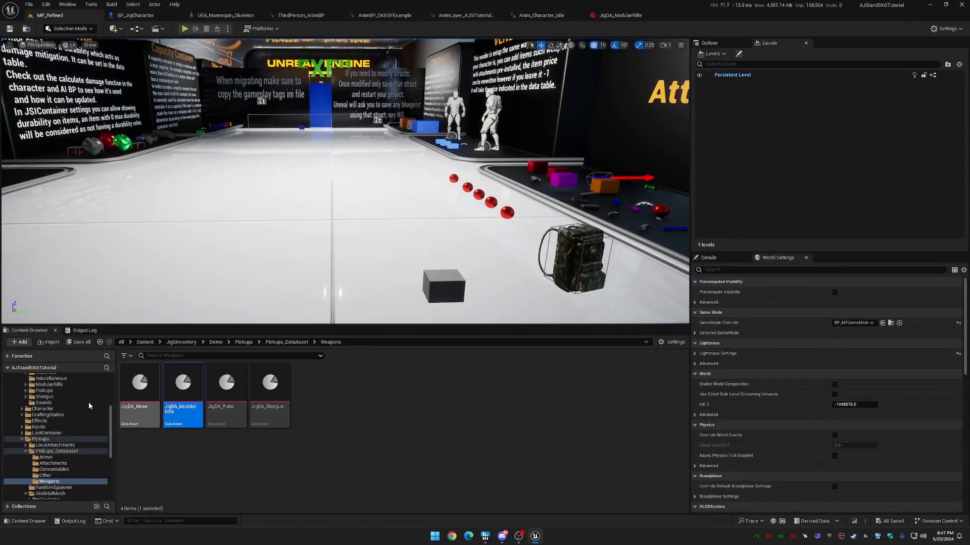
pyautogui.scroll(5, 54, 406)
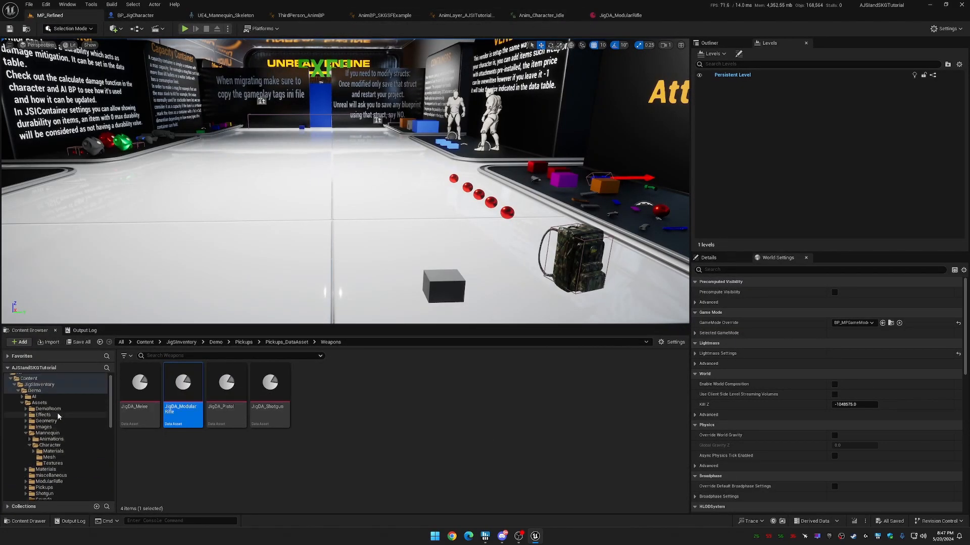
pyautogui.click(50, 391)
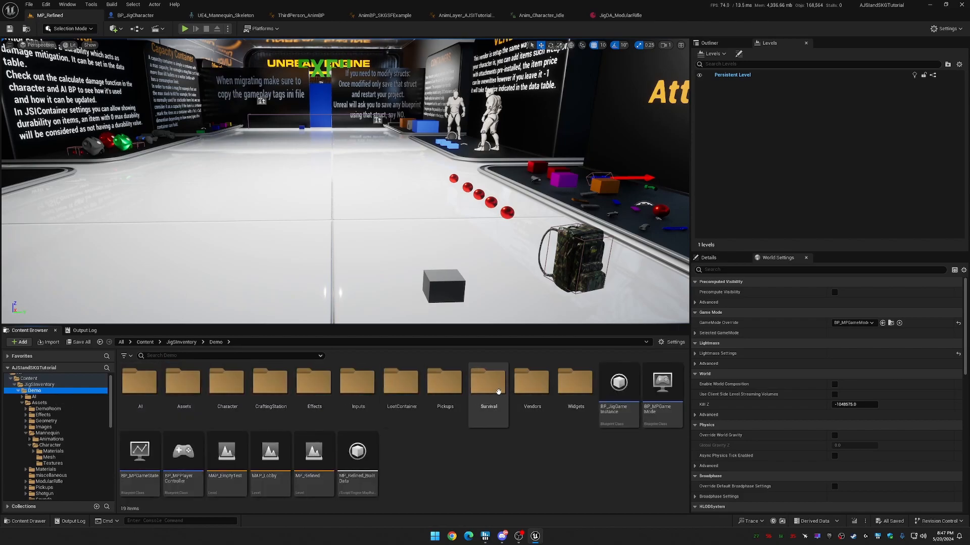
pyautogui.doubleClick(444, 384)
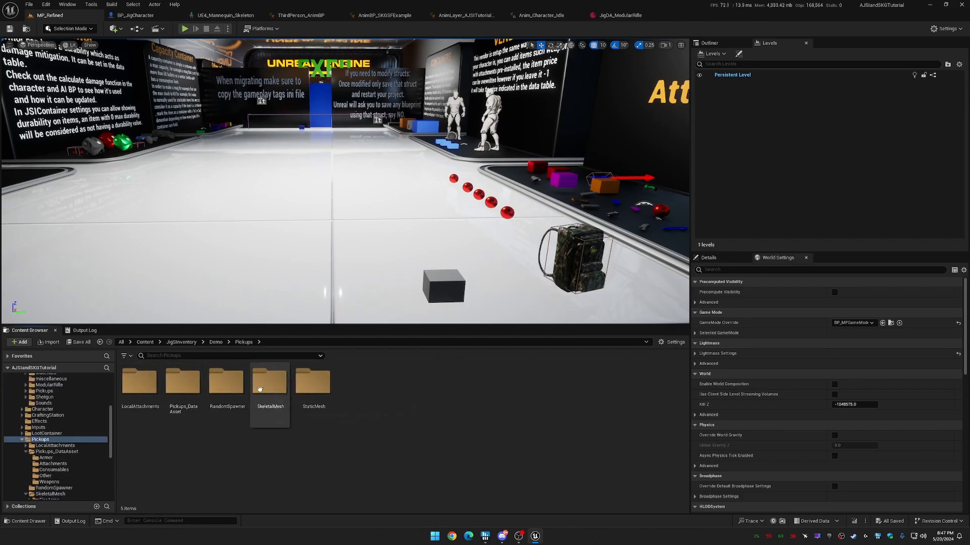
pyautogui.doubleClick(260, 390)
pyautogui.doubleClick(139, 384)
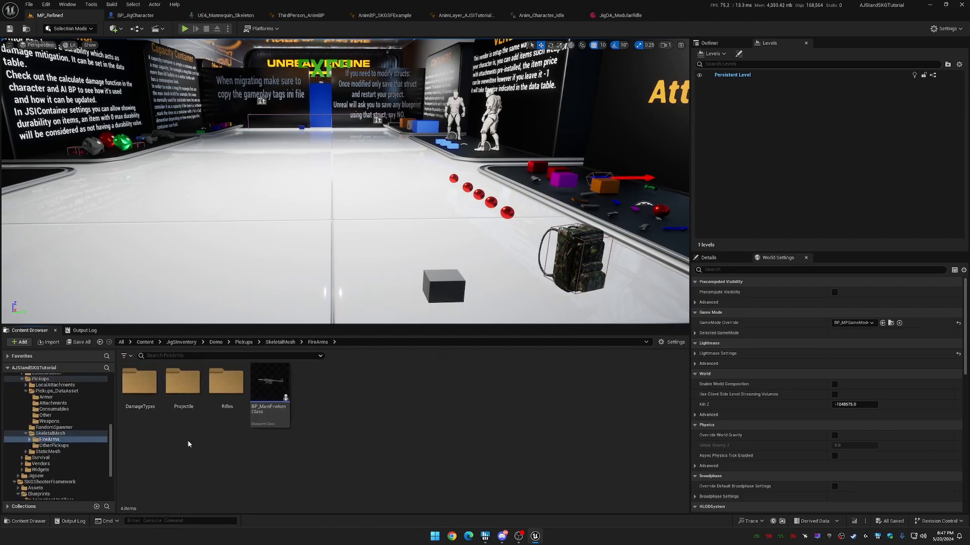
pyautogui.doubleClick(227, 395)
pyautogui.doubleClick(136, 386)
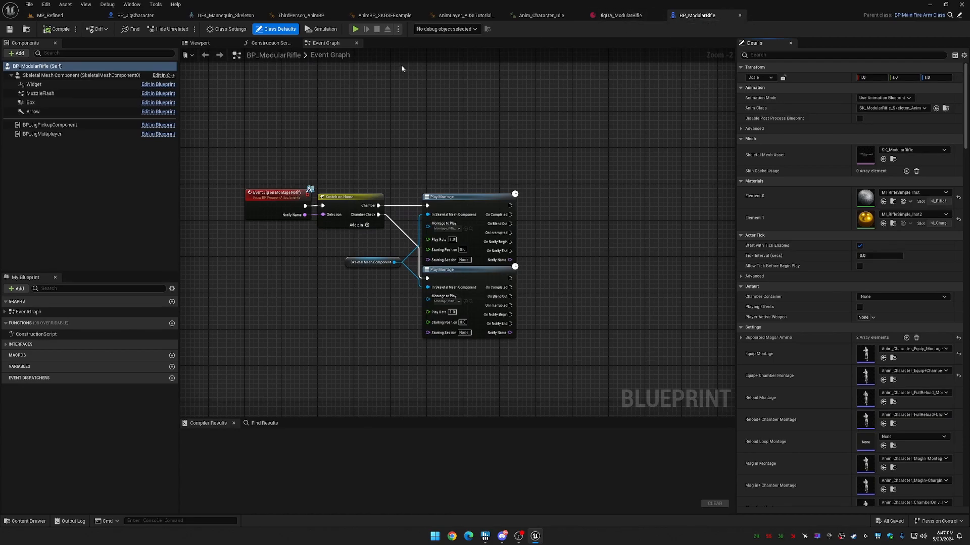
# Add an SKG Firearm component to the modular rifle blueprint.
pyautogui.click(18, 53)
pyautogui.write('skg')
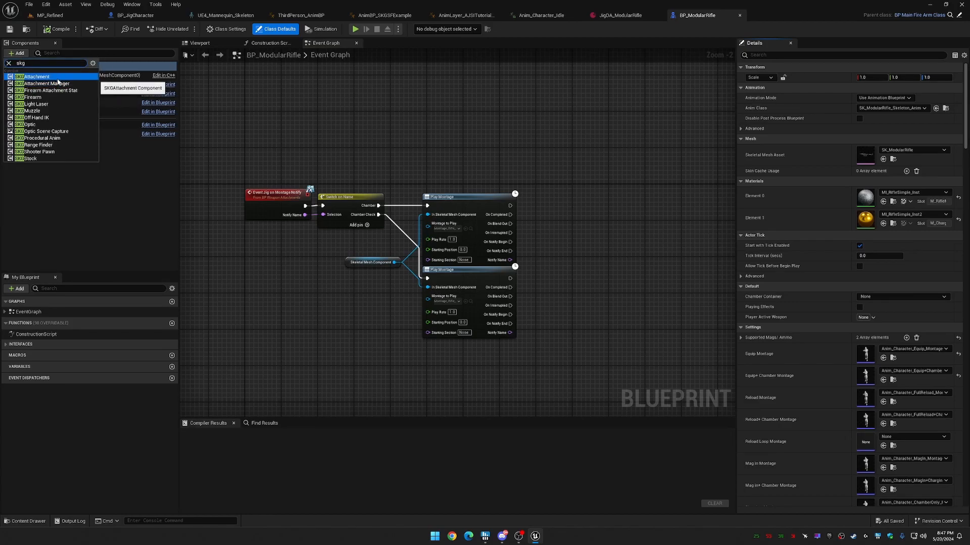
pyautogui.click(33, 97)
pyautogui.click(56, 197)
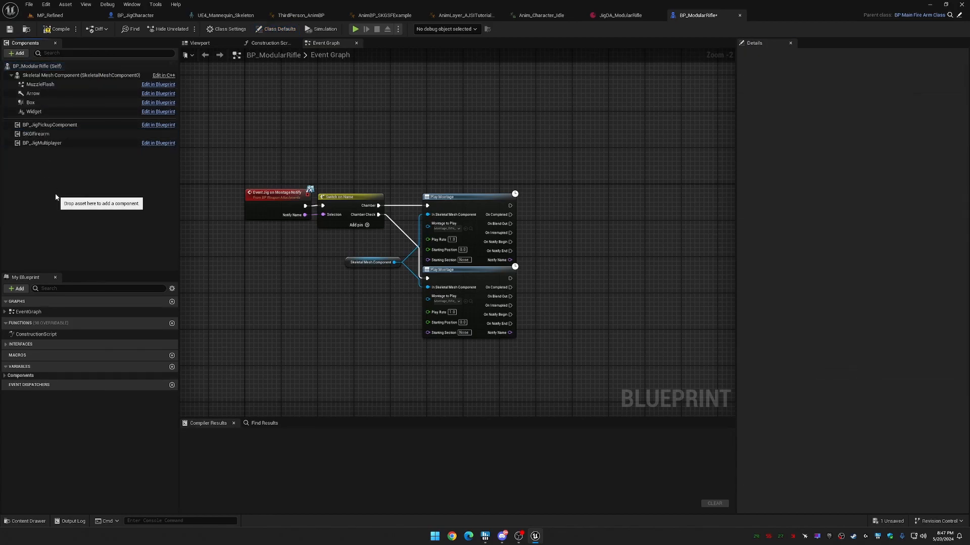
# Add an SKG Procedural Anim component to the modular rifle blueprint.
pyautogui.click(19, 53)
pyautogui.write('skg')
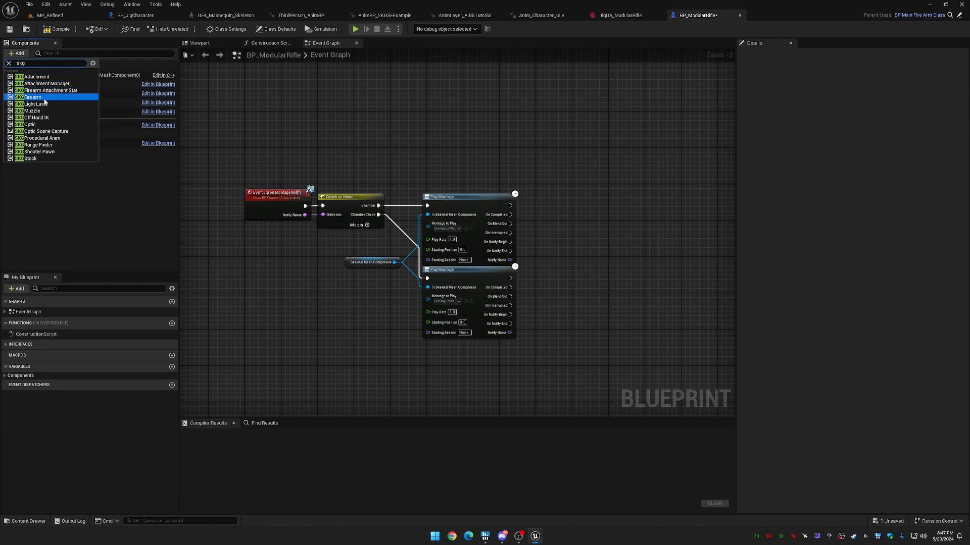
pyautogui.click(49, 138)
pyautogui.click(91, 212)
# Add an SKG Attachment Manager component to the modular rifle blueprint.
pyautogui.click(18, 53)
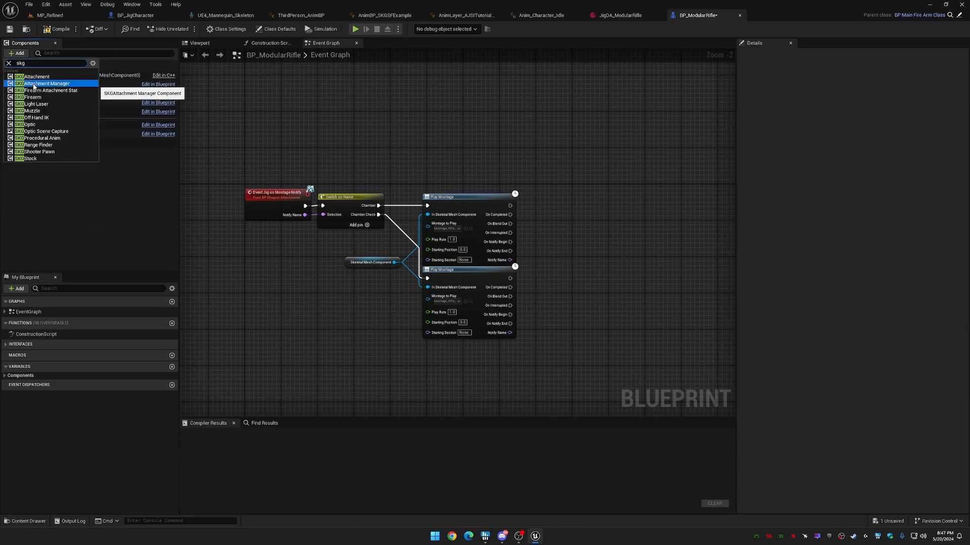
pyautogui.click(34, 84)
pyautogui.click(110, 221)
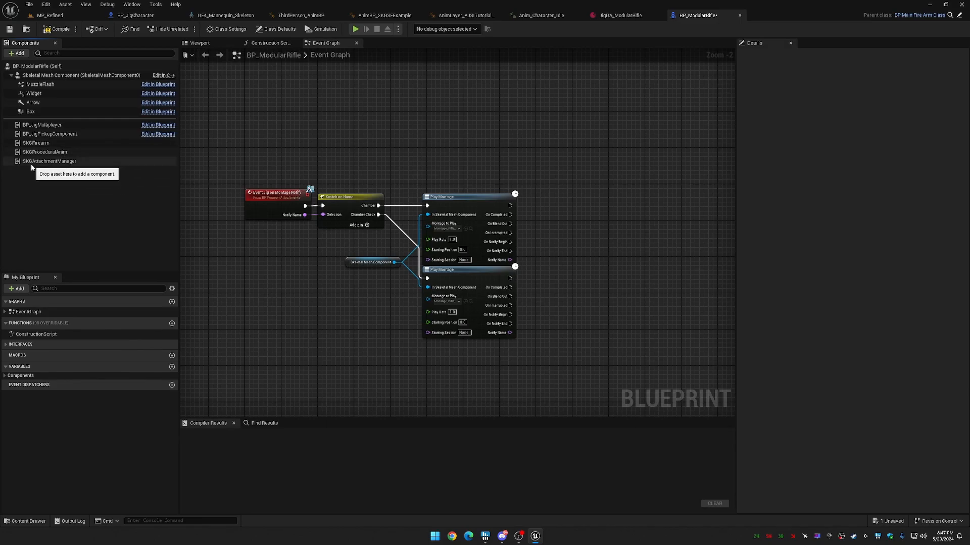
pyautogui.click(20, 55)
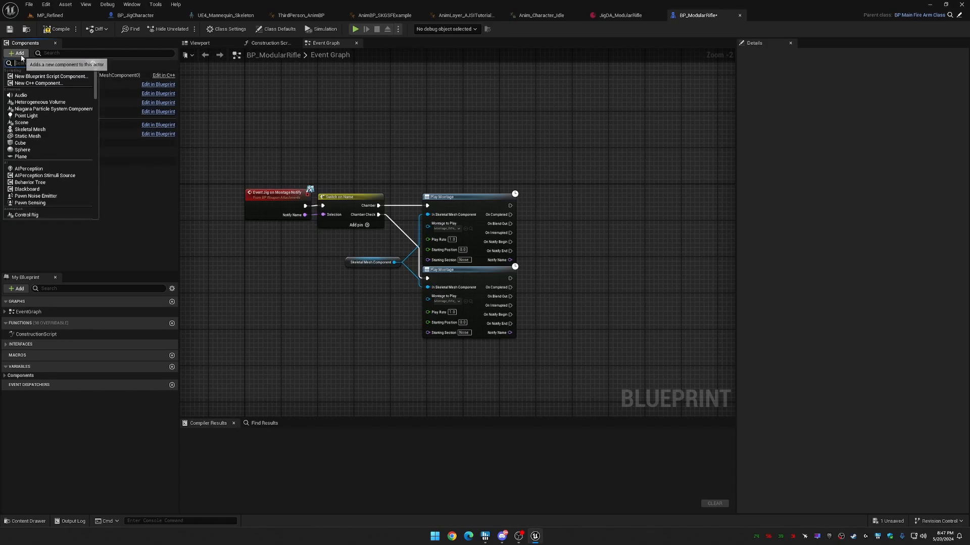
pyautogui.write('skg')
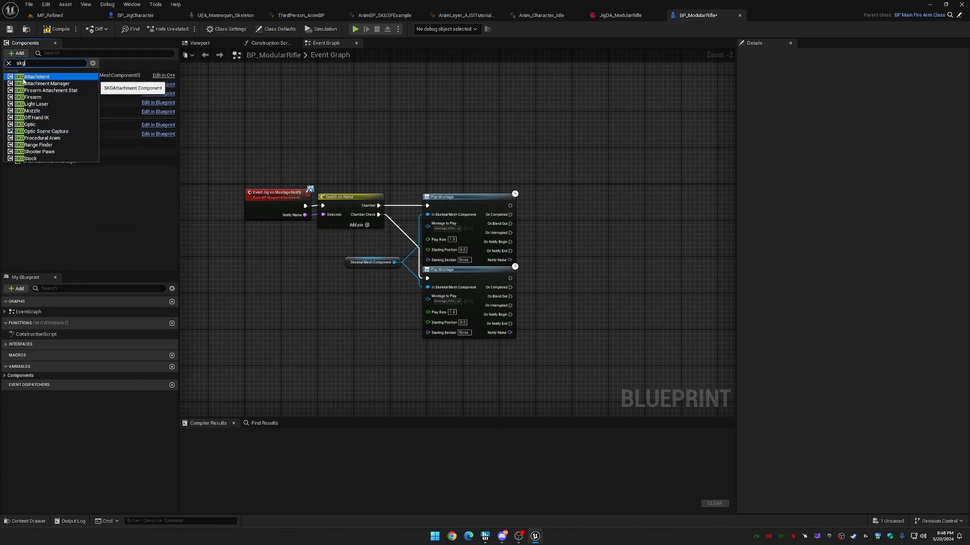
pyautogui.click(110, 233)
# Set the SKGFirearm component's Firearm Mesh Component Name to SkeletalMeshComponent0.
pyautogui.click(45, 144)
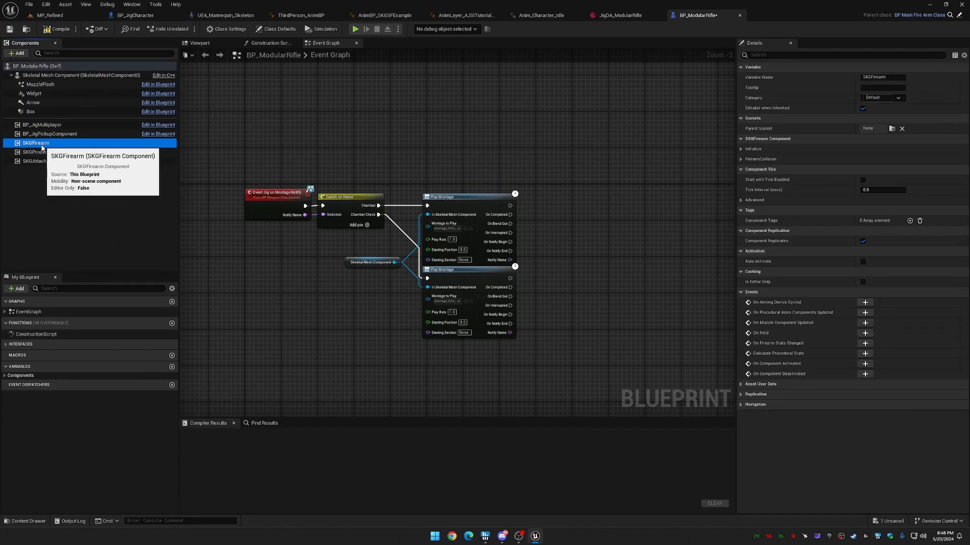
pyautogui.click(748, 149)
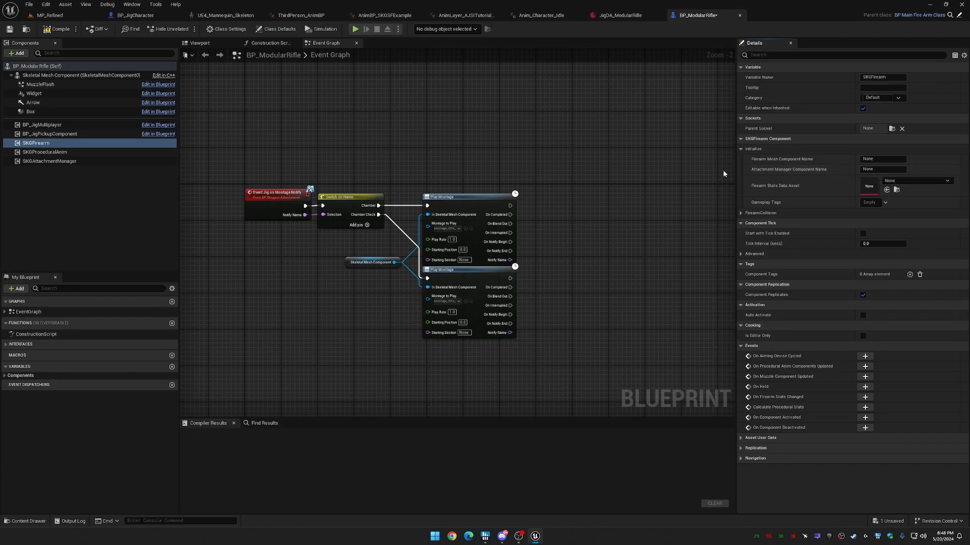
pyautogui.moveTo(761, 163)
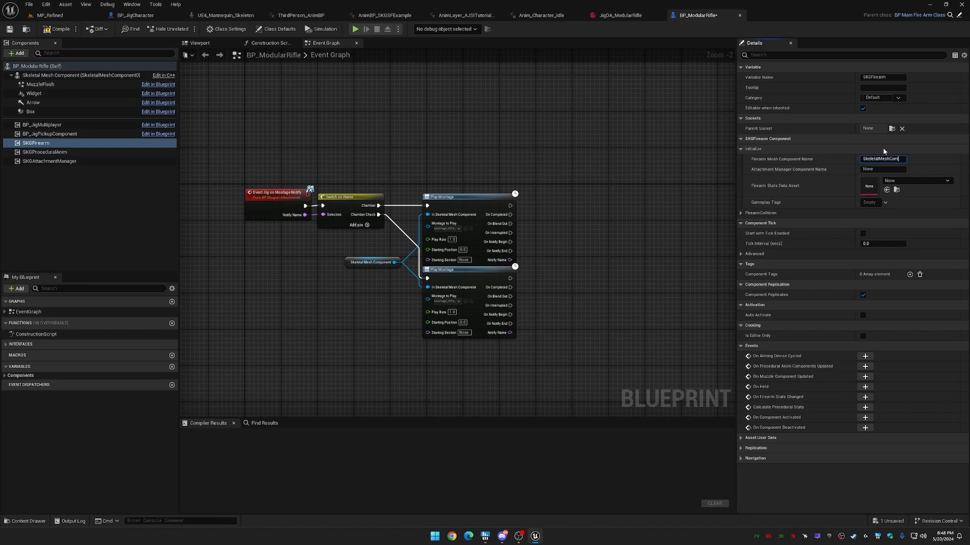
pyautogui.write('0')
pyautogui.click(604, 159)
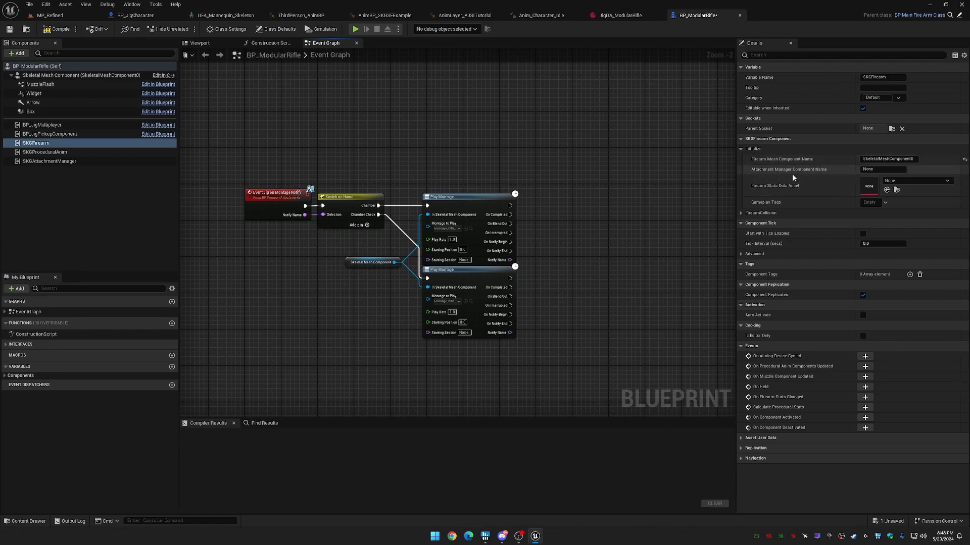
# Set the SKGFirearm component's Attachment Manager Component Name to SKGAttachmentManager and compile the blueprint.
pyautogui.moveTo(809, 174)
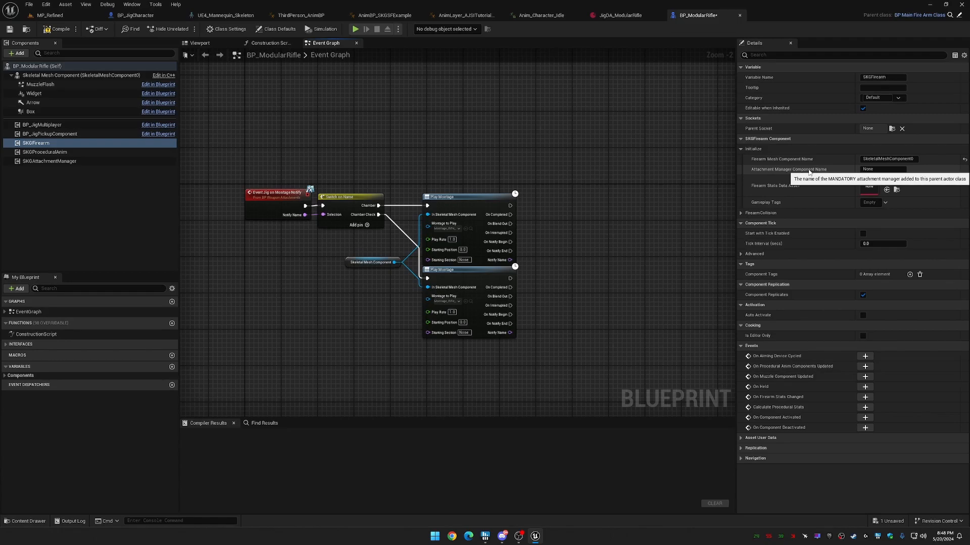
pyautogui.click(48, 162)
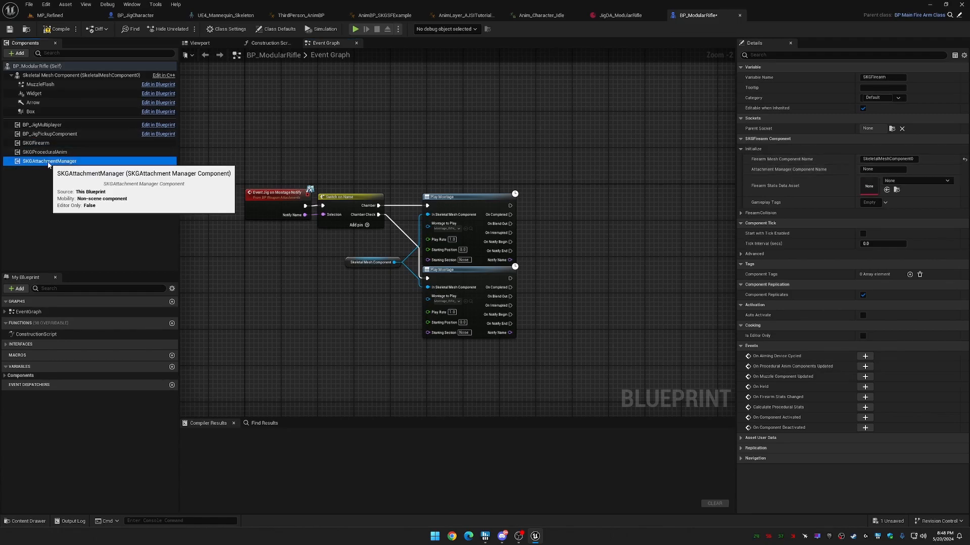
pyautogui.press('F2')
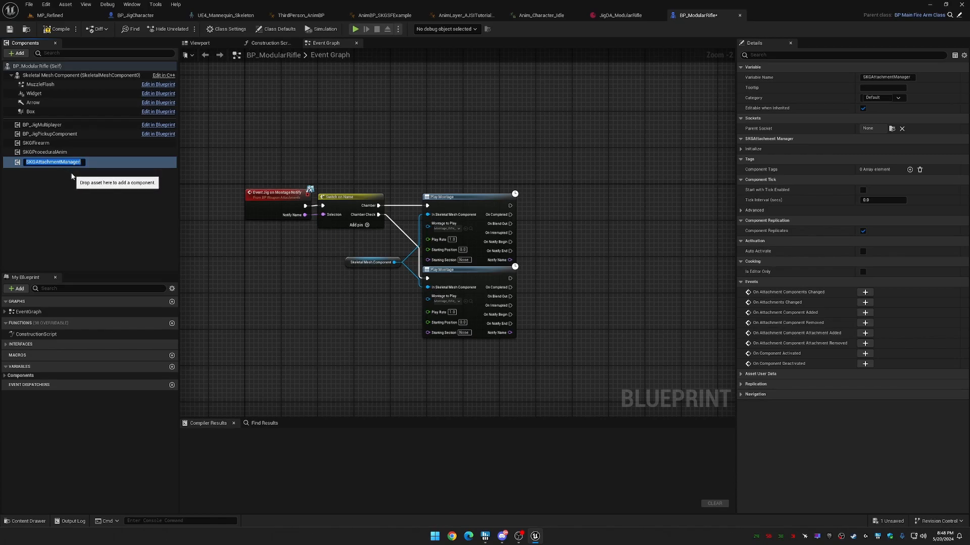
pyautogui.click(71, 177)
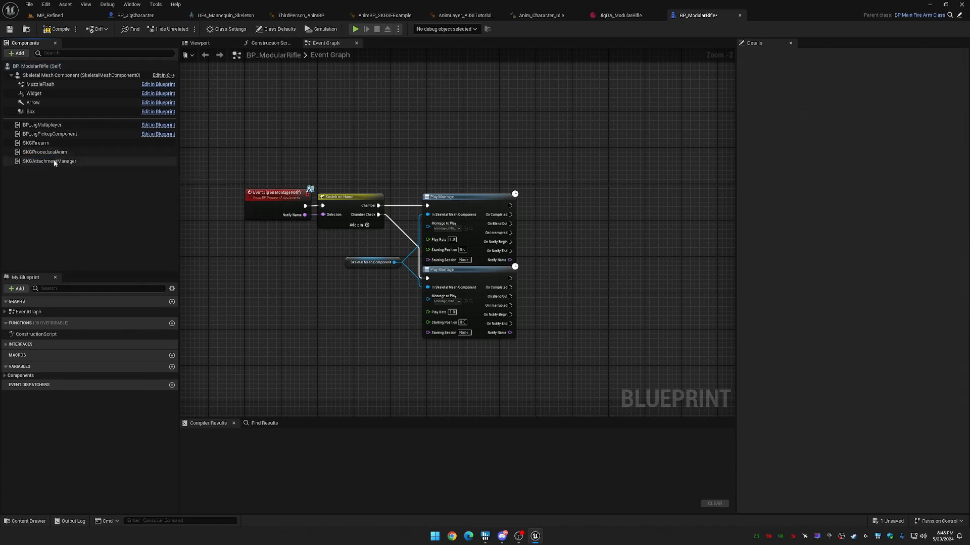
pyautogui.click(36, 142)
pyautogui.click(876, 170)
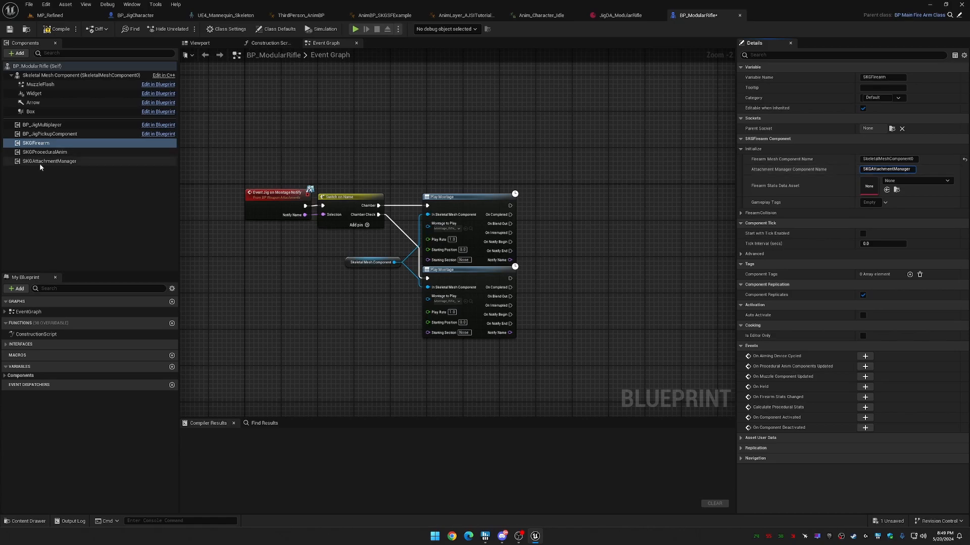
pyautogui.click(521, 127)
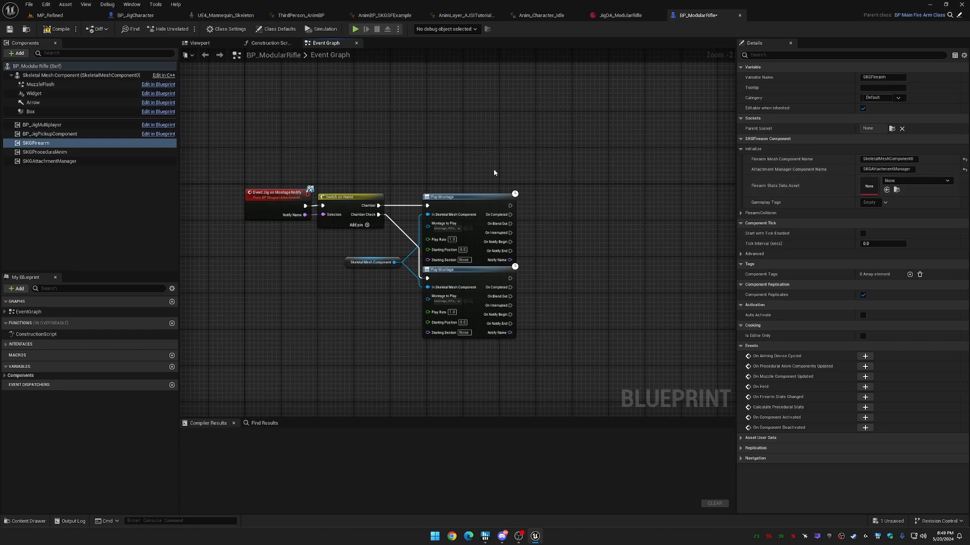
pyautogui.click(57, 29)
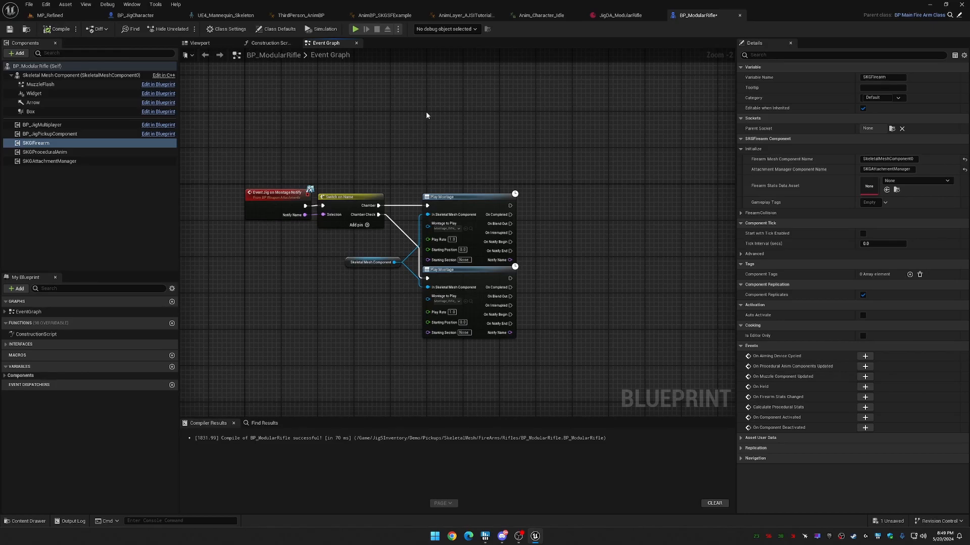
# Open the project settings, filter them by "game", and add five elements to the Gameplay Tag Table List.
pyautogui.click(44, 6)
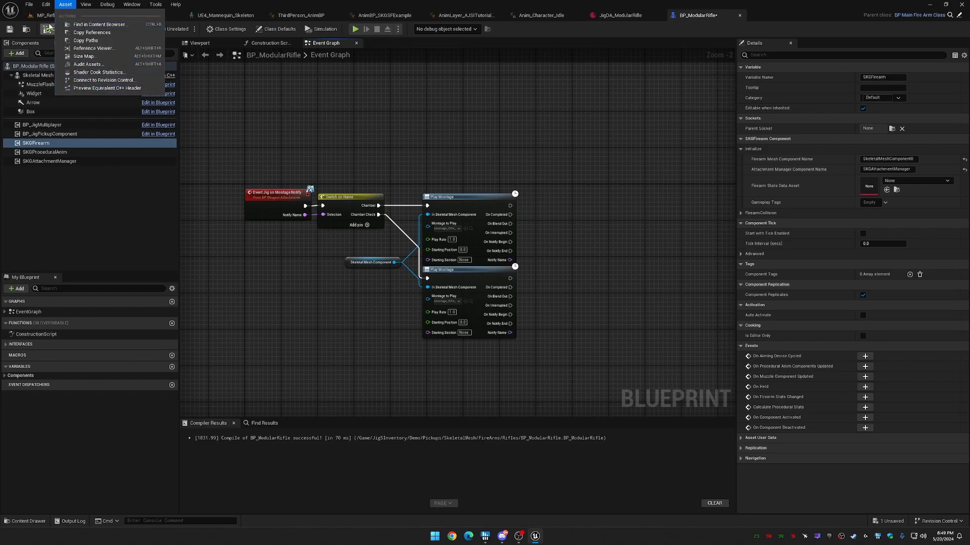
pyautogui.click(72, 98)
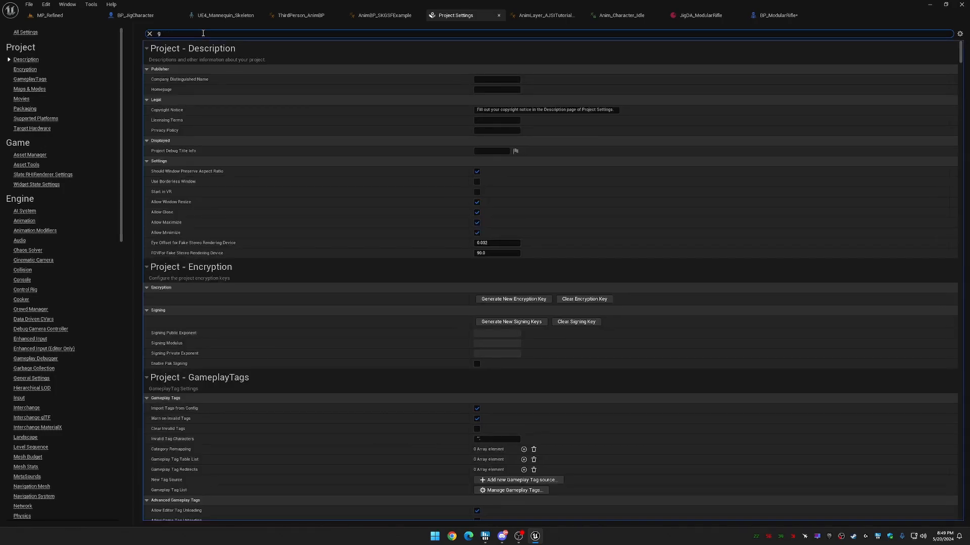
pyautogui.click(203, 33)
pyautogui.write('game')
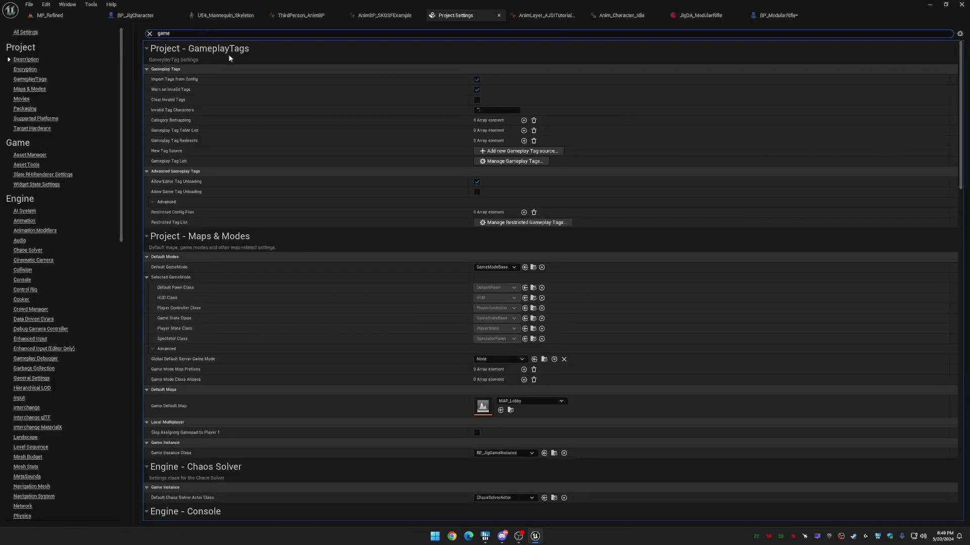
pyautogui.click(524, 131)
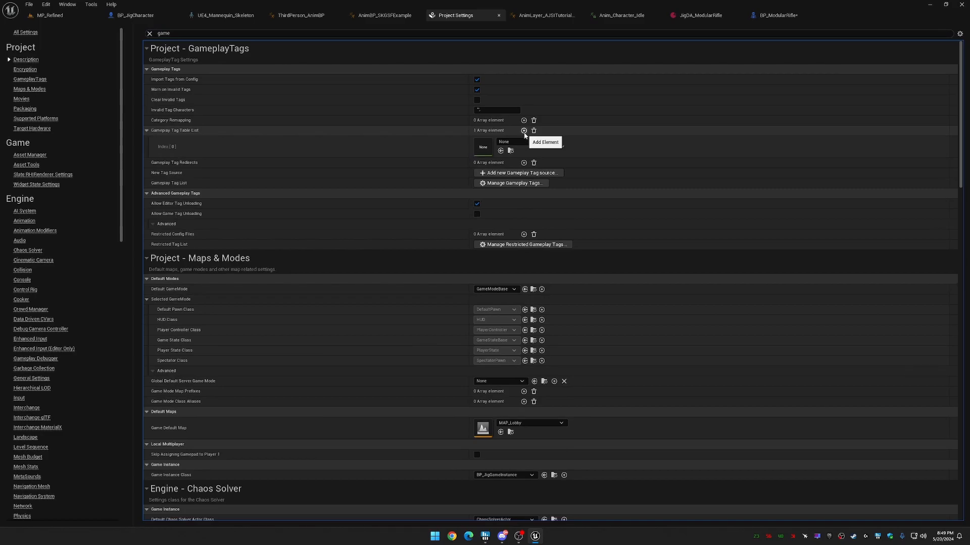
pyautogui.click(524, 130)
pyautogui.click(524, 131)
pyautogui.click(524, 130)
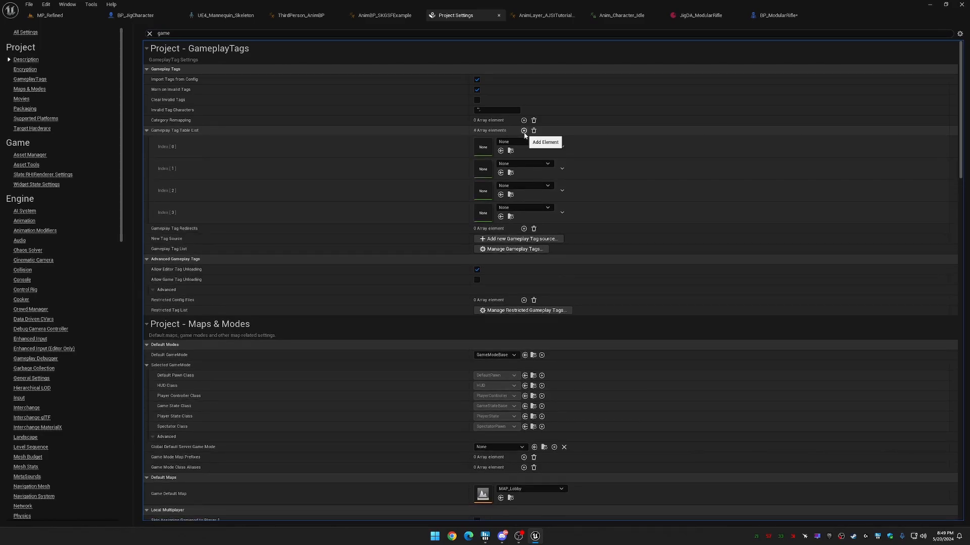
pyautogui.click(523, 130)
# Assign DT_AttachmentData, GDT_FireModes and GDT_ImpactEffects to the first three Gameplay Tag Table List elements.
pyautogui.click(526, 142)
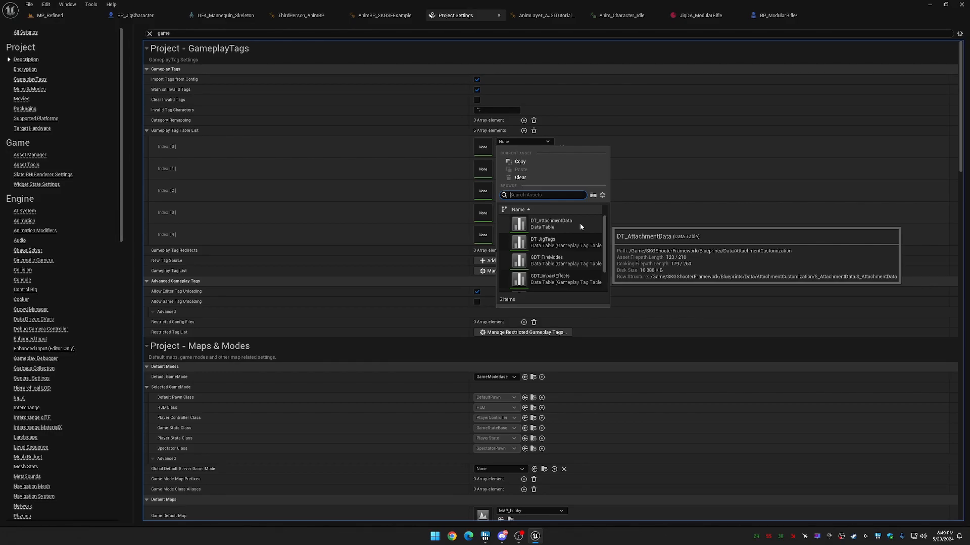
pyautogui.click(580, 225)
pyautogui.click(523, 164)
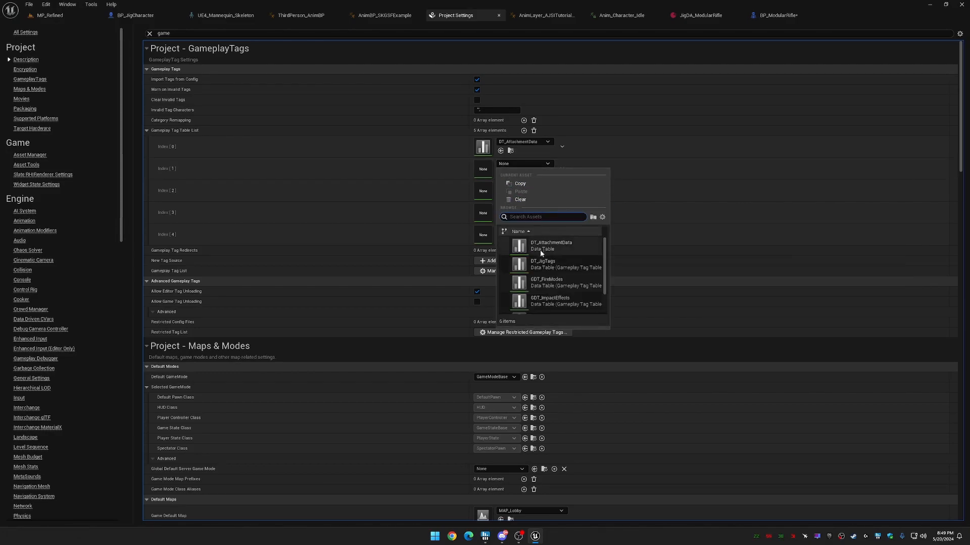
pyautogui.click(562, 282)
pyautogui.click(520, 186)
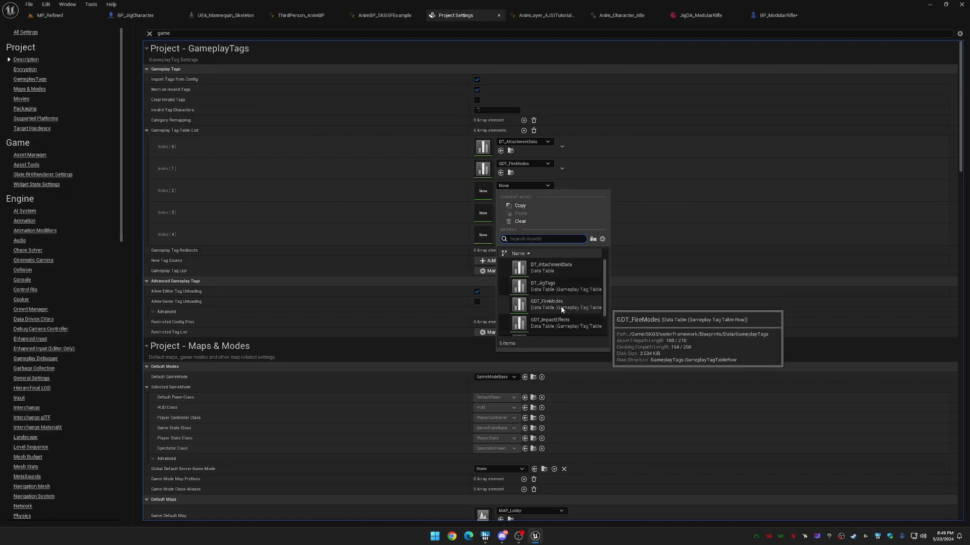
pyautogui.click(563, 320)
# Assign GDT_ProceduralAnimTags and GDT_ProceduralPoseTags to the last two Gameplay Tag Table List elements, and close the project settings.
pyautogui.click(525, 207)
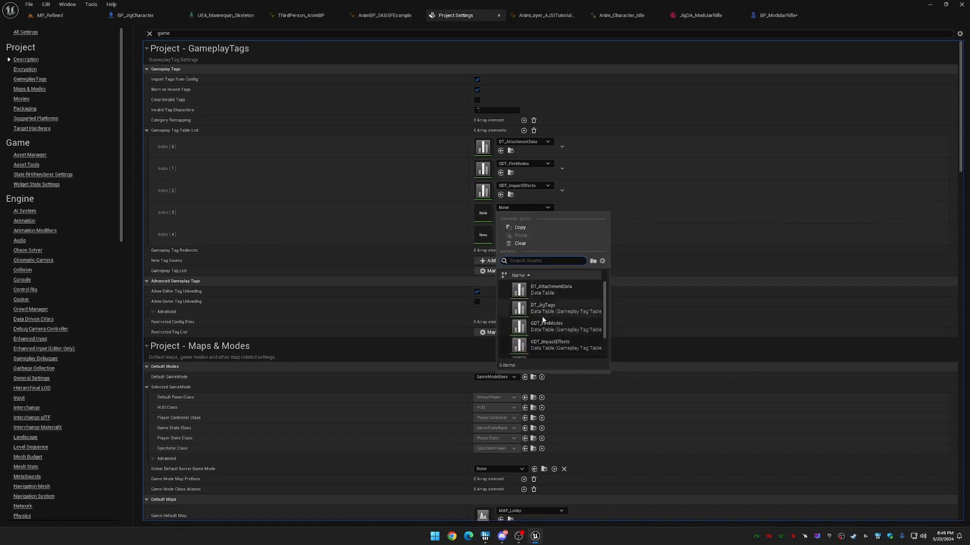
pyautogui.click(578, 342)
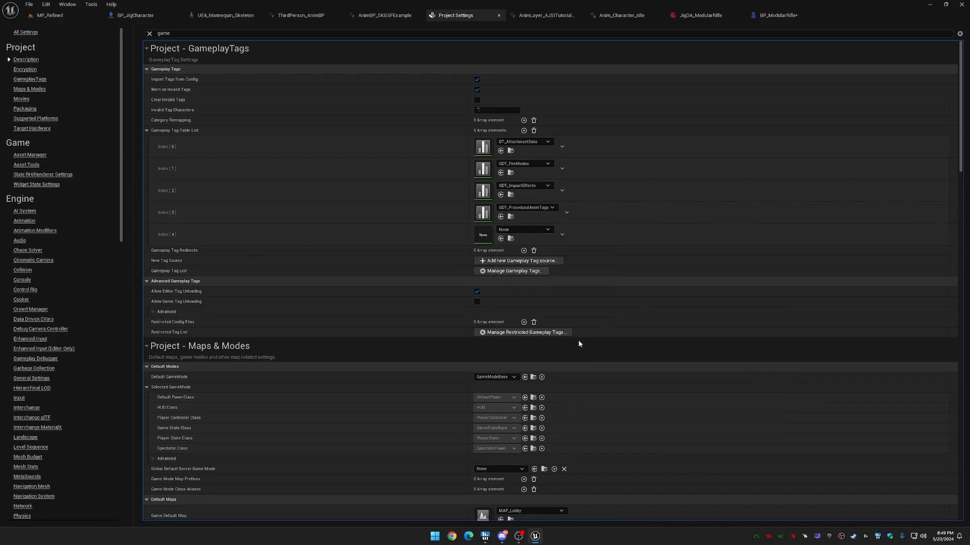
pyautogui.click(540, 231)
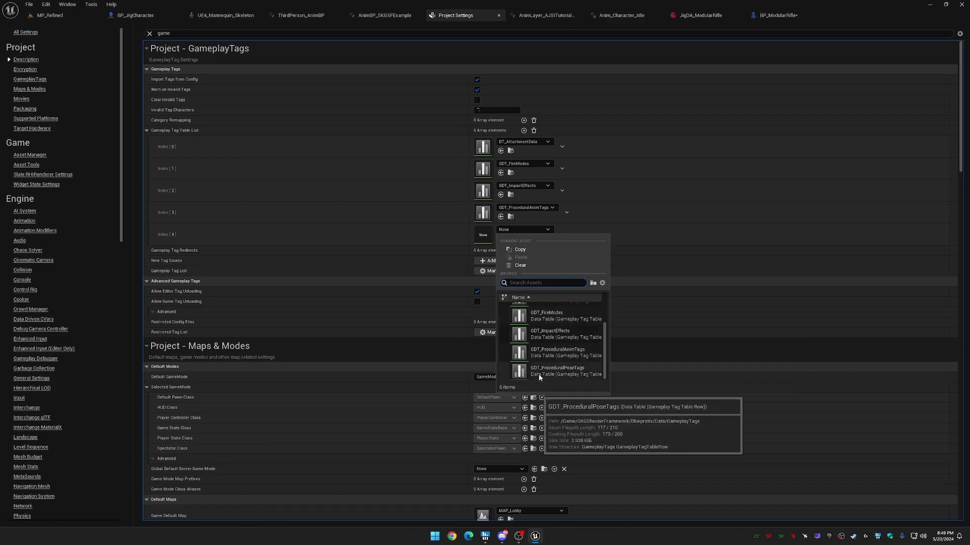
pyautogui.click(555, 365)
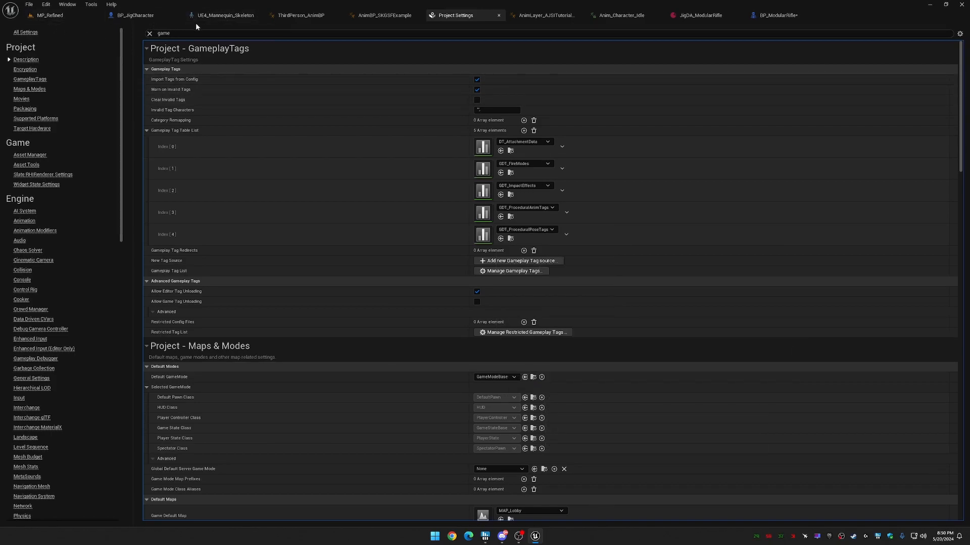
pyautogui.click(498, 15)
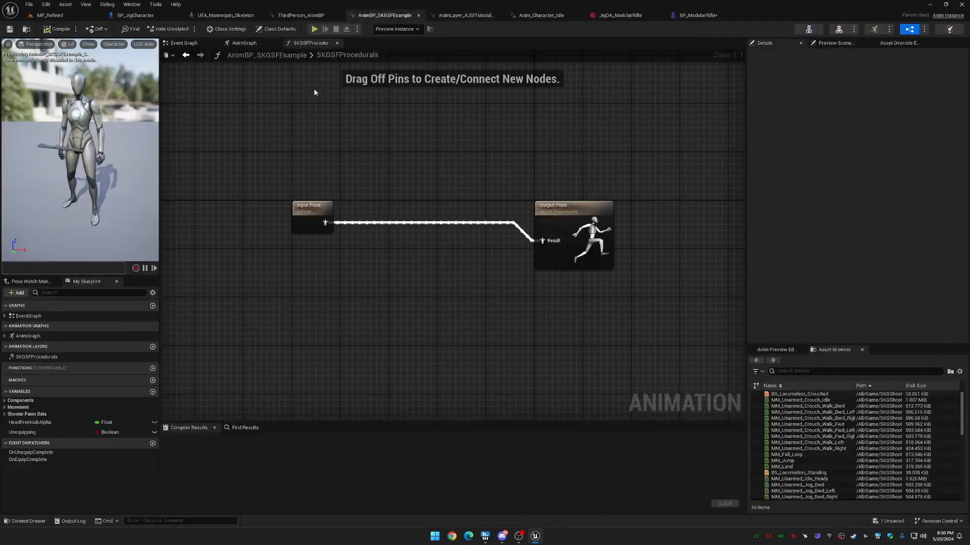
# In BP_ModularRifle, copy SkeletalMeshComponent0 from SKGFirearm into SKGProceduralAnim's Procedural Mesh Name and compile the blueprint.
pyautogui.click(698, 15)
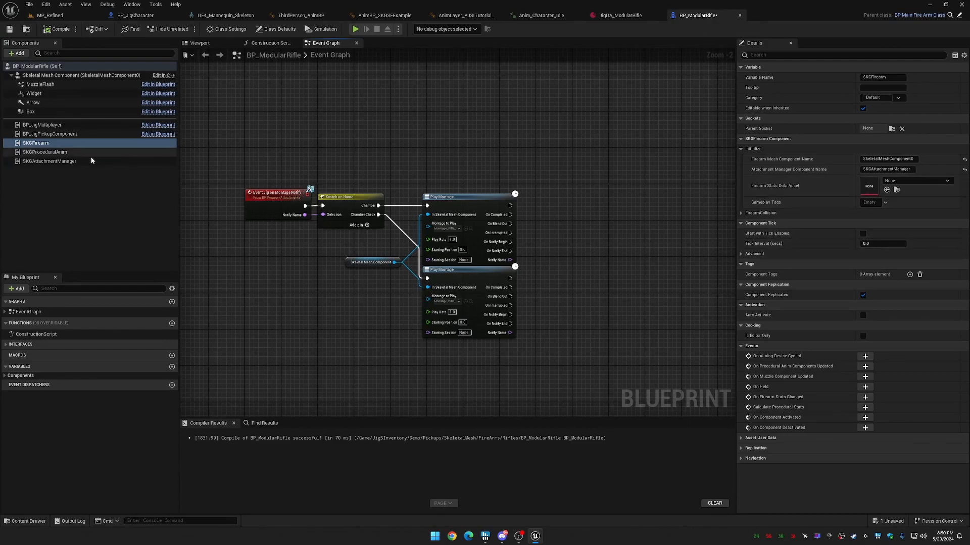
pyautogui.click(42, 154)
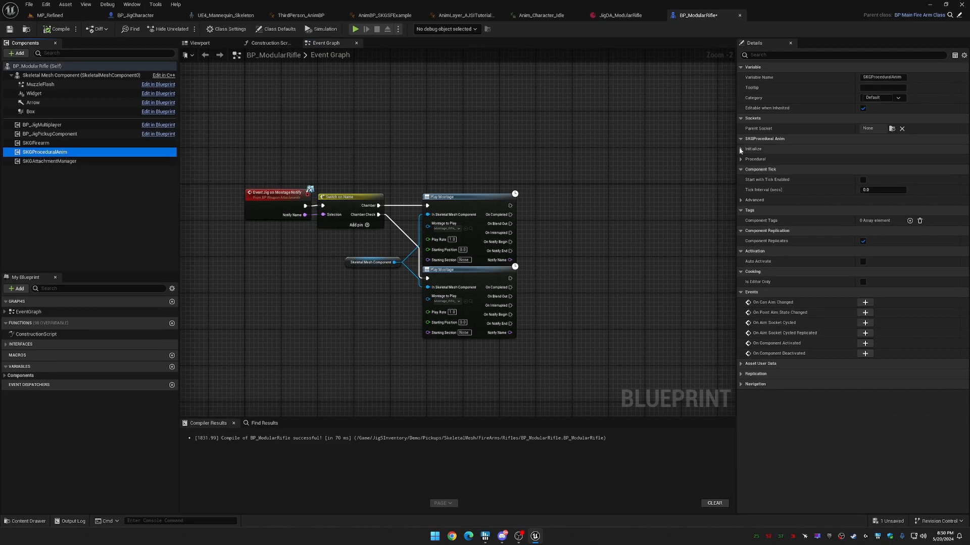
pyautogui.click(740, 150)
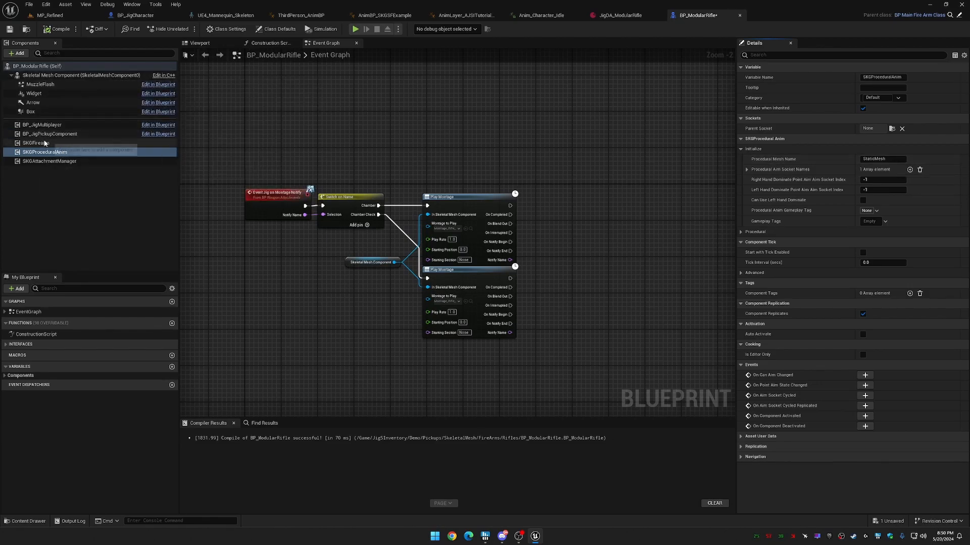
pyautogui.click(140, 144)
pyautogui.click(888, 159)
pyautogui.hotkey('ctrl', 'c')
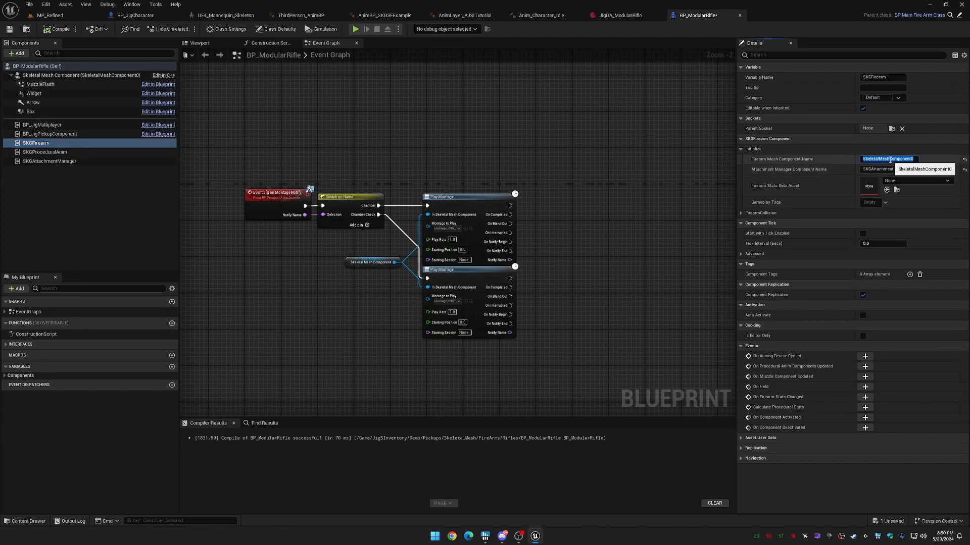
pyautogui.click(96, 152)
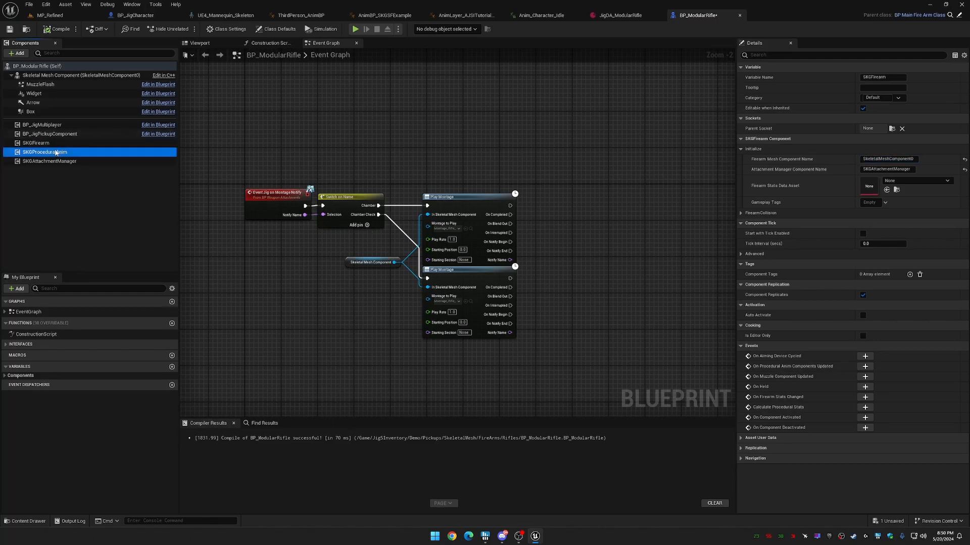
pyautogui.click(881, 159)
pyautogui.hotkey('ctrl', 'v')
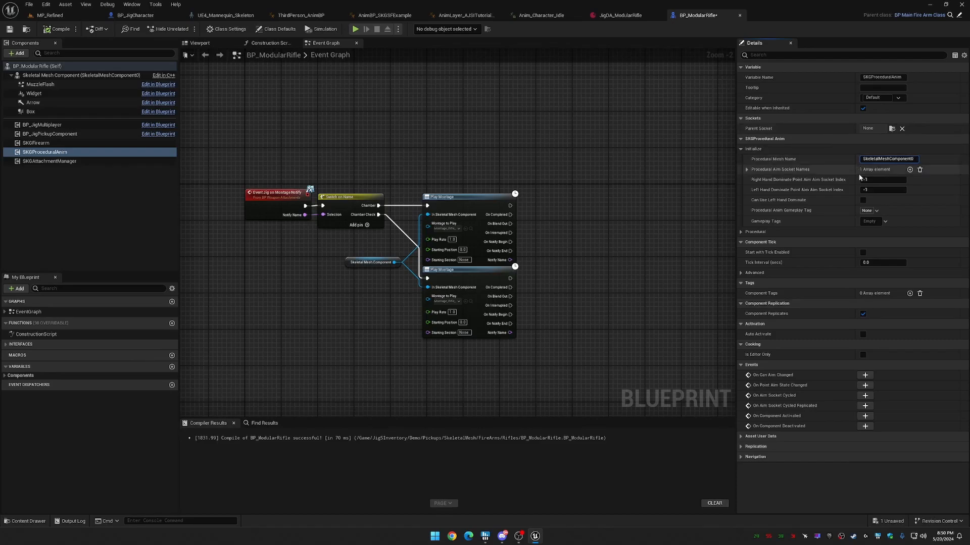
pyautogui.click(747, 170)
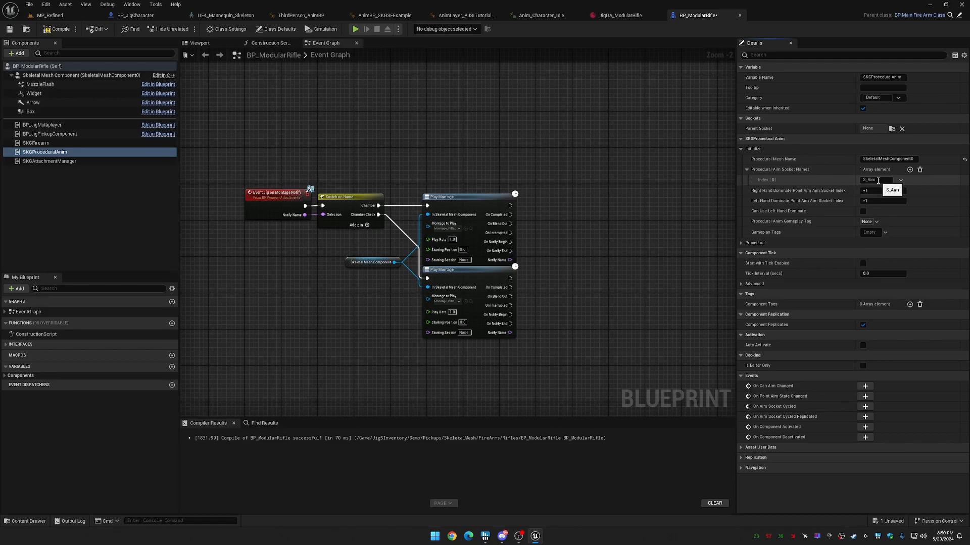
pyautogui.click(60, 29)
# Open SK_ModularRifle_Skeleton and add a socket named S_Aim to the root bone.
pyautogui.click(75, 75)
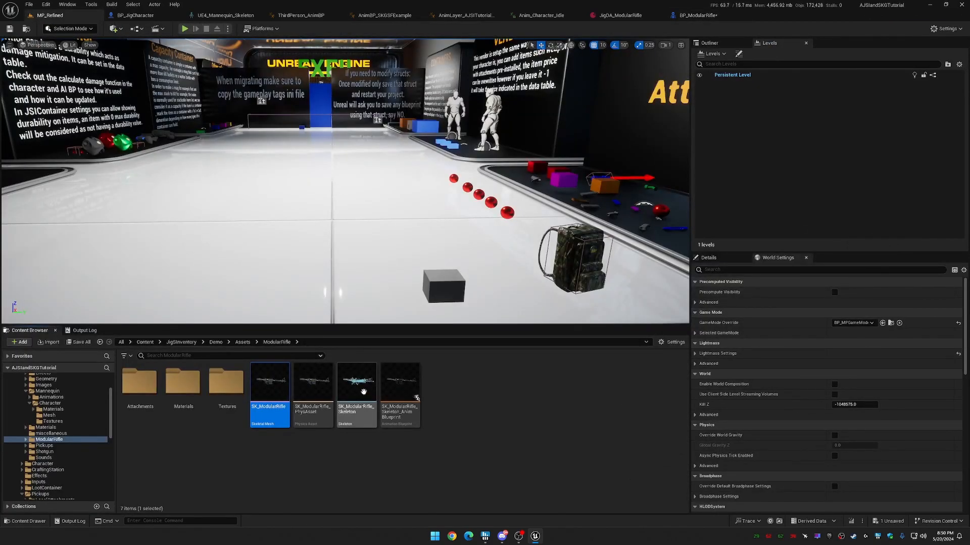
pyautogui.click(363, 394)
pyautogui.doubleClick(362, 391)
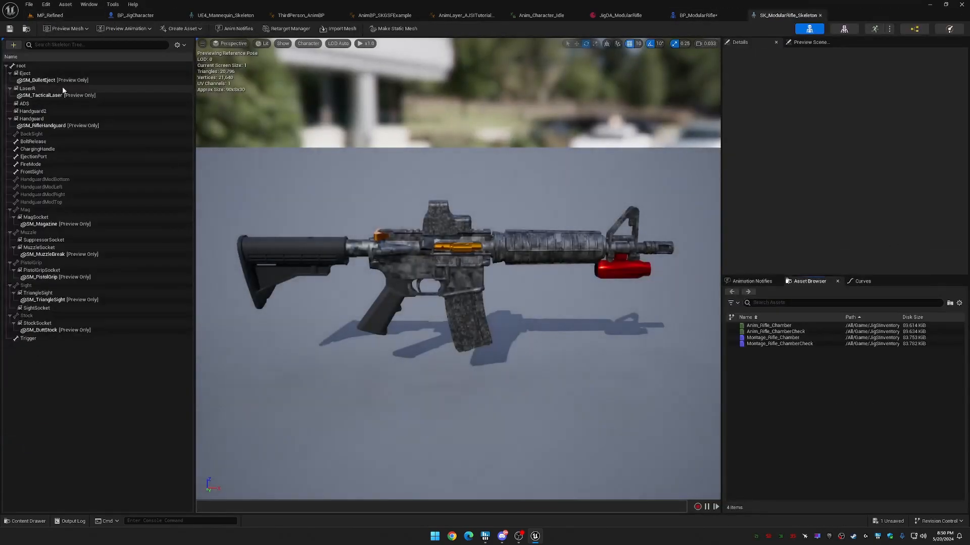
pyautogui.rightClick(42, 67)
pyautogui.click(78, 106)
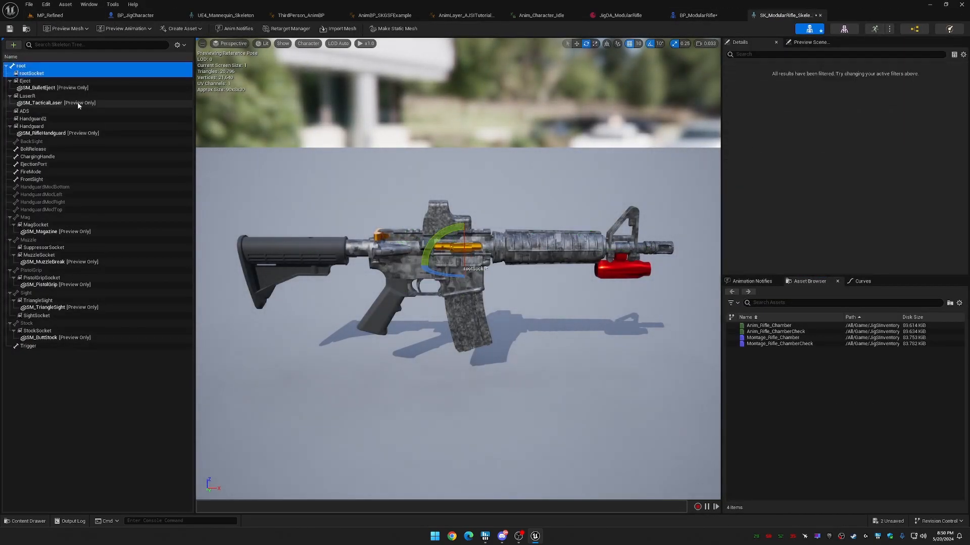
pyautogui.click(65, 76)
pyautogui.press('F2')
pyautogui.write('S_Aim')
pyautogui.press('Return')
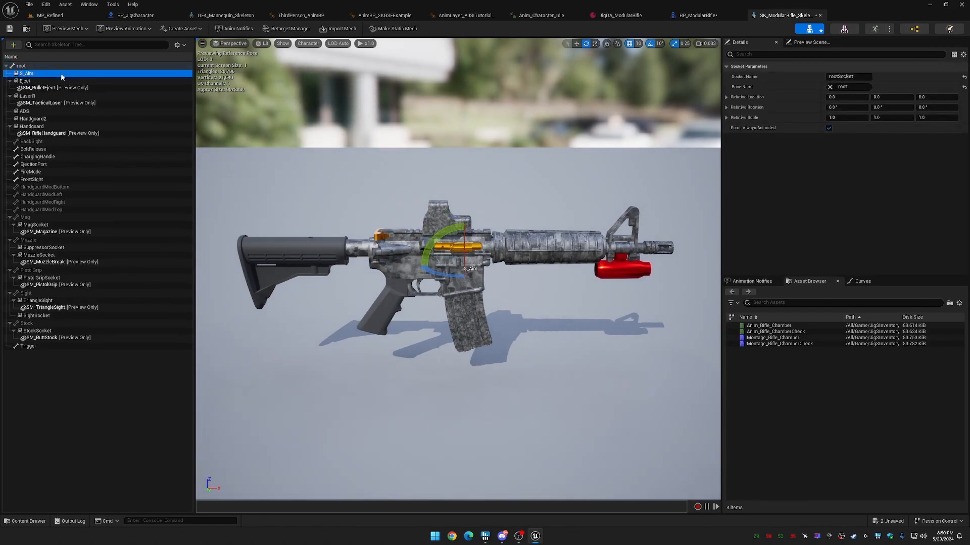
# Move the S_Aim socket sideways onto the rifle's centreline, at a relative Y location of about -15.2.
pyautogui.moveTo(394, 283); pyautogui.dragTo(530, 308, button='right')
pyautogui.press('a')
pyautogui.moveTo(362, 174); pyautogui.dragTo(434, 194, button='right')
pyautogui.press('a')
pyautogui.press('s')
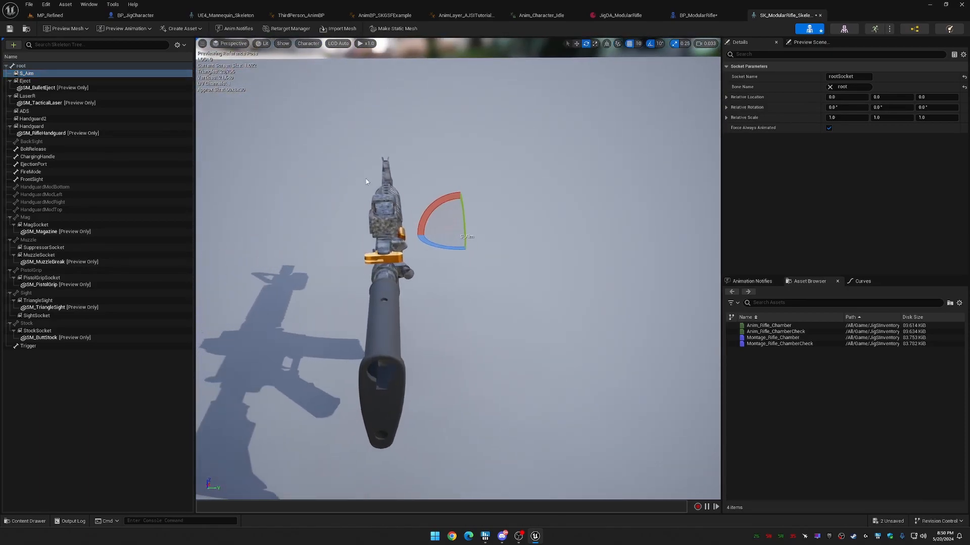
pyautogui.press('w')
pyautogui.moveTo(486, 233); pyautogui.dragTo(412, 238)
# Move the S_Aim socket back and up behind the optic, to about X -15.1 and Z 7.5, and save the skeleton.
pyautogui.press('d')
pyautogui.moveTo(411, 238); pyautogui.dragTo(242, 230, button='right')
pyautogui.press('w')
pyautogui.press('d')
pyautogui.press('q')
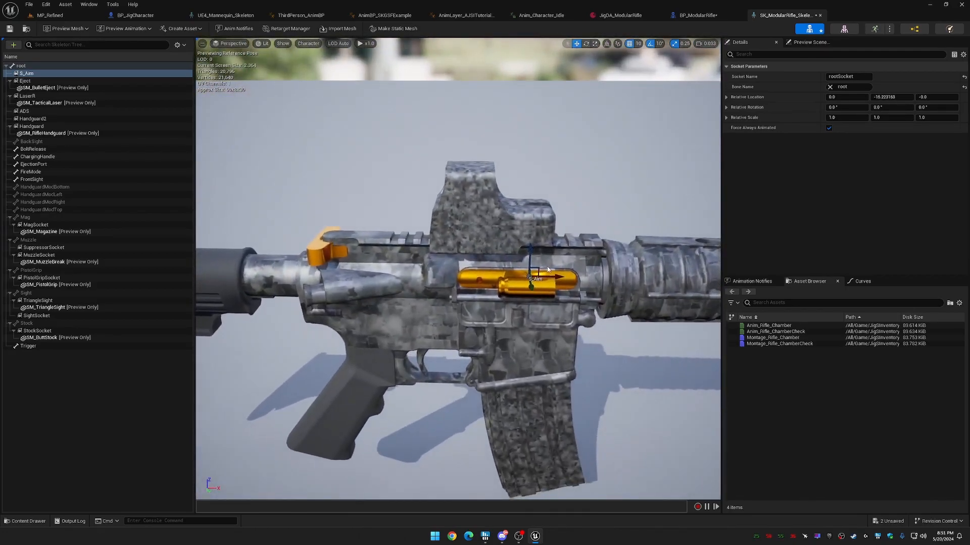
pyautogui.moveTo(558, 277); pyautogui.dragTo(344, 174)
pyautogui.moveTo(343, 174); pyautogui.dragTo(439, 180, button='right')
pyautogui.press('a')
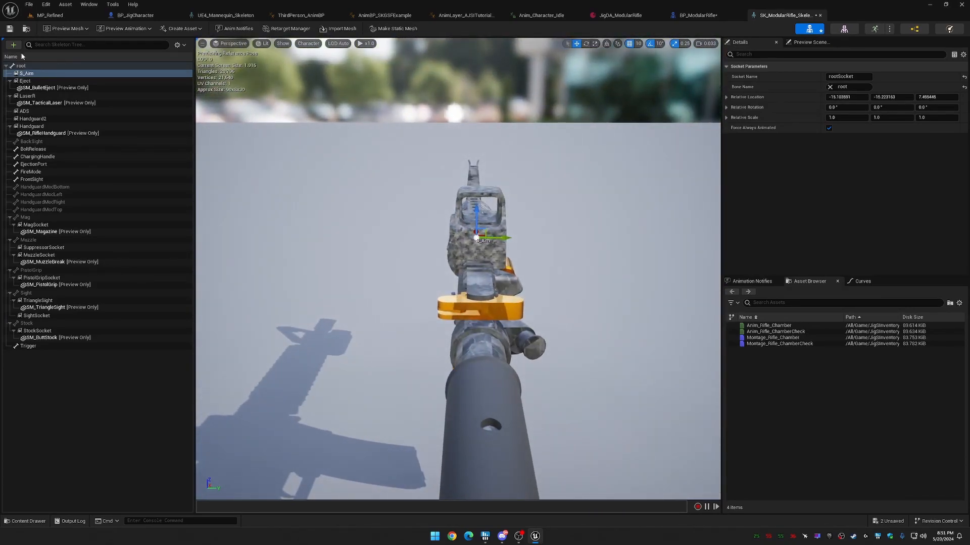
pyautogui.click(10, 29)
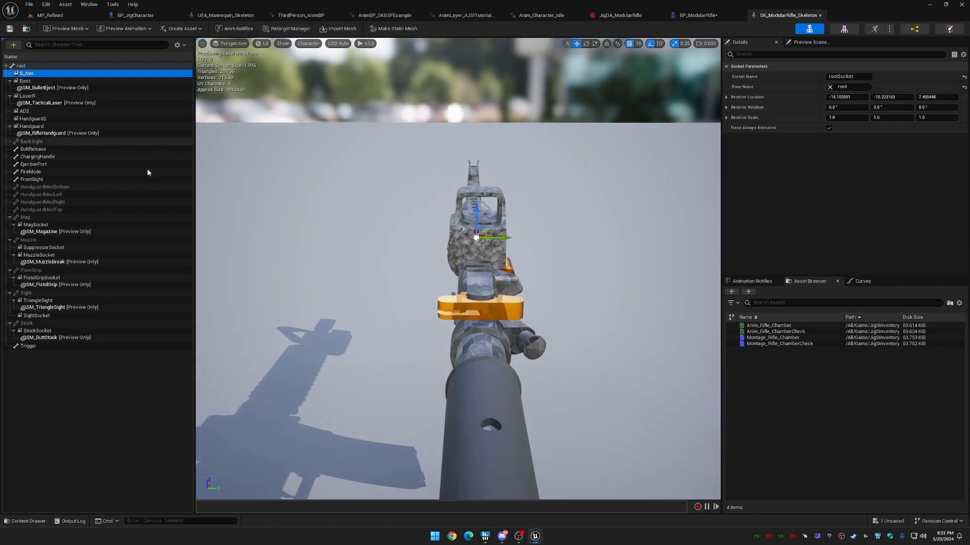
# In BP_ModularRifle, set the Forward Axis in SKGProceduralAnim's Aiming Settings to X to match the rifle's direction, and compile.
pyautogui.click(699, 15)
pyautogui.click(77, 152)
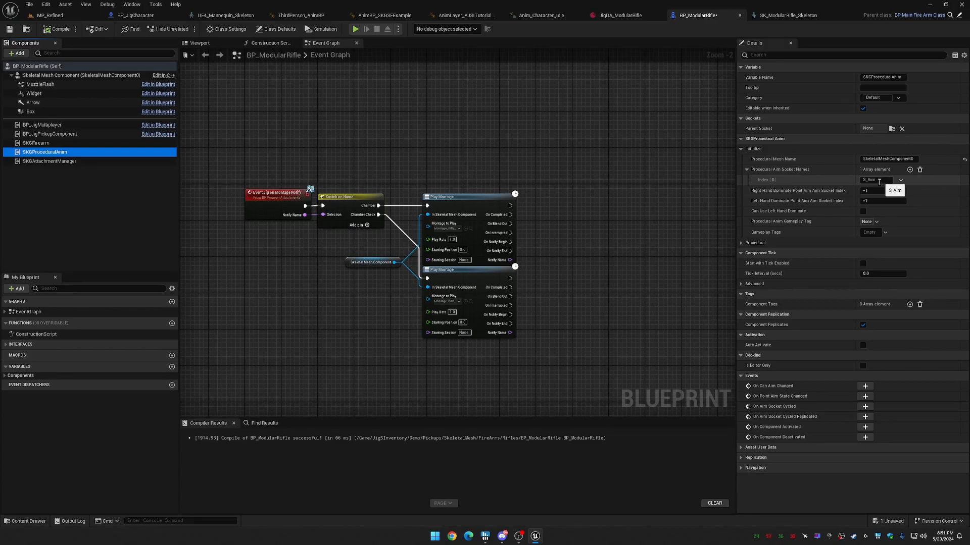
pyautogui.click(741, 242)
pyautogui.click(746, 253)
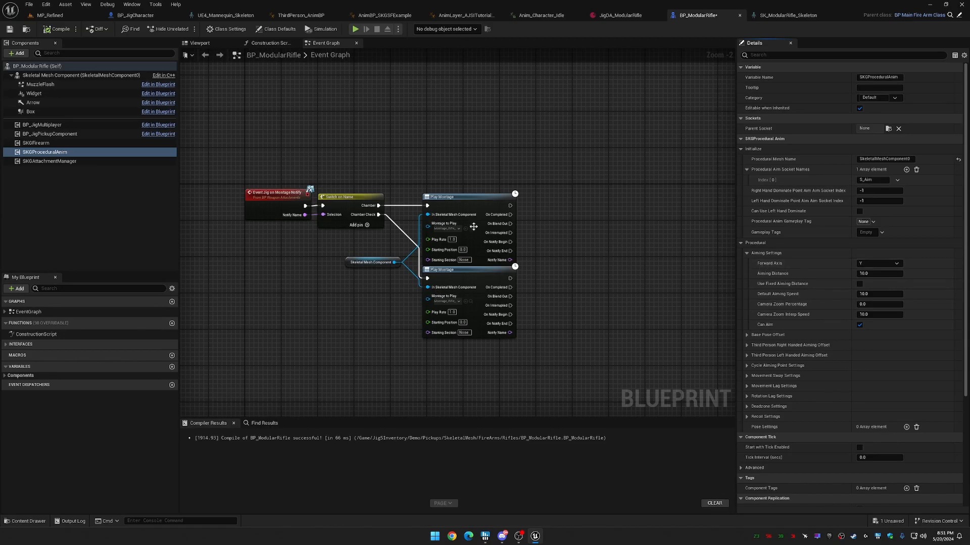
pyautogui.click(197, 43)
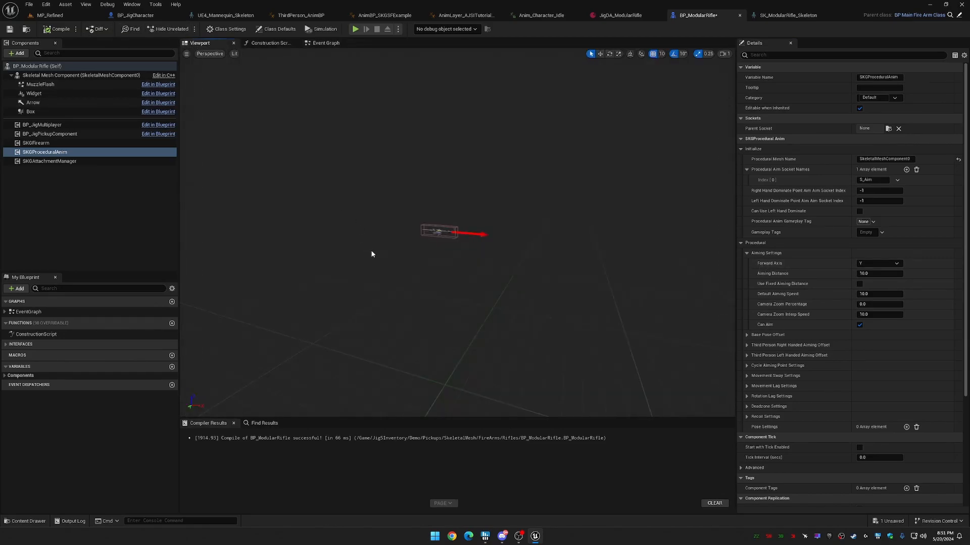
pyautogui.moveTo(457, 233); pyautogui.dragTo(460, 203, button='right')
pyautogui.press('w')
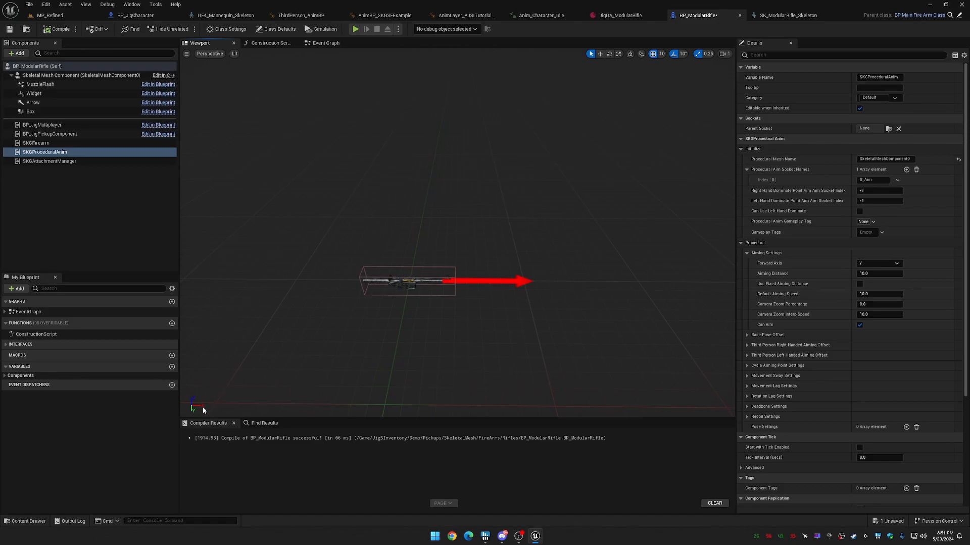
pyautogui.click(878, 263)
pyautogui.click(881, 276)
pyautogui.click(53, 29)
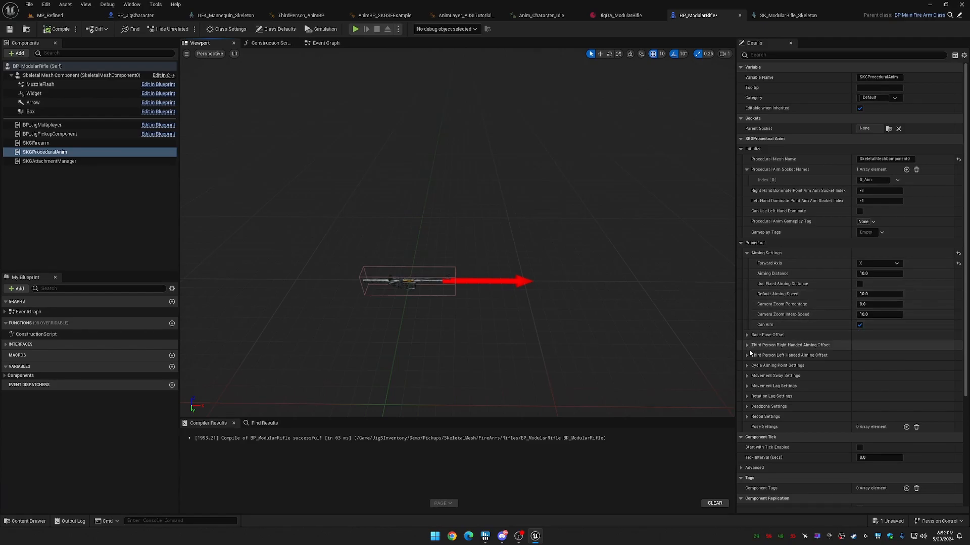
# Review the SKGAttachmentManager component's Initialize settings in BP_ModularRifle, keep the defaults, and save the blueprint.
pyautogui.click(77, 162)
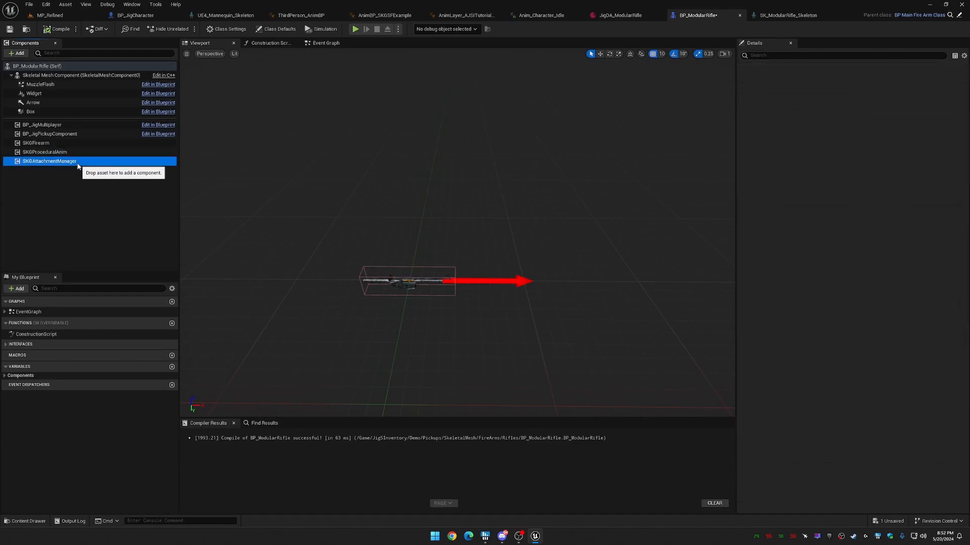
pyautogui.click(740, 149)
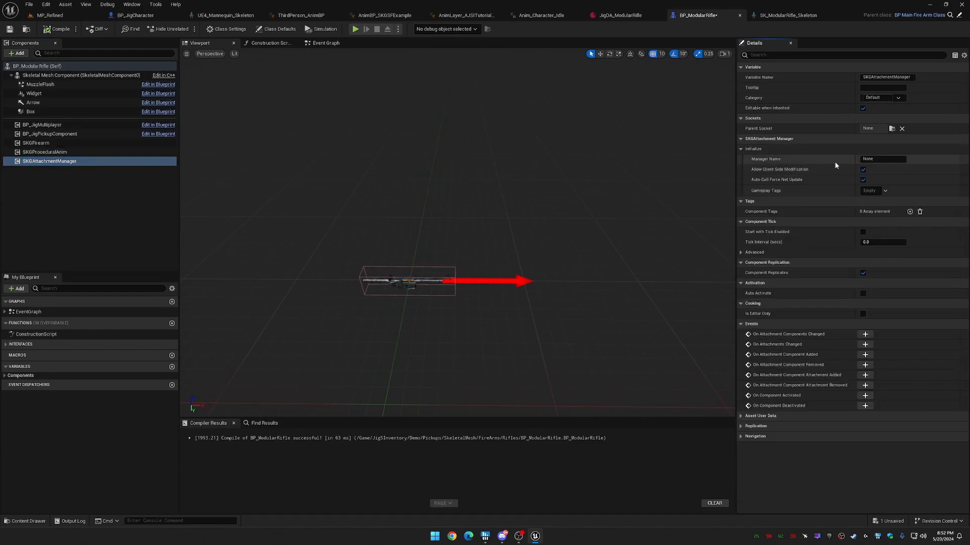
pyautogui.moveTo(779, 161)
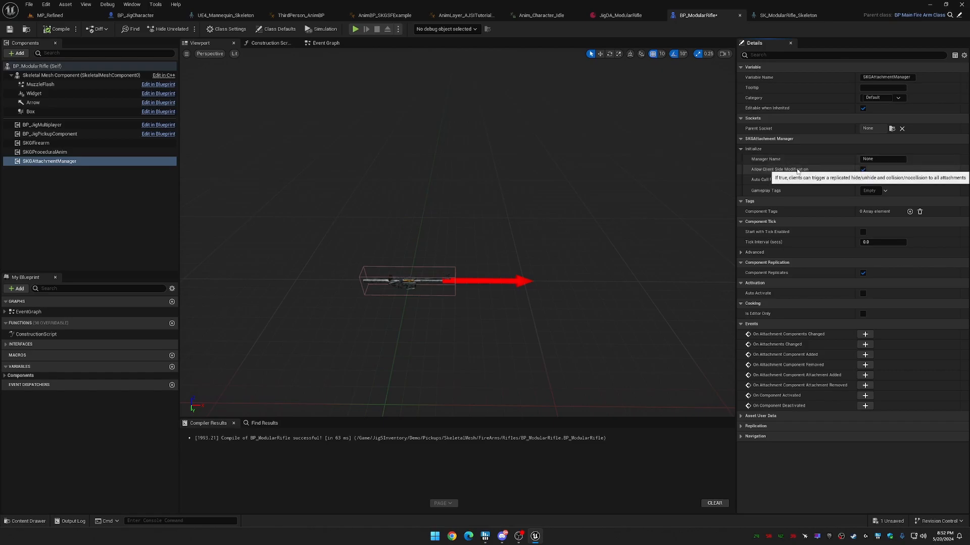
pyautogui.click(10, 29)
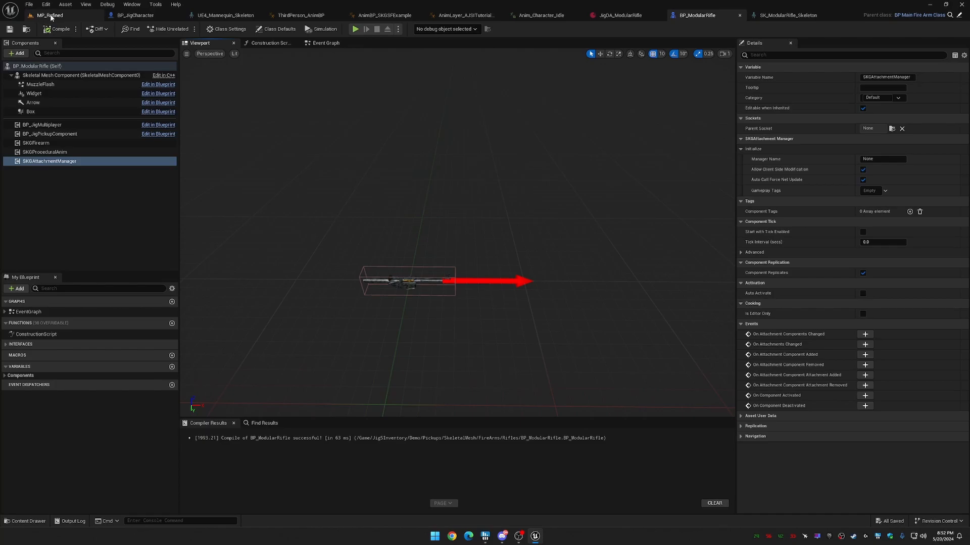
# Playtest the MP_Refined level with the modular rifle, checking movement, aiming down sights and the camera modes, and end the session.
pyautogui.click(76, 15)
pyautogui.click(185, 29)
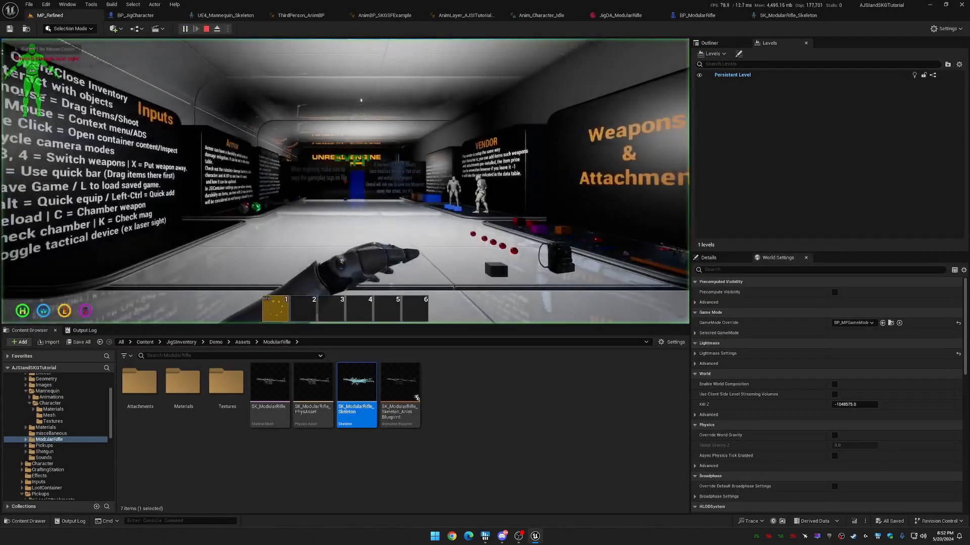
pyautogui.press('w')
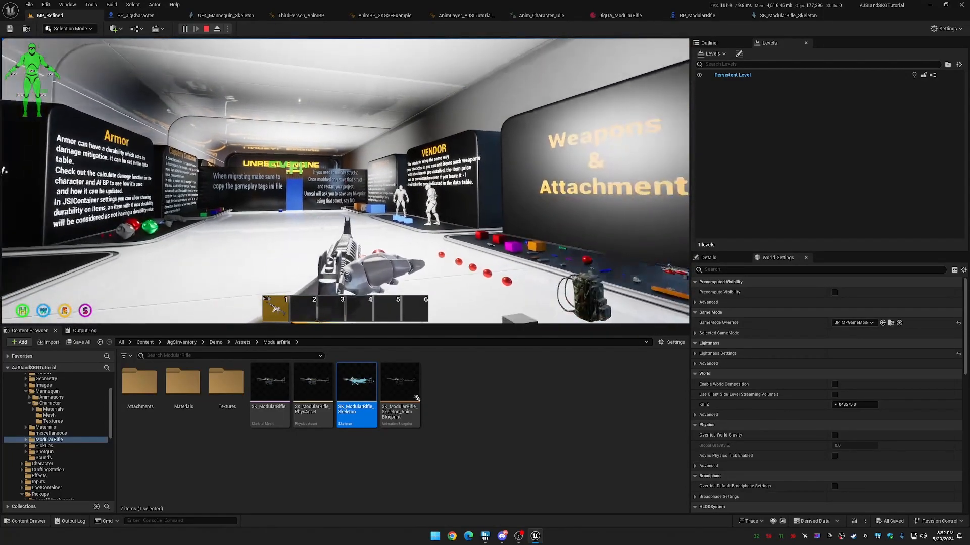
pyautogui.rightClick(345, 181)
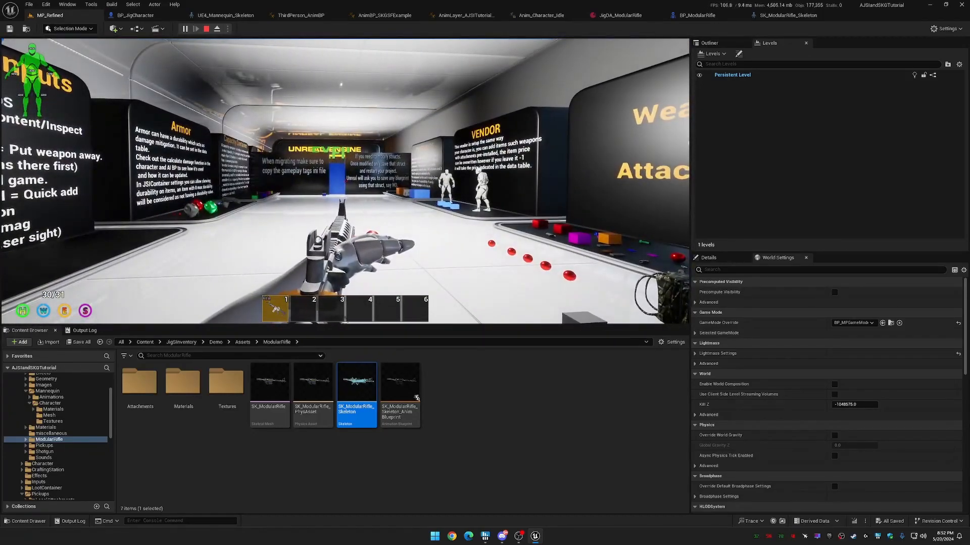
pyautogui.press('v')
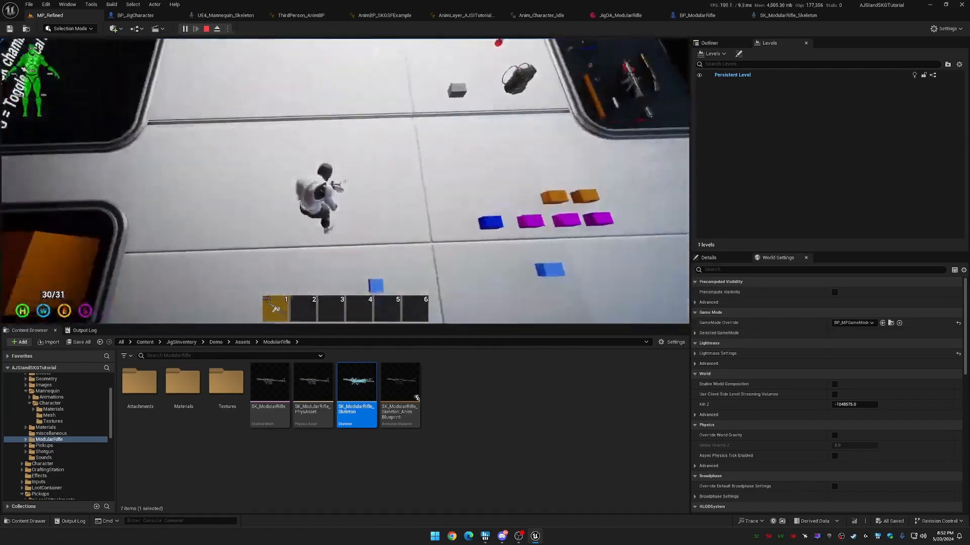
pyautogui.press('v')
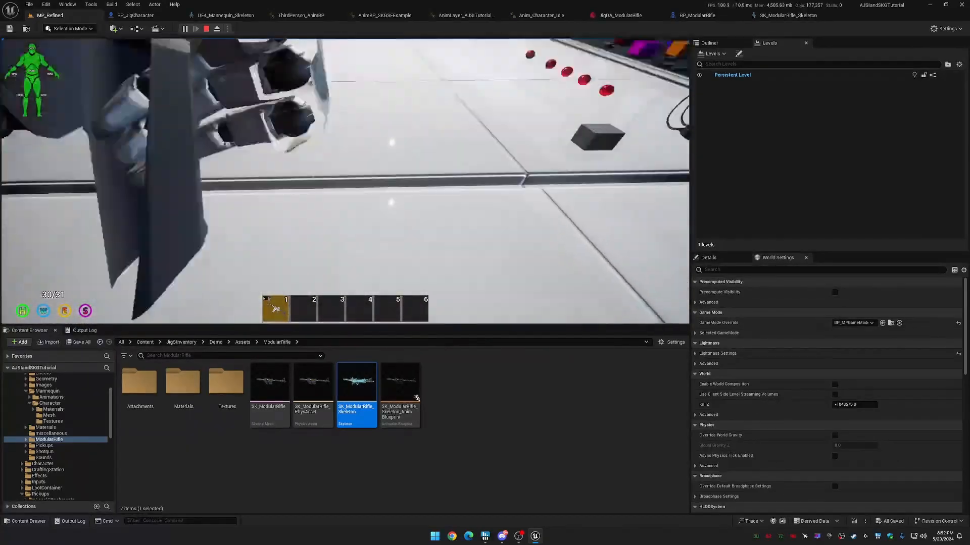
pyautogui.press('v')
pyautogui.press('v')
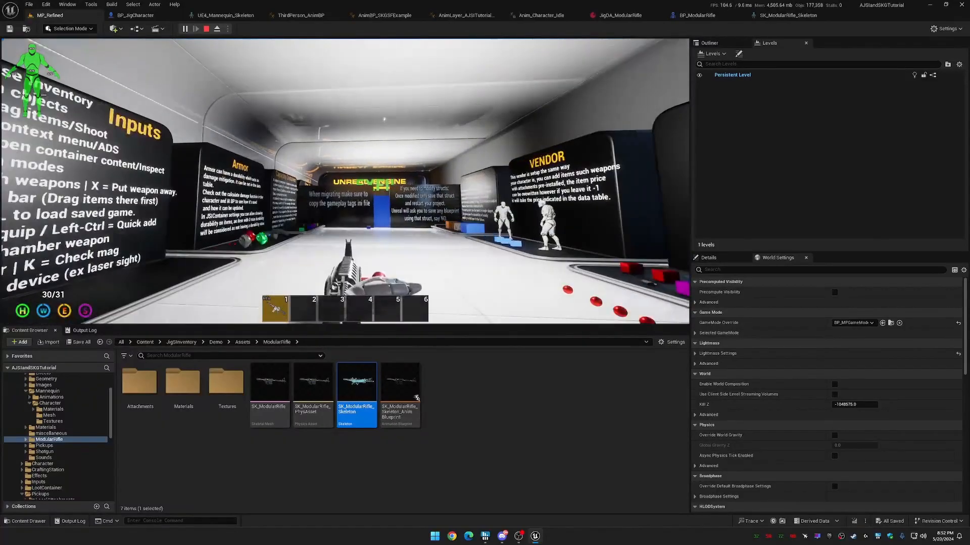
pyautogui.press('Escape')
# Return to BP_JigCharacter's main Event Graph and open the BEGIN PLAY collapsed graph.
pyautogui.click(137, 16)
pyautogui.moveTo(439, 80); pyautogui.dragTo(340, 137, button='right')
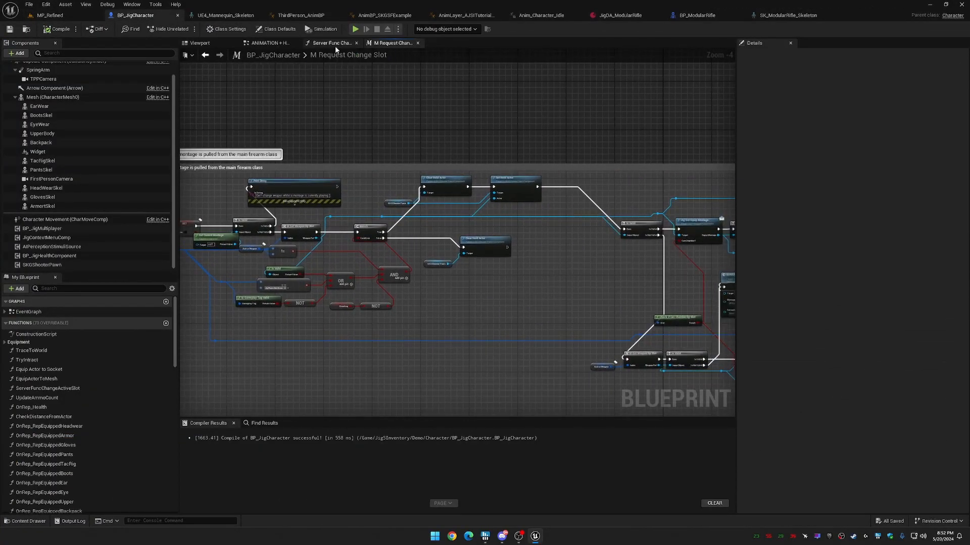
pyautogui.click(278, 46)
pyautogui.moveTo(360, 182); pyautogui.dragTo(535, 294, button='right')
pyautogui.scroll(-2, 392, 223)
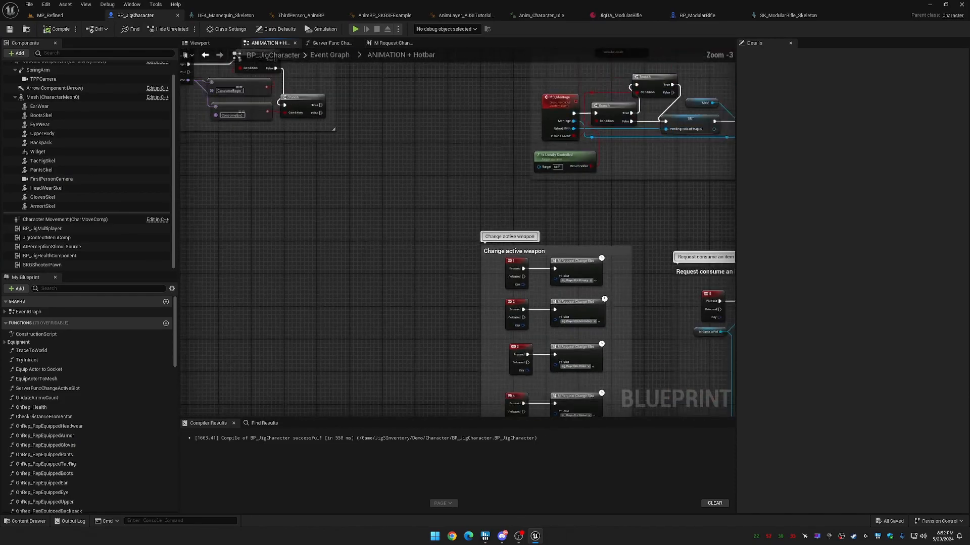
pyautogui.moveTo(382, 165); pyautogui.dragTo(590, 307, button='right')
pyautogui.moveTo(521, 149); pyautogui.dragTo(637, 173, button='right')
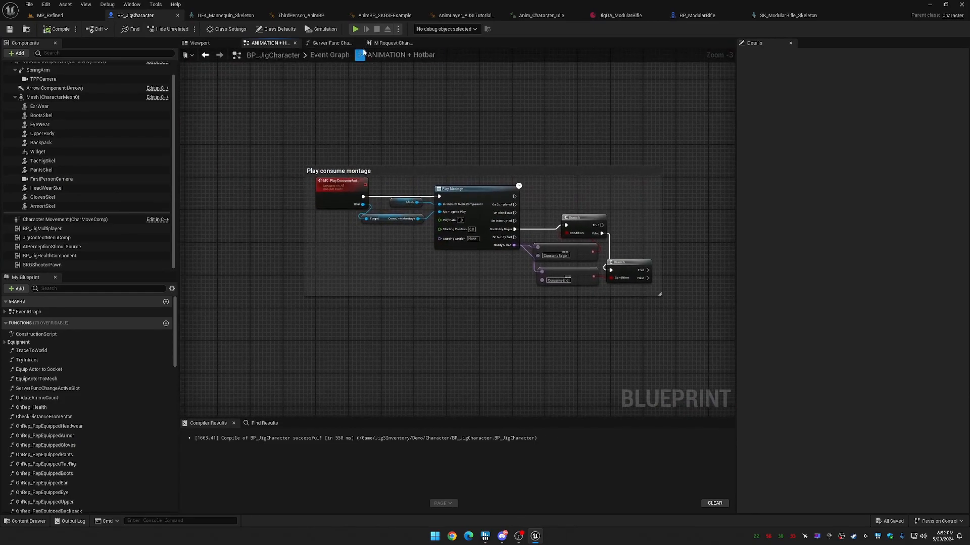
pyautogui.click(329, 56)
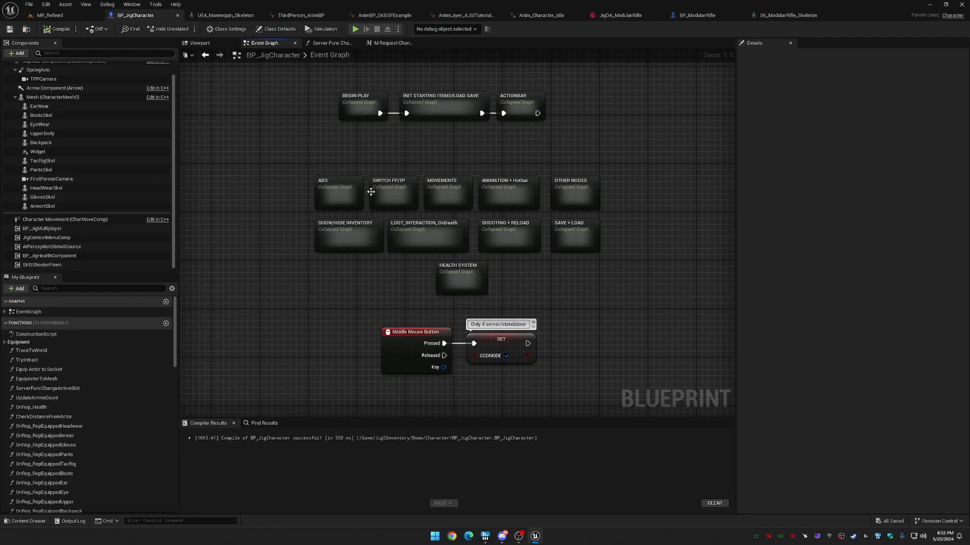
pyautogui.doubleClick(361, 105)
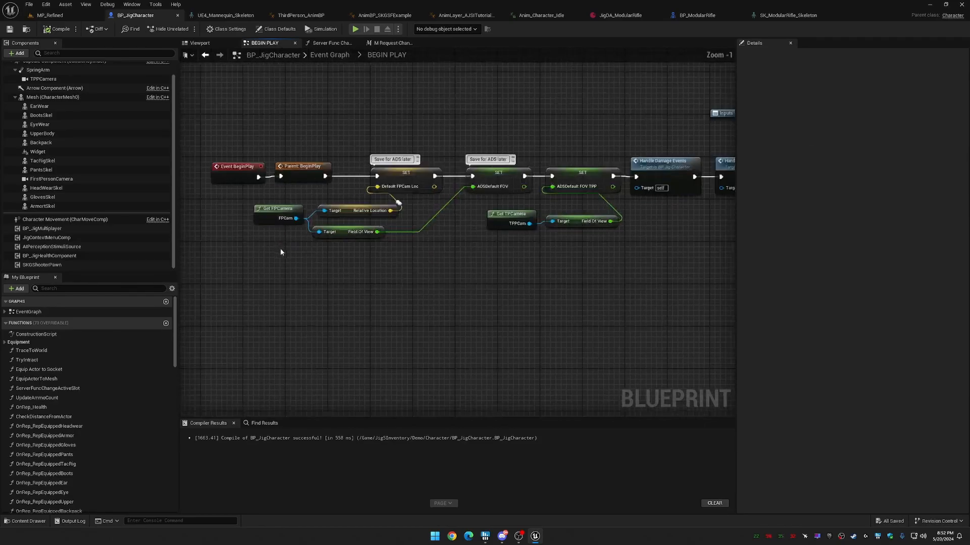
# In the BEGIN PLAY graph, move the overlapping Set Show Mouse Cursor node clear of Set Input Mode Game Only.
pyautogui.moveTo(589, 297); pyautogui.dragTo(427, 310, button='right')
pyautogui.scroll(1, 427, 310)
pyautogui.moveTo(368, 208); pyautogui.dragTo(248, 230, button='right')
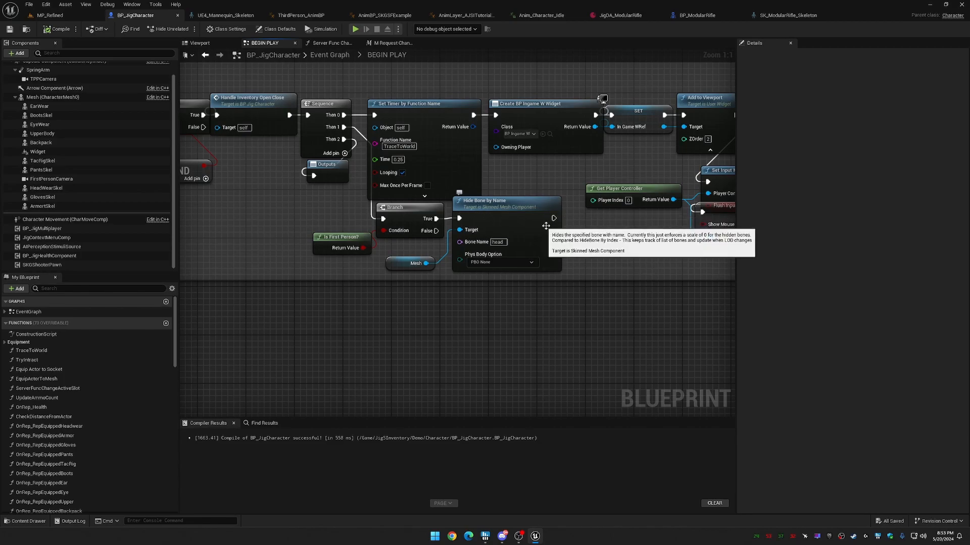
pyautogui.moveTo(581, 349); pyautogui.dragTo(396, 340, button='right')
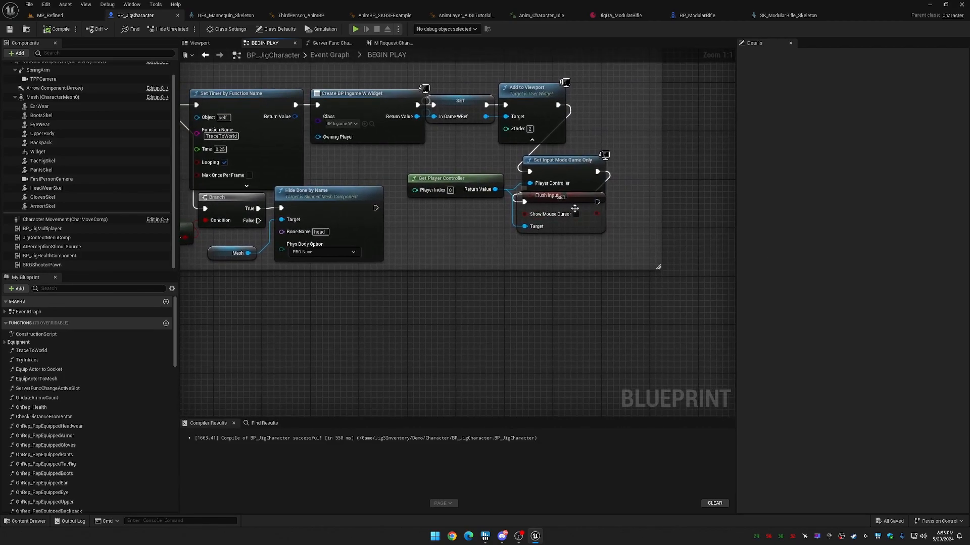
pyautogui.moveTo(584, 210); pyautogui.dragTo(589, 227)
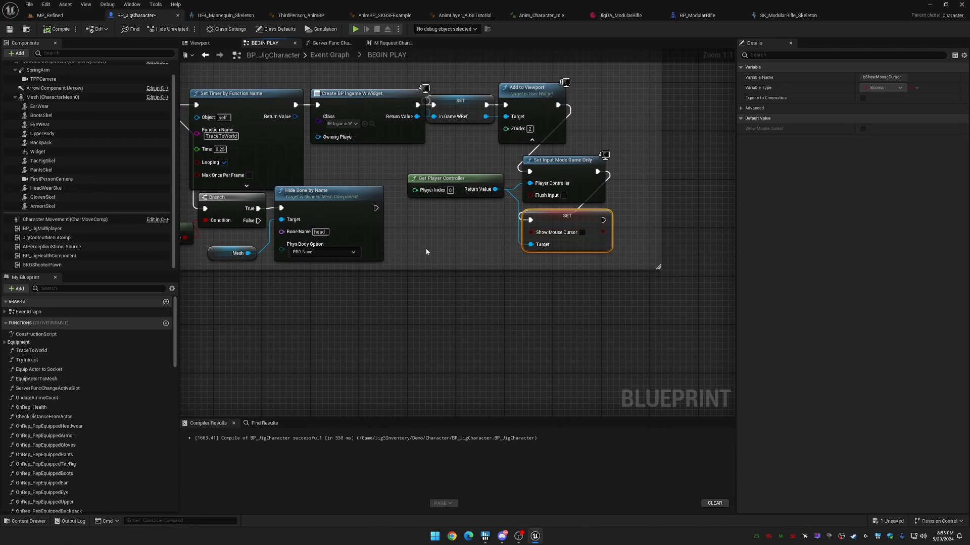
# Delete the Is First Person branch that hides the head bone, remove the Sequence's unused Then 1 pin, and save BP_JigCharacter.
pyautogui.moveTo(251, 210); pyautogui.dragTo(371, 202, button='right')
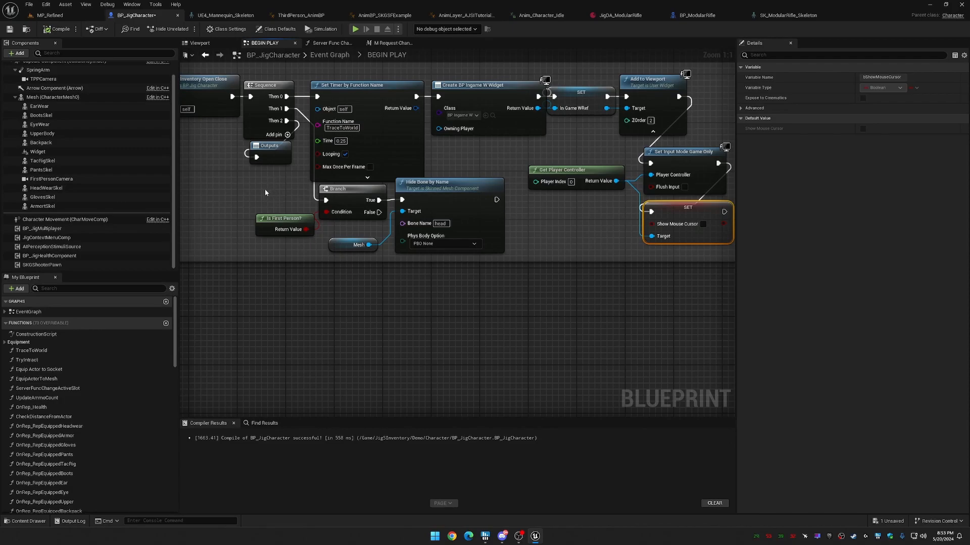
pyautogui.moveTo(253, 195); pyautogui.dragTo(455, 250)
pyautogui.press('Delete')
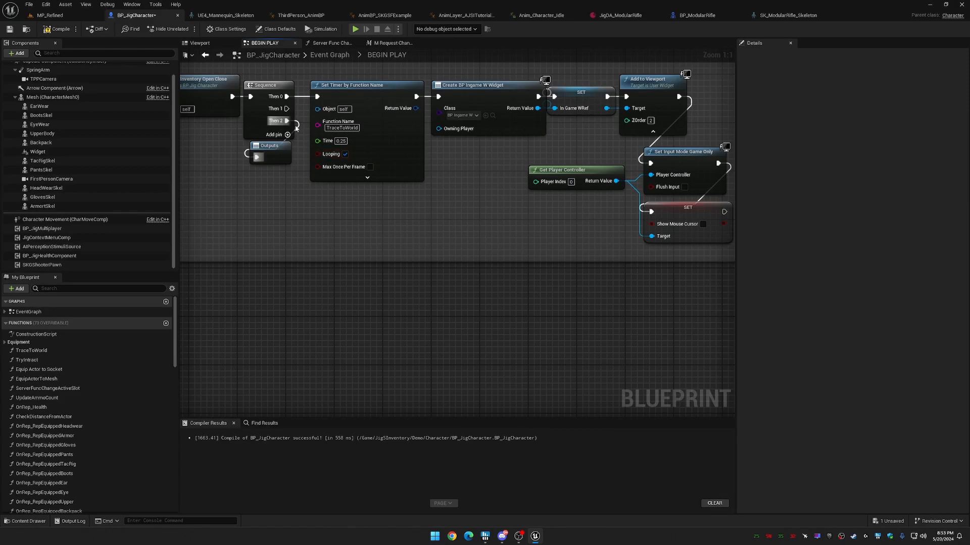
pyautogui.rightClick(283, 110)
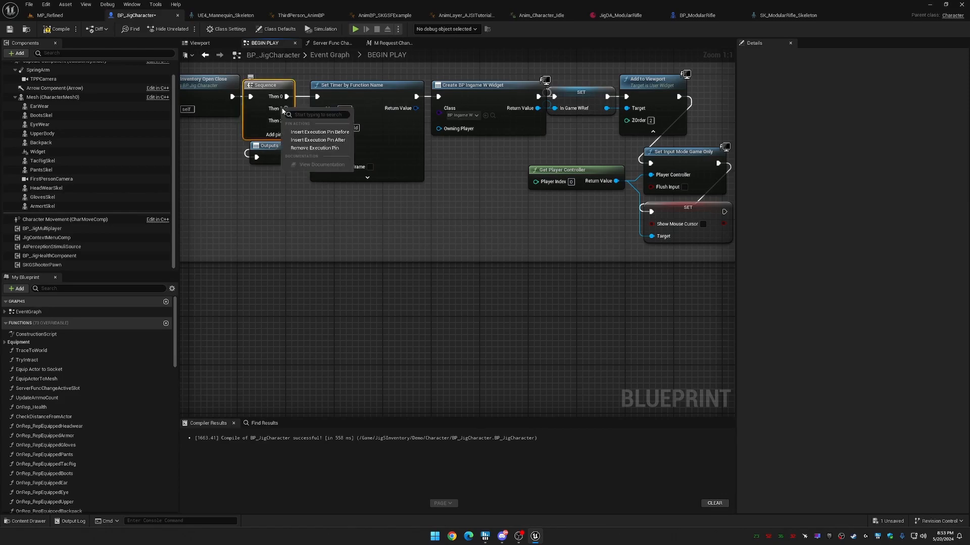
pyautogui.click(314, 148)
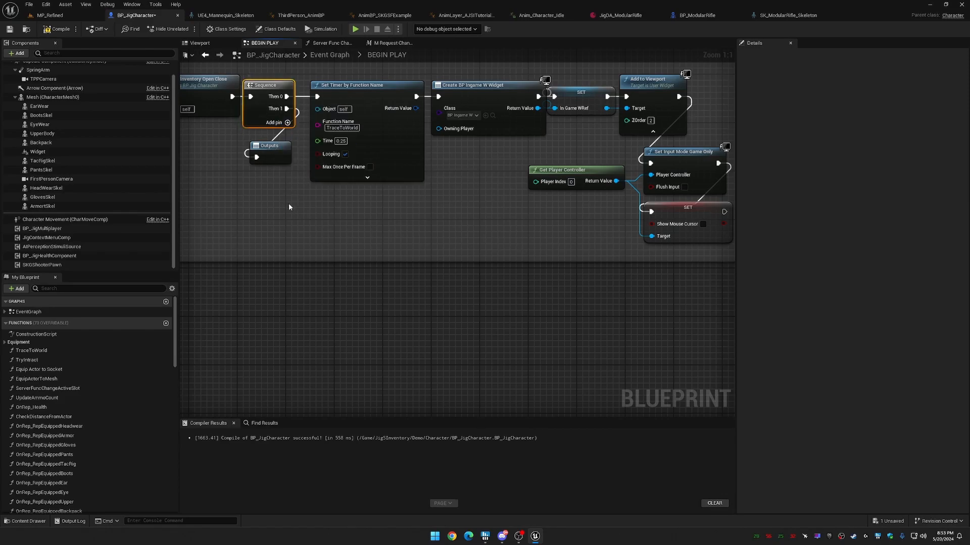
pyautogui.click(12, 30)
pyautogui.moveTo(320, 226); pyautogui.dragTo(241, 235, button='right')
# Playtest MP_Refined in first person with the weapon from slot 1 equipped, looking up and down, and end the session.
pyautogui.click(50, 16)
pyautogui.click(185, 28)
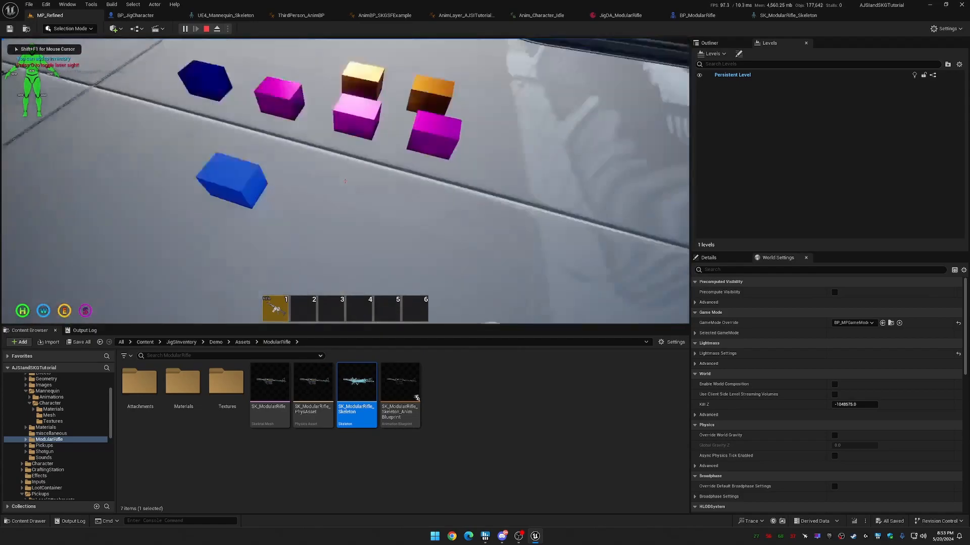
pyautogui.press('1')
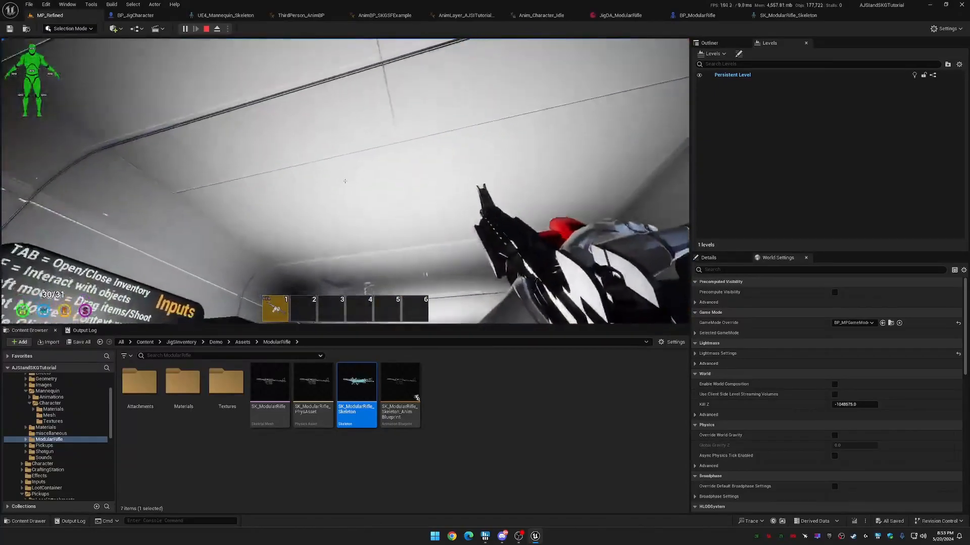
pyautogui.press('Escape')
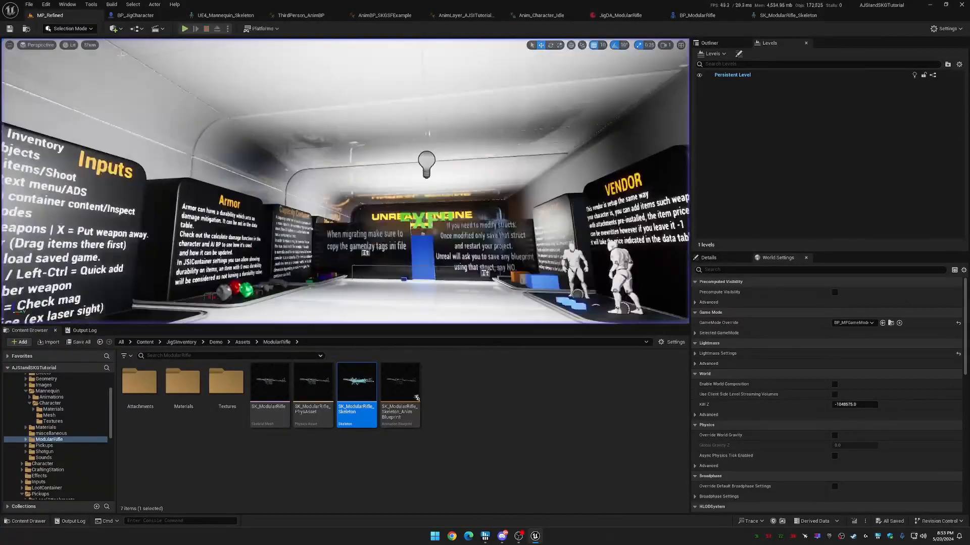
# In the BEGIN PLAY graph, delete the nodes that save the default camera location and FOVs for ADS, including the camera getters.
pyautogui.click(144, 16)
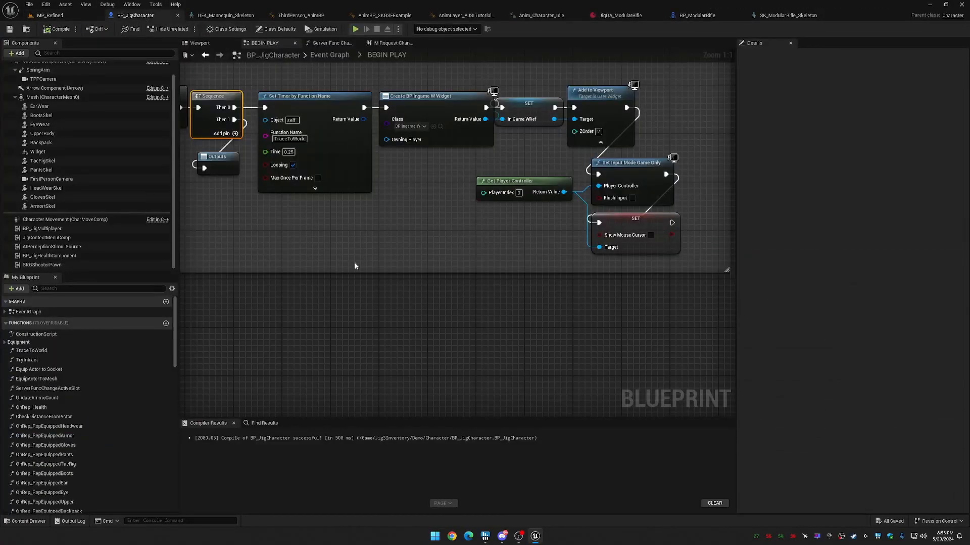
pyautogui.moveTo(355, 271); pyautogui.dragTo(506, 261, button='right')
pyautogui.scroll(-3, 429, 226)
pyautogui.moveTo(428, 225); pyautogui.dragTo(673, 226, button='right')
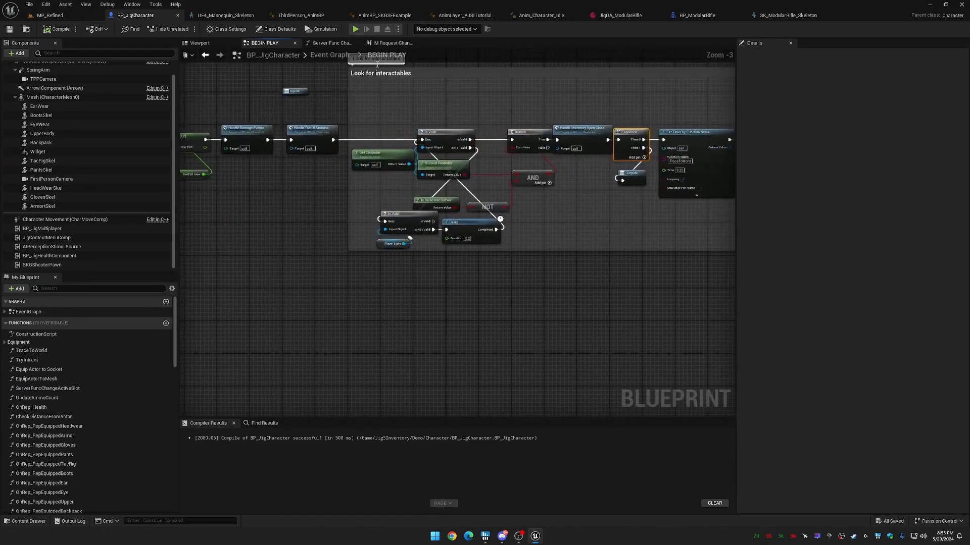
pyautogui.moveTo(376, 65); pyautogui.dragTo(575, 186, button='right')
pyautogui.moveTo(347, 182); pyautogui.dragTo(484, 147, button='right')
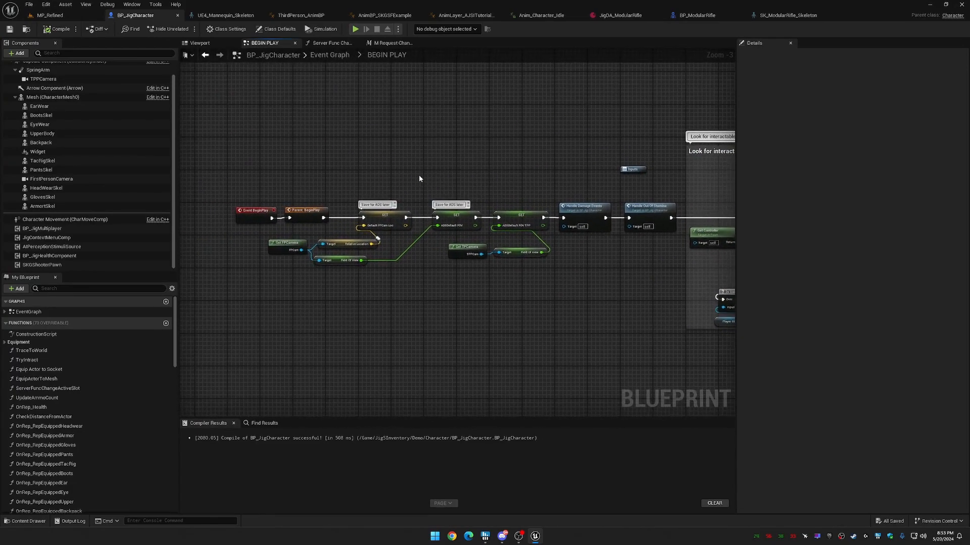
pyautogui.scroll(3, 370, 278)
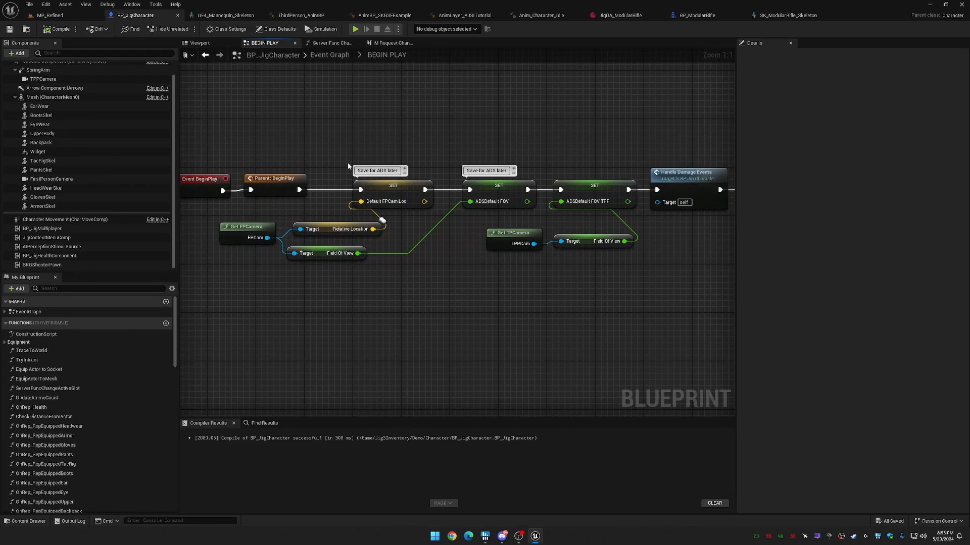
pyautogui.moveTo(339, 135); pyautogui.dragTo(599, 343)
pyautogui.press('Delete')
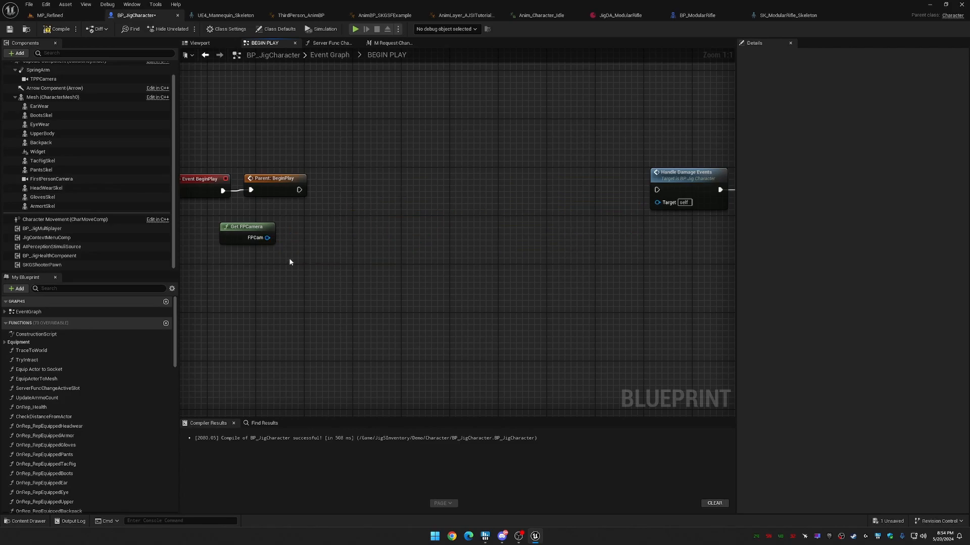
pyautogui.moveTo(307, 273); pyautogui.dragTo(310, 275)
pyautogui.press('Delete')
# Connect Parent: BeginPlay to Handle Damage Events, place the BeginPlay nodes beside it, and compile and save BP_JigCharacter.
pyautogui.moveTo(343, 228); pyautogui.dragTo(465, 234, button='right')
pyautogui.moveTo(262, 151); pyautogui.dragTo(438, 230)
pyautogui.moveTo(406, 186); pyautogui.dragTo(658, 198)
pyautogui.moveTo(672, 273); pyautogui.dragTo(344, 308, button='right')
pyautogui.moveTo(349, 246); pyautogui.dragTo(451, 234)
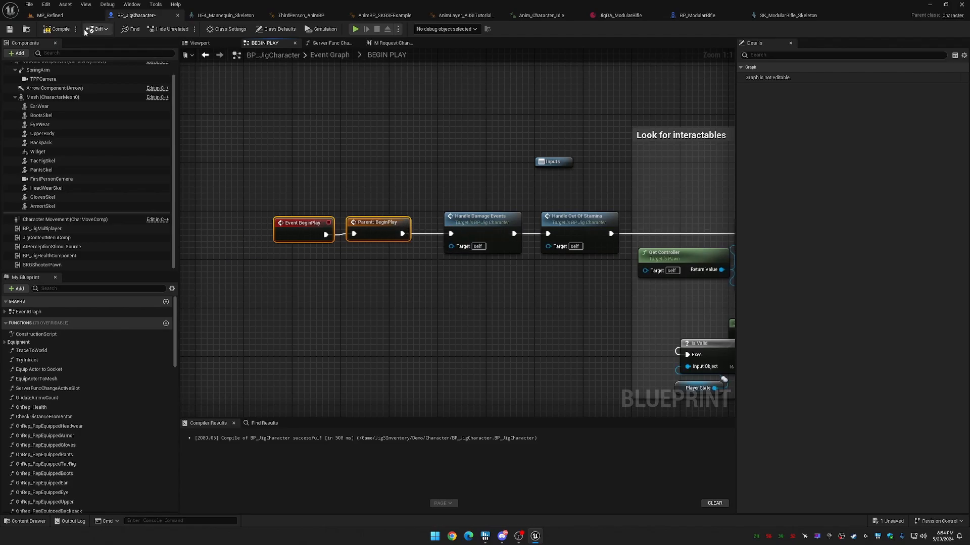
pyautogui.click(56, 30)
pyautogui.click(10, 29)
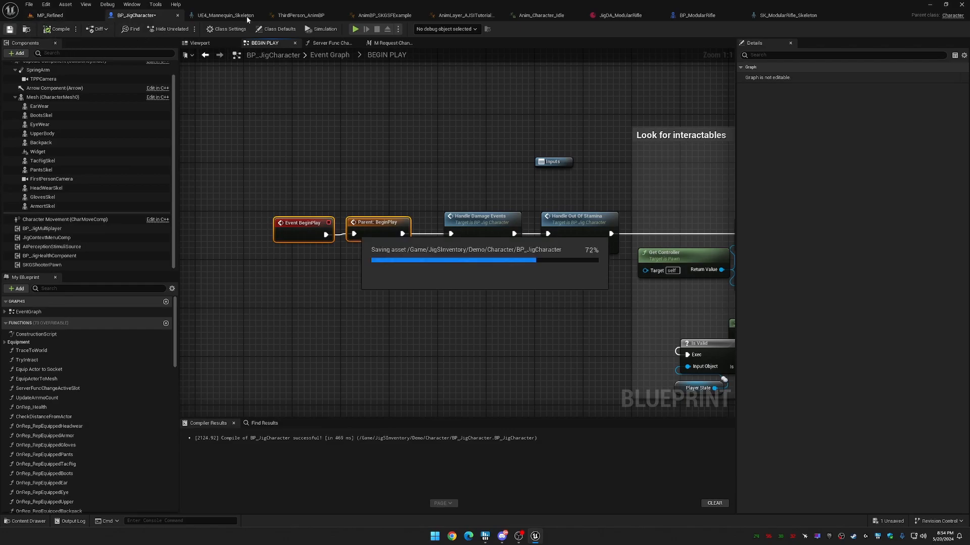
# Go back to the main Event Graph and open the ADS collapsed graph.
pyautogui.scroll(-3, 393, 159)
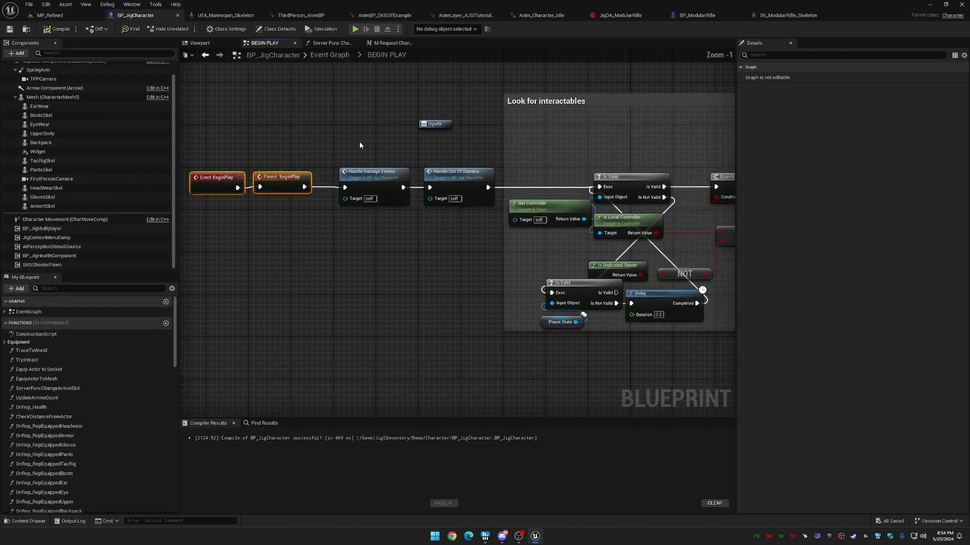
pyautogui.doubleClick(441, 152)
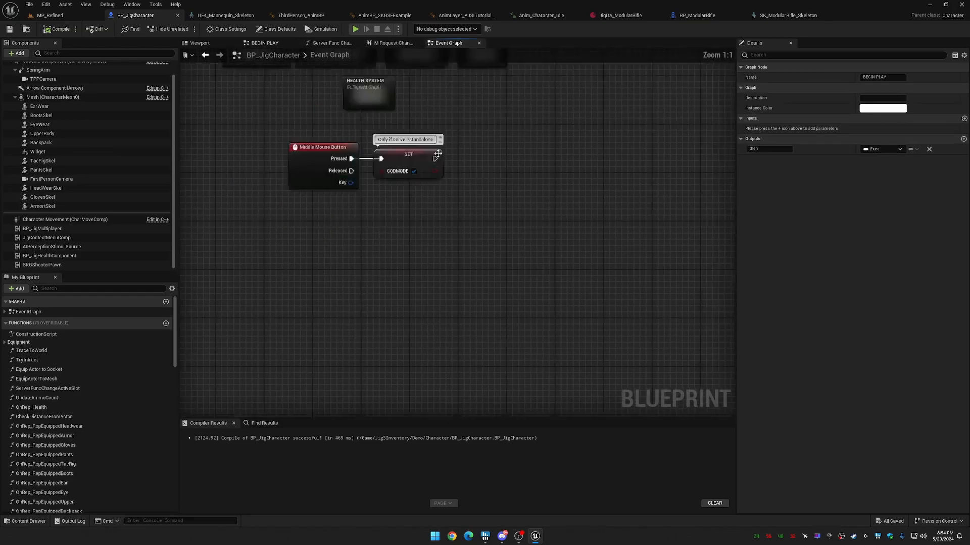
pyautogui.doubleClick(404, 206)
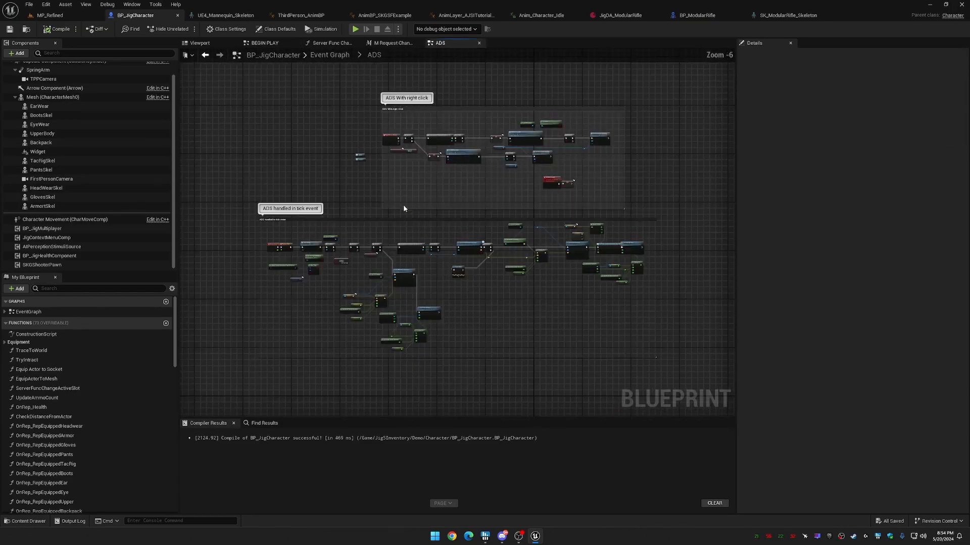
# Break Event Tick's connection to the tick chain in the section that handles ADS every tick.
pyautogui.scroll(4, 391, 181)
pyautogui.moveTo(253, 303); pyautogui.dragTo(396, 143, button='right')
pyautogui.moveTo(213, 168); pyautogui.dragTo(432, 188, button='right')
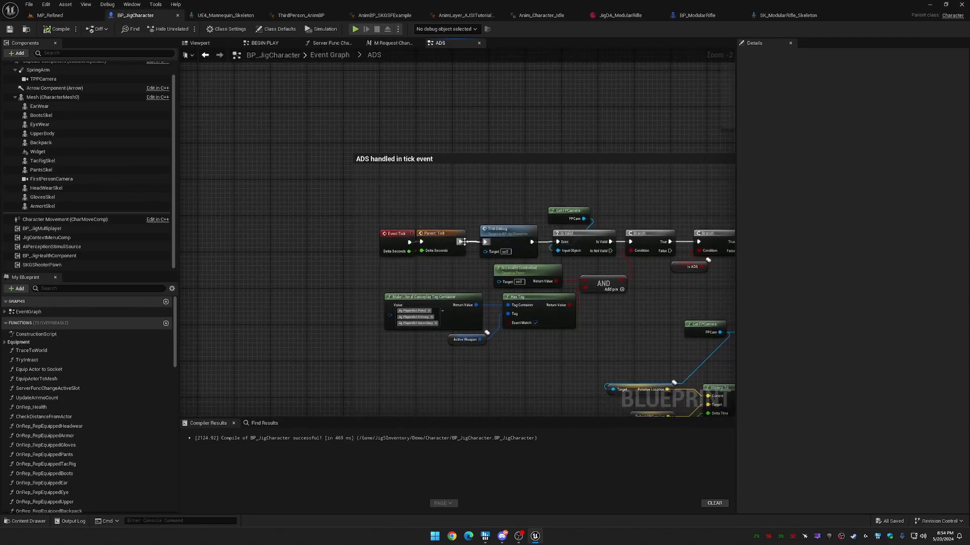
pyautogui.moveTo(412, 245); pyautogui.dragTo(403, 243)
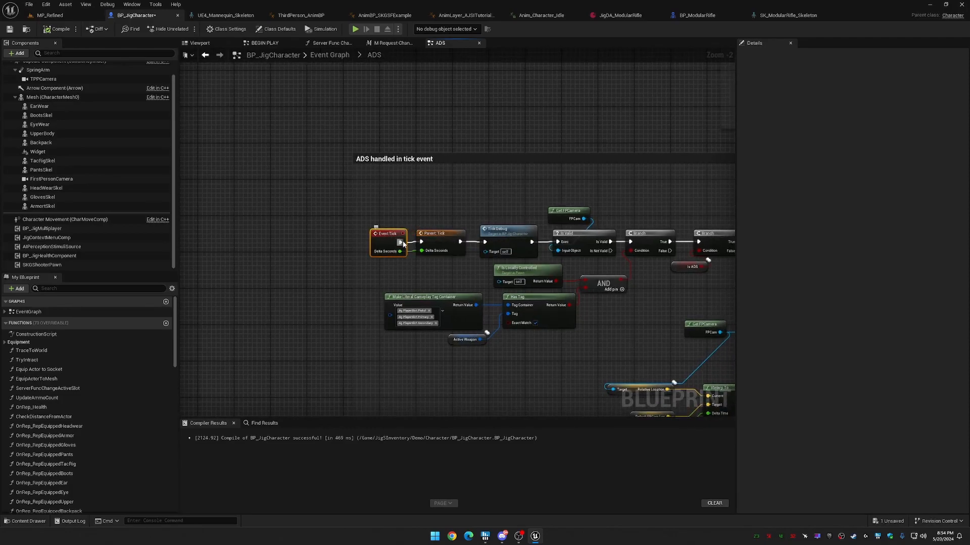
pyautogui.keyDown('alt'); pyautogui.click(402, 251); pyautogui.keyUp('alt')
# Detach the Right Mouse Button event from the old ADS chain and move it to empty space above the comment box.
pyautogui.moveTo(429, 192); pyautogui.dragTo(395, 299, button='right')
pyautogui.moveTo(521, 105); pyautogui.dragTo(303, 376, button='right')
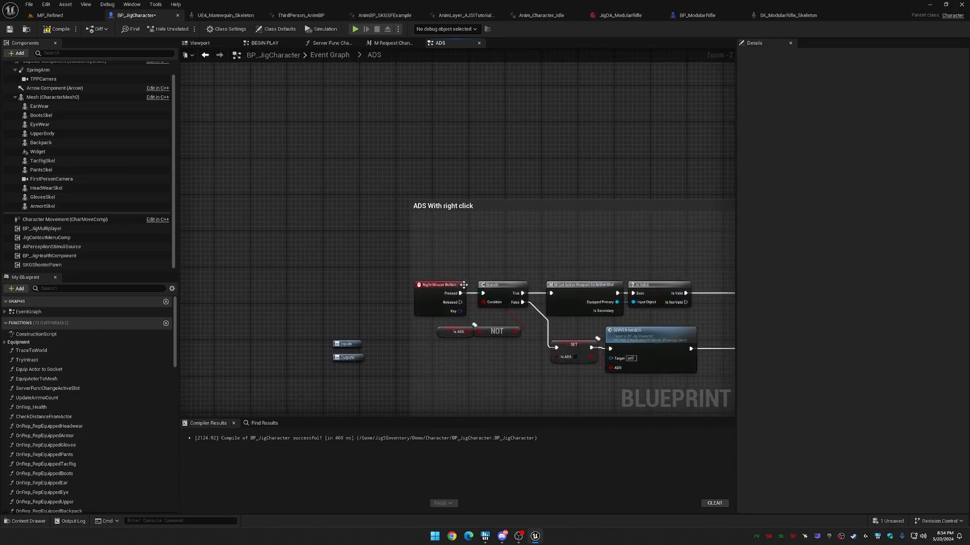
pyautogui.moveTo(437, 285); pyautogui.dragTo(456, 78)
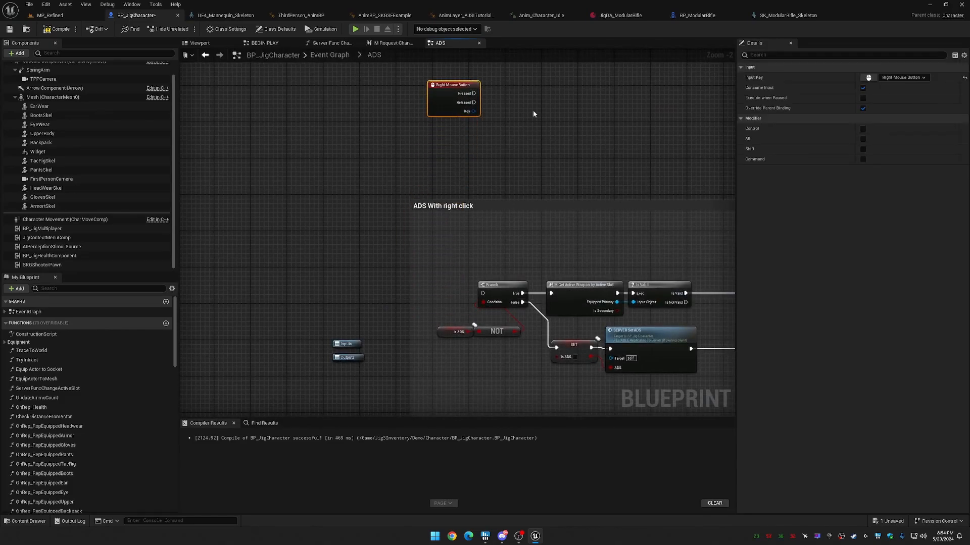
pyautogui.moveTo(486, 87); pyautogui.dragTo(399, 289, button='right')
pyautogui.moveTo(388, 291); pyautogui.dragTo(388, 186)
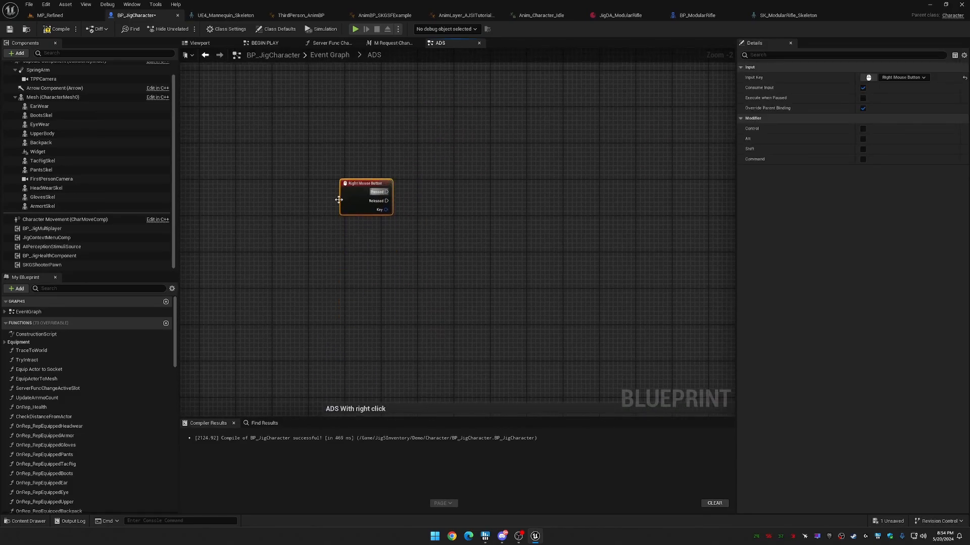
# Add an SKGShooterPawn reference with a Start Aiming call and connect the Right Mouse Button event's Pressed output to it.
pyautogui.moveTo(42, 265); pyautogui.dragTo(348, 235)
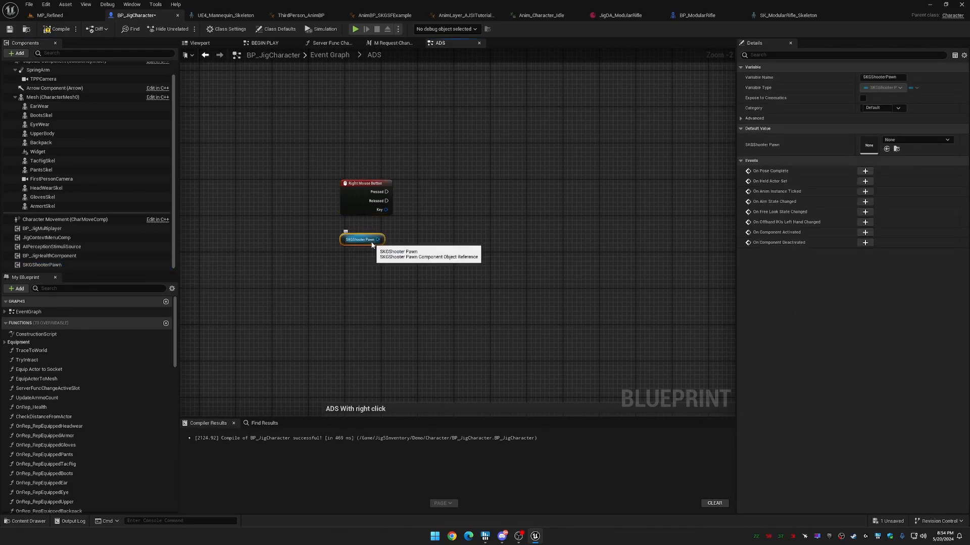
pyautogui.moveTo(379, 242); pyautogui.dragTo(440, 231)
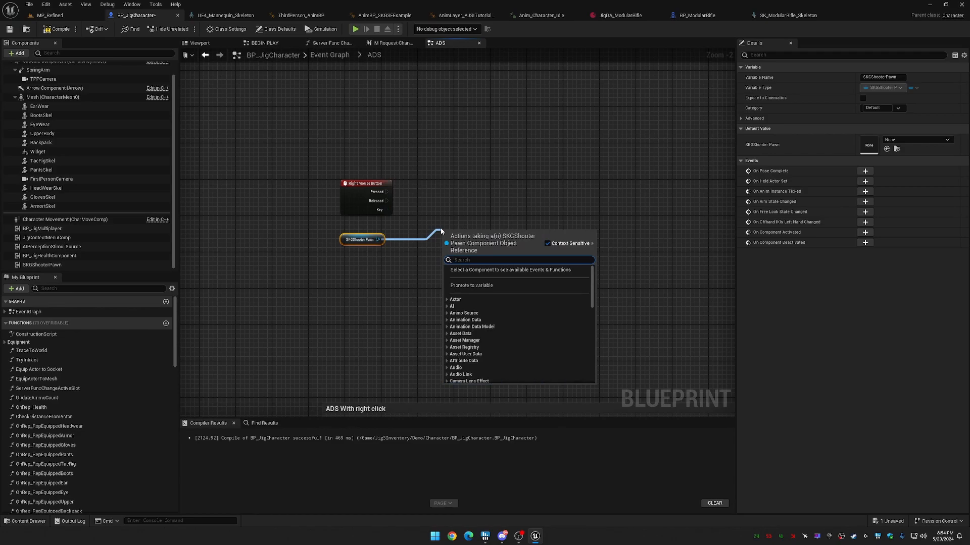
pyautogui.write('start aim')
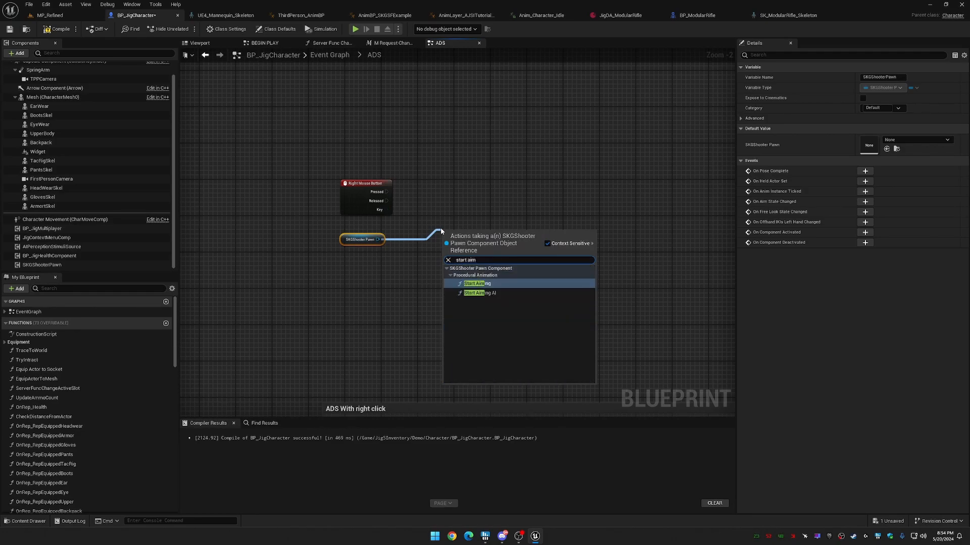
pyautogui.click(477, 283)
pyautogui.moveTo(472, 228); pyautogui.dragTo(480, 176)
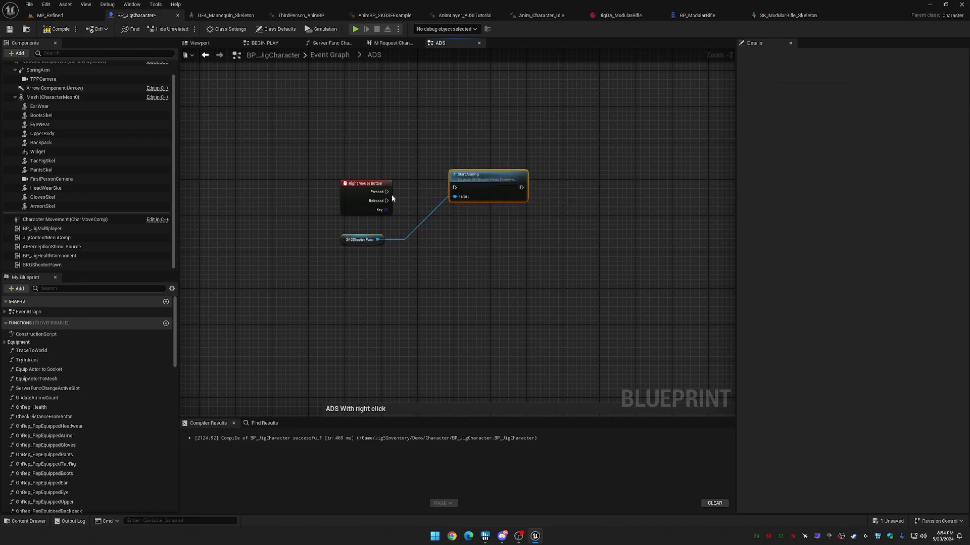
# Add a Stop Aiming call on SKGShooterPawn, connect it to the Released output, and compile and save the blueprint.
pyautogui.moveTo(378, 239); pyautogui.dragTo(441, 243)
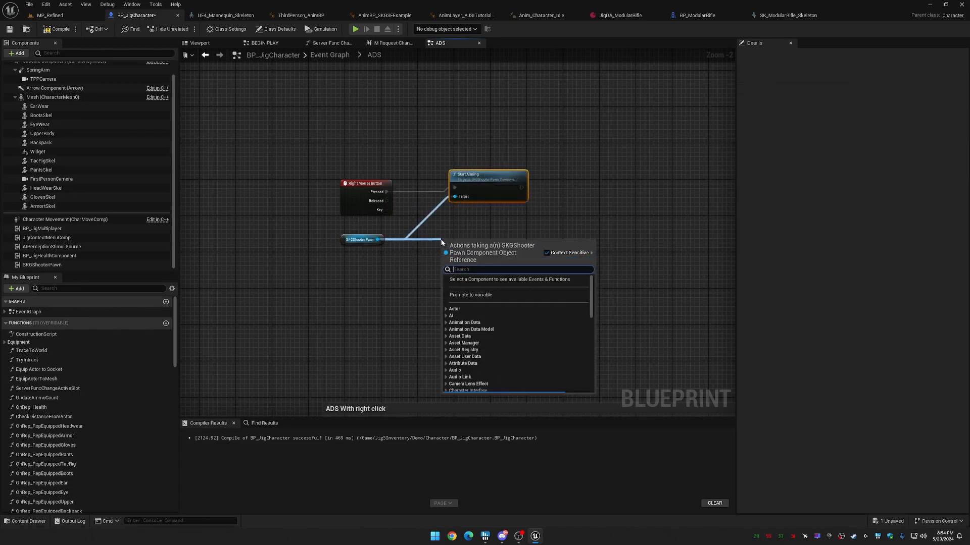
pyautogui.write('stop')
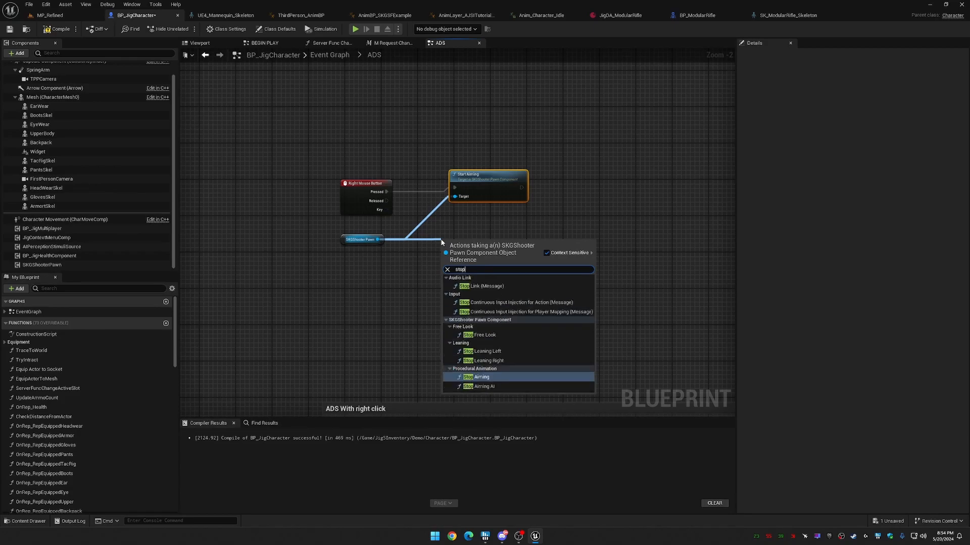
pyautogui.write(' ai')
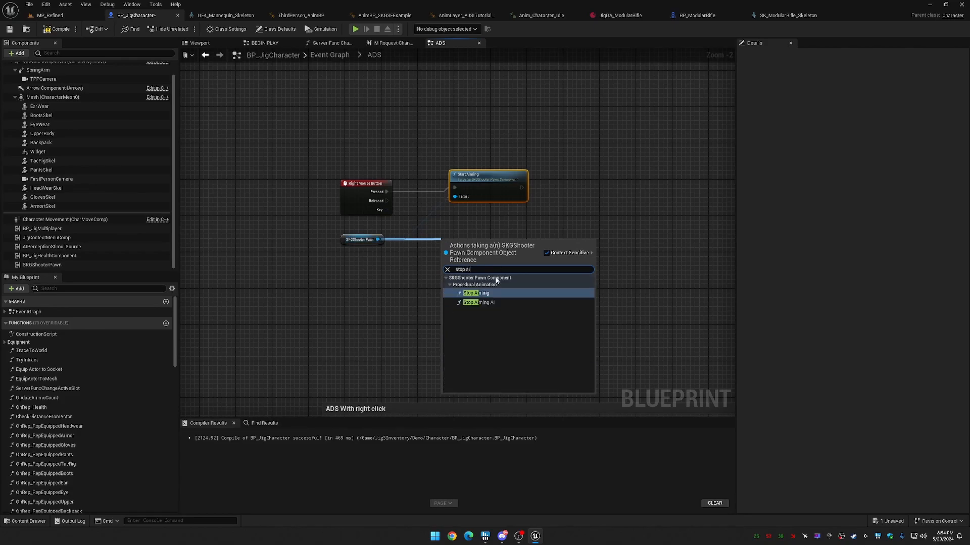
pyautogui.click(488, 297)
pyautogui.moveTo(485, 245); pyautogui.dragTo(493, 218)
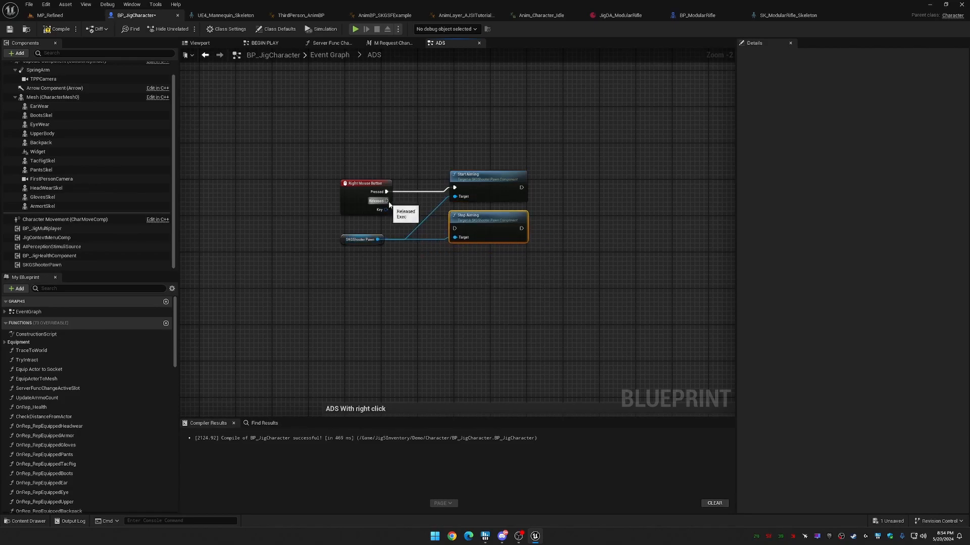
pyautogui.click(10, 30)
# Playtest MP_Refined with the rifle equipped to check the new aiming, and end the session.
pyautogui.click(50, 16)
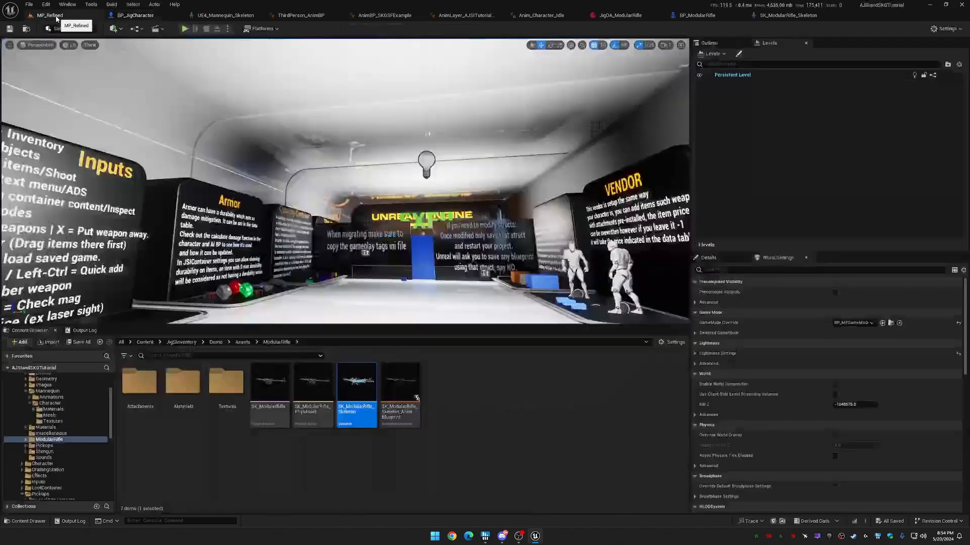
pyautogui.click(185, 29)
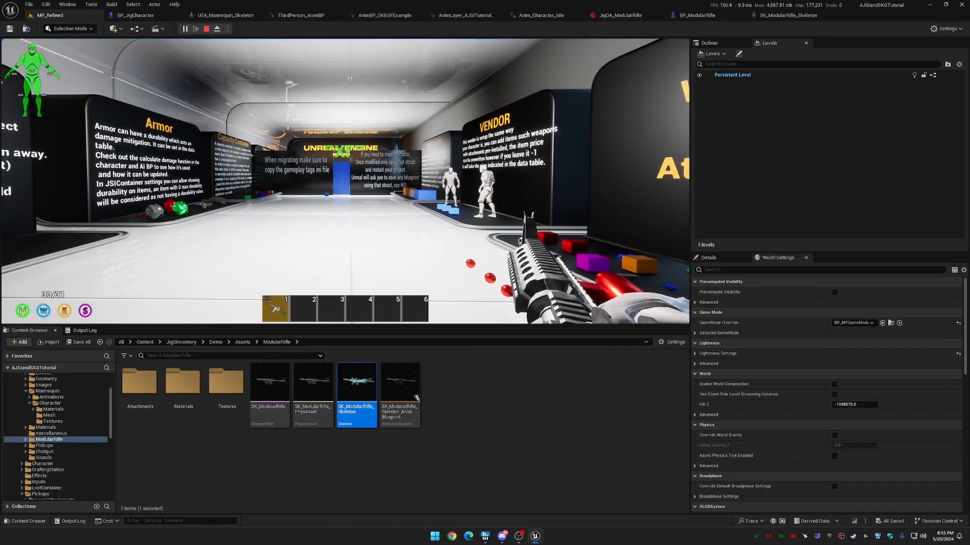
pyautogui.press('Escape')
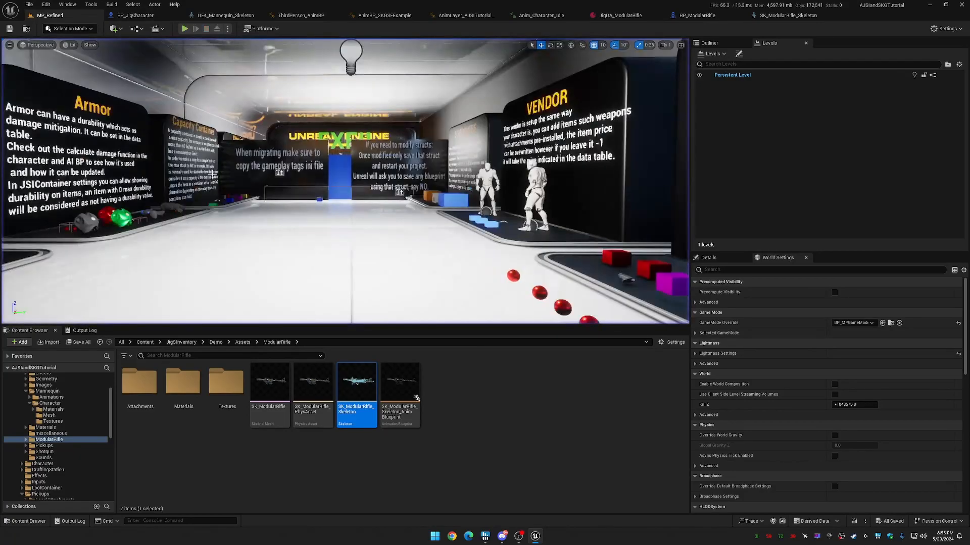
# Set the Z rotation of BP_JigCharacter's Mesh component to -43°, save, and playtest the changed rotation.
pyautogui.click(134, 16)
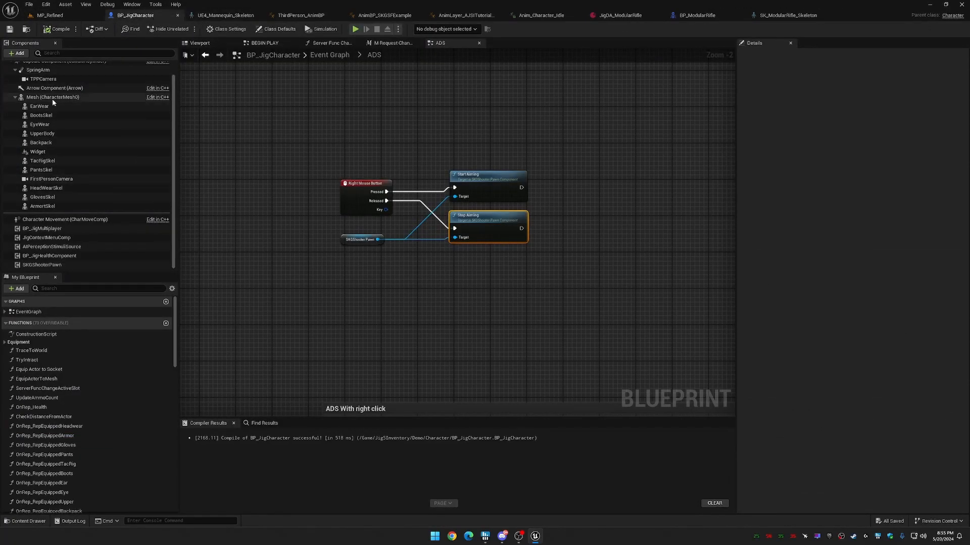
pyautogui.scroll(1, 95, 92)
pyautogui.click(195, 45)
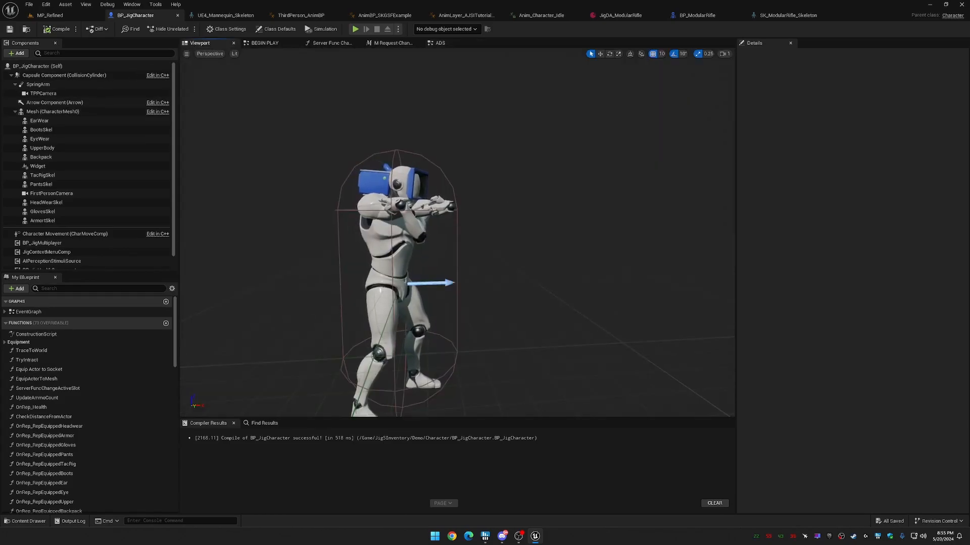
pyautogui.moveTo(458, 232); pyautogui.dragTo(487, 311, button='right')
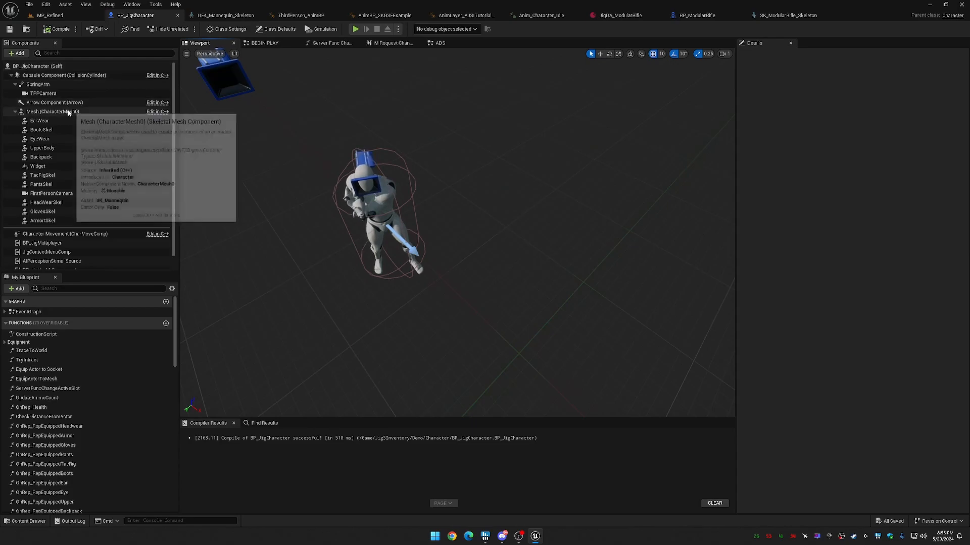
pyautogui.click(91, 111)
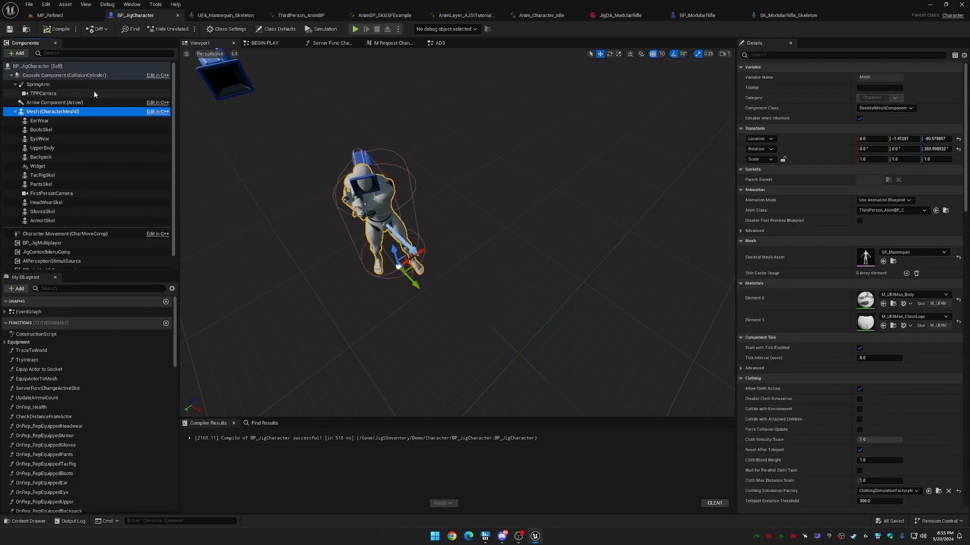
pyautogui.click(938, 149)
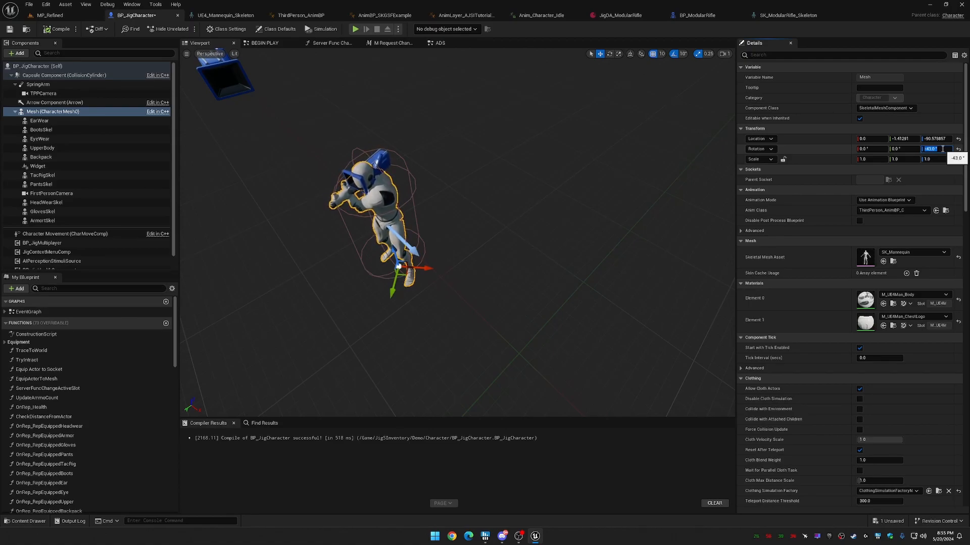
pyautogui.click(10, 28)
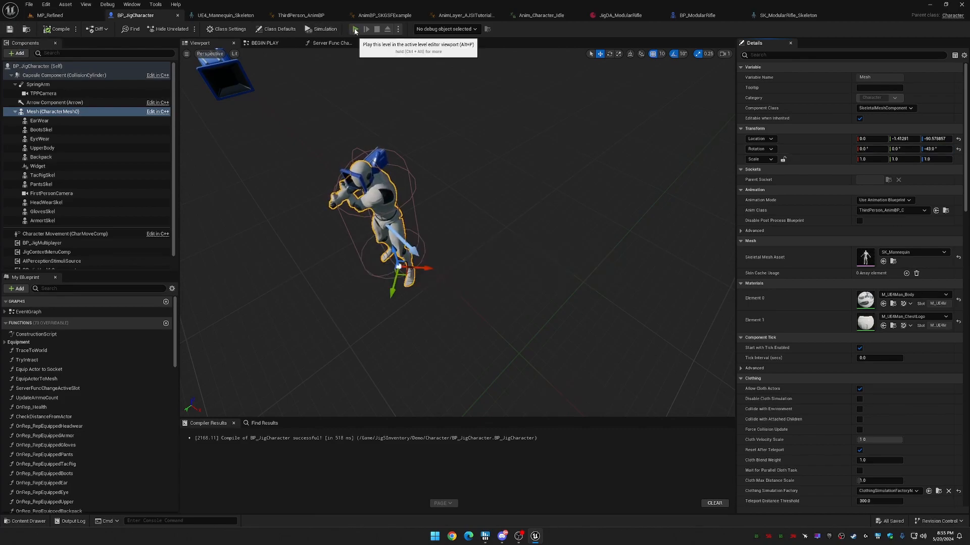
pyautogui.click(355, 29)
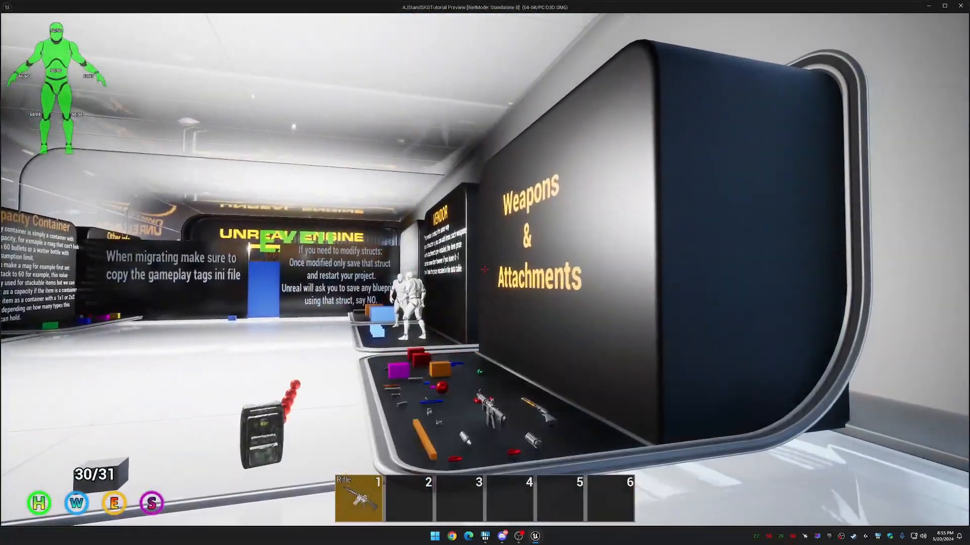
pyautogui.press('Escape')
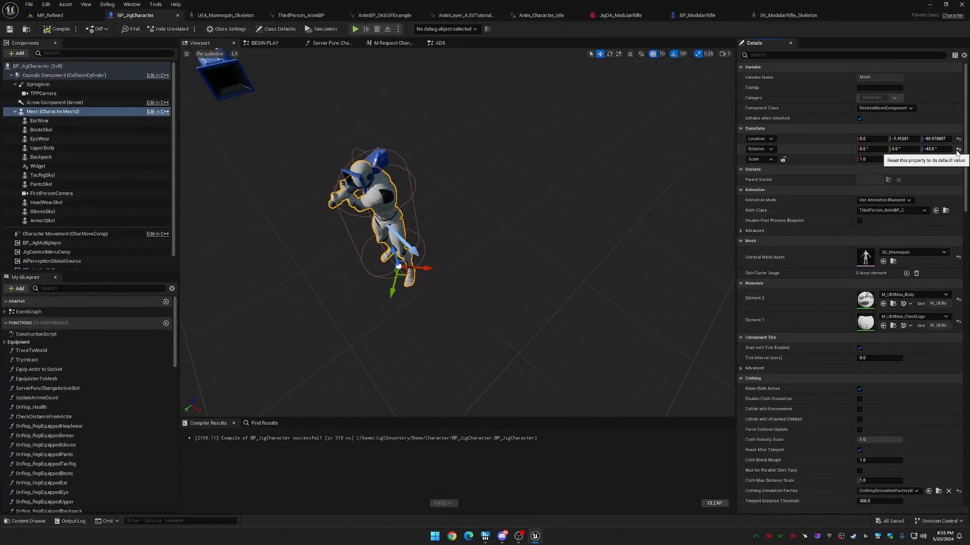
# Reset the Mesh's rotation, set its Z rotation to -98°, save, and playtest with the rifle equipped.
pyautogui.click(958, 149)
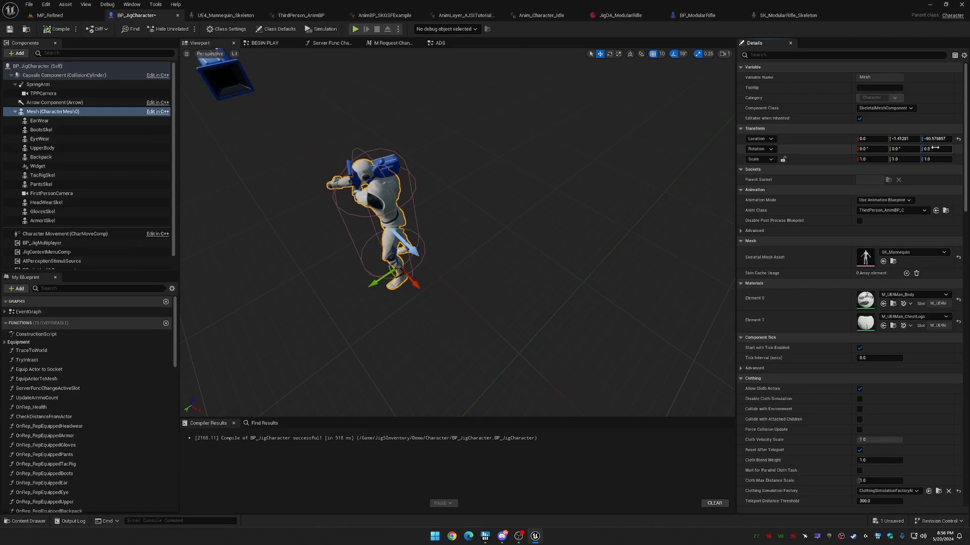
pyautogui.moveTo(936, 149); pyautogui.dragTo(883, 149)
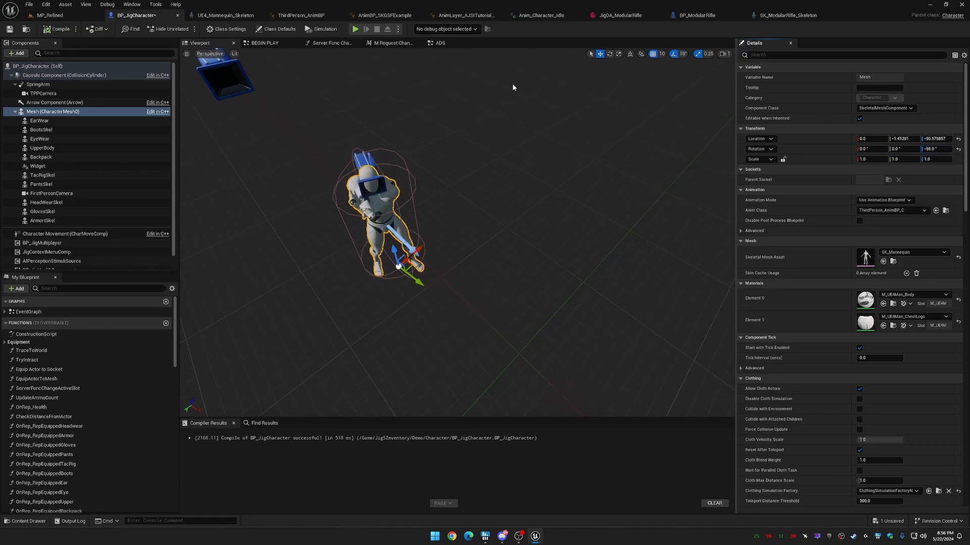
pyautogui.click(11, 30)
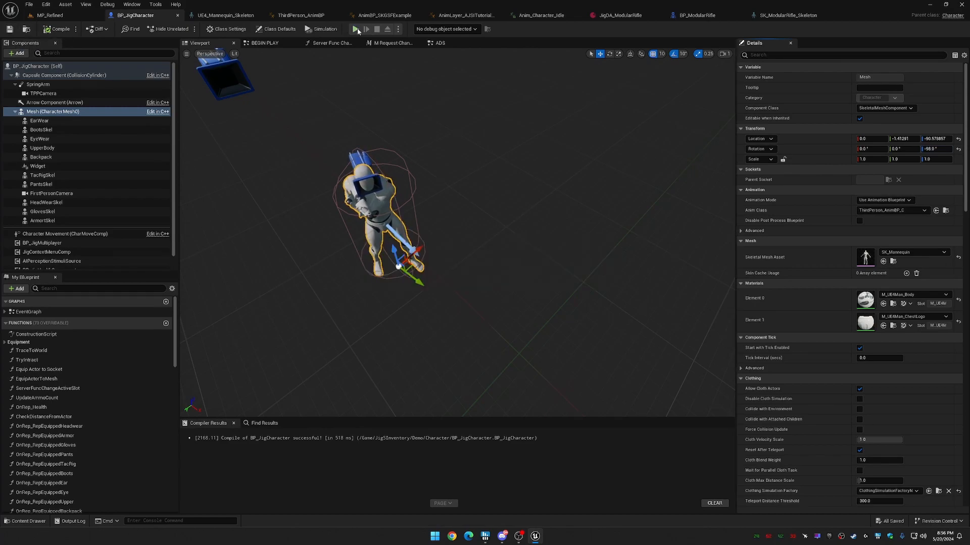
pyautogui.click(358, 28)
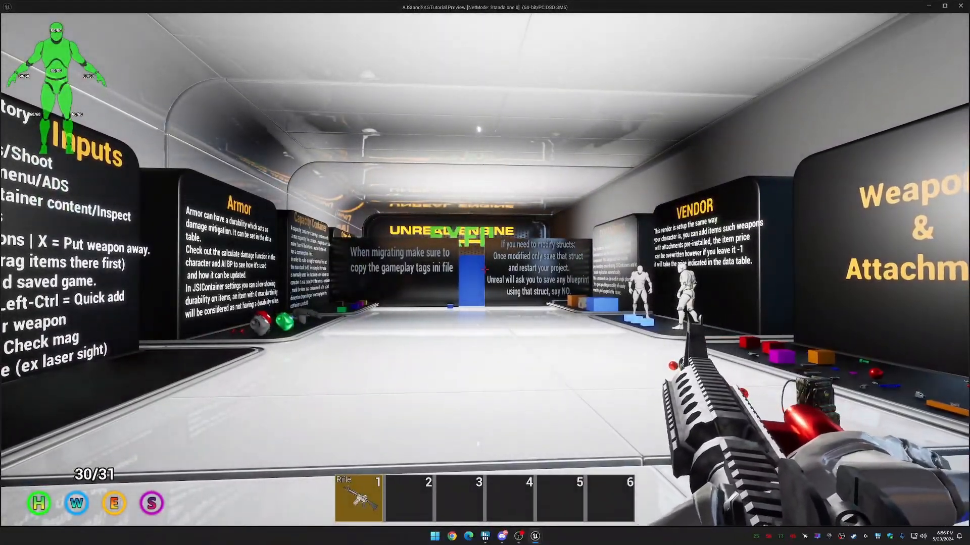
pyautogui.press('Escape')
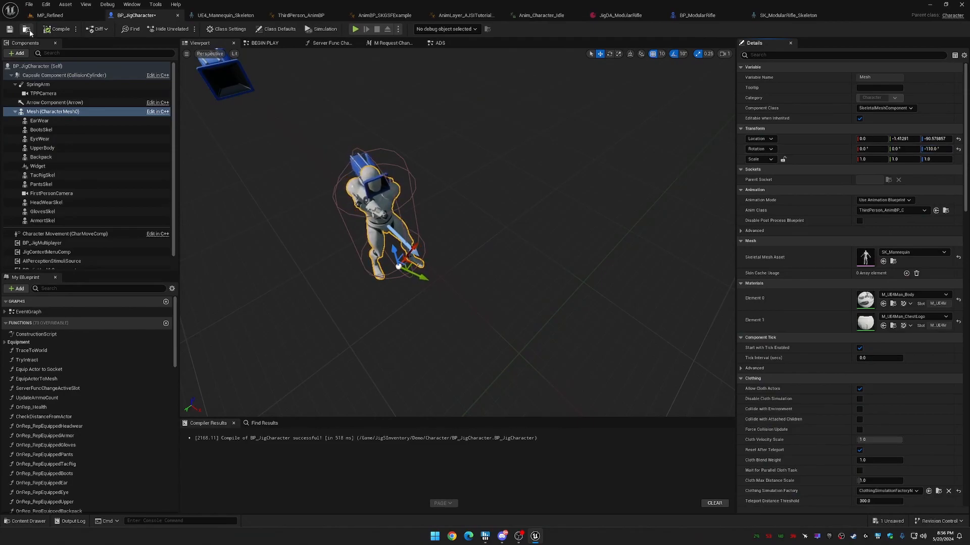
# Set the Mesh's Z rotation to -110°, save, and playtest, checking the rifle's magazine.
pyautogui.click(355, 29)
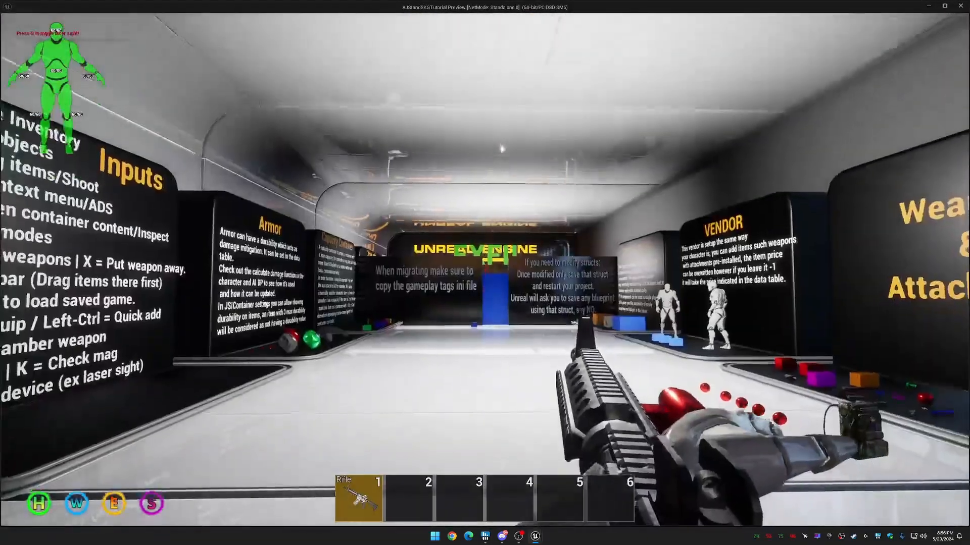
pyautogui.press('k')
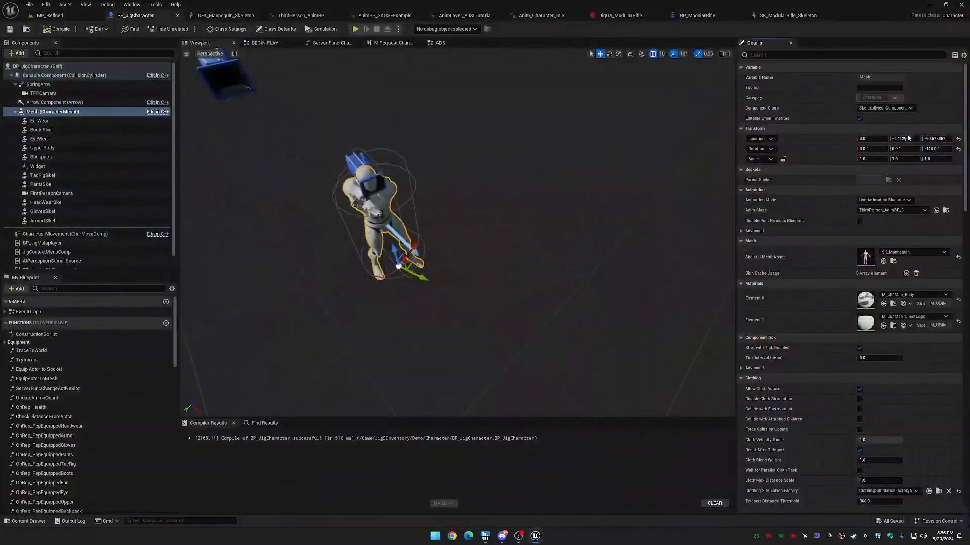
# Try Z rotations of -115° and -118° on BP_JigCharacter's Mesh, playtesting each with the rifle equipped.
pyautogui.click(356, 29)
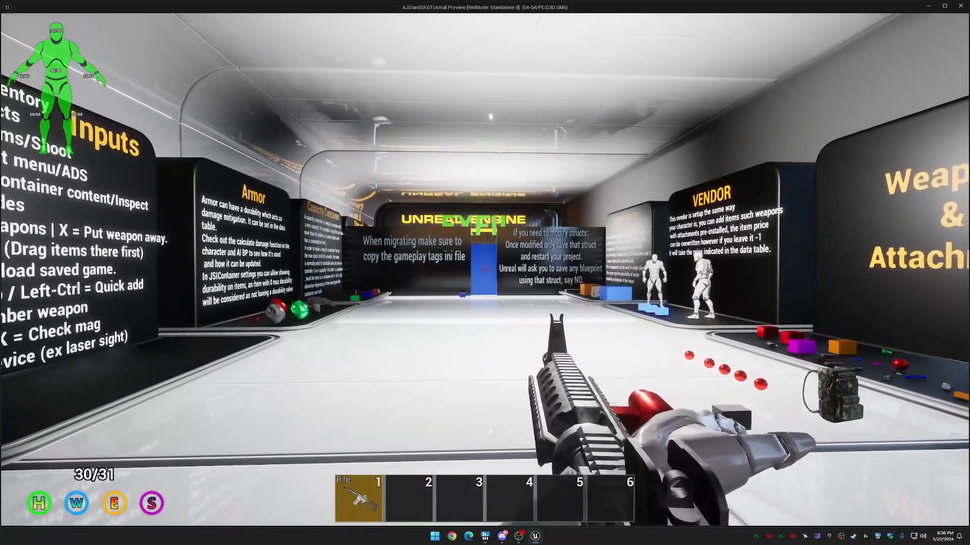
pyautogui.press('Escape')
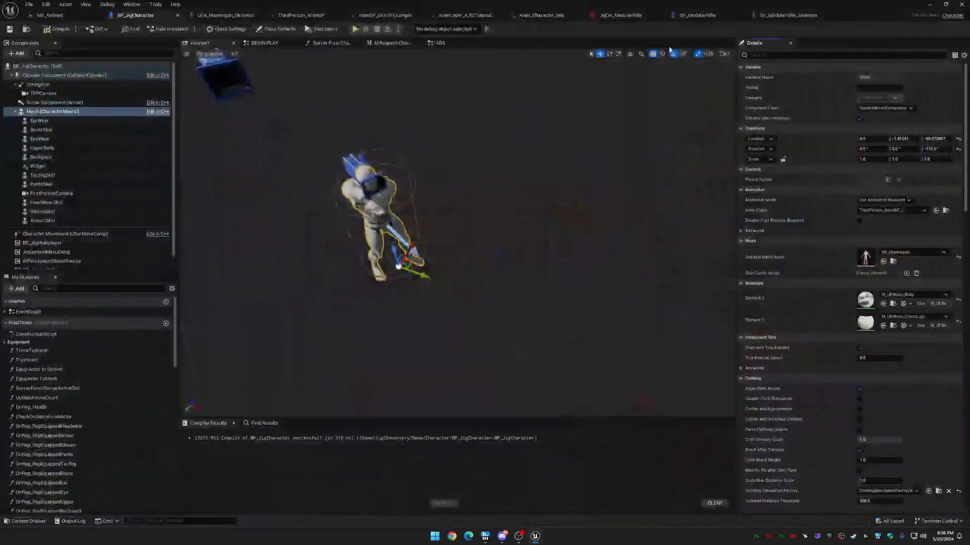
pyautogui.click(356, 30)
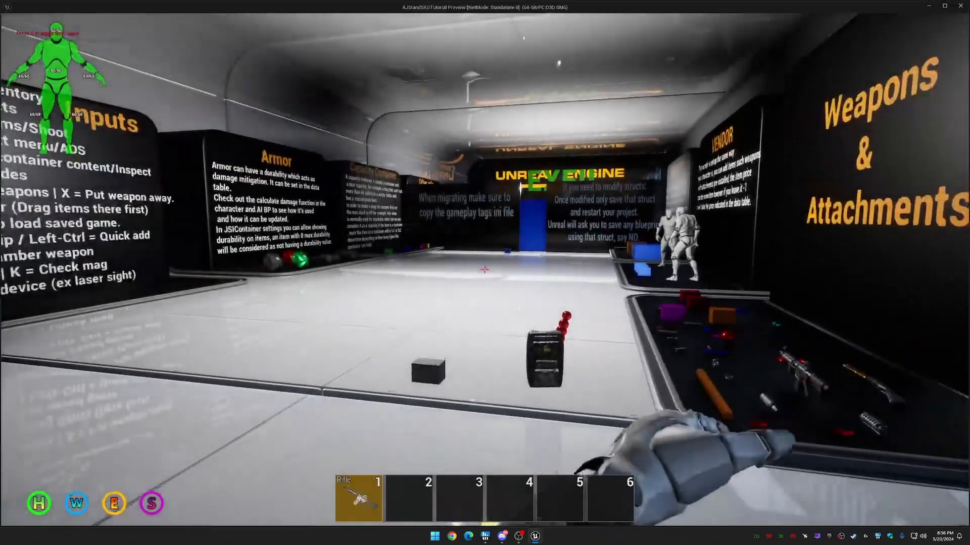
pyautogui.press('r')
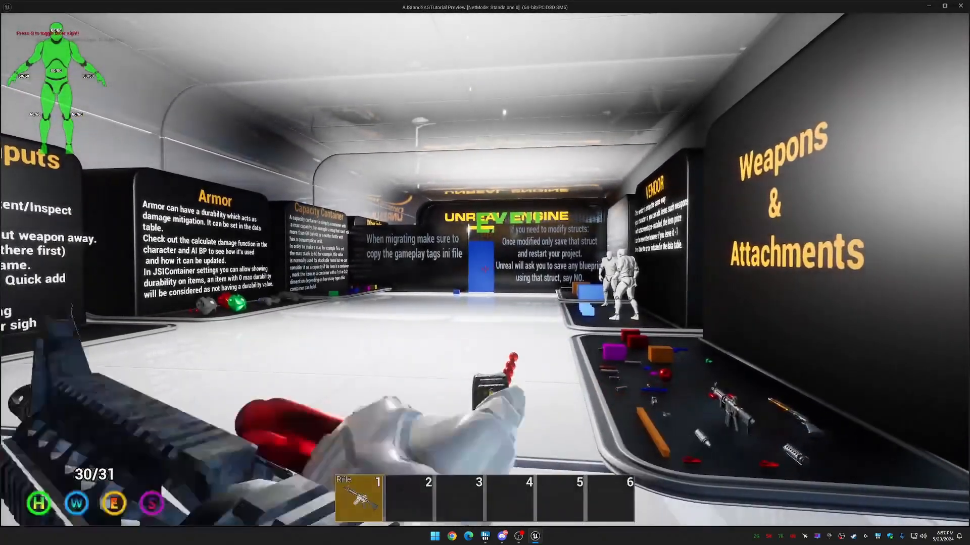
pyautogui.press('Escape')
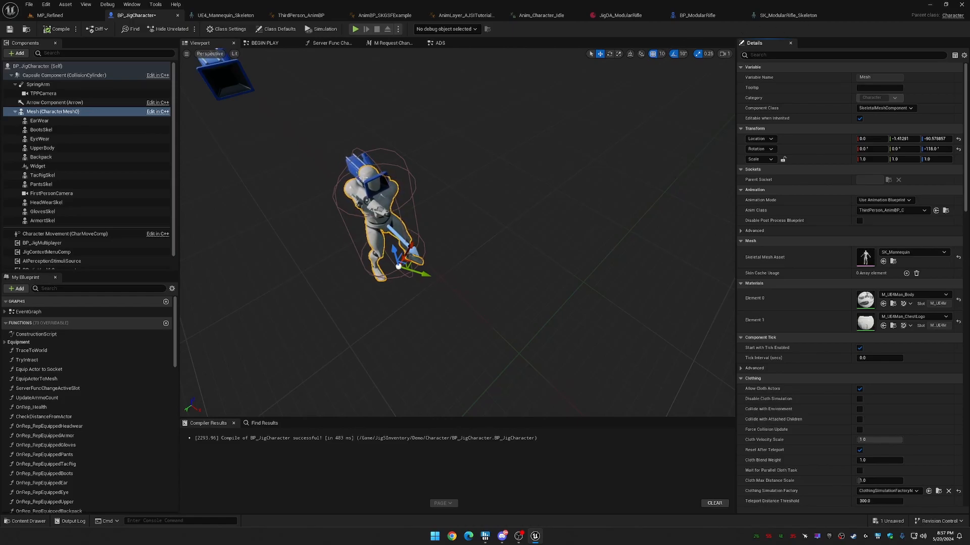
# Rotate the S_Aim socket in SK_ModularRifle_Skeleton to about 90° around Z and save the skeleton.
pyautogui.click(773, 16)
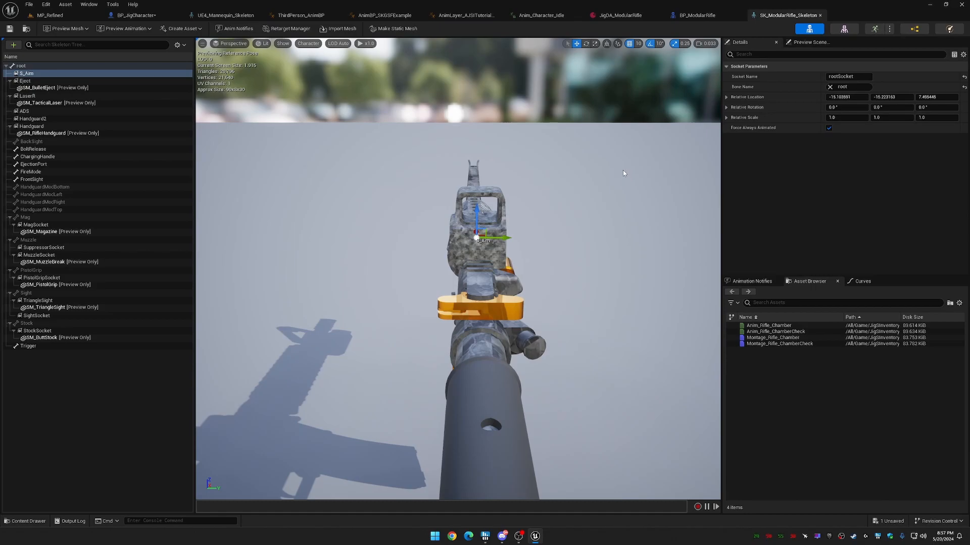
pyautogui.click(55, 73)
pyautogui.press('e')
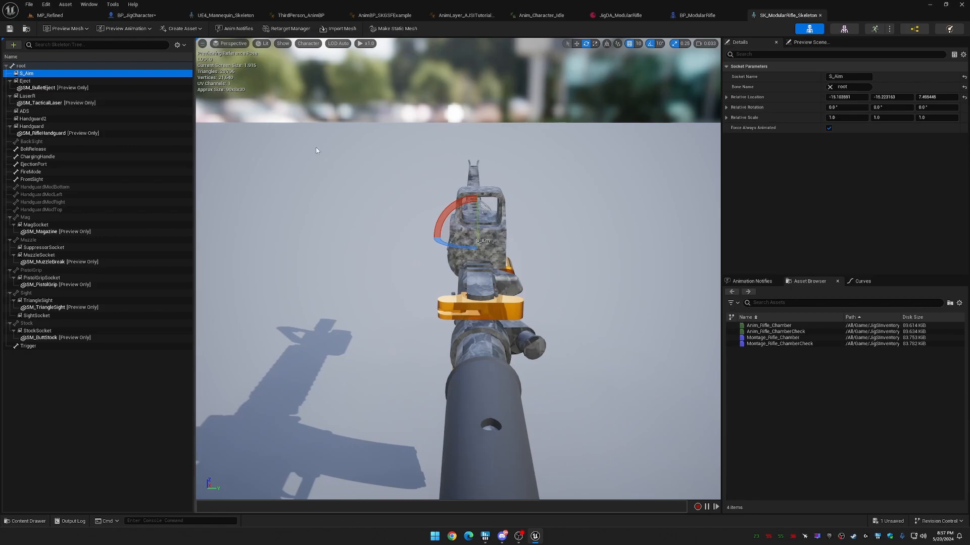
pyautogui.moveTo(449, 243); pyautogui.dragTo(472, 242)
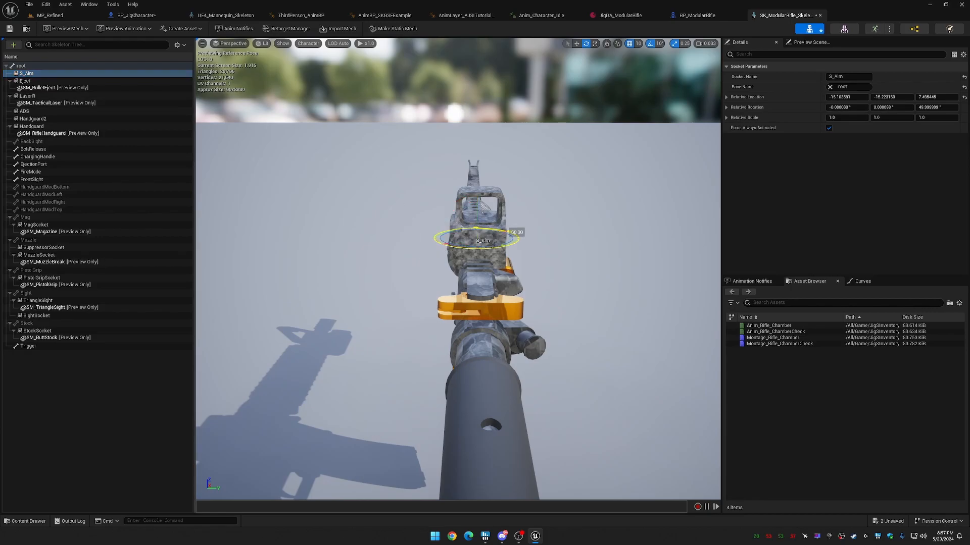
pyautogui.click(10, 29)
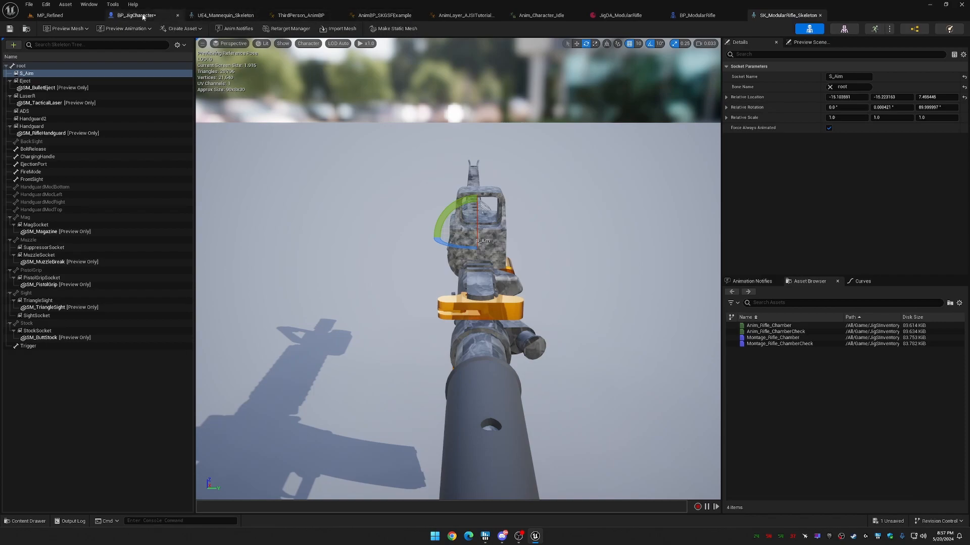
# Playtest from BP_JigCharacter with the rifle equipped, checking aiming and the third-person view, and end the session.
pyautogui.click(135, 16)
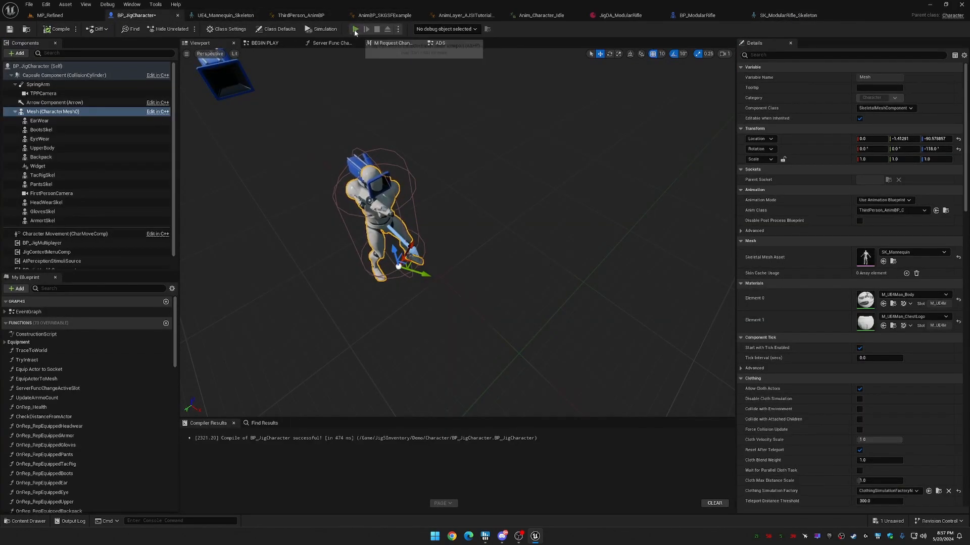
pyautogui.click(356, 29)
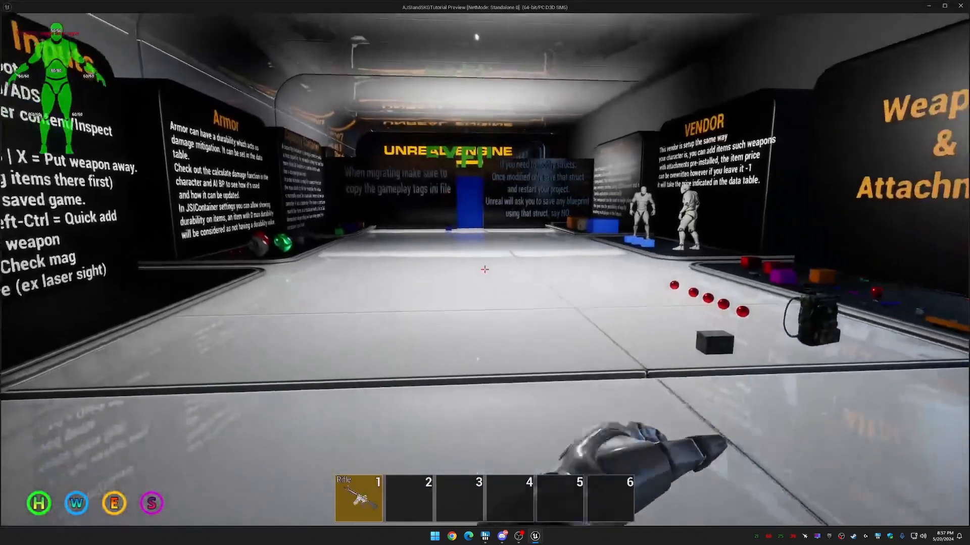
pyautogui.press('w')
pyautogui.press('1')
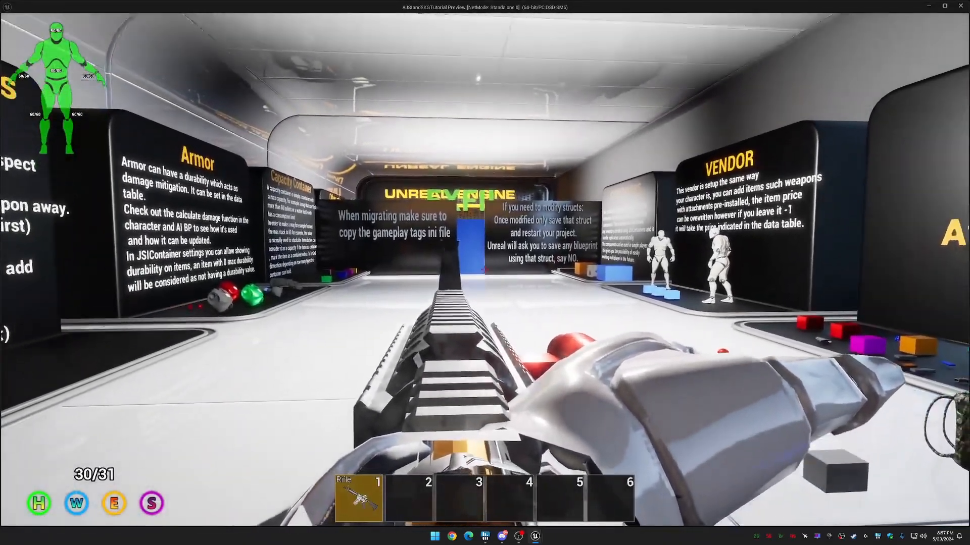
pyautogui.rightClick(484, 269)
pyautogui.rightClick(485, 269)
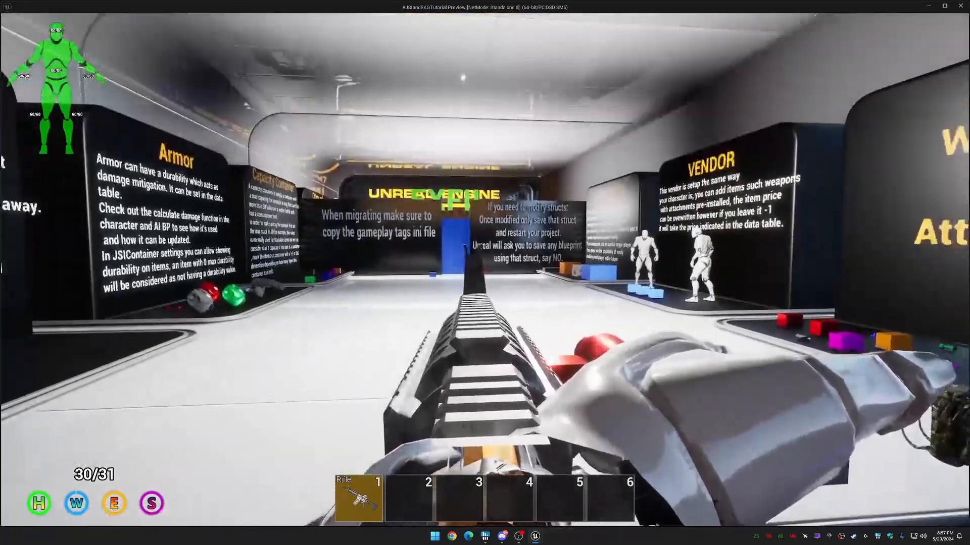
pyautogui.press('v')
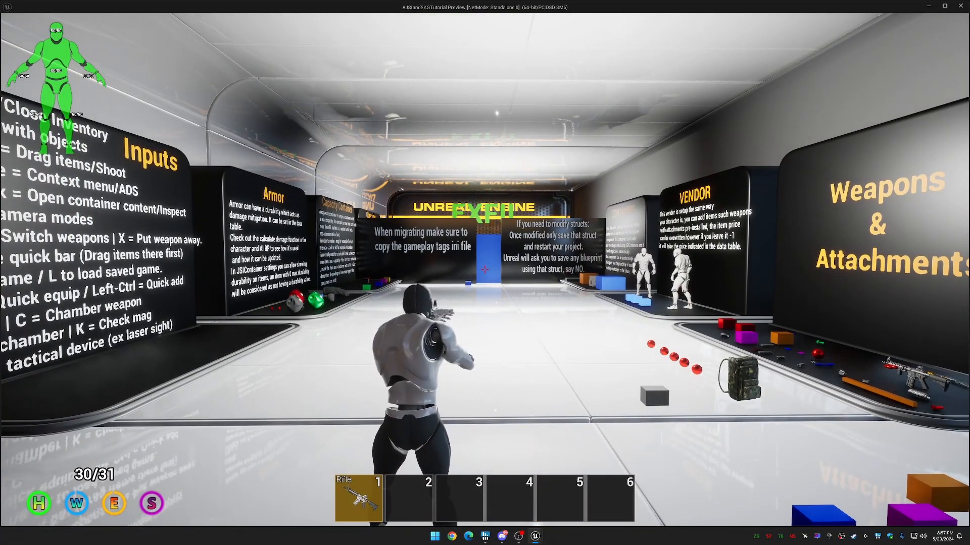
pyautogui.press('v')
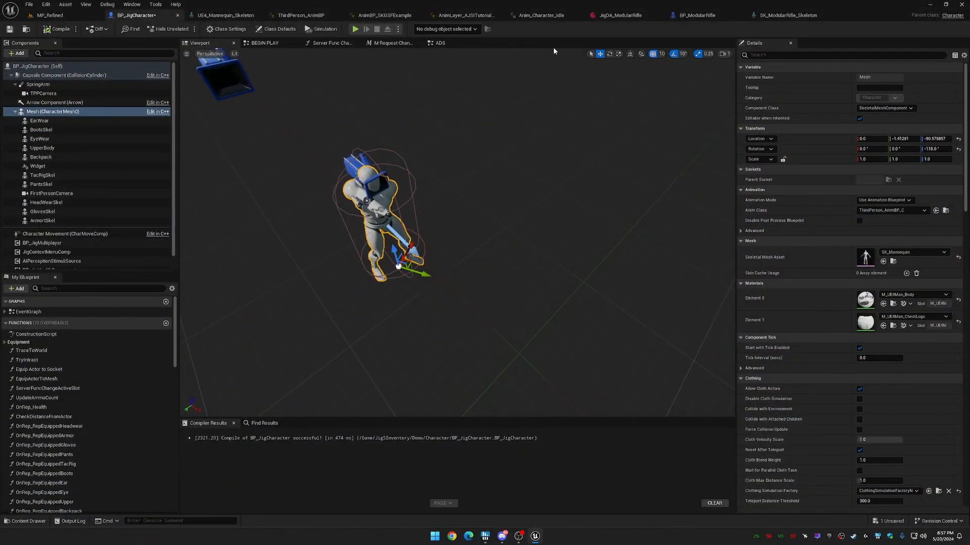
# Center the S_Aim socket in the rifle's sight opening at about Y -15.0 and Z 8.0, and save all modified assets.
pyautogui.click(789, 17)
pyautogui.press('w')
pyautogui.moveTo(458, 269); pyautogui.dragTo(580, 213, button='right')
pyautogui.press('w')
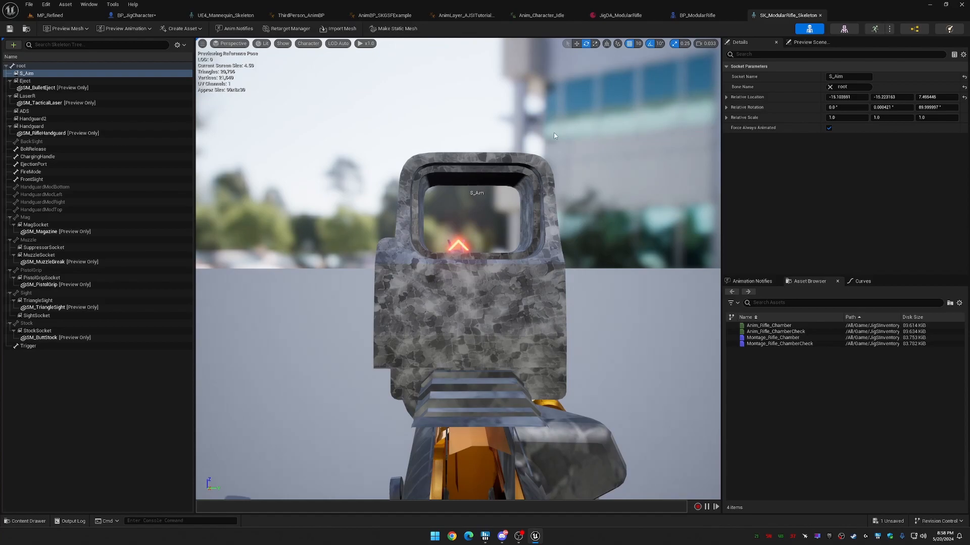
pyautogui.moveTo(545, 106); pyautogui.dragTo(541, 119, button='right')
pyautogui.press('s')
pyautogui.press('w')
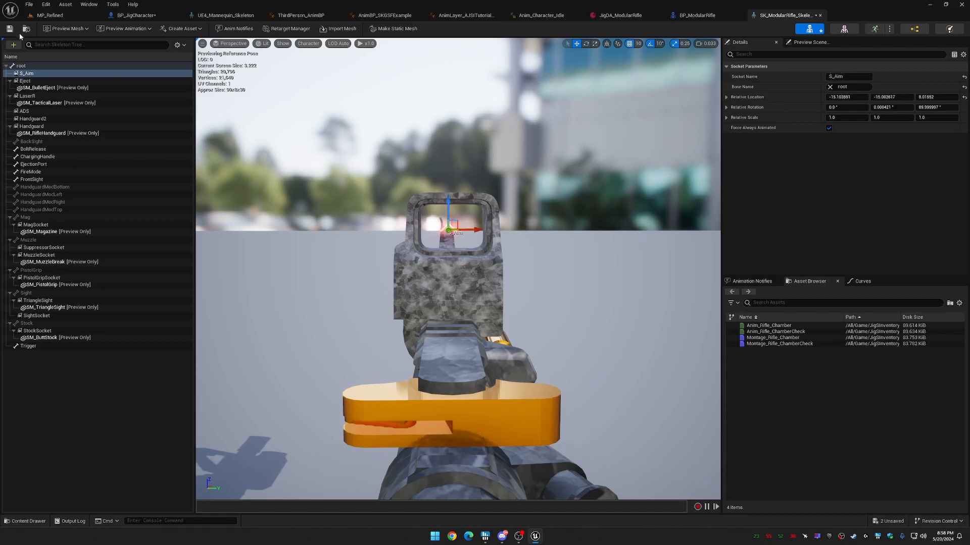
pyautogui.click(51, 15)
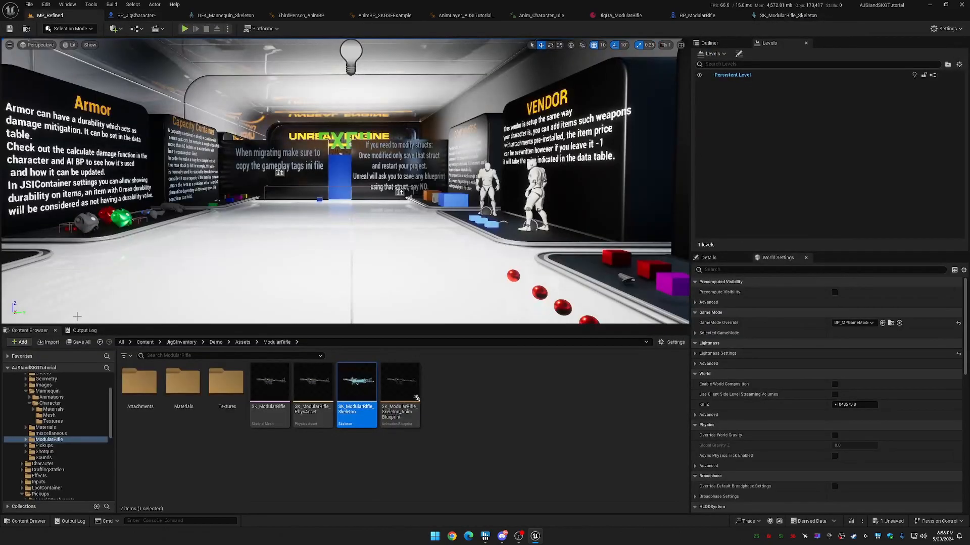
pyautogui.click(82, 342)
pyautogui.click(539, 355)
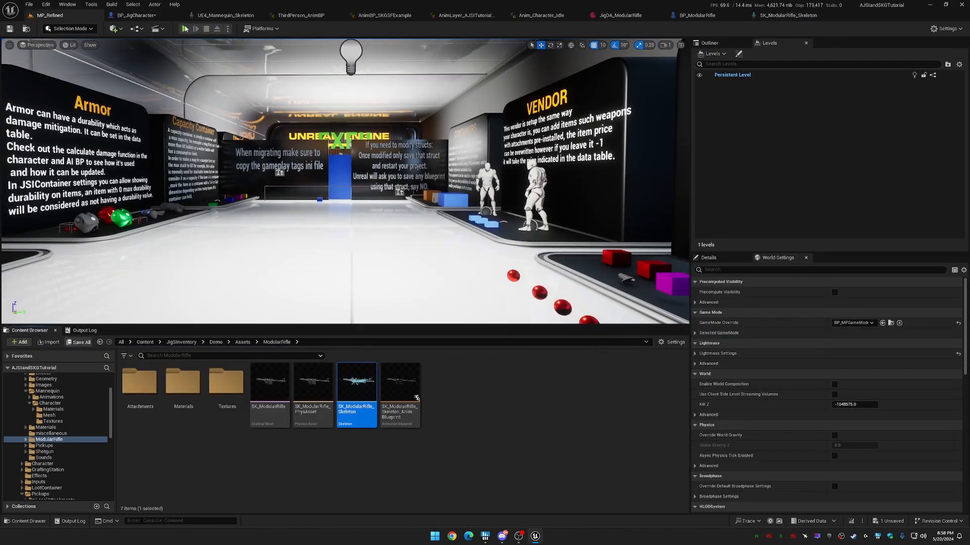
# Playtest MP_Refined while aiming the rifle, and examine the S_Aim socket's position from the rifle's side.
pyautogui.click(185, 29)
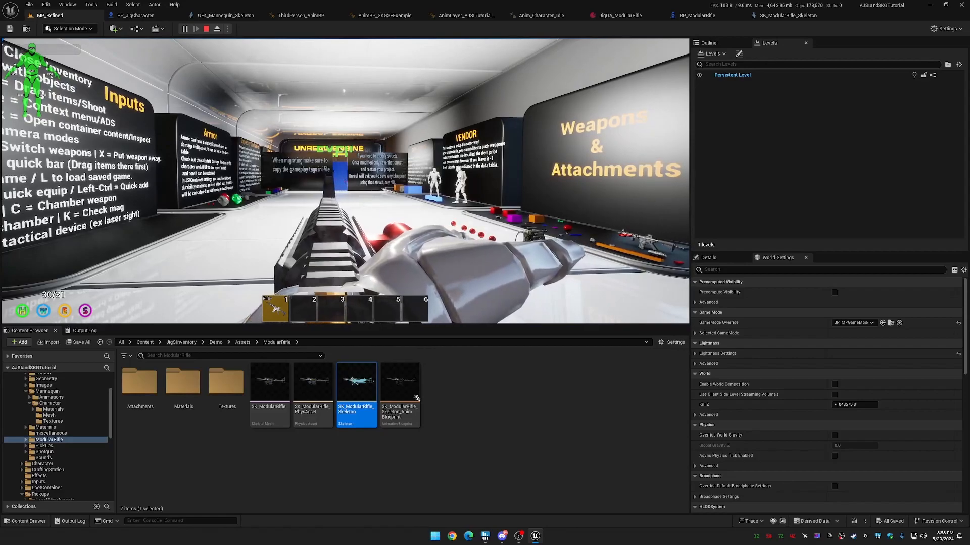
pyautogui.press('Escape')
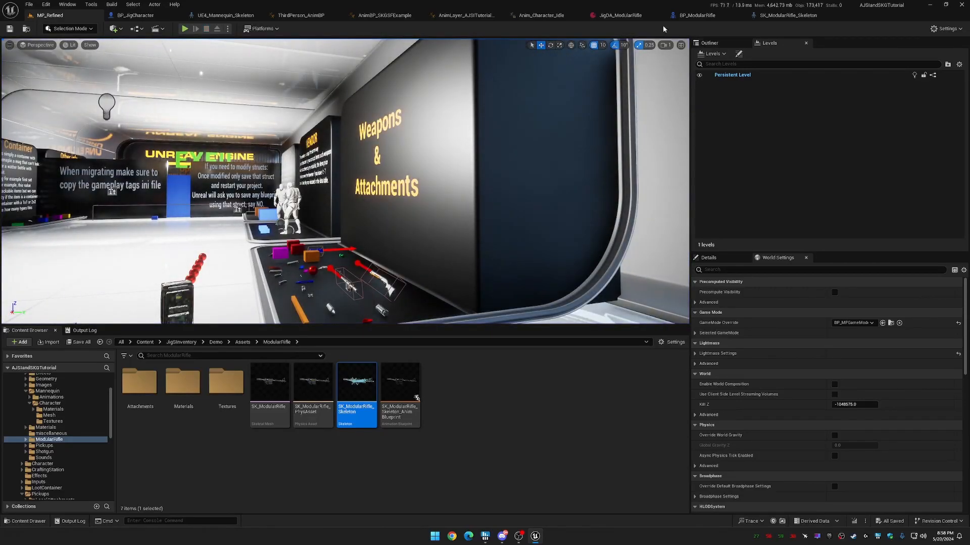
pyautogui.click(798, 17)
pyautogui.moveTo(547, 183); pyautogui.dragTo(702, 195, button='right')
pyautogui.moveTo(514, 168); pyautogui.dragTo(500, 182, button='right')
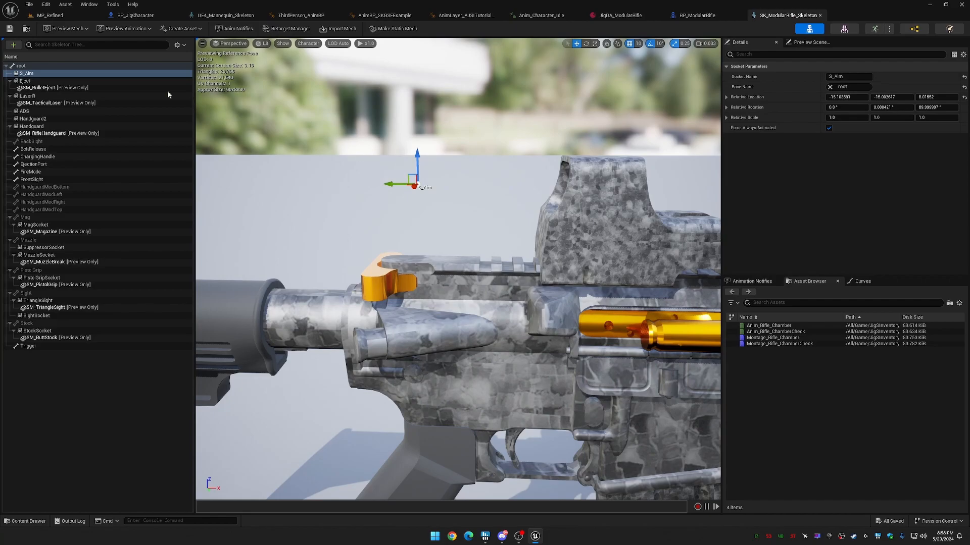
# In BP_ModularRifle's SKGProceduralAnim component, enable Use Fixed Aiming Distance, set Aiming Distance to 30, and compile.
pyautogui.click(700, 19)
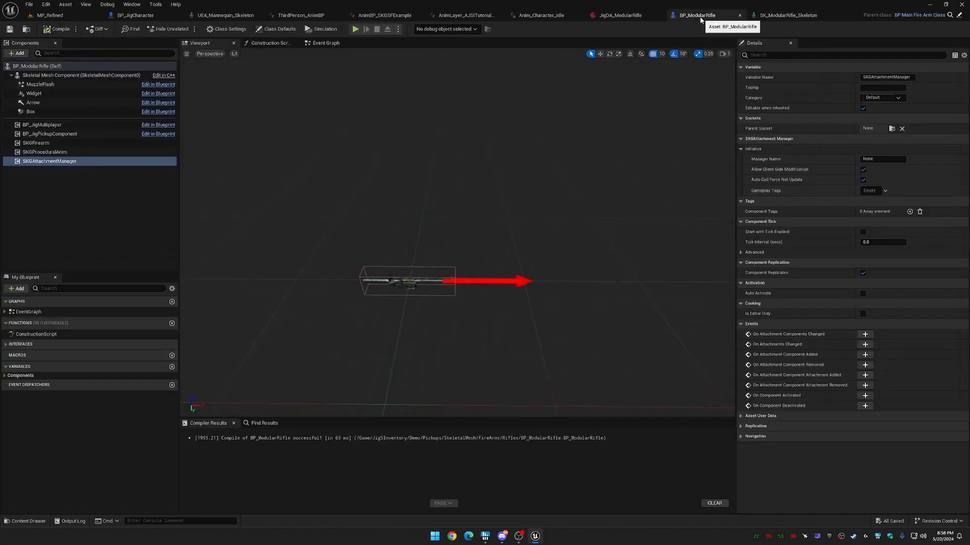
pyautogui.click(43, 152)
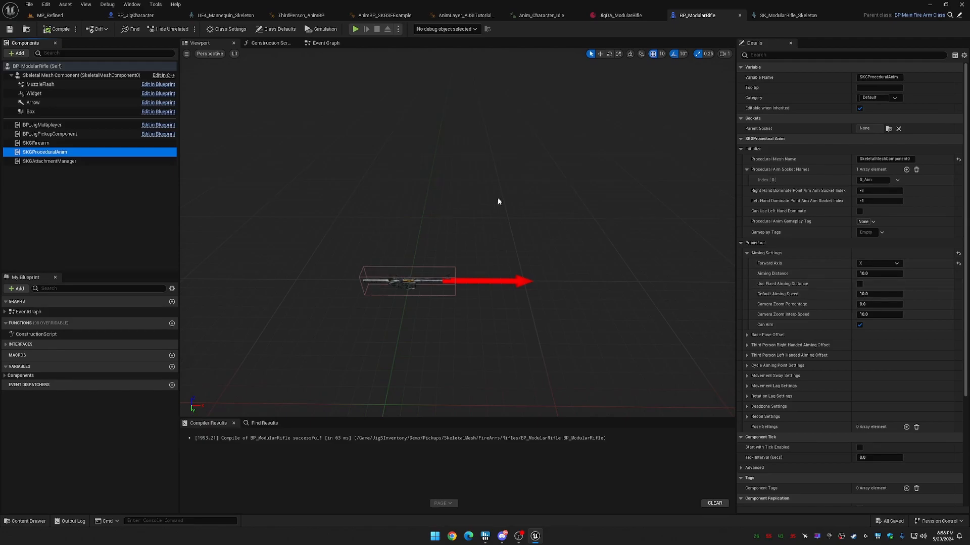
pyautogui.click(860, 286)
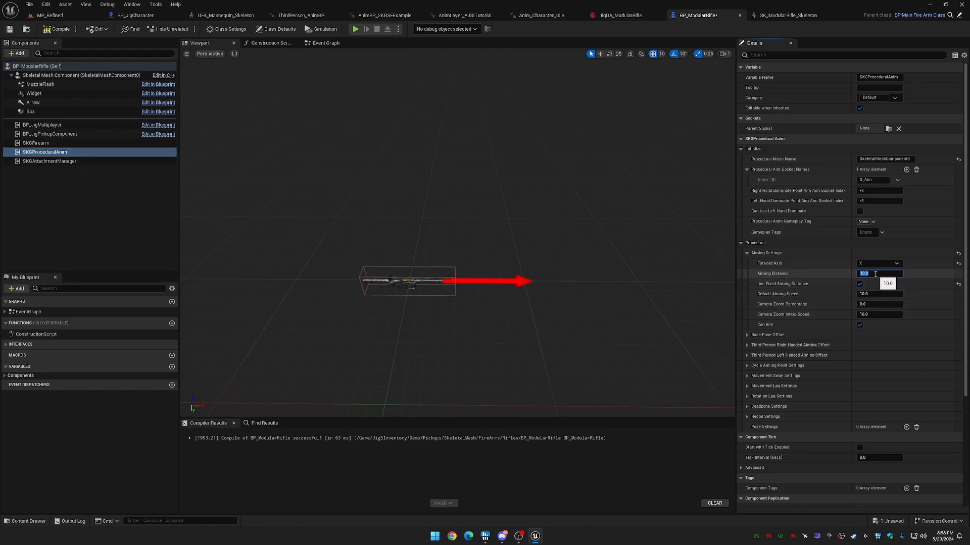
pyautogui.click(57, 29)
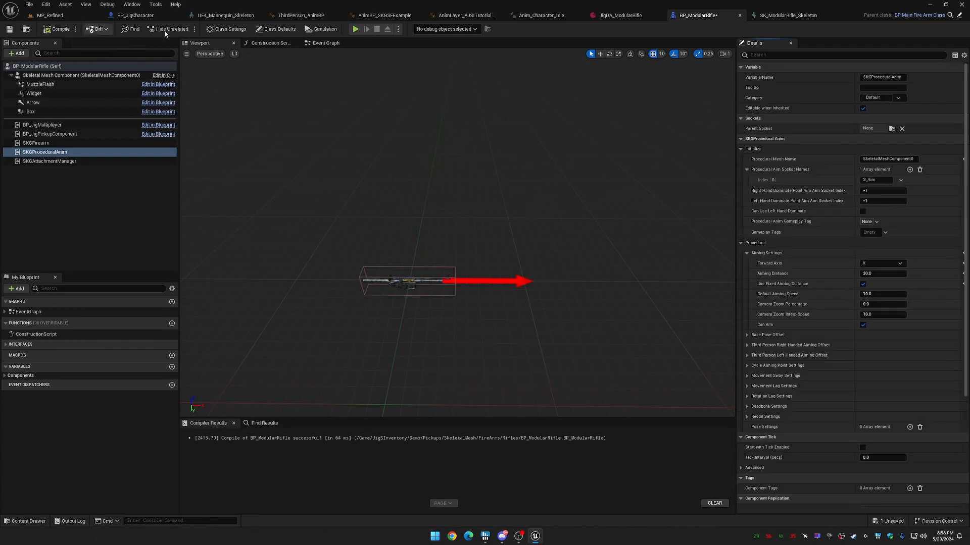
# Playtest aiming down the rifle's sights with the fixed aiming distance, and end the session.
pyautogui.click(356, 28)
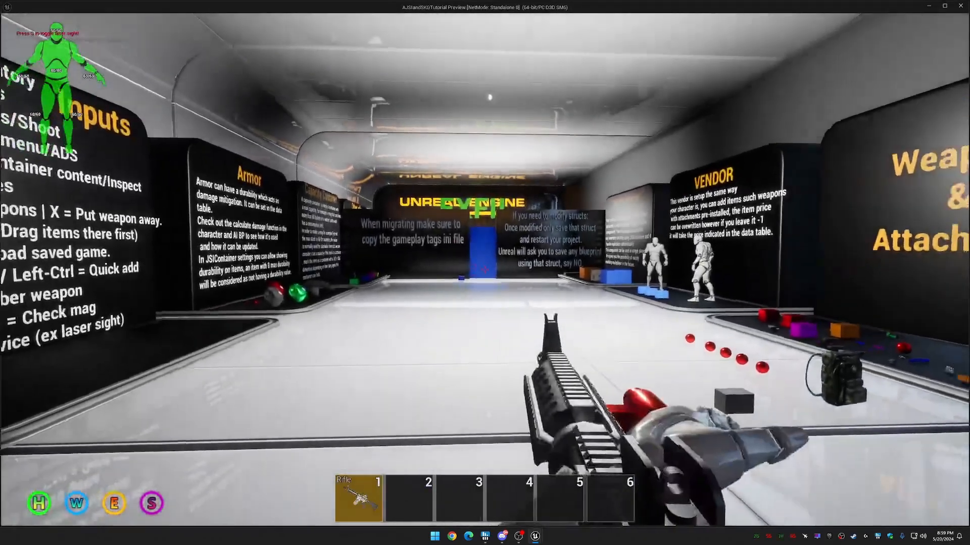
pyautogui.rightClick(484, 270)
pyautogui.click(485, 270)
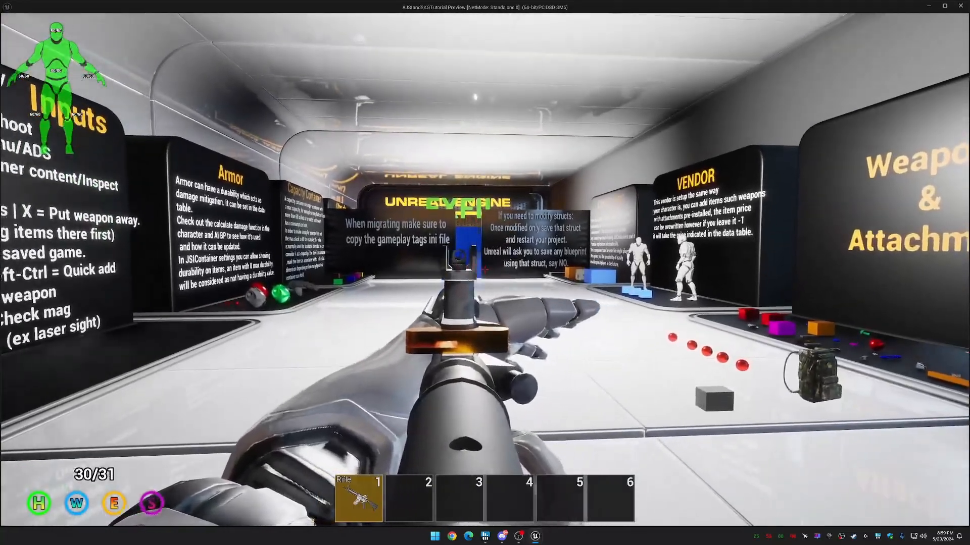
pyautogui.rightClick(485, 270)
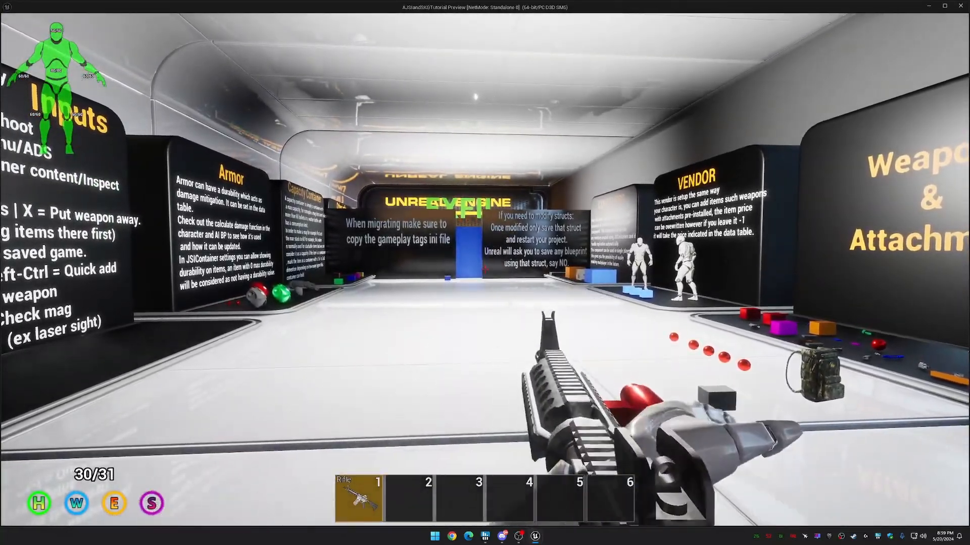
pyautogui.rightClick(485, 270)
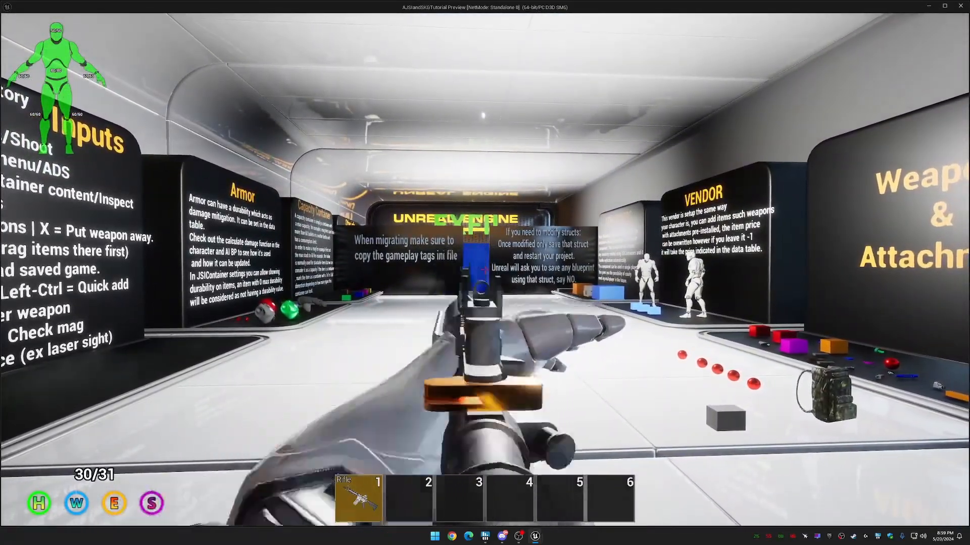
pyautogui.press('Escape')
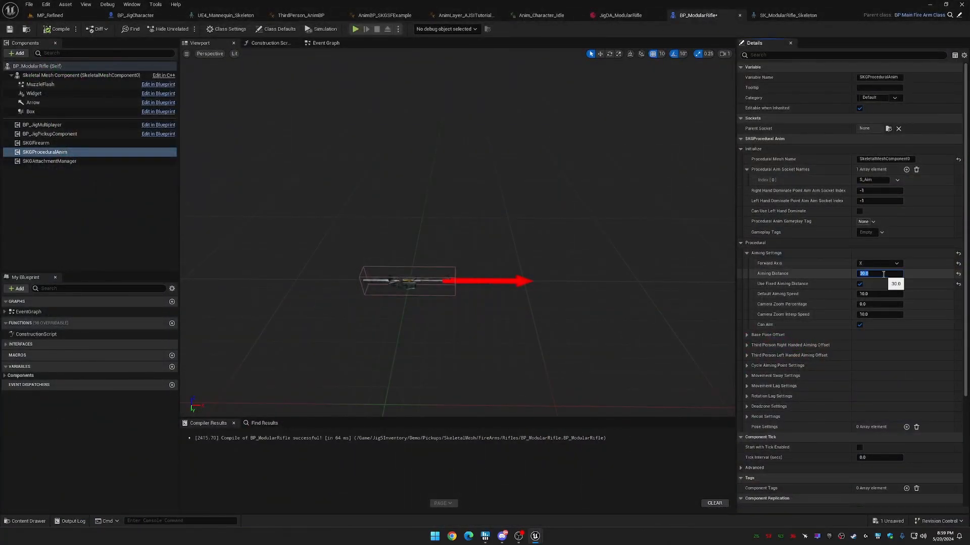
# Set SKGProceduralAnim's Aiming Distance to 20, compile, and playtest aiming in and out with the rifle.
pyautogui.press('Return')
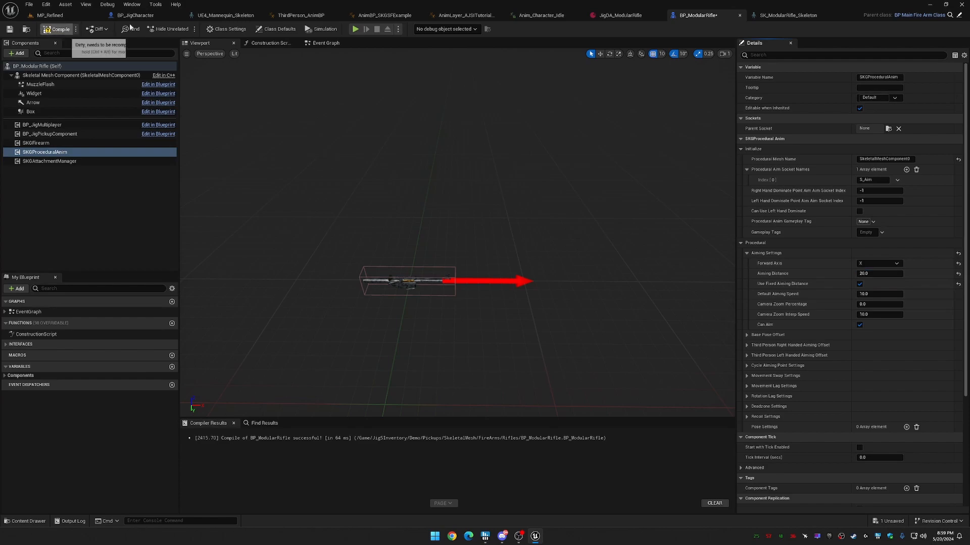
pyautogui.click(356, 30)
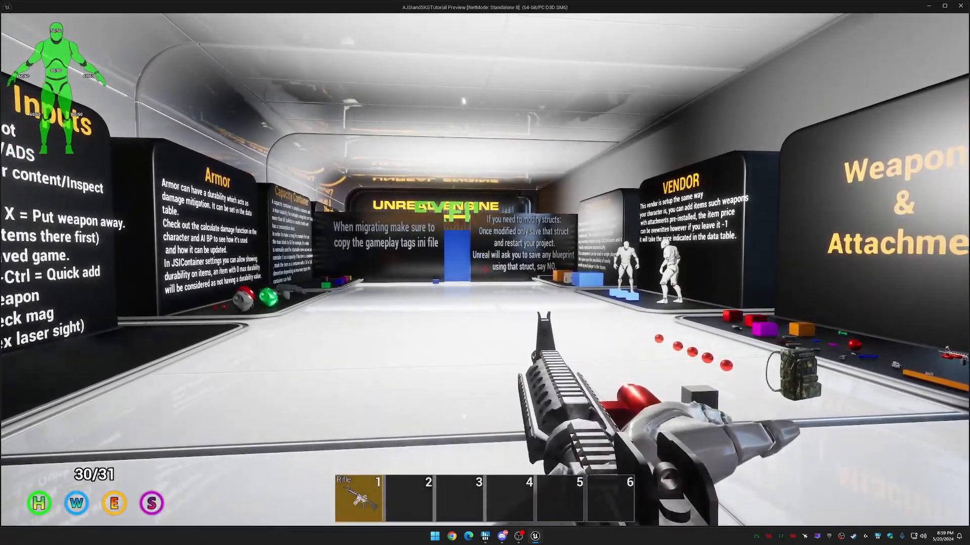
pyautogui.rightClick(485, 269)
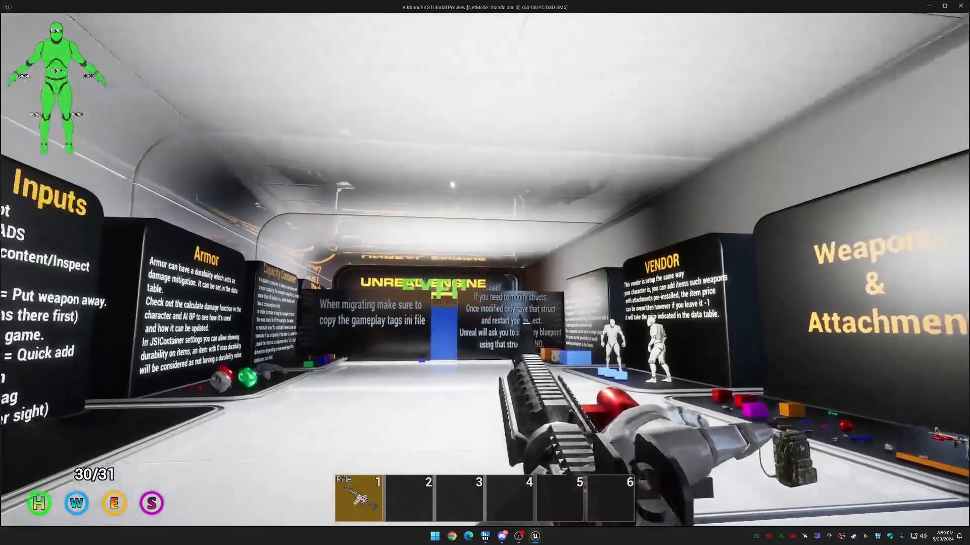
pyautogui.rightClick(485, 269)
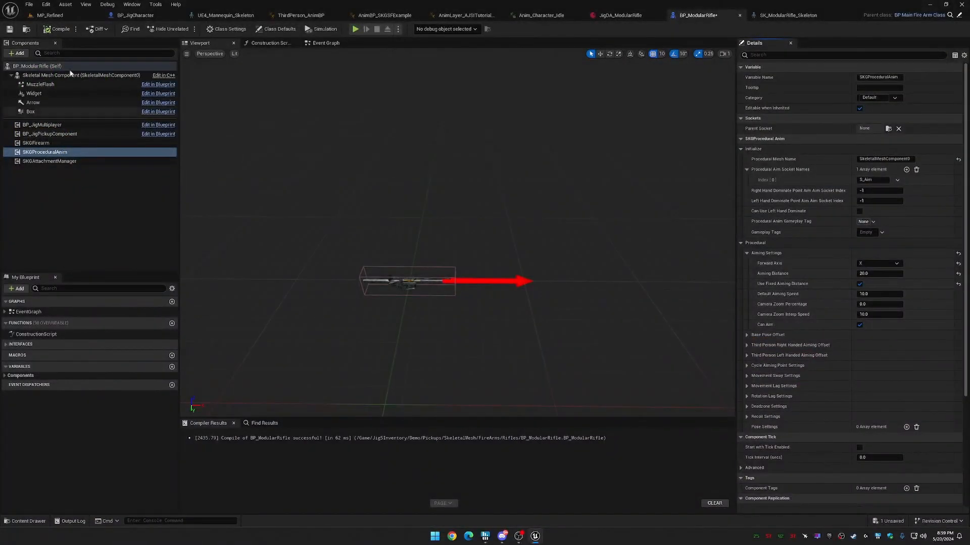
# Add an SKG Off Hand IK component to BP_ModularRifle, keeping its default name.
pyautogui.click(17, 53)
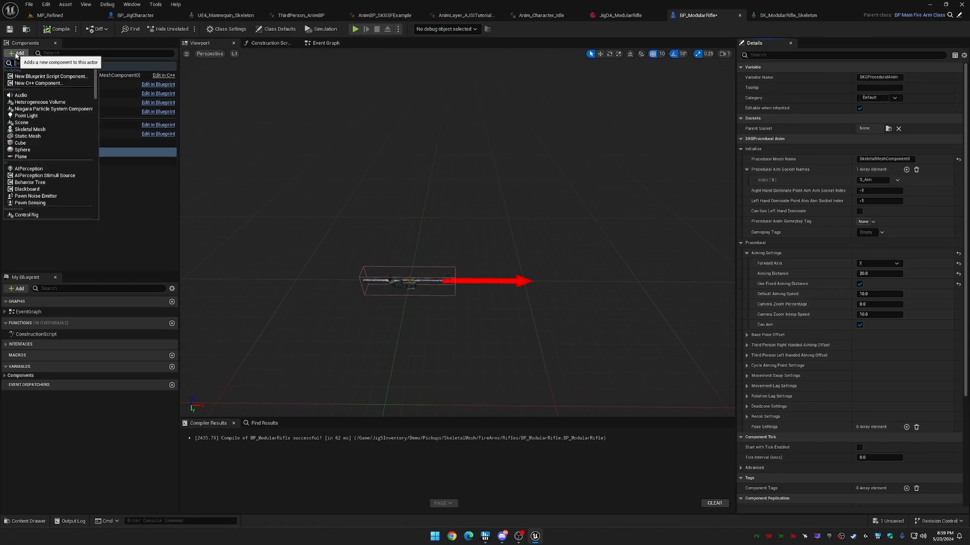
pyautogui.write('skg')
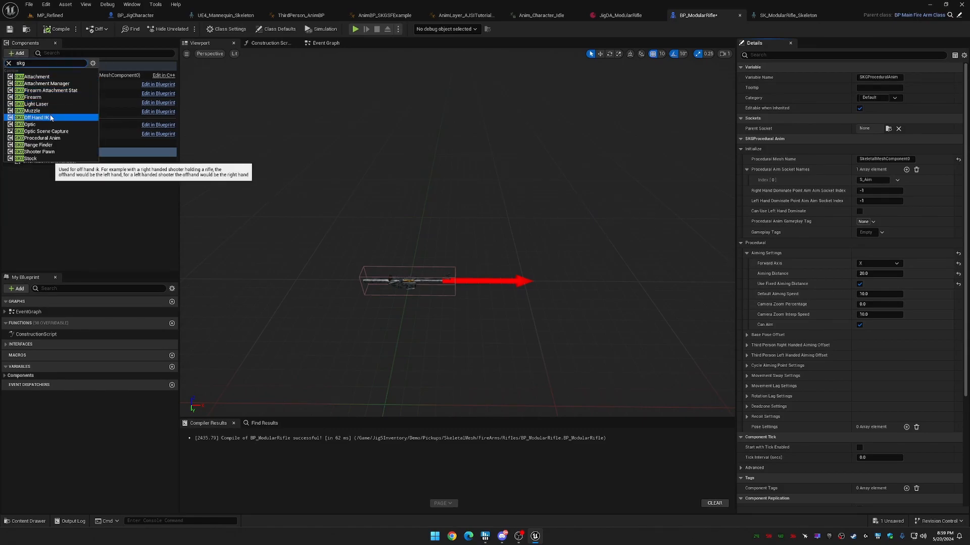
pyautogui.click(50, 117)
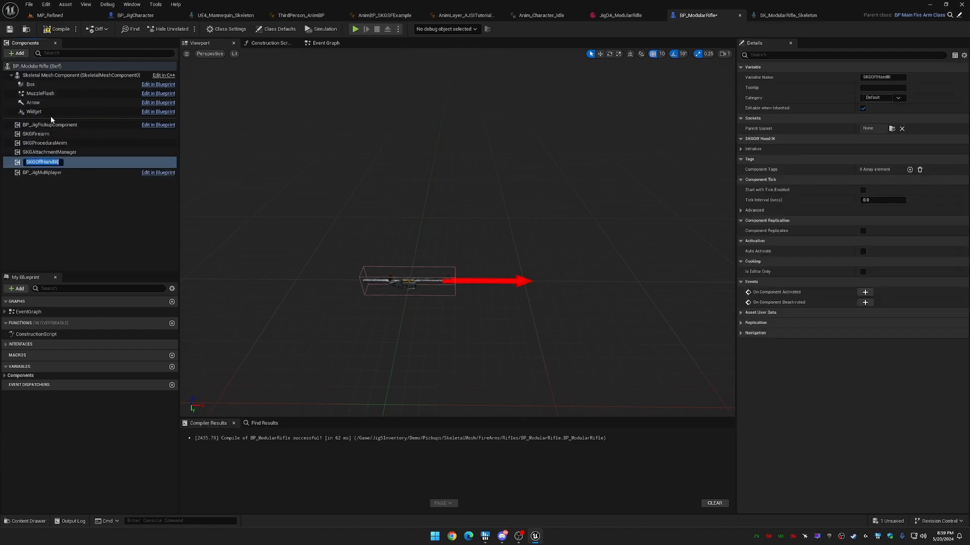
pyautogui.click(58, 207)
pyautogui.click(50, 162)
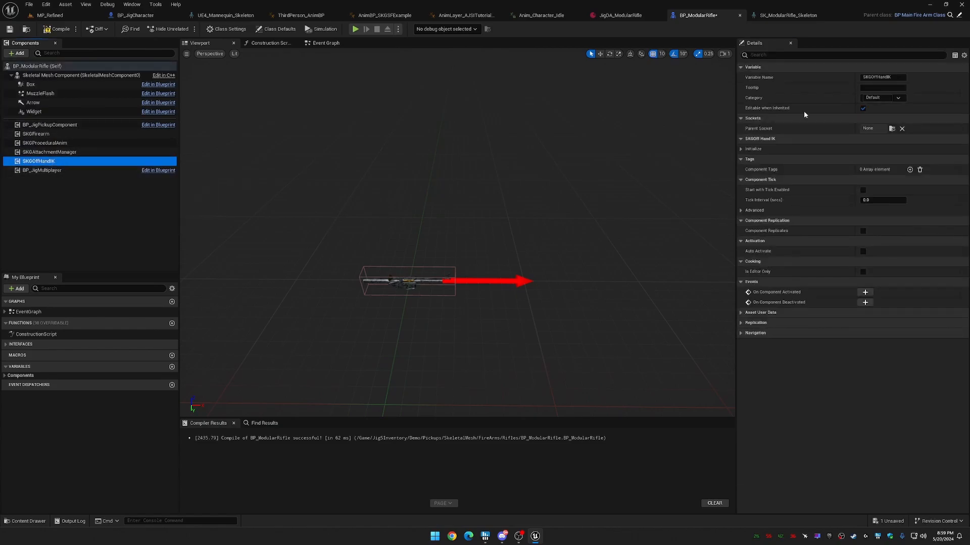
# Set SKGOffHandIK's Off Hand IK Mesh Name to SkeletalMeshComponent0 and Left Hand IK Socket Name to S_Offhand, and compile.
pyautogui.click(741, 149)
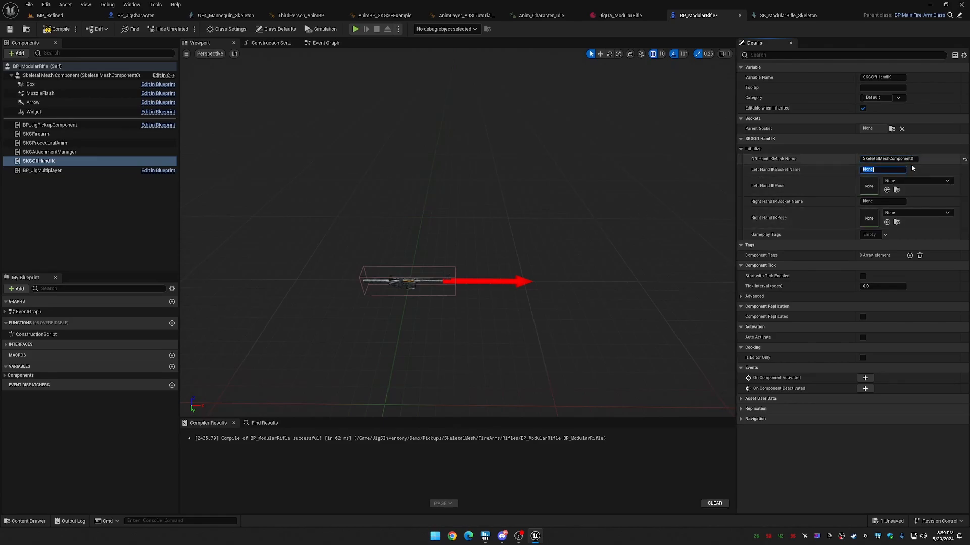
pyautogui.write('S_Offhand')
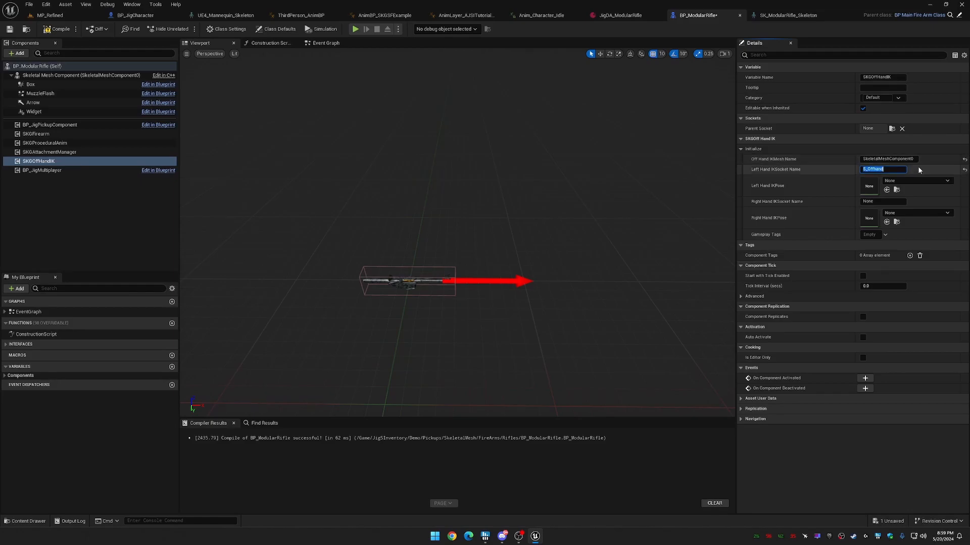
pyautogui.click(57, 31)
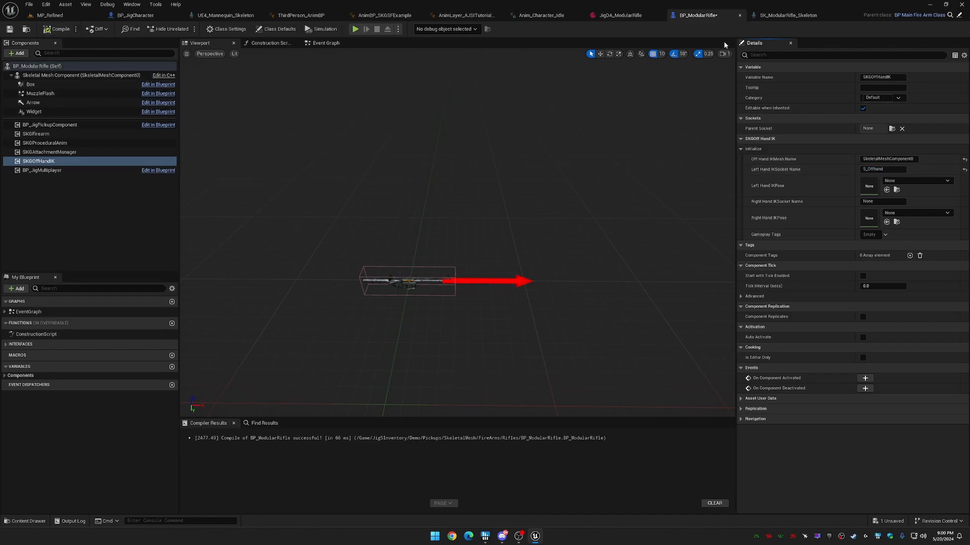
# In SK_ModularRifle_Skeleton, add a socket to the root bone and name it S_Offhand.
pyautogui.click(781, 15)
pyautogui.moveTo(541, 179); pyautogui.dragTo(672, 198, button='right')
pyautogui.rightClick(40, 67)
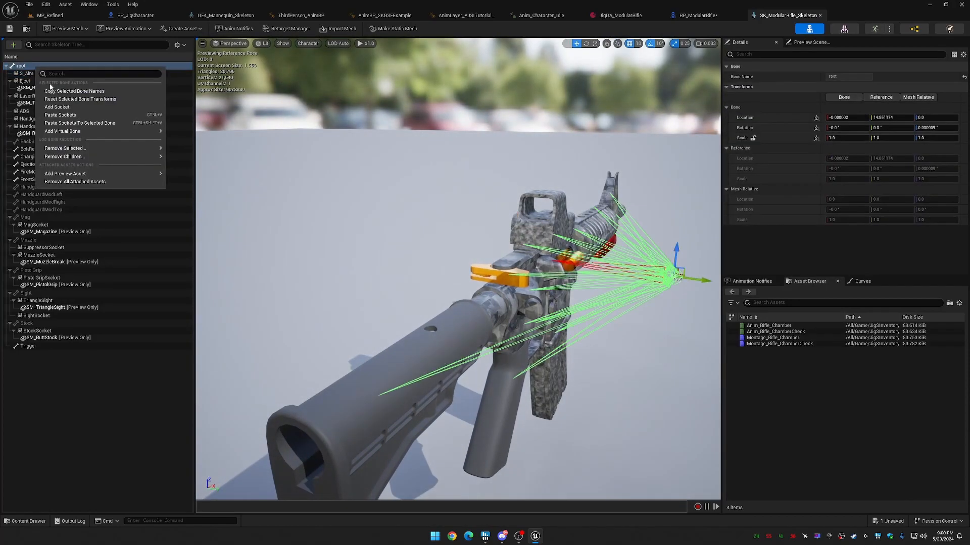
pyautogui.click(76, 107)
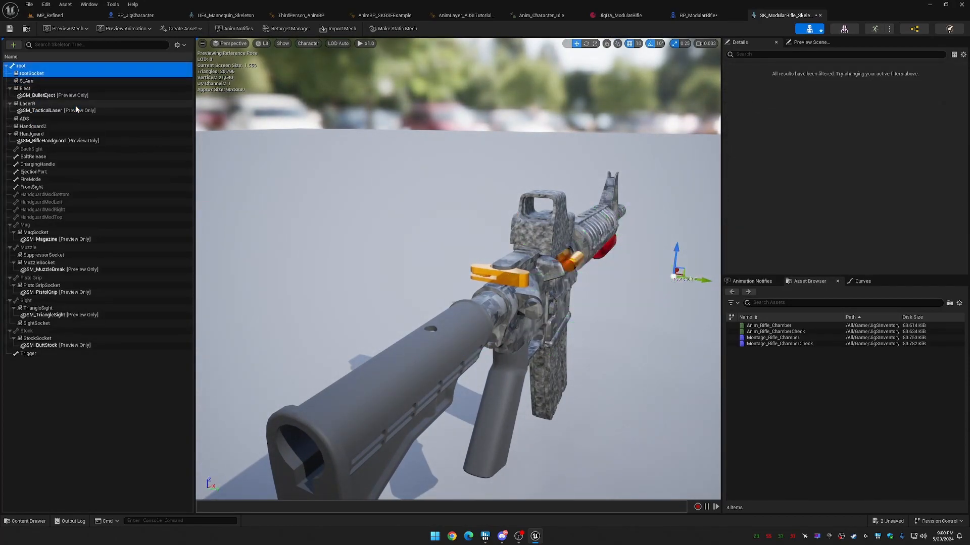
pyautogui.click(39, 74)
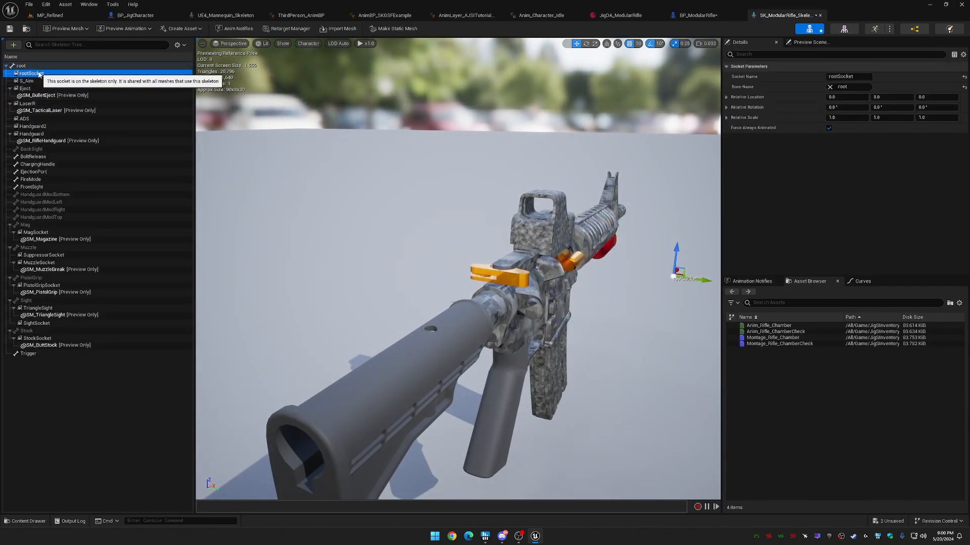
pyautogui.click(39, 74)
pyautogui.write('S_Offhand')
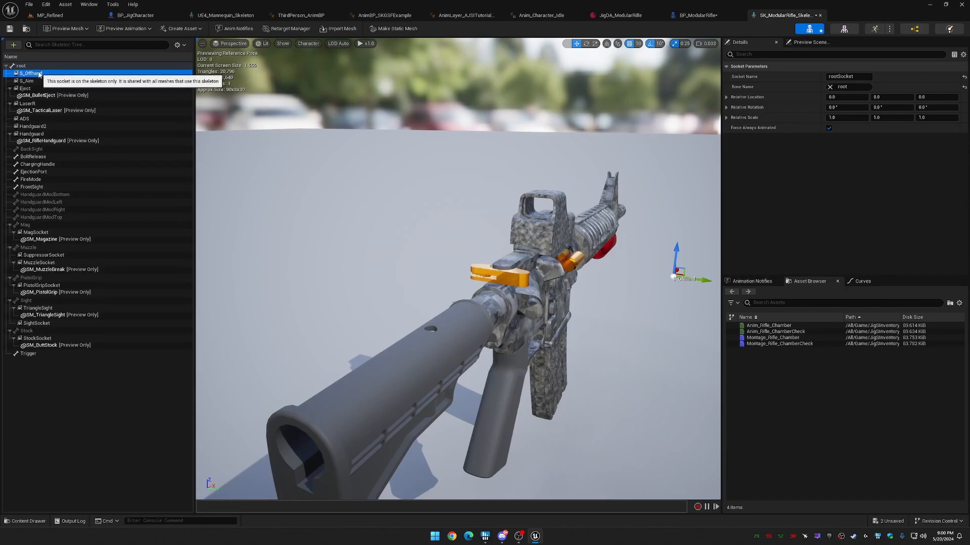
pyautogui.press('Return')
# Move the S_Offhand socket beside and below the rear of the handguard, to about X 8.1, Y -20.5, Z -3.9, and save the skeleton.
pyautogui.moveTo(405, 168); pyautogui.dragTo(364, 177)
pyautogui.moveTo(455, 227); pyautogui.dragTo(463, 172, button='right')
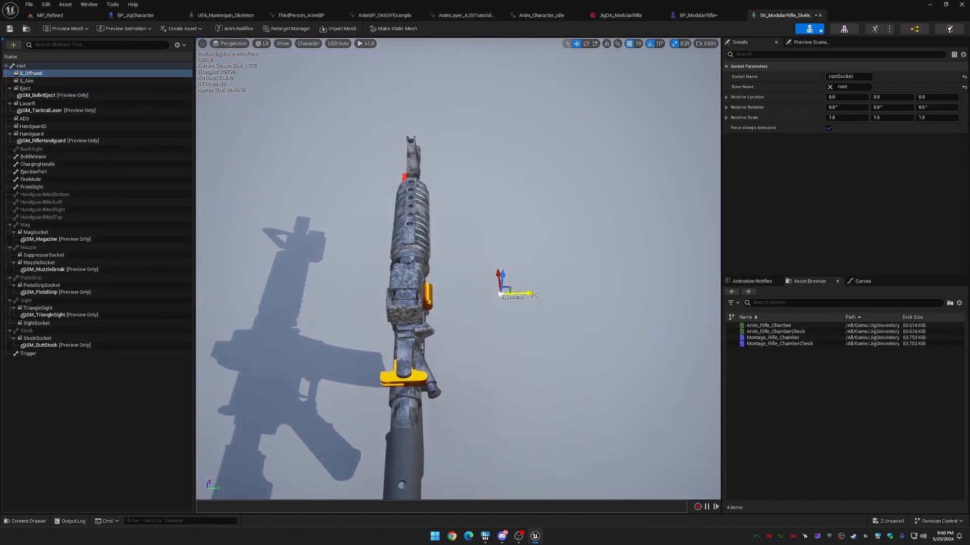
pyautogui.moveTo(470, 266); pyautogui.dragTo(590, 243, button='right')
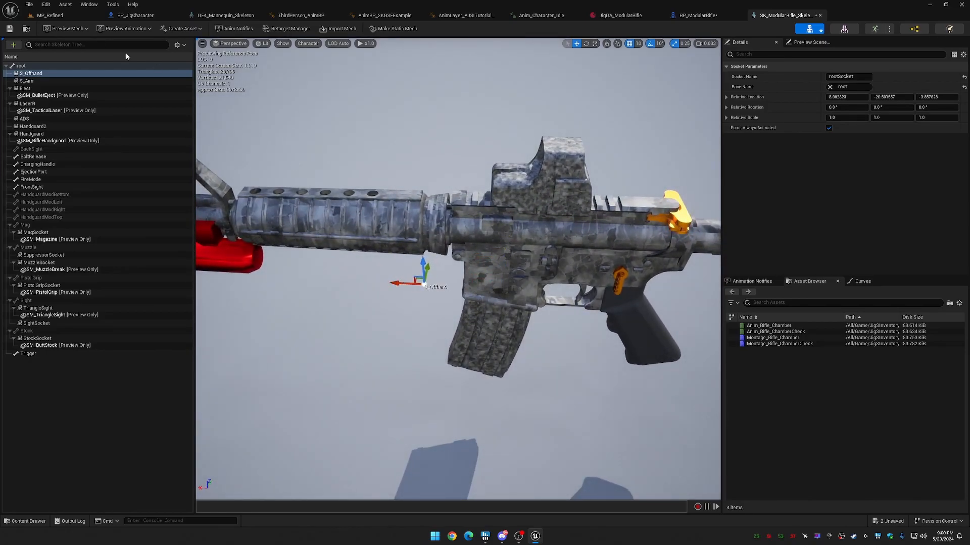
pyautogui.click(9, 31)
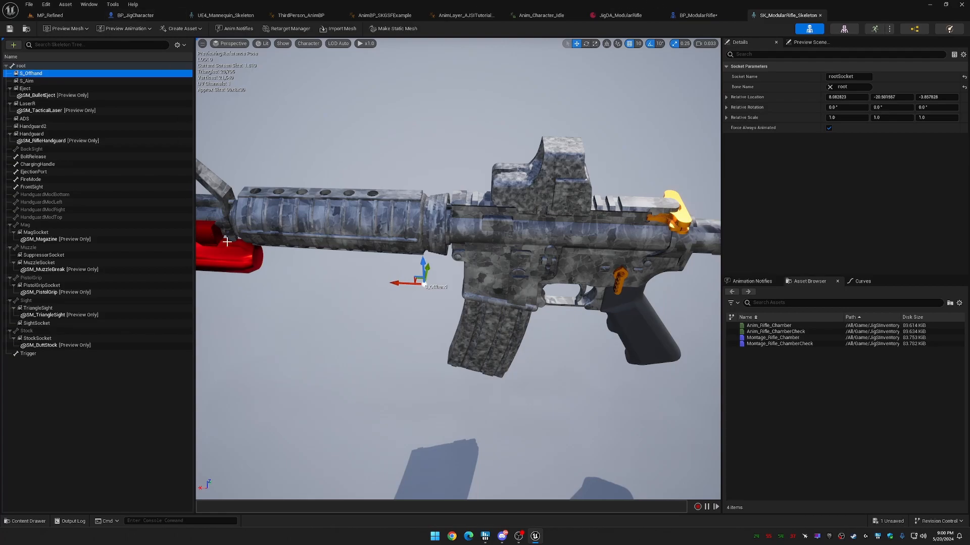
pyautogui.moveTo(433, 262); pyautogui.dragTo(283, 285, button='right')
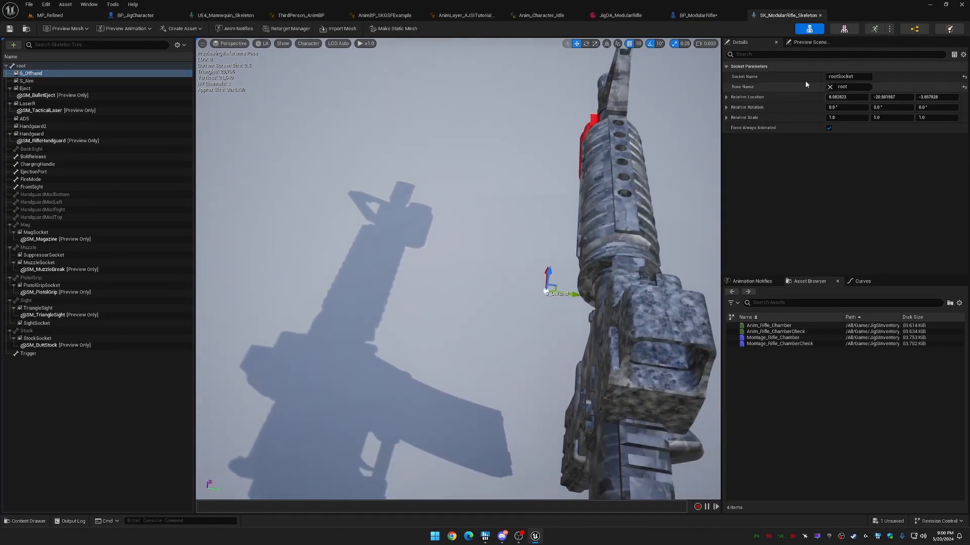
# In BP_ModularRifle, set SKGOffHandIK's Left Hand IK Pose to Anim_Character_Idle, and compile and save the blueprint.
pyautogui.click(707, 15)
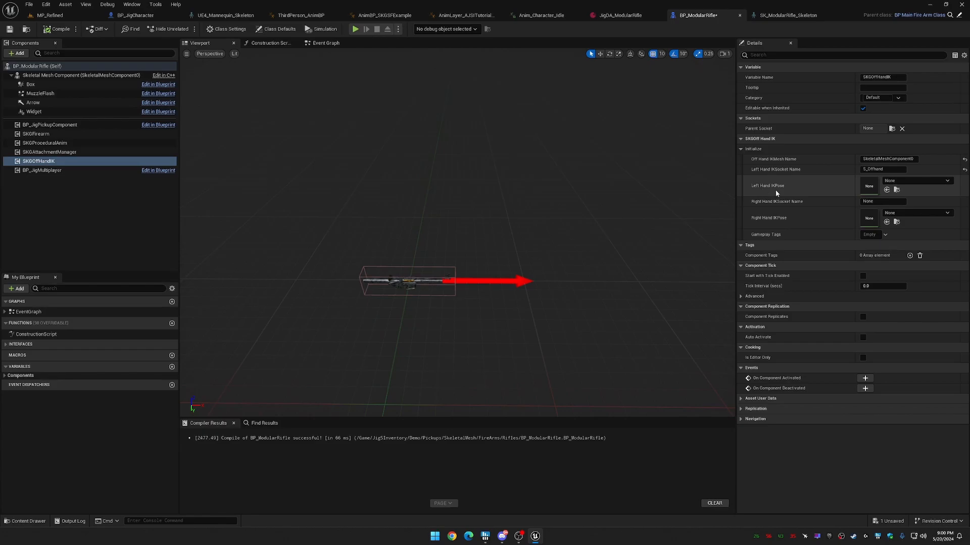
pyautogui.click(905, 182)
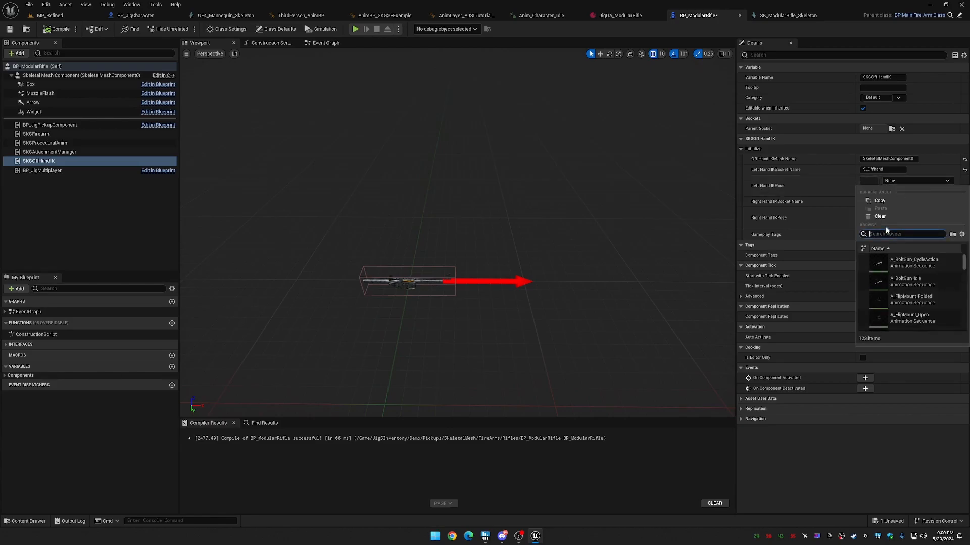
pyautogui.write('idle')
pyautogui.scroll(-5, 918, 301)
pyautogui.scroll(-3, 918, 301)
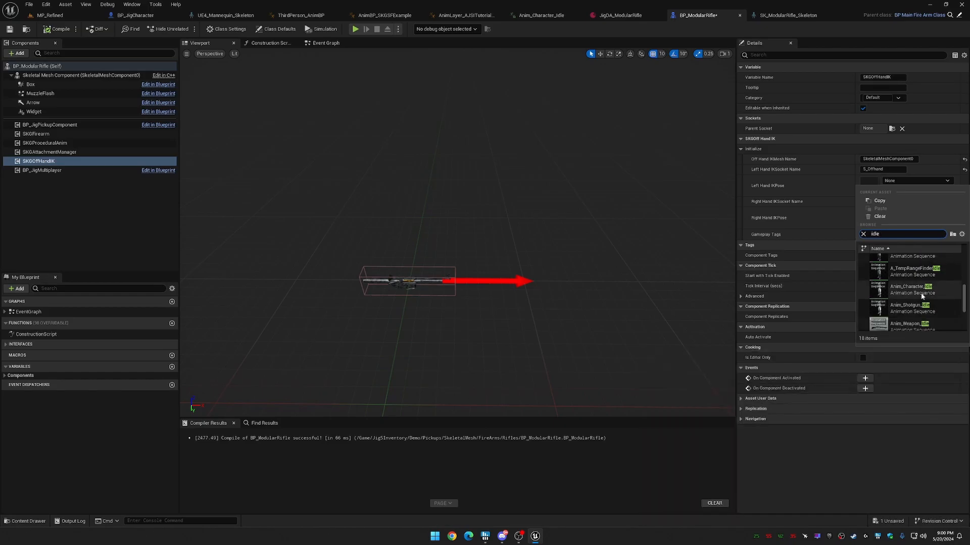
pyautogui.click(908, 290)
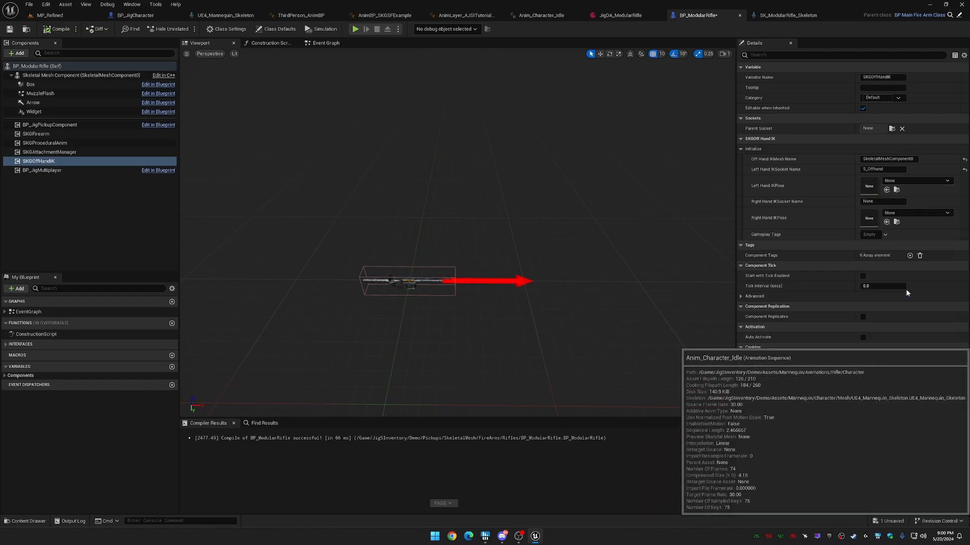
pyautogui.click(58, 28)
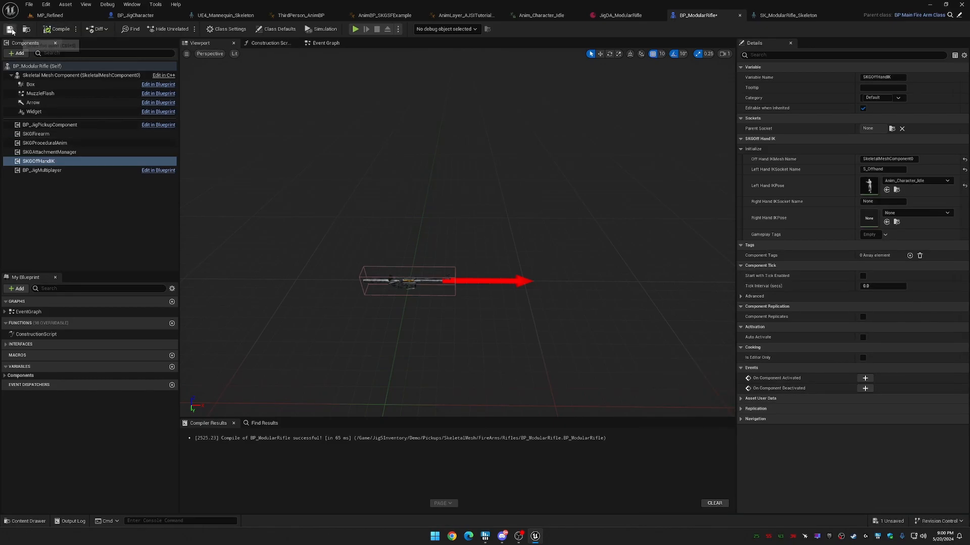
# Playtest MP_Refined while aiming the rifle, detach from the player, and examine the left hand's grip from the side.
pyautogui.click(77, 18)
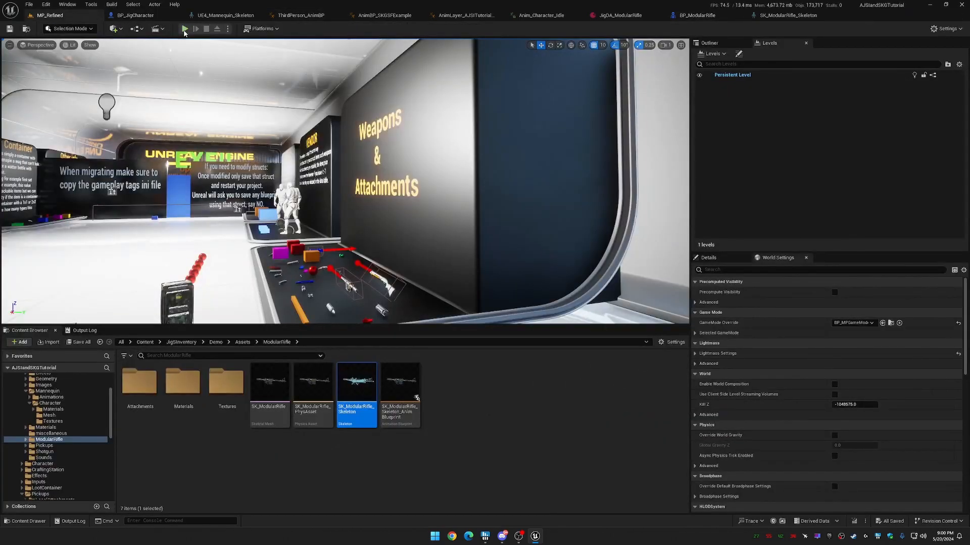
pyautogui.click(185, 29)
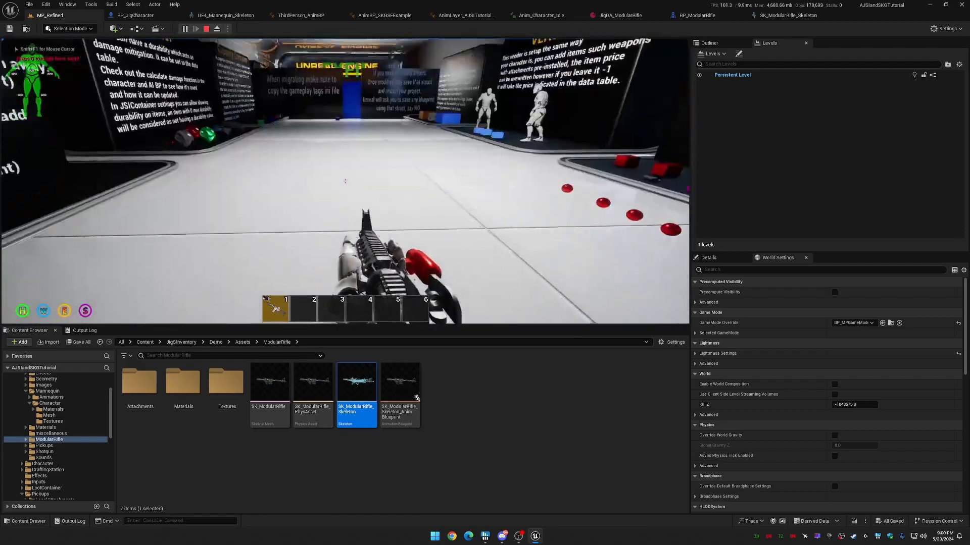
pyautogui.rightClick(345, 180)
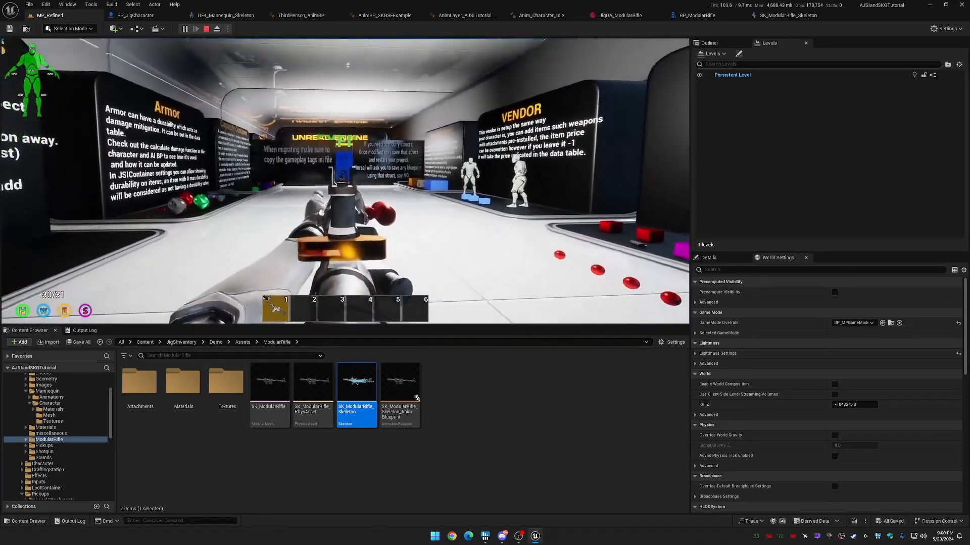
pyautogui.press('F8')
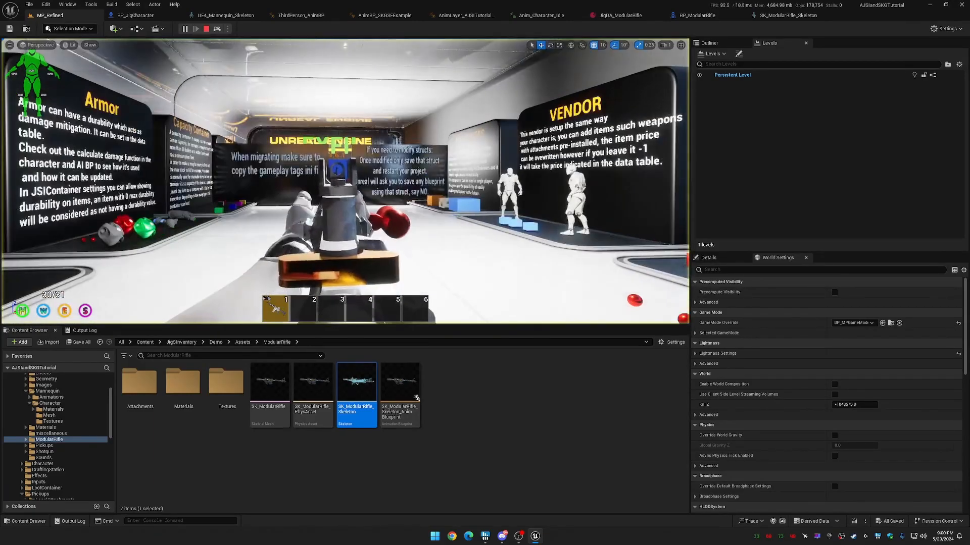
pyautogui.moveTo(288, 133); pyautogui.dragTo(141, 166, button='right')
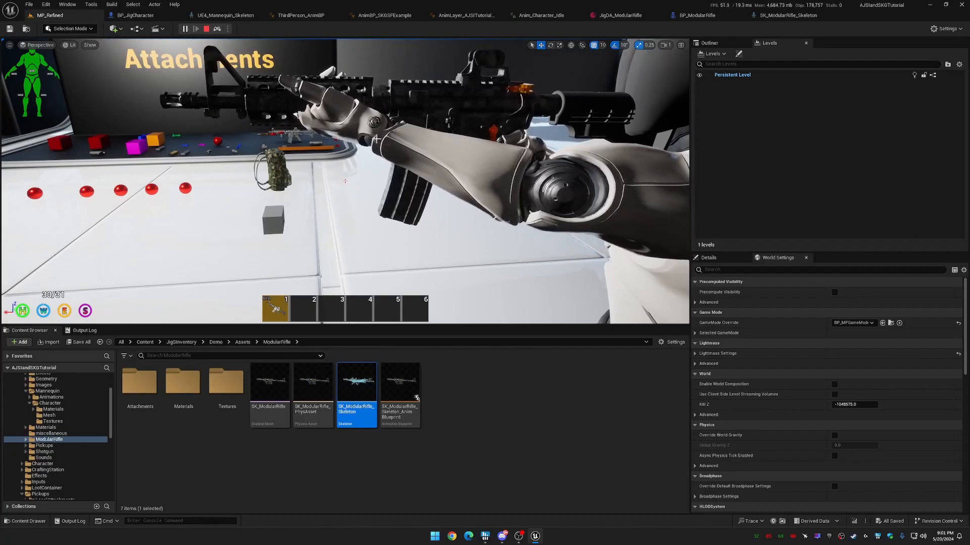
# Float the SK_ModularRifle_Skeleton editor over the running level and nudge the S_Offhand socket to fit the left hand to the handguard.
pyautogui.click(784, 16)
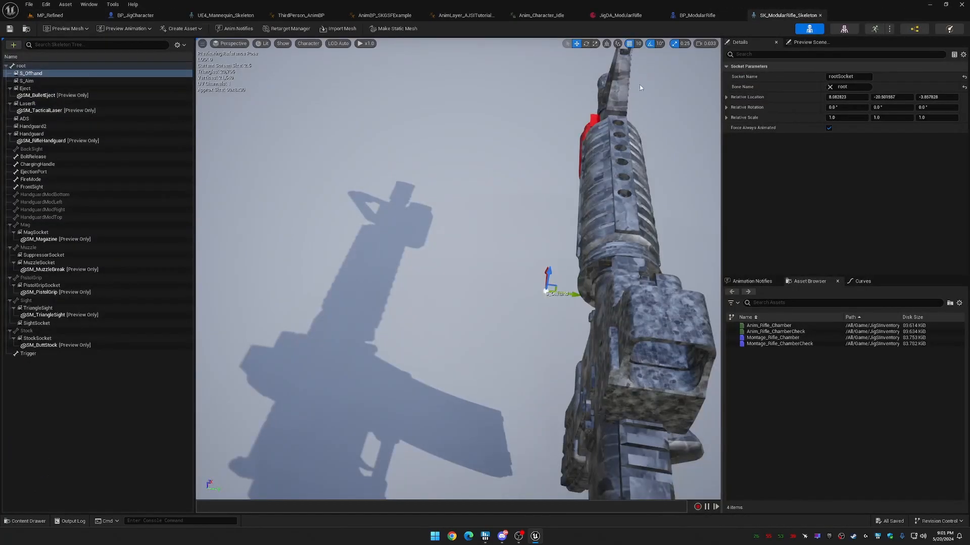
pyautogui.moveTo(781, 19); pyautogui.dragTo(75, 90)
pyautogui.click(50, 16)
pyautogui.moveTo(159, 174); pyautogui.dragTo(203, 170, button='right')
pyautogui.moveTo(168, 179); pyautogui.dragTo(176, 179)
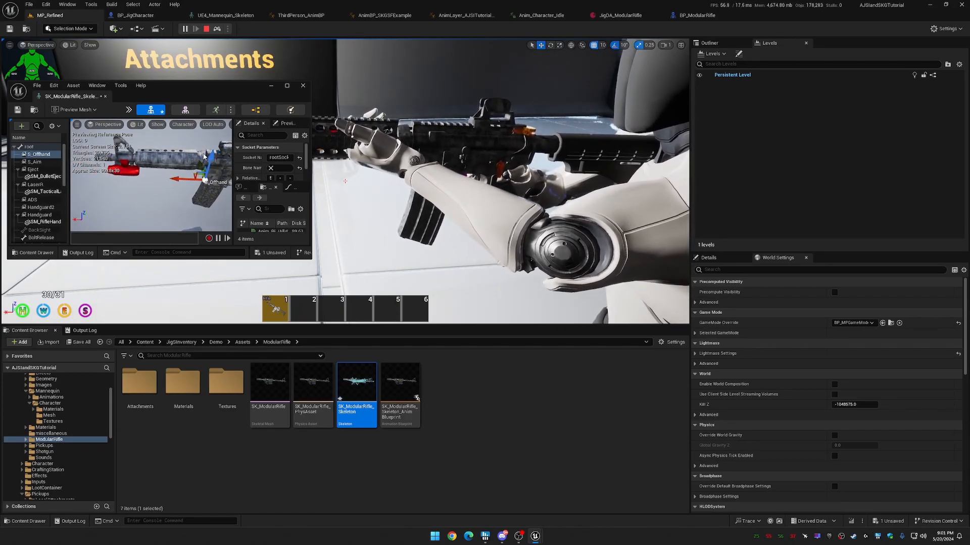
pyautogui.moveTo(213, 155); pyautogui.dragTo(212, 158)
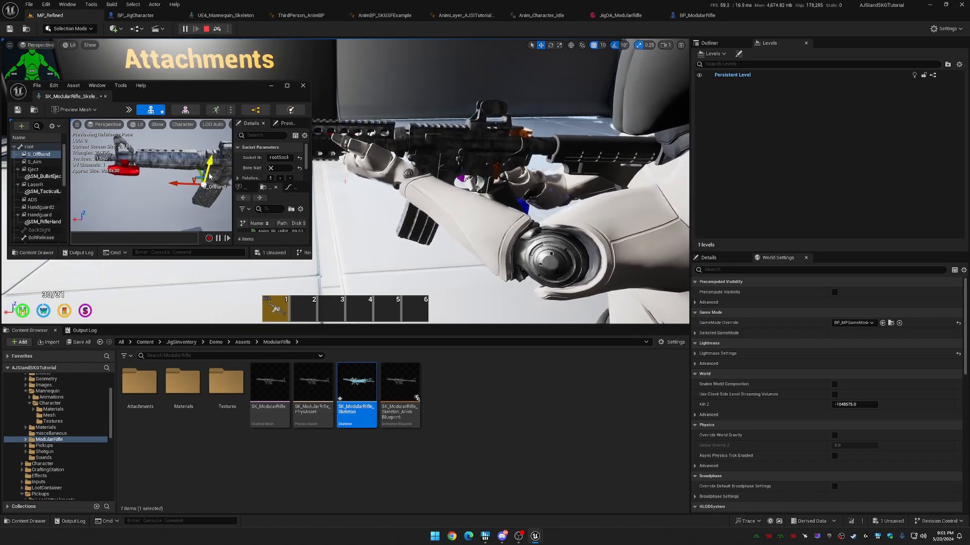
# Examine the character's hold on the rifle from the front and above, and end the play session.
pyautogui.press('s')
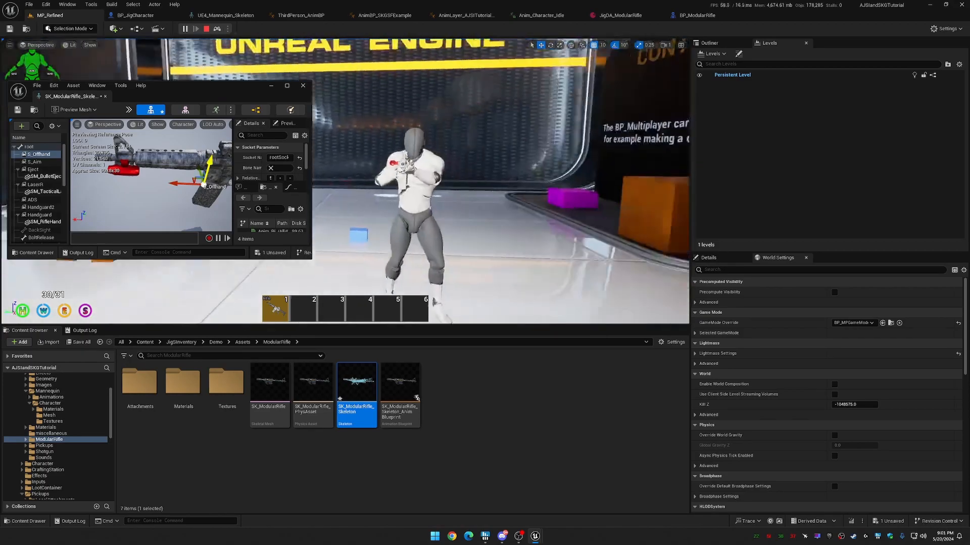
pyautogui.press('w')
pyautogui.press('w')
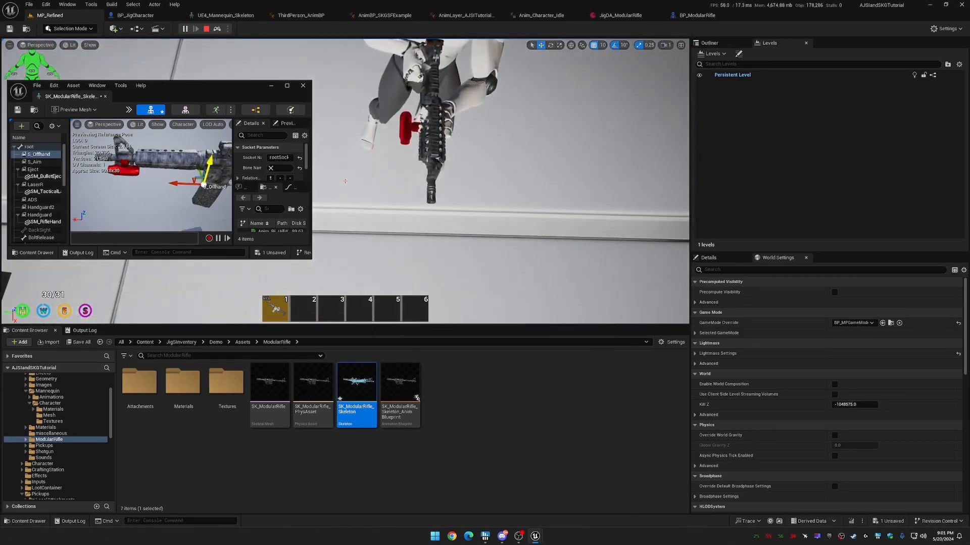
pyautogui.press('Escape')
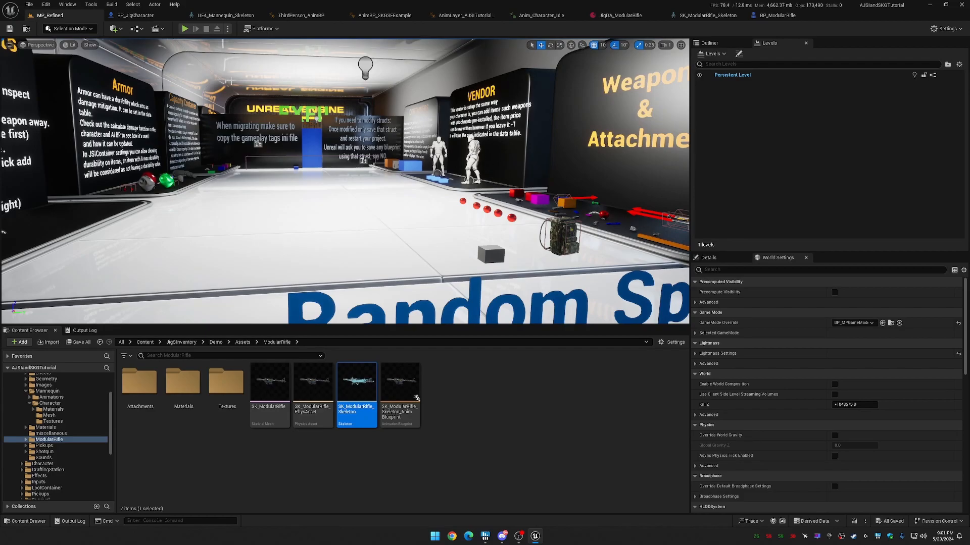
# Playtest aiming down the rifle's sights with the adjusted left-hand grip, and end the session.
pyautogui.moveTo(382, 181); pyautogui.dragTo(359, 231, button='right')
pyautogui.click(185, 29)
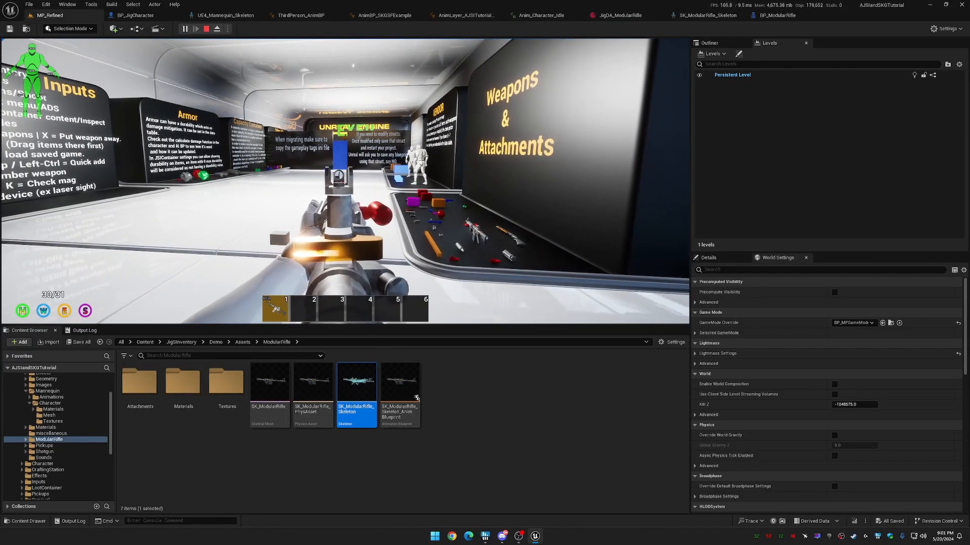
pyautogui.press('Escape')
# Find the triangle sight on the weapons table and look up its actor in the level's actor list.
pyautogui.moveTo(254, 145); pyautogui.dragTo(259, 212, button='right')
pyautogui.press('w')
pyautogui.moveTo(359, 267); pyautogui.dragTo(365, 290, button='right')
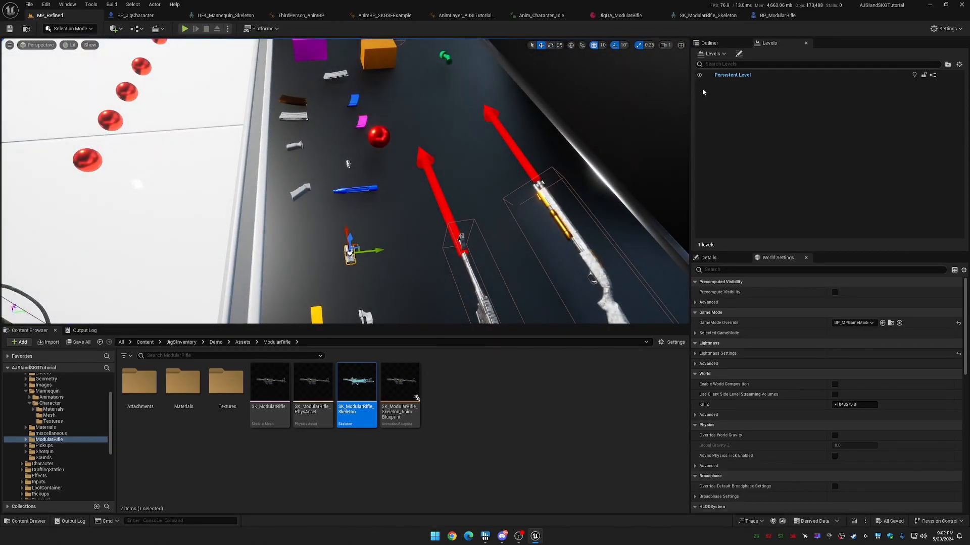
pyautogui.click(737, 42)
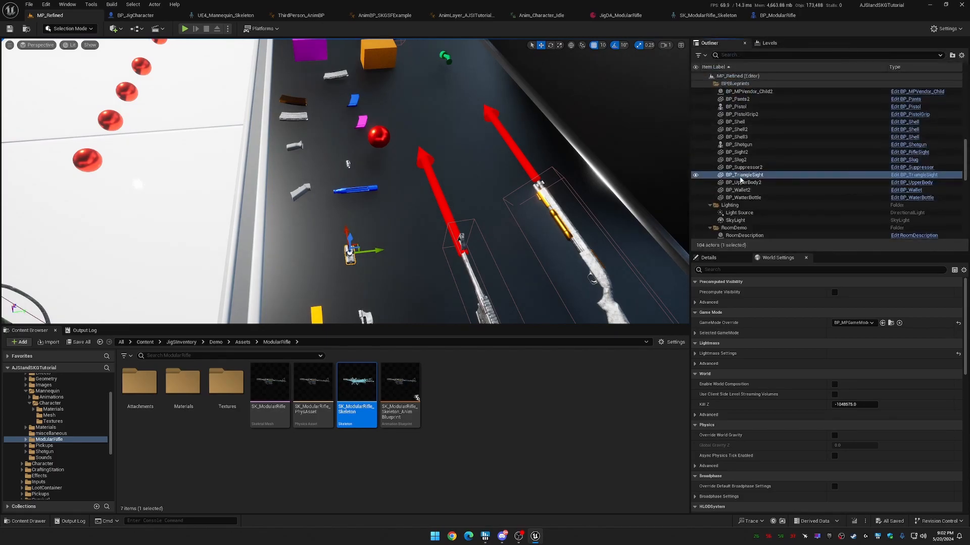
pyautogui.click(243, 343)
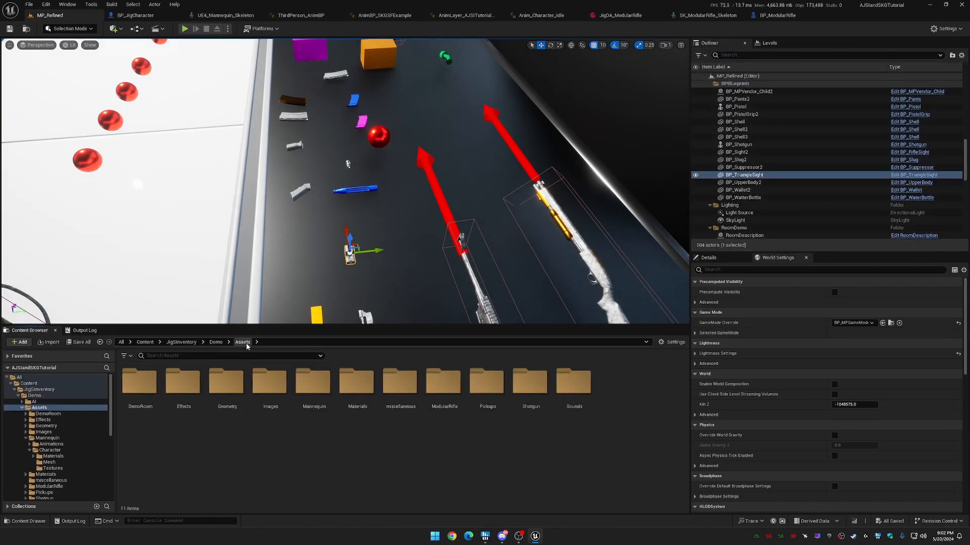
pyautogui.doubleClick(501, 397)
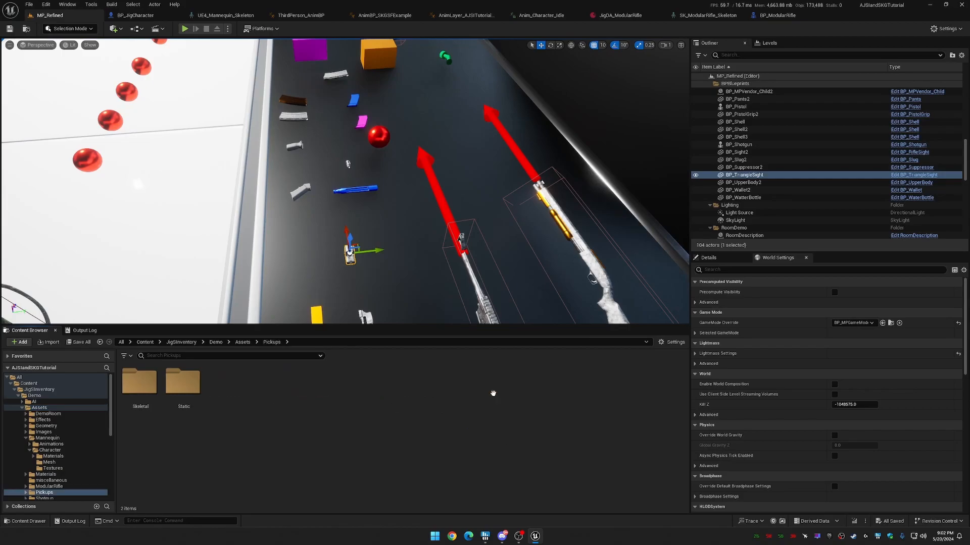
pyautogui.doubleClick(144, 390)
pyautogui.hotkey('alt', 'Left')
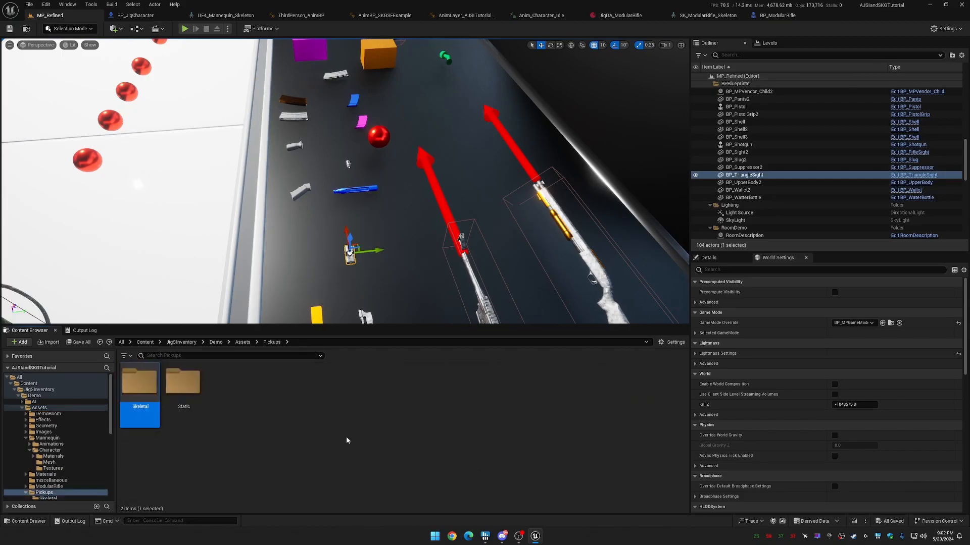
pyautogui.hotkey('alt', 'Left')
pyautogui.hotkey('alt', 'Left')
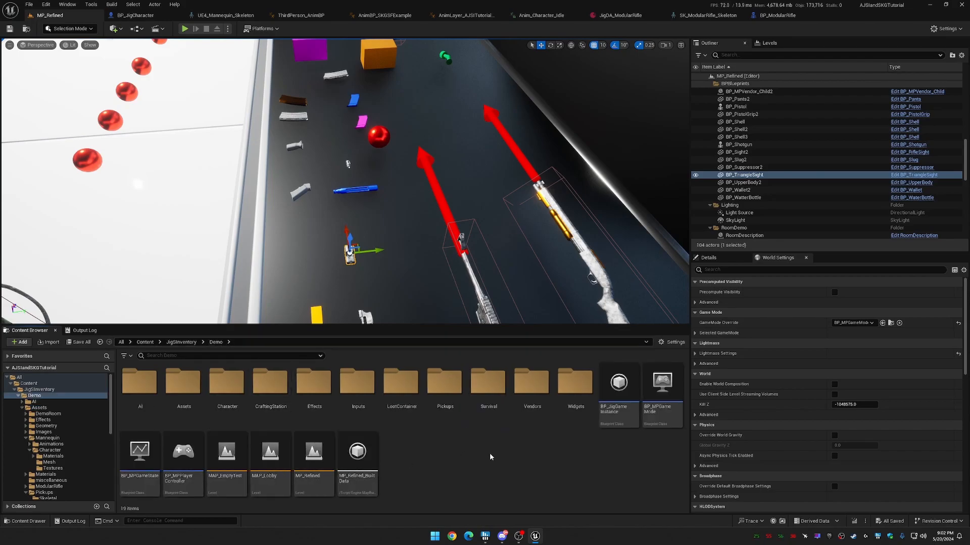
# Rename BP_TriangleSight in Demo/Pickups/LocalAttachments/SubClasses to BP_LocalTriangleSight and open it in the full Blueprint editor.
pyautogui.doubleClick(445, 384)
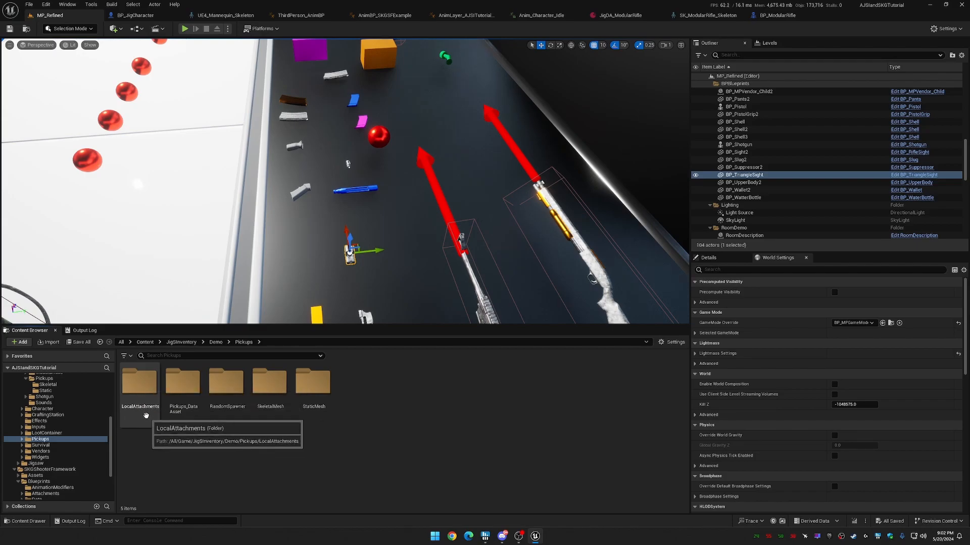
pyautogui.doubleClick(143, 397)
pyautogui.doubleClick(143, 396)
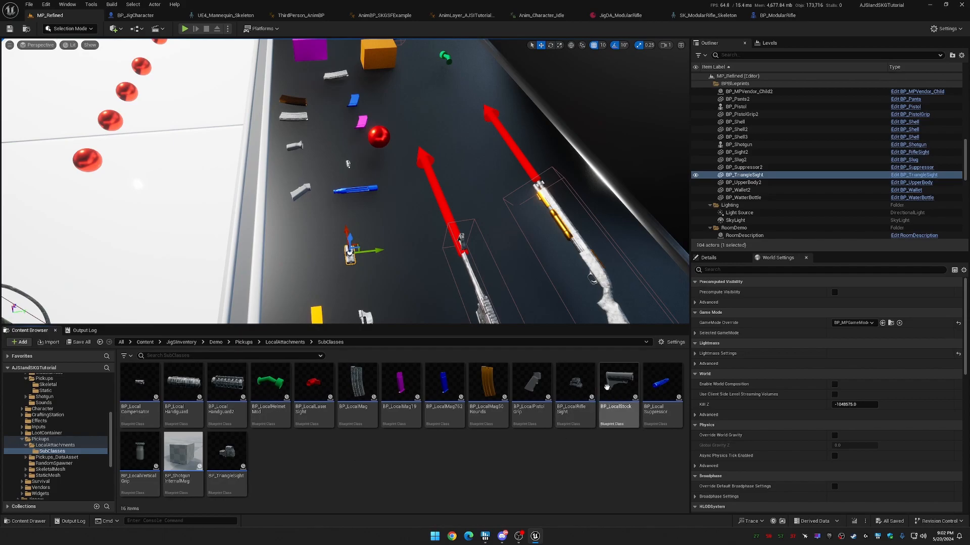
pyautogui.click(235, 452)
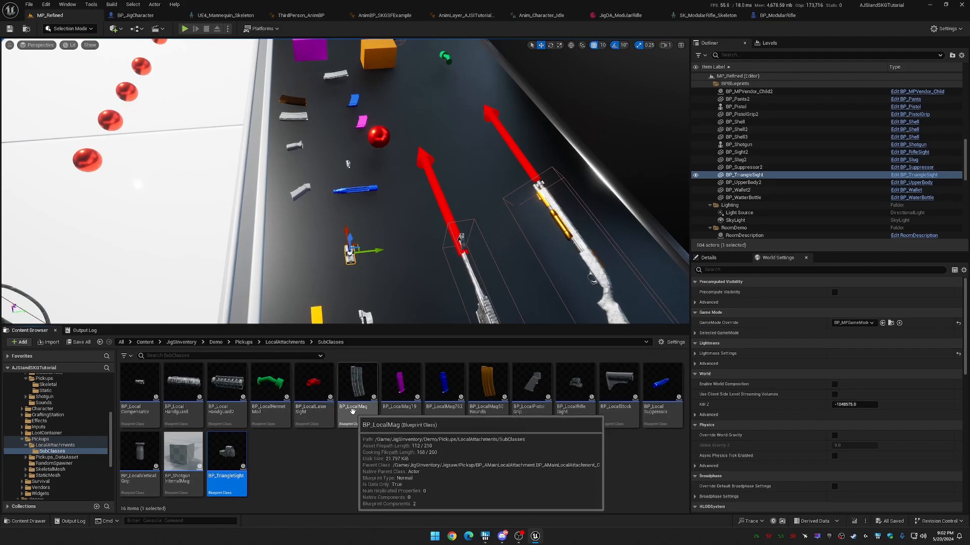
pyautogui.press('F2')
pyautogui.press('Home')
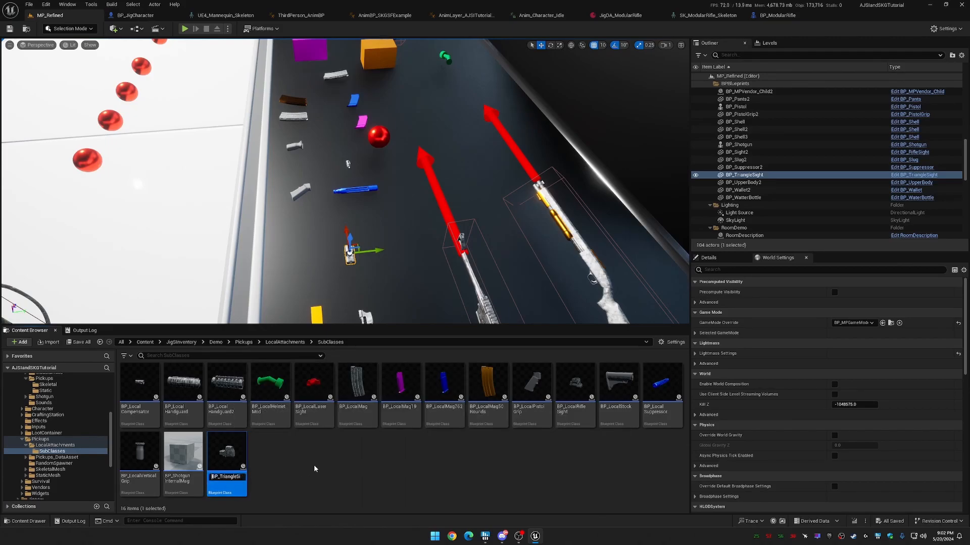
pyautogui.write('Local')
pyautogui.press('Return')
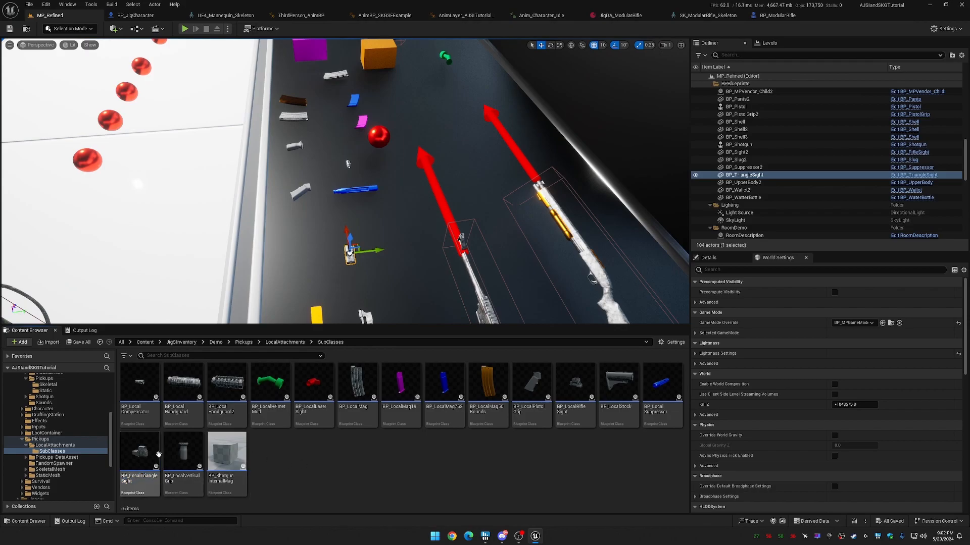
pyautogui.doubleClick(141, 452)
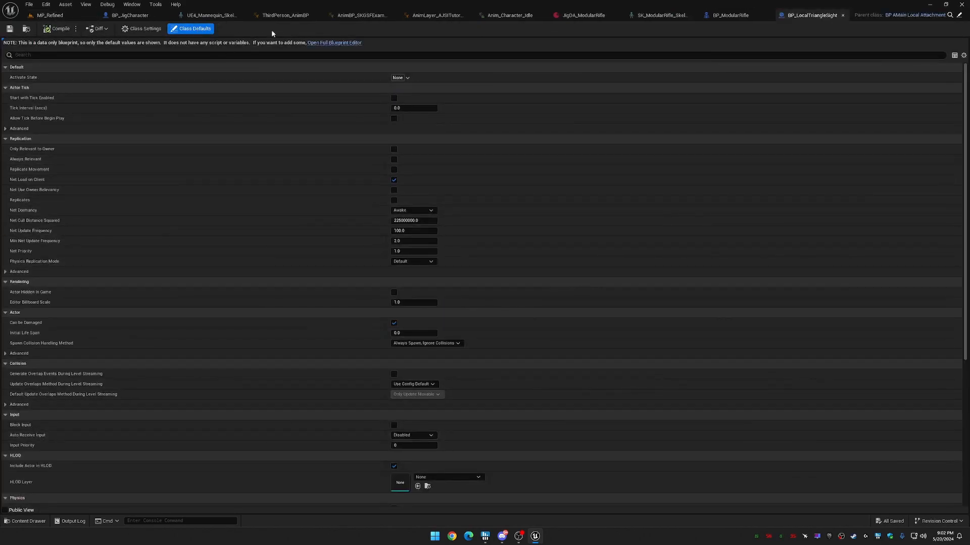
pyautogui.click(327, 43)
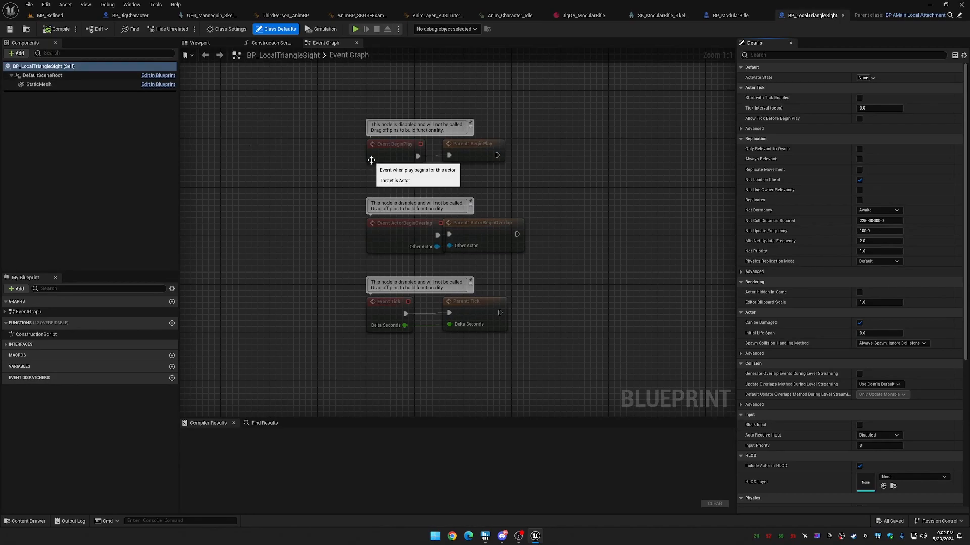
# Open the BP_Holosight blueprint from the SKGShooterFramework Blueprints/Attachments/Optics folder as a reference.
pyautogui.click(50, 15)
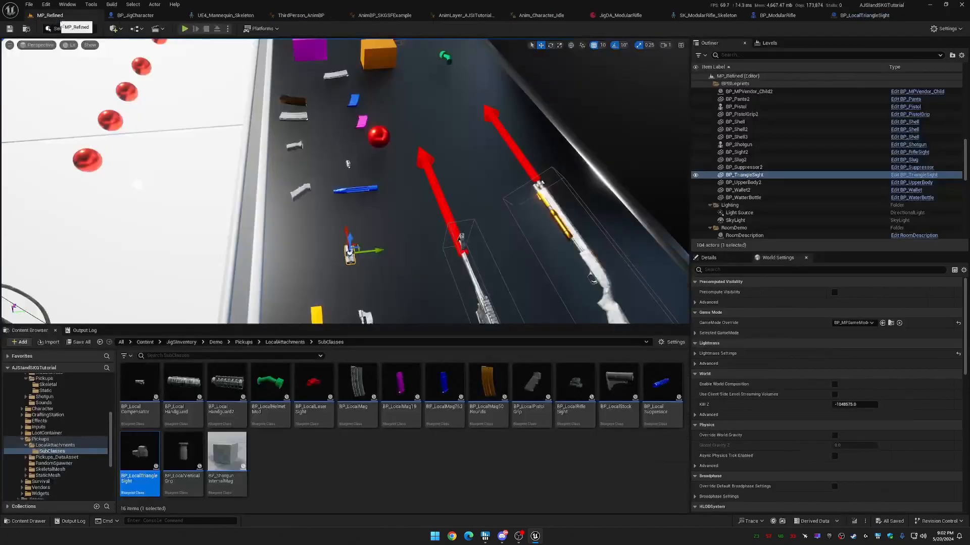
pyautogui.scroll(-5, 46, 395)
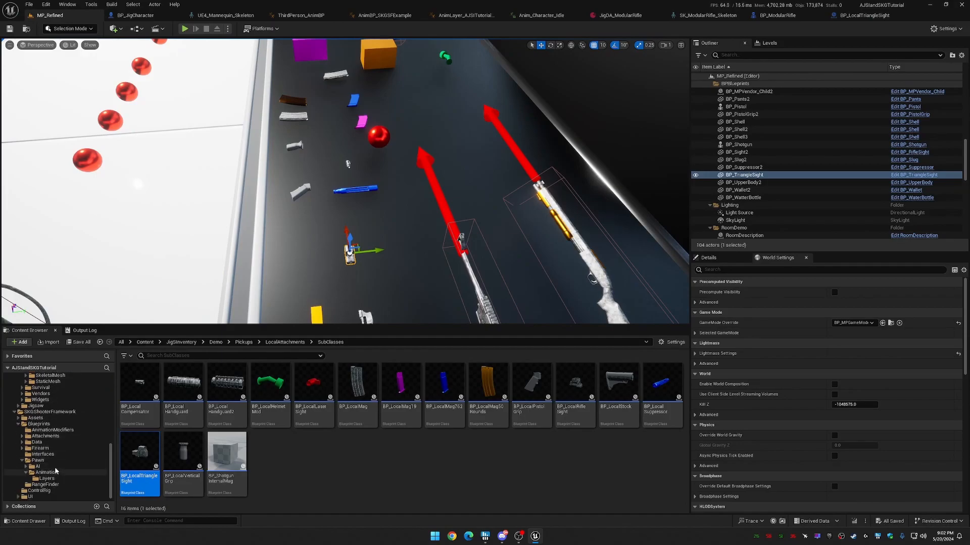
pyautogui.click(55, 413)
pyautogui.doubleClick(193, 386)
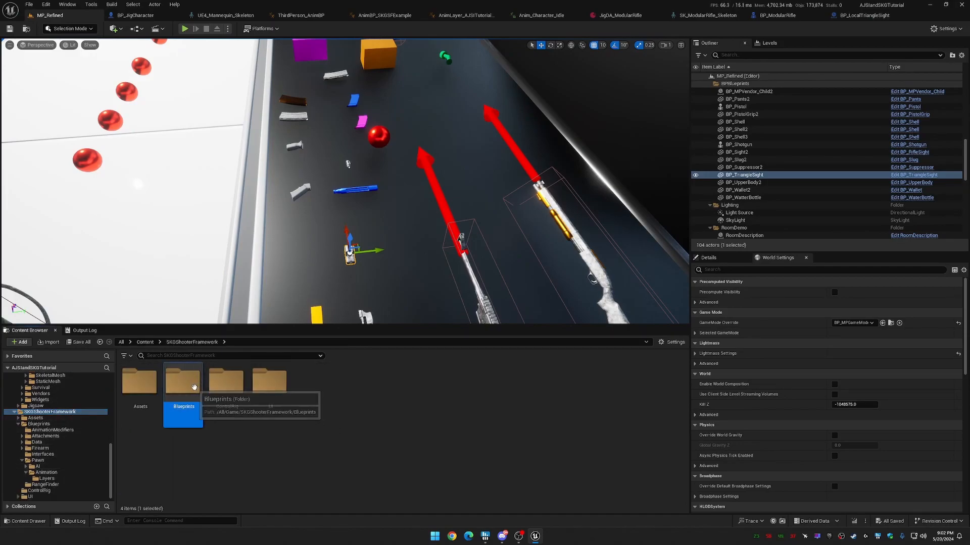
pyautogui.doubleClick(183, 384)
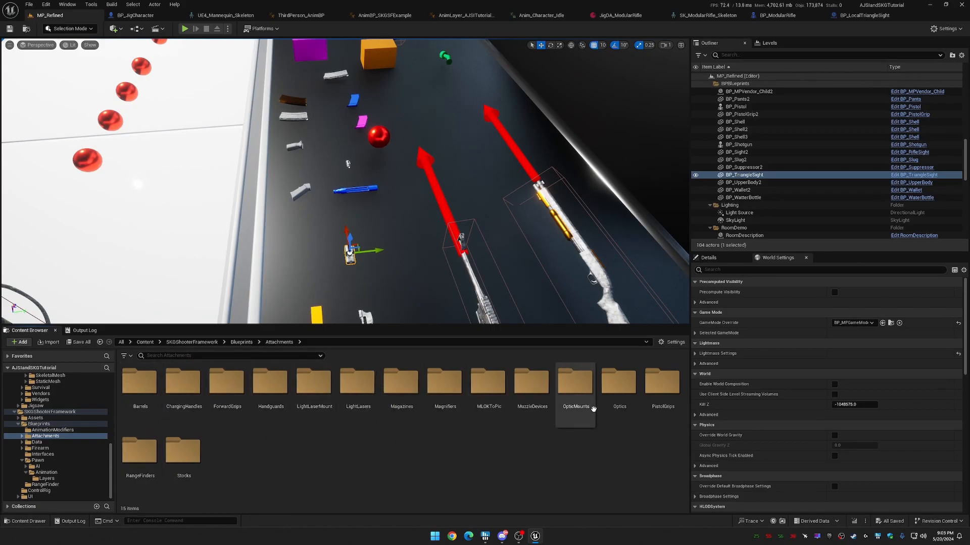
pyautogui.doubleClick(626, 387)
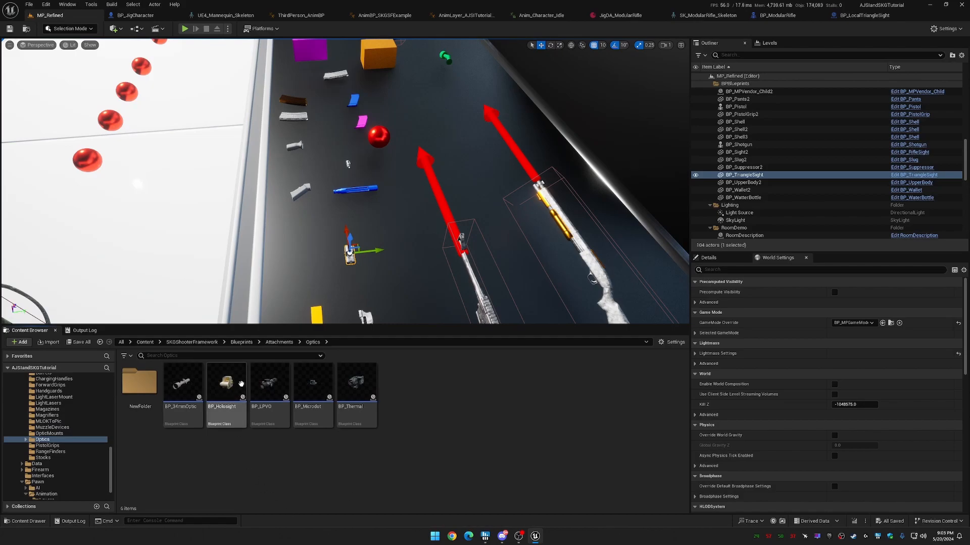
pyautogui.click(230, 384)
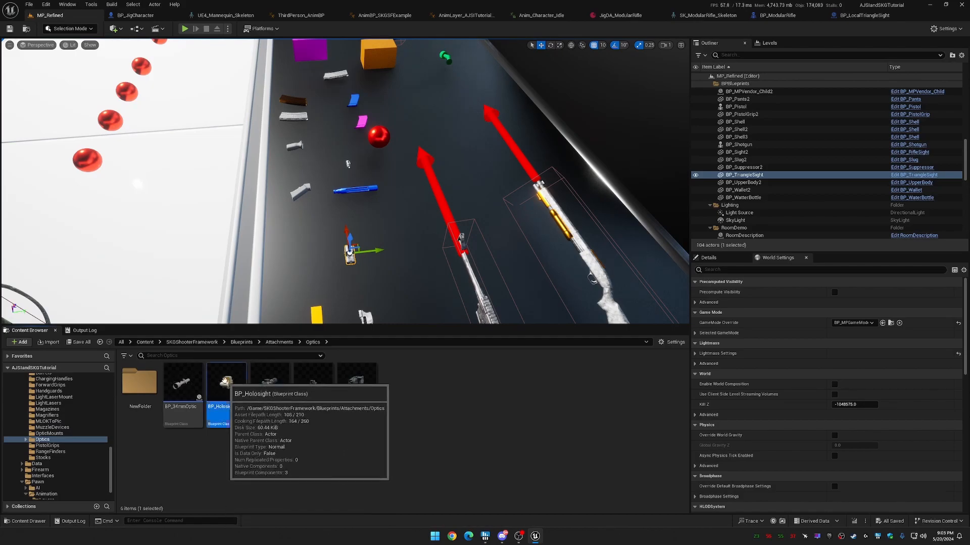
pyautogui.doubleClick(230, 383)
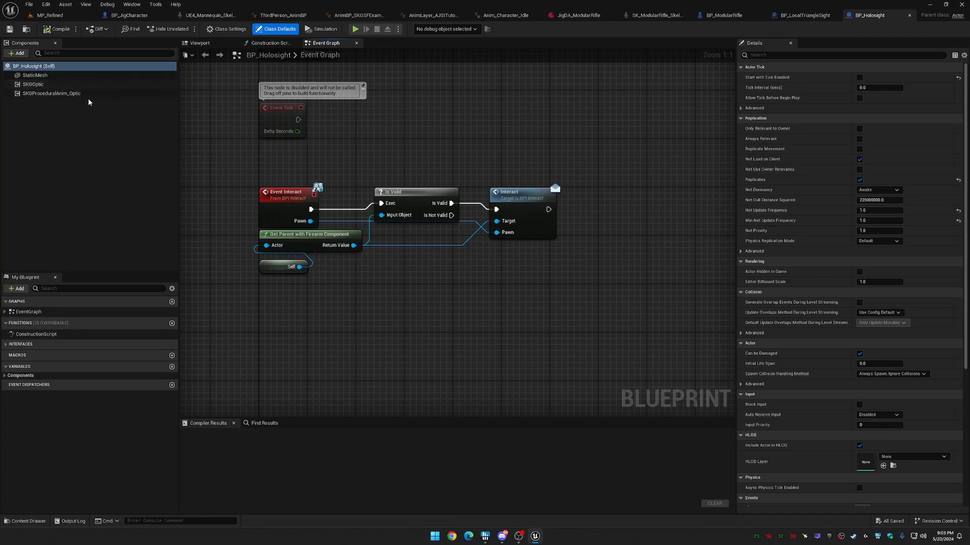
# Examine BP_Holosight's SKGOptic and SKGProceduralAnim_Optic components, including the optic's initialize and reticle settings.
pyautogui.click(81, 85)
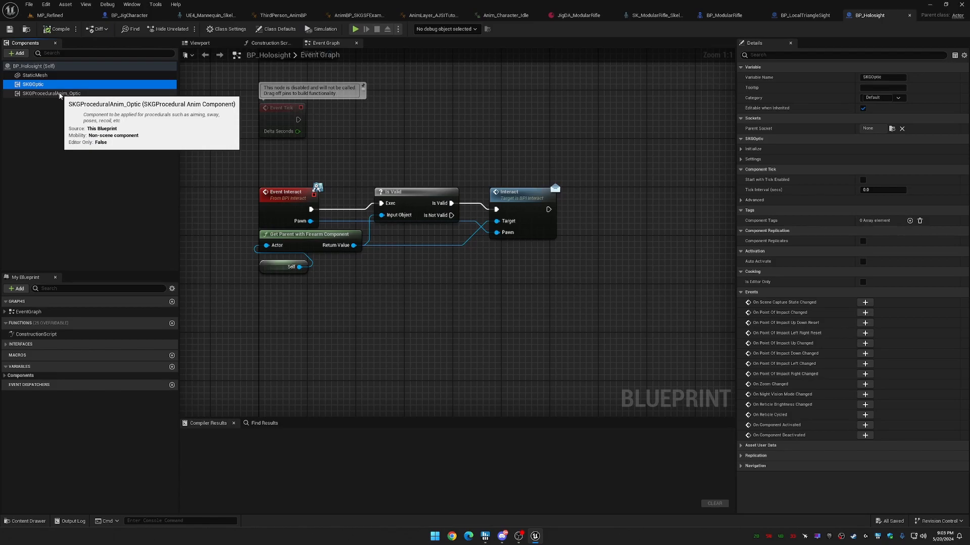
pyautogui.click(59, 94)
pyautogui.click(57, 86)
pyautogui.click(63, 93)
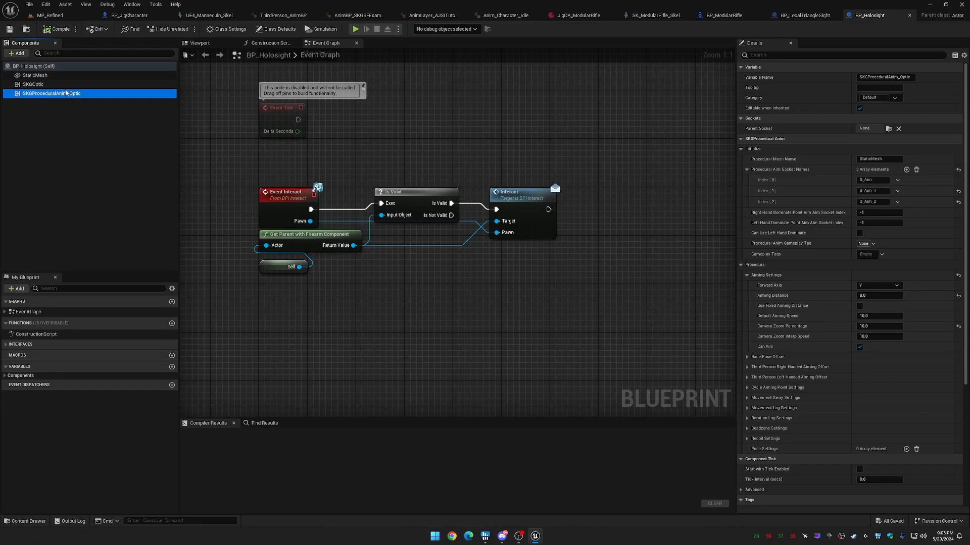
pyautogui.click(50, 84)
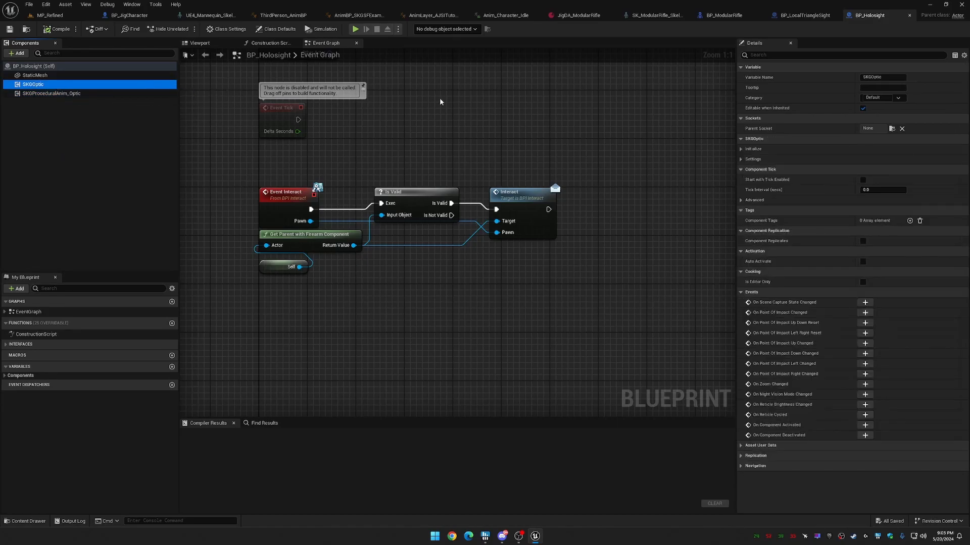
pyautogui.click(741, 149)
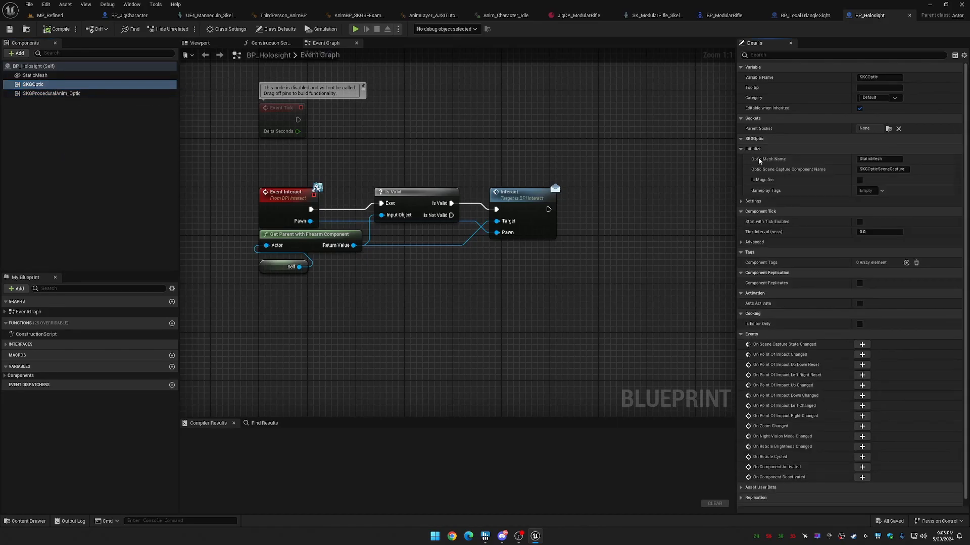
pyautogui.click(742, 201)
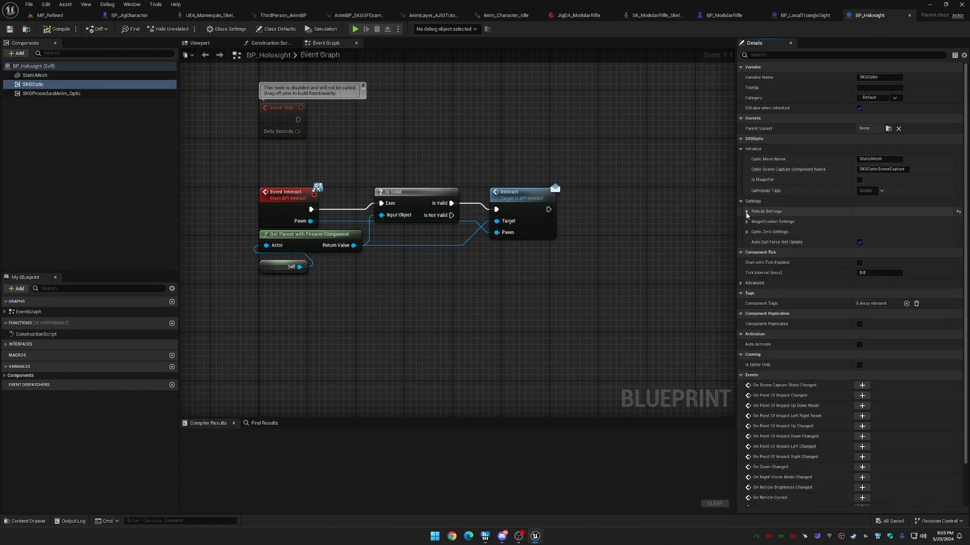
pyautogui.click(746, 212)
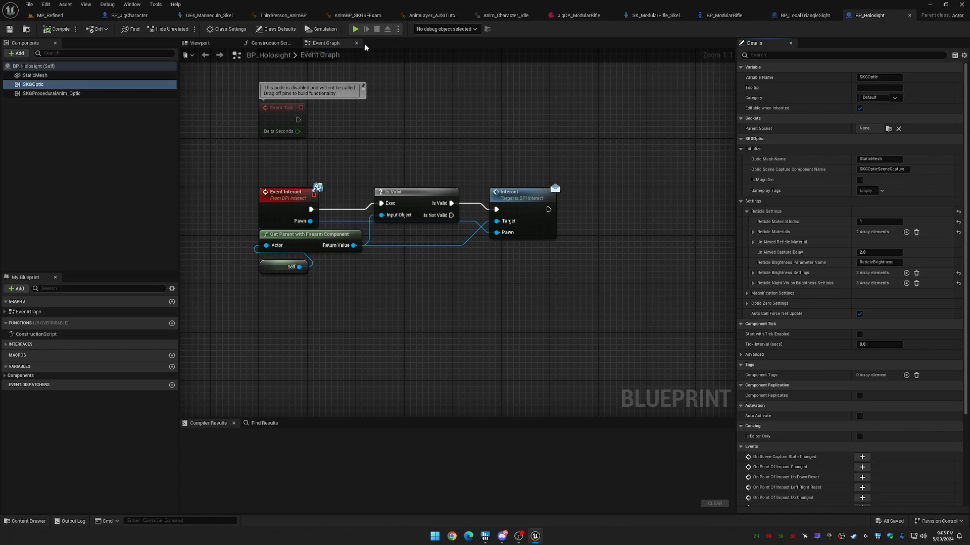
pyautogui.click(47, 94)
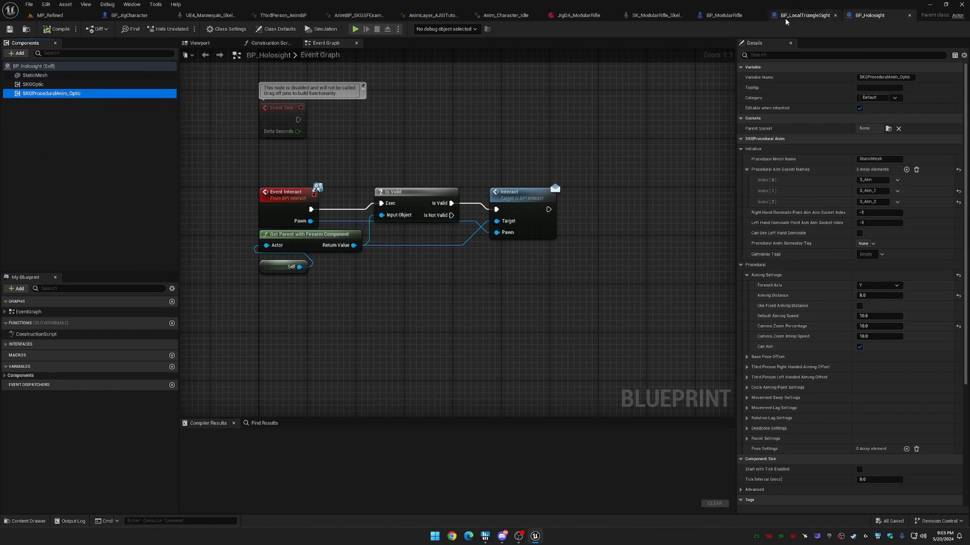
# Add an SKG Procedural Anim component to BP_LocalTriangleSight and compile the blueprint.
pyautogui.click(804, 16)
pyautogui.click(85, 136)
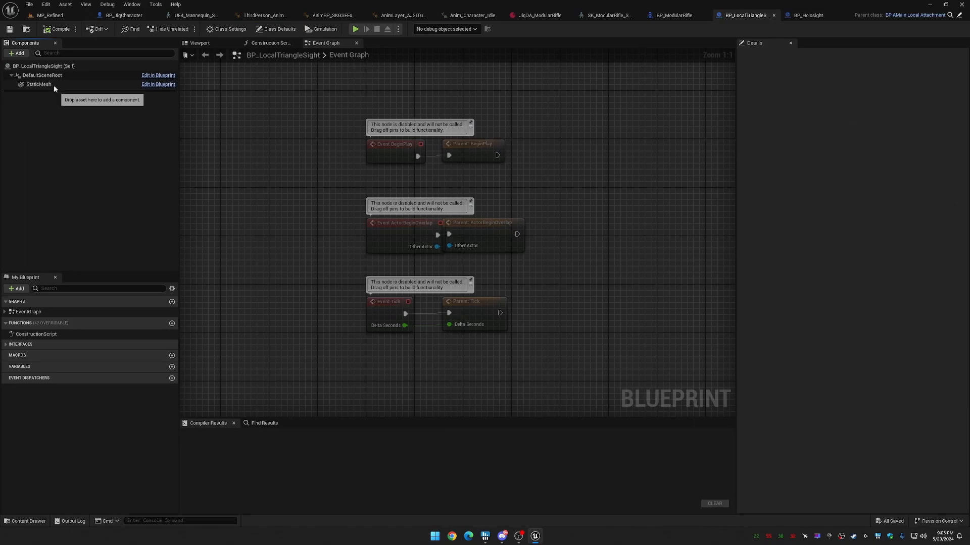
pyautogui.click(26, 55)
pyautogui.write('skg')
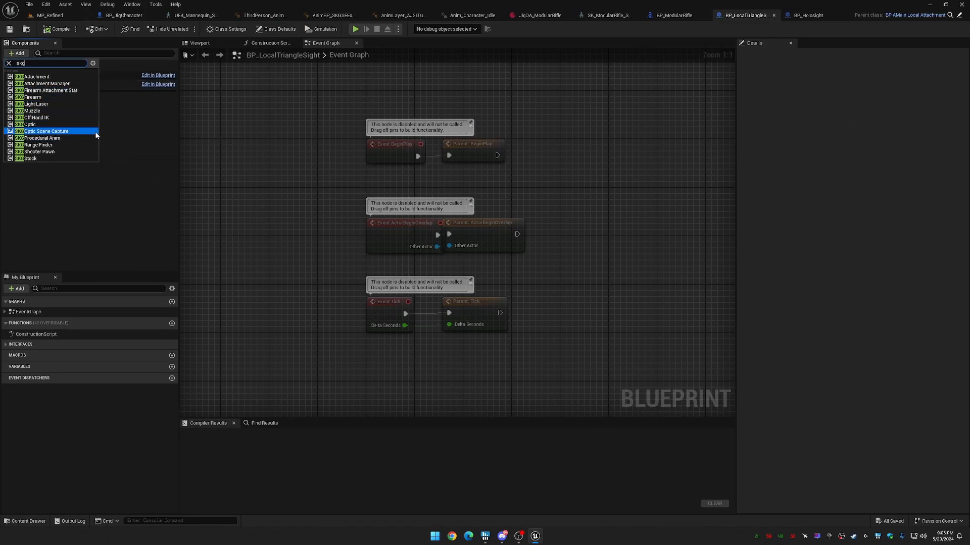
pyautogui.click(64, 138)
pyautogui.click(61, 133)
pyautogui.click(48, 99)
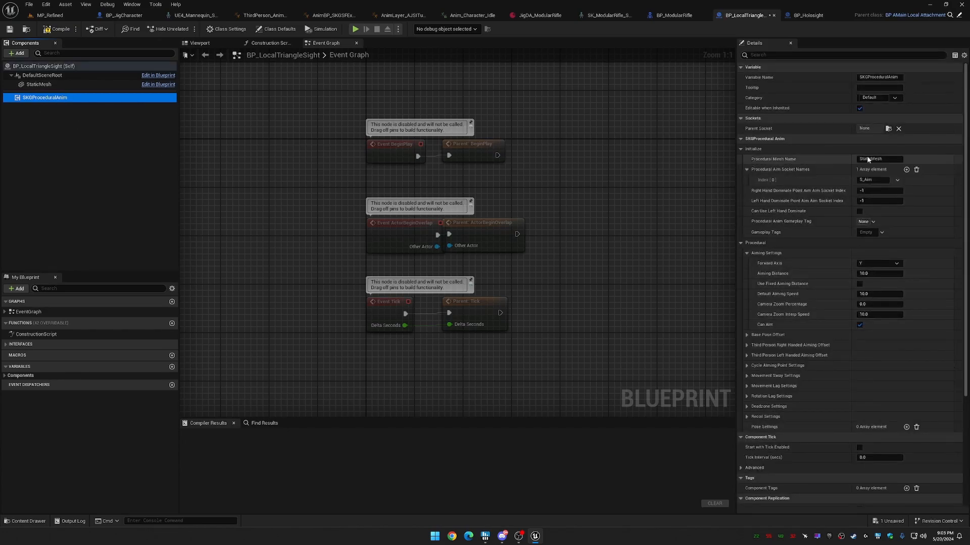
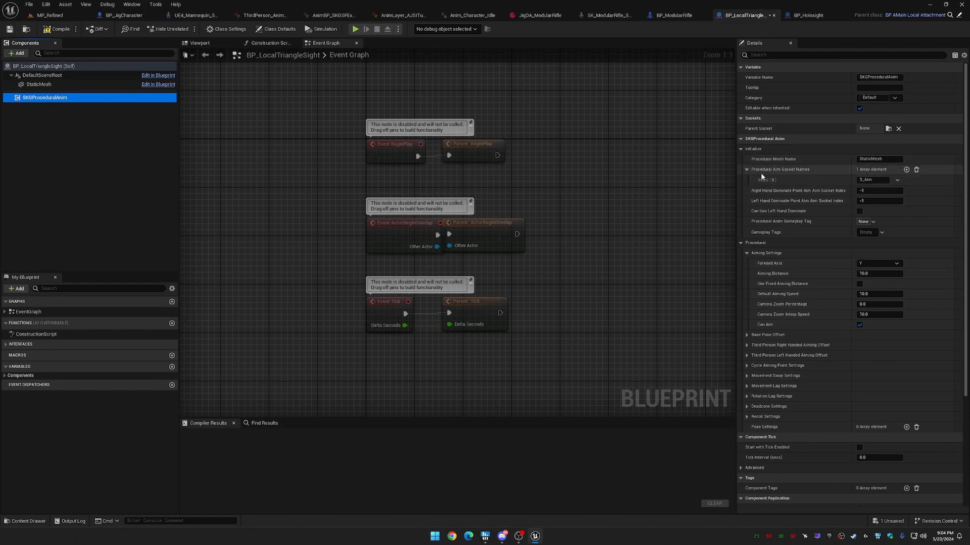
pyautogui.click(41, 85)
pyautogui.click(56, 29)
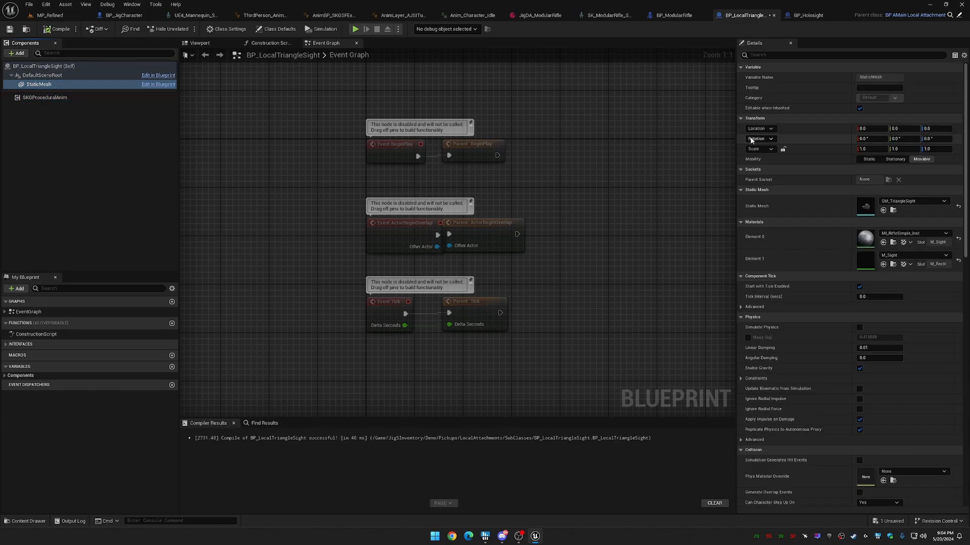
# Duplicate the ADS socket on the SM_TriangleSight static mesh, rename the copy S_Aim, and save the mesh.
pyautogui.click(893, 210)
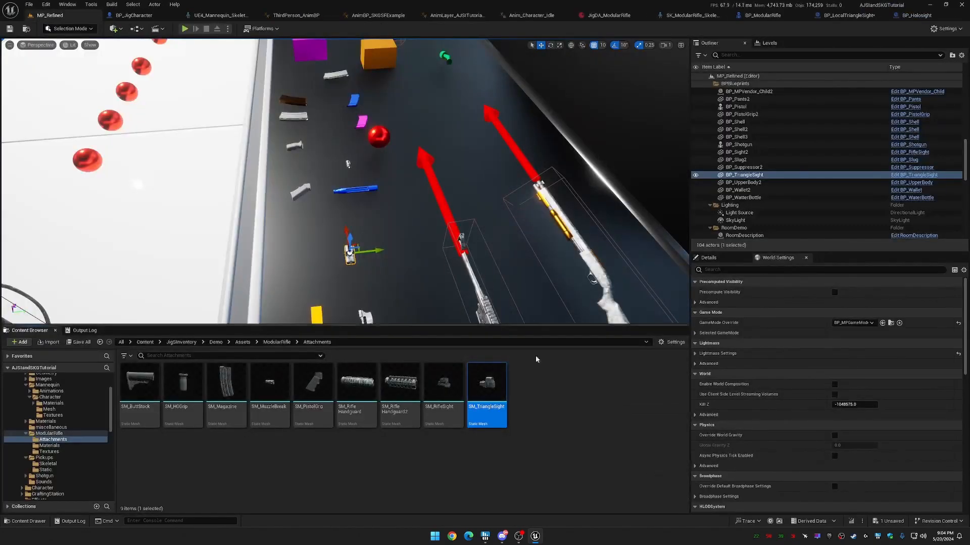
pyautogui.doubleClick(492, 384)
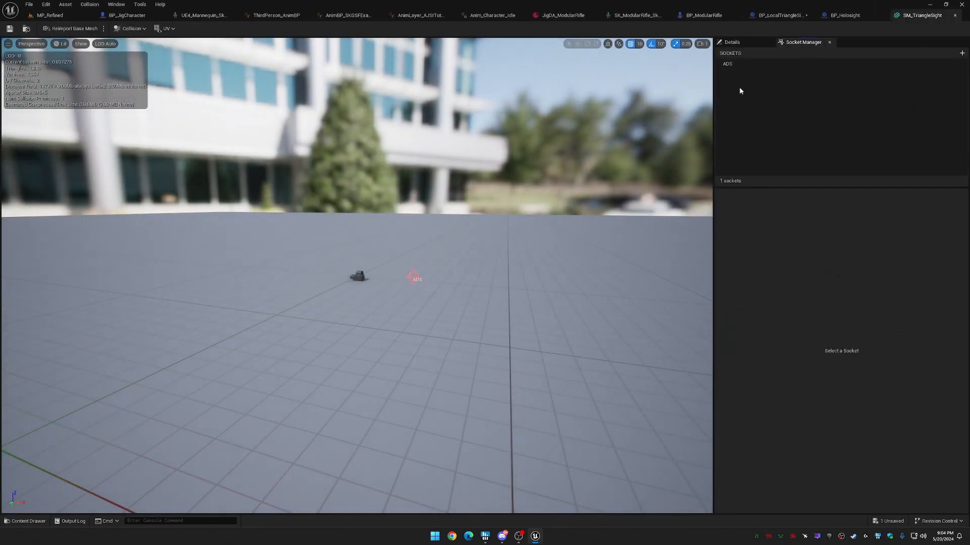
pyautogui.click(747, 65)
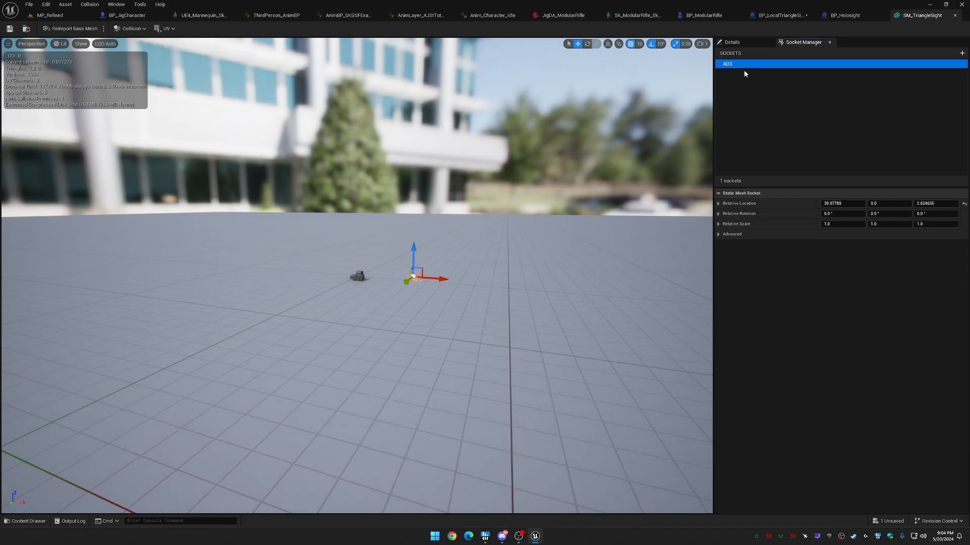
pyautogui.rightClick(730, 64)
pyautogui.click(748, 71)
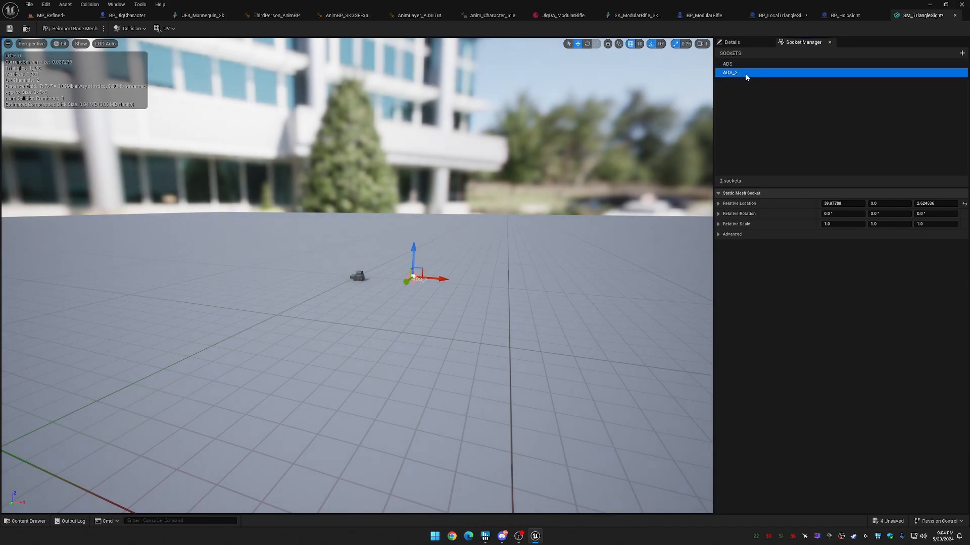
pyautogui.doubleClick(744, 73)
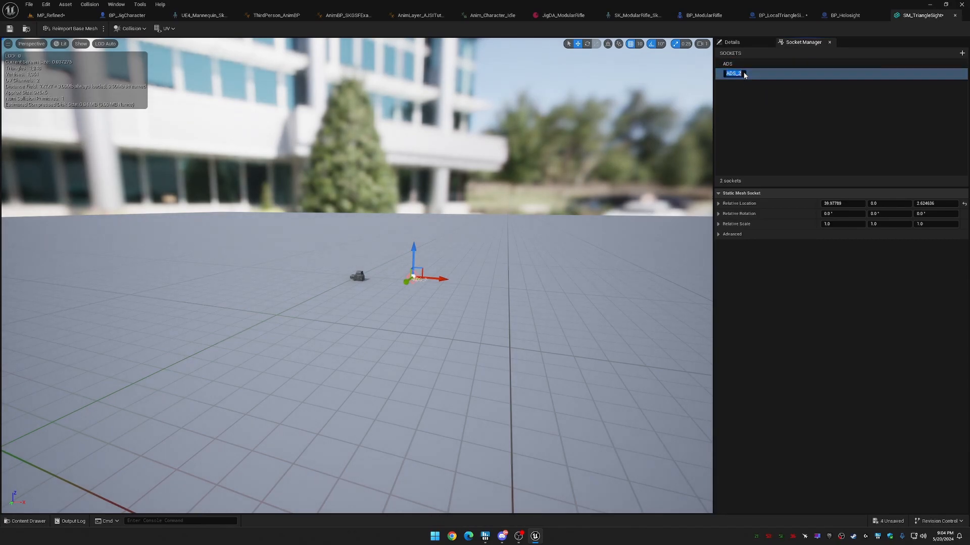
pyautogui.write('S_Aim')
pyautogui.press('Return')
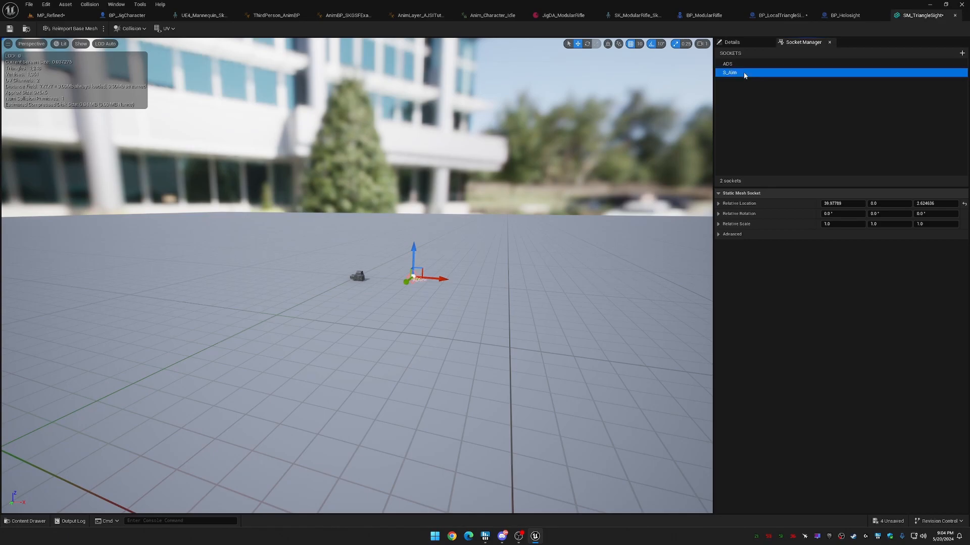
pyautogui.click(9, 28)
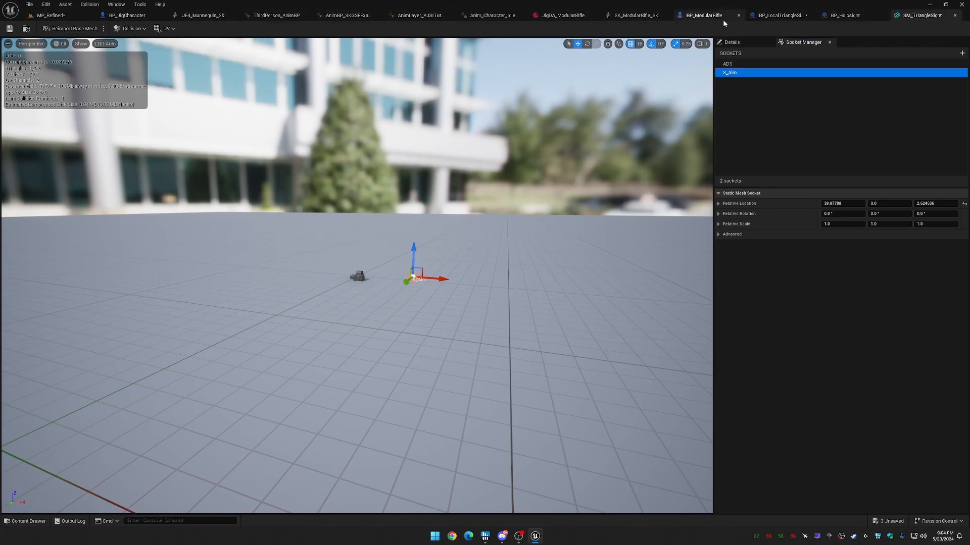
# Save all assets in MP_Refined, then play the level and test-fire the equipped rifle while aiming.
pyautogui.click(51, 15)
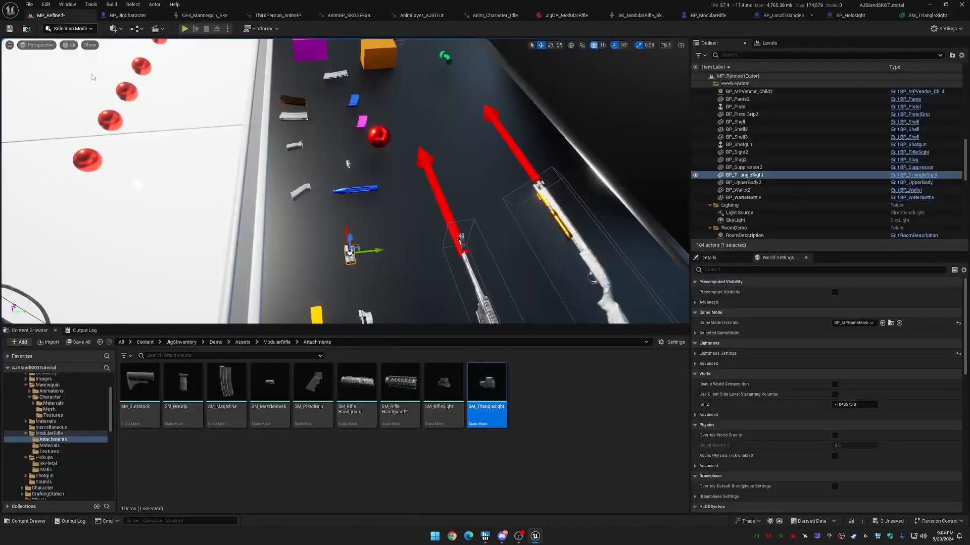
pyautogui.click(78, 343)
pyautogui.click(552, 354)
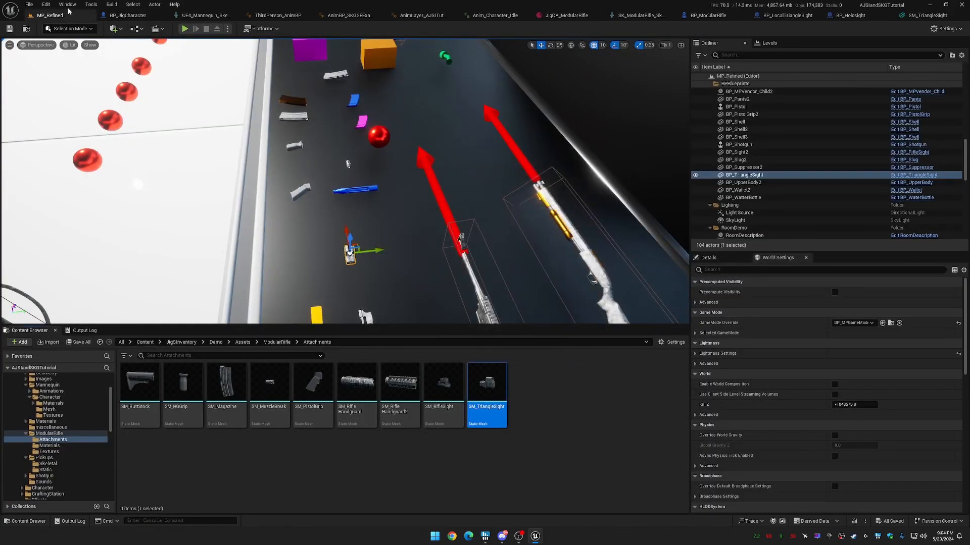
pyautogui.click(185, 28)
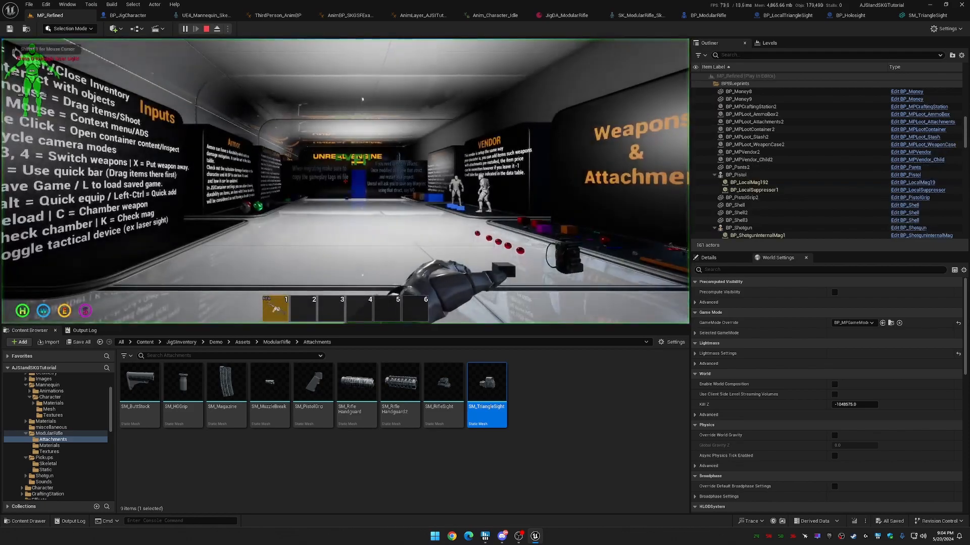
pyautogui.press('1')
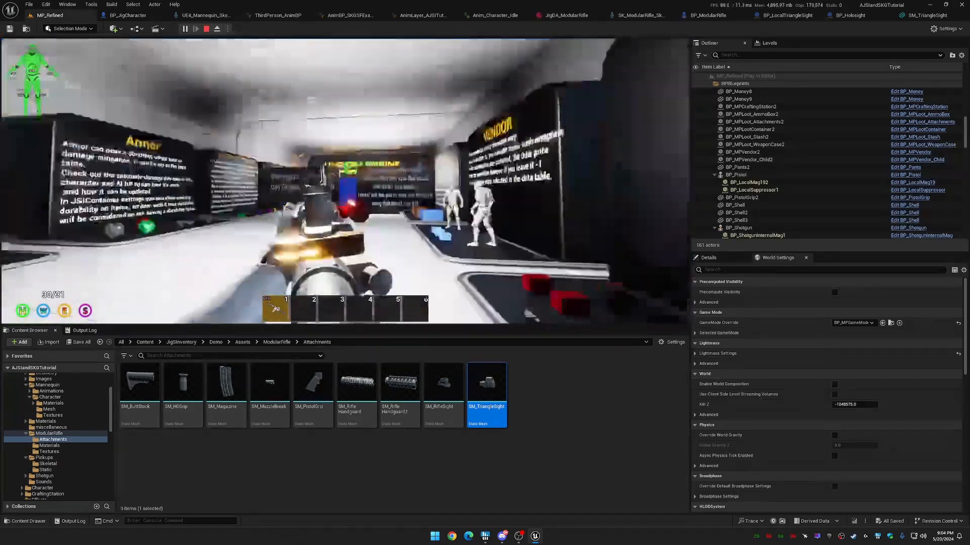
pyautogui.click(345, 180)
pyautogui.click(345, 180)
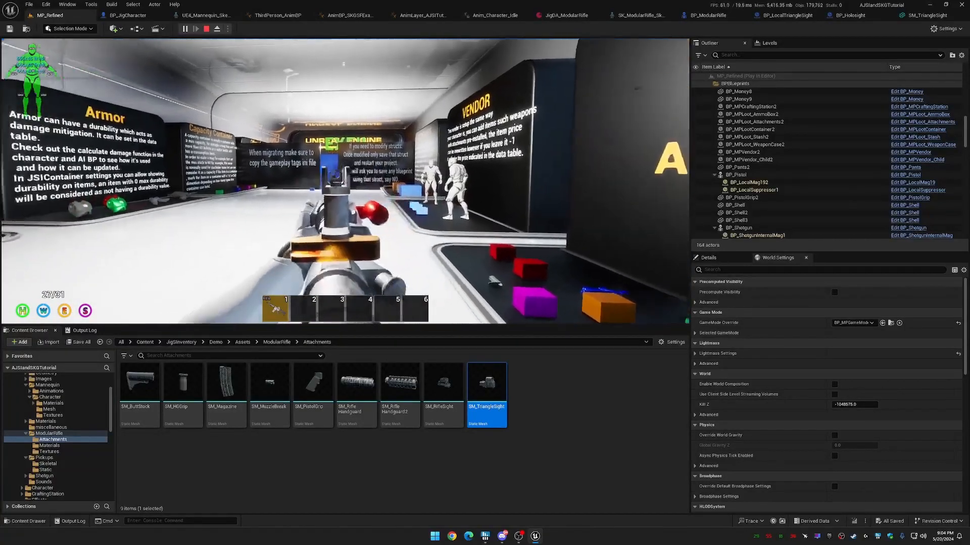
pyautogui.click(345, 180)
pyautogui.click(345, 181)
pyautogui.click(346, 181)
pyautogui.click(346, 181)
pyautogui.click(345, 180)
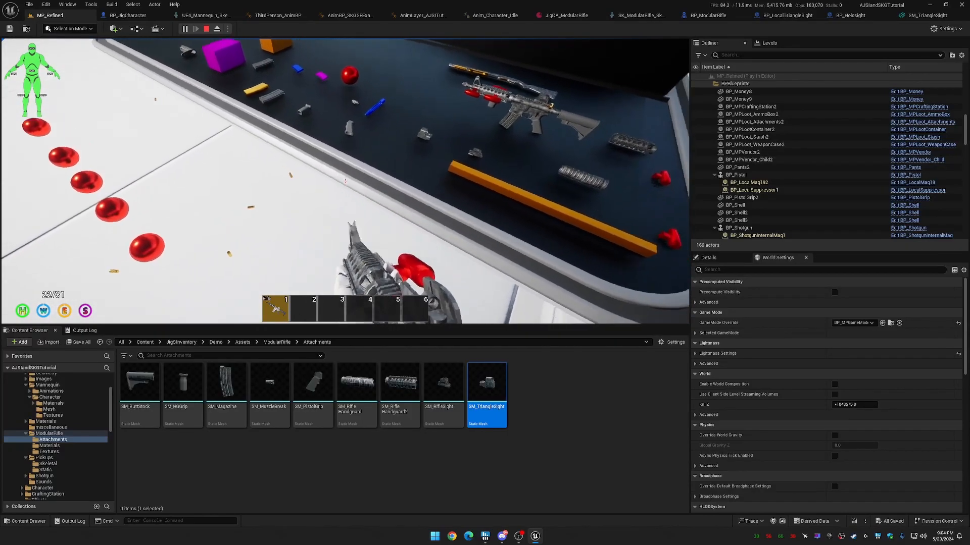
# Pick up the triangle sight, mount it on Rifle 1 through the inventory, test aiming through it, and end play.
pyautogui.press('e')
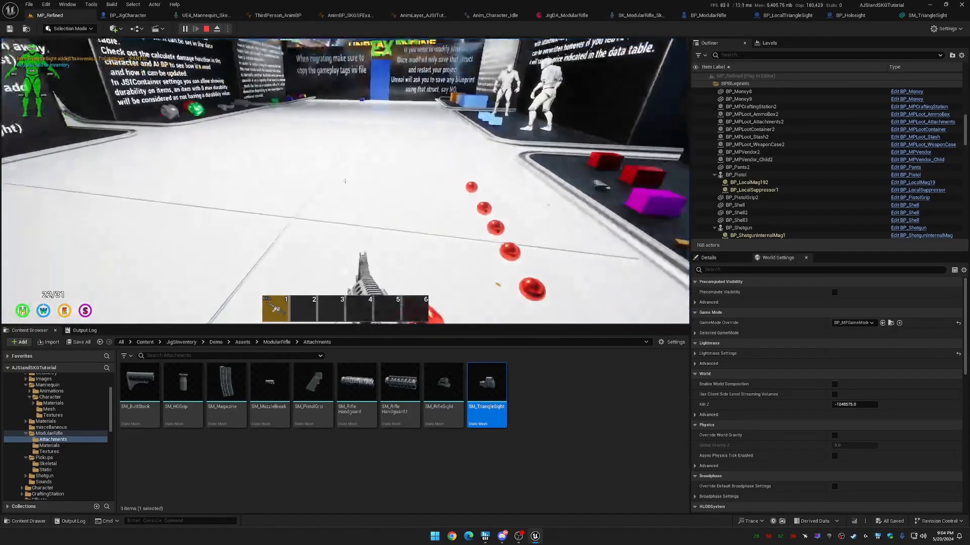
pyautogui.press('Tab')
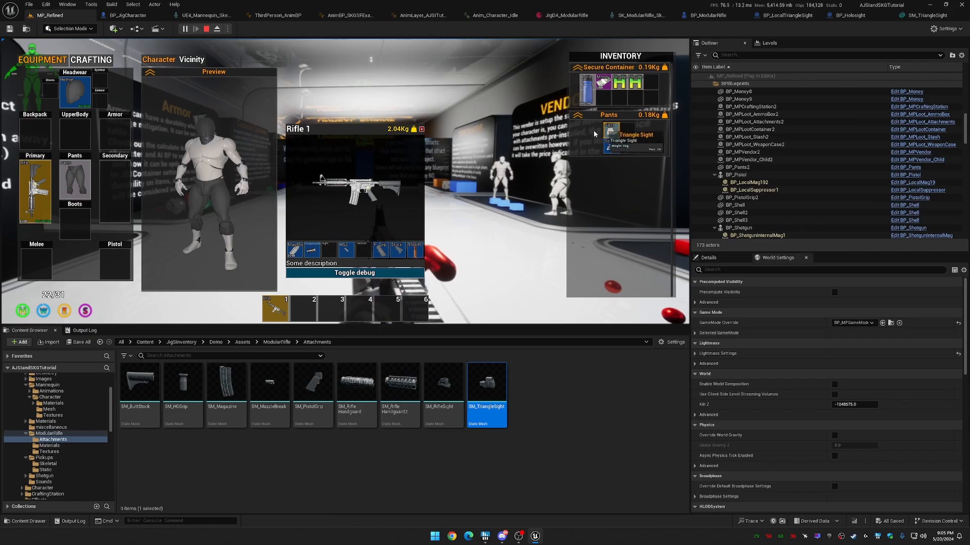
pyautogui.press('Tab')
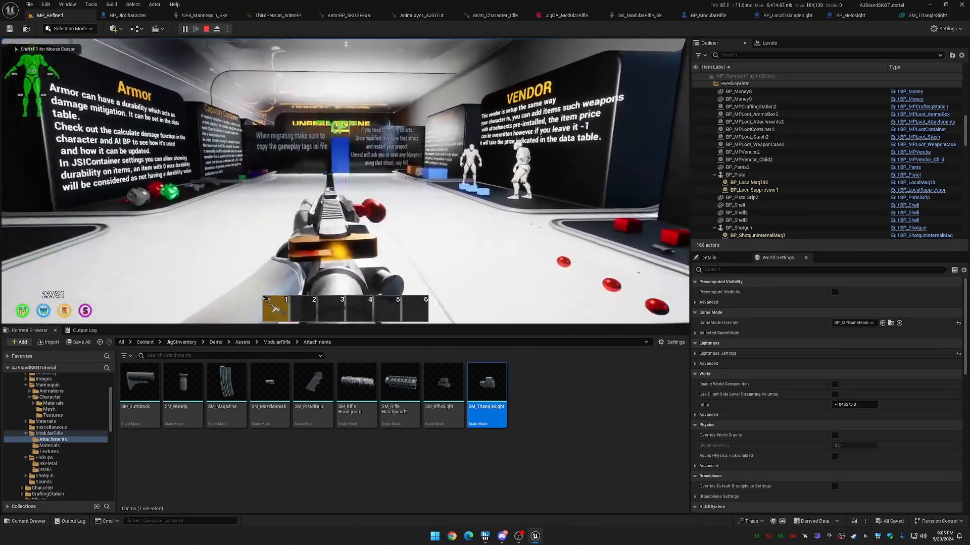
pyautogui.press('Tab')
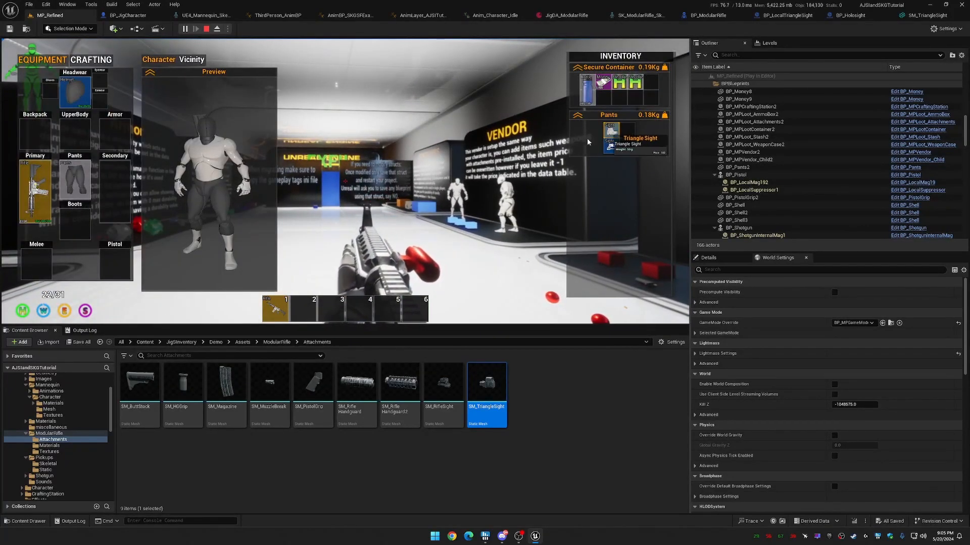
pyautogui.press('Tab')
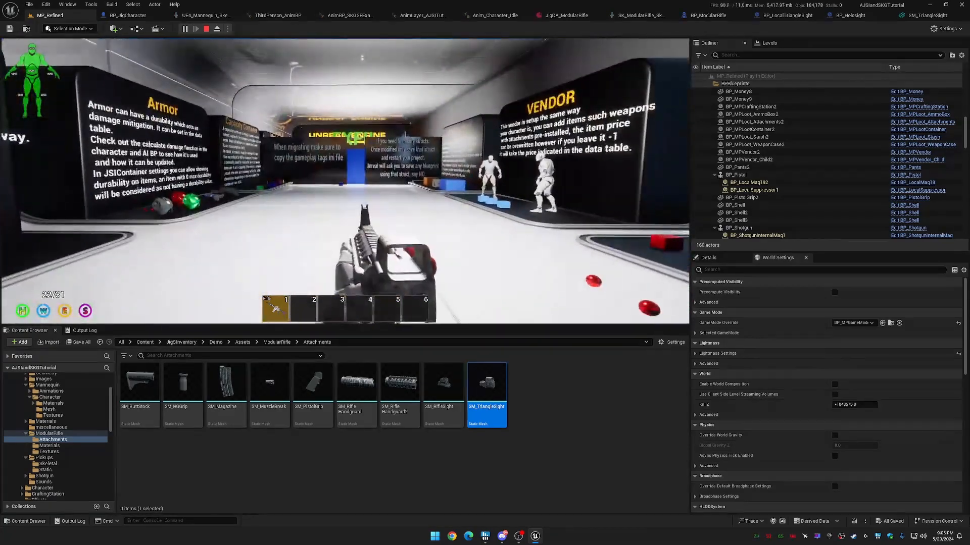
pyautogui.rightClick(346, 181)
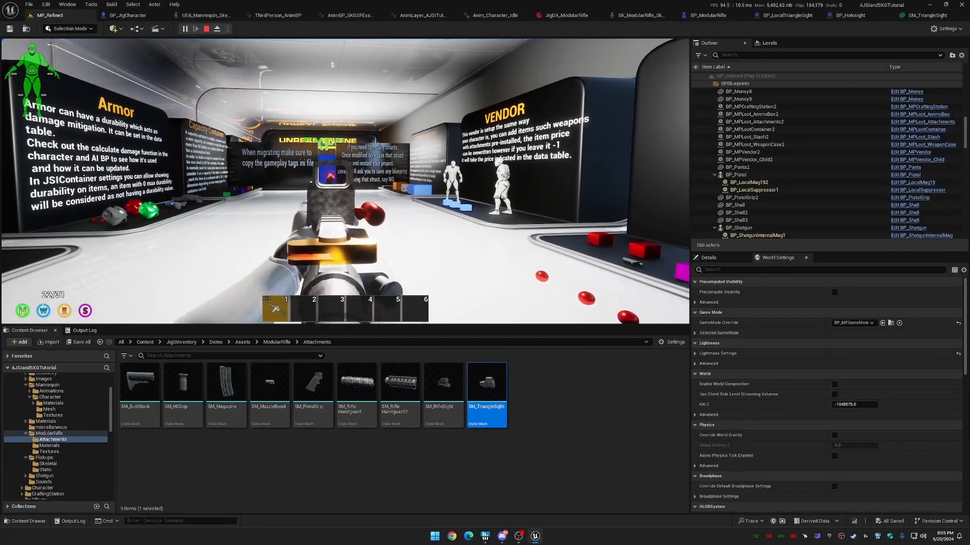
pyautogui.rightClick(346, 181)
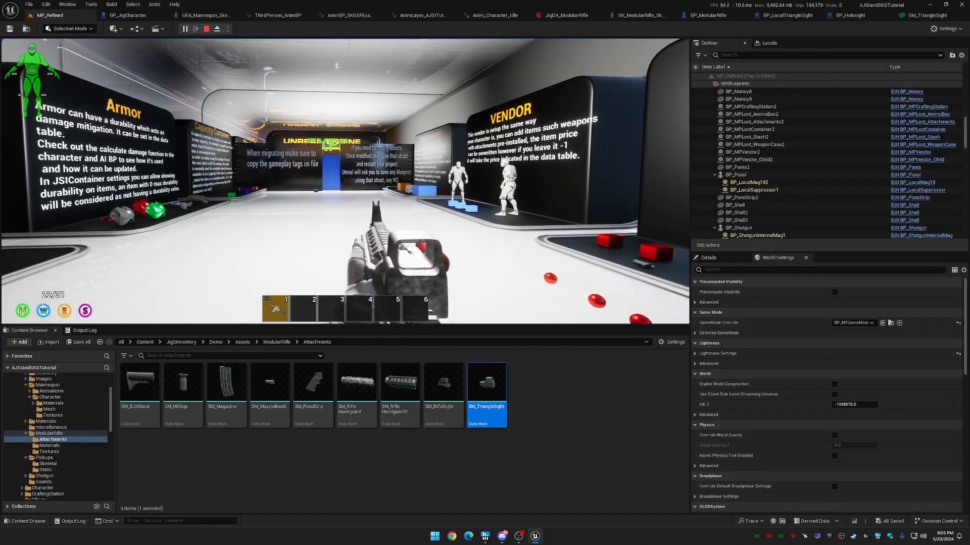
pyautogui.press('Escape')
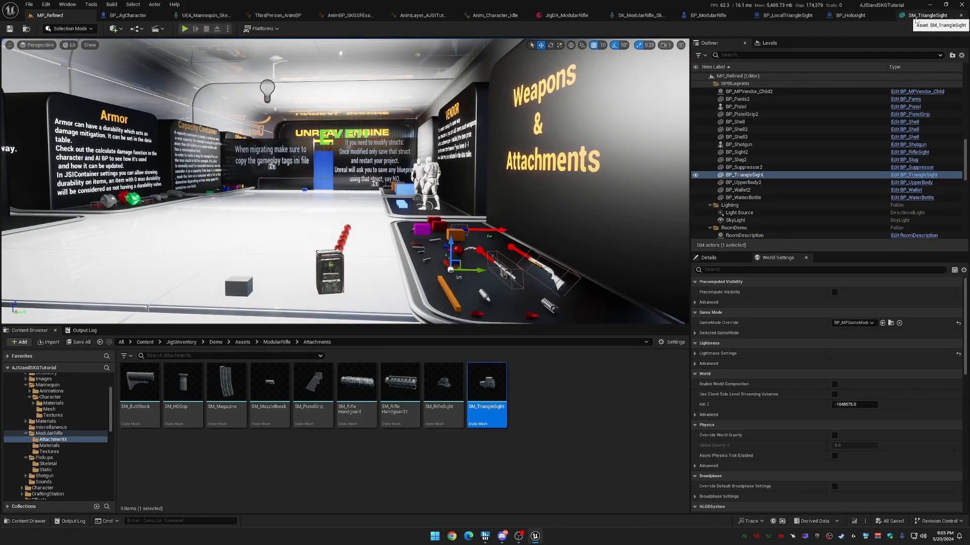
# Move the S_Aim socket on SM_TriangleSight sideways to a relative Y location of -20 and save the mesh.
pyautogui.click(924, 16)
pyautogui.moveTo(580, 93); pyautogui.dragTo(425, 119, button='right')
pyautogui.press('d')
pyautogui.click(703, 44)
pyautogui.click(616, 61)
pyautogui.moveTo(571, 116); pyautogui.dragTo(567, 179, button='right')
pyautogui.press('w')
pyautogui.press('d')
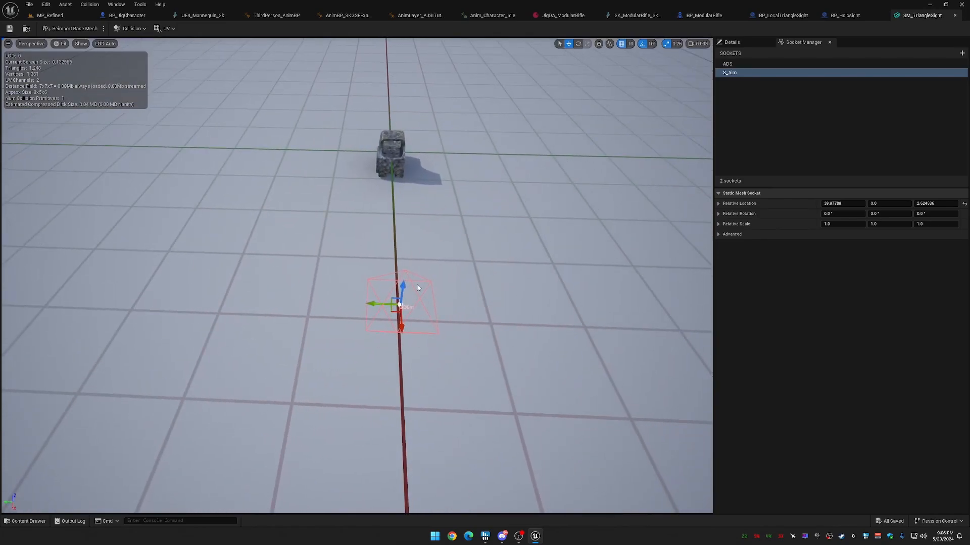
pyautogui.moveTo(373, 303); pyautogui.dragTo(517, 289)
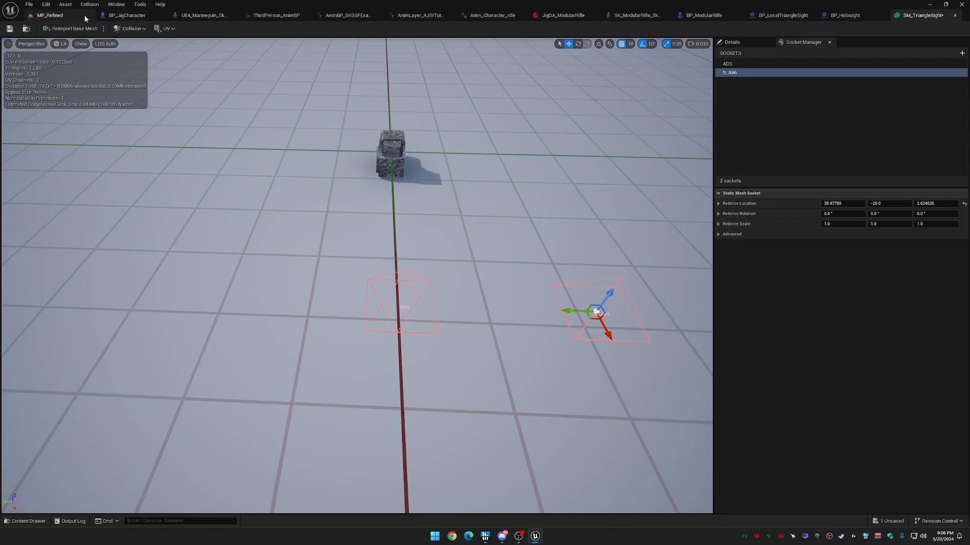
pyautogui.click(10, 28)
# Play the MP_Refined level, attach the triangle sight to Rifle 1 from the inventory, and test aiming with the offset socket.
pyautogui.click(50, 15)
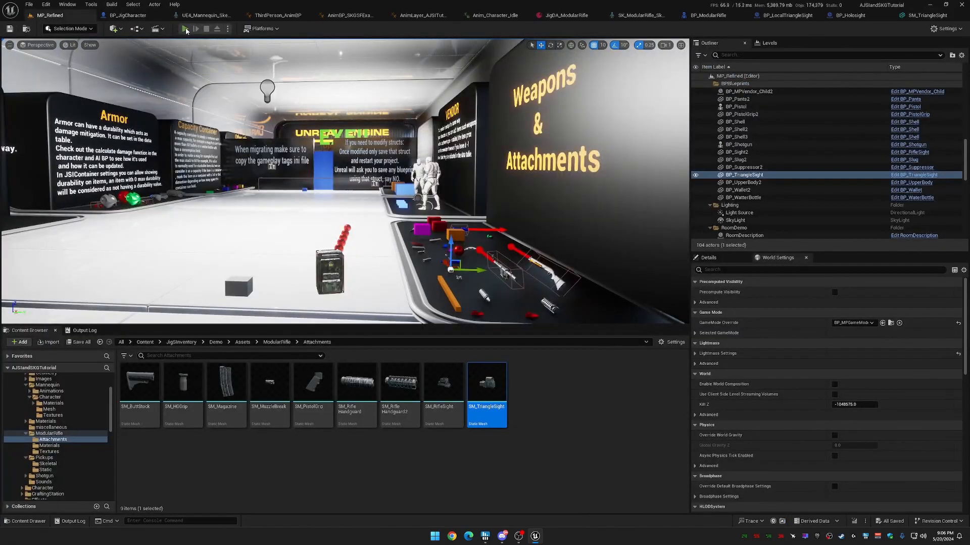
pyautogui.click(185, 29)
pyautogui.press('w')
pyautogui.press('f')
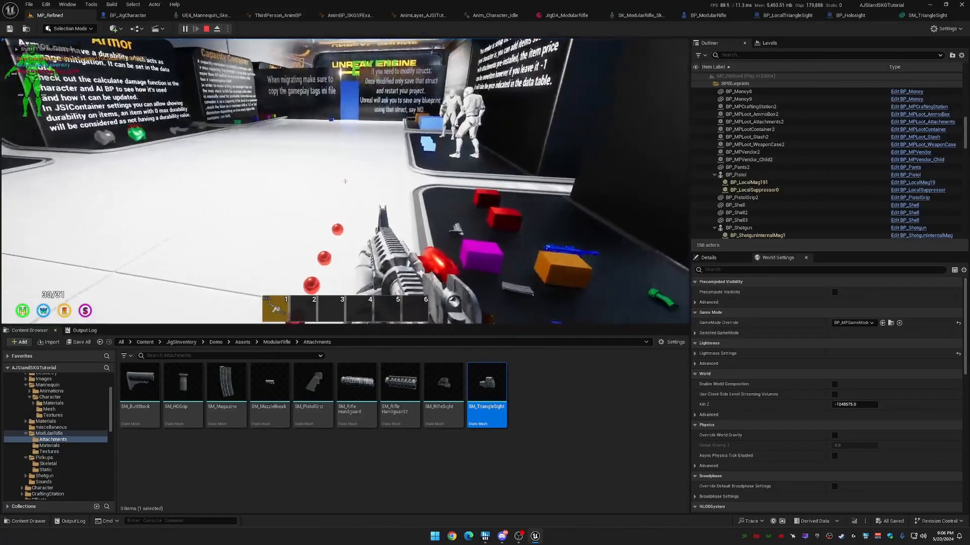
pyautogui.press('Tab')
pyautogui.doubleClick(37, 196)
pyautogui.moveTo(339, 260); pyautogui.dragTo(32, 197)
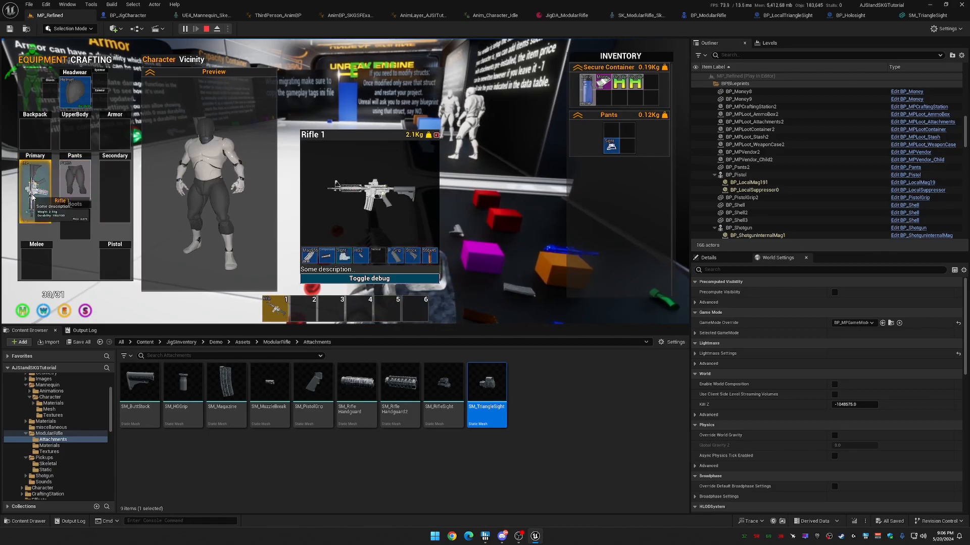
pyautogui.press('Tab')
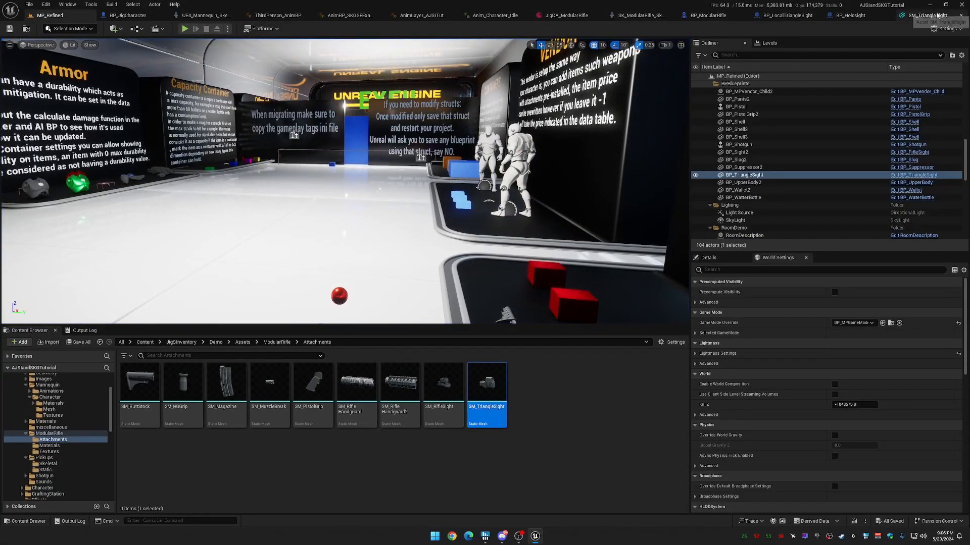
# Offset the modular rifle skeleton's S_Aim socket to about -15.1, -6.9, 4.0 and tilt it about -40 degrees.
pyautogui.click(924, 16)
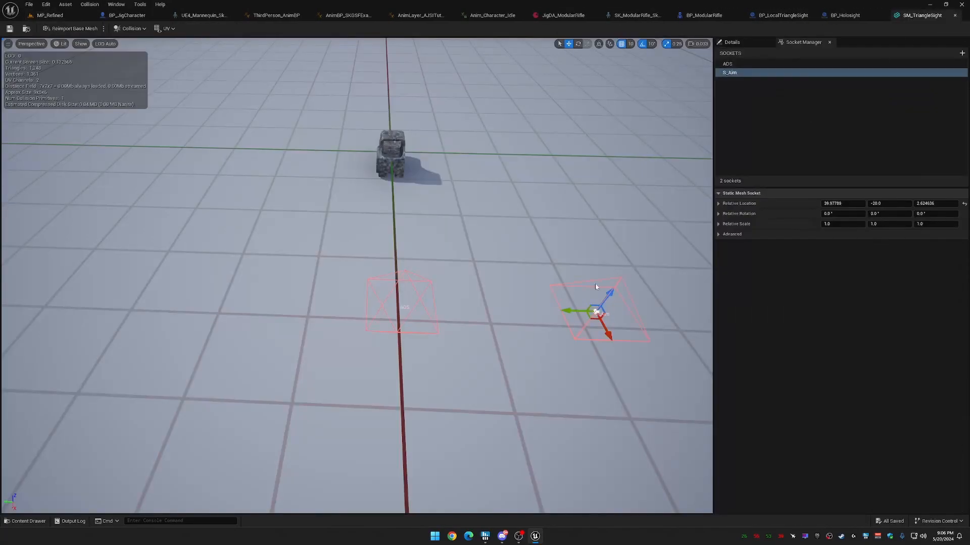
pyautogui.click(635, 15)
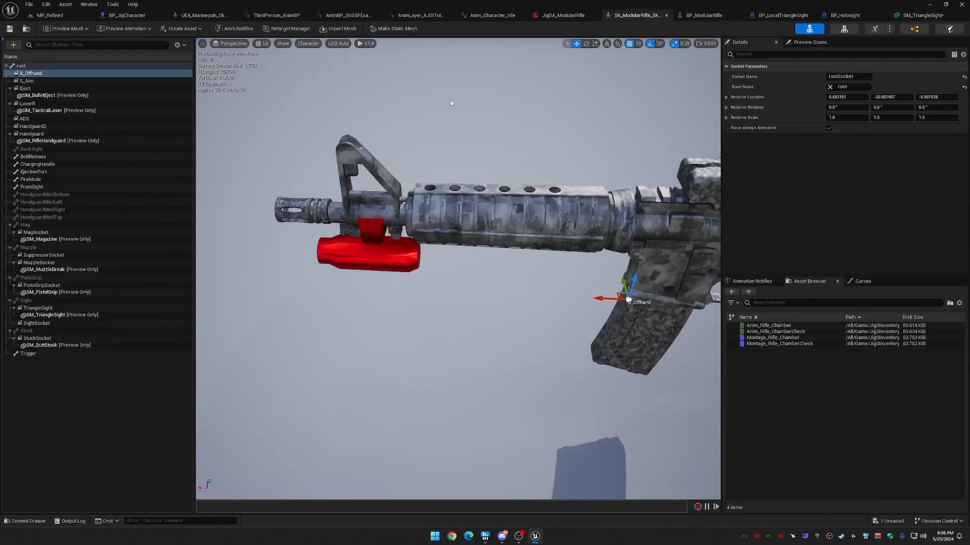
pyautogui.doubleClick(27, 81)
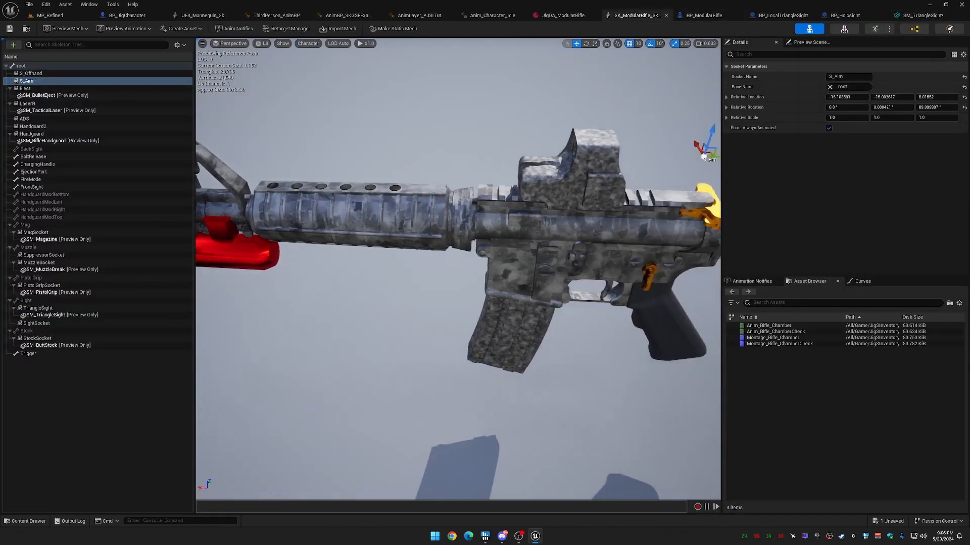
pyautogui.moveTo(458, 269); pyautogui.dragTo(331, 262, button='right')
pyautogui.moveTo(429, 202); pyautogui.dragTo(431, 190, button='right')
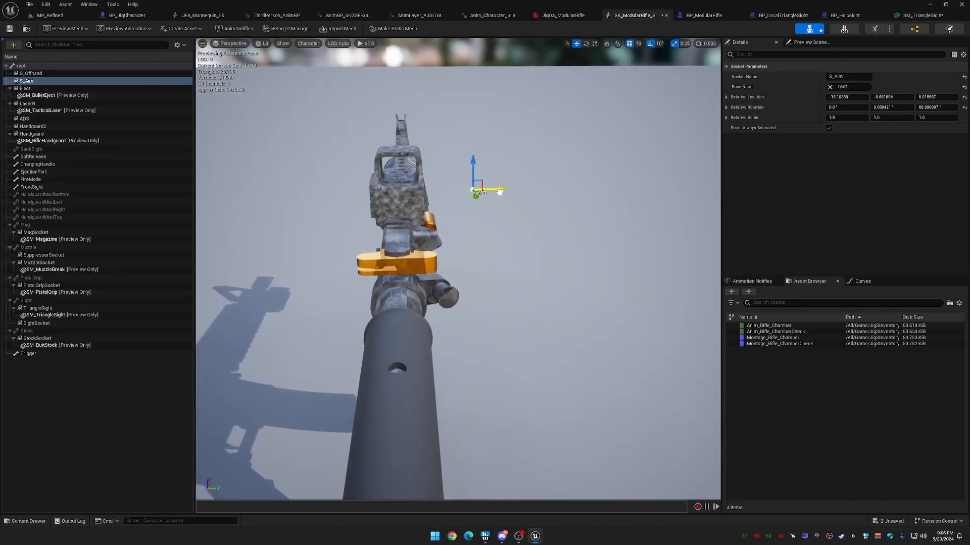
pyautogui.press('e')
pyautogui.moveTo(488, 188); pyautogui.dragTo(496, 185)
pyautogui.press('w')
pyautogui.moveTo(532, 243); pyautogui.dragTo(512, 210, button='right')
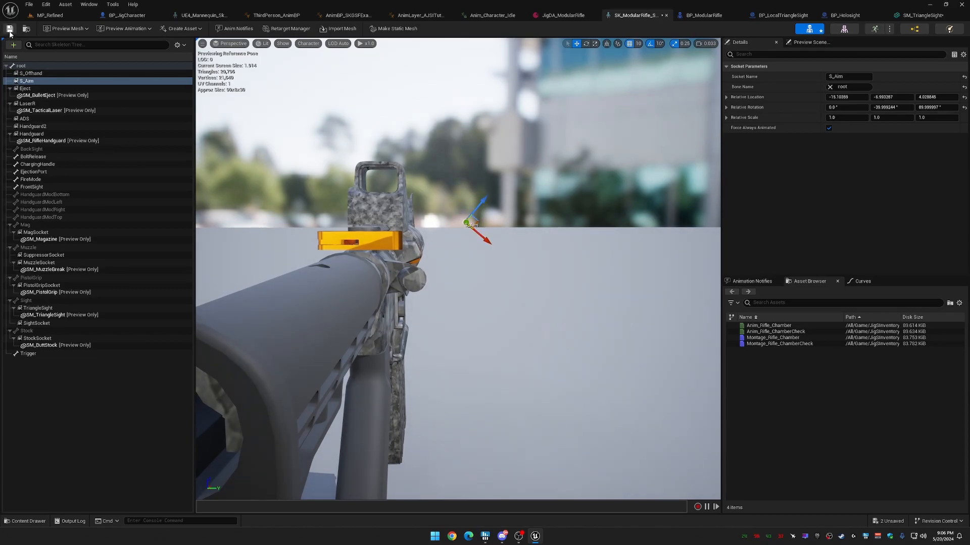
# Play the MP_Refined level, pick up the triangle sight, and mount it on Rifle 1 through the inventory.
pyautogui.click(39, 15)
pyautogui.click(185, 28)
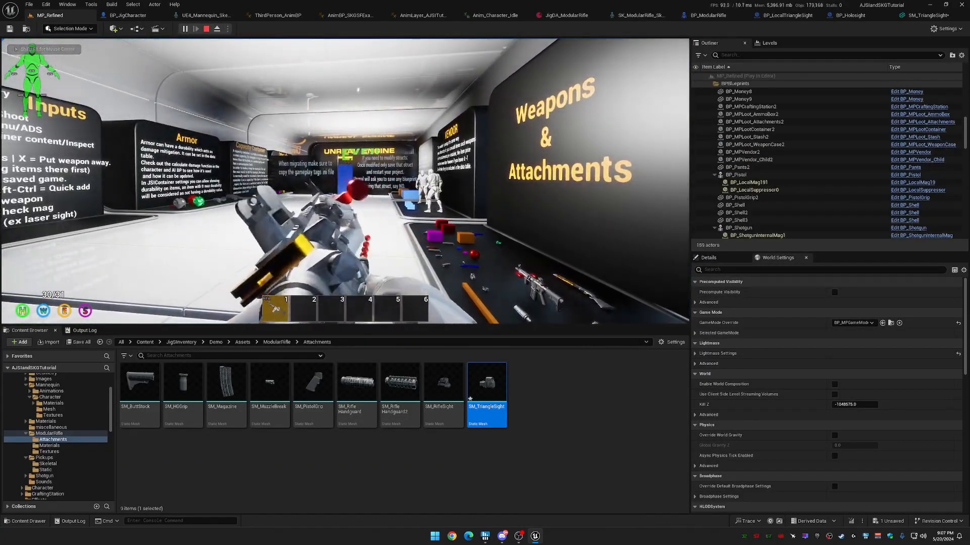
pyautogui.press('w')
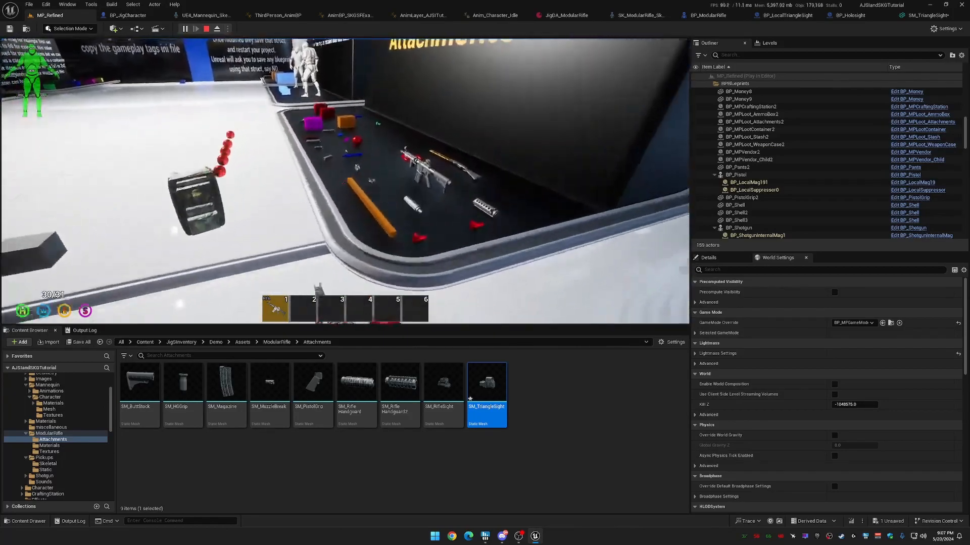
pyautogui.press('f')
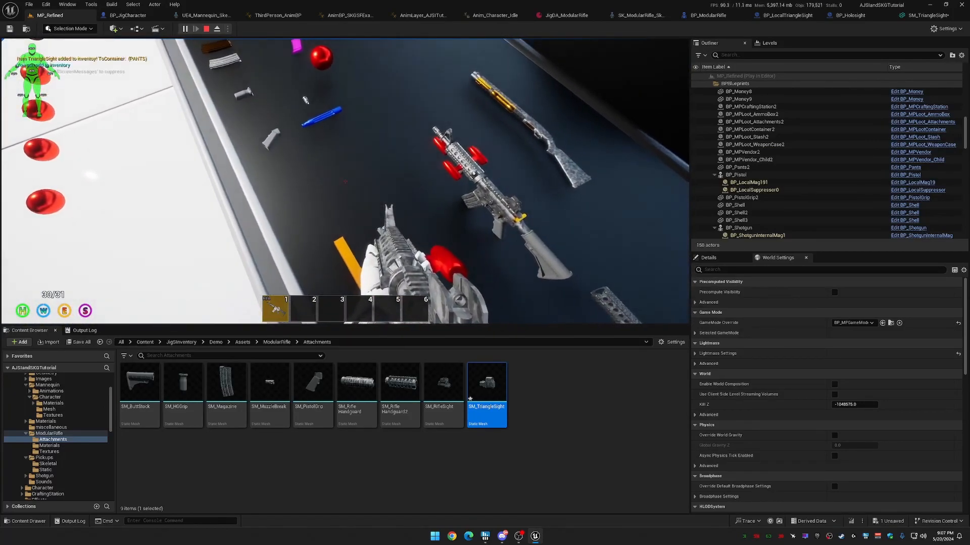
pyautogui.press('Tab')
pyautogui.doubleClick(38, 197)
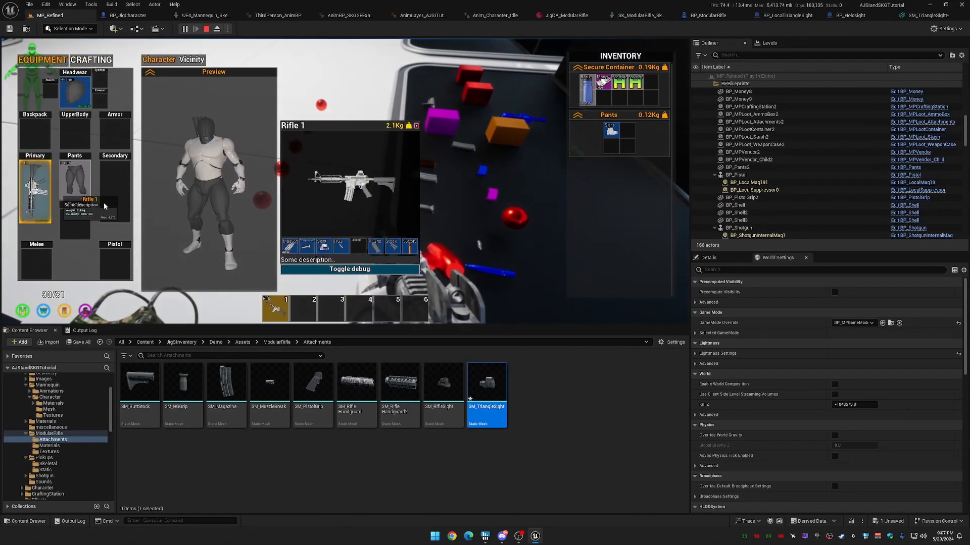
pyautogui.moveTo(323, 251); pyautogui.dragTo(38, 197)
pyautogui.press('Tab')
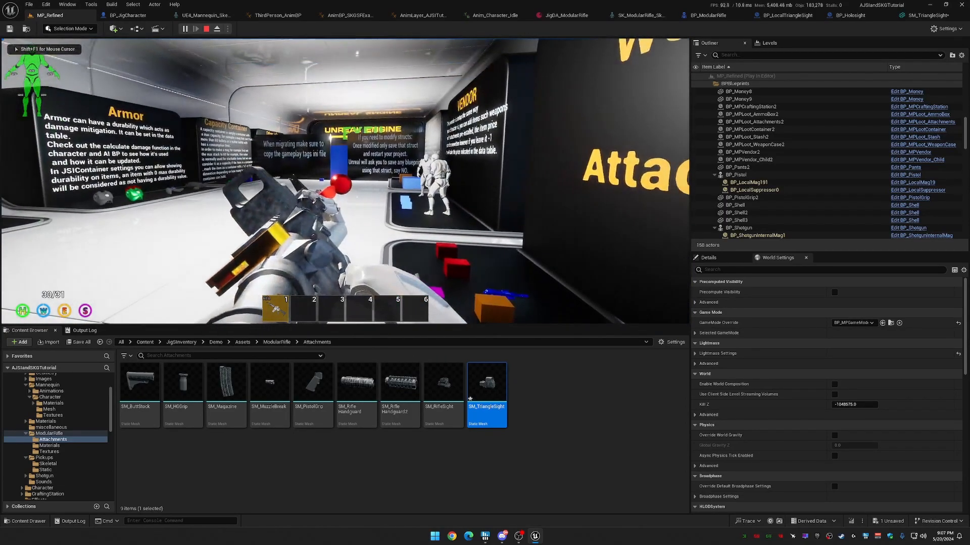
# Test aiming the rifle with the triangle sight mounted and end the play session.
pyautogui.rightClick(345, 180)
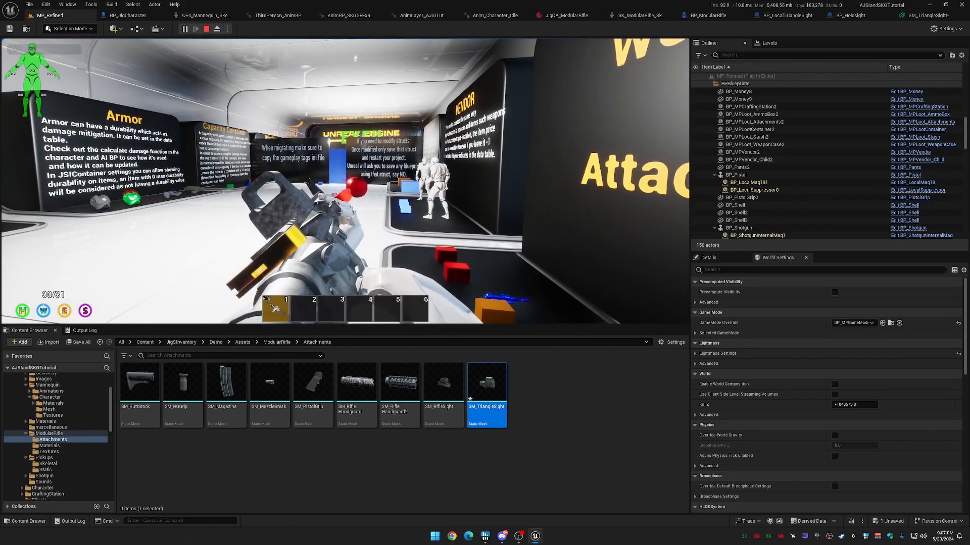
pyautogui.rightClick(345, 181)
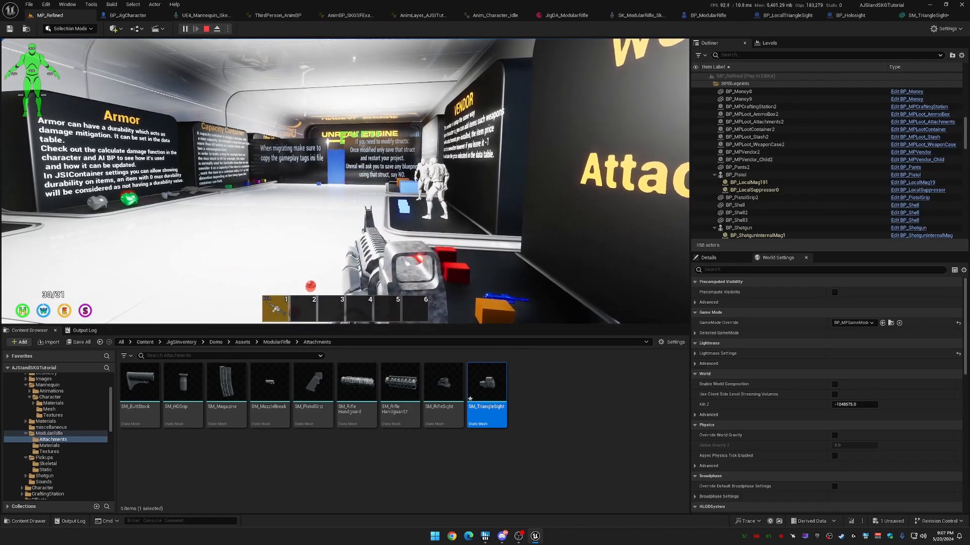
pyautogui.press('Escape')
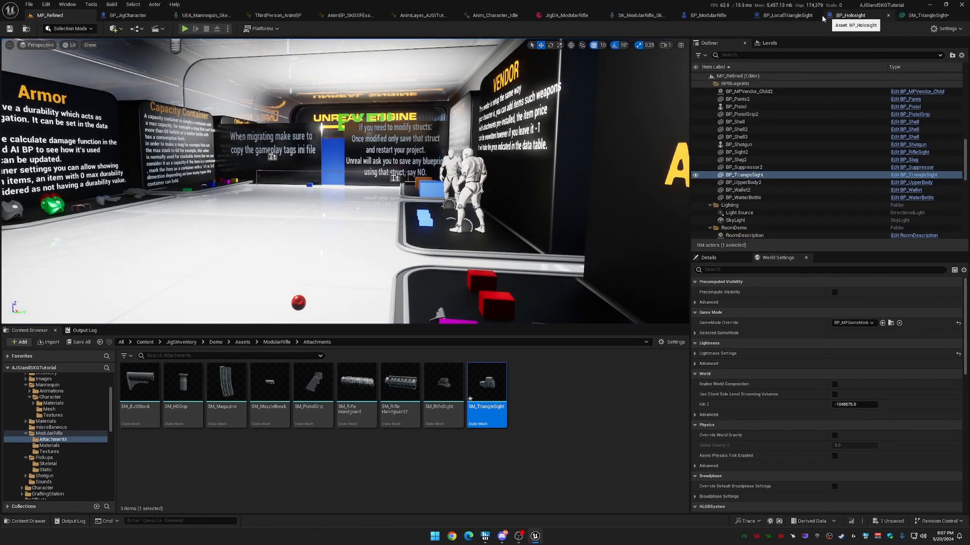
# Open the BP_JigPickupComponent blueprint from BP_ModularRifle's components and open its ProcessAttachments function.
pyautogui.click(701, 18)
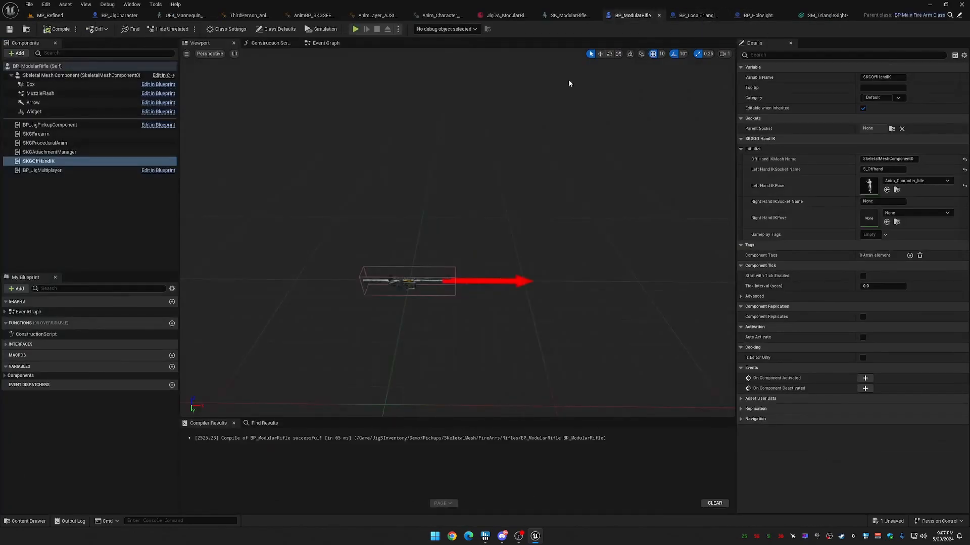
pyautogui.rightClick(57, 126)
pyautogui.click(109, 225)
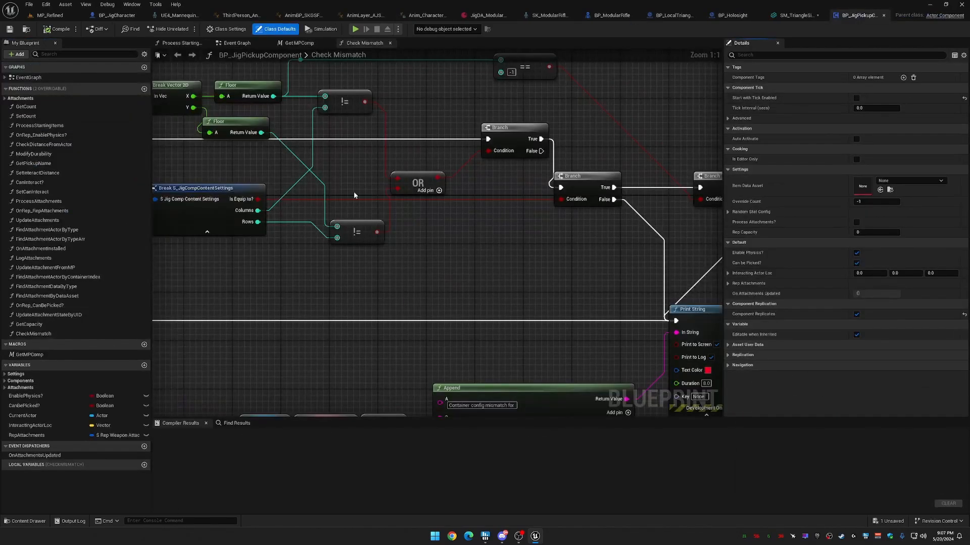
pyautogui.scroll(-5, 458, 292)
pyautogui.moveTo(344, 149); pyautogui.dragTo(374, 135, button='right')
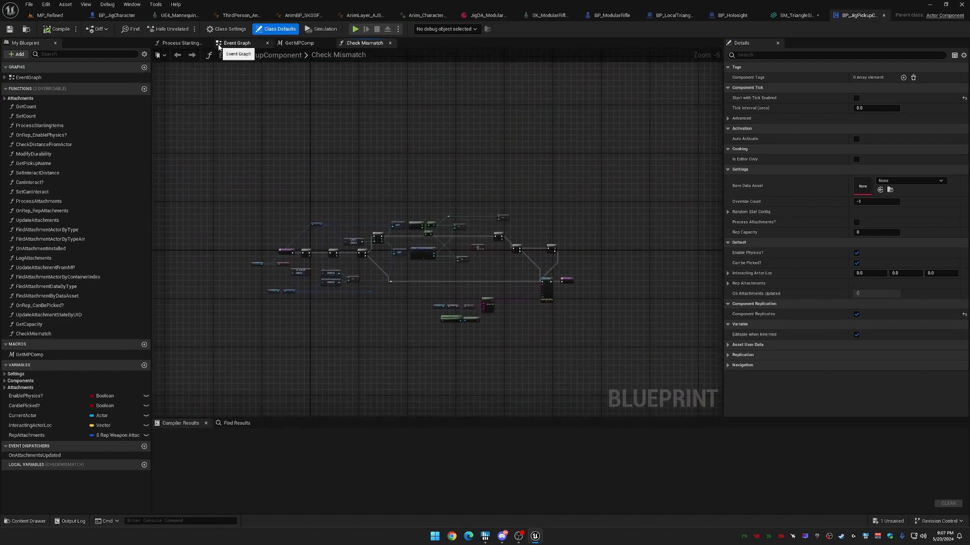
pyautogui.click(233, 43)
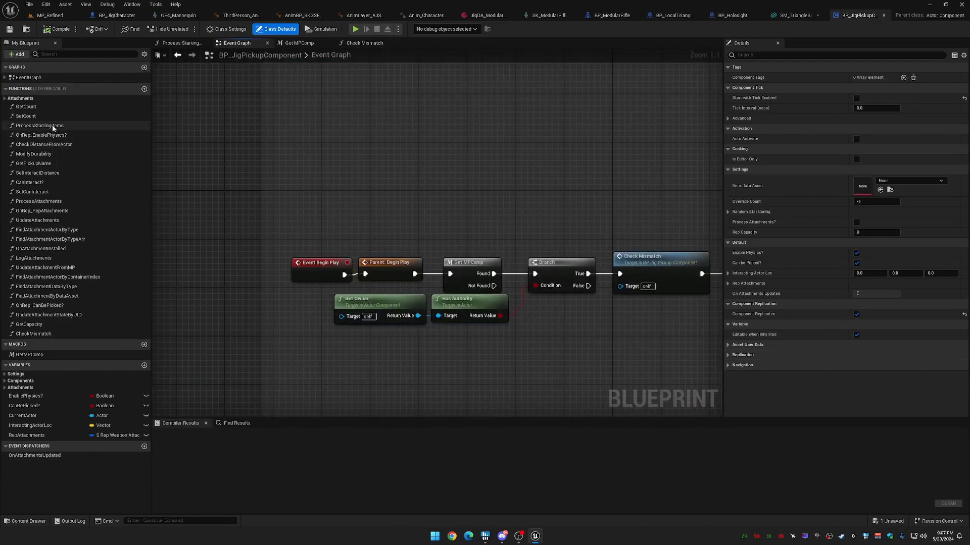
pyautogui.doubleClick(39, 201)
# Examine the Process Attachments graph, following its Attach Actor To Component branches to the final ADDUNIQUE node.
pyautogui.scroll(-4, 382, 197)
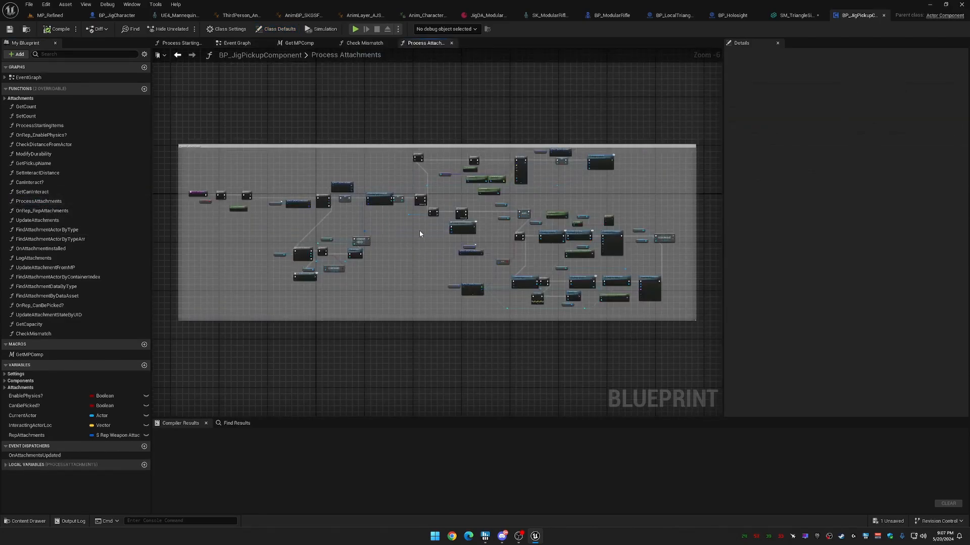
pyautogui.scroll(1, 412, 235)
pyautogui.scroll(1, 413, 235)
pyautogui.moveTo(458, 282); pyautogui.dragTo(223, 279, button='right')
pyautogui.moveTo(590, 166); pyautogui.dragTo(415, 167, button='right')
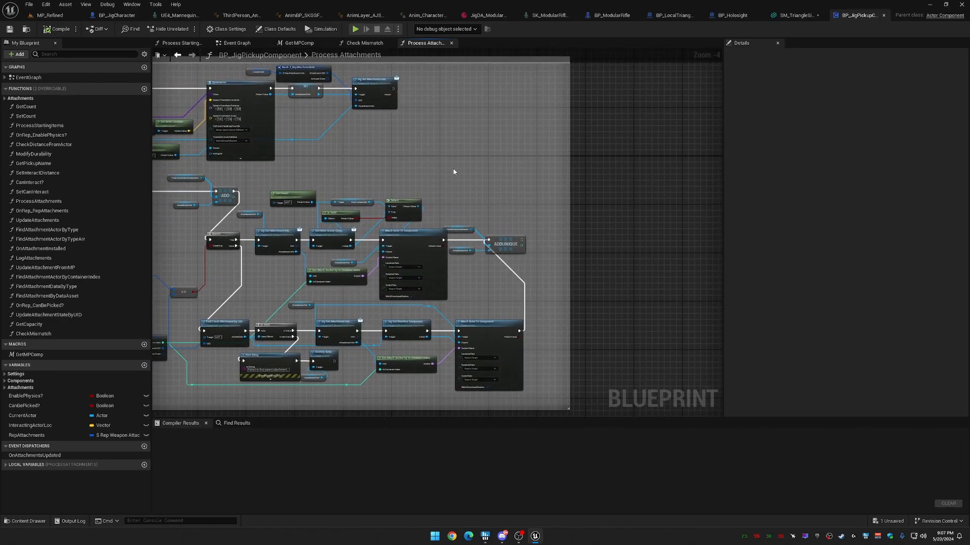
pyautogui.moveTo(472, 182); pyautogui.dragTo(481, 109, button='right')
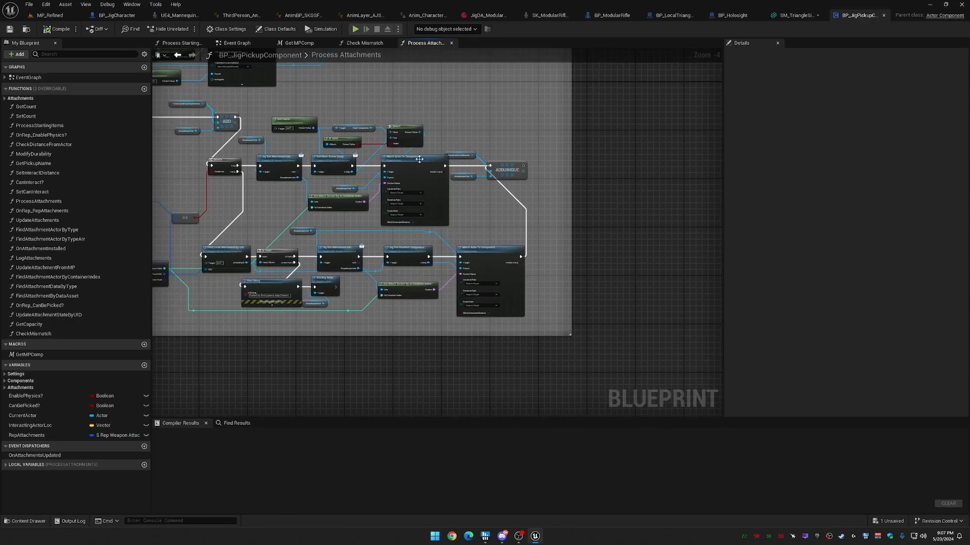
pyautogui.moveTo(333, 104); pyautogui.dragTo(575, 111, button='right')
pyautogui.moveTo(279, 212); pyautogui.dragTo(142, 269, button='right')
pyautogui.moveTo(595, 182); pyautogui.dragTo(382, 115, button='right')
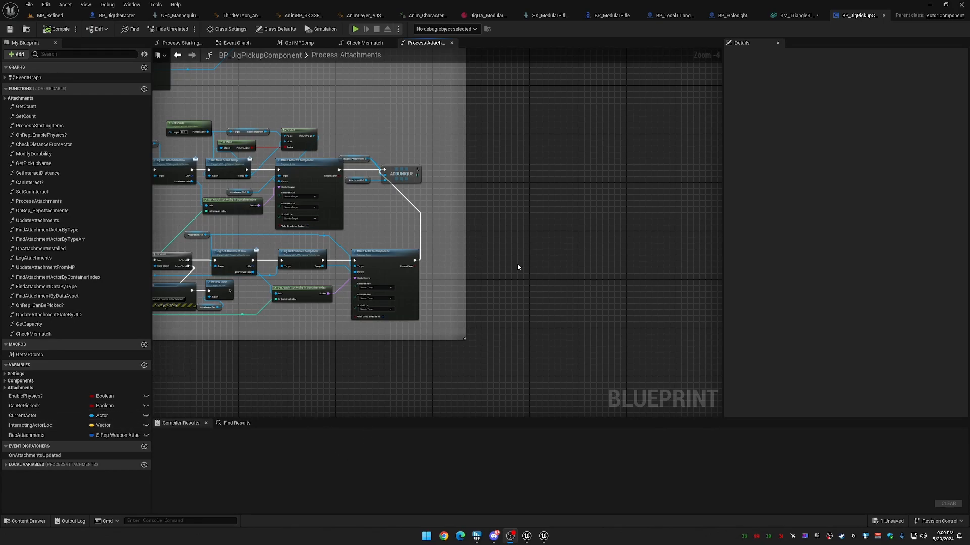
# Add a Get Owner node in the empty area beyond the ADDUNIQUE node of Process Attachments.
pyautogui.scroll(2, 486, 202)
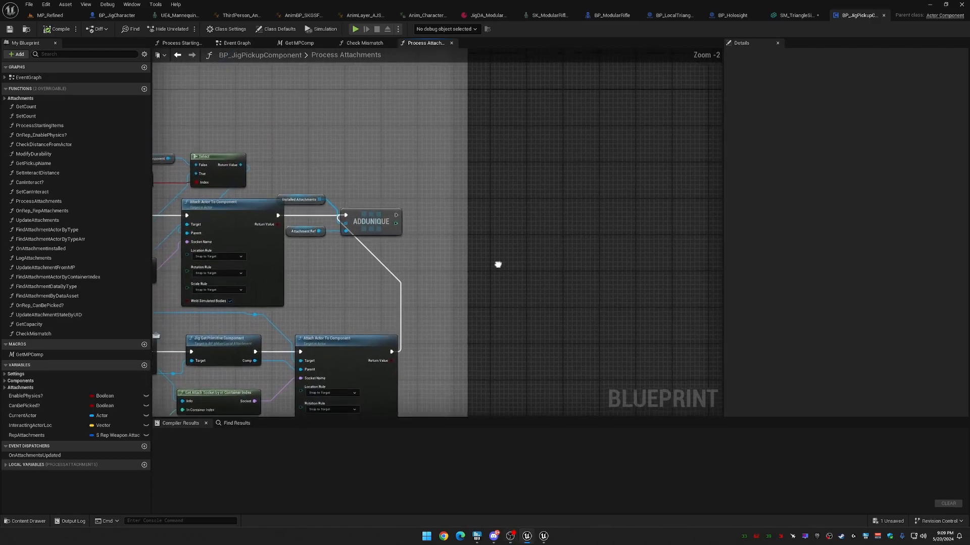
pyautogui.rightClick(489, 253)
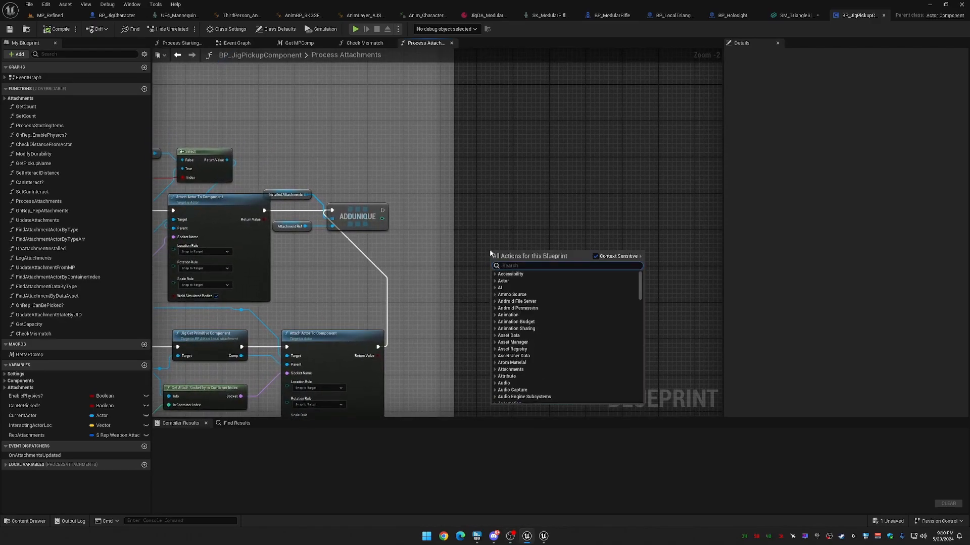
pyautogui.write('get')
pyautogui.write(' own')
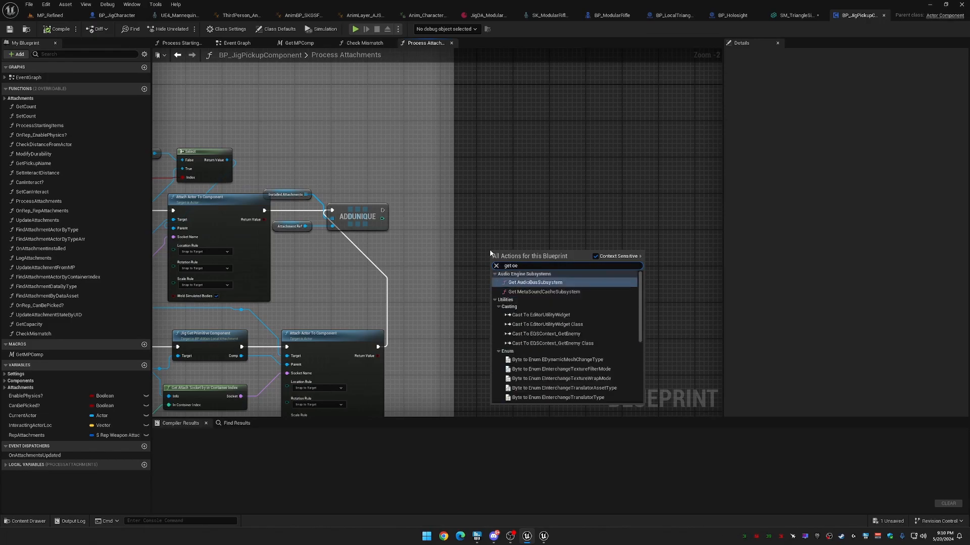
pyautogui.write('er')
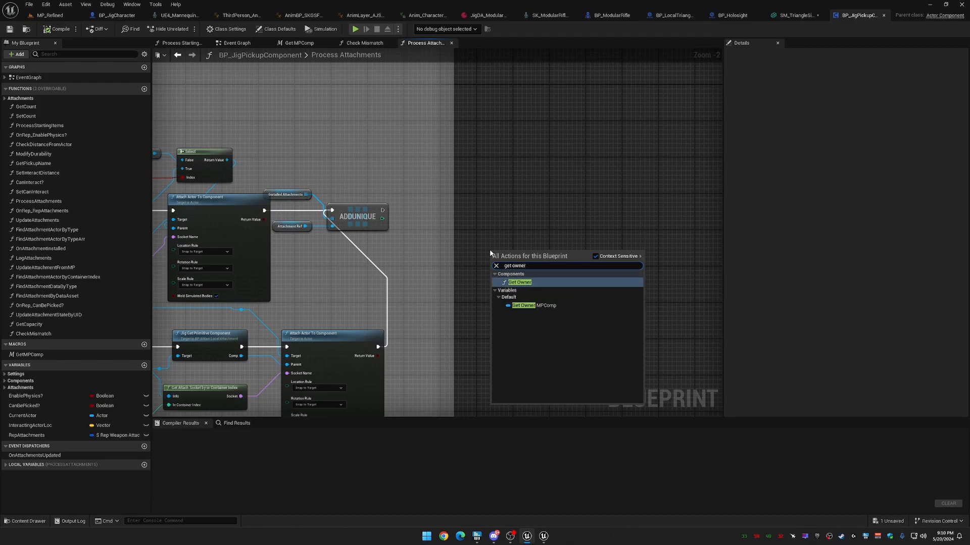
pyautogui.click(525, 285)
pyautogui.scroll(2, 522, 263)
pyautogui.moveTo(524, 257)
pyautogui.mouseDown()
pyautogui.moveTo(487, 229)
pyautogui.moveTo(468, 235)
pyautogui.moveTo(526, 238)
pyautogui.mouseUp()
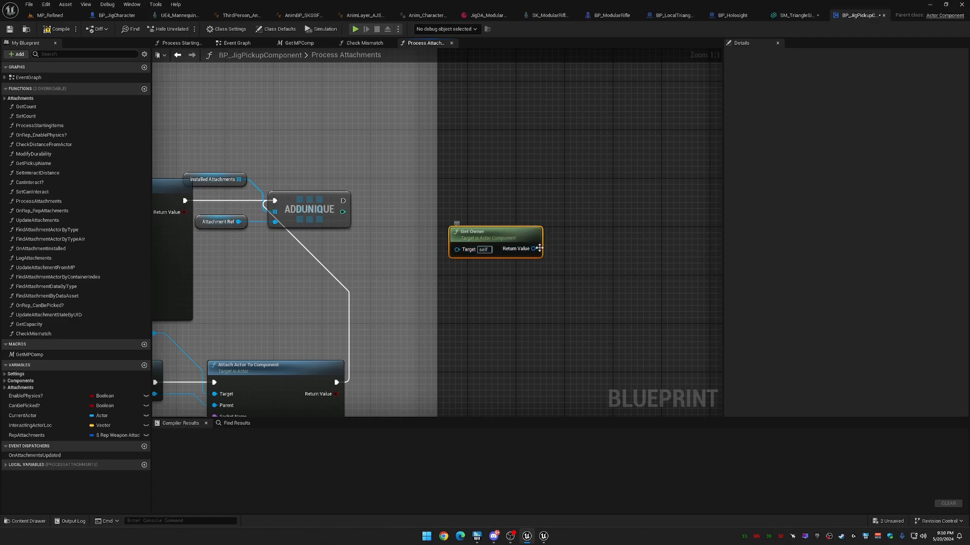
# Feed Get Owner's return value into a new Get Attachment Manager Component node placed directly beneath it.
pyautogui.moveTo(541, 248); pyautogui.dragTo(497, 281)
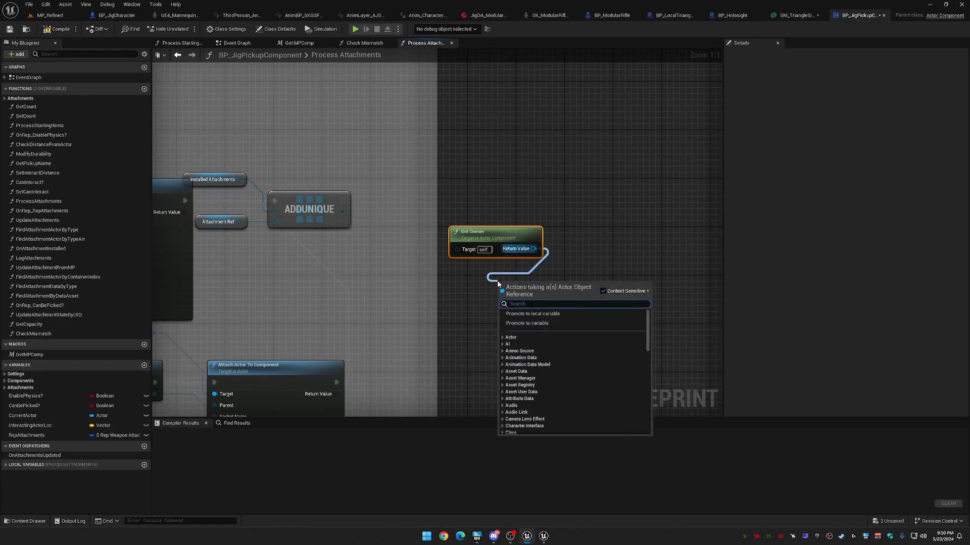
pyautogui.write('get arr')
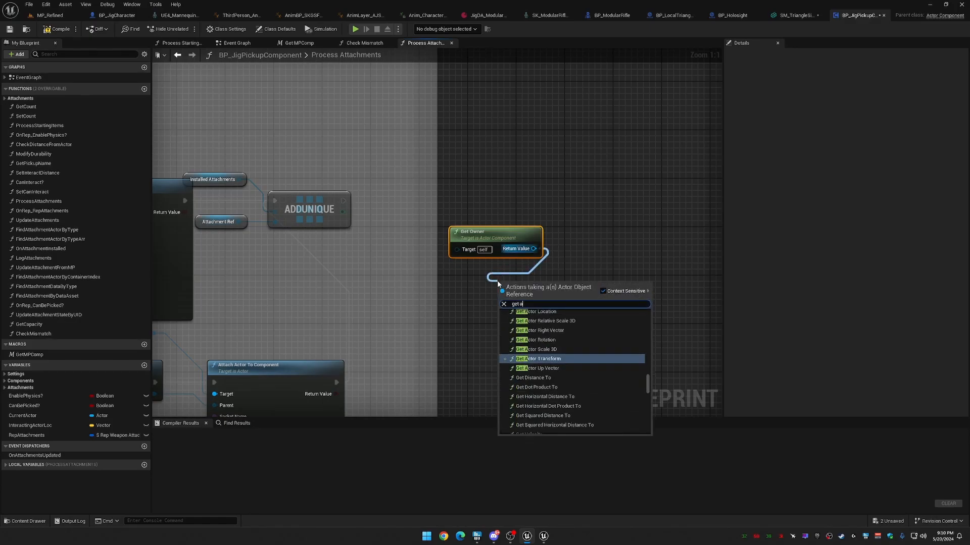
pyautogui.press('BackSpace')
pyautogui.press('BackSpace')
pyautogui.write('ttachment')
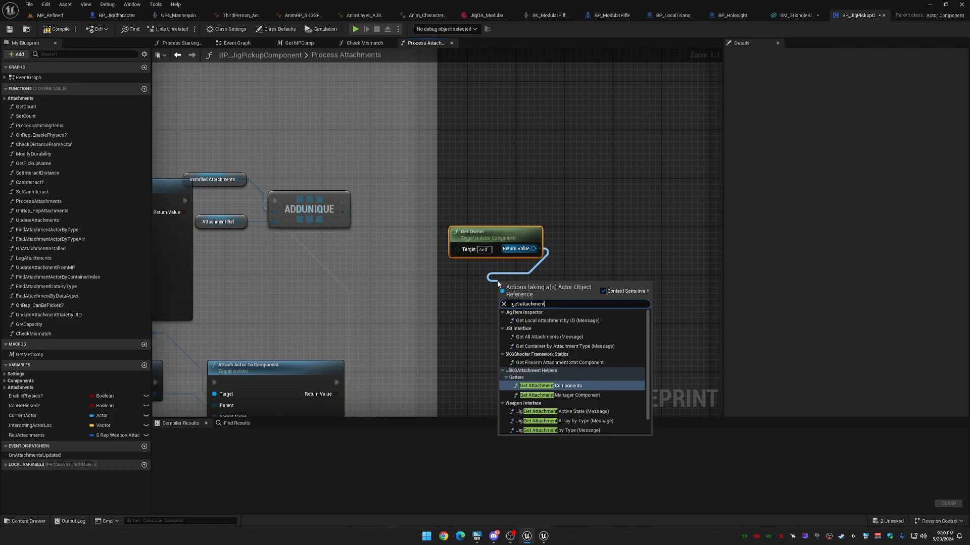
pyautogui.click(556, 398)
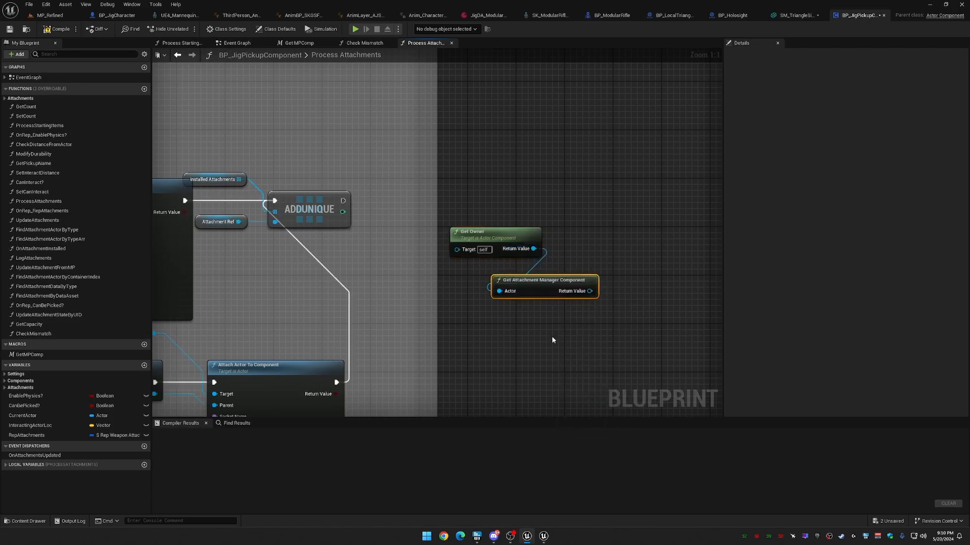
pyautogui.moveTo(540, 285); pyautogui.dragTo(494, 280)
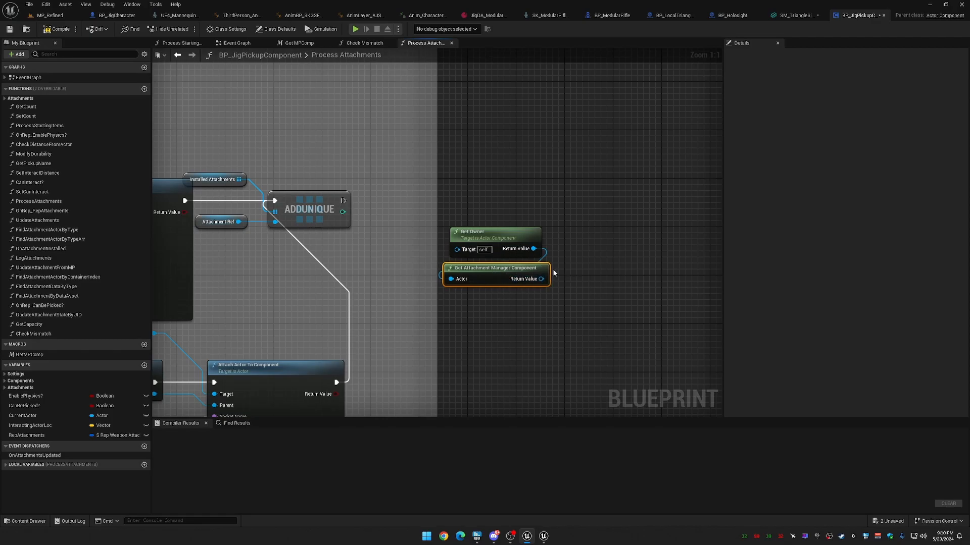
# Add a Get Compatible Attachment Components from Actor node targeting the attachment manager component.
pyautogui.moveTo(541, 279); pyautogui.dragTo(519, 310)
pyautogui.write('get')
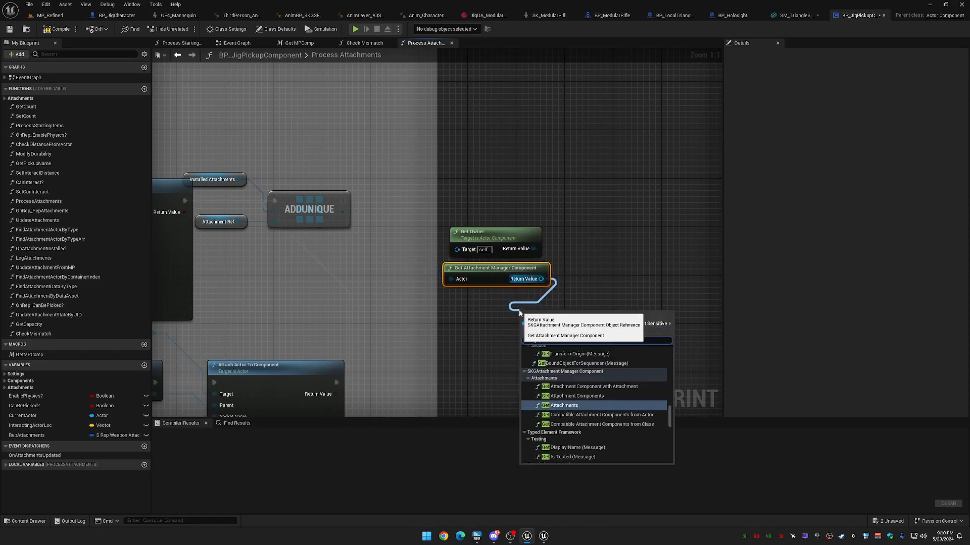
pyautogui.write(' comp')
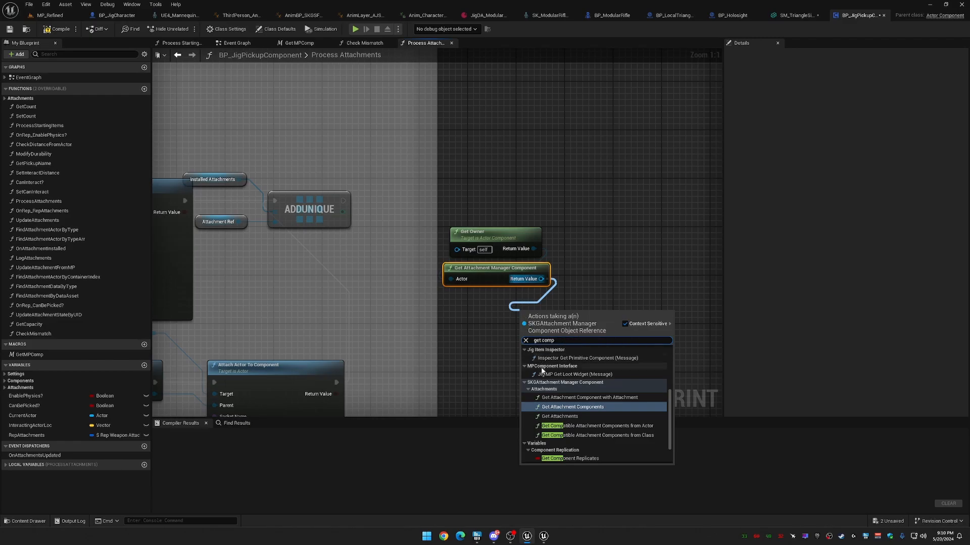
pyautogui.click(572, 426)
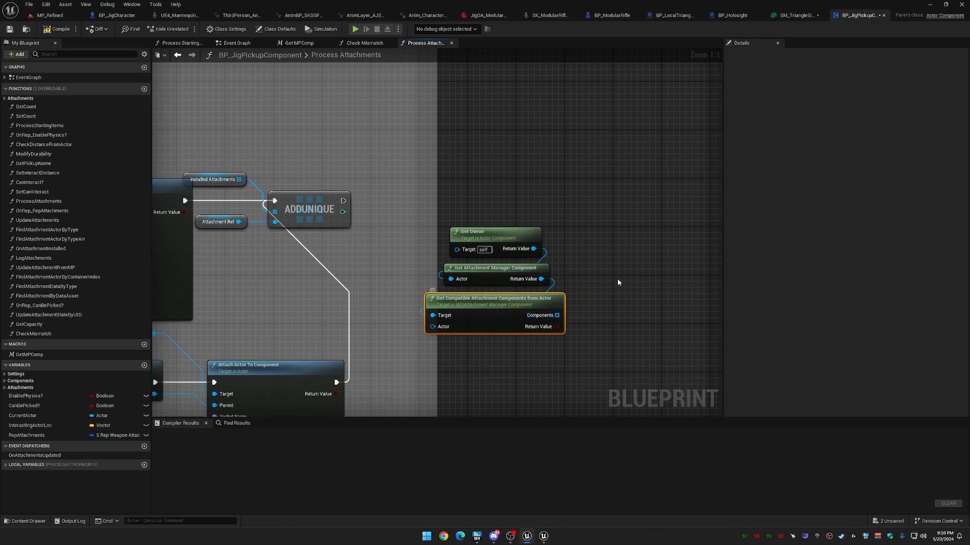
# Add a Try Setup Existing Attachment No Attach node from the Components output, searching with context sensitivity turned off.
pyautogui.moveTo(556, 315); pyautogui.dragTo(628, 236)
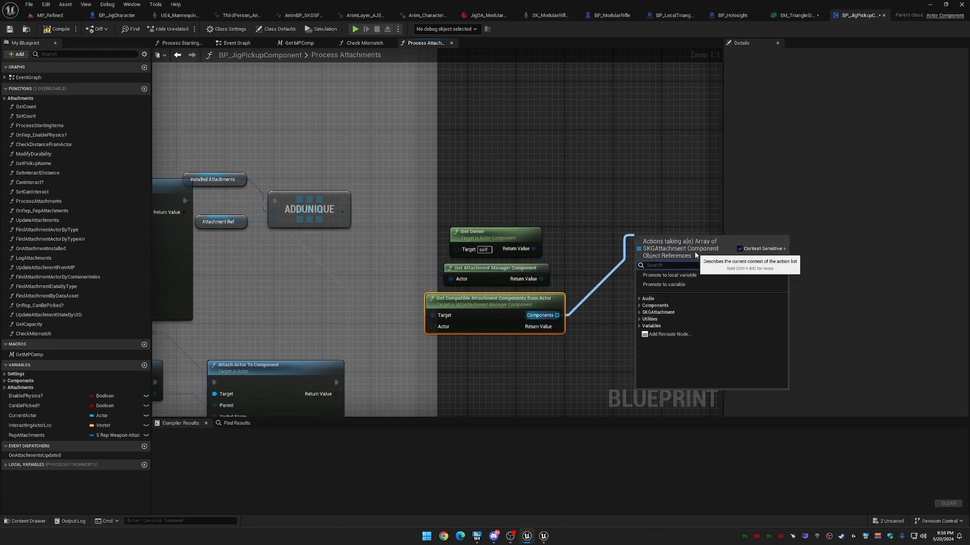
pyautogui.write('ty')
pyautogui.press('BackSpace')
pyautogui.write('ry s')
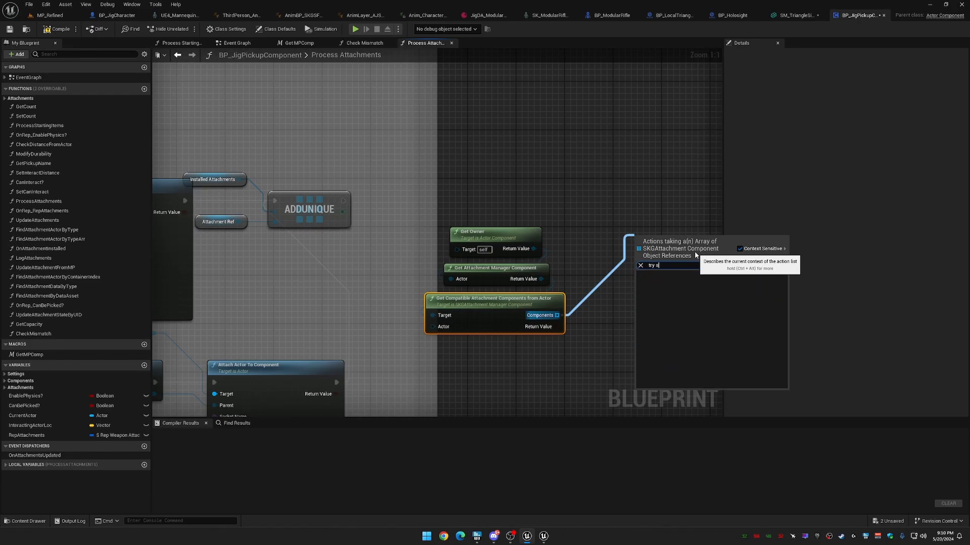
pyautogui.click(740, 249)
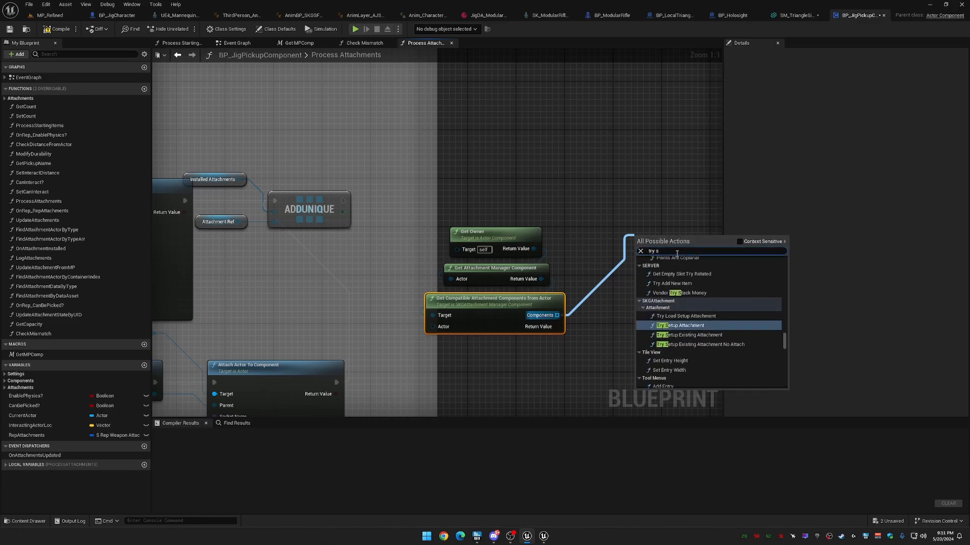
pyautogui.write('etup')
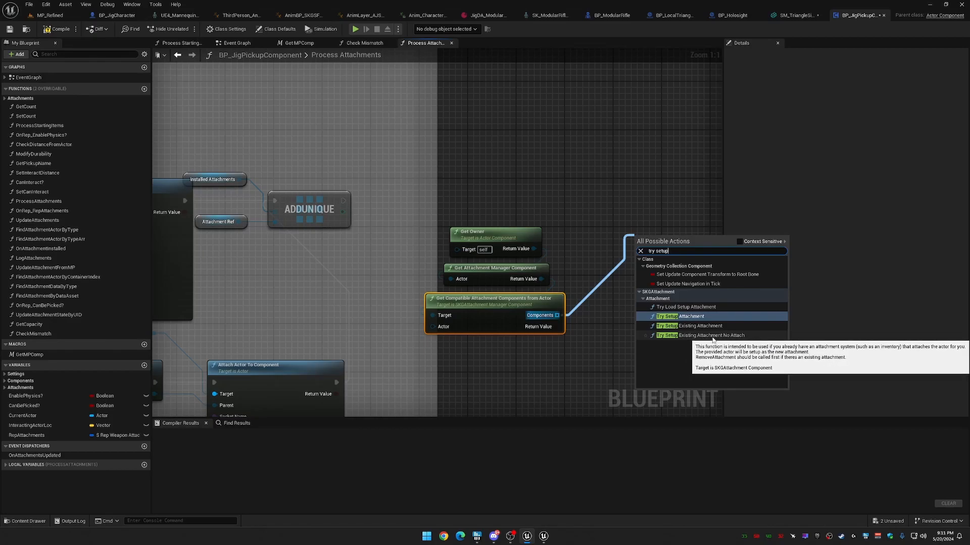
pyautogui.click(712, 336)
pyautogui.moveTo(670, 251); pyautogui.dragTo(628, 238)
# Connect ADDUNIQUE's execution output to Try Setup Existing Attachment No Attach and select the three getter nodes.
pyautogui.moveTo(344, 200); pyautogui.dragTo(615, 186)
pyautogui.moveTo(421, 230); pyautogui.dragTo(514, 333)
pyautogui.scroll(-1, 505, 348)
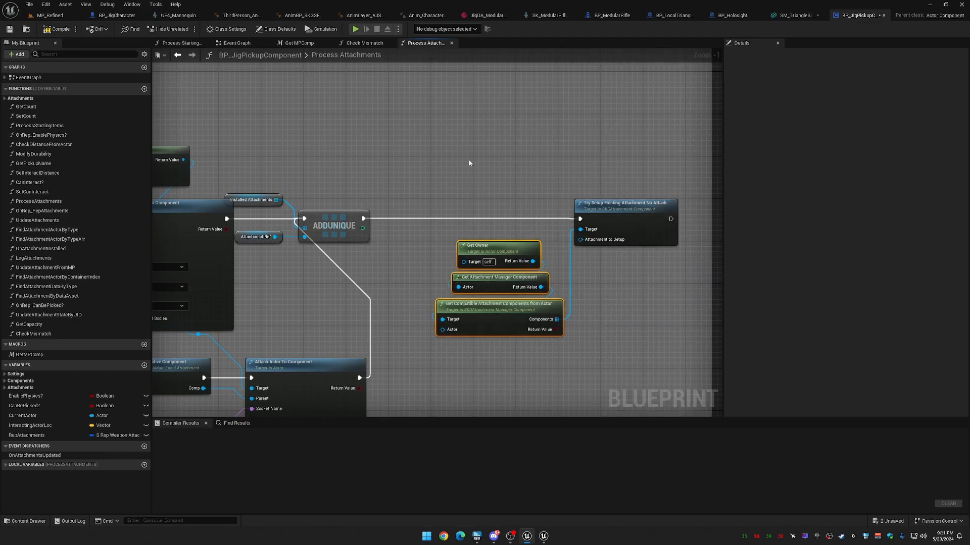
# Connect Attachment Ref to the Actor input of Get Compatible Attachment Components from Actor.
pyautogui.click(613, 15)
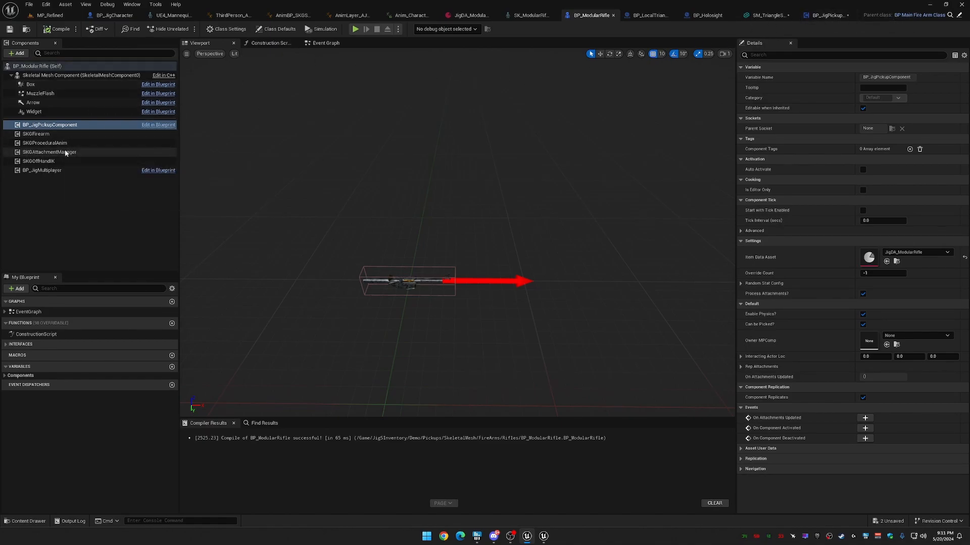
pyautogui.click(826, 15)
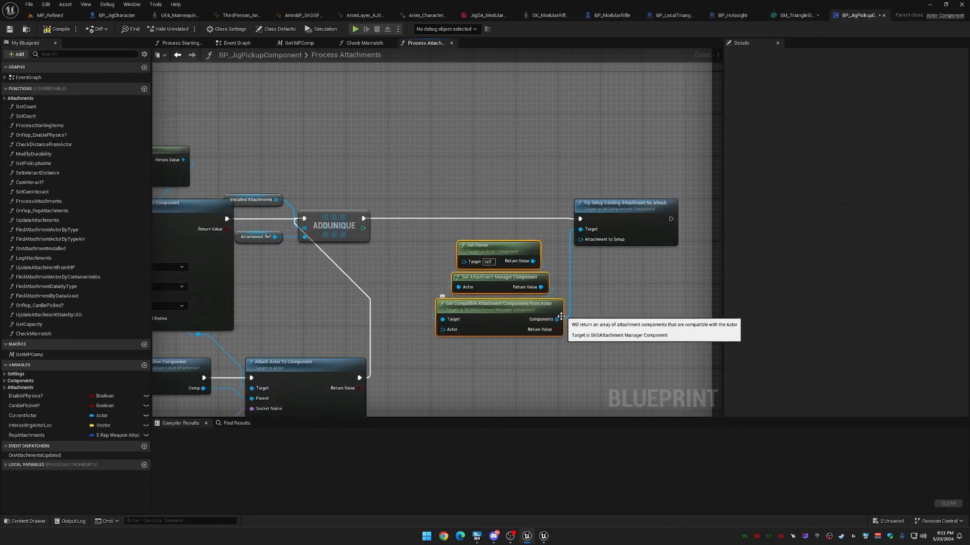
pyautogui.moveTo(452, 336); pyautogui.dragTo(512, 256, button='right')
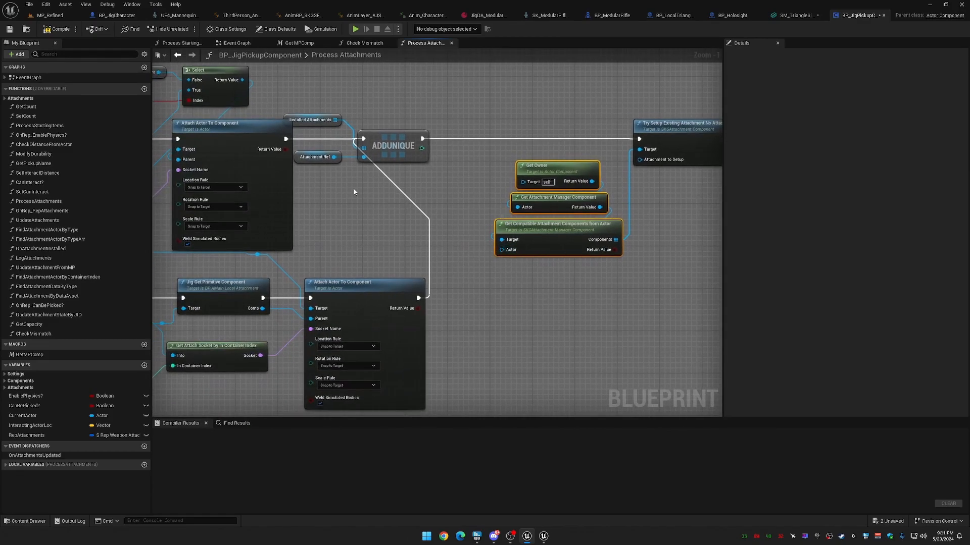
pyautogui.moveTo(334, 157); pyautogui.dragTo(502, 249)
pyautogui.moveTo(618, 295); pyautogui.dragTo(481, 314, button='right')
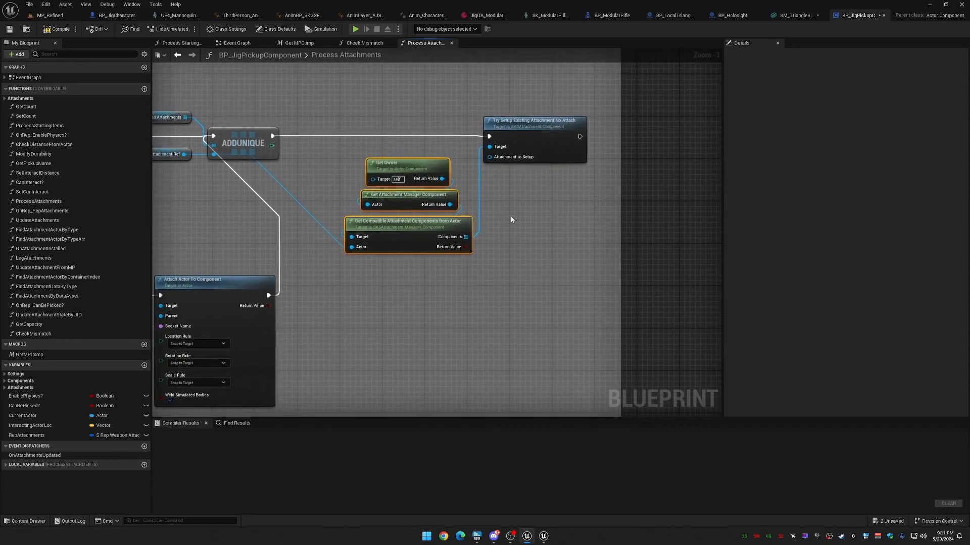
# Connect Attachment Ref to the Attachment to Setup input of Try Setup Existing Attachment No Attach, then compile and save the blueprint.
pyautogui.moveTo(500, 266); pyautogui.dragTo(623, 264, button='right')
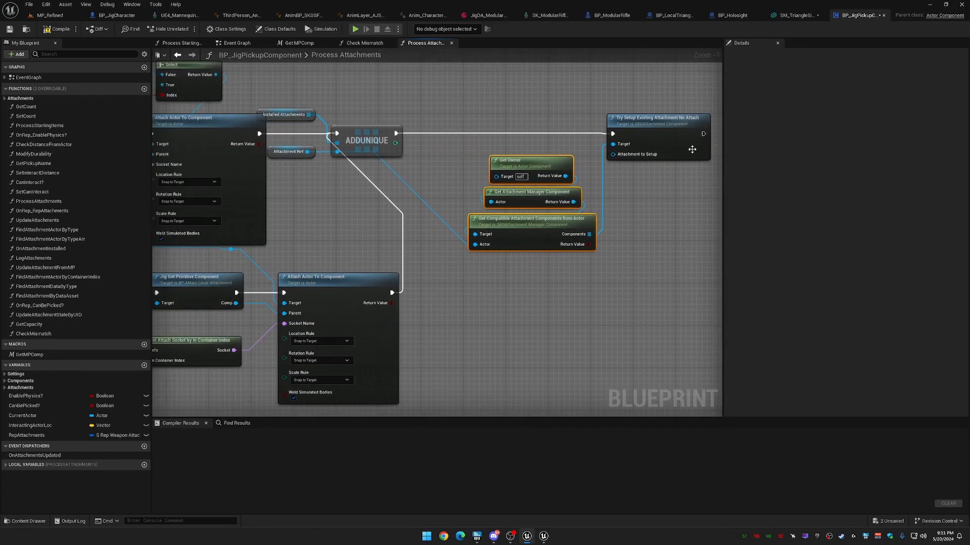
pyautogui.moveTo(307, 151); pyautogui.dragTo(613, 154)
pyautogui.click(58, 29)
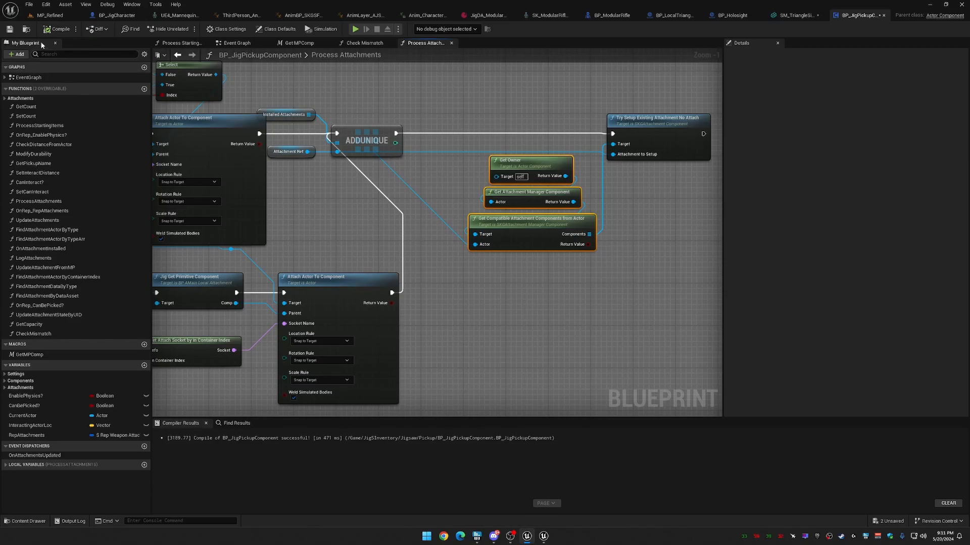
pyautogui.click(9, 29)
# Start a play test of the MP_Refined level and pick up the rifle.
pyautogui.click(50, 15)
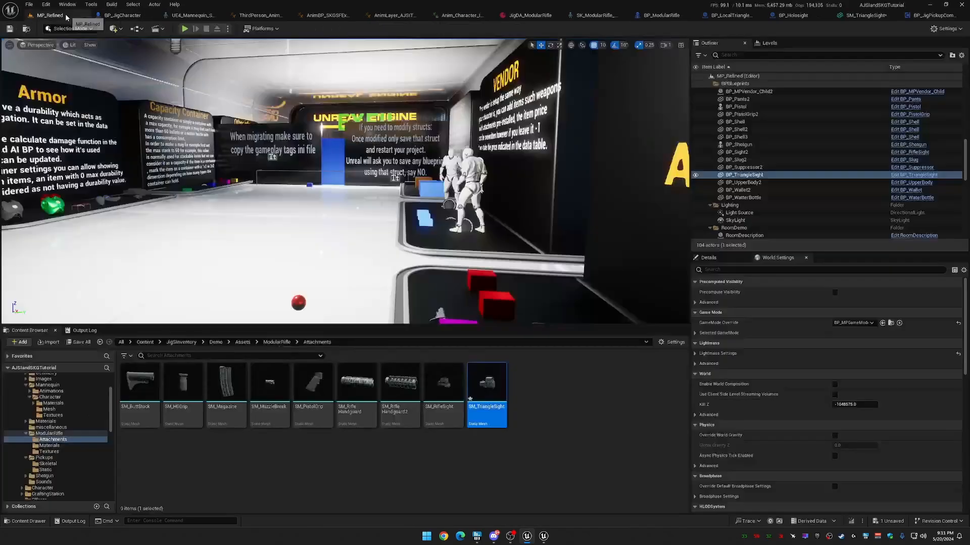
pyautogui.click(191, 30)
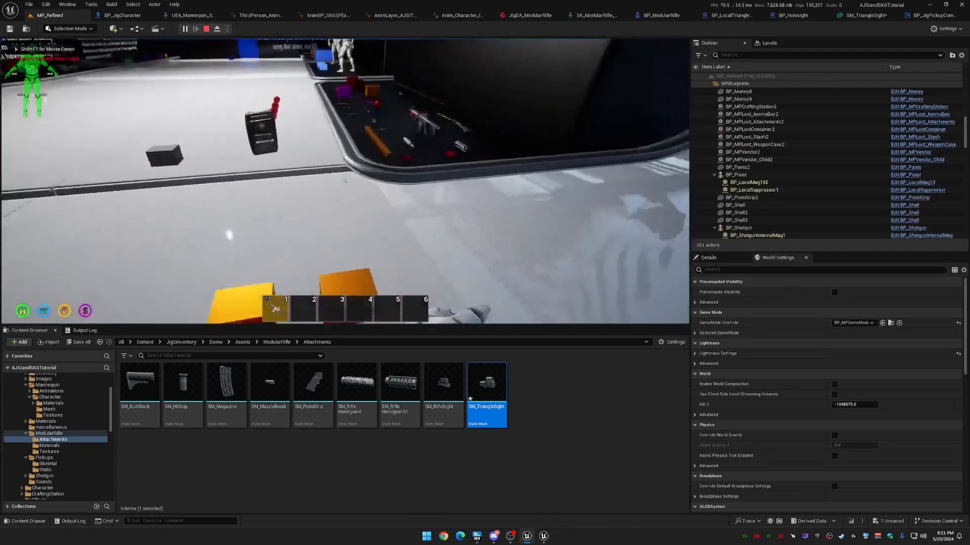
pyautogui.press('w')
pyautogui.press('f')
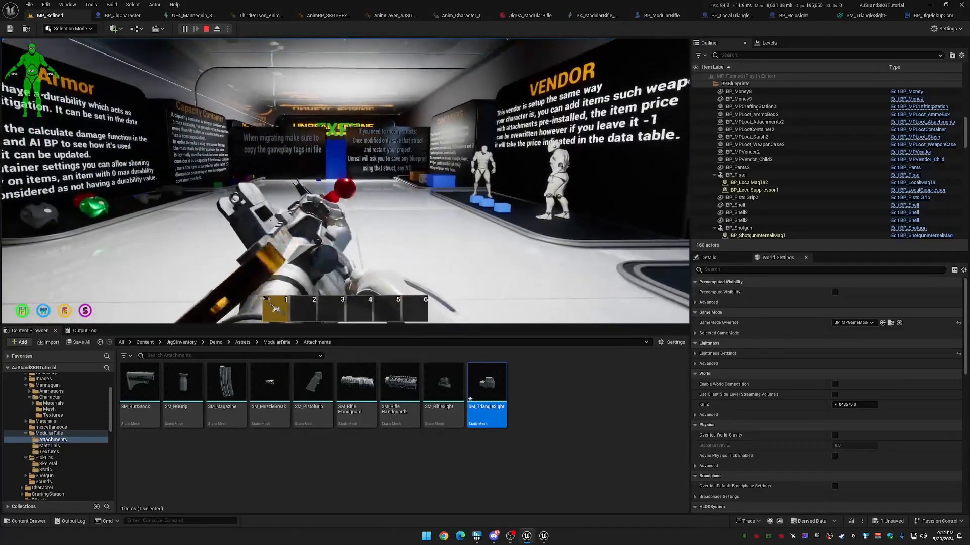
# Swap the rifle's sight with the one stored in the pants inventory, check the rifle in first person, and end the play test.
pyautogui.press('Tab')
pyautogui.doubleClick(35, 192)
pyautogui.moveTo(343, 261); pyautogui.dragTo(611, 146)
pyautogui.moveTo(611, 131); pyautogui.dragTo(39, 205)
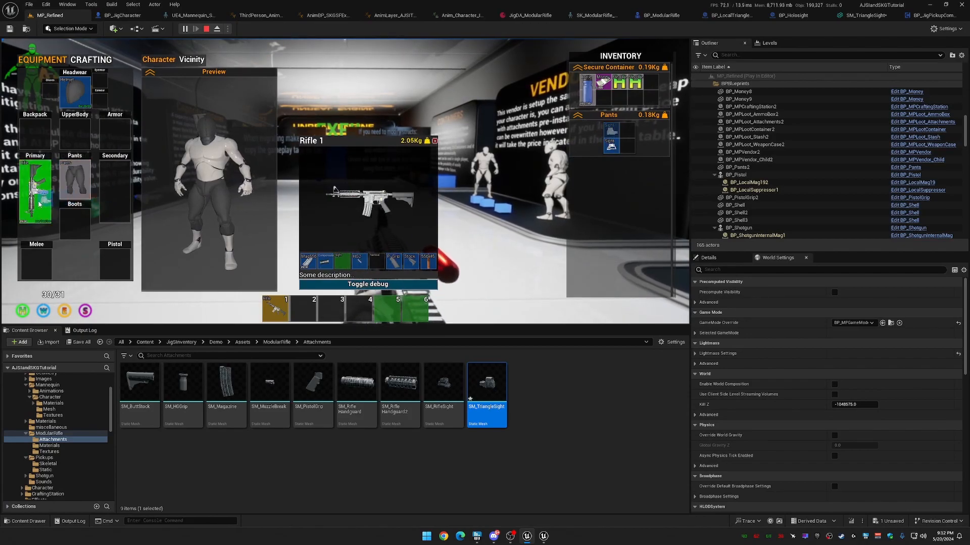
pyautogui.press('Tab')
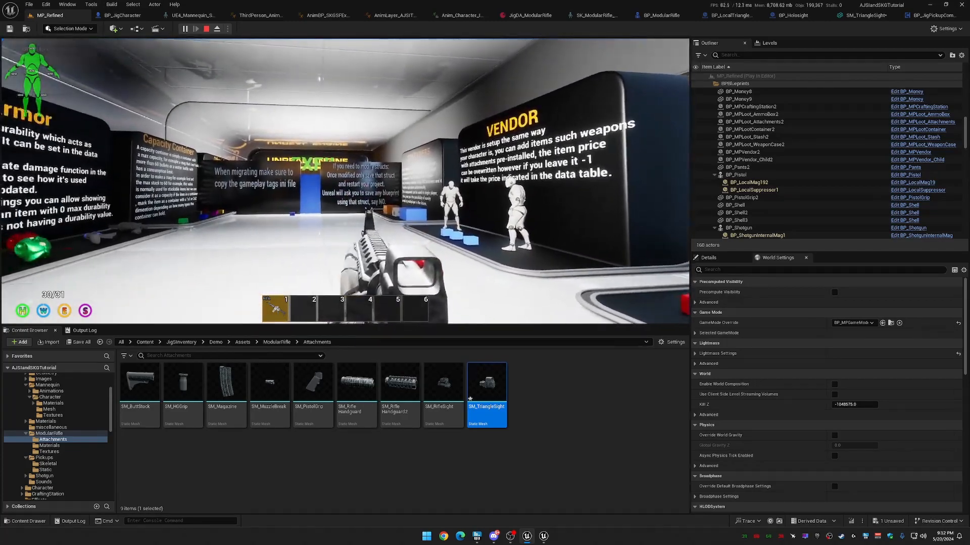
pyautogui.press('Escape')
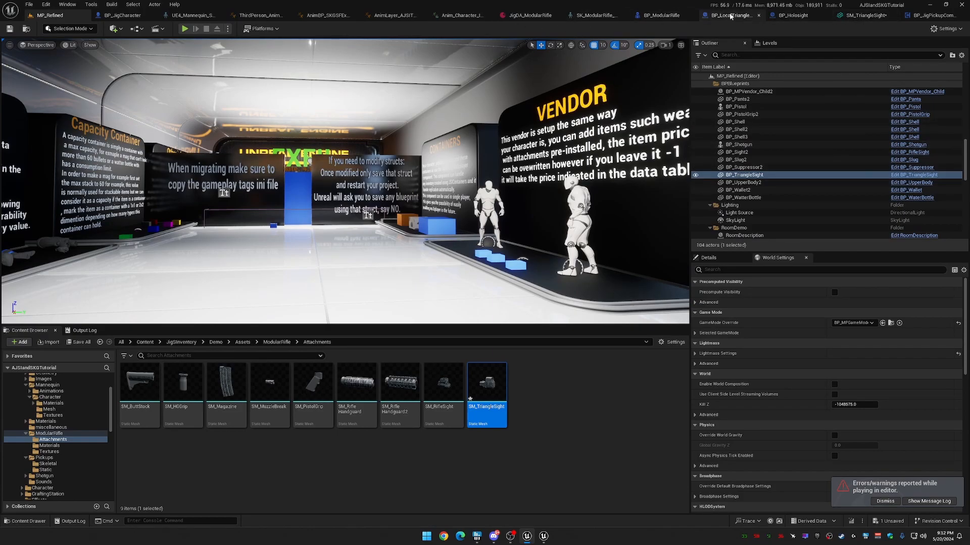
# Add an SKG Attachment component to BP_ModularRifle and name it SKGAttachment_Sight.
pyautogui.click(659, 15)
pyautogui.click(49, 152)
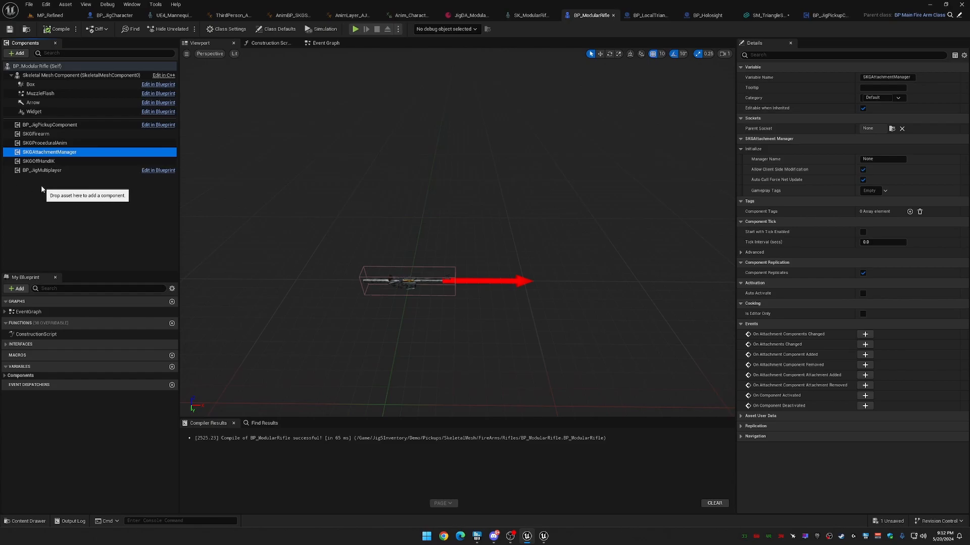
pyautogui.click(68, 145)
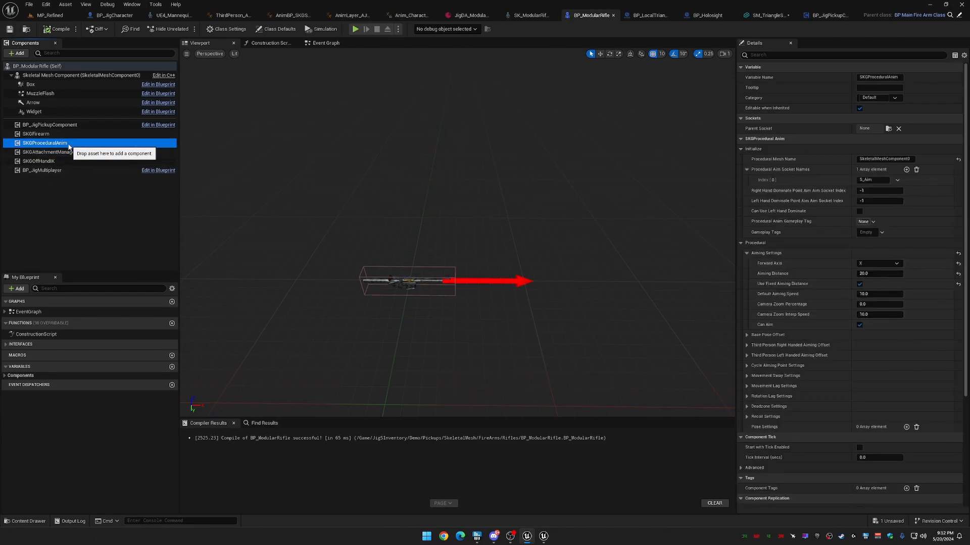
pyautogui.click(19, 53)
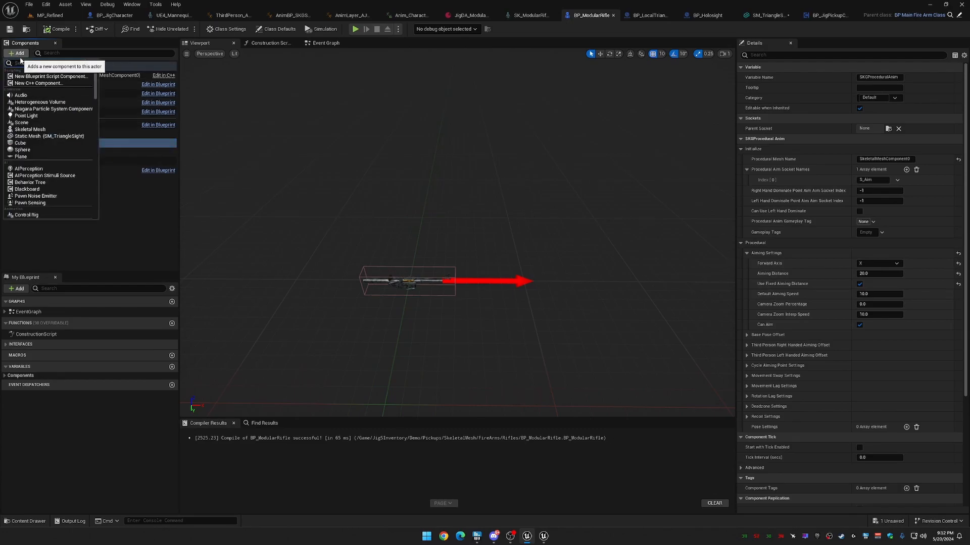
pyautogui.write('skg')
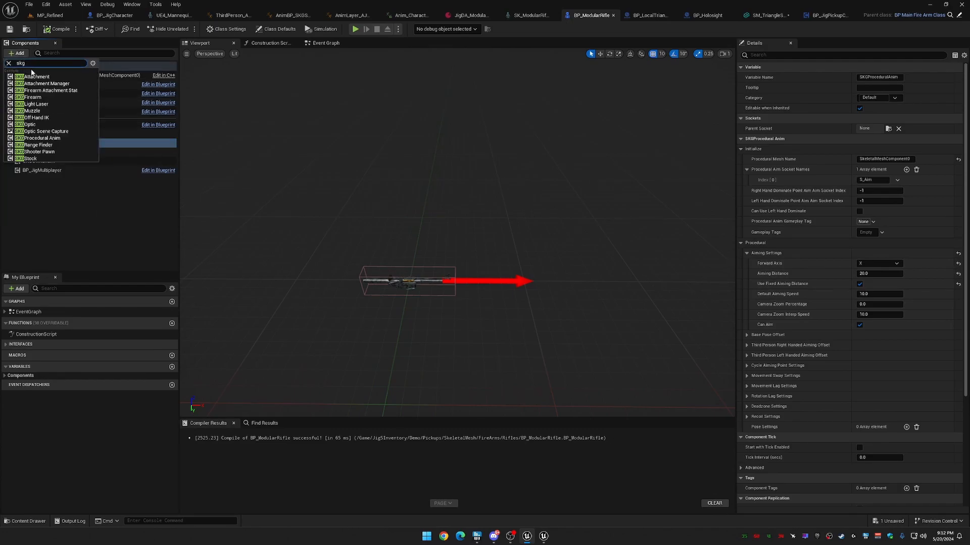
pyautogui.click(47, 78)
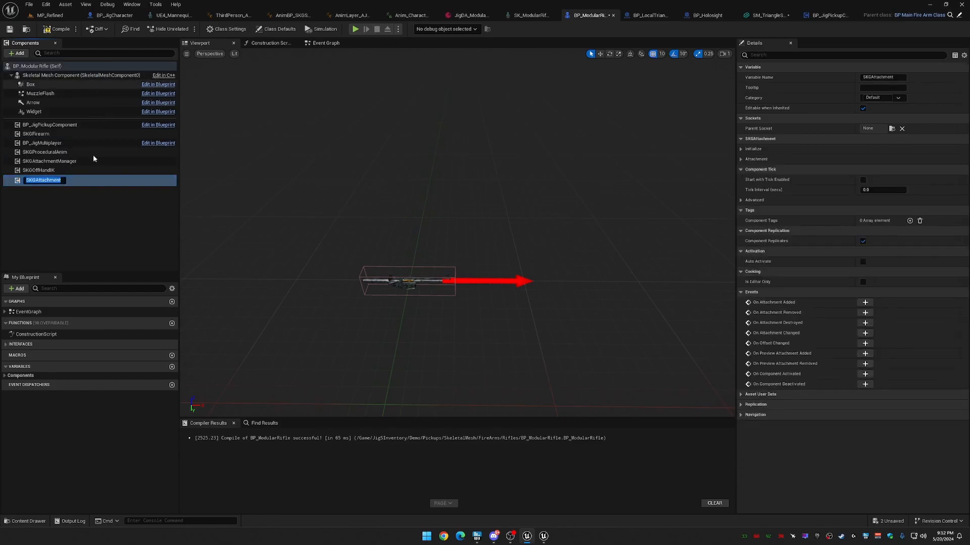
pyautogui.write('_Sight')
pyautogui.press('Return')
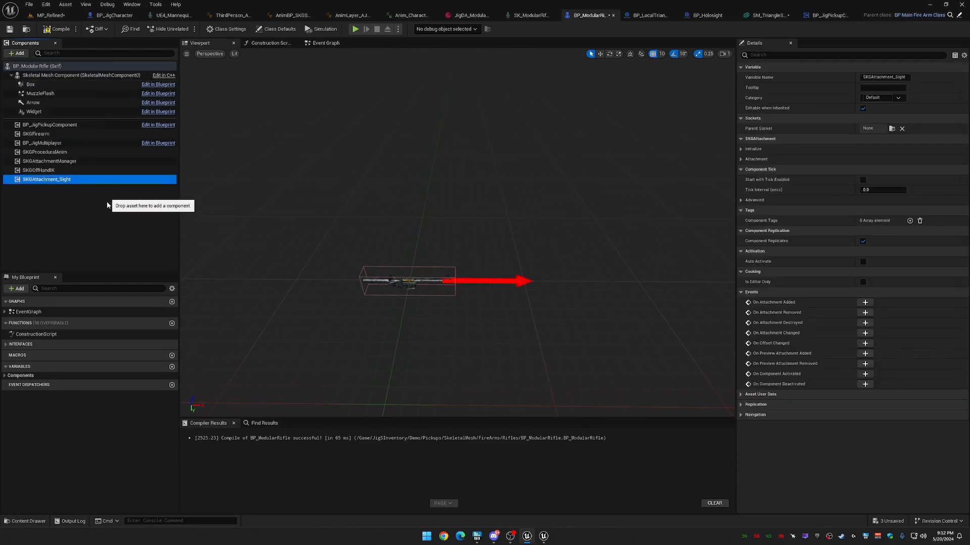
# Set SKGAttachment_Sight's Attach to Mesh Name to SkeletalMeshComponent0 and its Component Name to Sight.
pyautogui.click(753, 149)
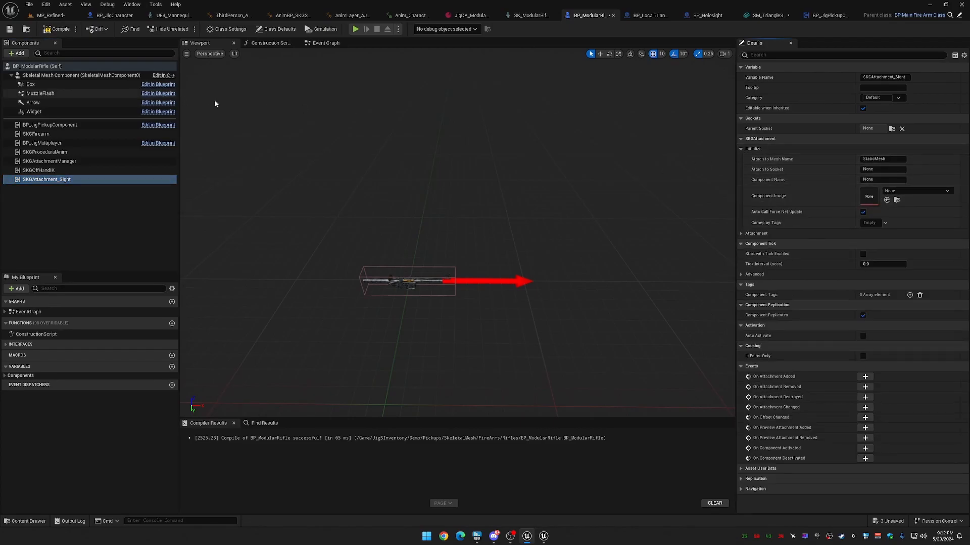
pyautogui.click(877, 160)
pyautogui.hotkey('ctrl', 'v')
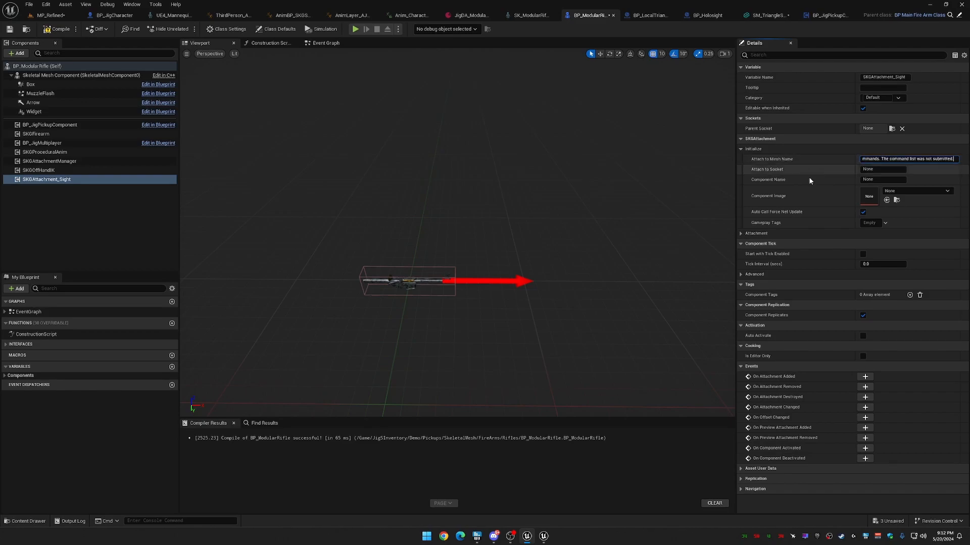
pyautogui.hotkey('ctrl', 'a')
pyautogui.press('BackSpace')
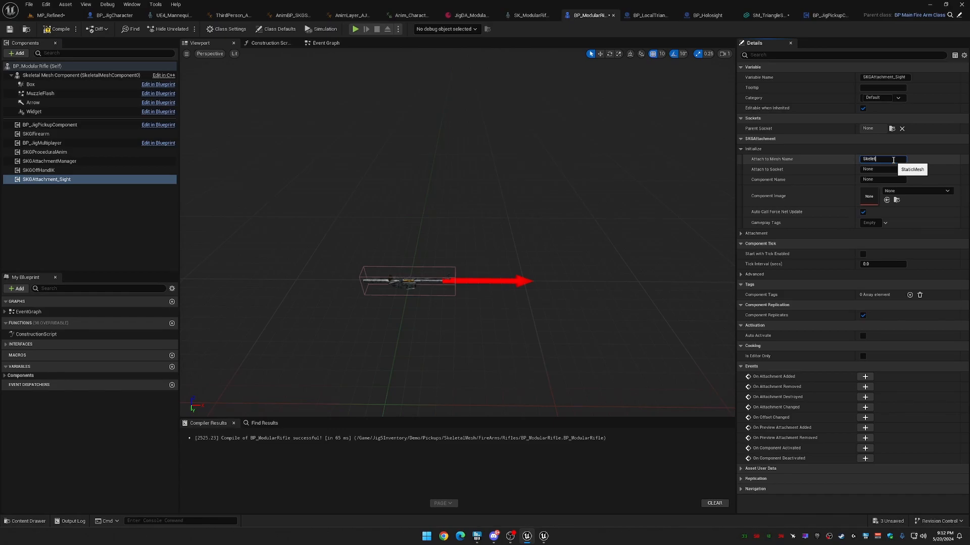
pyautogui.write('SkeletalMeshComponent0')
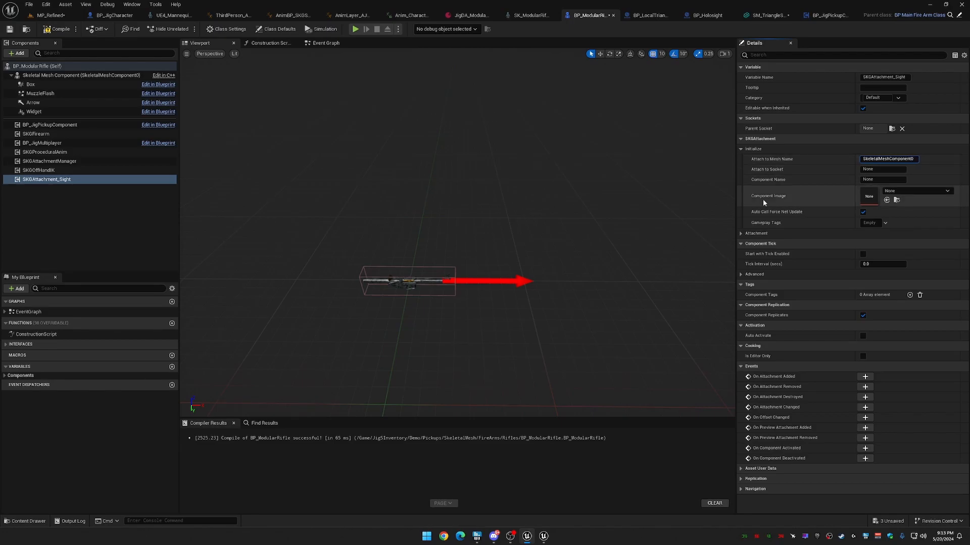
pyautogui.press('Return')
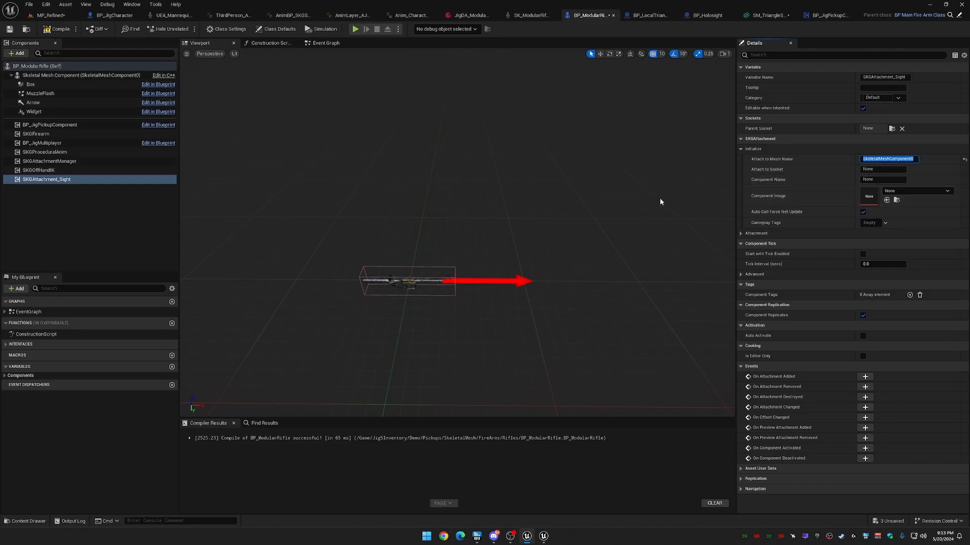
pyautogui.click(607, 184)
pyautogui.click(890, 180)
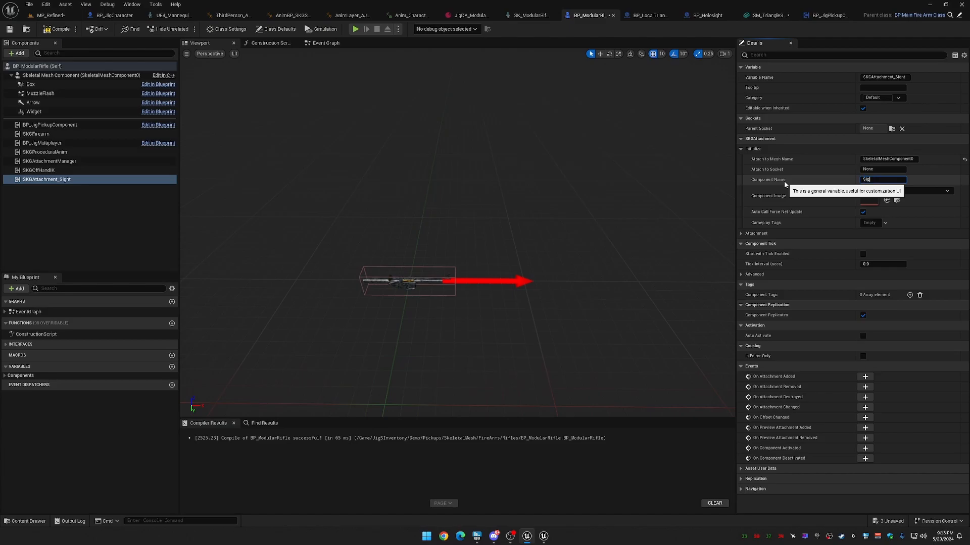
pyautogui.press('Return')
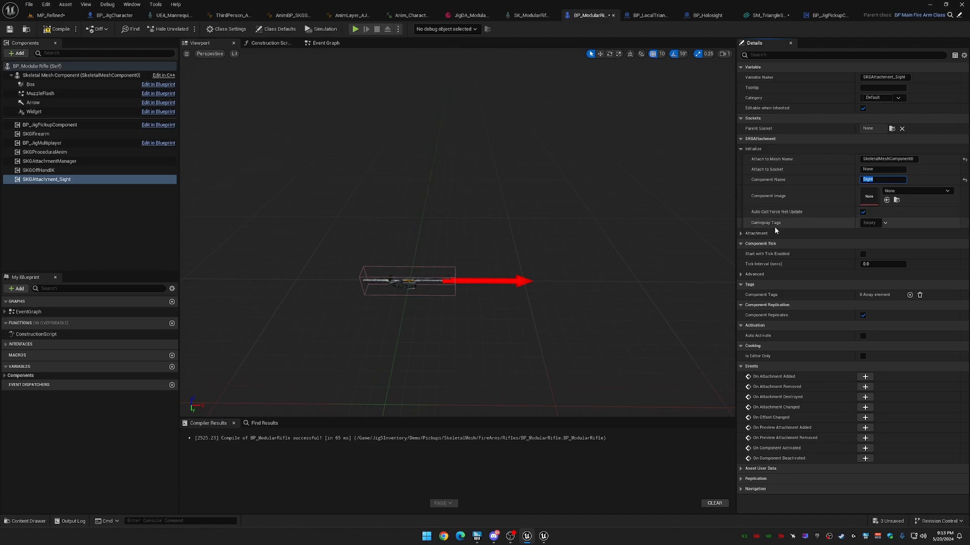
# Add DA_Sights as a Compatible Attachments entry on SKGAttachment_Sight and compile BP_ModularRifle.
pyautogui.click(740, 235)
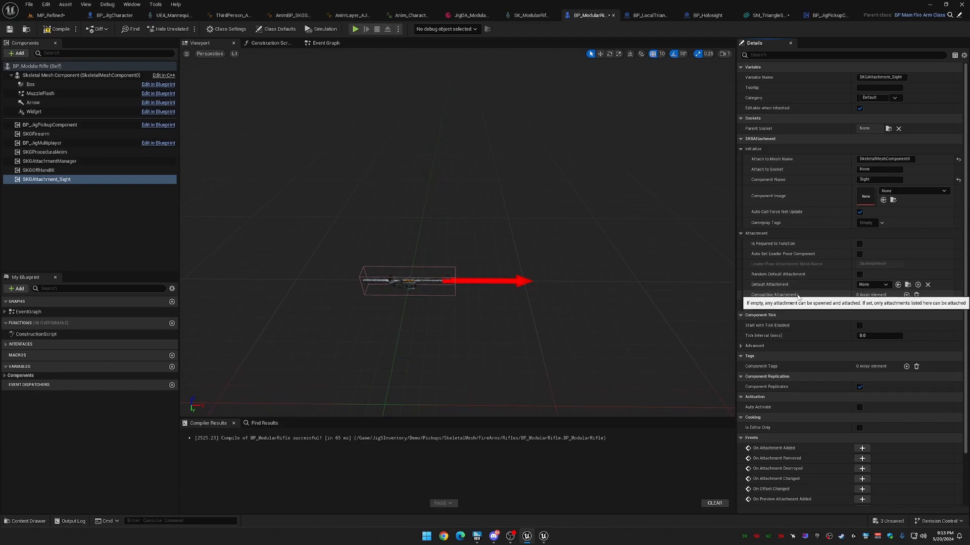
pyautogui.click(747, 307)
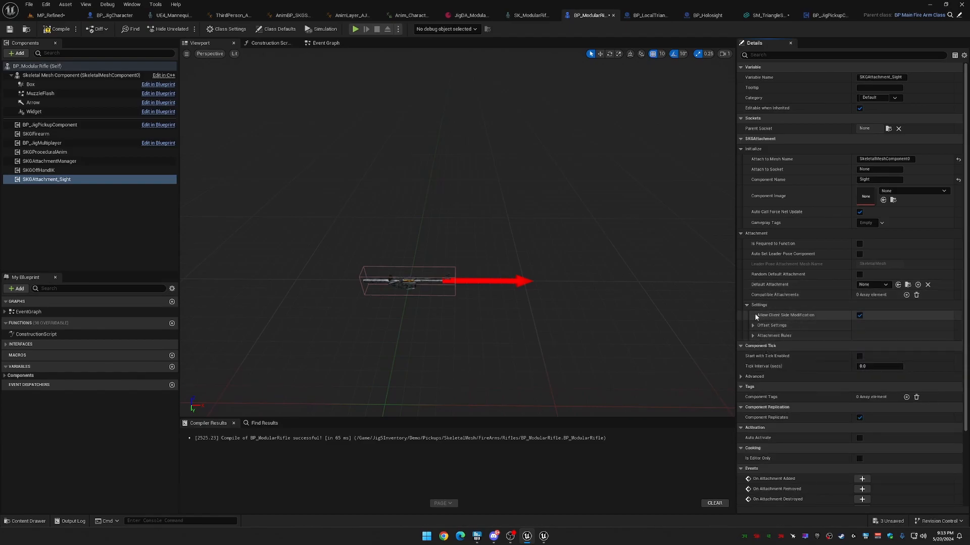
pyautogui.click(747, 306)
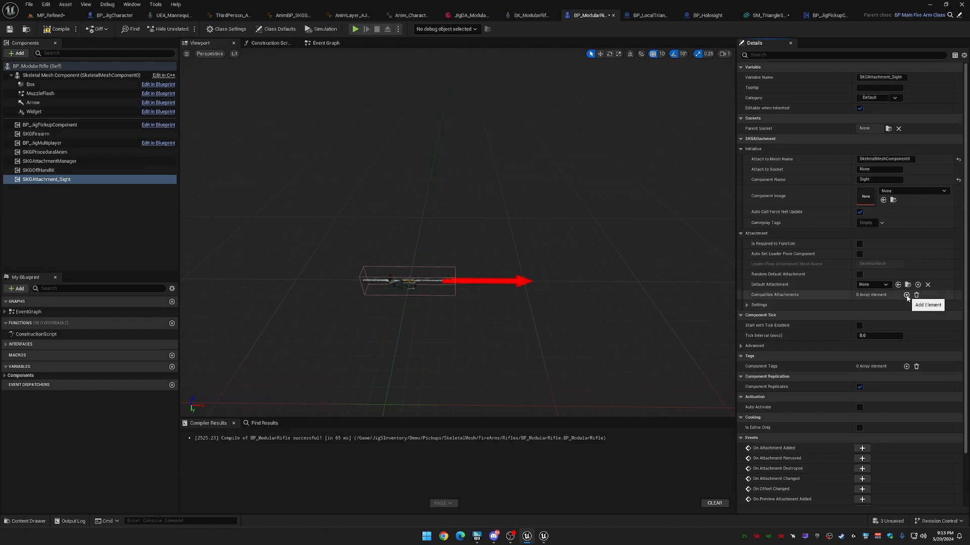
pyautogui.click(907, 296)
pyautogui.click(904, 306)
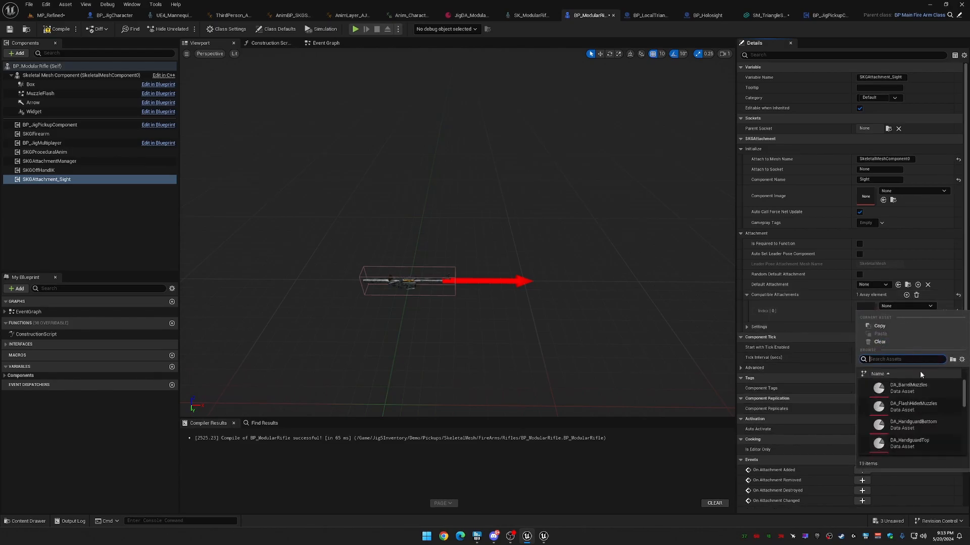
pyautogui.scroll(-3, 930, 414)
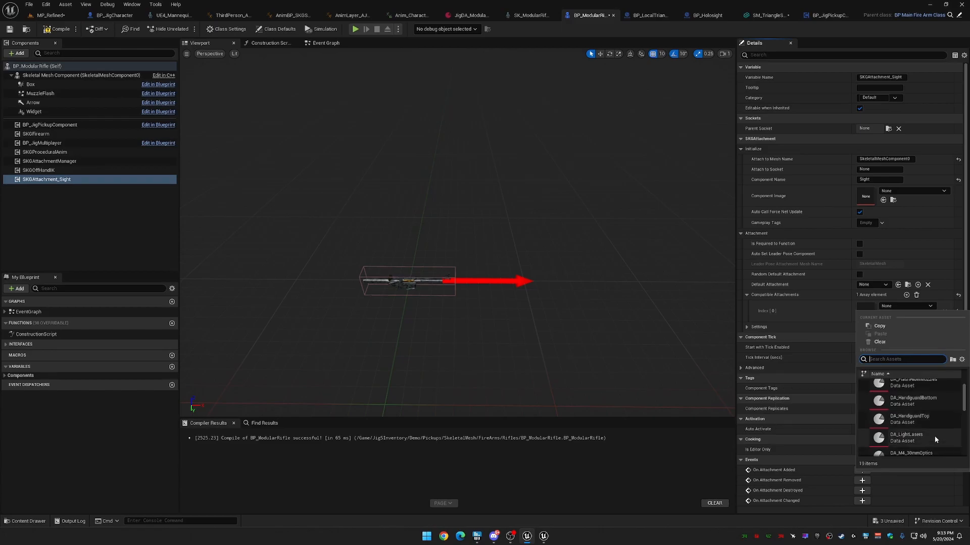
pyautogui.scroll(-3, 933, 440)
pyautogui.scroll(-2, 934, 440)
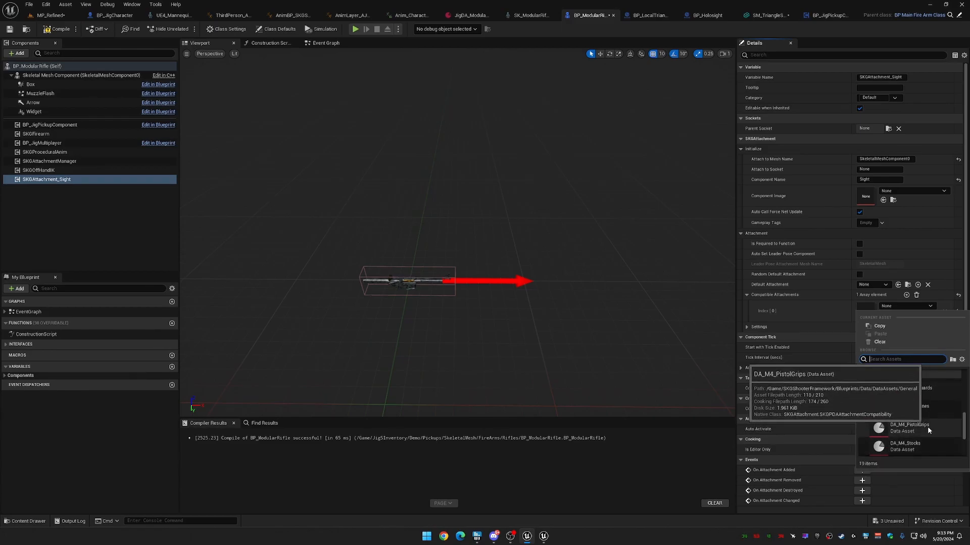
pyautogui.scroll(-5, 934, 402)
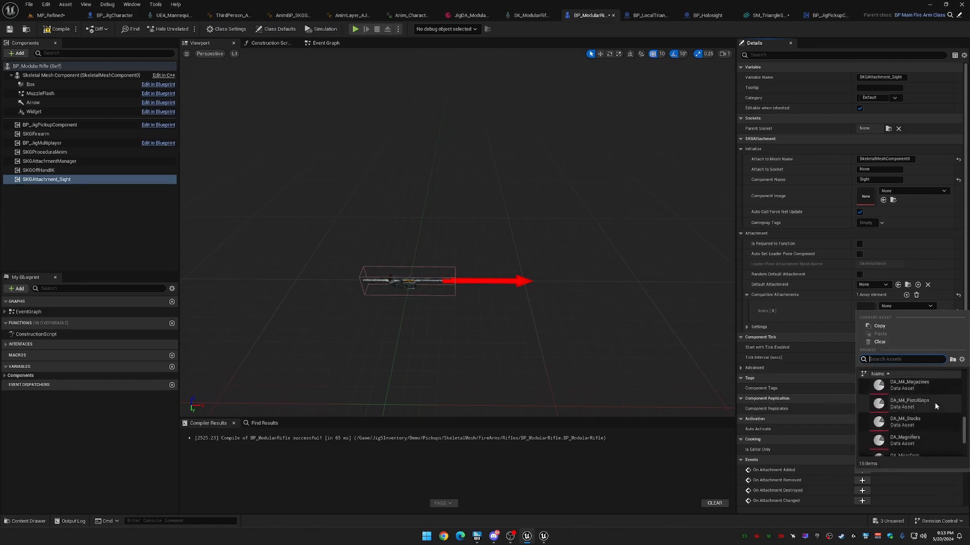
pyautogui.scroll(-2, 909, 451)
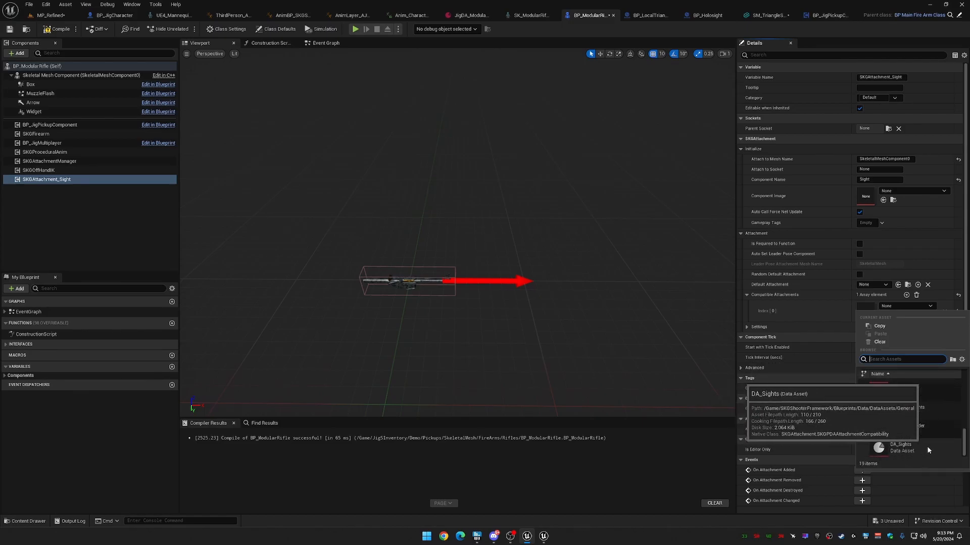
pyautogui.click(908, 451)
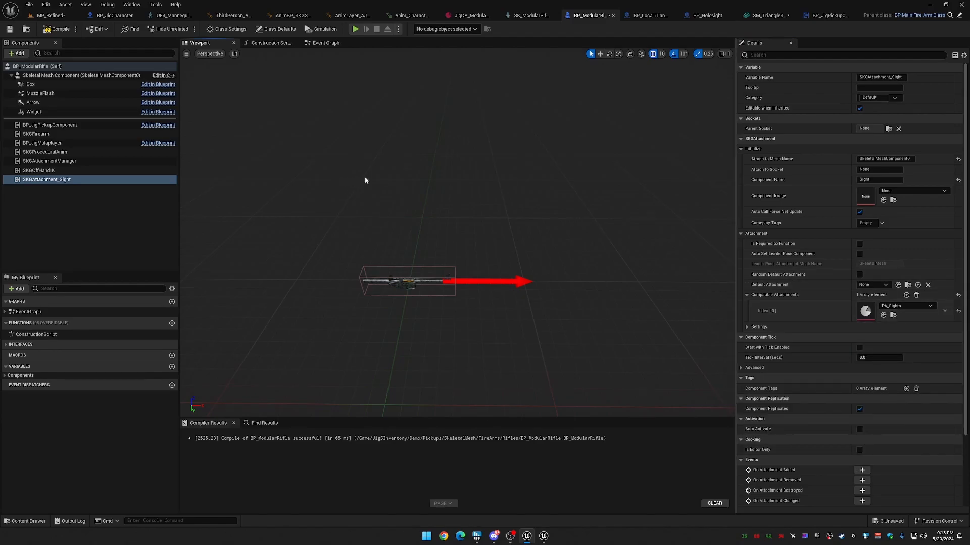
pyautogui.click(58, 30)
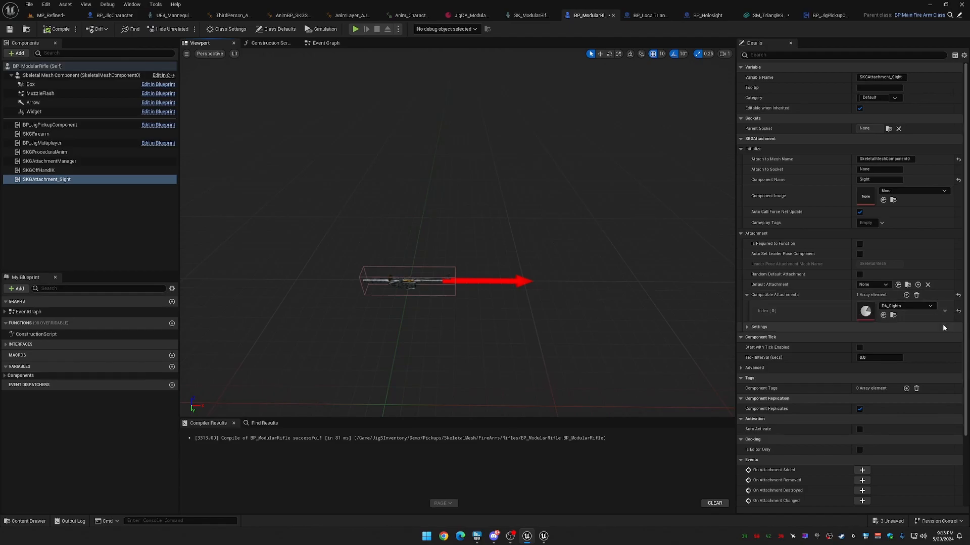
# Open the DA_Sights data asset assigned to the sight attachment component and expand its existing Attachments entries to show their classes.
pyautogui.click(893, 315)
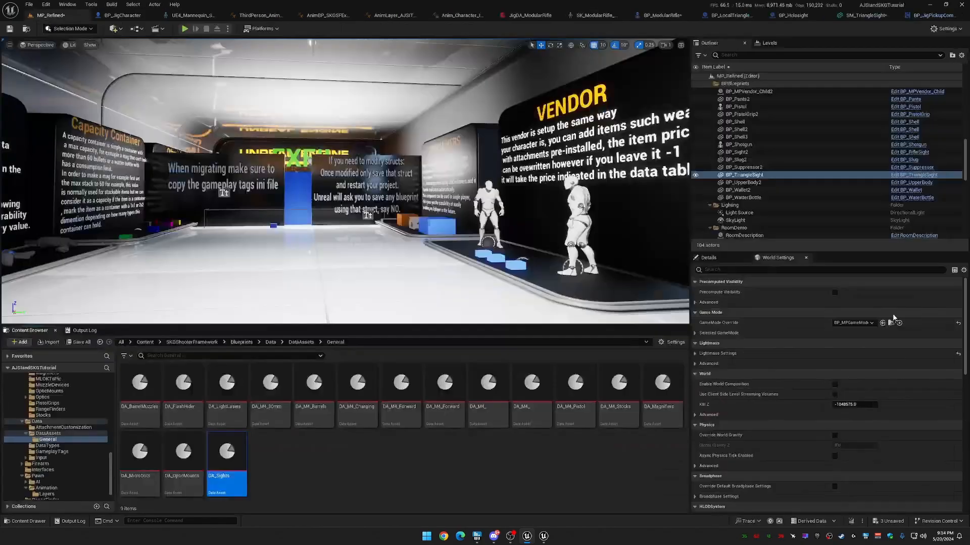
pyautogui.doubleClick(227, 457)
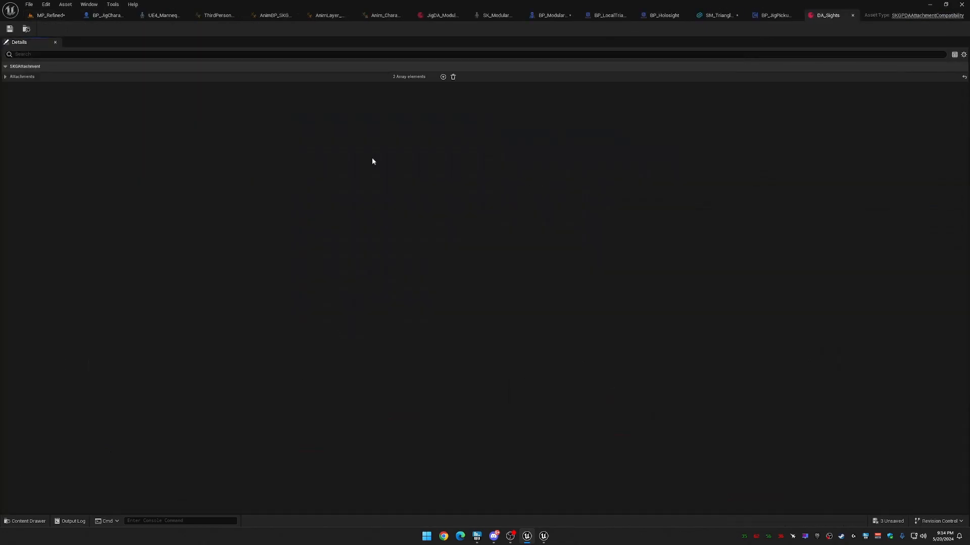
pyautogui.click(5, 77)
pyautogui.click(12, 86)
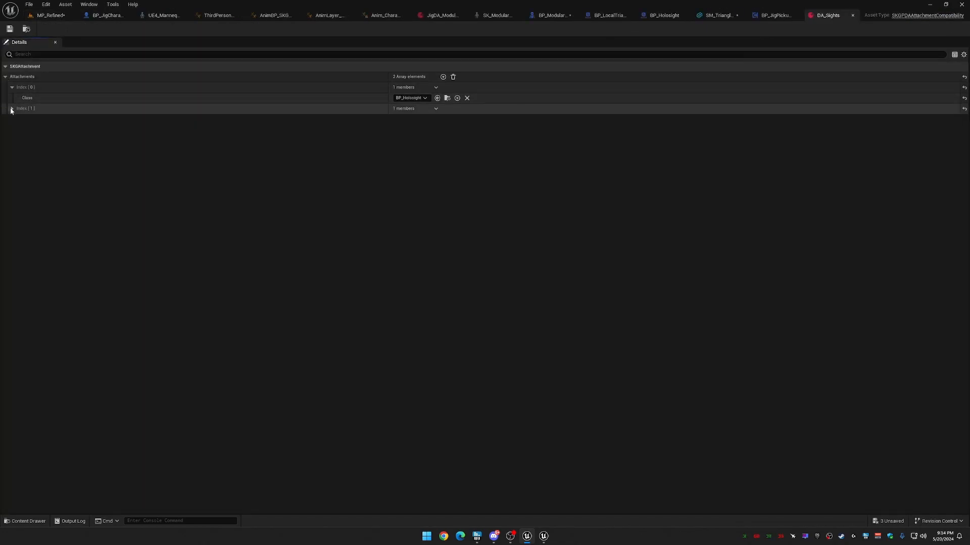
pyautogui.click(12, 108)
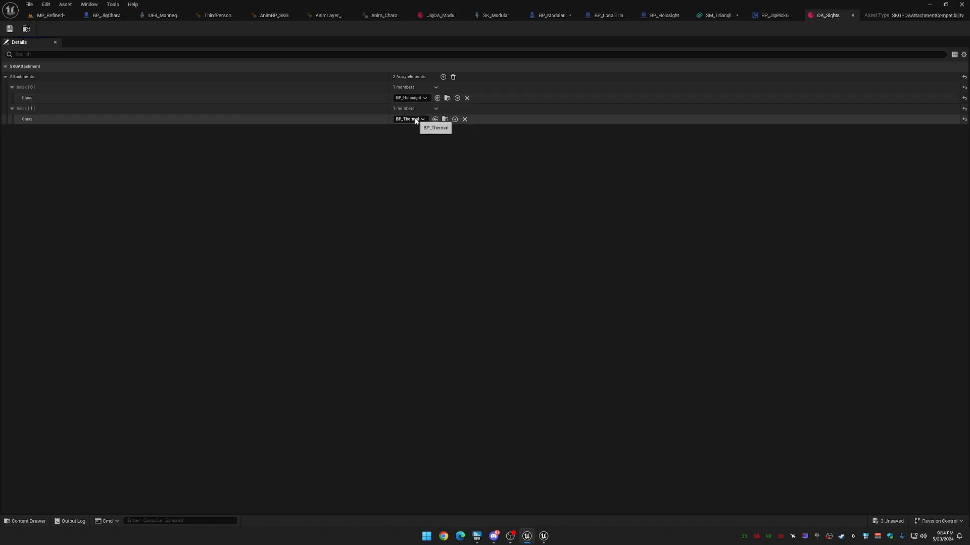
# Add a third Attachments entry to DA_Sights and set its class to BP_LocalTriangleSight.
pyautogui.click(443, 76)
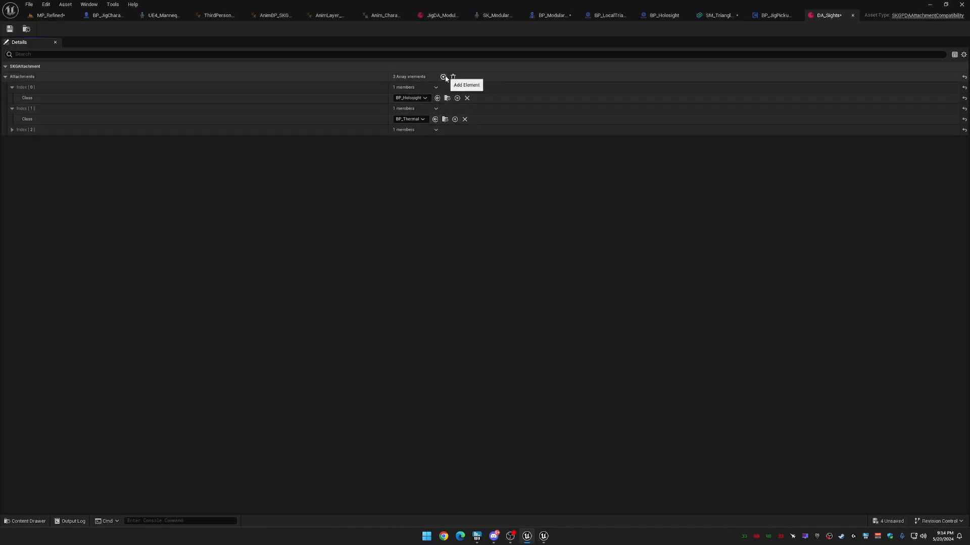
pyautogui.click(12, 130)
pyautogui.click(416, 140)
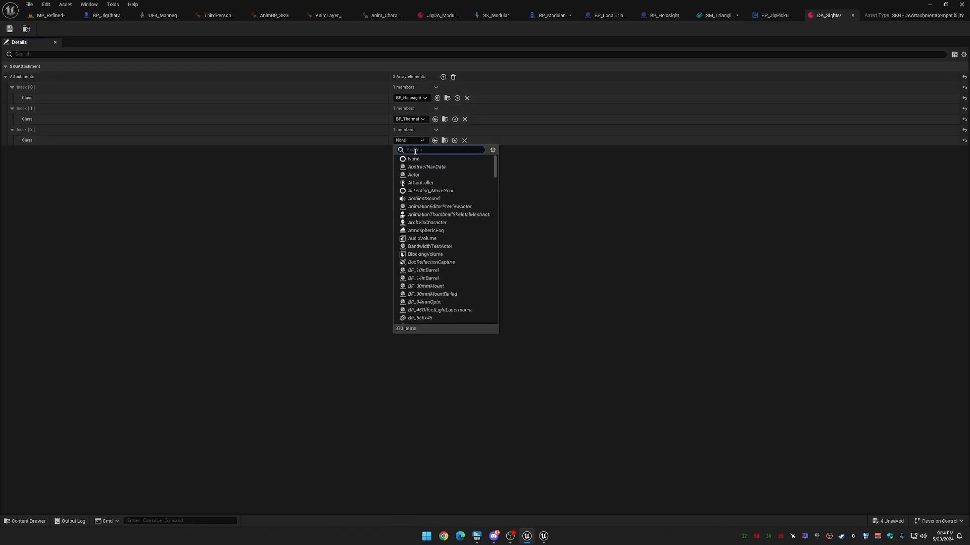
pyautogui.write('tri')
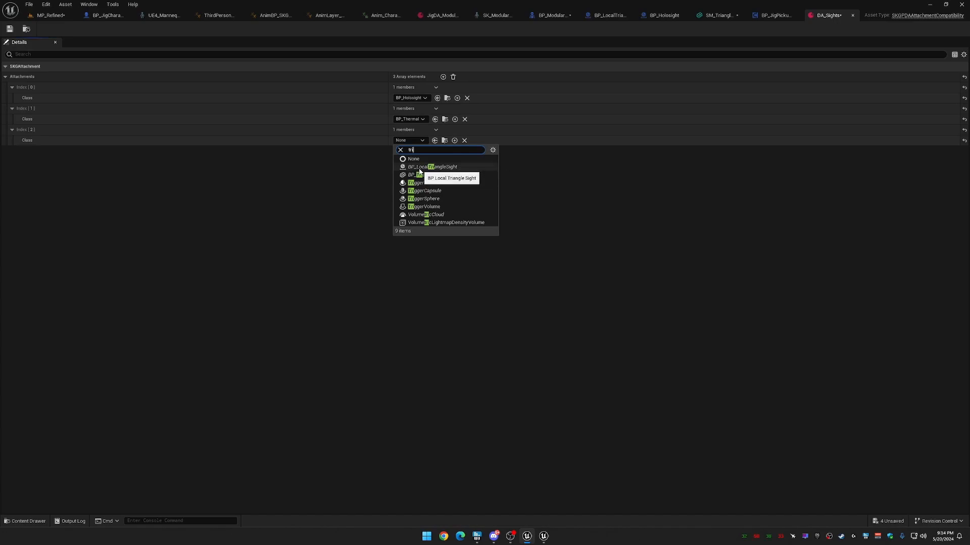
pyautogui.click(445, 169)
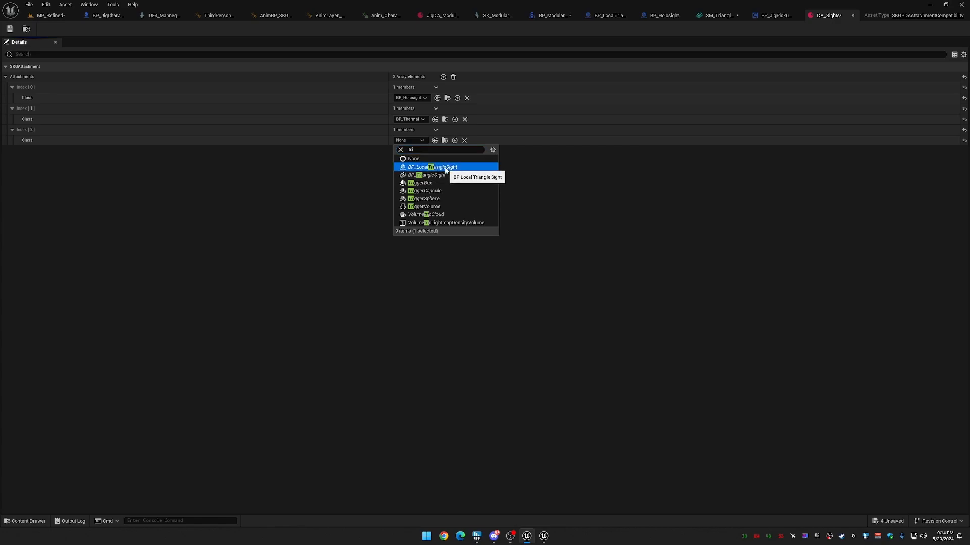
# Add a fourth Attachments entry to DA_Sights and search the class options for the rifle sight.
pyautogui.click(443, 77)
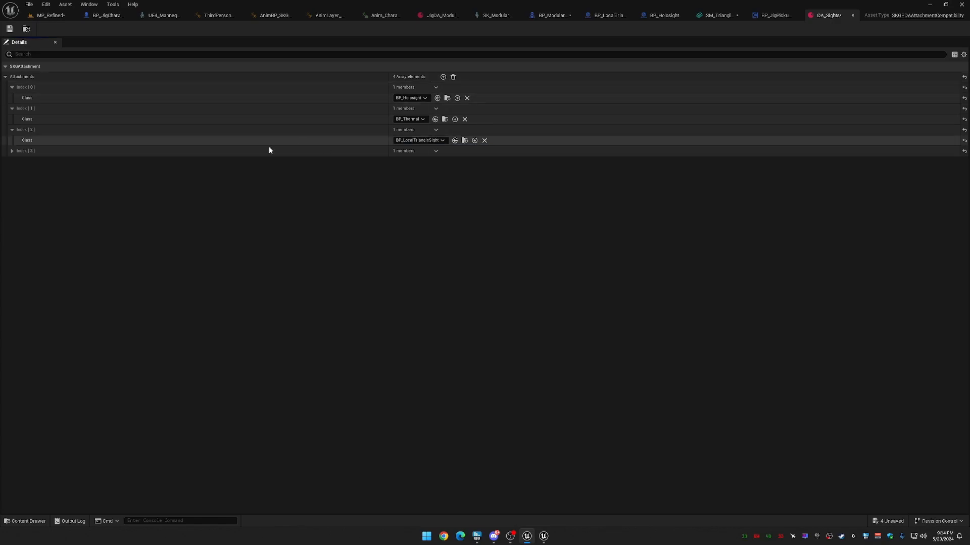
pyautogui.click(11, 151)
pyautogui.click(422, 162)
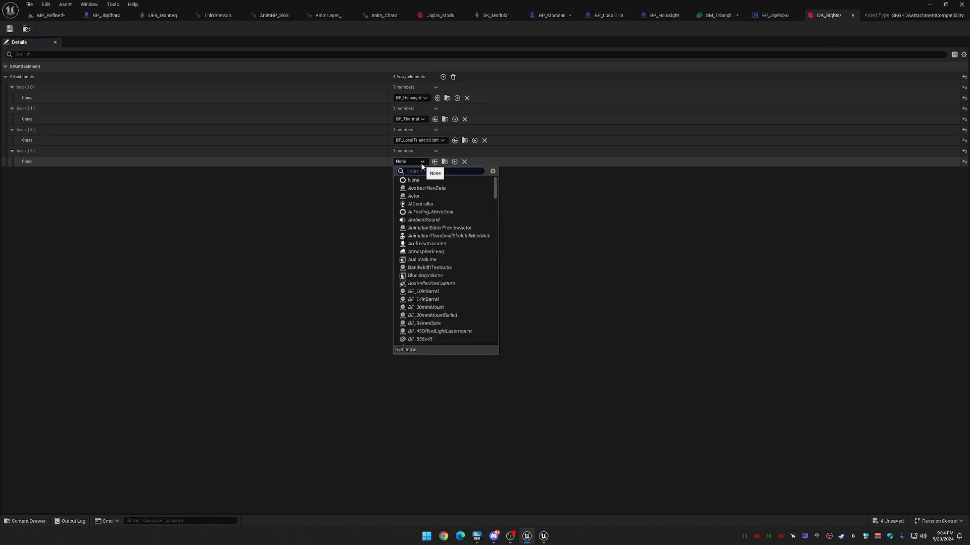
pyautogui.write('ri')
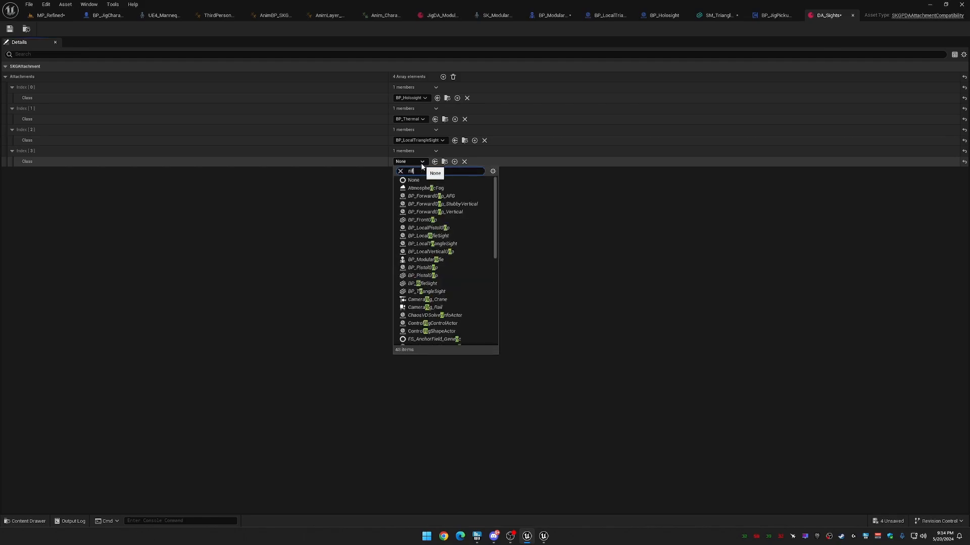
# Assign BP_LocalRifleSight as the class of the fourth attachment entry in DA_Sights, then save and close the asset.
pyautogui.write('fle')
pyautogui.click(428, 188)
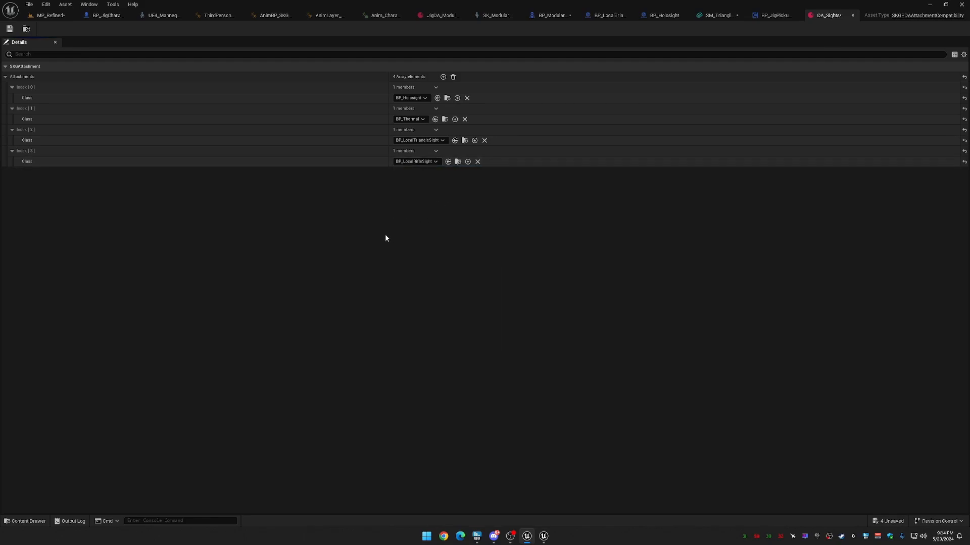
pyautogui.click(9, 29)
pyautogui.click(853, 15)
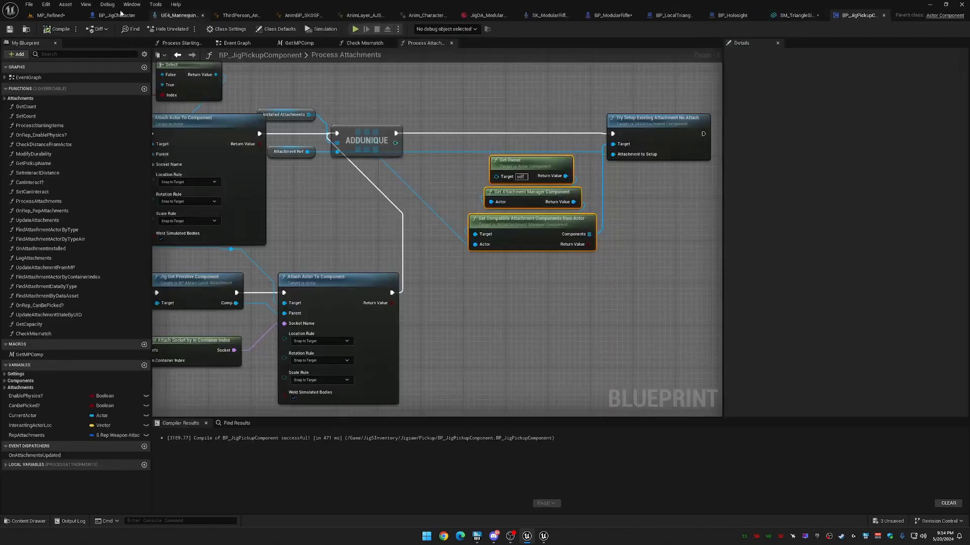
# Return to the MP_Refined level and save all modified content, including BP_ModularRifle and SM_TriangleSight.
pyautogui.click(50, 15)
pyautogui.click(79, 343)
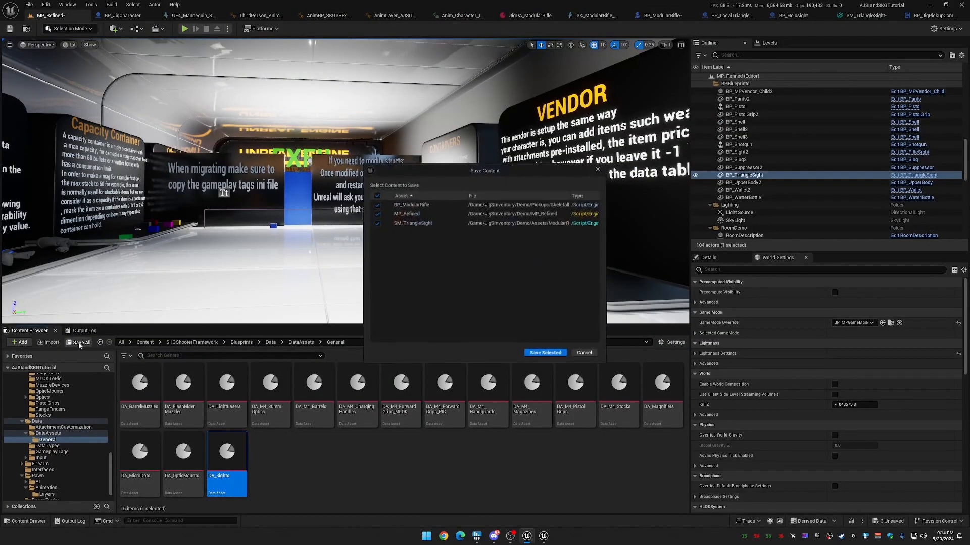
pyautogui.click(545, 352)
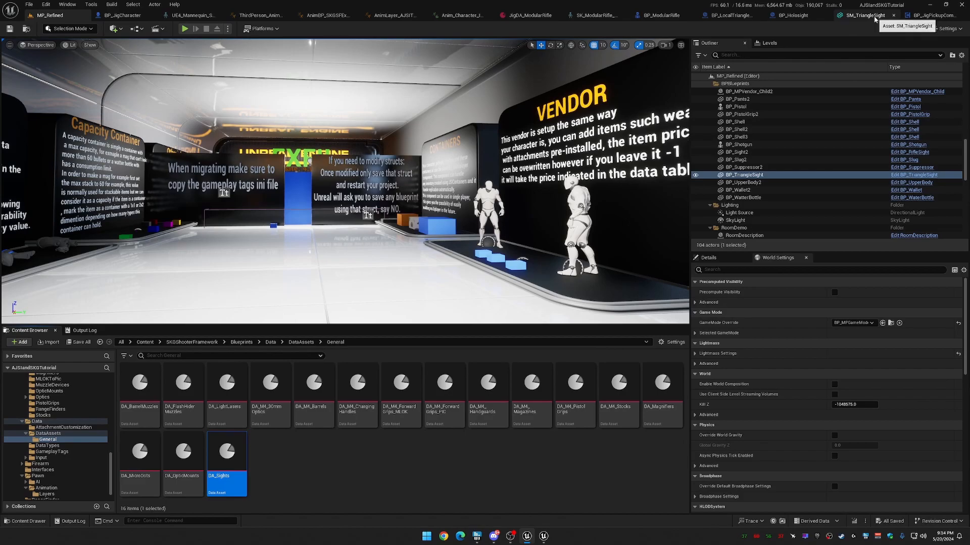
# Play the level, pick up the rifle and sights, and replace the rifle's mounted sight with the triangle sight in the inventory.
pyautogui.click(186, 30)
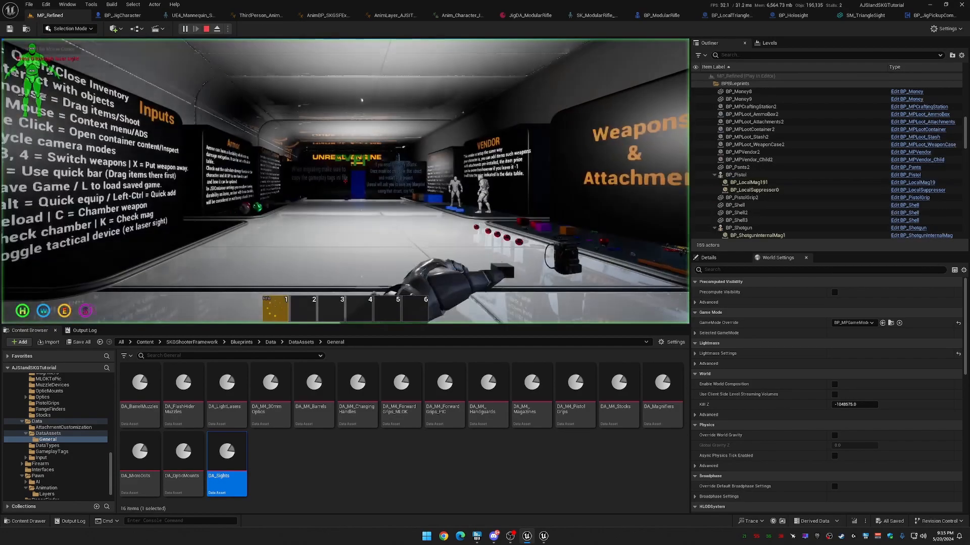
pyautogui.press('w')
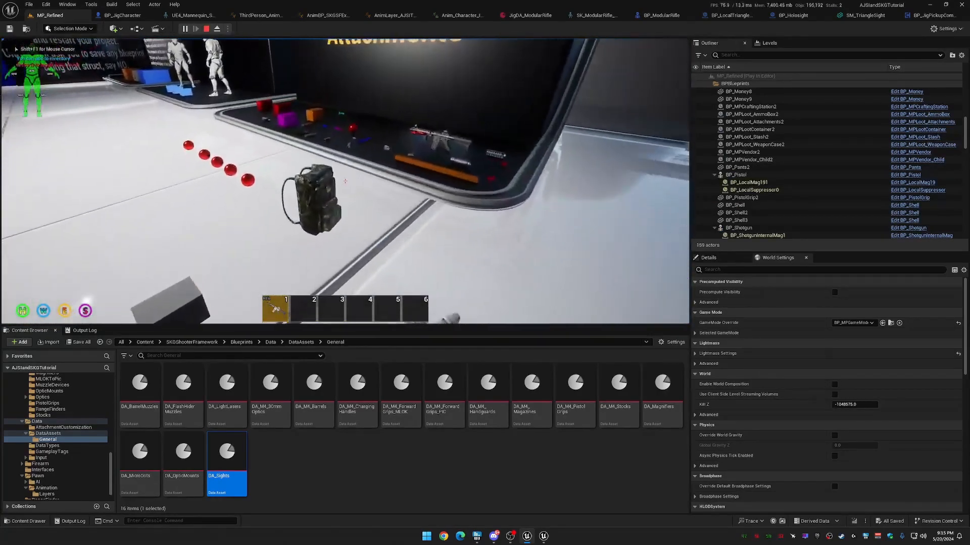
pyautogui.press('f')
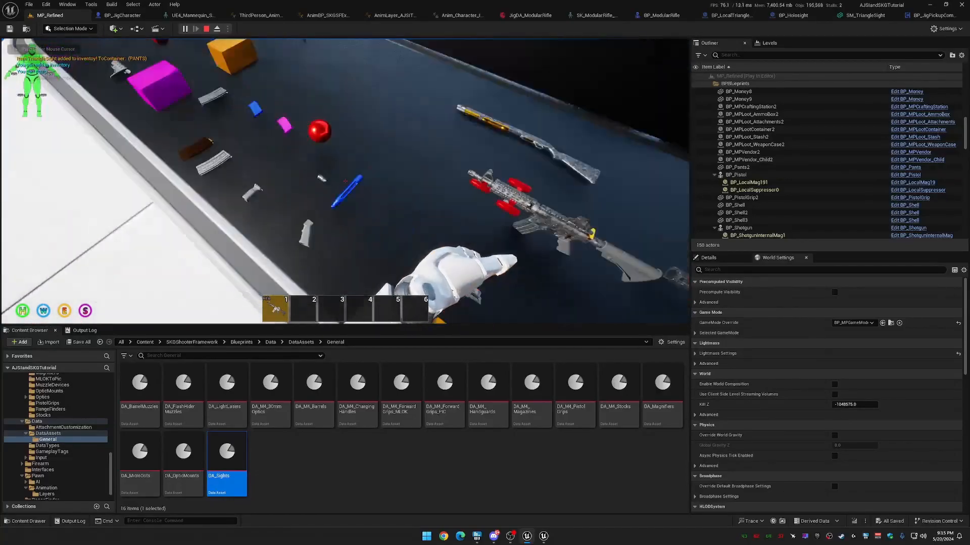
pyautogui.press('1')
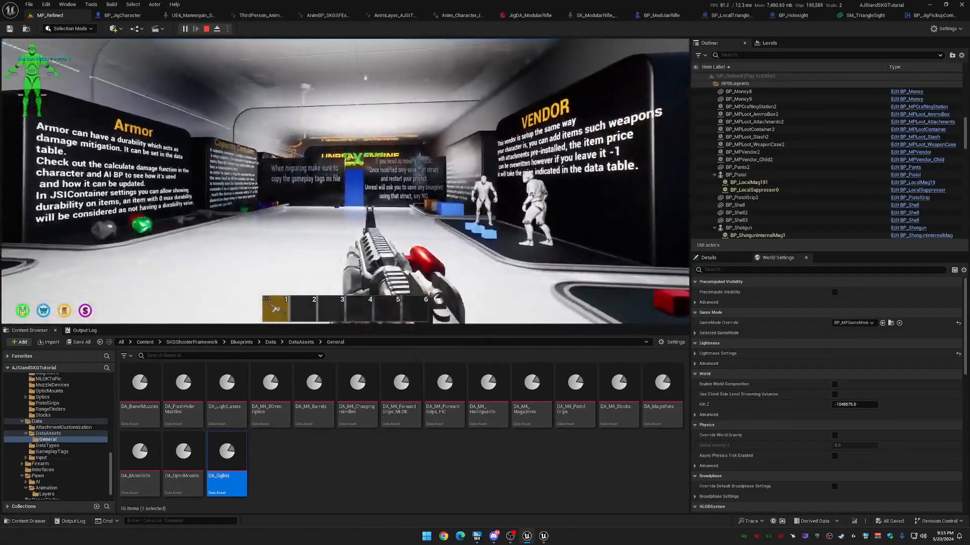
pyautogui.press('Tab')
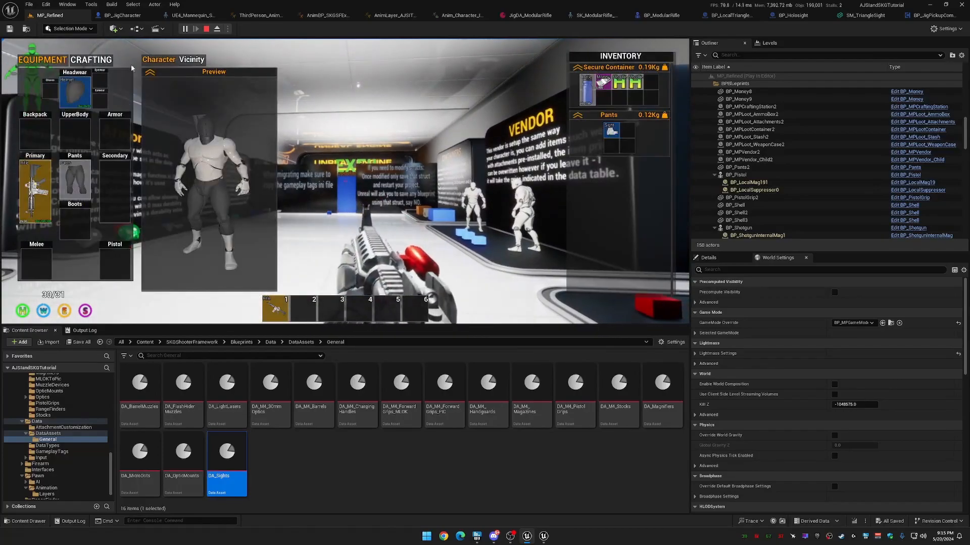
pyautogui.rightClick(37, 201)
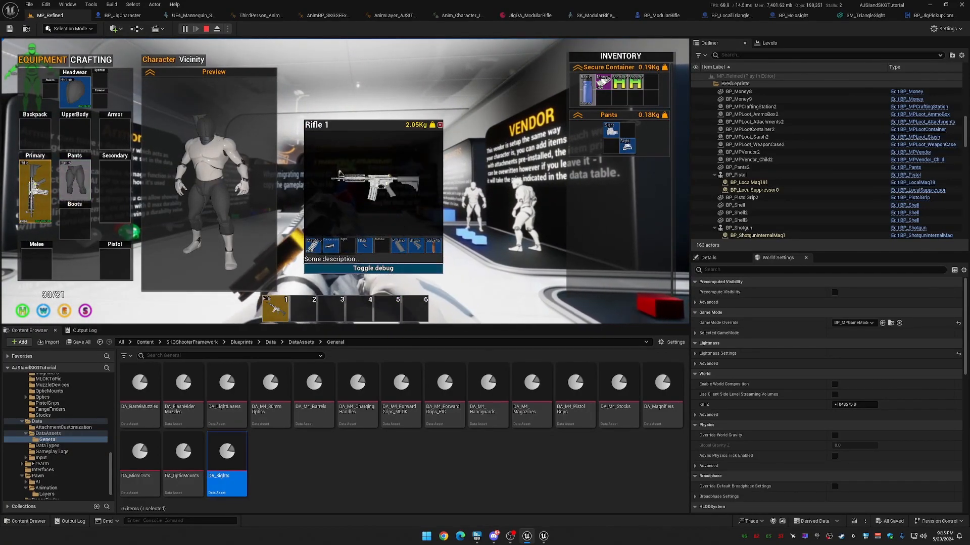
pyautogui.press('Tab')
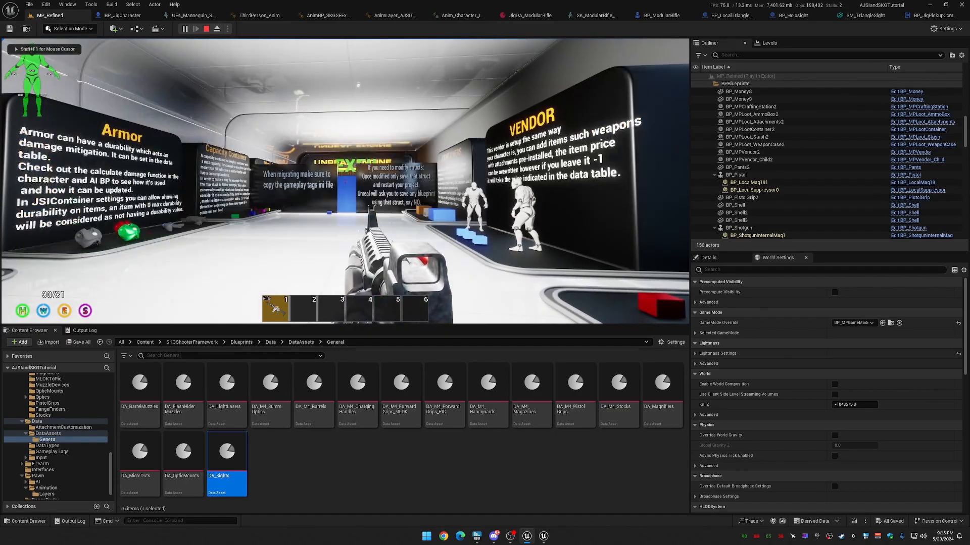
# Test handling the rifle with the triangle sight, examine the character's pose from a detached camera, and stop the play session.
pyautogui.press('1')
pyautogui.press('1')
pyautogui.press('1')
pyautogui.press('1')
pyautogui.press('1')
pyautogui.press('1')
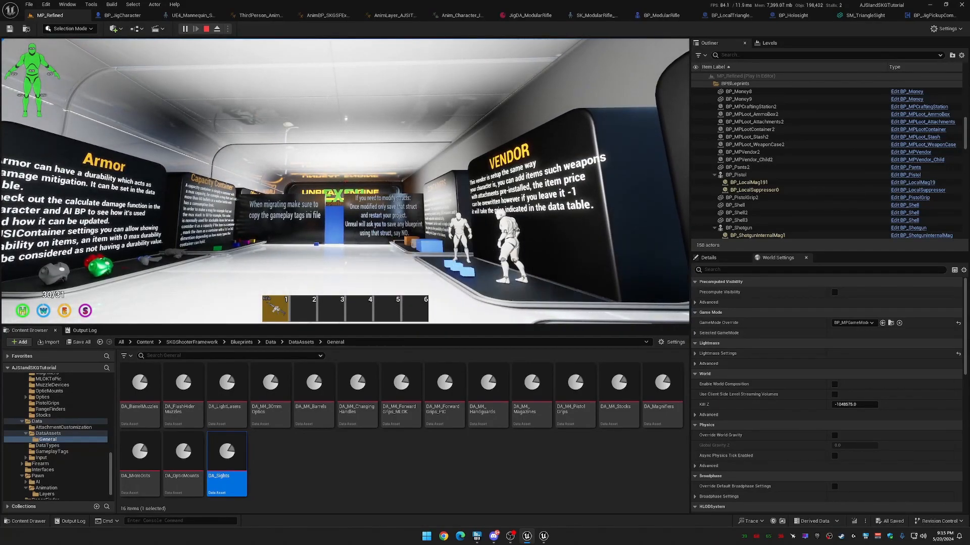
pyautogui.press('F8')
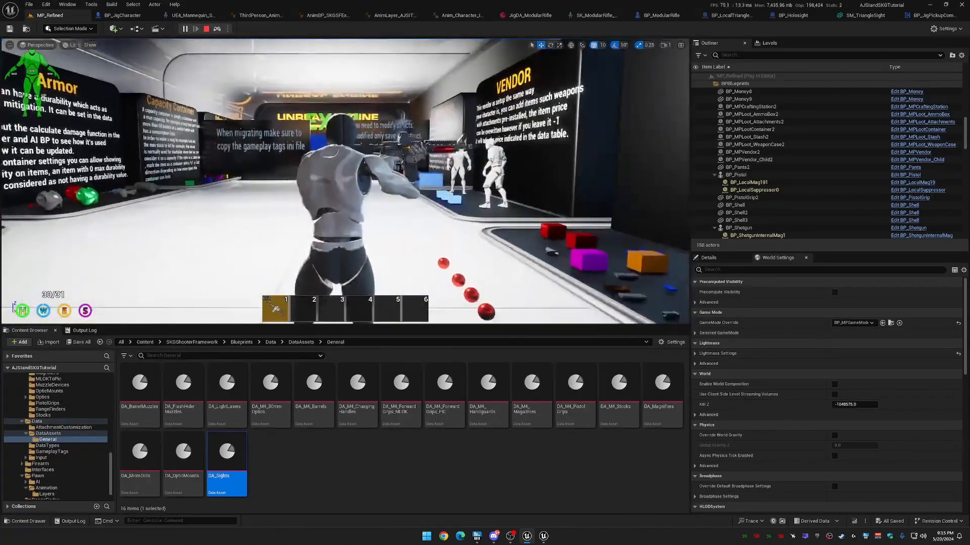
pyautogui.moveTo(345, 181); pyautogui.dragTo(485, 196, button='right')
pyautogui.moveTo(295, 149); pyautogui.dragTo(245, 192, button='right')
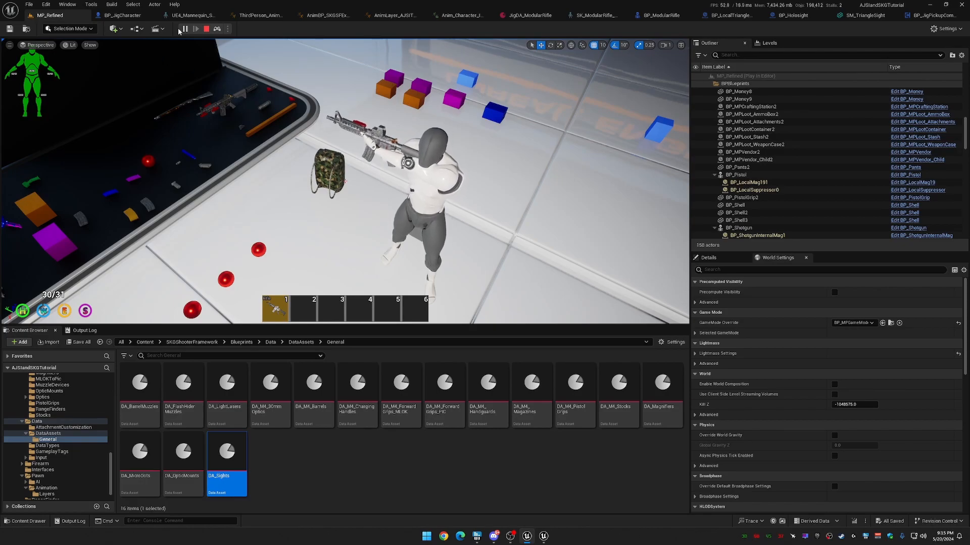
pyautogui.click(206, 29)
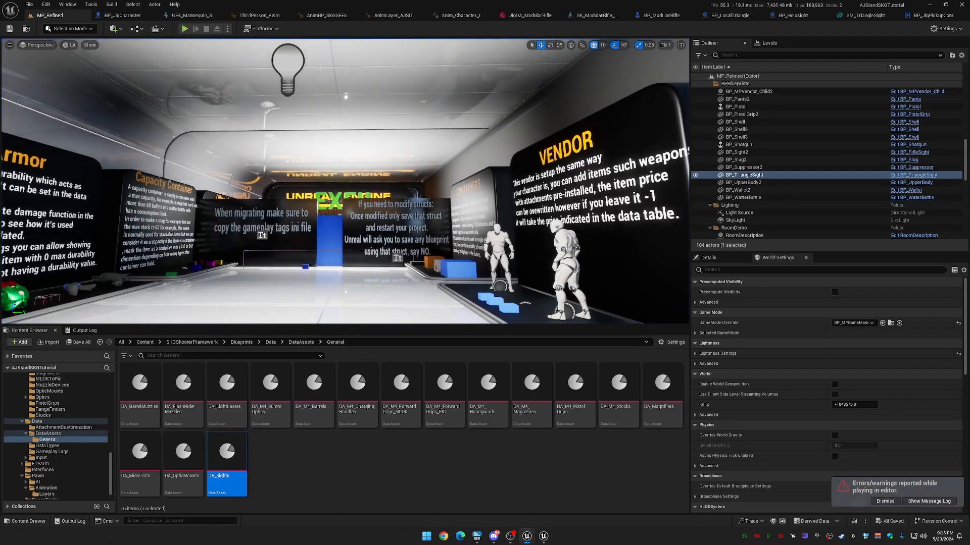
# Rotate the S_Aim socket of SM_TriangleSight to 270° about the vertical axis and save the mesh.
pyautogui.click(934, 17)
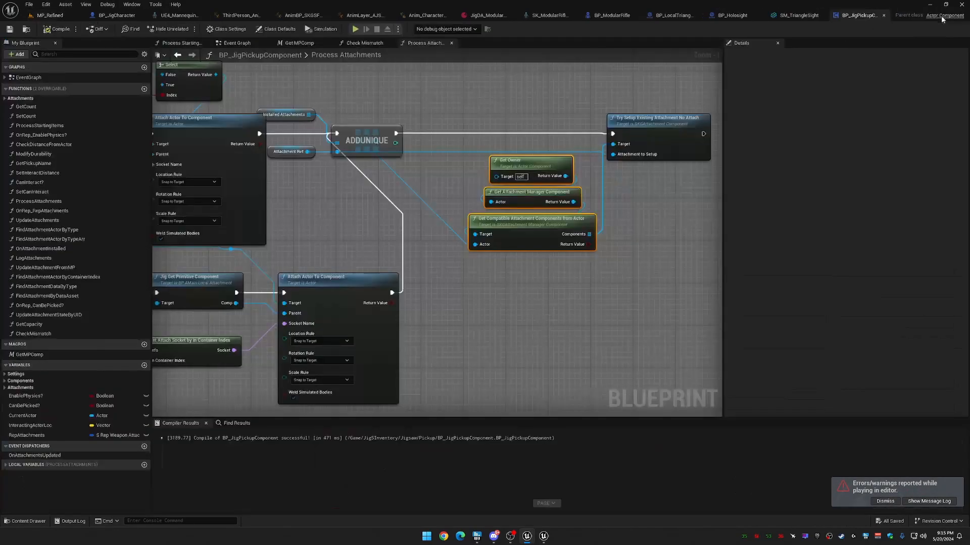
pyautogui.click(796, 16)
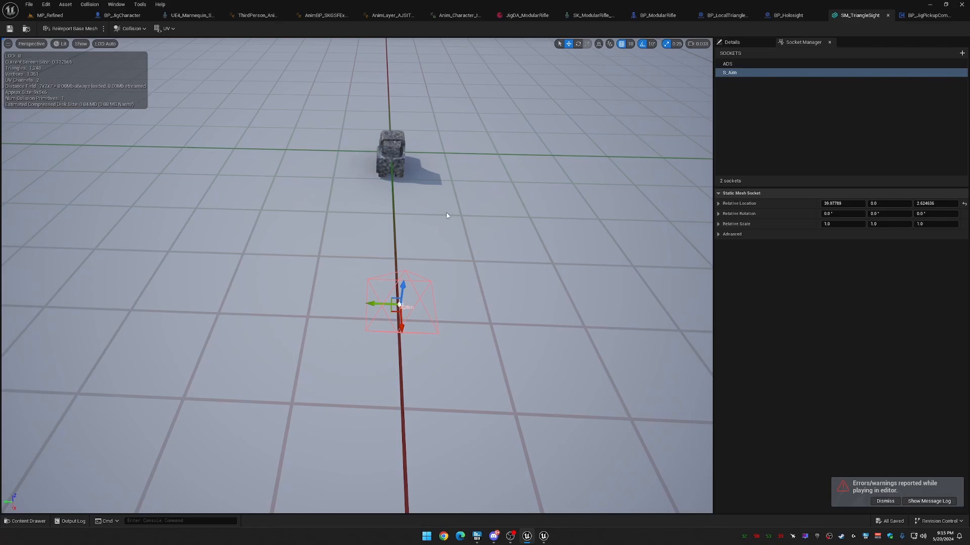
pyautogui.click(579, 45)
pyautogui.moveTo(369, 324); pyautogui.dragTo(376, 322, button='right')
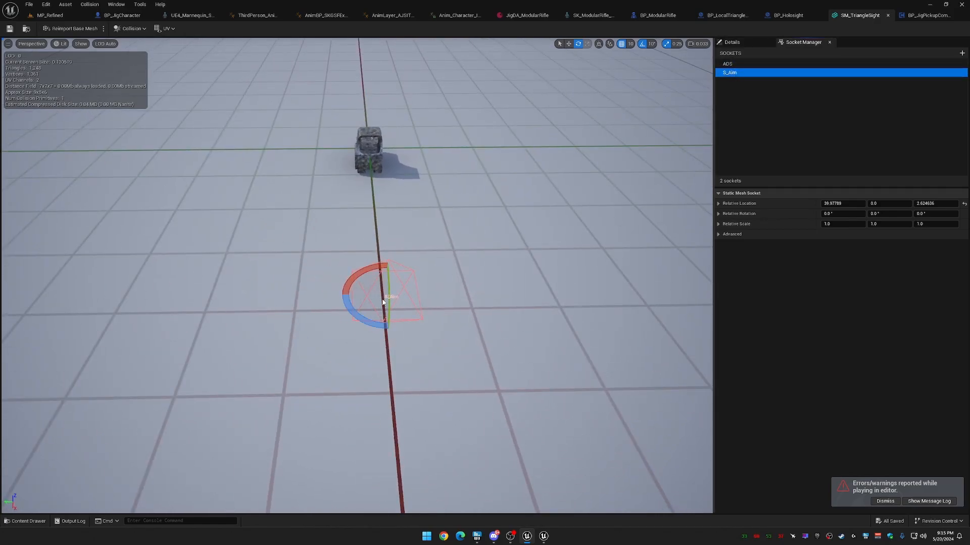
pyautogui.moveTo(371, 324); pyautogui.dragTo(429, 294)
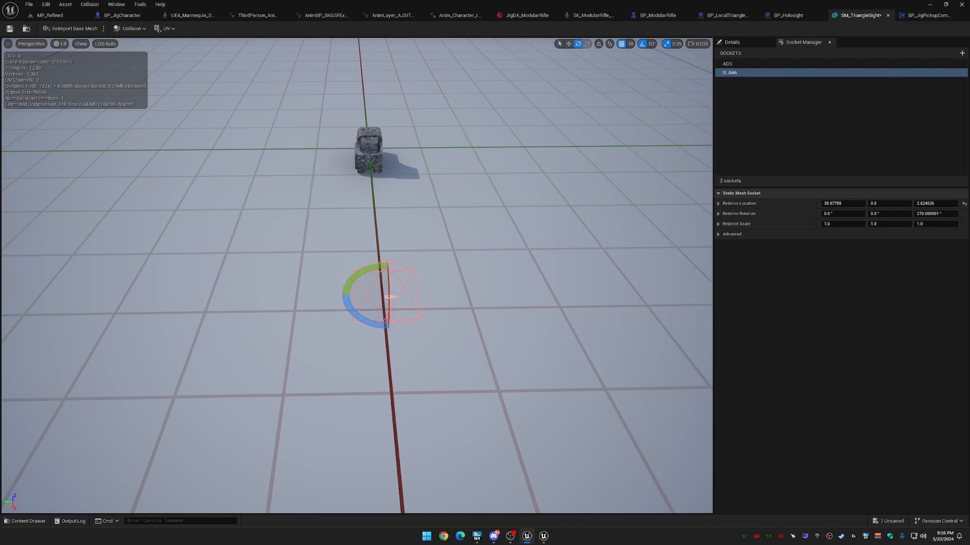
pyautogui.click(11, 31)
# Move the S_Aim socket closer to the sight mesh, to a relative X location of about 9.98, and save the mesh.
pyautogui.moveTo(313, 243); pyautogui.dragTo(495, 252, button='right')
pyautogui.press('a')
pyautogui.moveTo(310, 195); pyautogui.dragTo(310, 196, button='right')
pyautogui.press('w')
pyautogui.moveTo(529, 241); pyautogui.dragTo(374, 275)
pyautogui.click(11, 30)
# Play the MP_Refined level again and collect the rifle and the triangle sight from the weapons display.
pyautogui.click(67, 16)
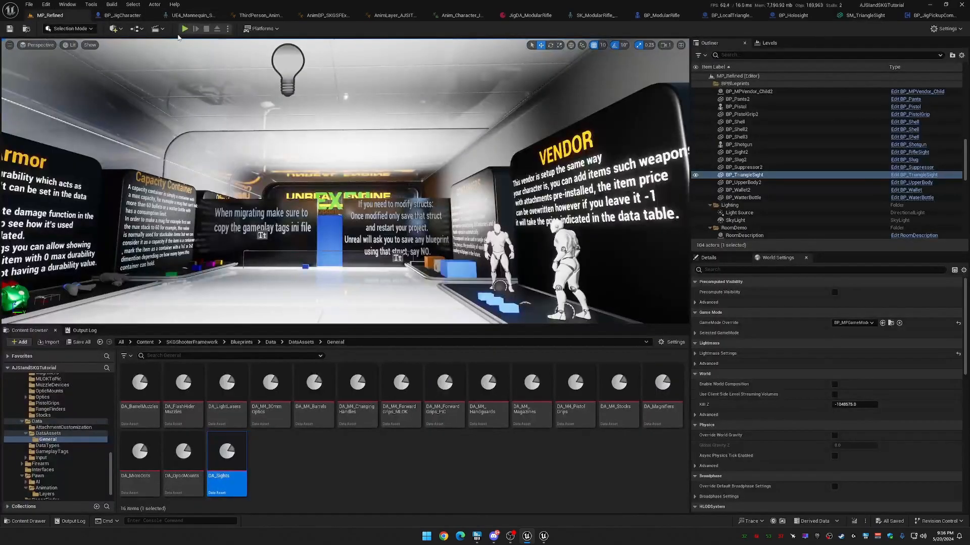
pyautogui.click(195, 25)
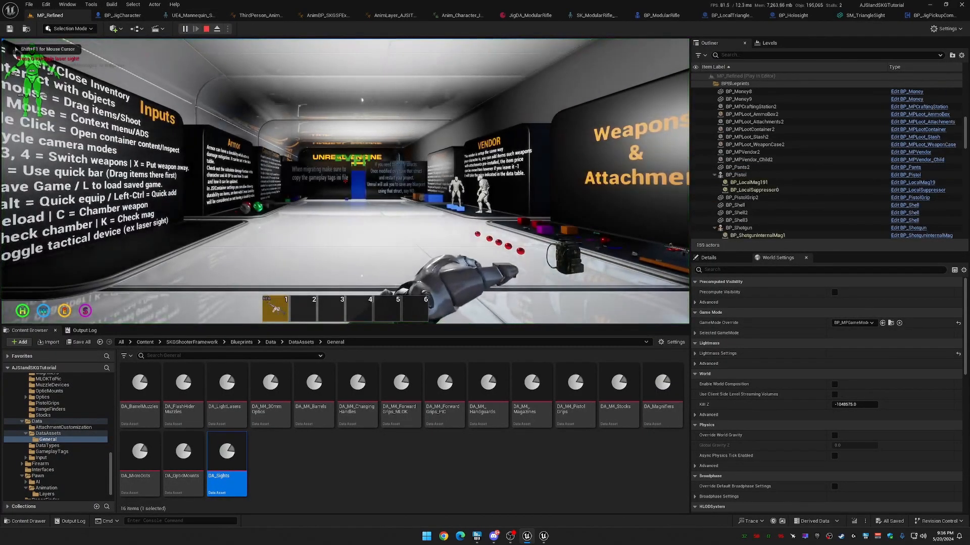
pyautogui.press('w')
pyautogui.press('1')
pyautogui.press('w')
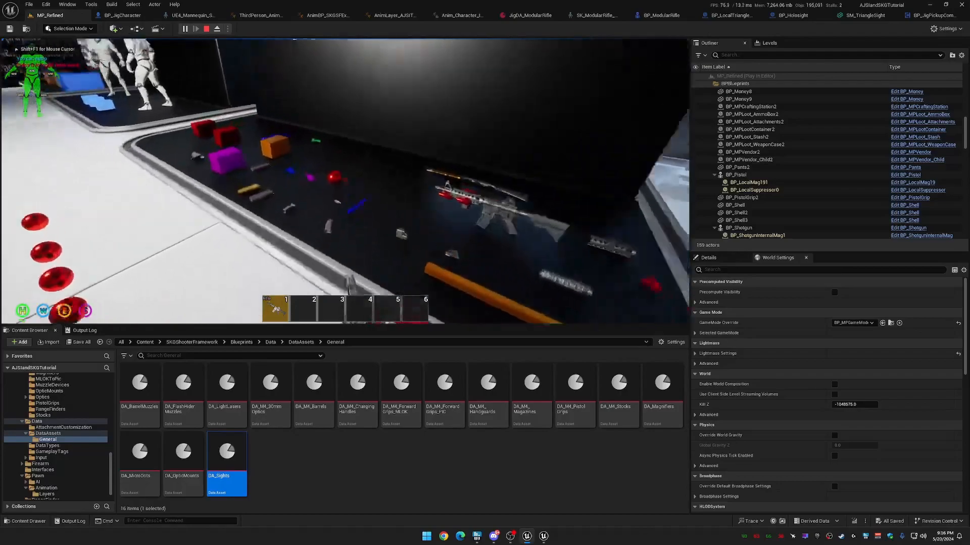
pyautogui.press('w')
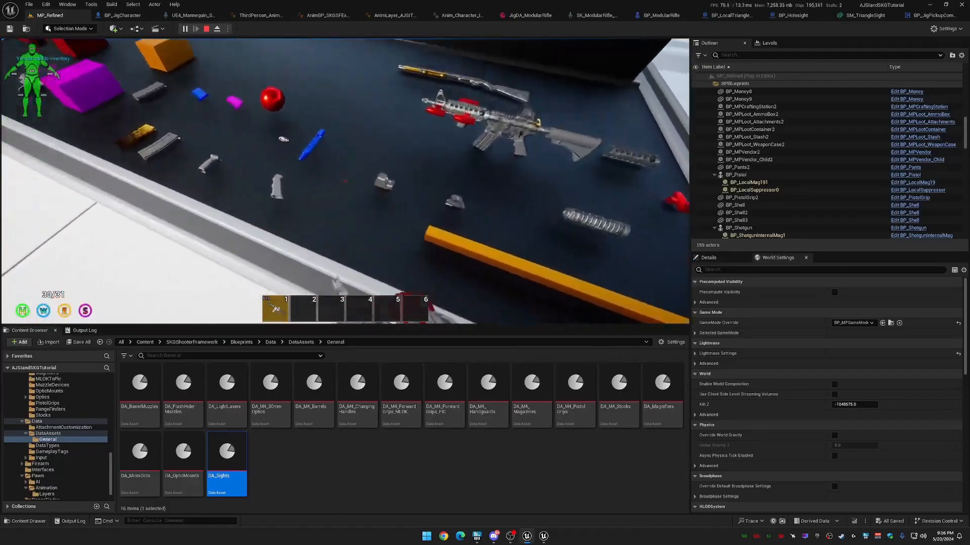
pyautogui.press('f')
# Swap the rifle's mounted sight for the triangle sight, test aiming through it, and stop the play session.
pyautogui.press('Tab')
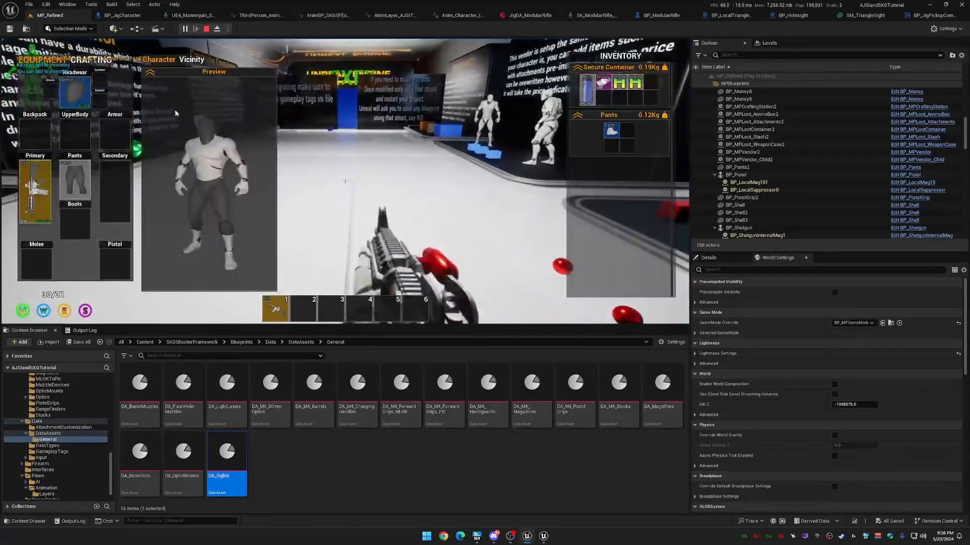
pyautogui.rightClick(34, 191)
pyautogui.click(46, 198)
pyautogui.moveTo(340, 255); pyautogui.dragTo(613, 142)
pyautogui.press('Tab')
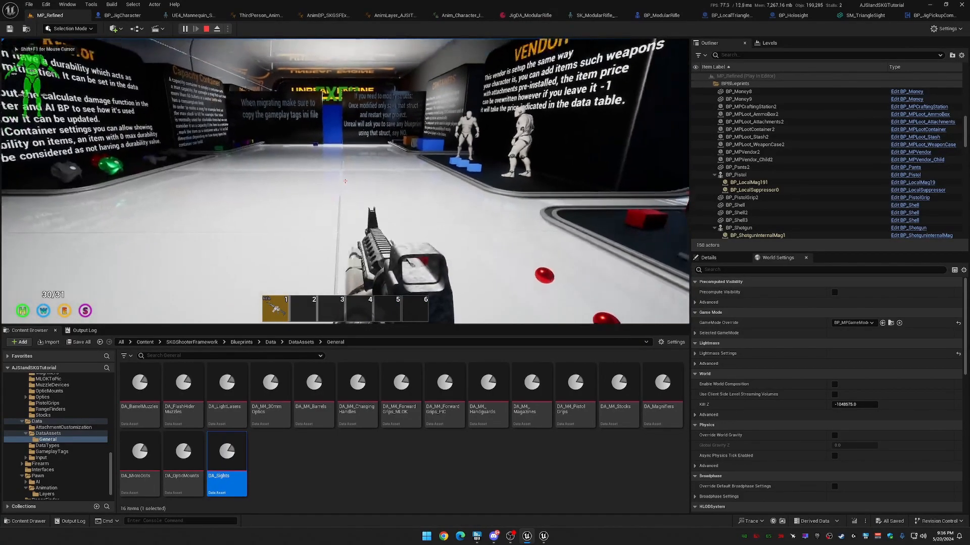
pyautogui.rightClick(345, 181)
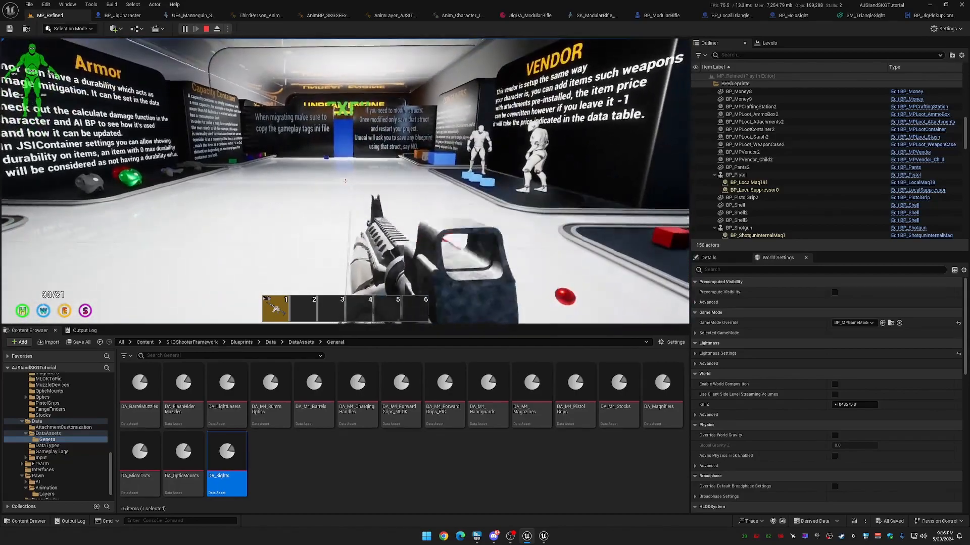
pyautogui.press('Escape')
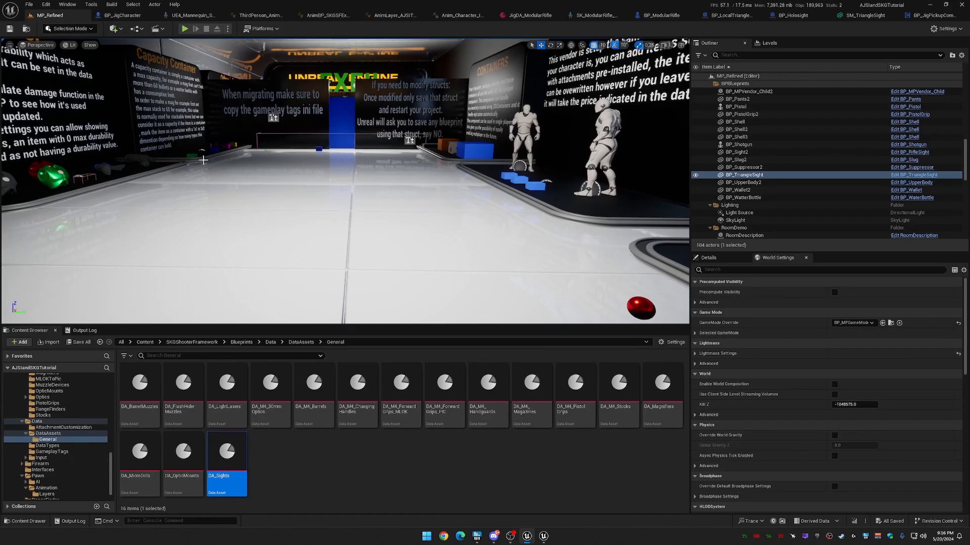
# Move the S_Aim socket of SM_TriangleSight farther from the mesh, to a relative X location of about 20, and save.
pyautogui.moveTo(398, 219); pyautogui.dragTo(434, 238, button='right')
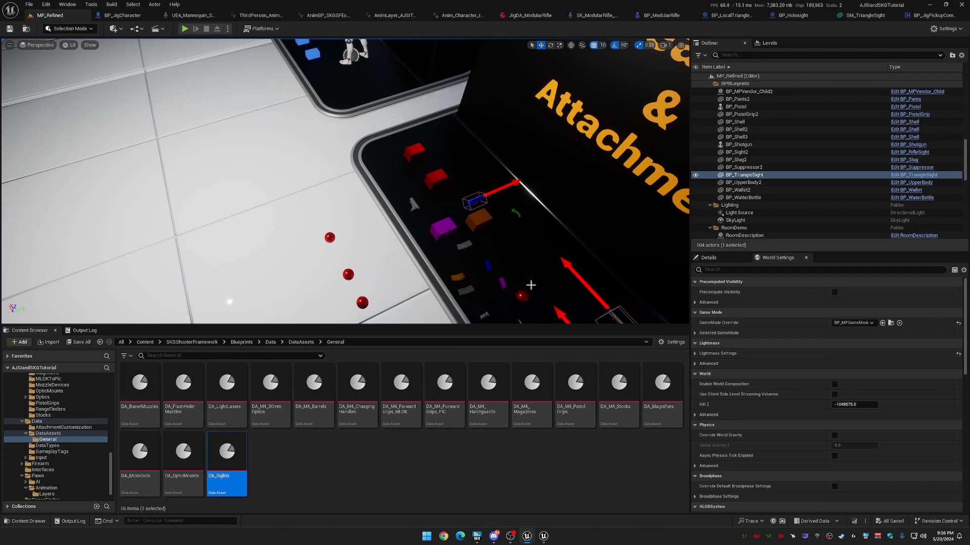
pyautogui.moveTo(426, 261); pyautogui.dragTo(364, 169, button='right')
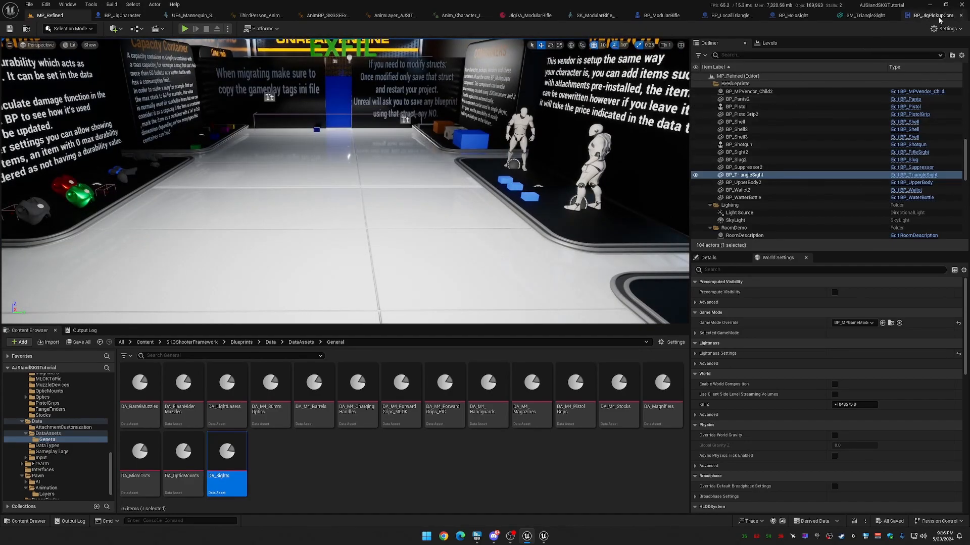
pyautogui.click(863, 15)
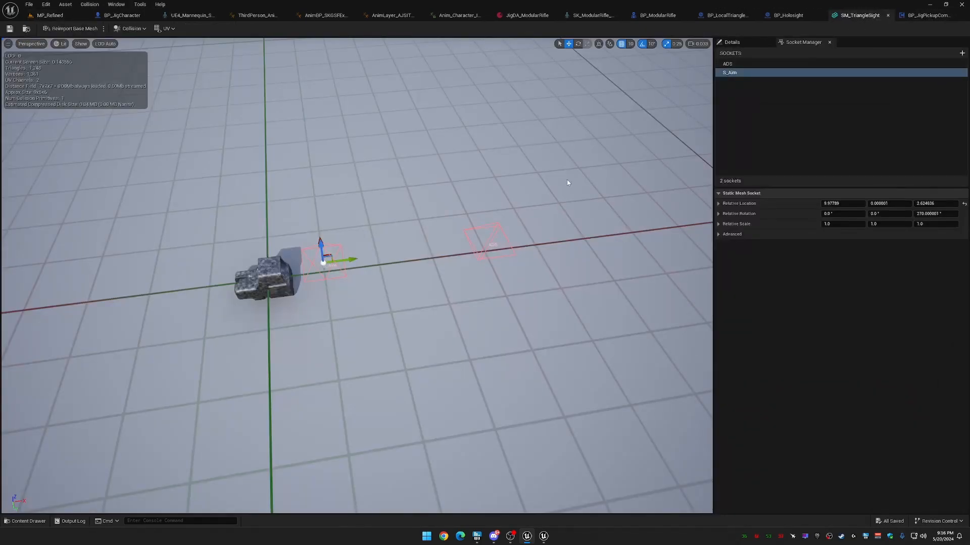
pyautogui.moveTo(350, 259); pyautogui.dragTo(394, 257)
pyautogui.click(8, 32)
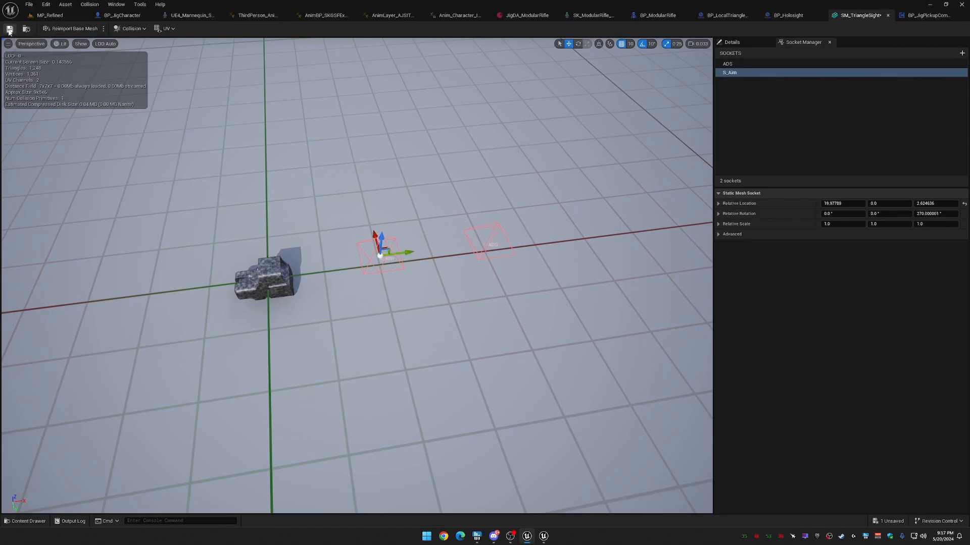
# Play the MP_Refined level, collect the rifle and triangle sight, and mount the triangle sight on the rifle to check the adjusted socket.
pyautogui.click(69, 16)
pyautogui.click(184, 29)
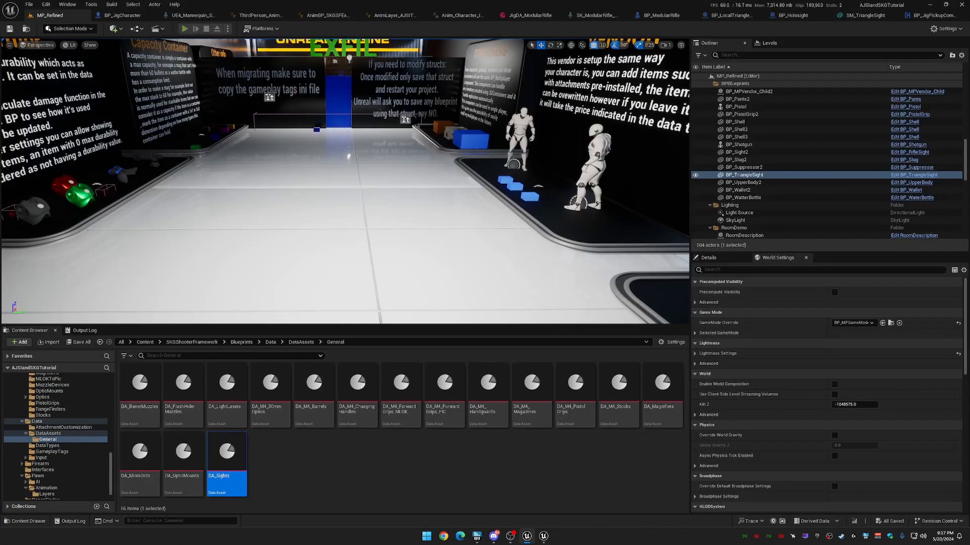
pyautogui.press('w')
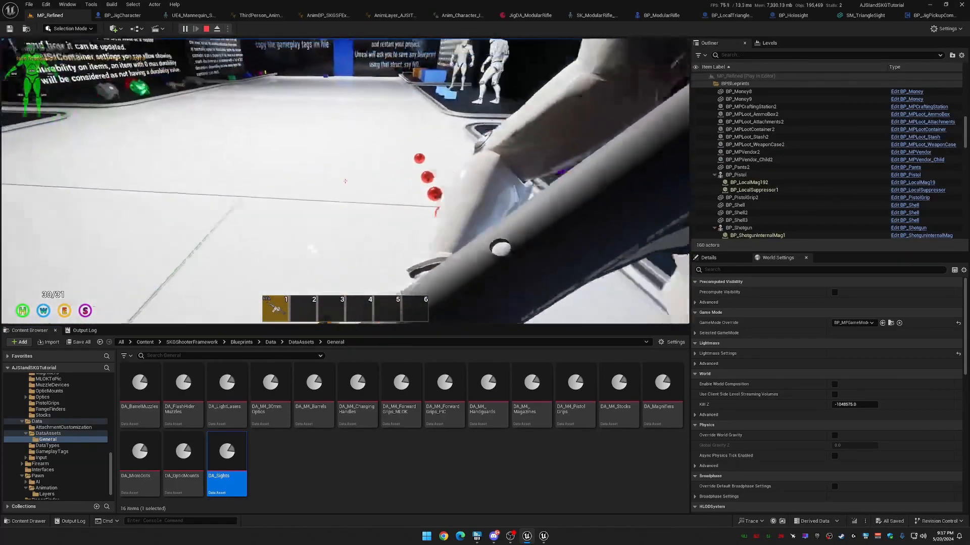
pyautogui.press('w')
pyautogui.press('Tab')
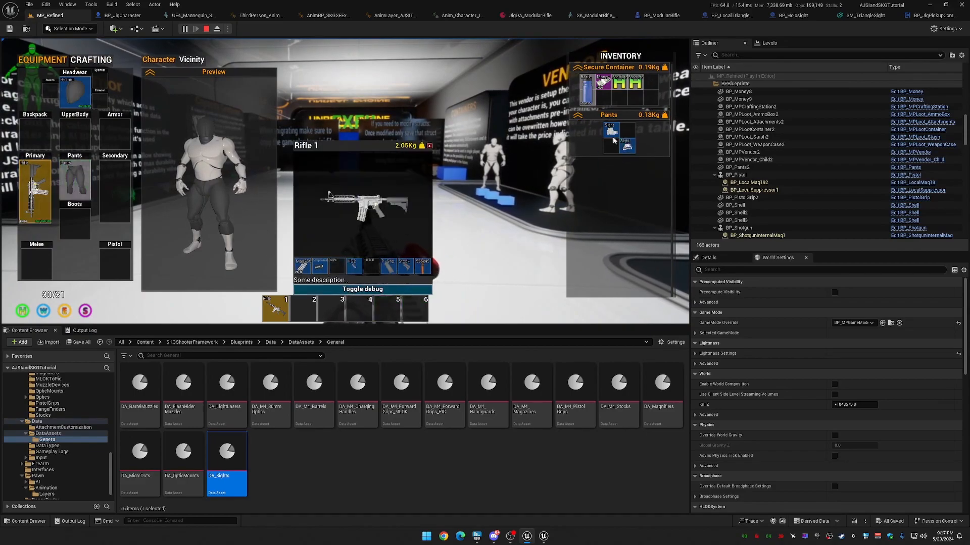
pyautogui.press('Tab')
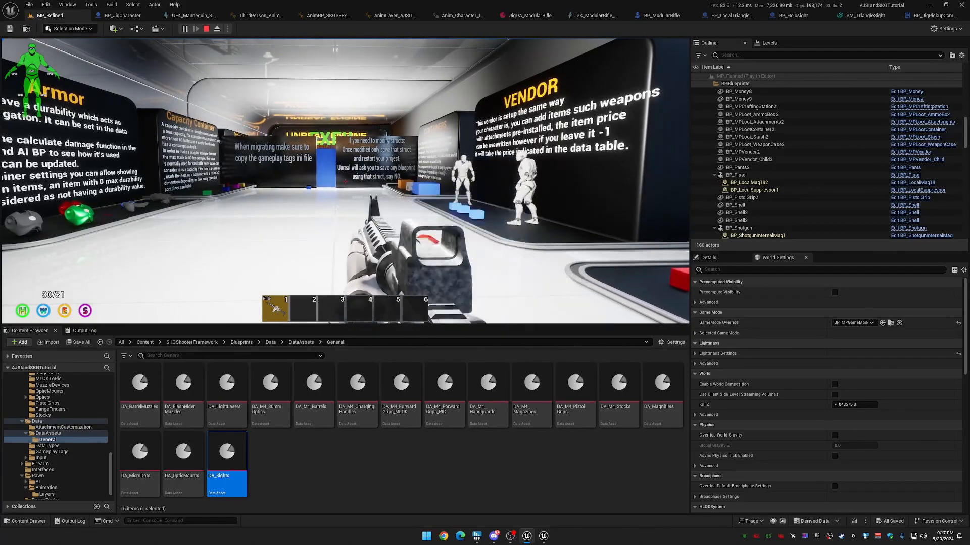
# Stop the play session and compare the mesh orientation of BP_Holosight and BP_LocalTriangleSight in their viewports.
pyautogui.press('Escape')
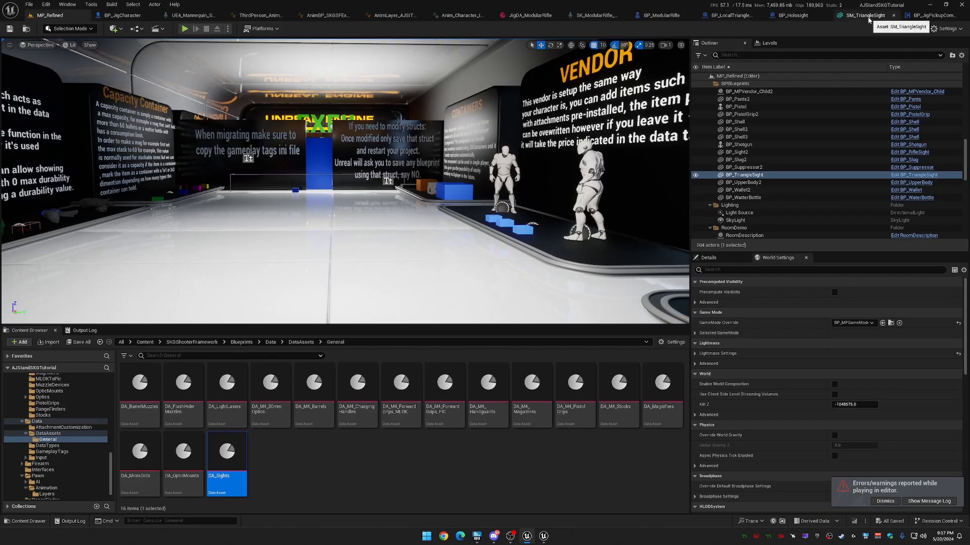
pyautogui.click(811, 15)
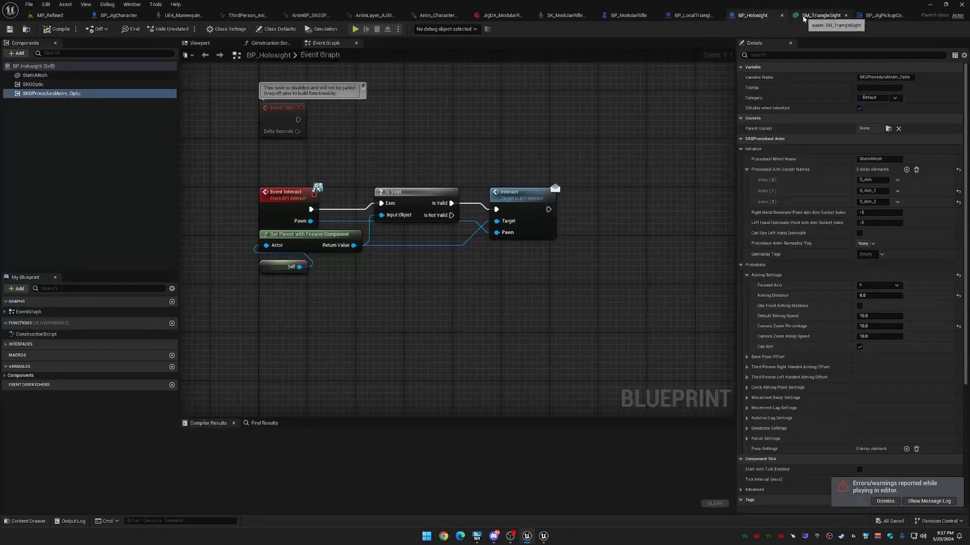
pyautogui.click(199, 43)
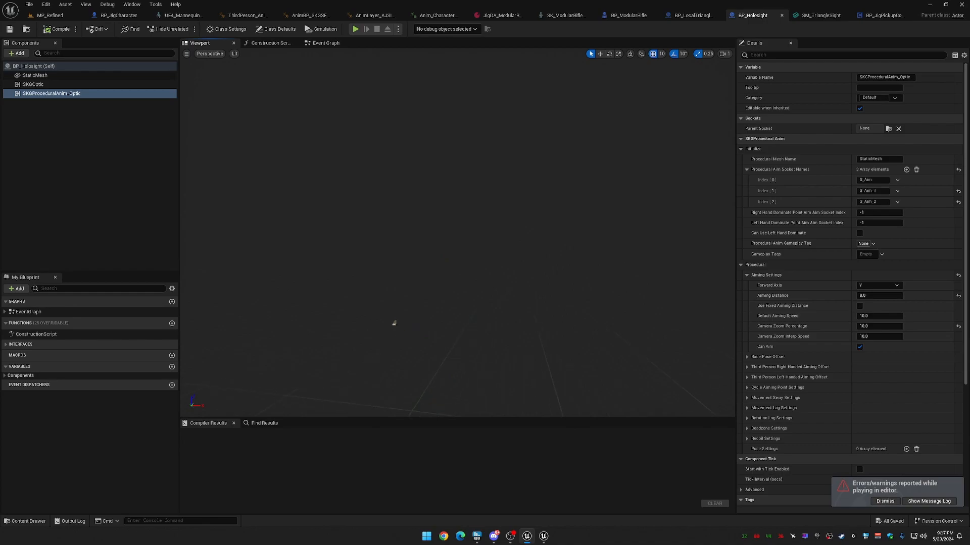
pyautogui.moveTo(457, 232); pyautogui.dragTo(403, 231, button='right')
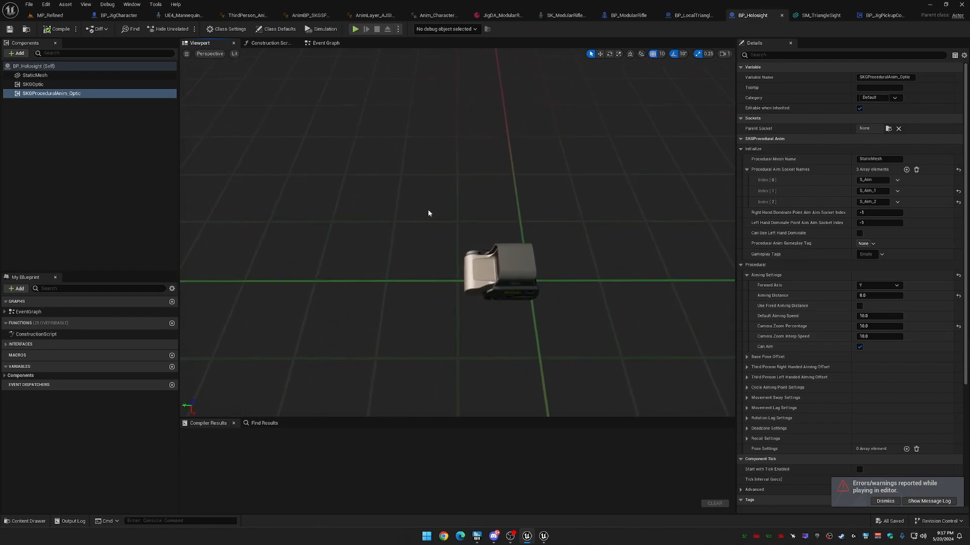
pyautogui.click(781, 17)
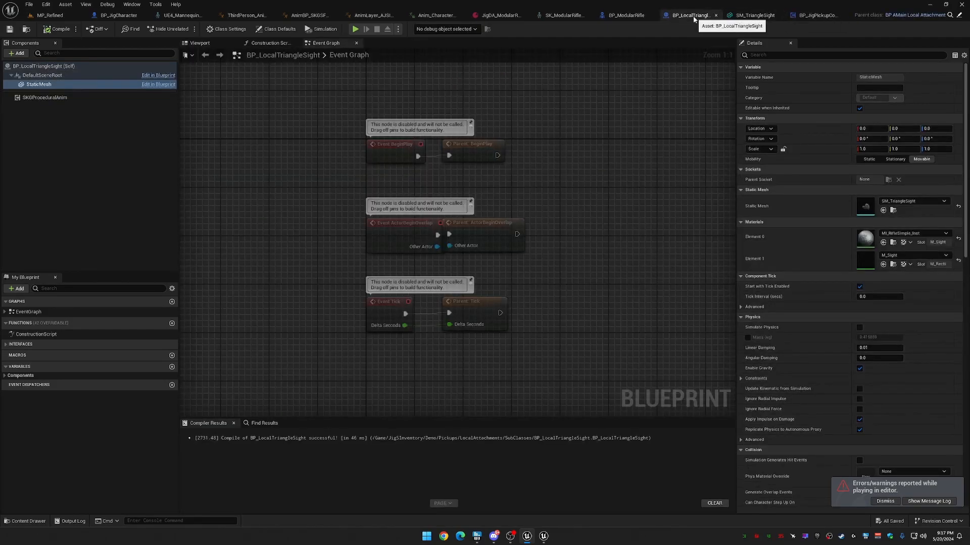
pyautogui.click(200, 43)
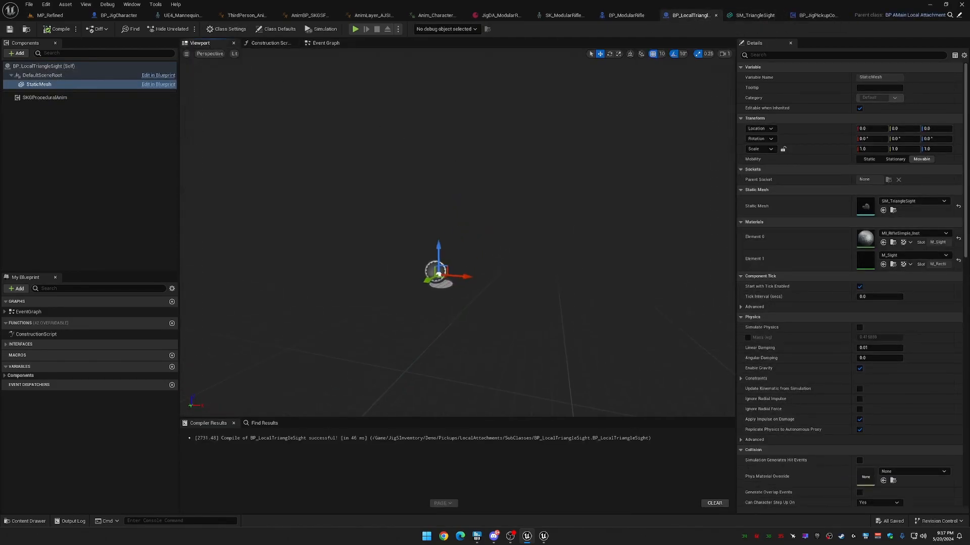
pyautogui.moveTo(457, 232); pyautogui.dragTo(488, 295, button='right')
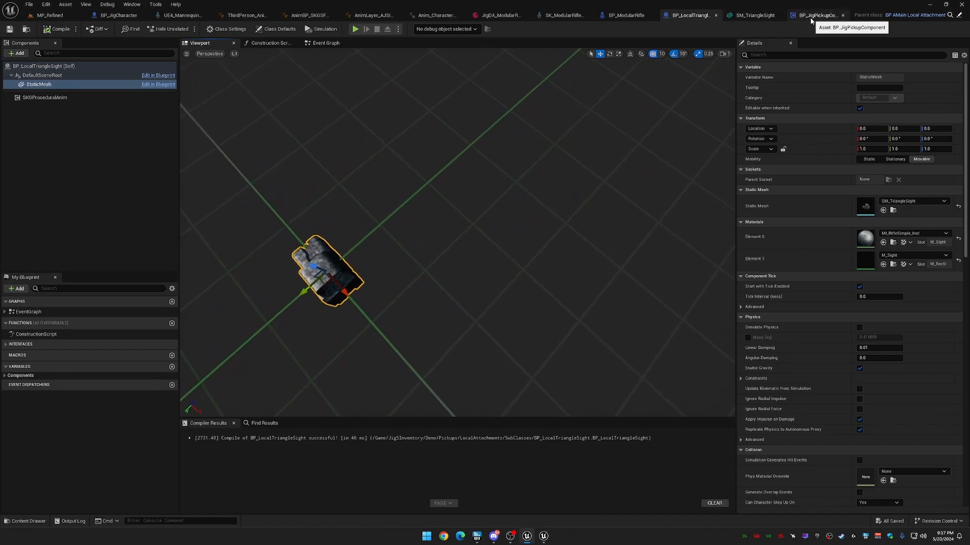
# Check the S_Aim socket of SM_TriangleSight, set the SKGProceduralAnim Forward Axis in BP_LocalTriangleSight to X, and compile.
pyautogui.click(755, 16)
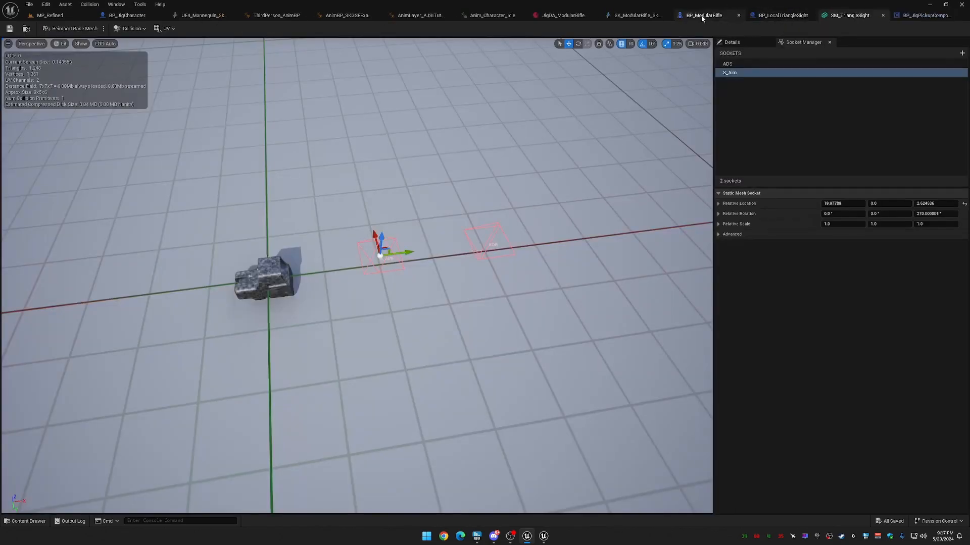
pyautogui.click(785, 16)
pyautogui.click(82, 97)
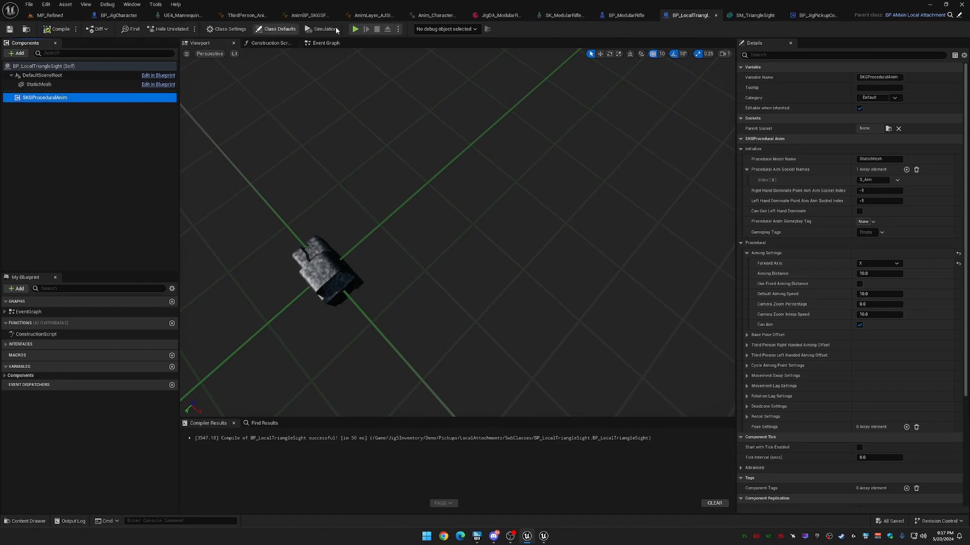
# Play the level from BP_LocalTriangleSight, equip the rifle, and pick up the triangle sight from the weapons display.
pyautogui.click(357, 29)
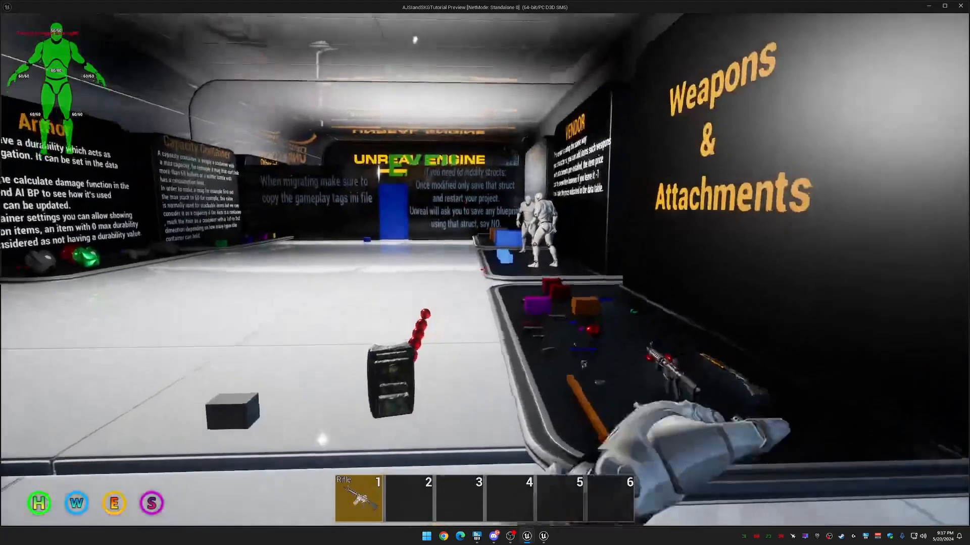
pyautogui.press('w')
pyautogui.press('1')
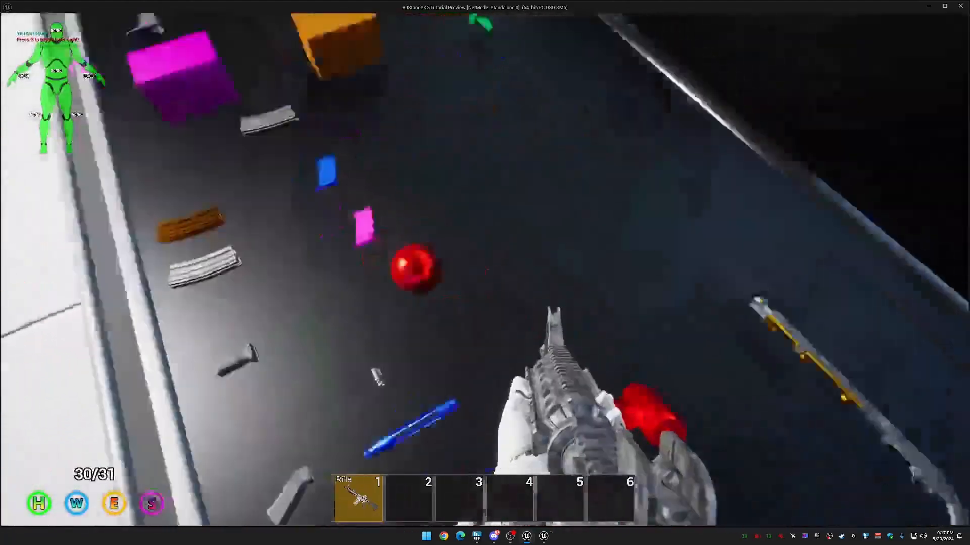
pyautogui.press('w')
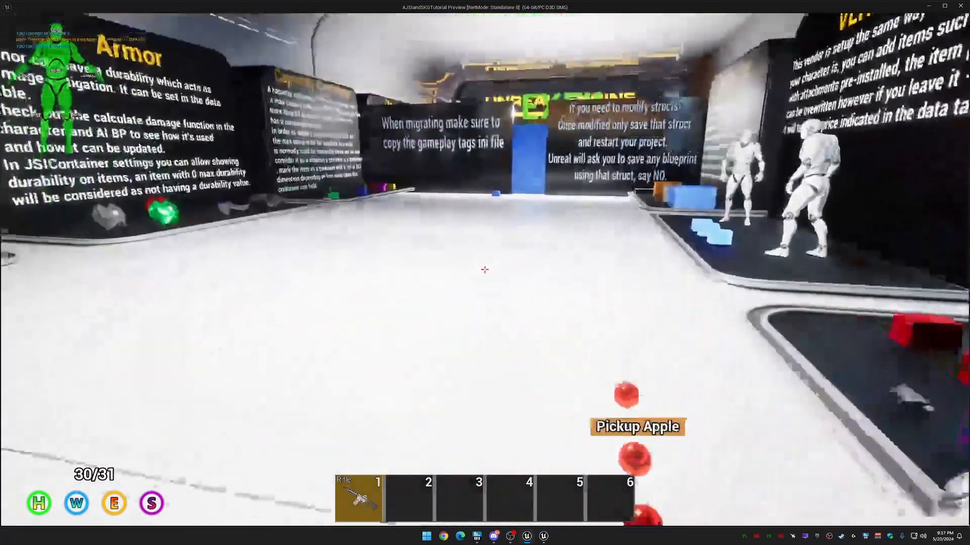
# Replace the rifle's mounted sight with the triangle sight, check the Forward Axis change in game, and stop the play session.
pyautogui.press('Tab')
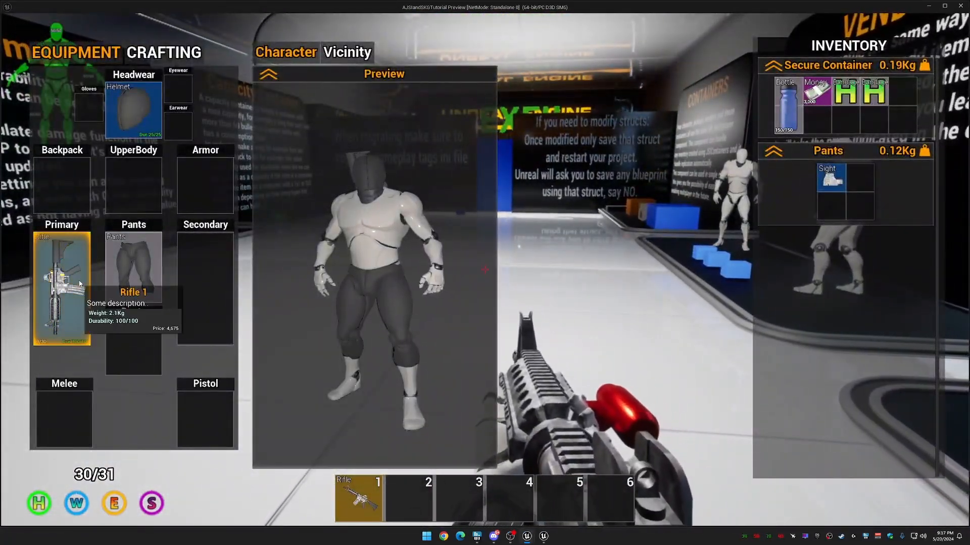
pyautogui.doubleClick(78, 280)
pyautogui.moveTo(462, 398); pyautogui.dragTo(57, 319)
pyautogui.press('Tab')
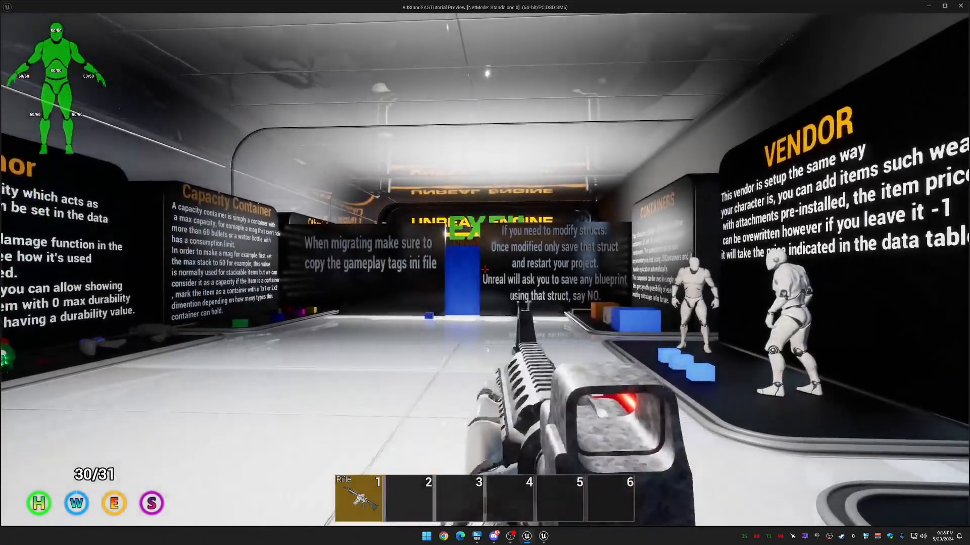
pyautogui.press('Escape')
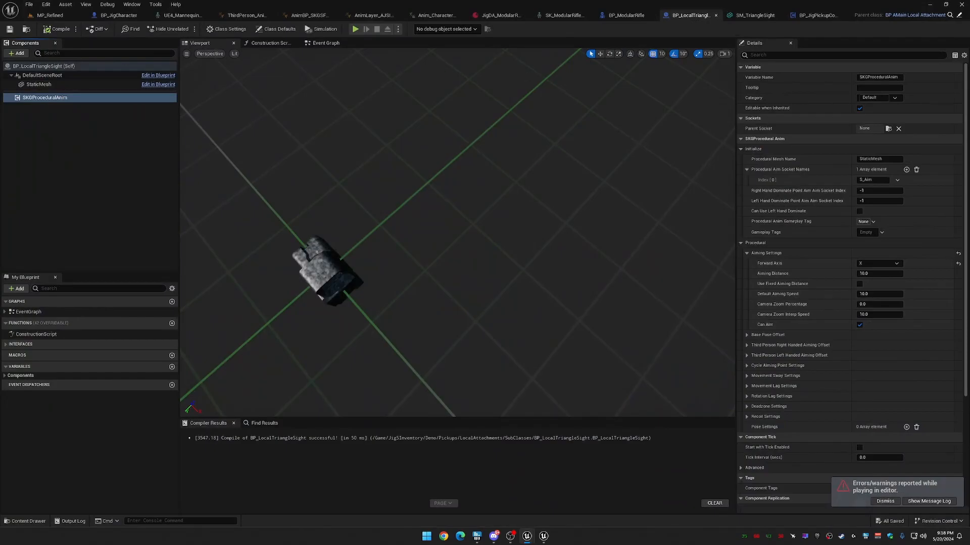
# Move the S_Aim socket of SM_TriangleSight farther from the mesh, to a relative X location of about 40, and save.
pyautogui.moveTo(457, 232); pyautogui.dragTo(384, 263, button='right')
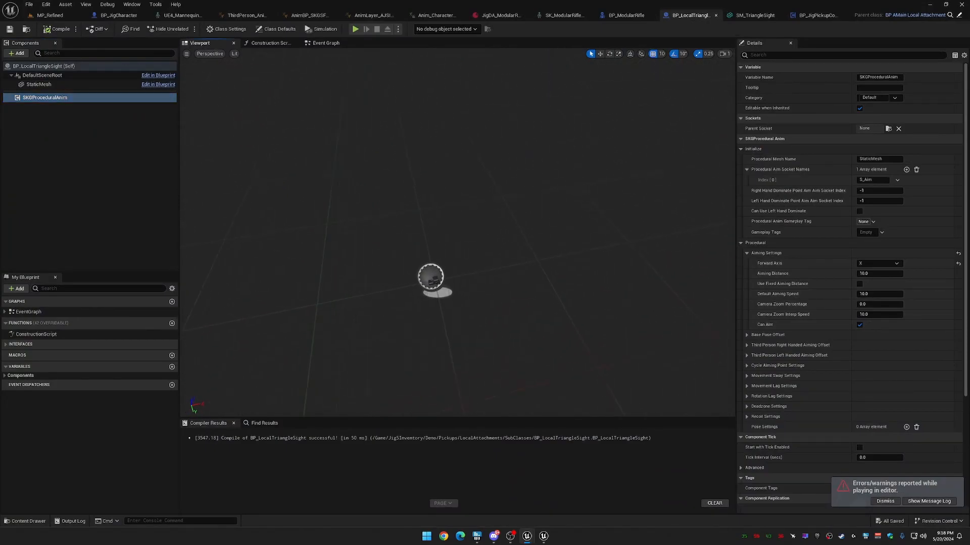
pyautogui.click(755, 17)
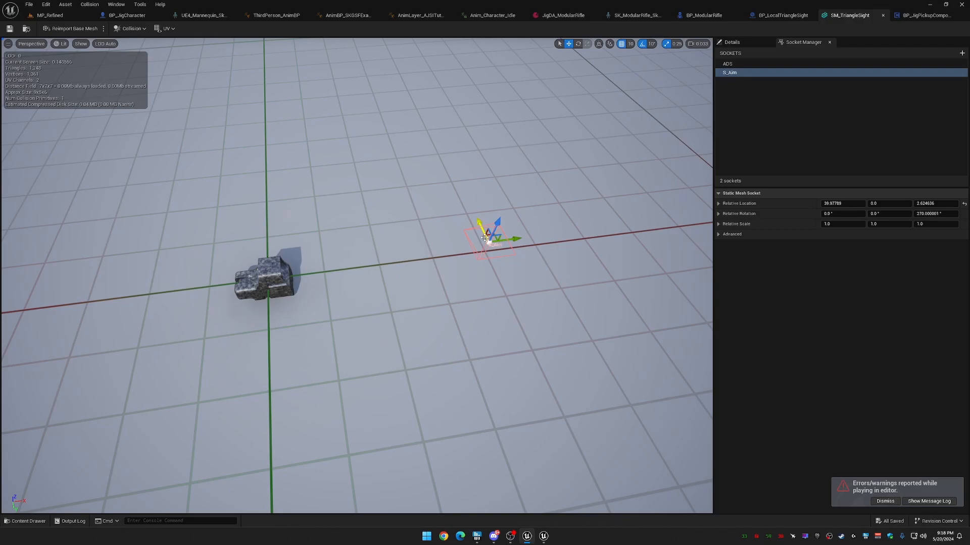
pyautogui.click(793, 17)
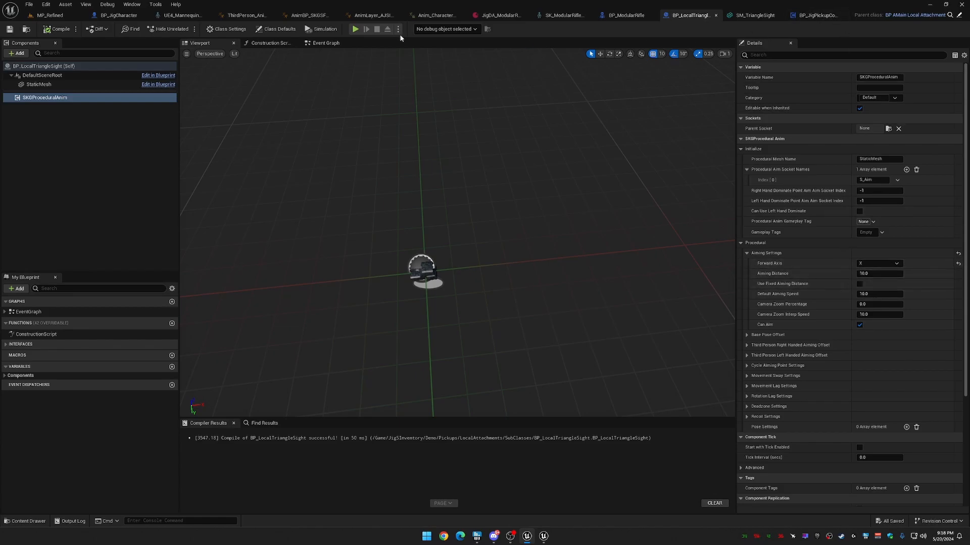
# Play the MP_Refined level, equip the rifle, and pick up the triangle sight from the weapons display.
pyautogui.click(43, 16)
pyautogui.click(185, 29)
pyautogui.press('w')
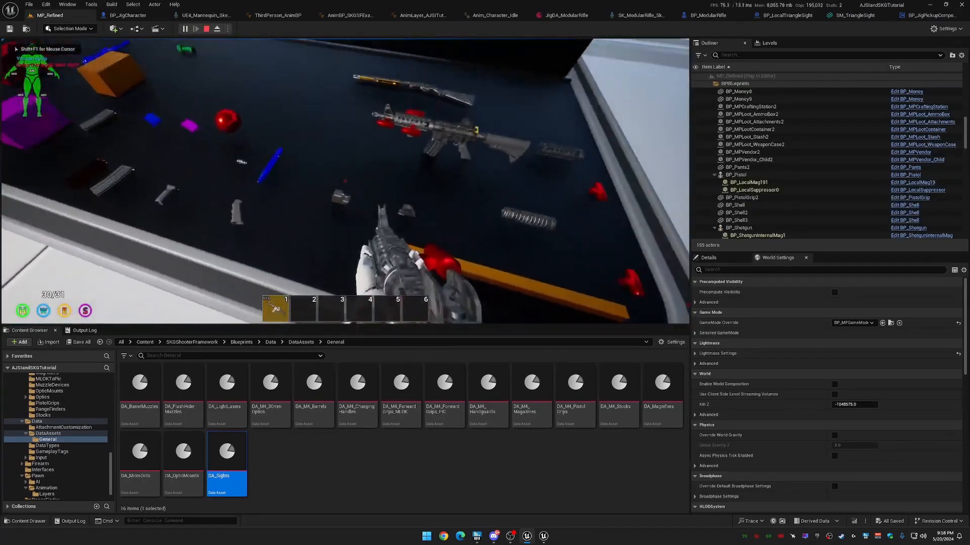
pyautogui.press('f')
pyautogui.press('w')
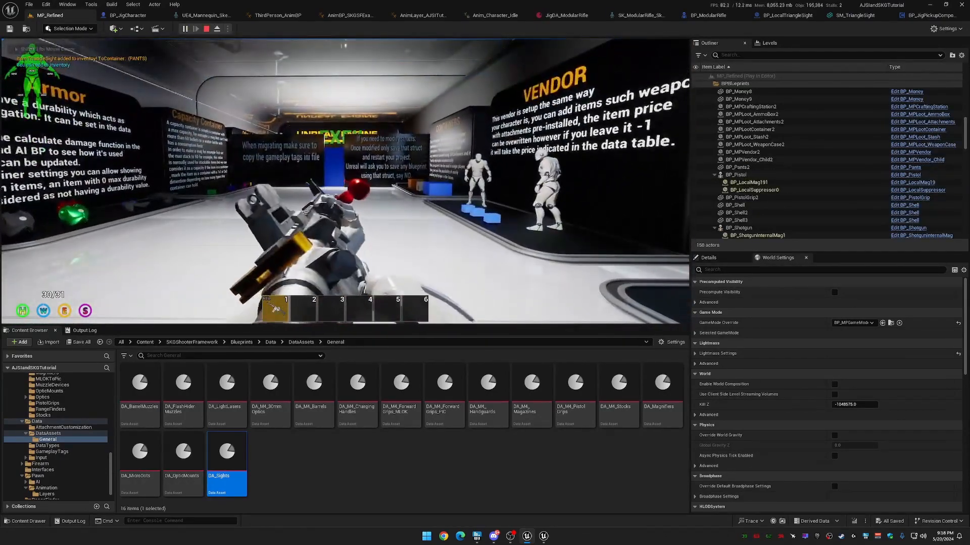
# Swap the rifle's sight for the triangle sight, check the view with the moved socket, and stop the play session.
pyautogui.press('Tab')
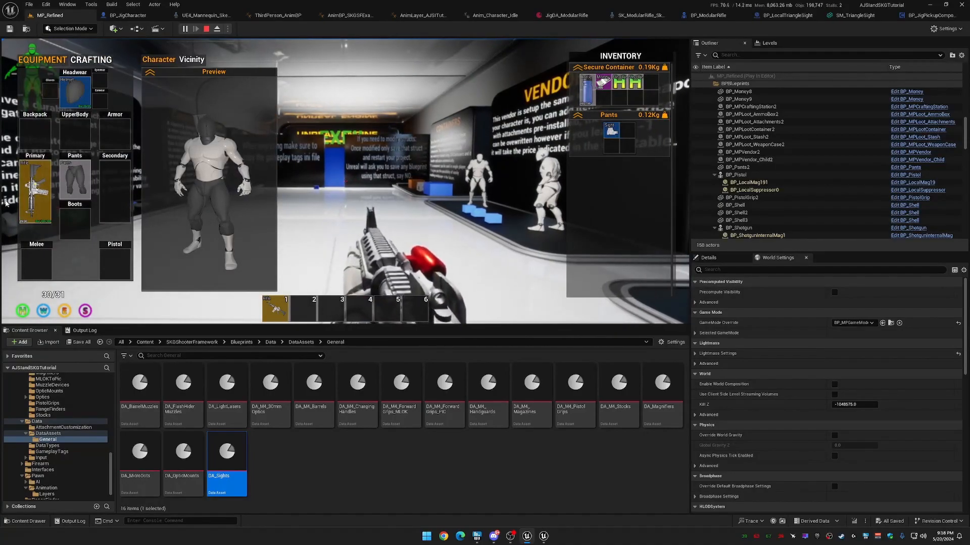
pyautogui.doubleClick(34, 191)
pyautogui.moveTo(611, 130); pyautogui.dragTo(186, 204)
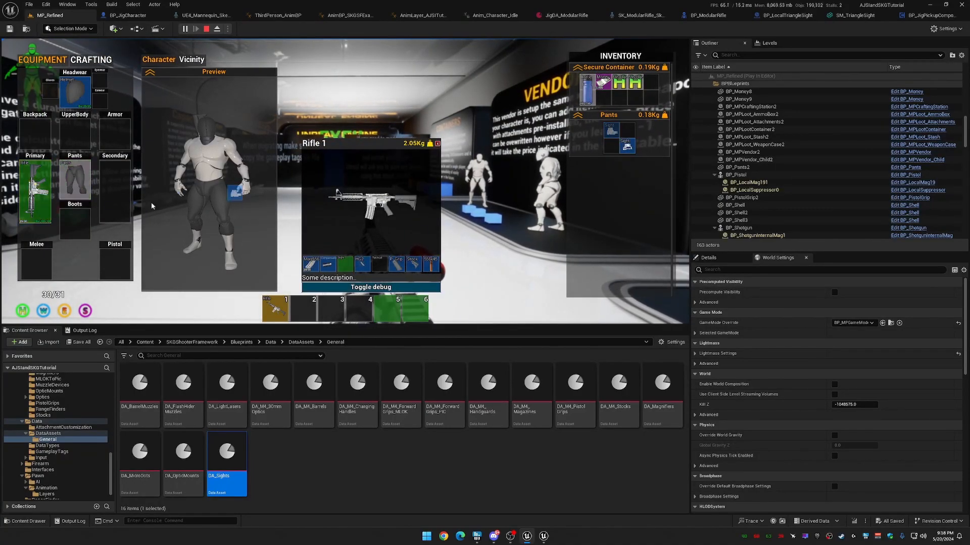
pyautogui.moveTo(36, 205); pyautogui.dragTo(37, 205)
pyautogui.press('Tab')
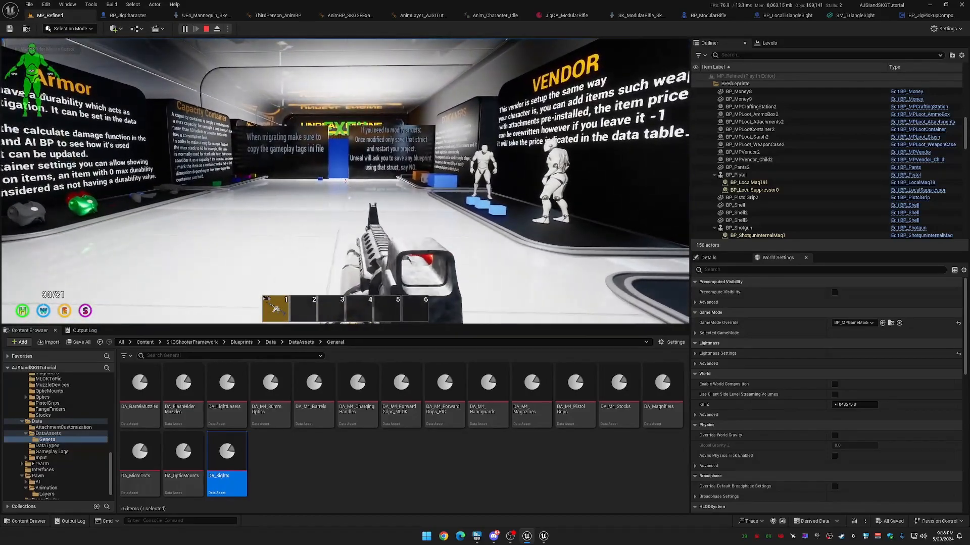
pyautogui.press('Escape')
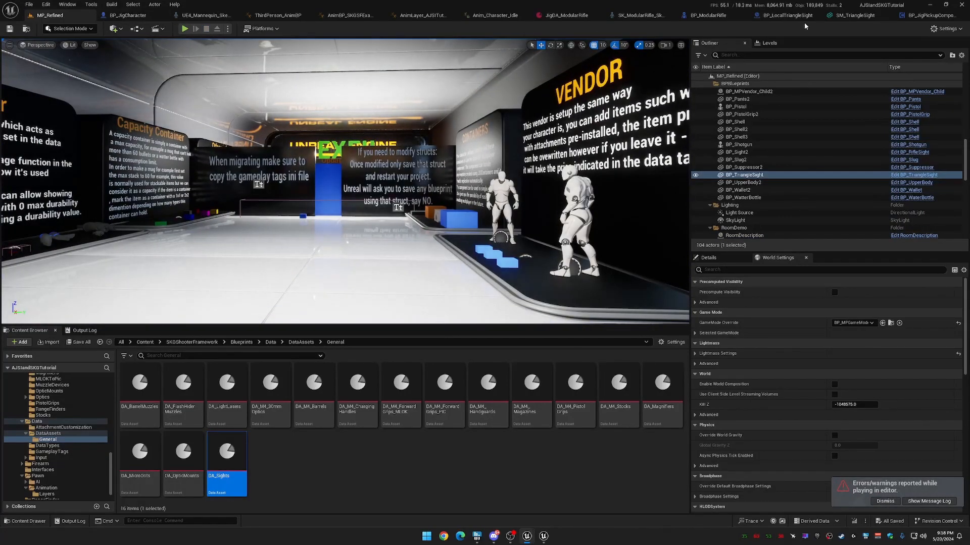
# In BP_LocalTriangleSight, set the SKGProceduralAnim Aiming Distance to 20, enable Use Fixed Aiming Distance, and compile.
pyautogui.click(802, 17)
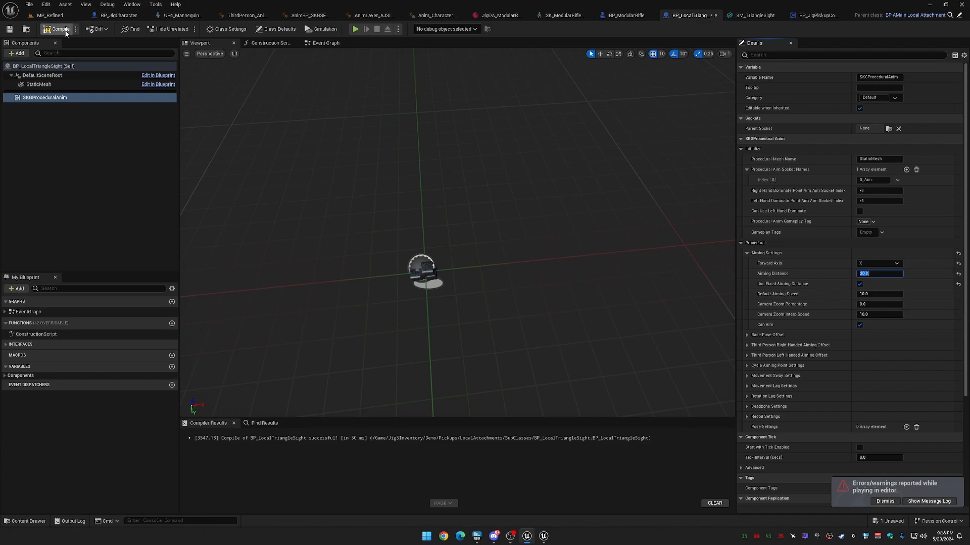
# Start another play session, equip the rifle, and pick up the triangle sight to test the fixed aiming distance.
pyautogui.click(355, 30)
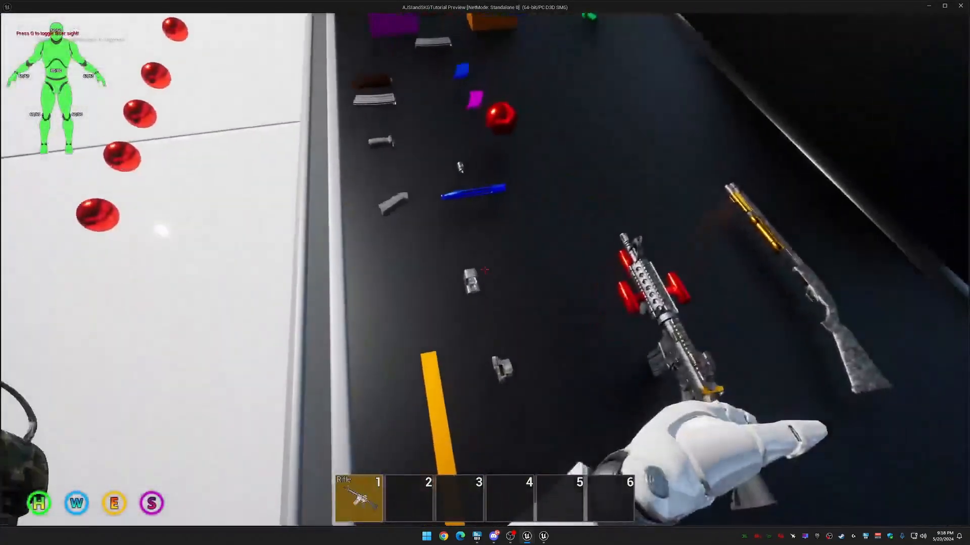
pyautogui.press('w')
pyautogui.press('1')
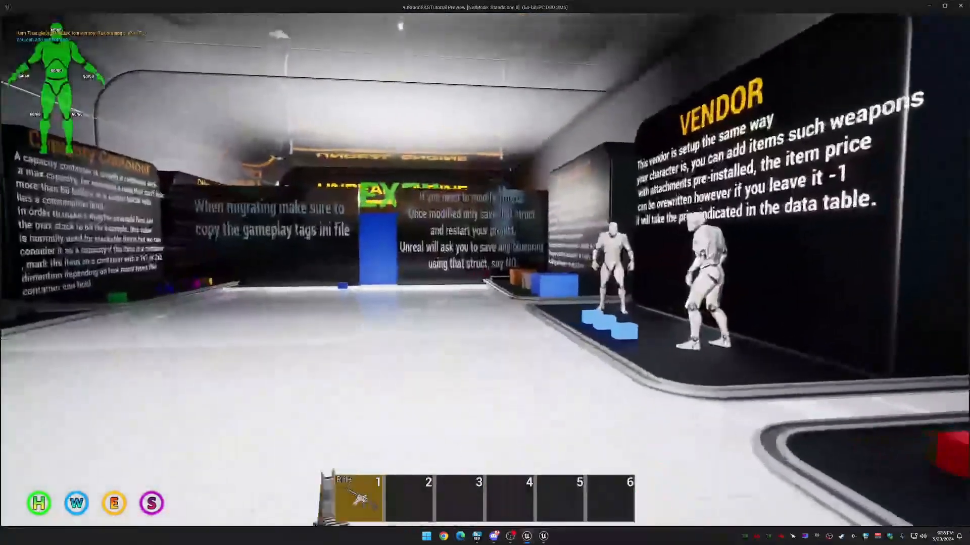
# Mount the triangle sight on the rifle in place of the current sight, test aiming through it, and stop the play session.
pyautogui.press('Tab')
pyautogui.doubleClick(59, 267)
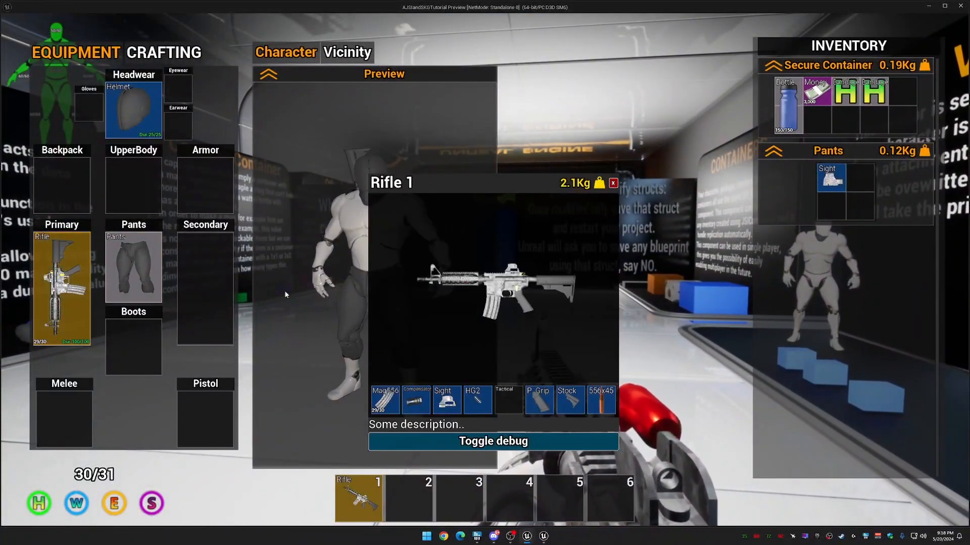
pyautogui.moveTo(447, 399); pyautogui.dragTo(65, 302)
pyautogui.press('Tab')
pyautogui.rightClick(485, 273)
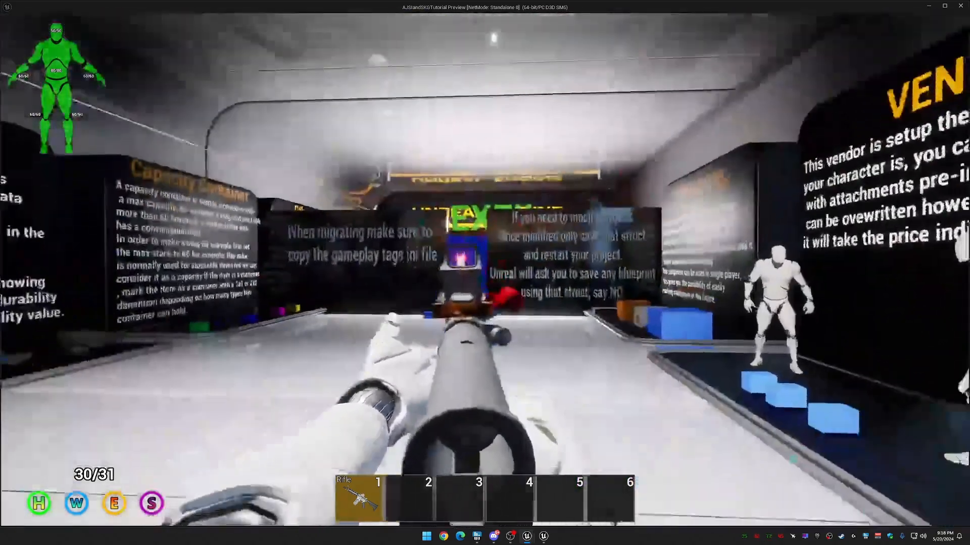
pyautogui.rightClick(485, 273)
pyautogui.press('Escape')
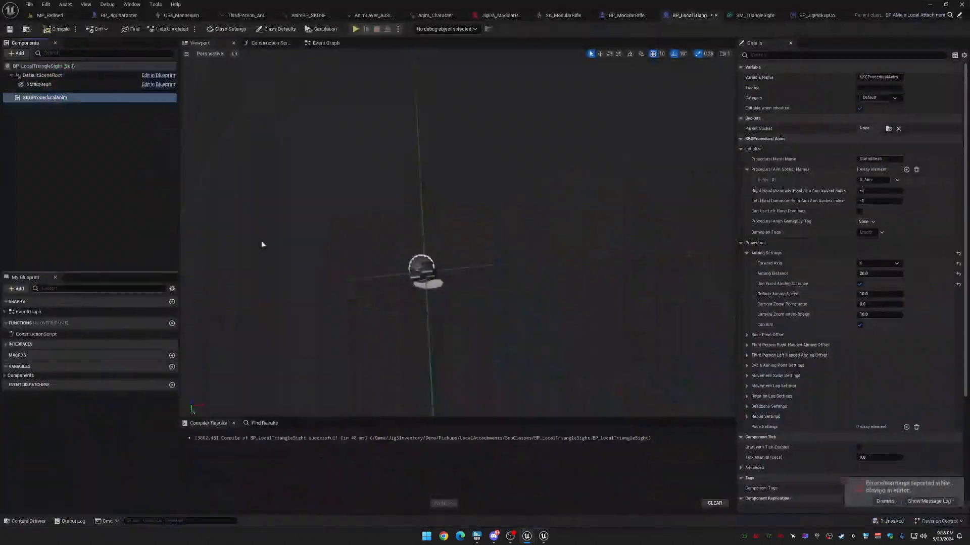
# Set the SKGProceduralAnim Aiming Distance of BP_LocalTriangleSight to 10 and compile.
pyautogui.write('10')
pyautogui.press('Return')
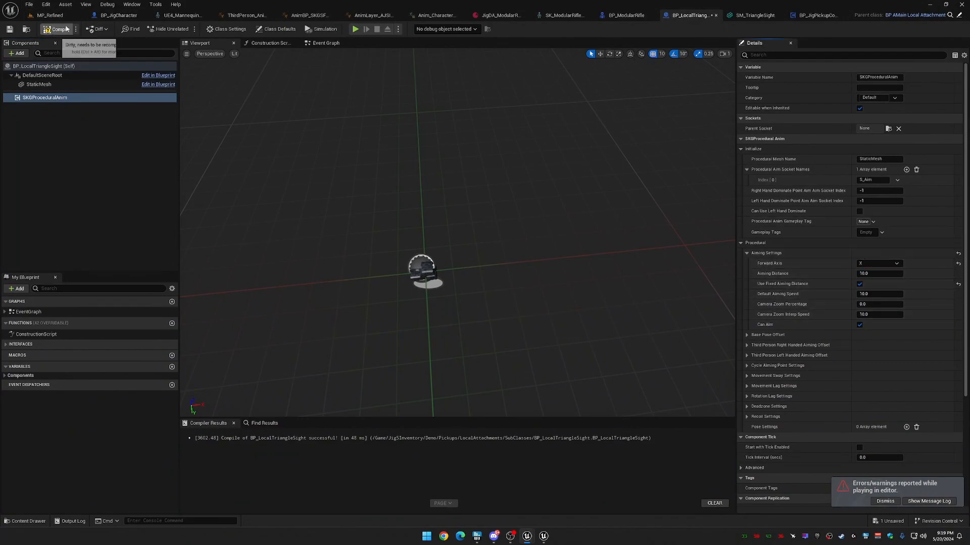
# Start a play session, pick up the triangle sight, and mount it on the rifle in place of the current sight to test aiming.
pyautogui.click(357, 29)
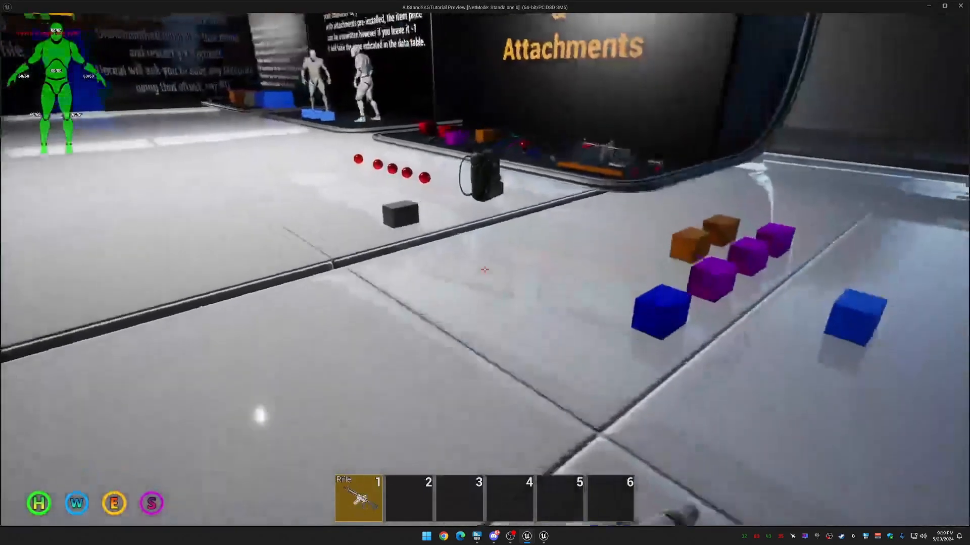
pyautogui.press('w')
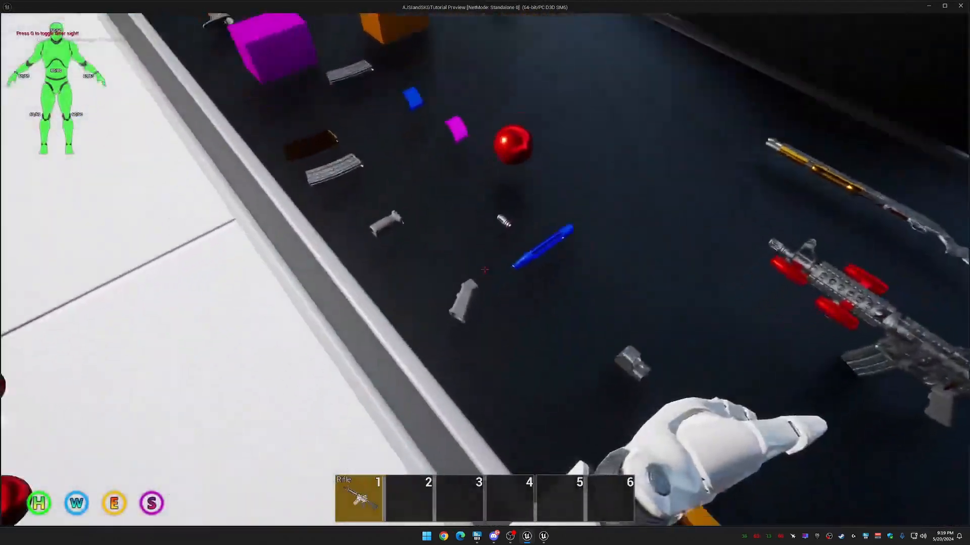
pyautogui.press('f')
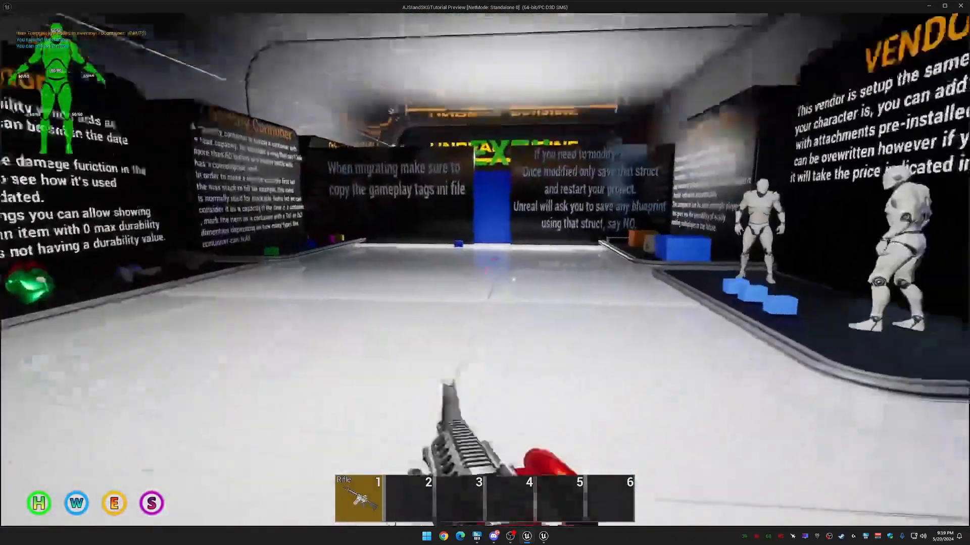
pyautogui.press('Tab')
pyautogui.doubleClick(67, 280)
pyautogui.moveTo(484, 424); pyautogui.dragTo(826, 197)
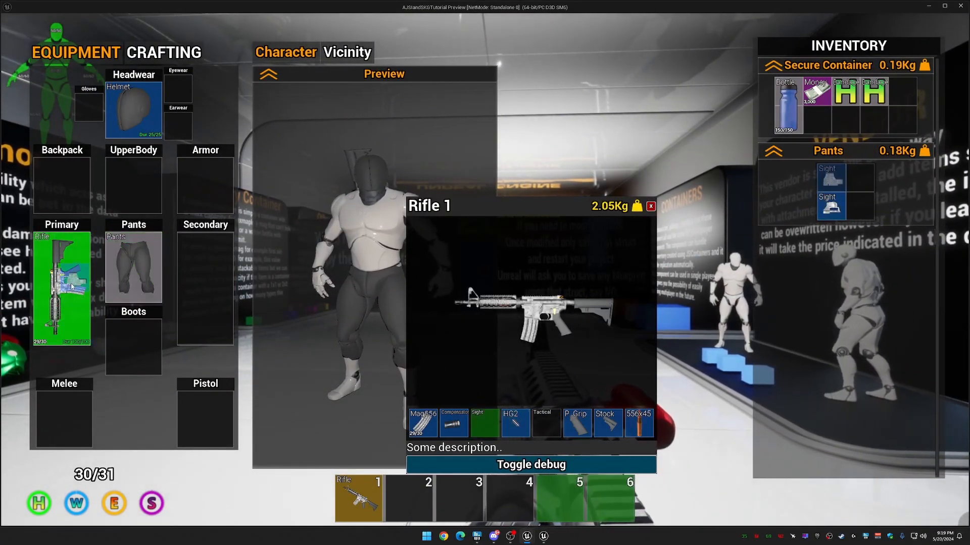
pyautogui.press('Tab')
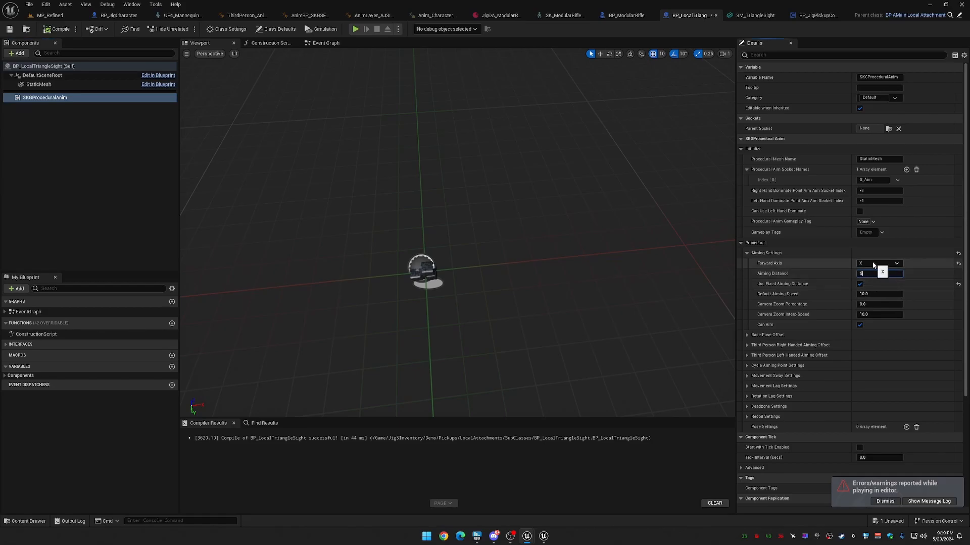
# Set the triangle sight's Aiming Distance to 5, compile, and pick up the sight in a new play session.
pyautogui.click(56, 30)
pyautogui.click(355, 30)
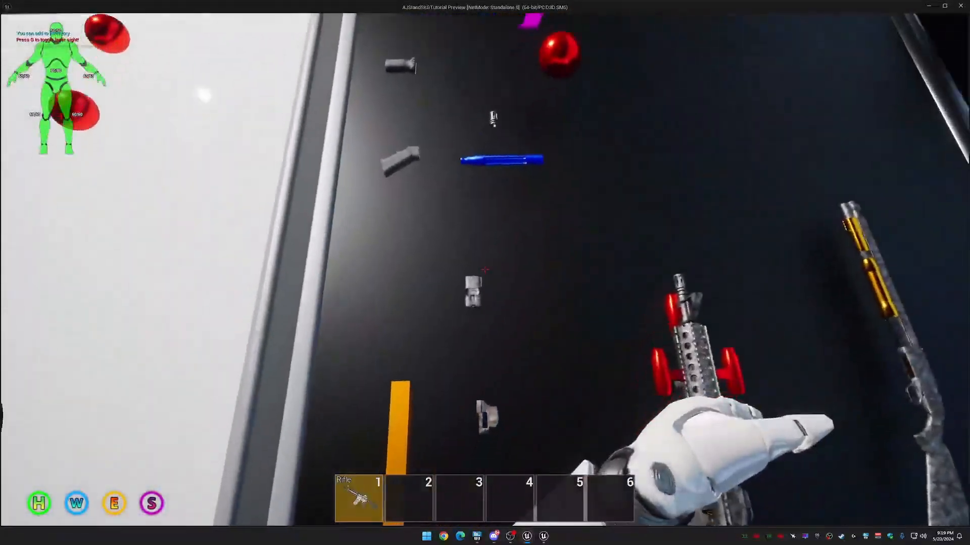
pyautogui.press('f')
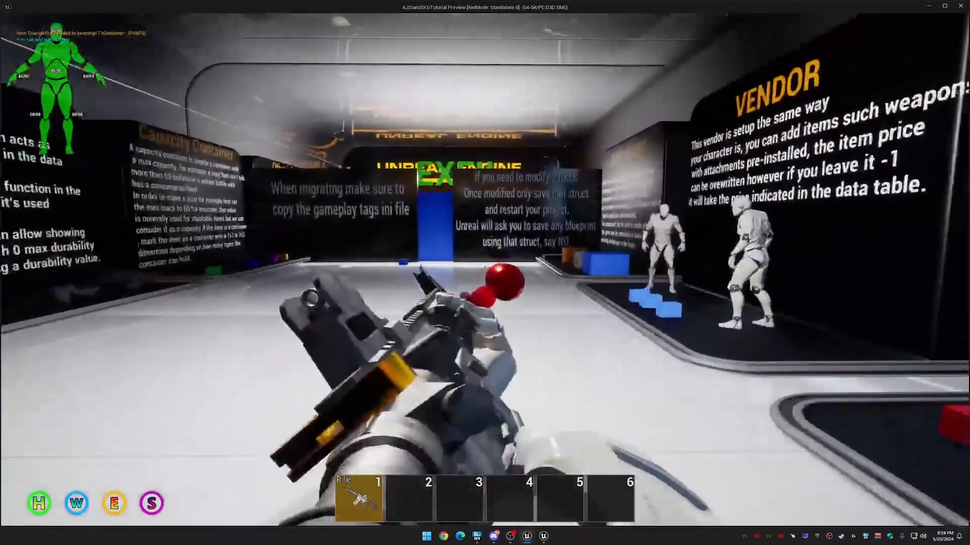
# Mount the triangle sight on the rifle in place of the current sight and test aiming through it.
pyautogui.press('Tab')
pyautogui.doubleClick(71, 278)
pyautogui.moveTo(447, 405); pyautogui.dragTo(859, 206)
pyautogui.moveTo(831, 178); pyautogui.dragTo(62, 274)
pyautogui.press('Tab')
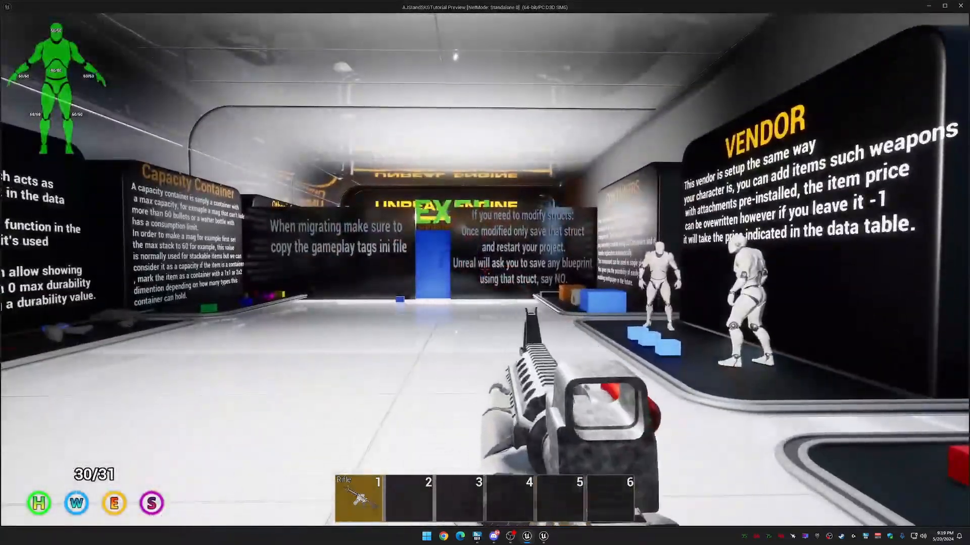
pyautogui.rightClick(485, 273)
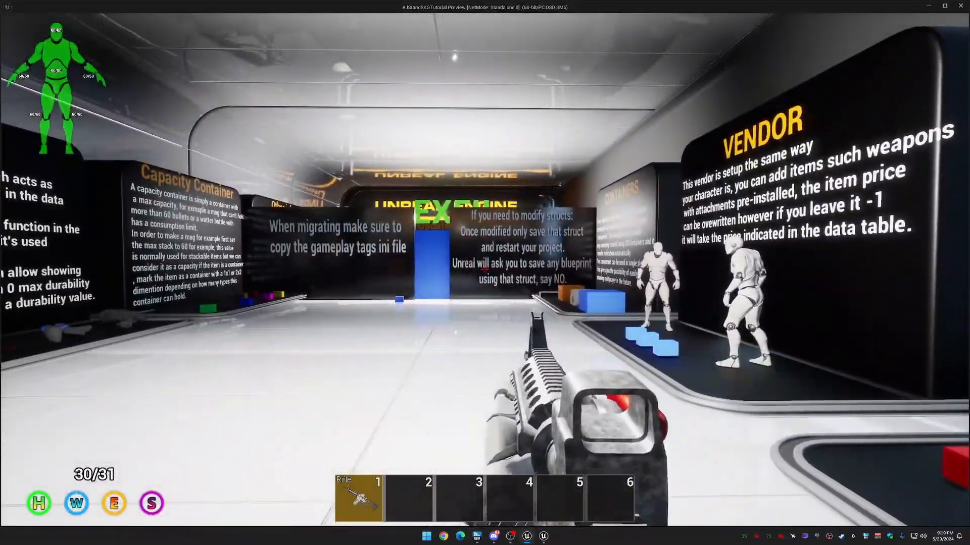
pyautogui.rightClick(484, 273)
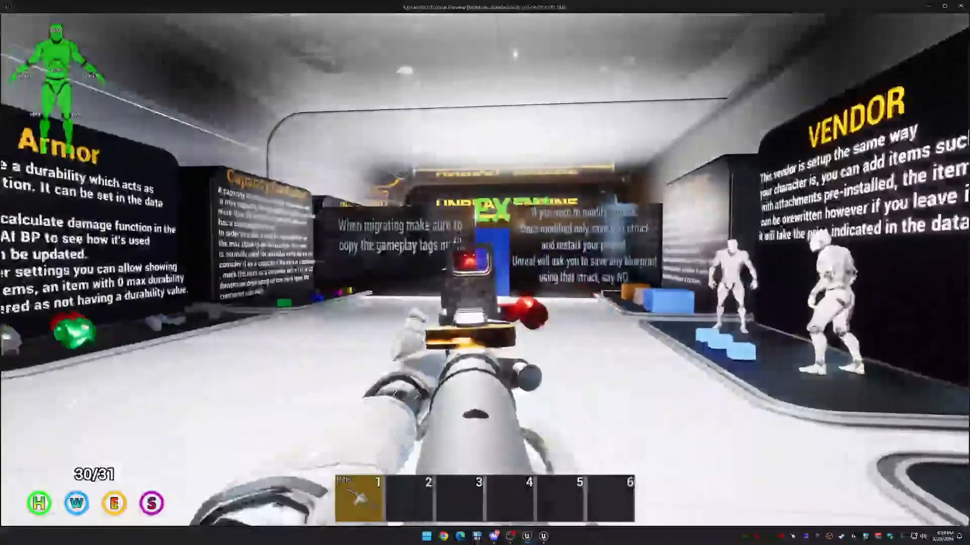
pyautogui.rightClick(485, 273)
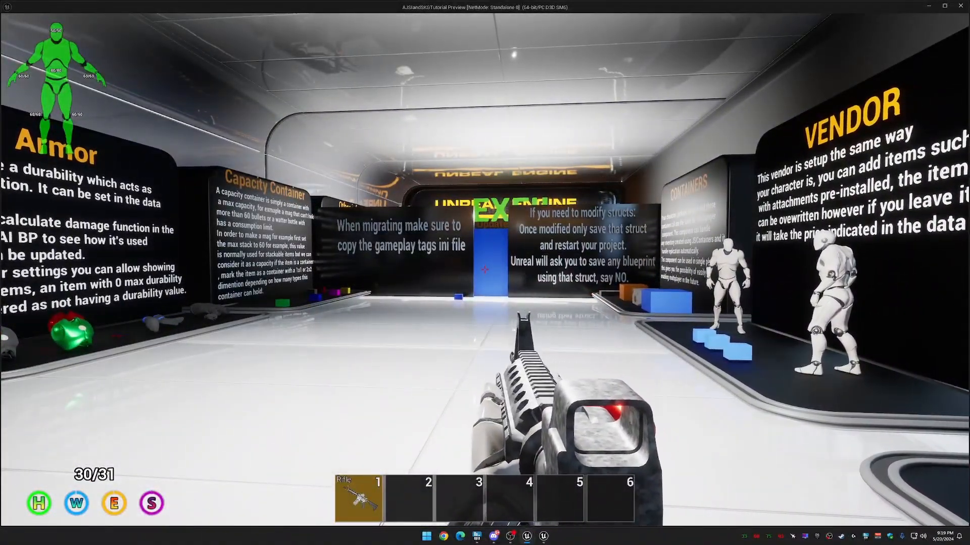
# Remove the triangle sight from the rifle, move it to the inventory, and return to the game.
pyautogui.press('Tab')
pyautogui.doubleClick(72, 295)
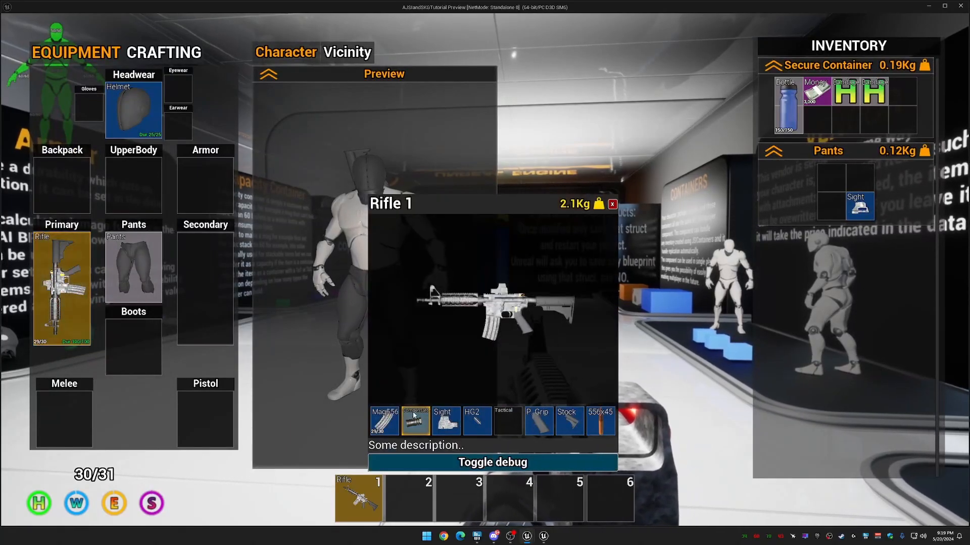
pyautogui.moveTo(446, 422); pyautogui.dragTo(587, 321)
pyautogui.moveTo(833, 197); pyautogui.dragTo(833, 198)
pyautogui.press('Tab')
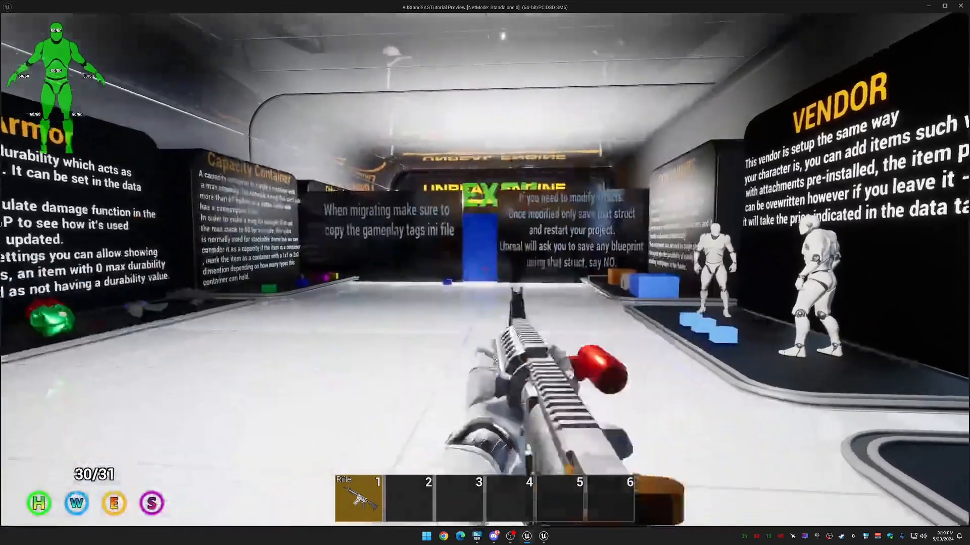
# Test aiming the rifle repeatedly with no sight attached.
pyautogui.rightClick(485, 270)
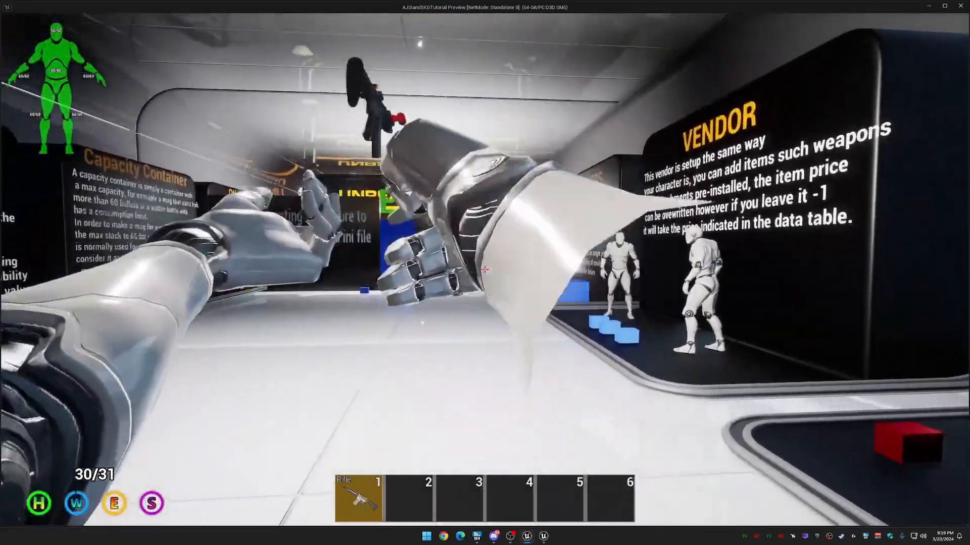
pyautogui.rightClick(485, 270)
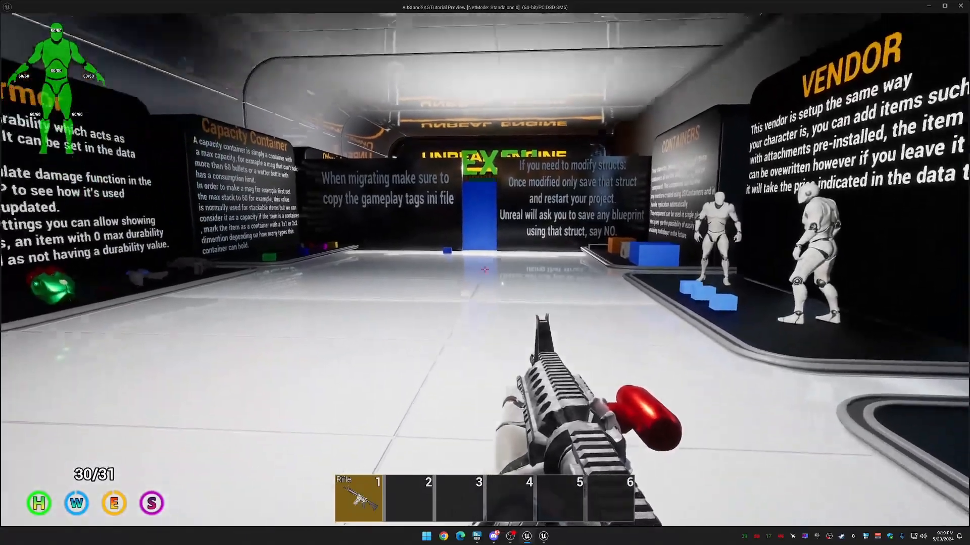
pyautogui.rightClick(485, 270)
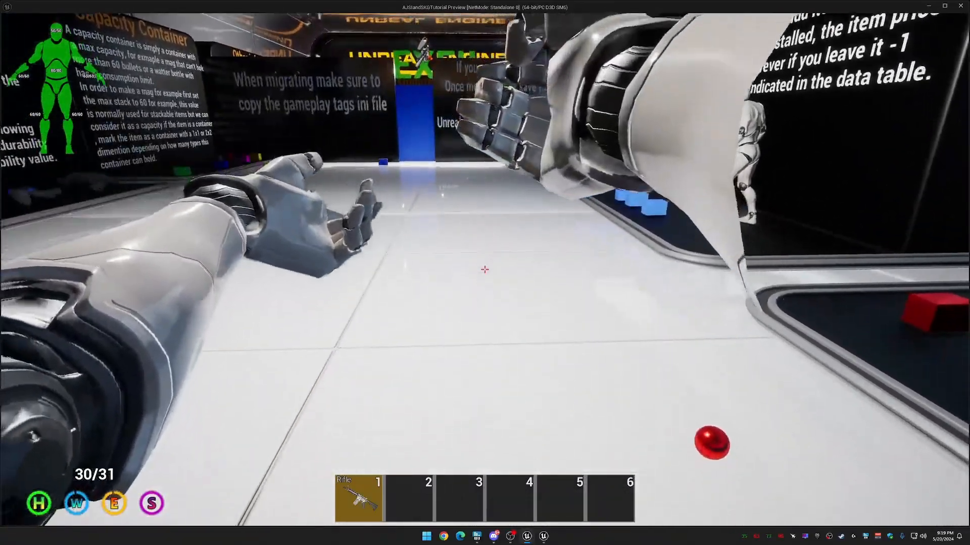
pyautogui.rightClick(485, 270)
pyautogui.rightClick(485, 269)
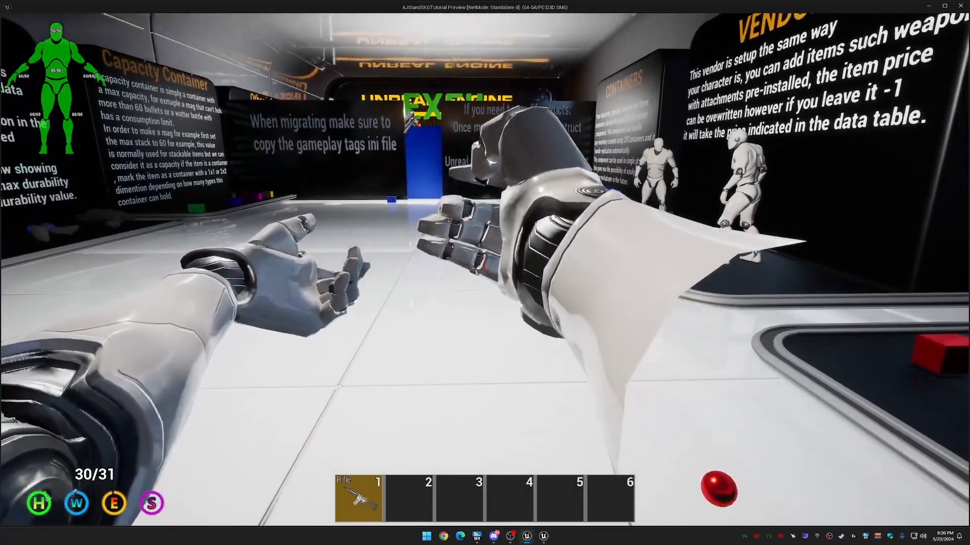
pyautogui.rightClick(485, 270)
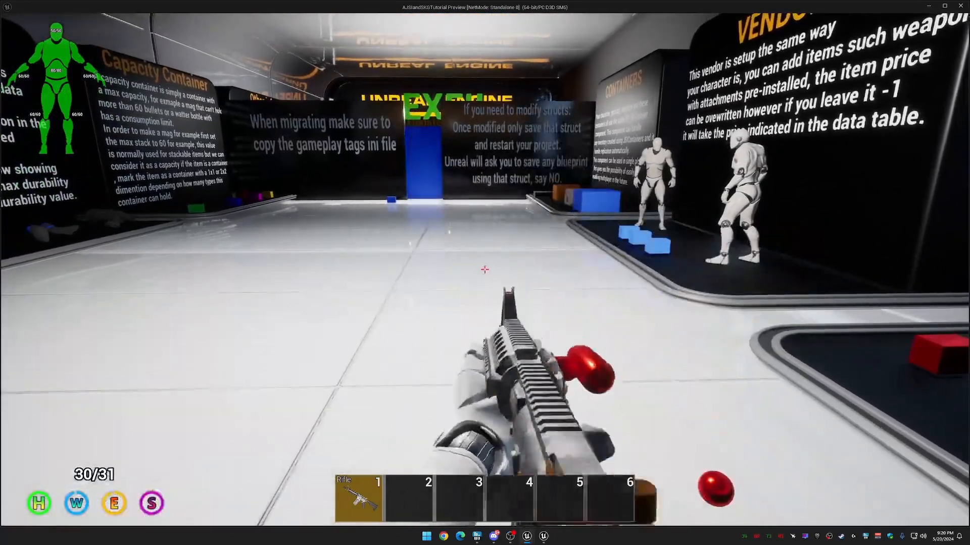
pyautogui.rightClick(485, 270)
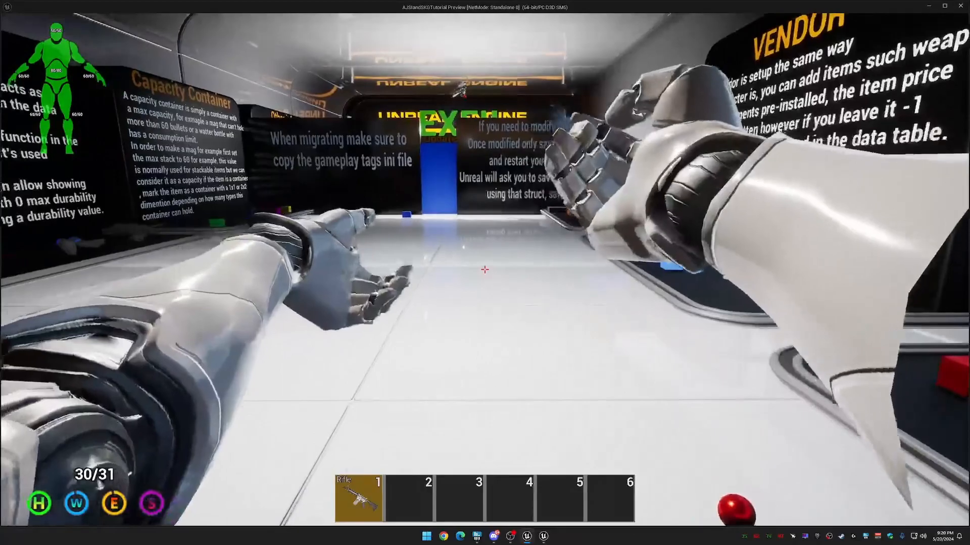
# Fire the rifle several times while aiming without a sight, and end the play session.
pyautogui.click(484, 270)
pyautogui.click(485, 270)
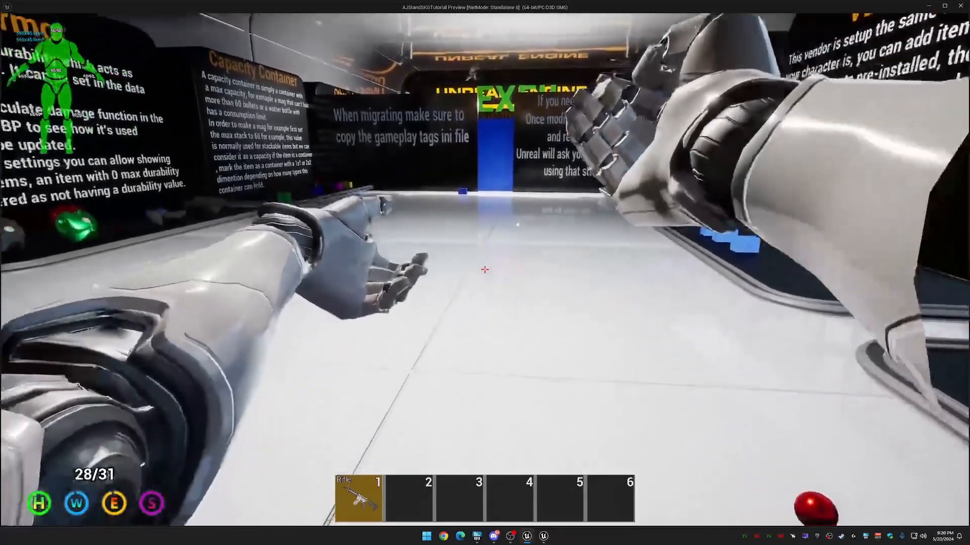
pyautogui.click(485, 270)
pyautogui.click(484, 270)
pyautogui.click(484, 270)
pyautogui.click(484, 270)
pyautogui.click(485, 269)
pyautogui.click(484, 270)
pyautogui.rightClick(484, 270)
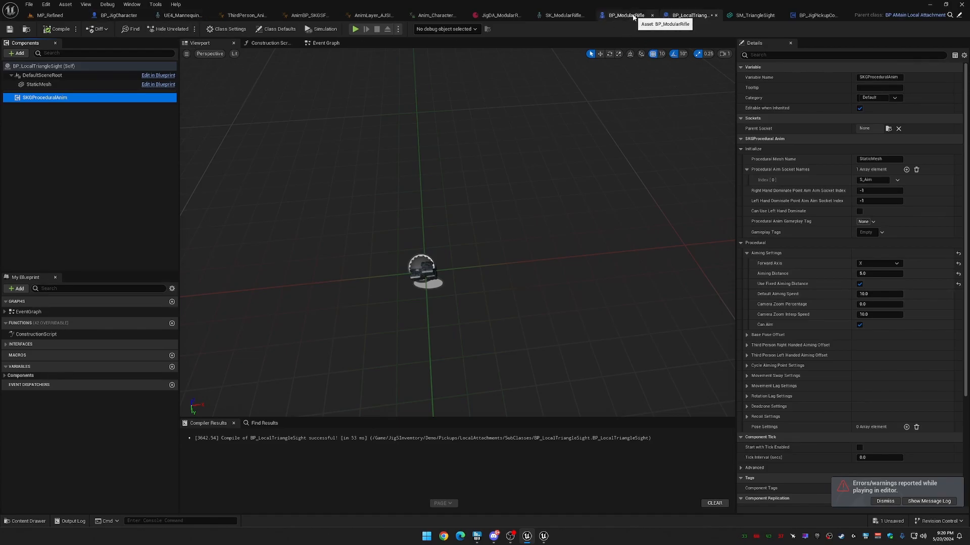
# In the Process Attachments function of BP_JigPickupComponent, add an Is Valid check with execution pins after the Remove Index node.
pyautogui.click(802, 18)
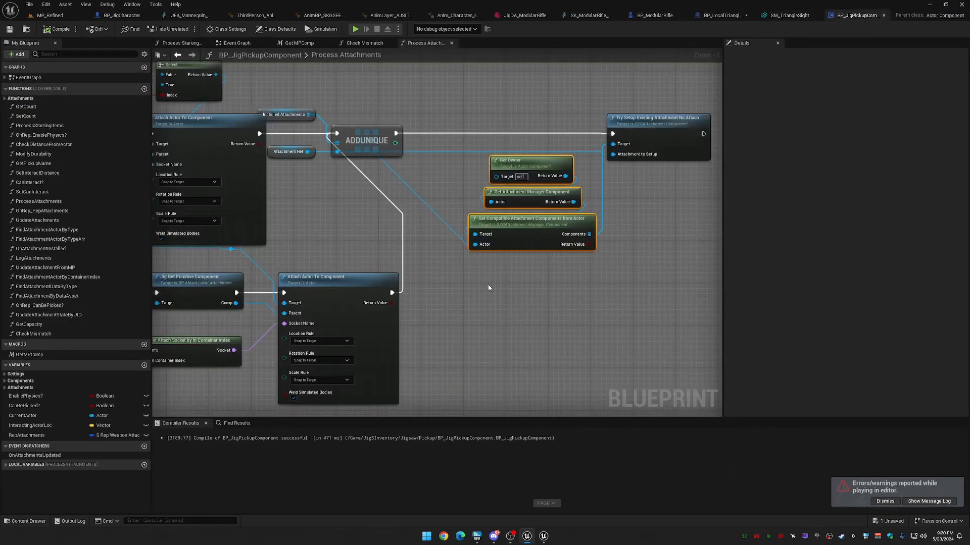
pyautogui.moveTo(302, 344); pyautogui.dragTo(416, 221, button='right')
pyautogui.scroll(-3, 416, 221)
pyautogui.moveTo(349, 238); pyautogui.dragTo(659, 301, button='right')
pyautogui.moveTo(203, 256); pyautogui.dragTo(475, 262, button='right')
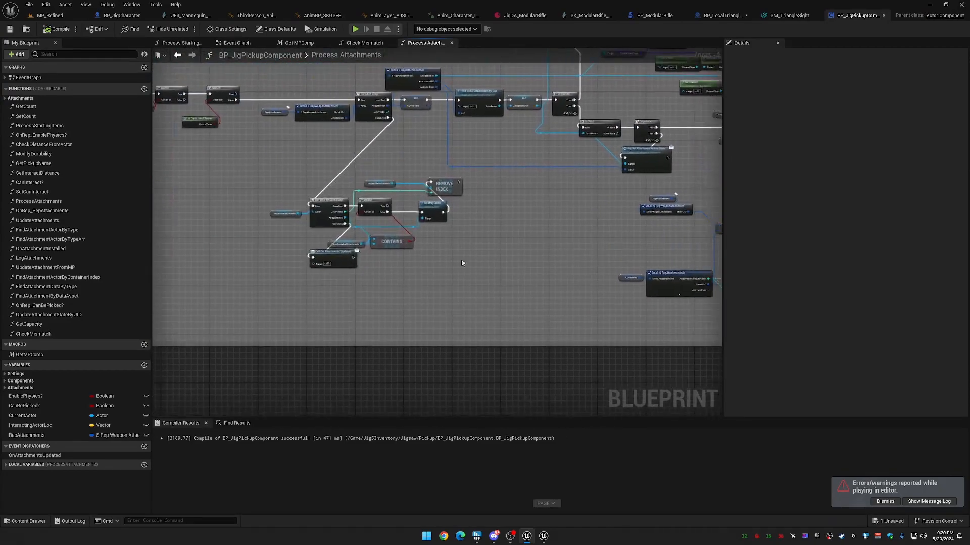
pyautogui.scroll(1, 417, 263)
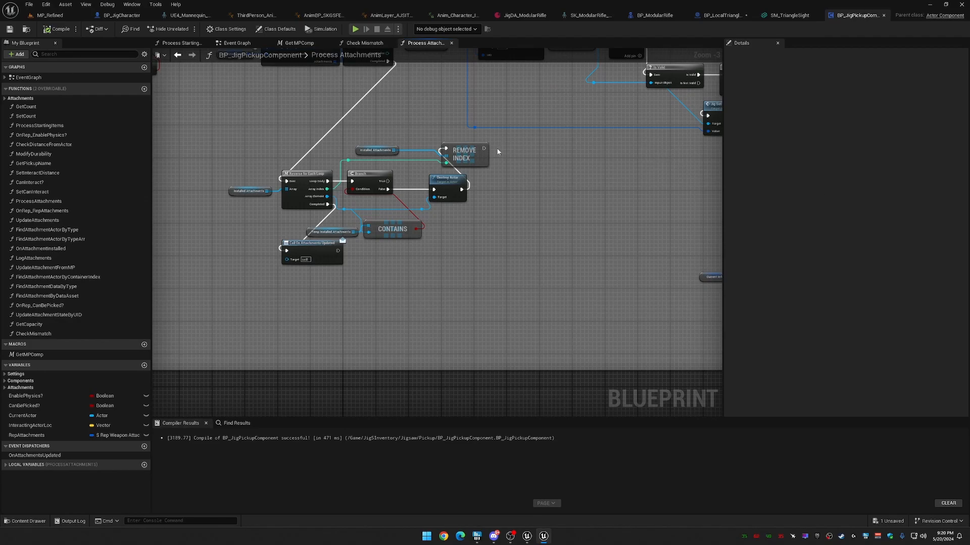
pyautogui.moveTo(483, 149); pyautogui.dragTo(512, 150)
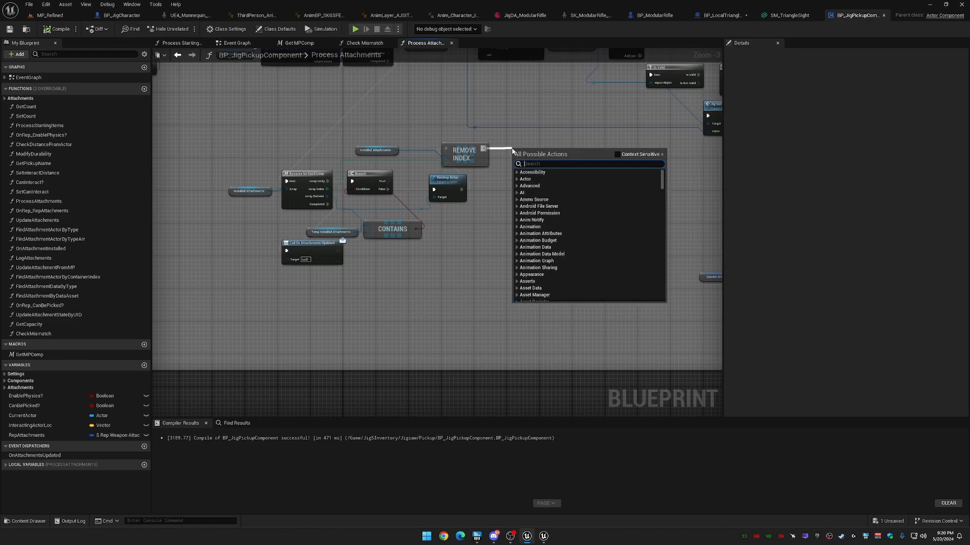
pyautogui.write('is vali')
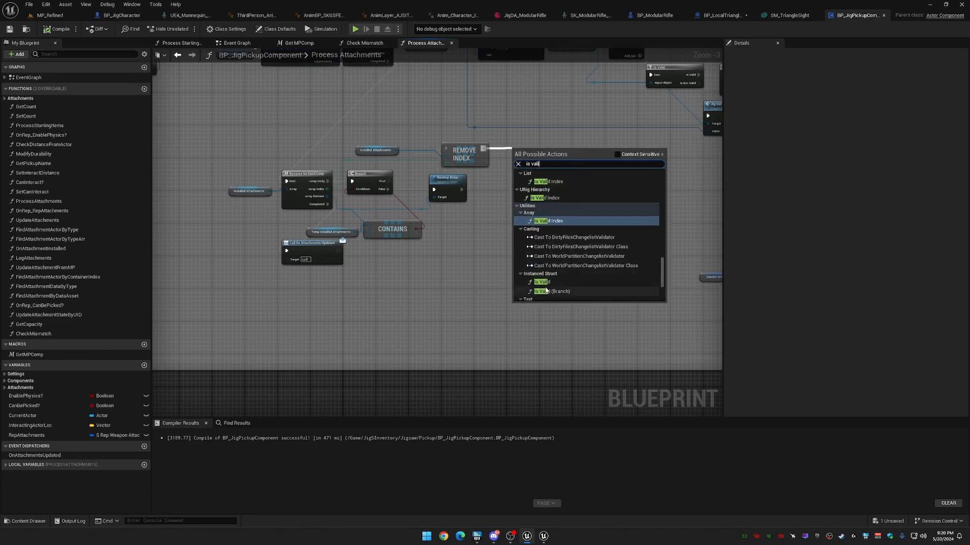
pyautogui.scroll(-4, 557, 290)
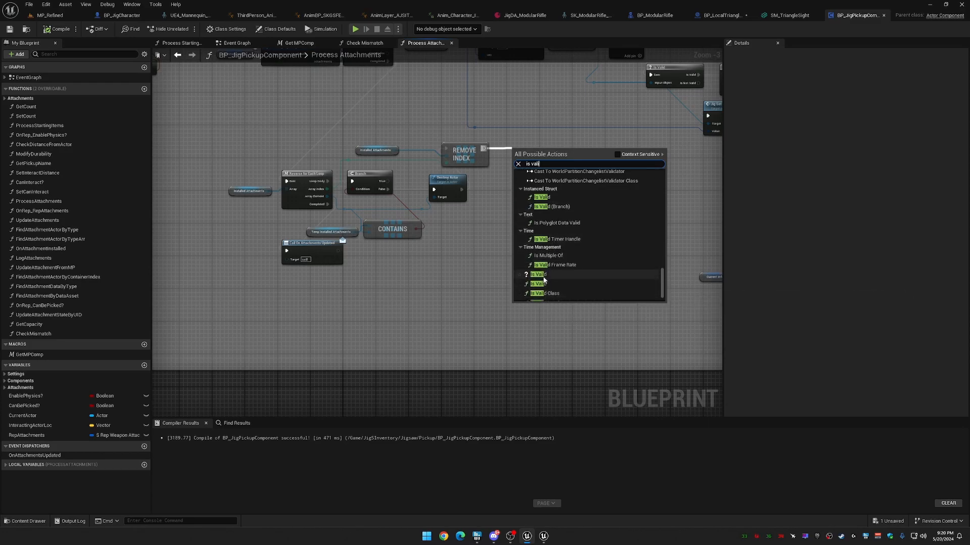
pyautogui.click(538, 275)
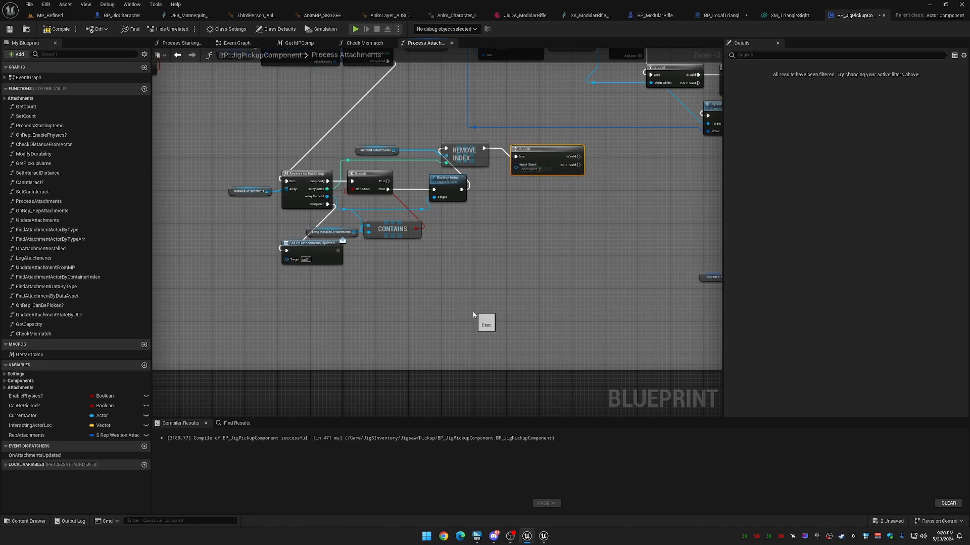
pyautogui.moveTo(464, 296); pyautogui.dragTo(529, 266, button='right')
pyautogui.rightClick(370, 268)
pyautogui.write('get owner')
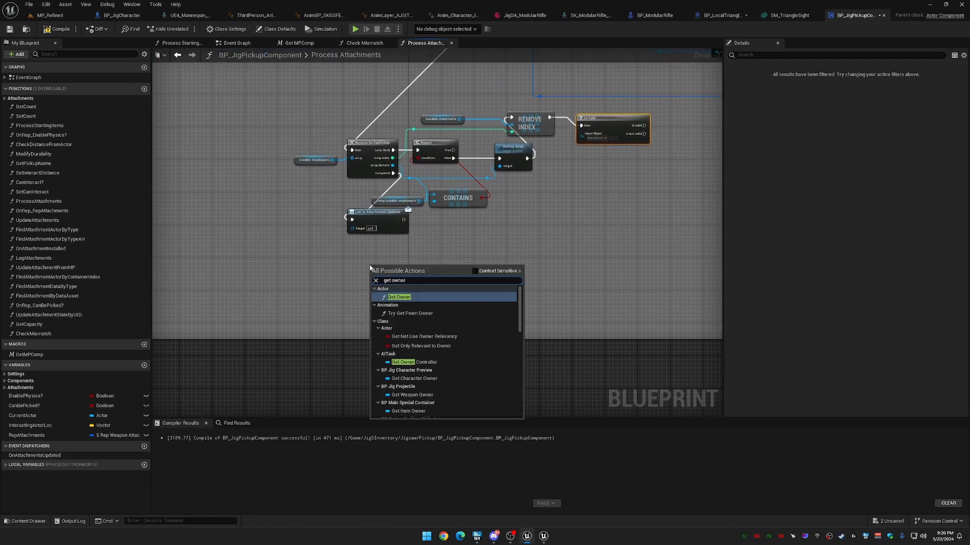
pyautogui.click(399, 297)
pyautogui.scroll(3, 408, 282)
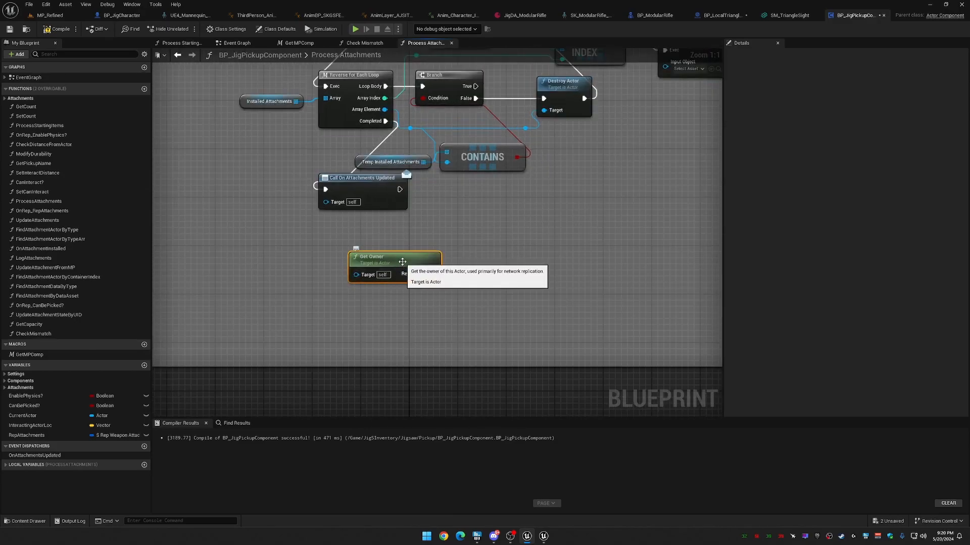
pyautogui.press('Delete')
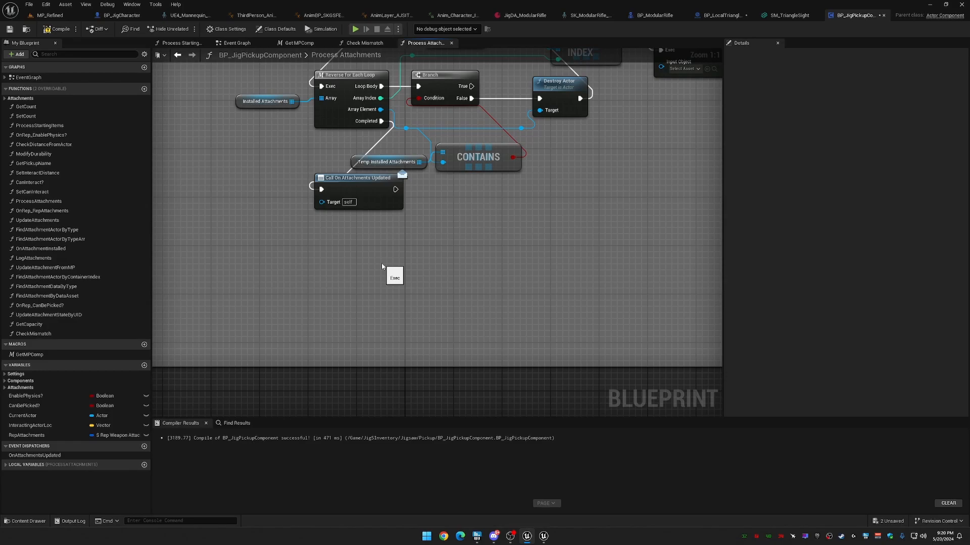
# Add a Get Owner node below Call On Attachments Updated in the Process Attachments graph.
pyautogui.moveTo(382, 266); pyautogui.dragTo(370, 273, button='right')
pyautogui.rightClick(370, 273)
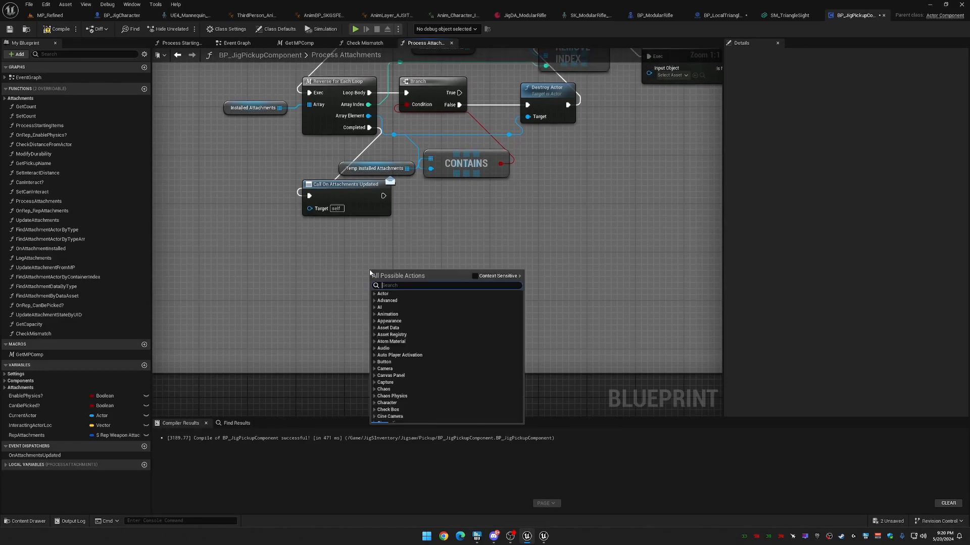
pyautogui.click(475, 276)
pyautogui.click(475, 276)
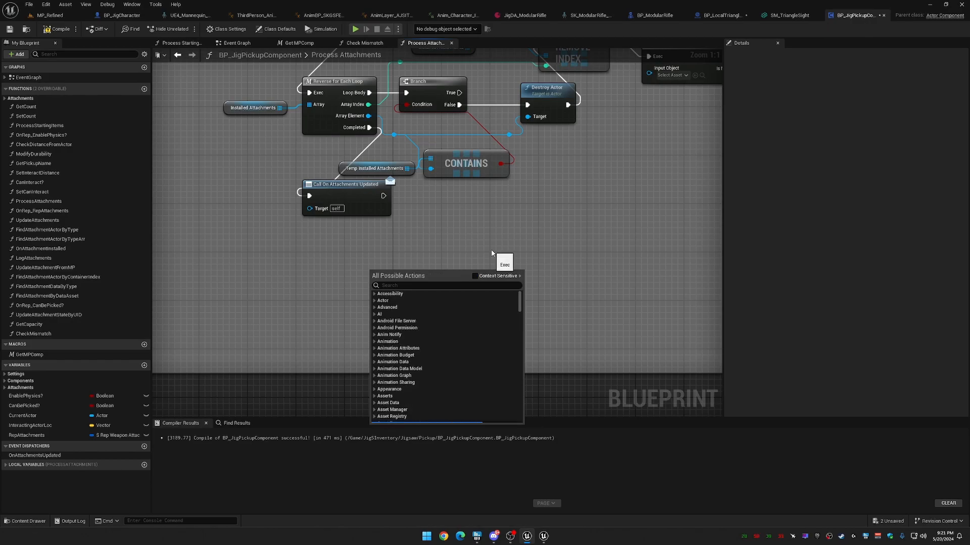
pyautogui.click(474, 276)
pyautogui.write('get owne')
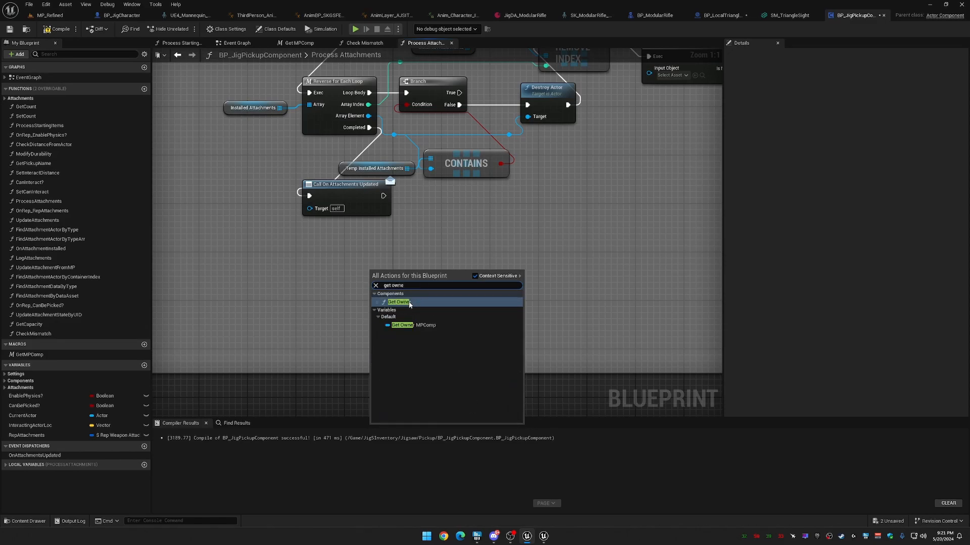
pyautogui.click(399, 302)
# Add a Get Attachment Manager Component node fed by Get Owner's return value and place it directly beneath Get Owner.
pyautogui.moveTo(412, 273); pyautogui.dragTo(315, 288)
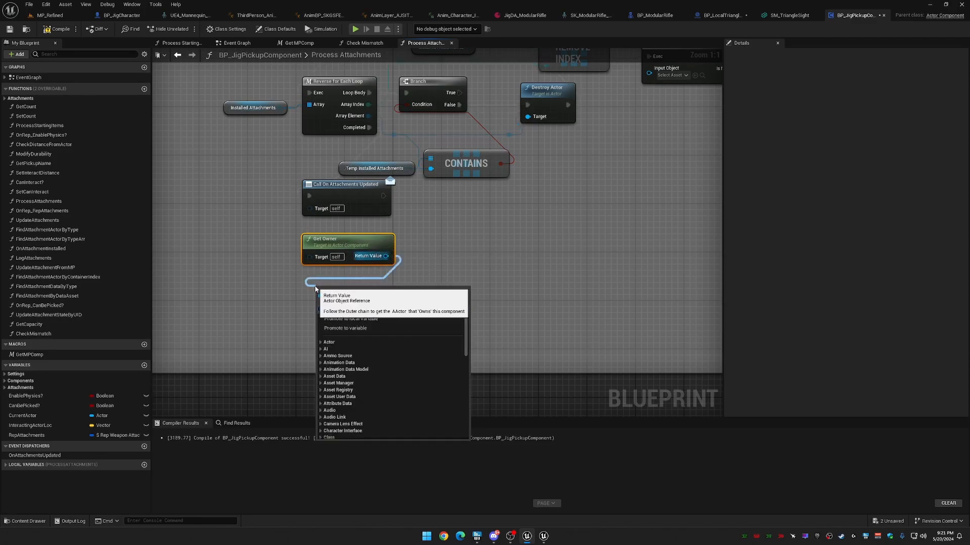
pyautogui.write('get')
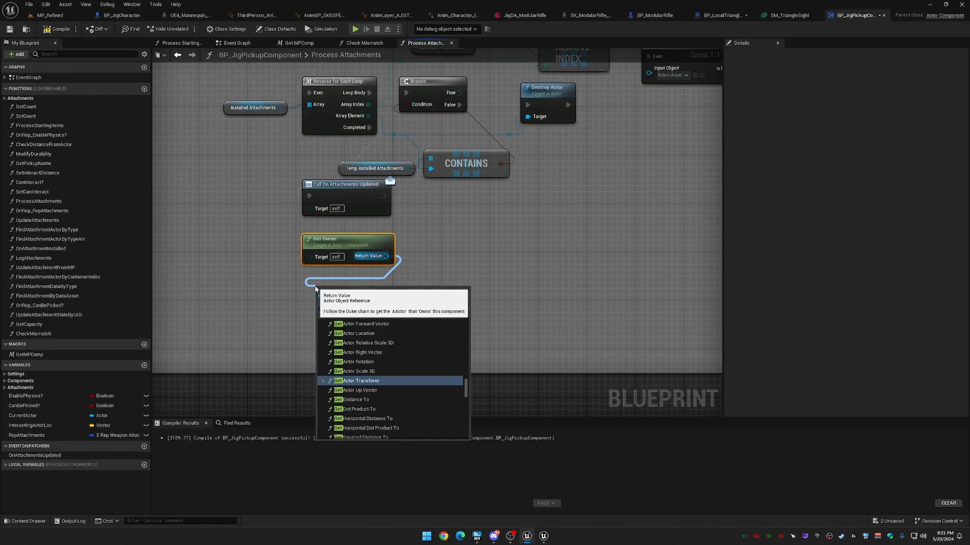
pyautogui.write(' attachm')
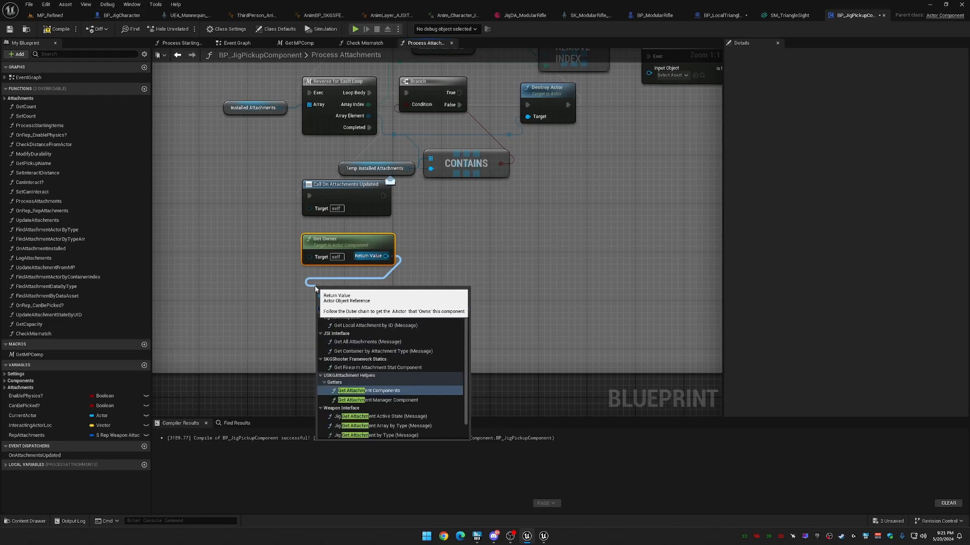
pyautogui.click(378, 400)
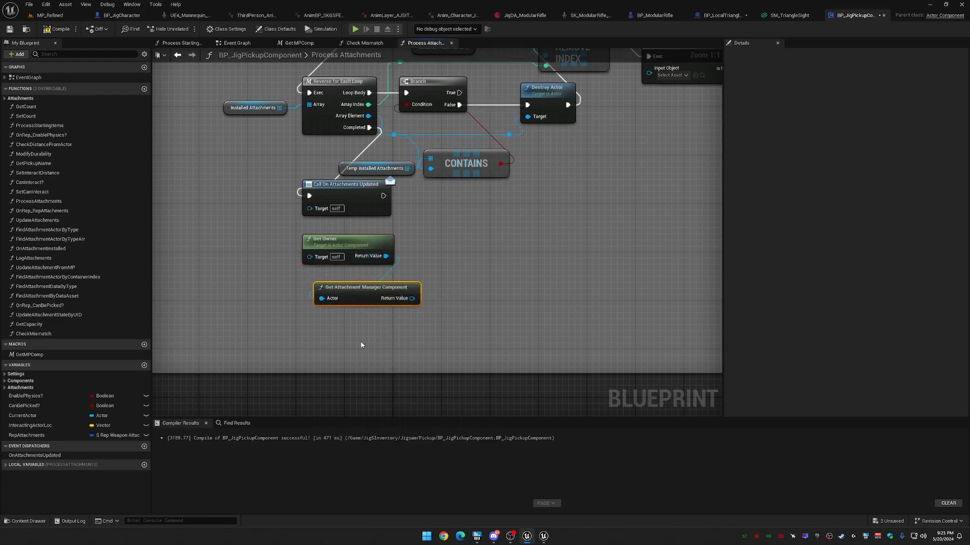
pyautogui.moveTo(356, 279); pyautogui.dragTo(354, 279)
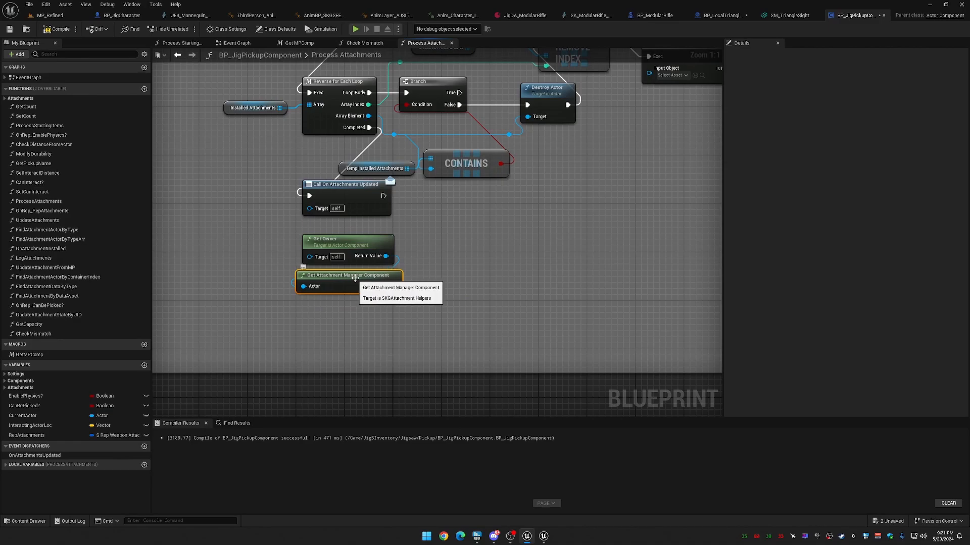
# Add a Get Attachment Components node fed by the attachment manager component and place it beneath that node.
pyautogui.moveTo(393, 286); pyautogui.dragTo(317, 321)
pyautogui.write('get atta')
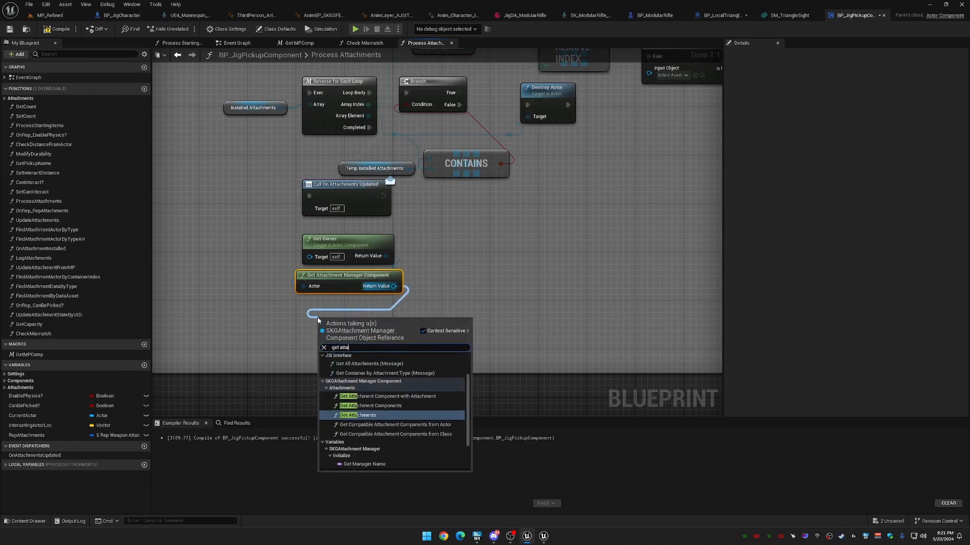
pyautogui.write('ch')
pyautogui.click(374, 406)
pyautogui.moveTo(376, 331); pyautogui.dragTo(352, 320)
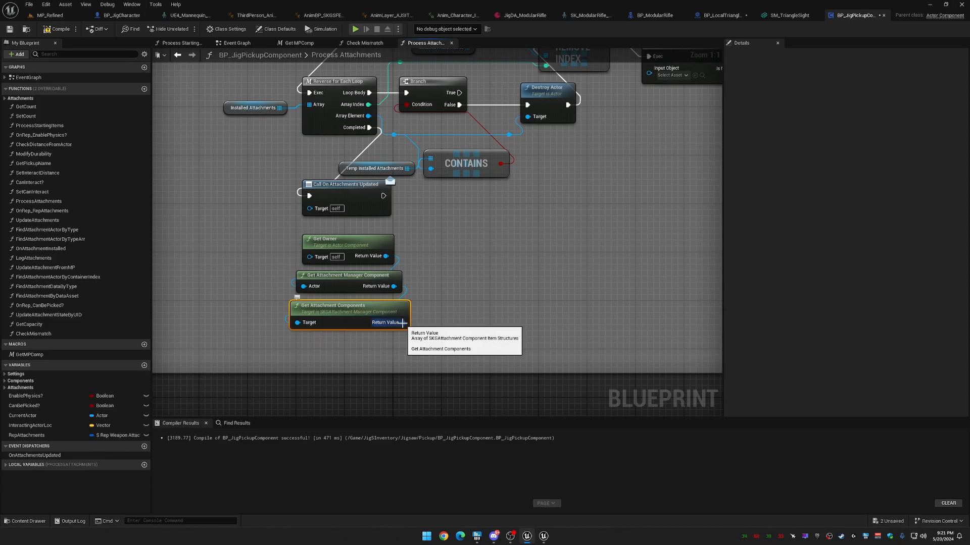
# Get a copy of the element at index 0 from the Get Attachment Components array and split its struct pin.
pyautogui.moveTo(400, 326); pyautogui.dragTo(441, 320)
pyautogui.write('get')
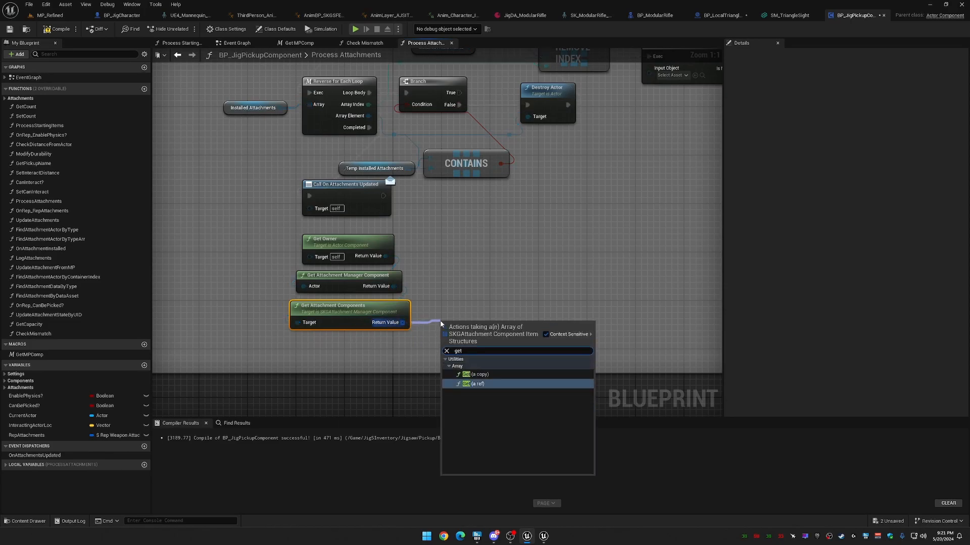
pyautogui.click(477, 374)
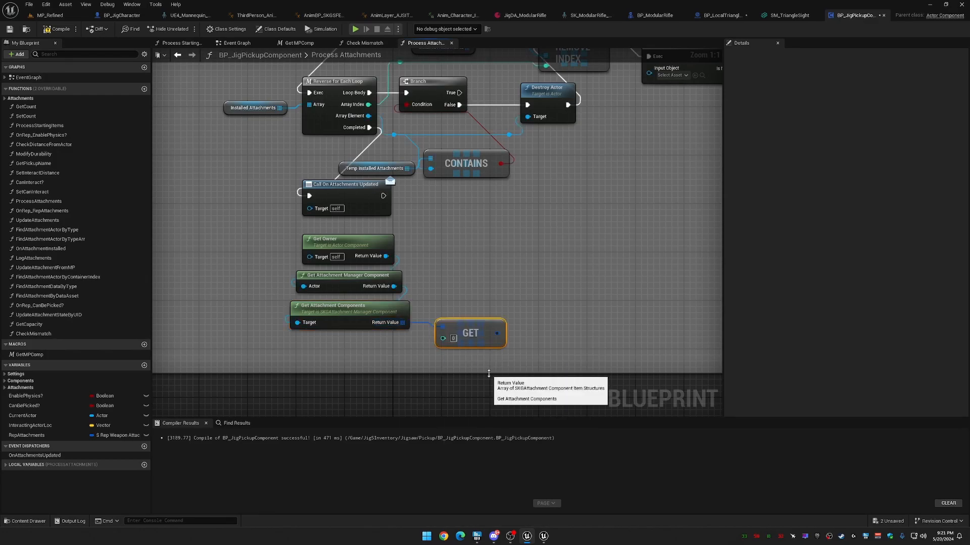
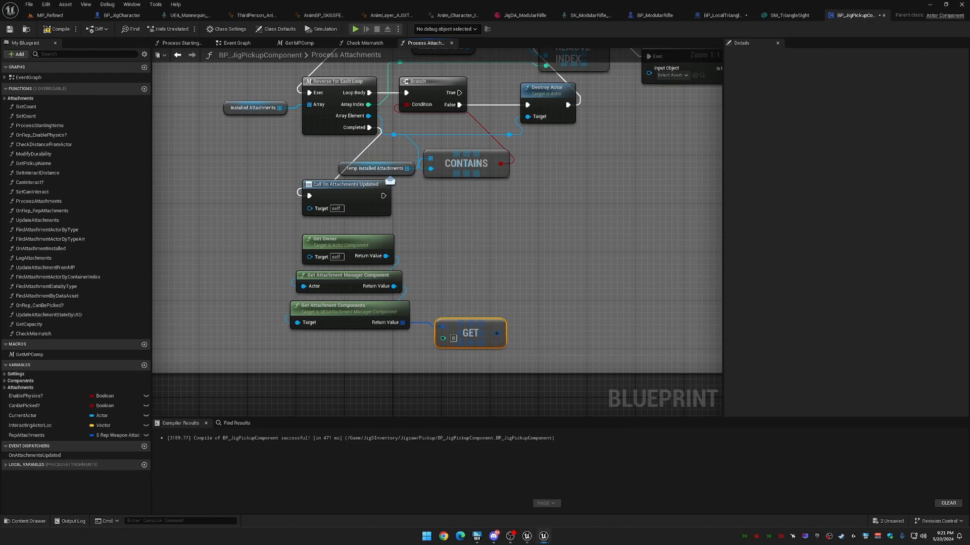
pyautogui.rightClick(497, 335)
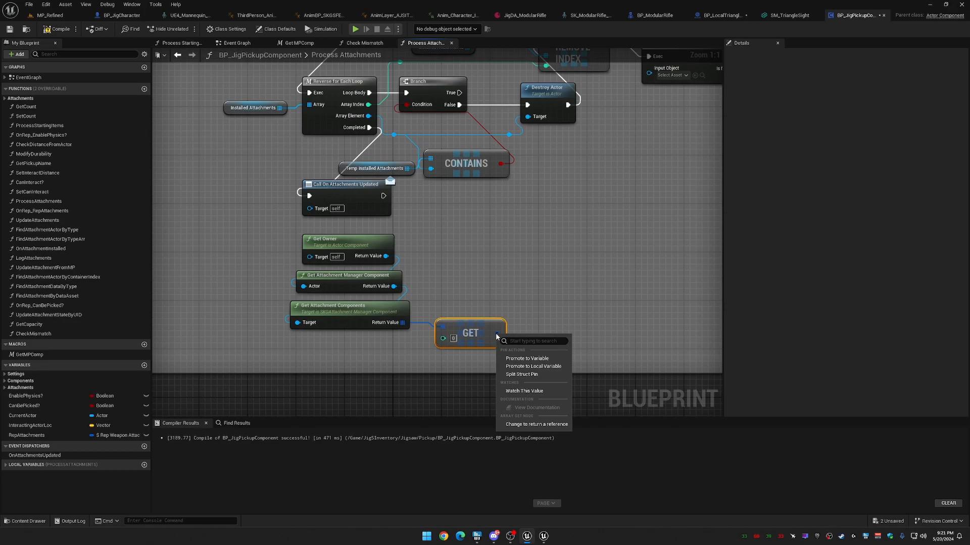
pyautogui.click(536, 374)
pyautogui.moveTo(531, 353); pyautogui.dragTo(413, 381, button='right')
pyautogui.click(408, 321)
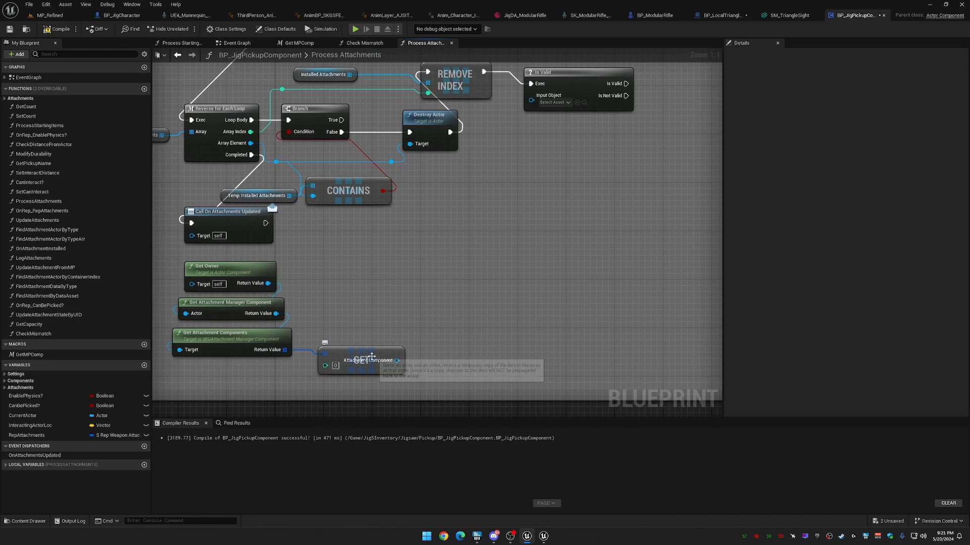
# Recombine and re-split the GET node's output struct, and connect its Attachment Component to the Is Valid node's Input Object.
pyautogui.rightClick(397, 362)
pyautogui.click(427, 401)
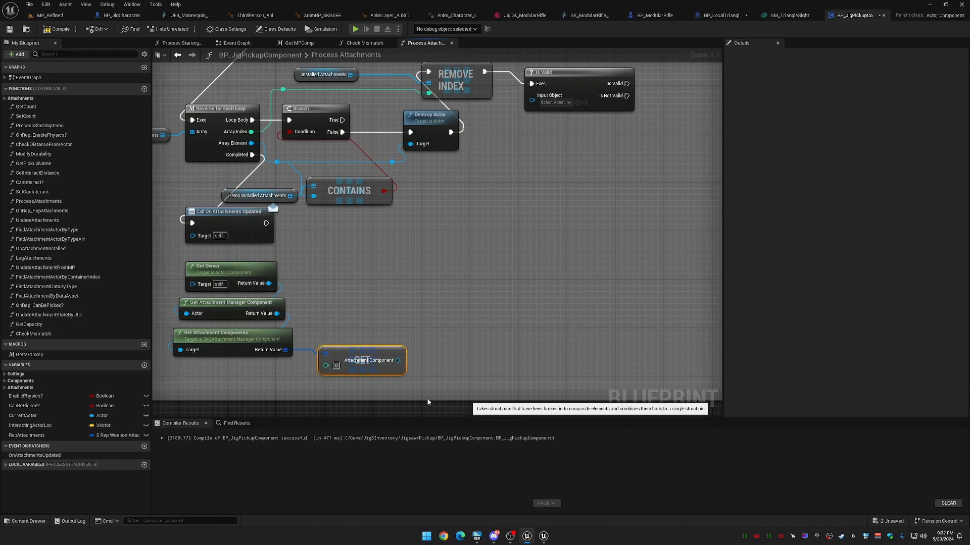
pyautogui.rightClick(380, 366)
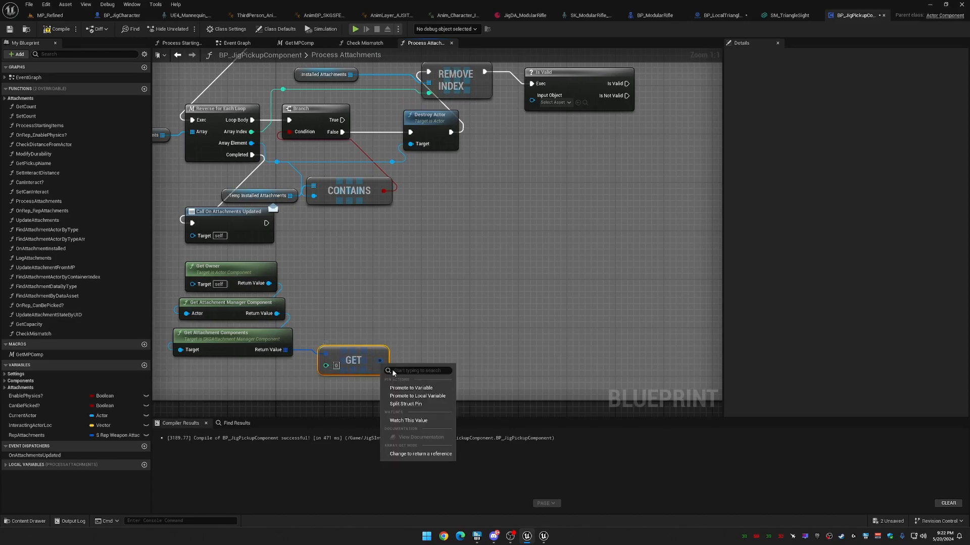
pyautogui.click(407, 404)
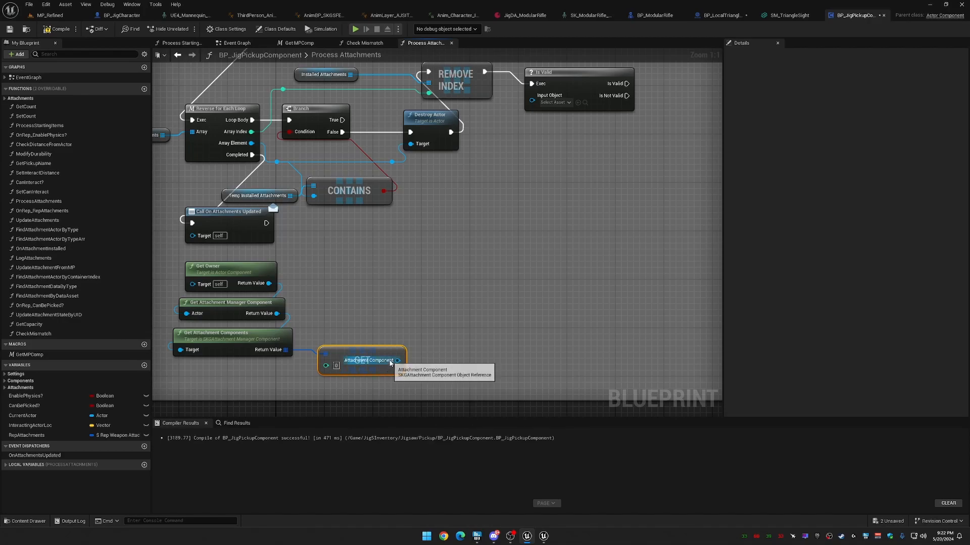
pyautogui.moveTo(398, 361); pyautogui.dragTo(537, 107)
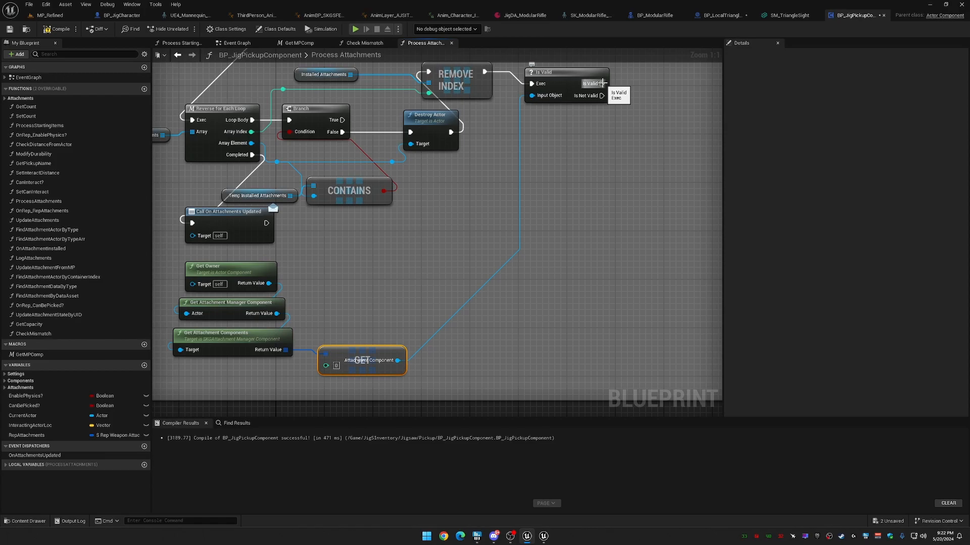
# Add the SKGAttachment Remove Attachment function, searching without context sensitivity, and place it beneath the Is Valid node.
pyautogui.rightClick(553, 146)
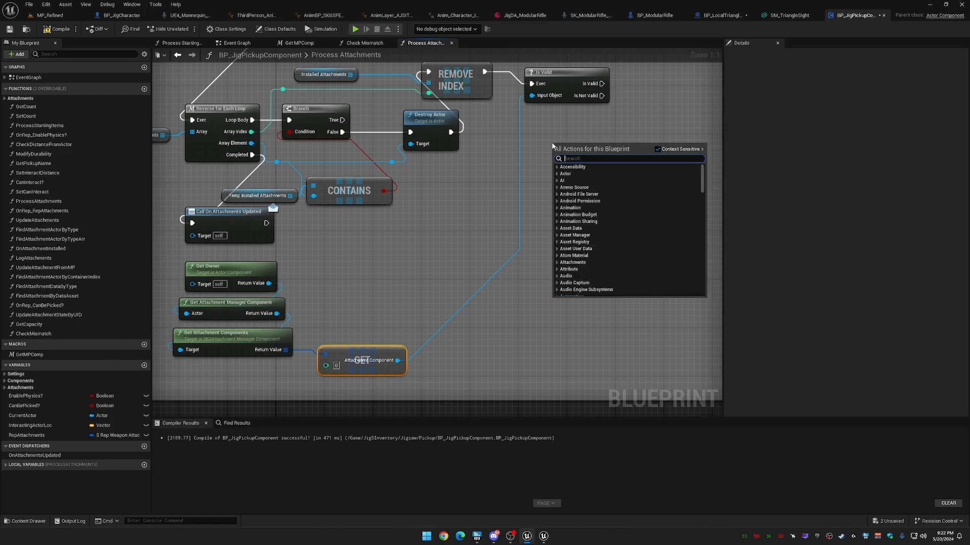
pyautogui.write('remove atta')
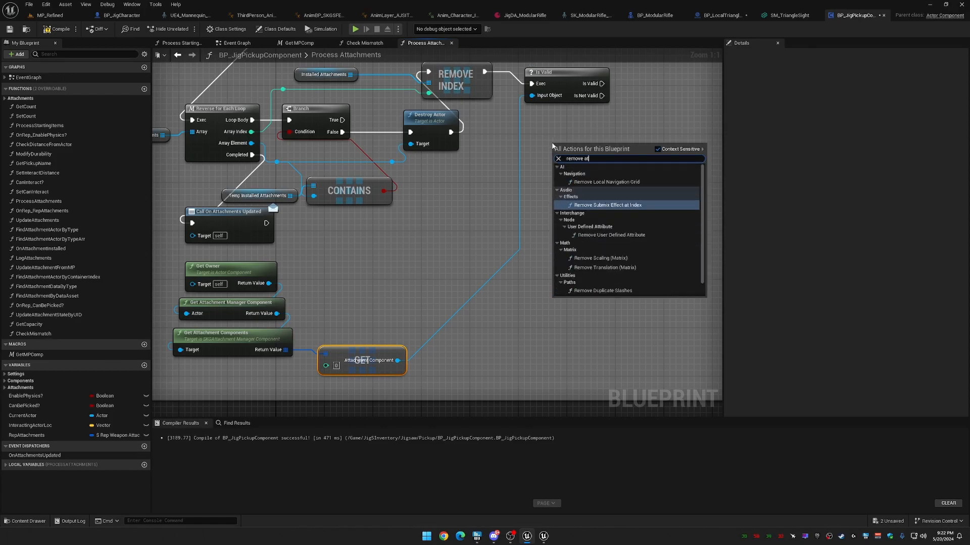
pyautogui.click(658, 150)
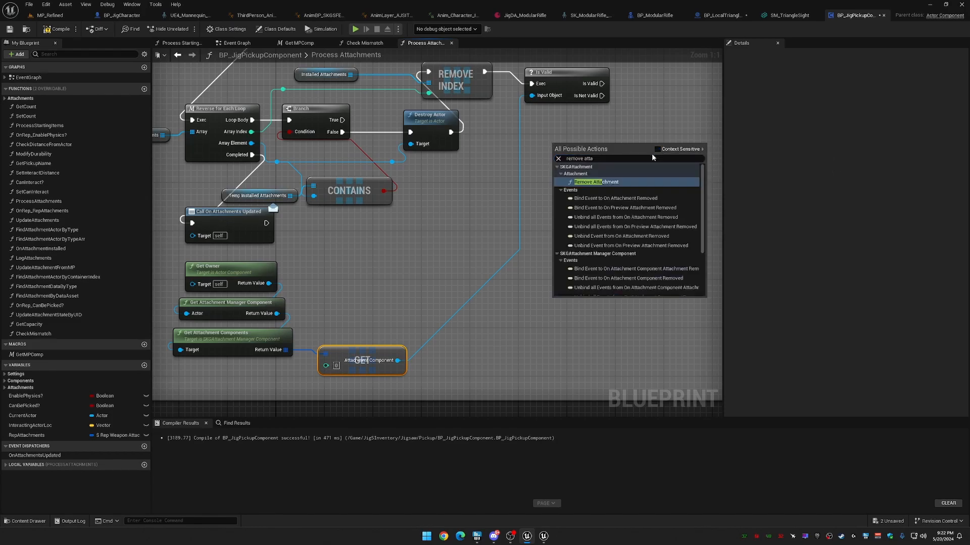
pyautogui.click(612, 182)
pyautogui.moveTo(598, 161); pyautogui.dragTo(604, 138)
# Run Remove Attachment from the Is Valid execution output, with the GET node's Attachment Component as its target, and align it under Is Valid.
pyautogui.moveTo(604, 84); pyautogui.dragTo(556, 144)
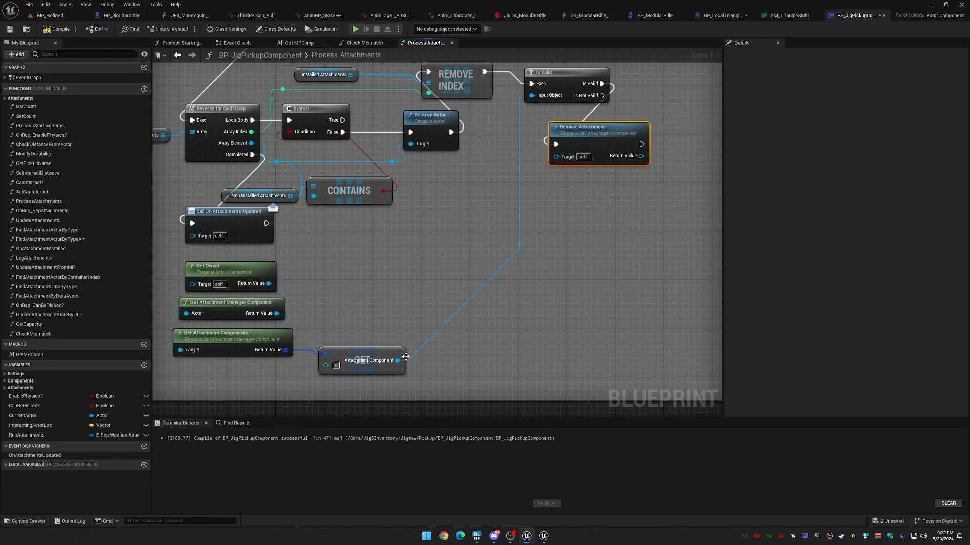
pyautogui.moveTo(403, 360); pyautogui.dragTo(556, 157)
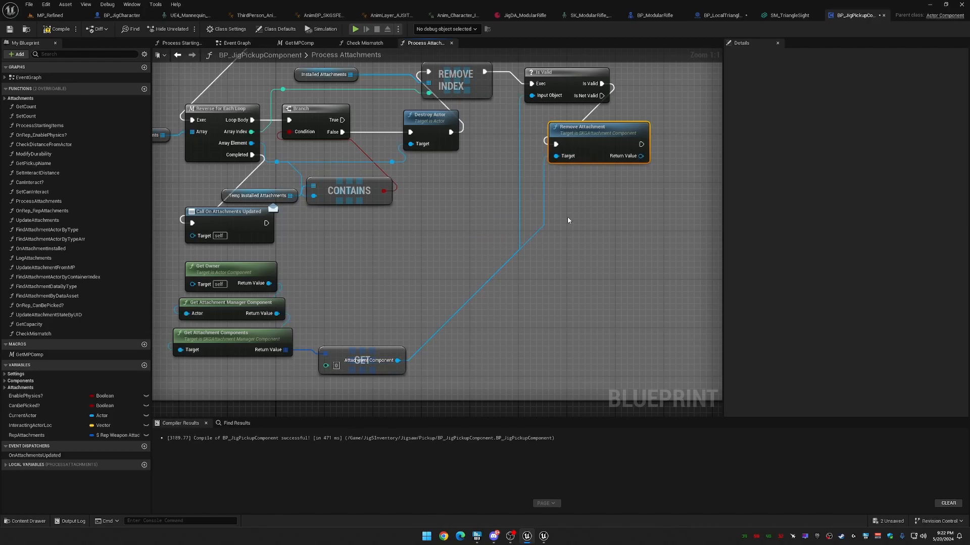
pyautogui.moveTo(598, 136); pyautogui.dragTo(573, 130)
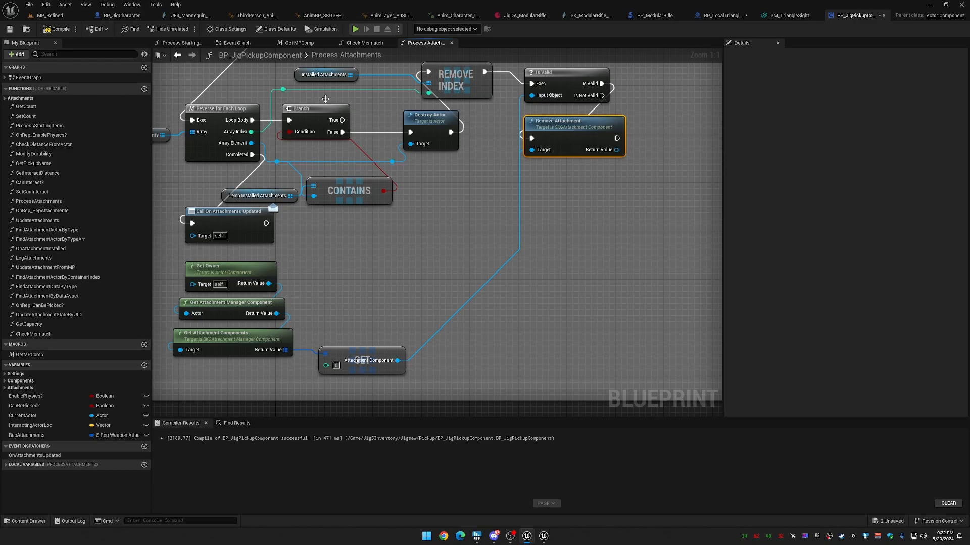
# Compile and save BP_JigPickupComponent.
pyautogui.click(57, 29)
pyautogui.click(9, 30)
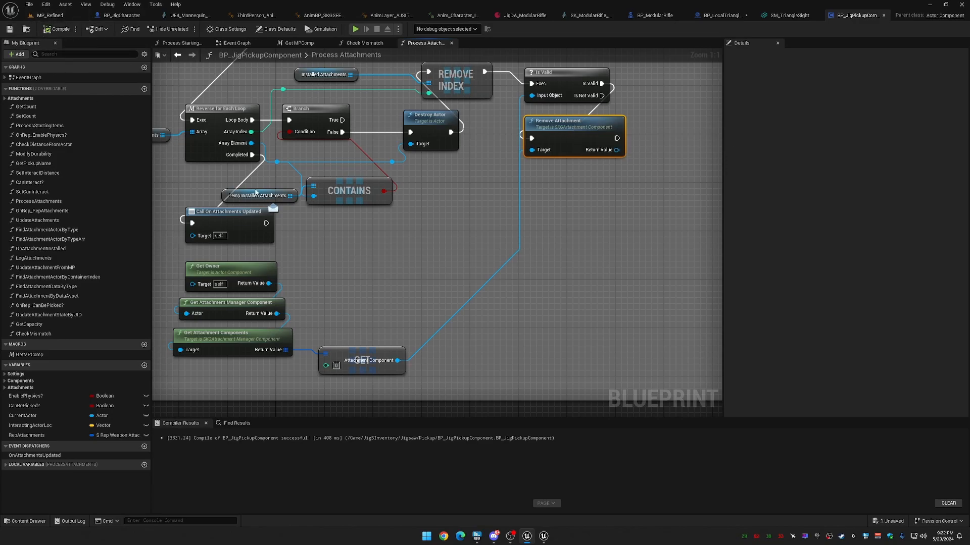
pyautogui.click(10, 29)
# Start a play session in the MP_Refined level and pick up a loose sight from the weapons and attachments display.
pyautogui.click(48, 16)
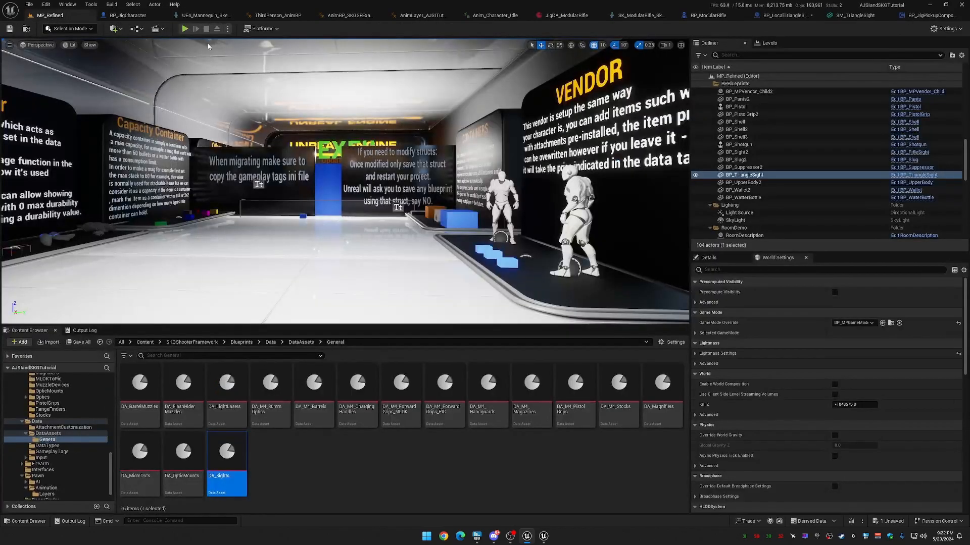
pyautogui.click(188, 29)
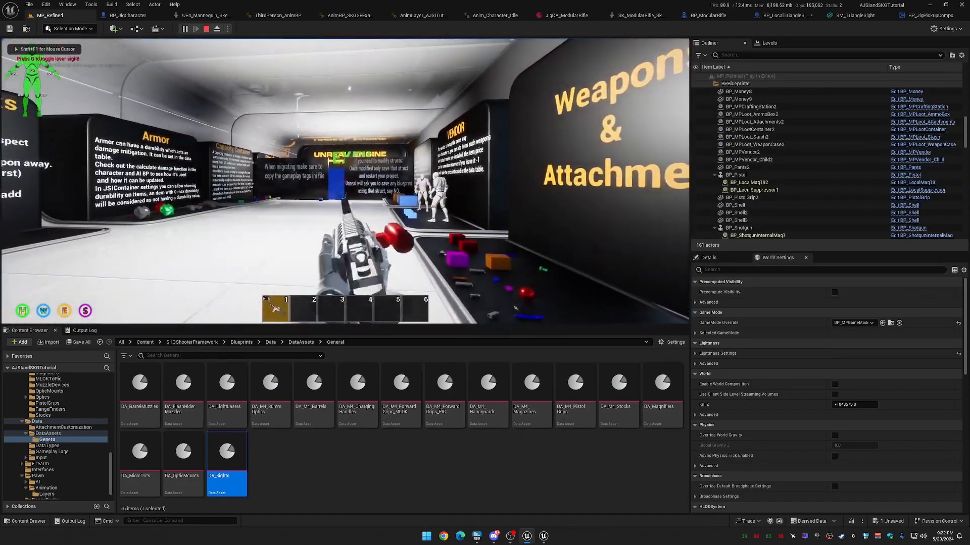
pyautogui.press('w')
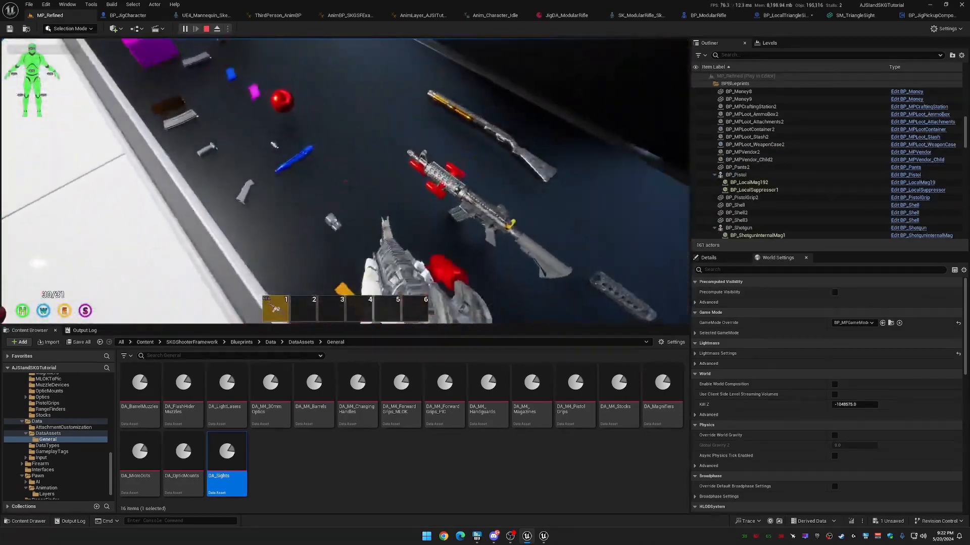
pyautogui.press('f')
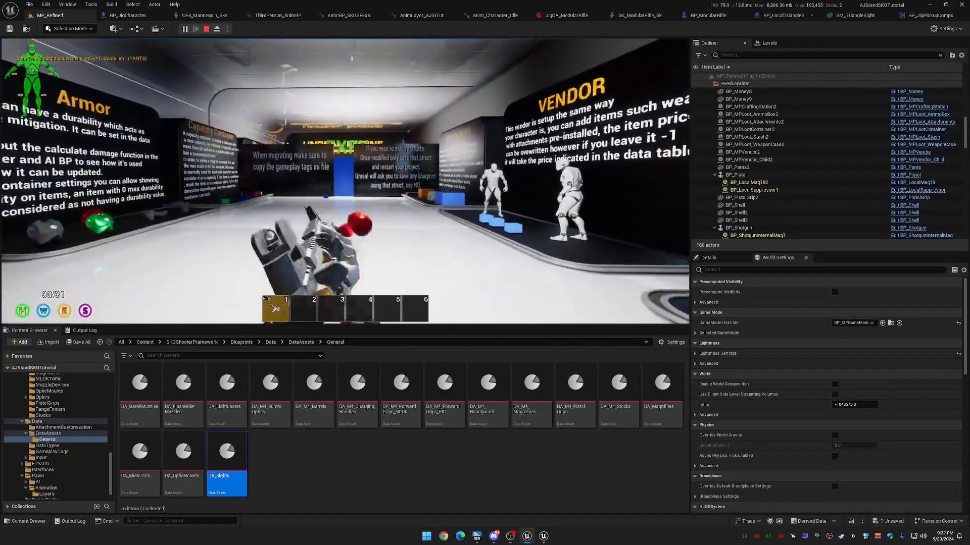
# Inspect the primary rifle in the inventory and move its installed sight into the Pants container.
pyautogui.press('Tab')
pyautogui.rightClick(34, 188)
pyautogui.click(42, 195)
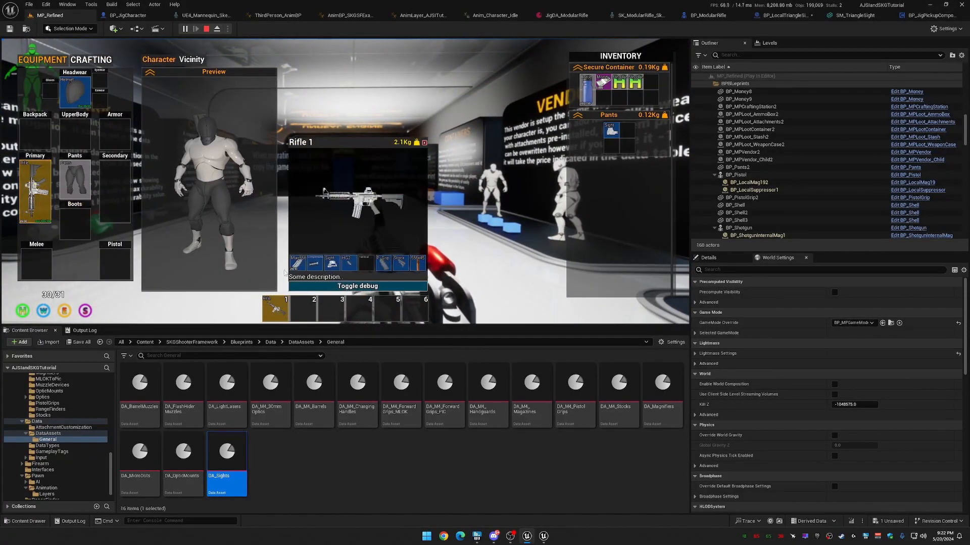
pyautogui.moveTo(332, 264); pyautogui.dragTo(609, 147)
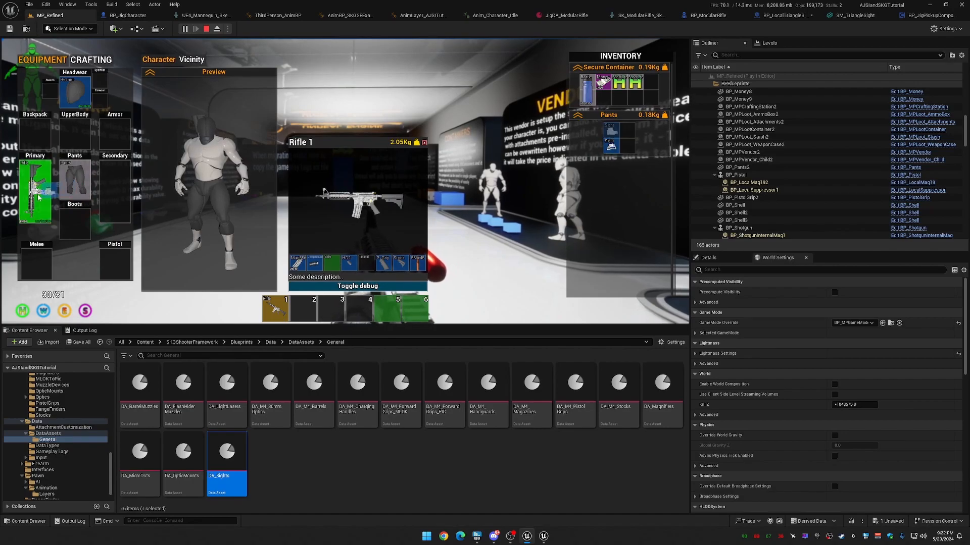
# Test swapping sights between the primary rifle and the Pants container, viewing the rifle with the sight fitted and removed.
pyautogui.press('Tab')
pyautogui.press('Tab')
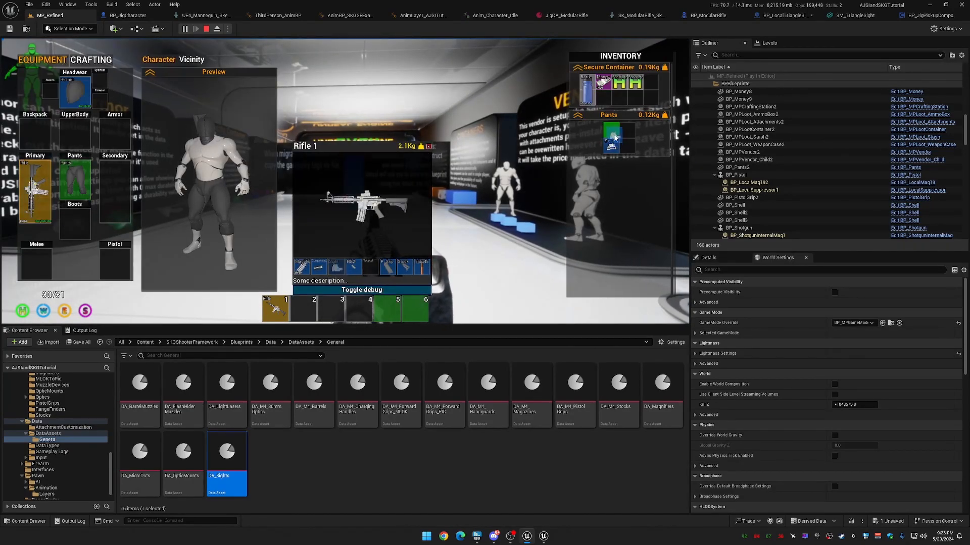
pyautogui.press('Tab')
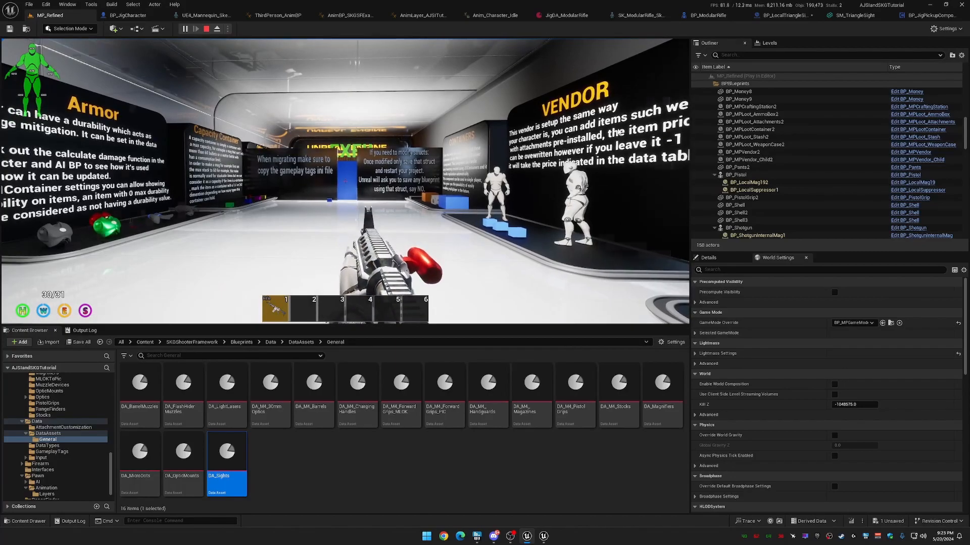
pyautogui.press('Tab')
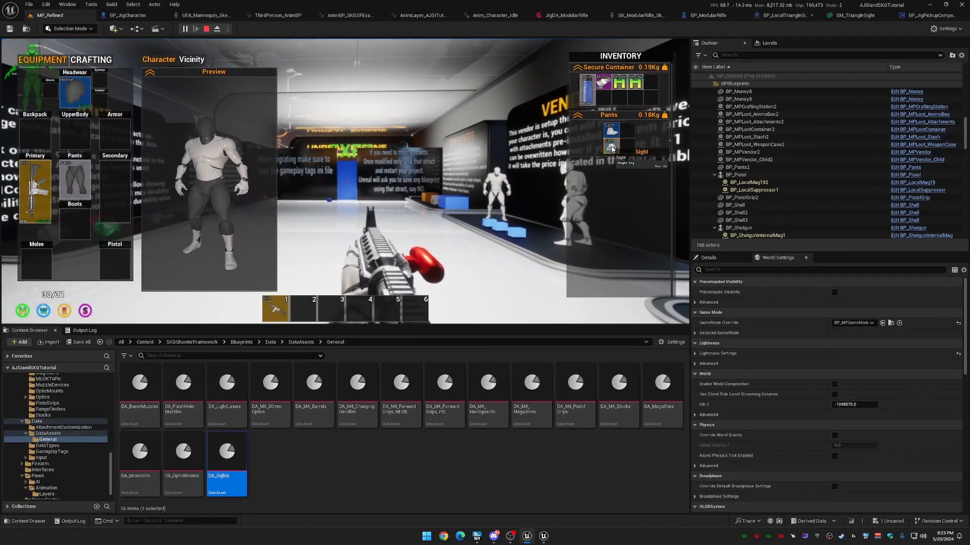
pyautogui.moveTo(613, 150); pyautogui.dragTo(51, 182)
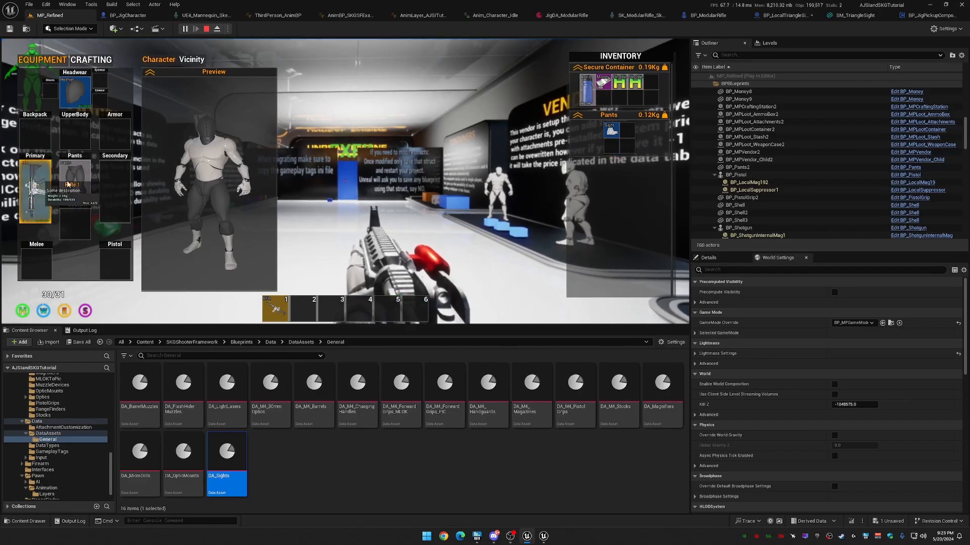
pyautogui.press('Tab')
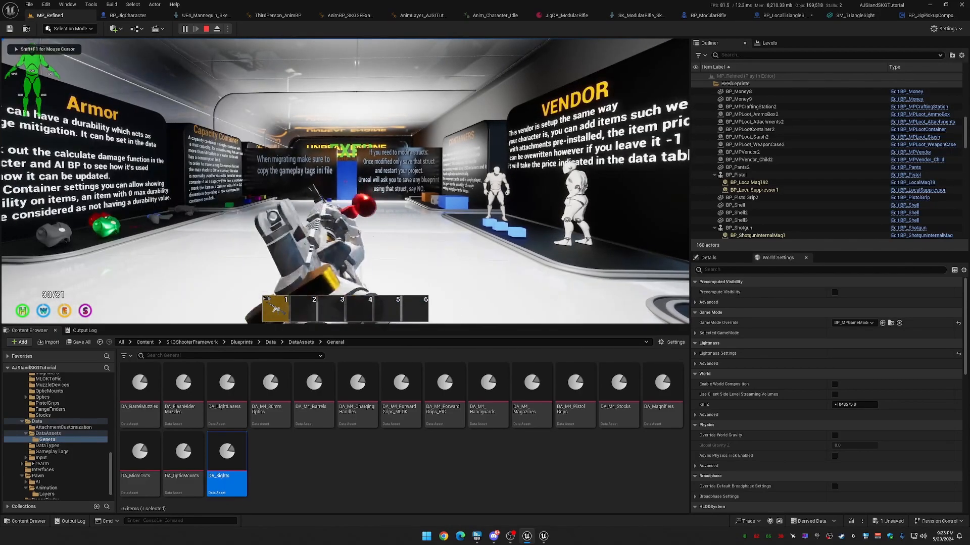
# End the play session, save BP_LocalTriangleSight and return to the MP_Refined level.
pyautogui.press('Escape')
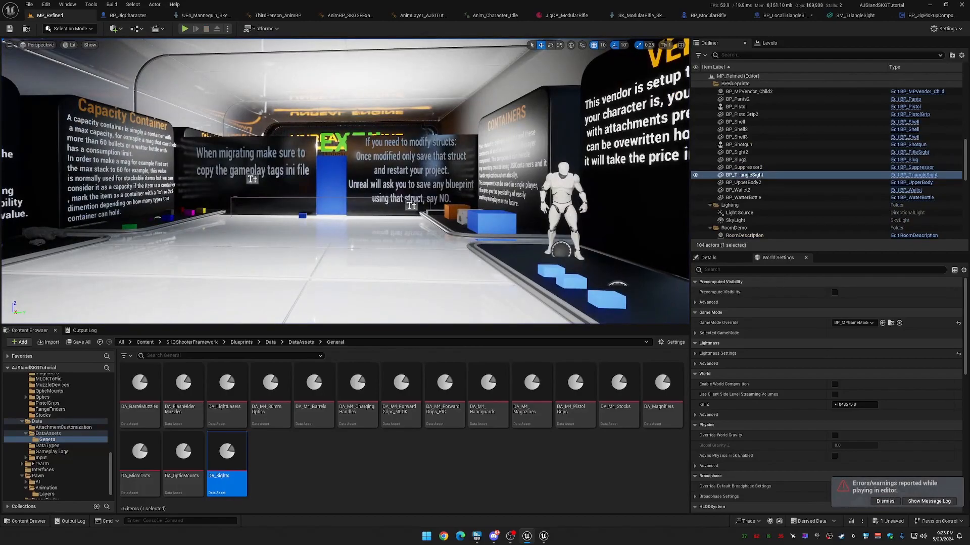
pyautogui.click(775, 15)
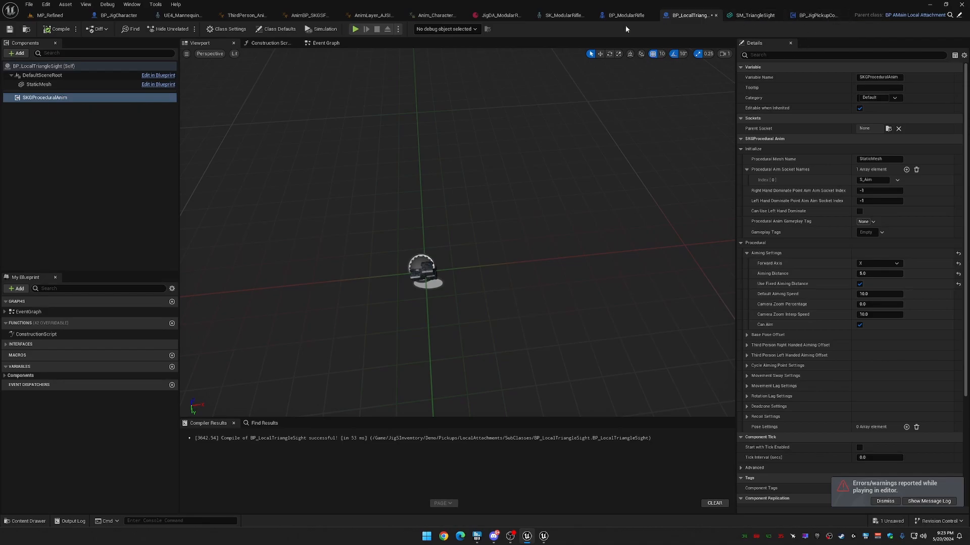
pyautogui.click(49, 16)
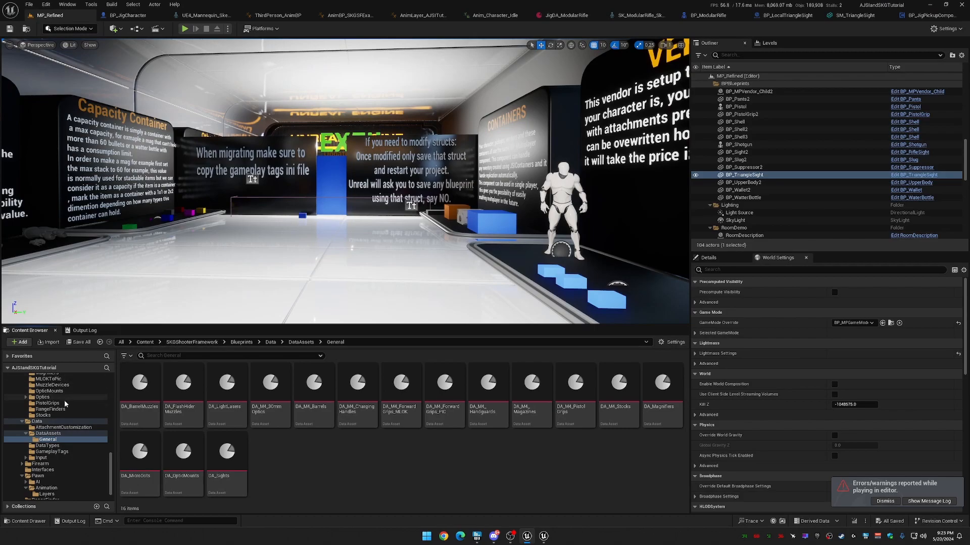
# Browse to the JigSInventory/Demo/Pickups folder in the project content.
pyautogui.scroll(5, 64, 403)
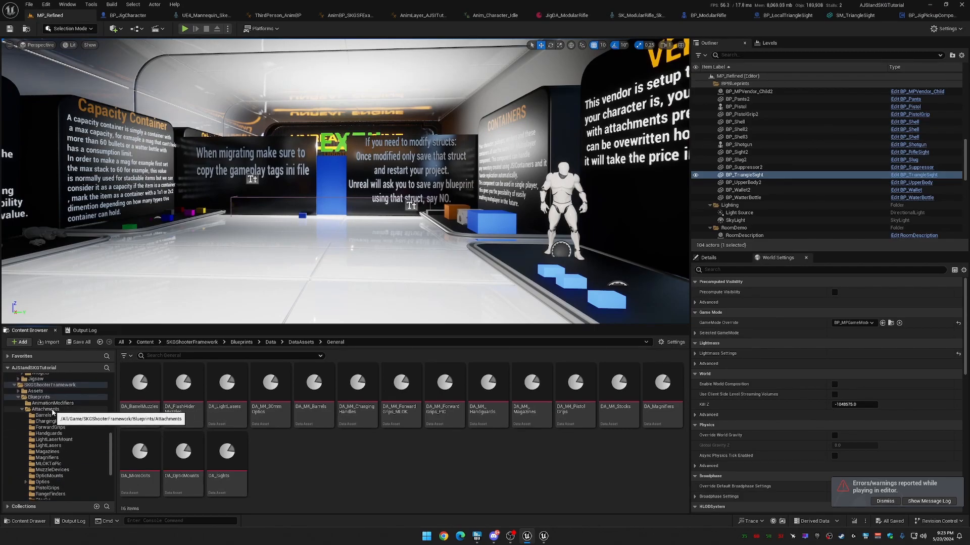
pyautogui.scroll(-8, 56, 417)
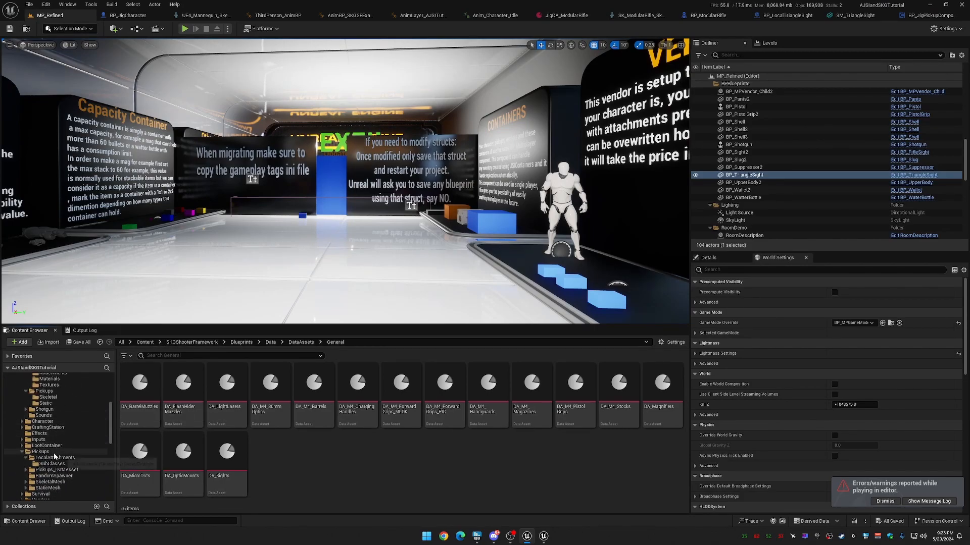
pyautogui.click(50, 451)
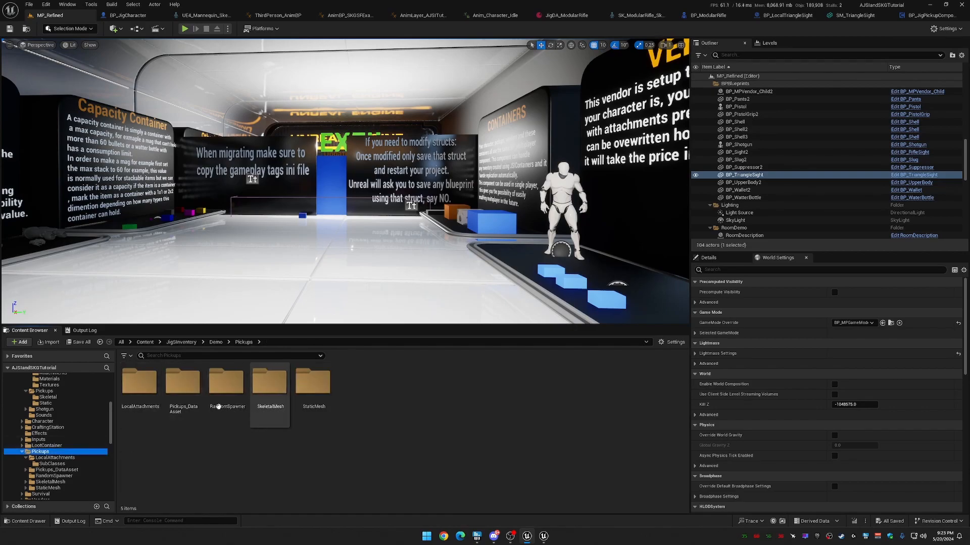
pyautogui.doubleClick(323, 398)
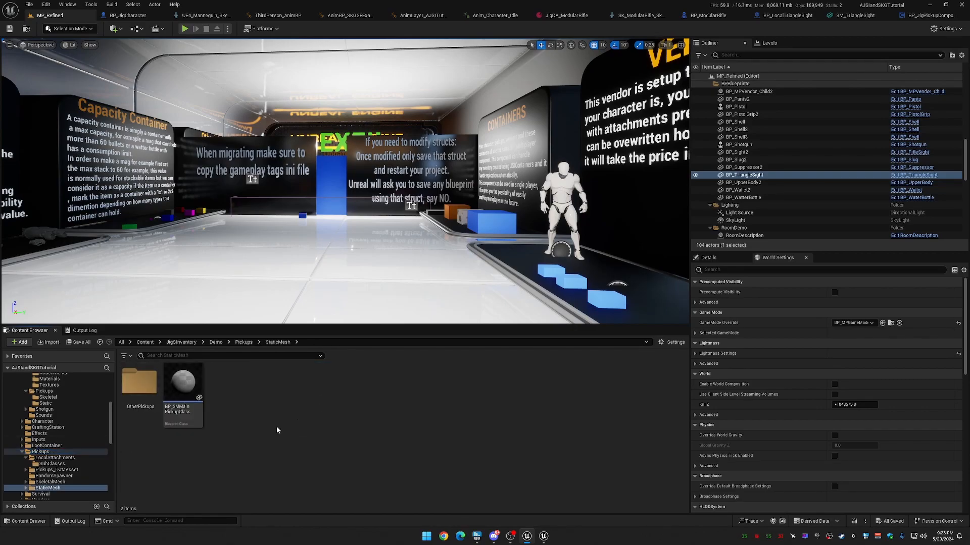
pyautogui.doubleClick(140, 382)
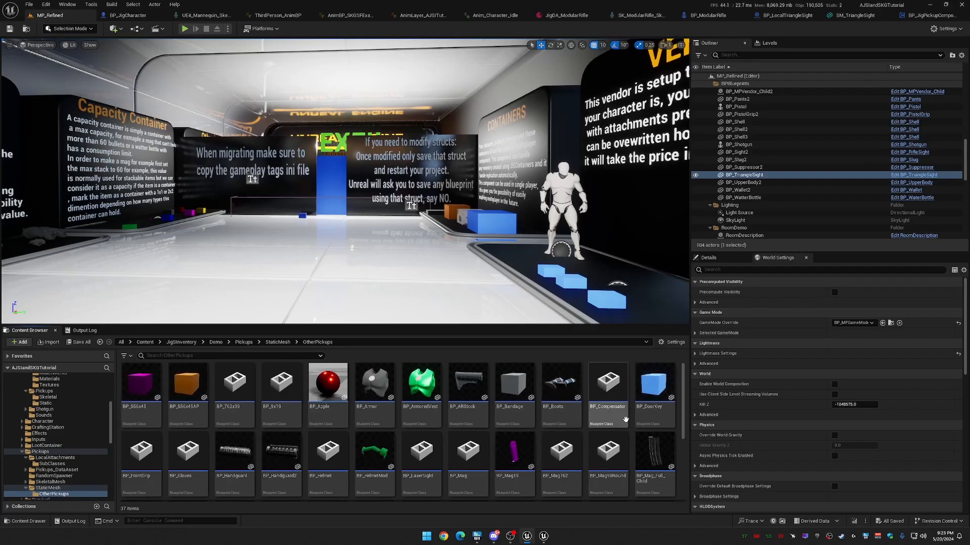
pyautogui.scroll(-5, 556, 434)
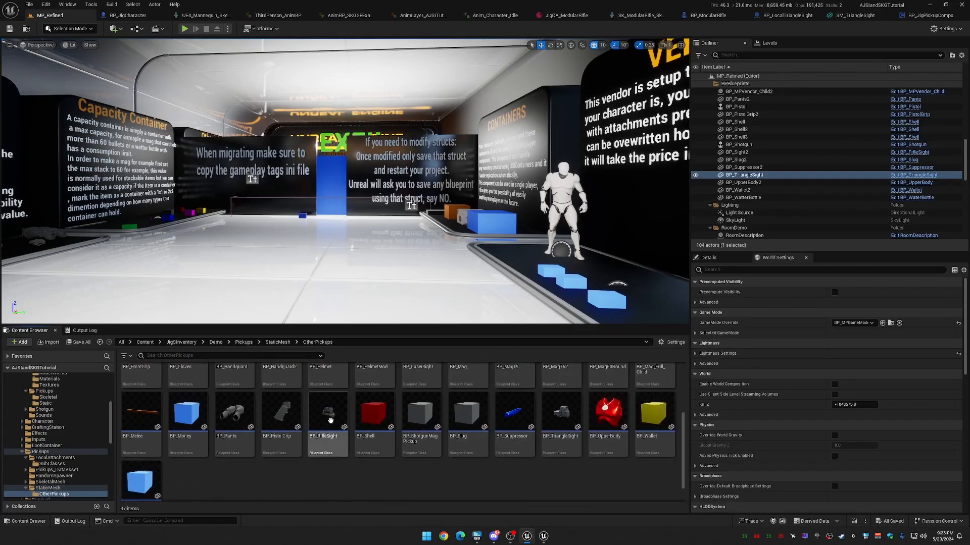
pyautogui.hotkey('alt', 'Left')
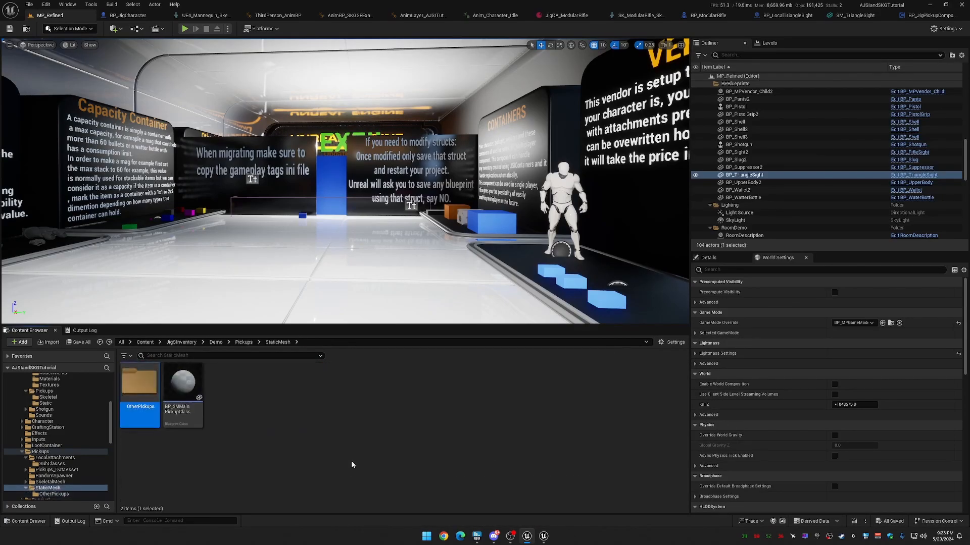
pyautogui.hotkey('alt', 'Left')
# Open BP_LocalRifleSight from the LocalAttachments/SubClasses folder in the full Blueprint editor.
pyautogui.doubleClick(146, 389)
pyautogui.doubleClick(151, 398)
pyautogui.doubleClick(573, 391)
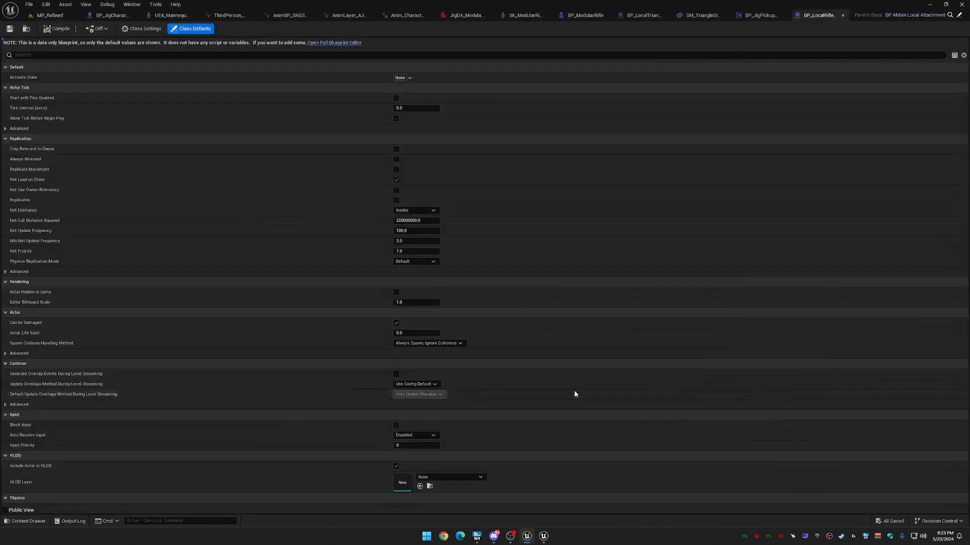
pyautogui.click(344, 44)
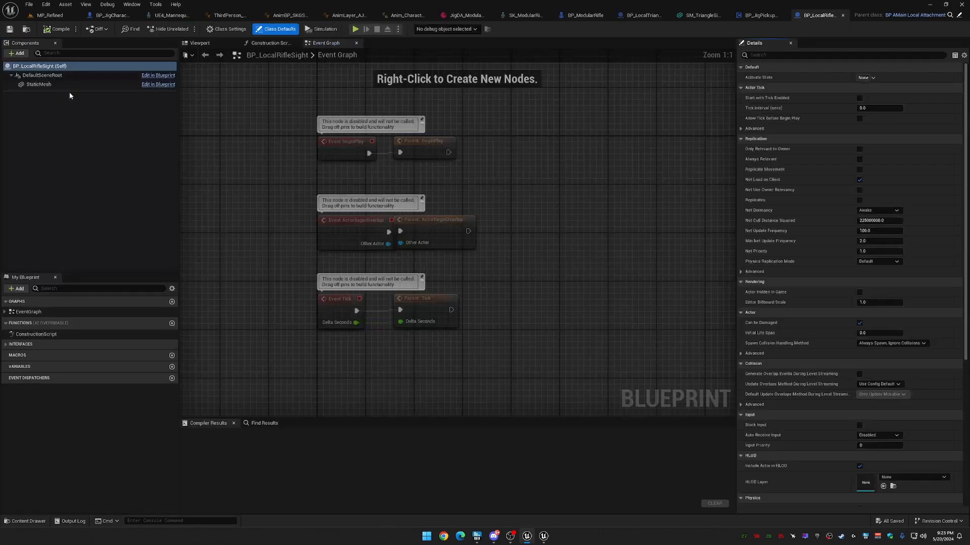
# Add an SKG Procedural Anim component to BP_LocalRifleSight, keeping its default name.
pyautogui.click(17, 53)
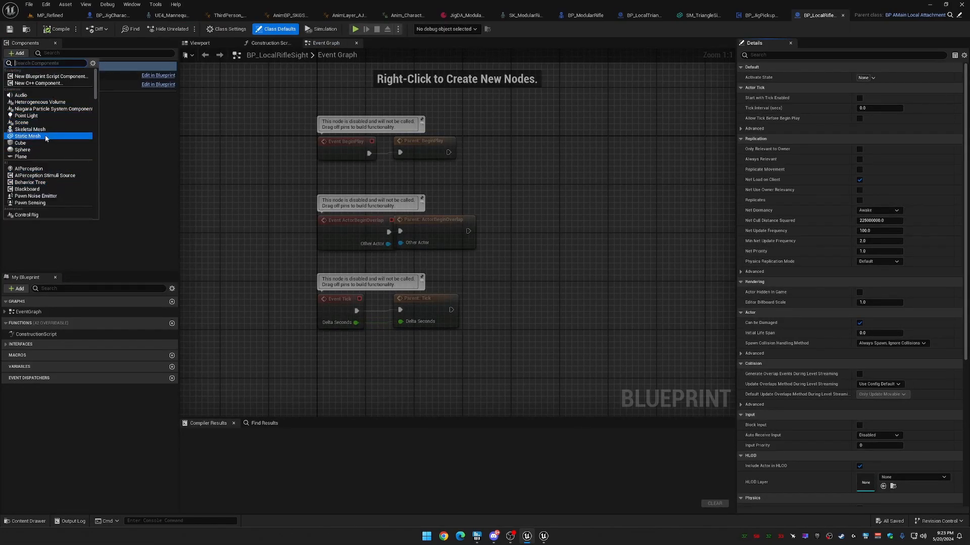
pyautogui.write('skg')
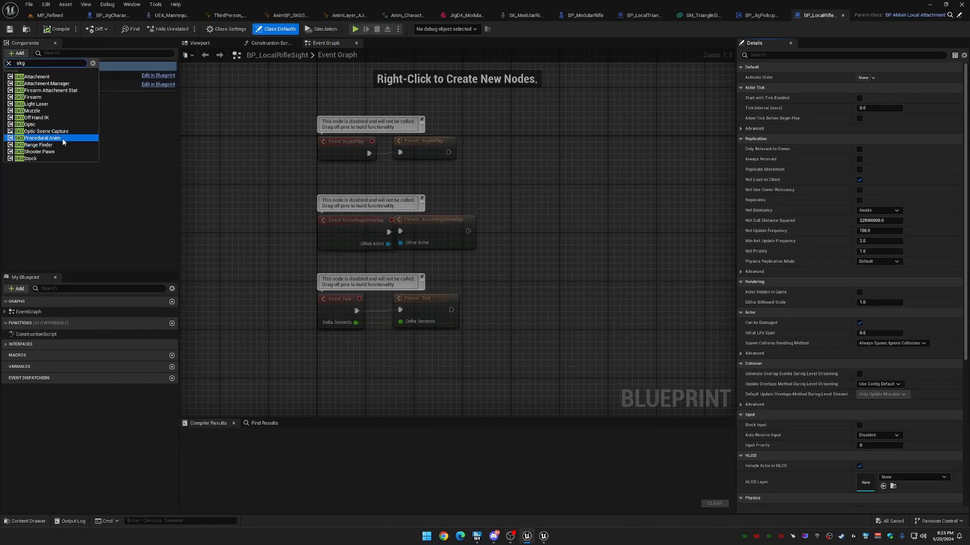
pyautogui.click(48, 141)
pyautogui.click(107, 99)
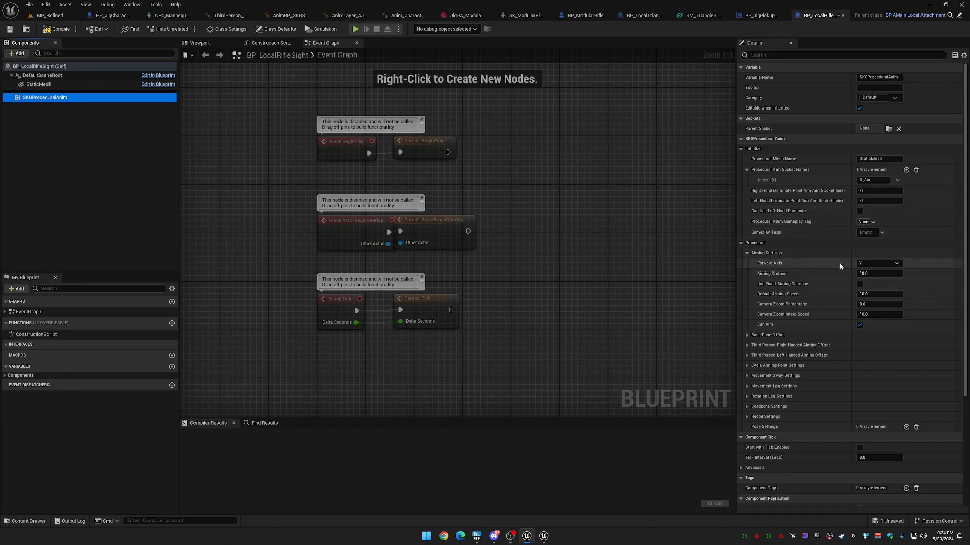
# Check the rifle sight's orientation, set the SKGProceduralAnim component's Forward Axis to X, and compile BP_LocalRifleSight.
pyautogui.click(200, 43)
pyautogui.moveTo(457, 232); pyautogui.dragTo(452, 252, button='right')
pyautogui.click(876, 264)
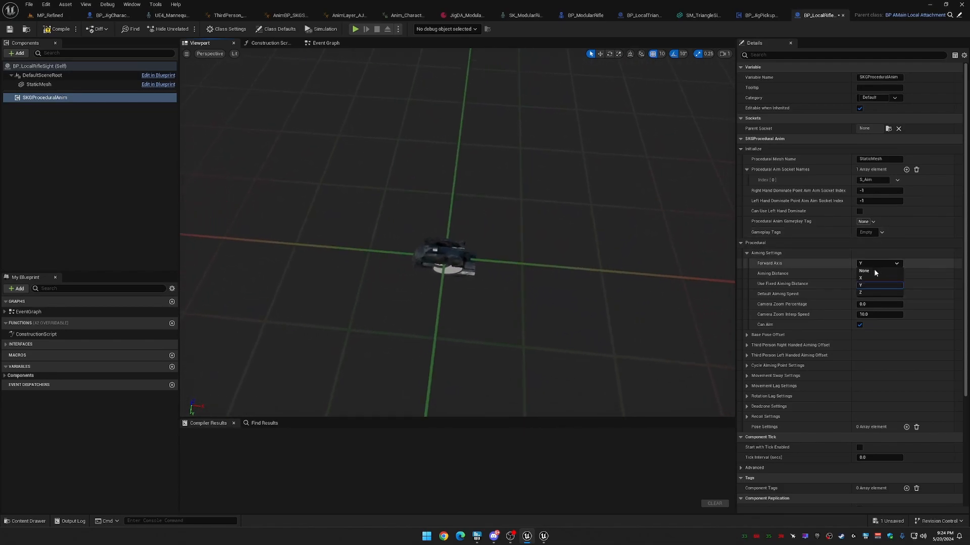
pyautogui.click(873, 274)
pyautogui.click(58, 27)
# Locate the SM_RifleSight mesh used by the StaticMesh component and open it in the mesh editor.
pyautogui.click(55, 85)
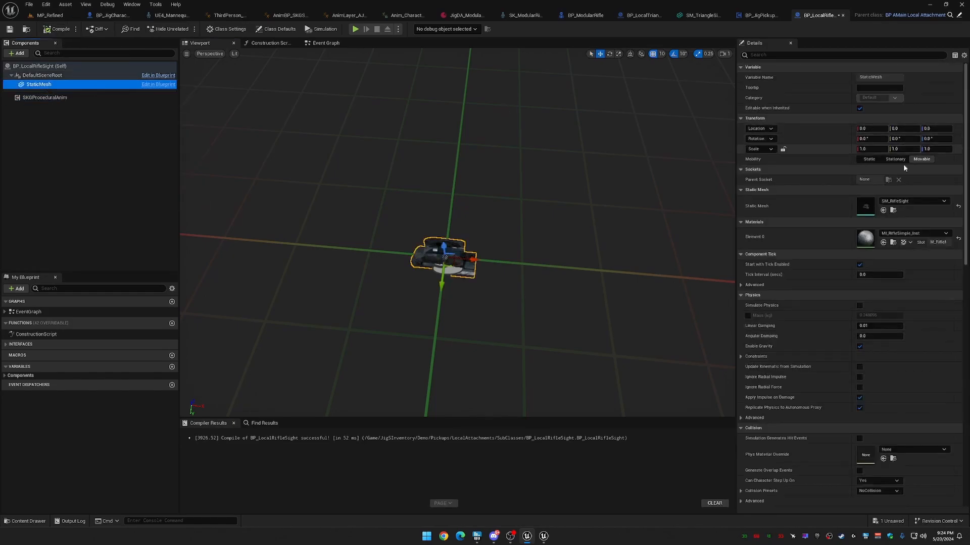
pyautogui.click(893, 212)
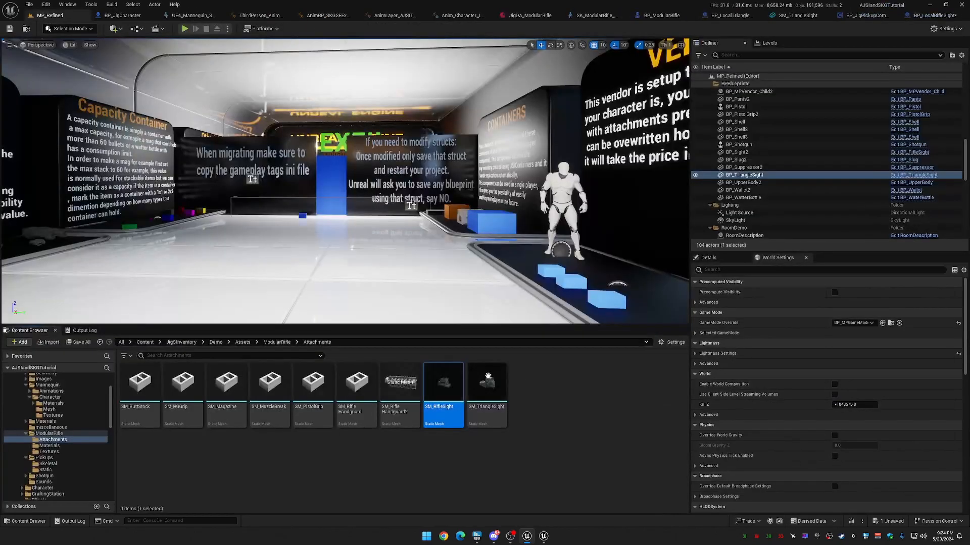
pyautogui.doubleClick(445, 384)
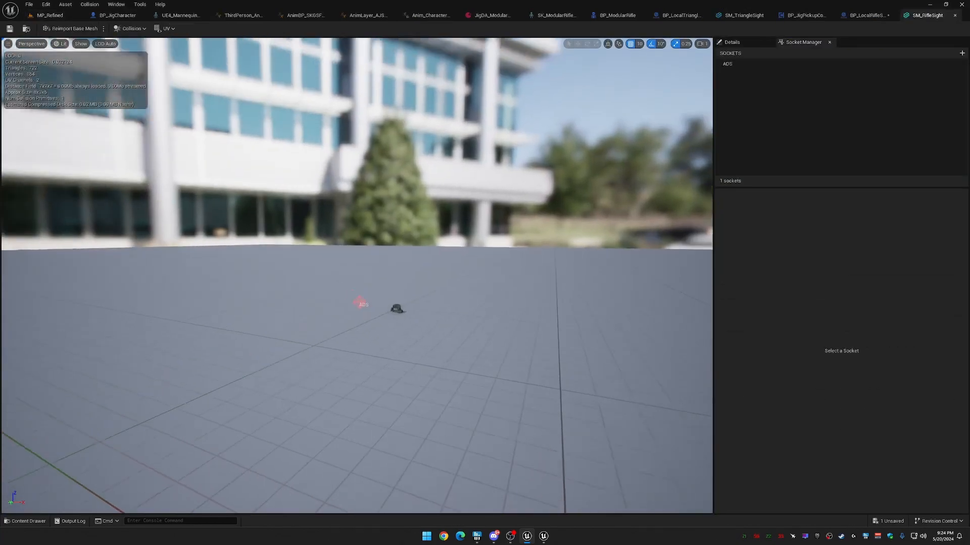
# Duplicate the ADS socket of SM_RifleSight and name the copy S_Aim.
pyautogui.moveTo(444, 384); pyautogui.dragTo(465, 180, button='right')
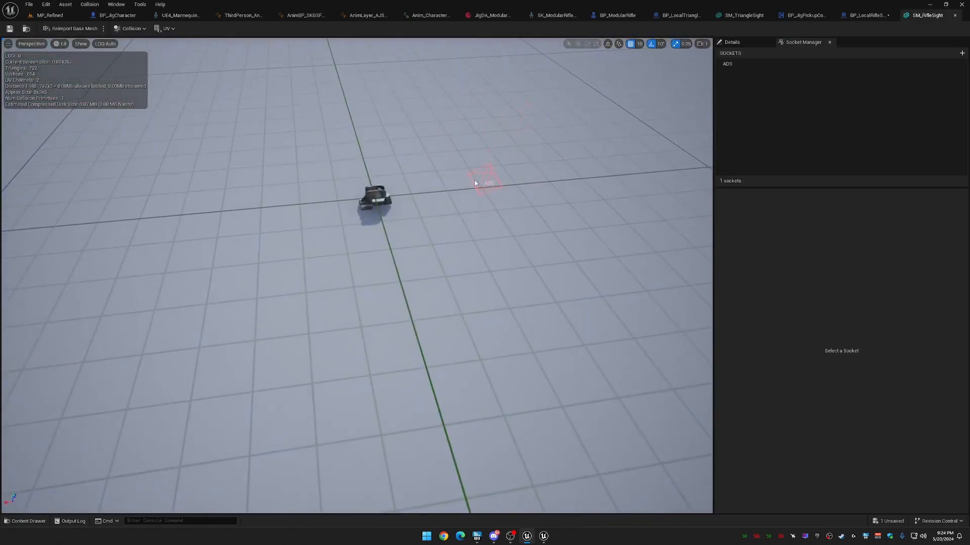
pyautogui.click(733, 64)
pyautogui.rightClick(747, 76)
pyautogui.click(727, 63)
pyautogui.rightClick(730, 64)
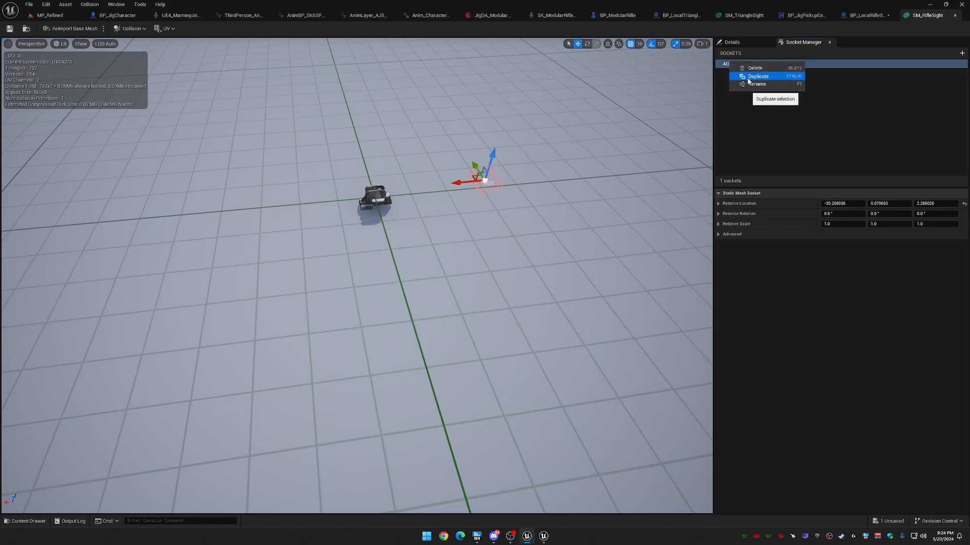
pyautogui.click(757, 77)
pyautogui.click(742, 75)
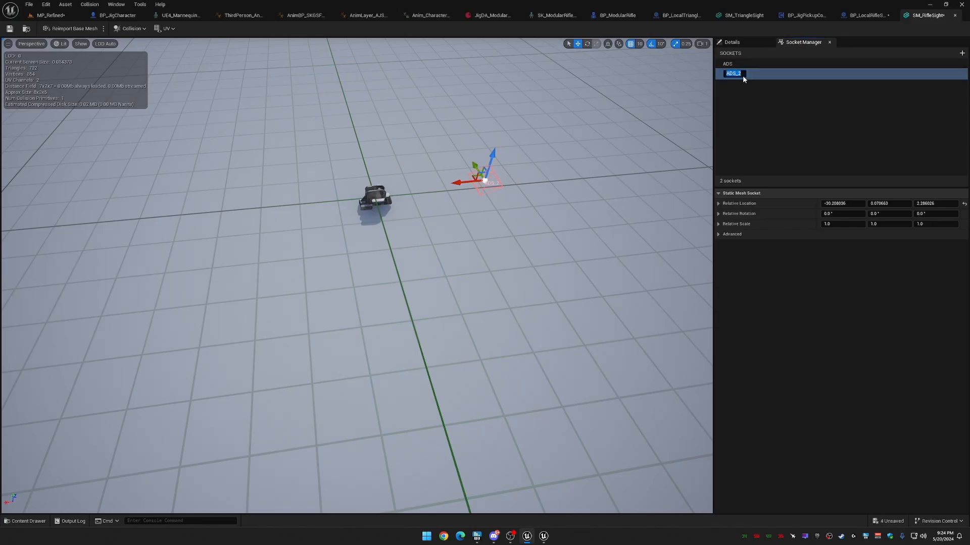
pyautogui.write('S_Aim')
pyautogui.press('Return')
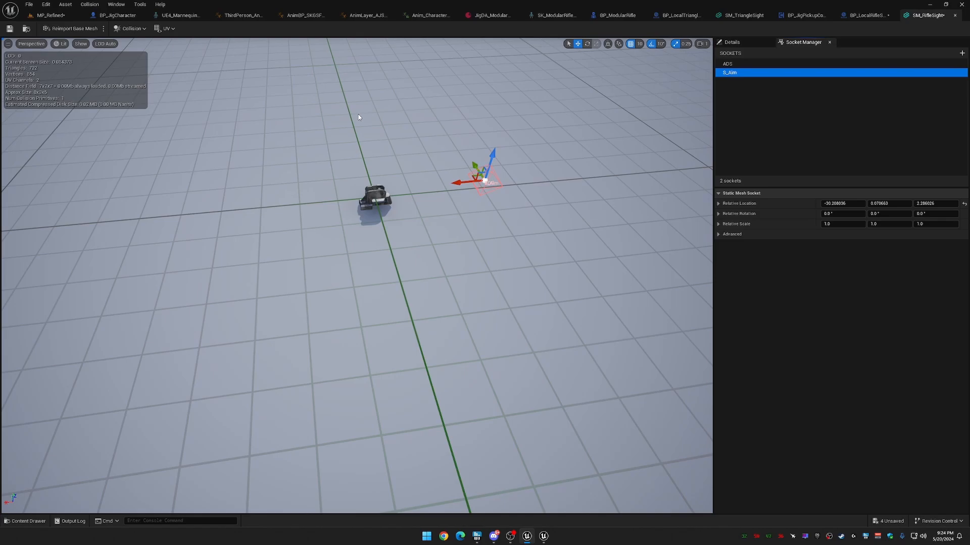
# Rotate the S_Aim socket to 270° about its Z axis and save SM_RifleSight.
pyautogui.click(587, 44)
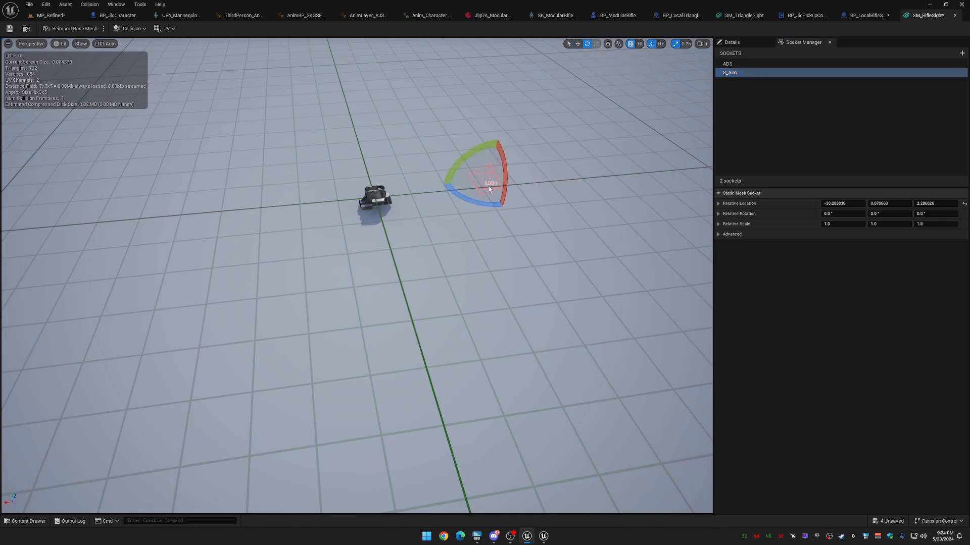
pyautogui.moveTo(495, 208); pyautogui.dragTo(473, 198)
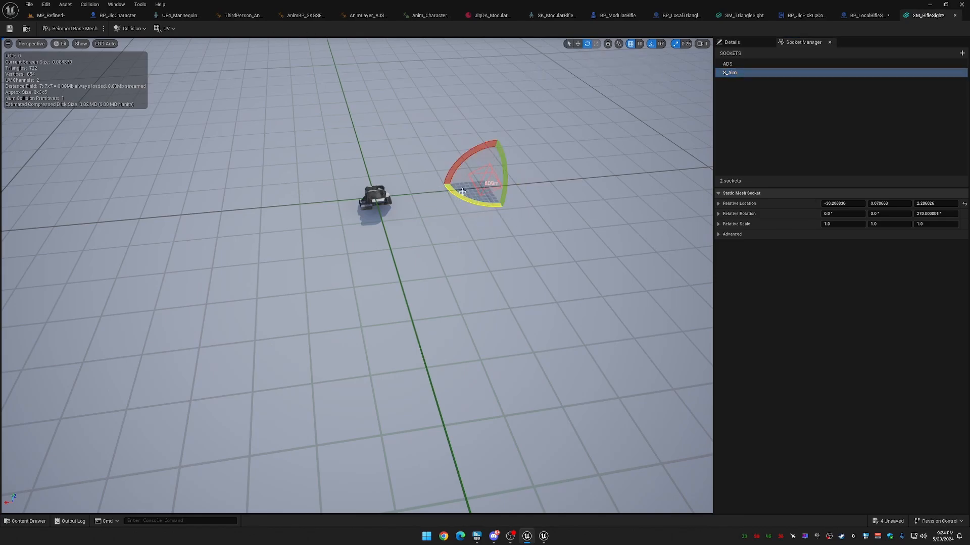
pyautogui.click(9, 29)
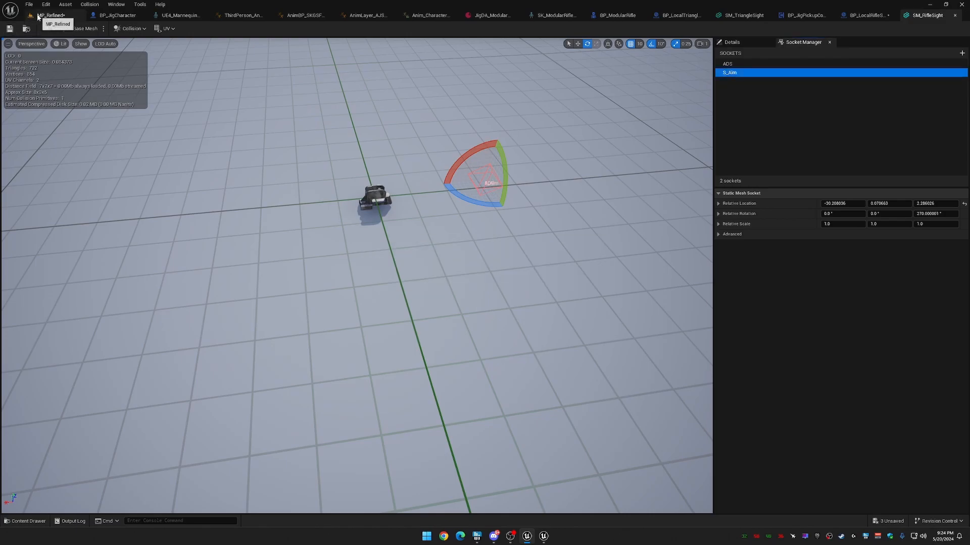
# Save all remaining modified assets: BP_LocalRifleSight, BP_RifleSight and the MP_Refined level.
pyautogui.click(38, 16)
pyautogui.click(82, 345)
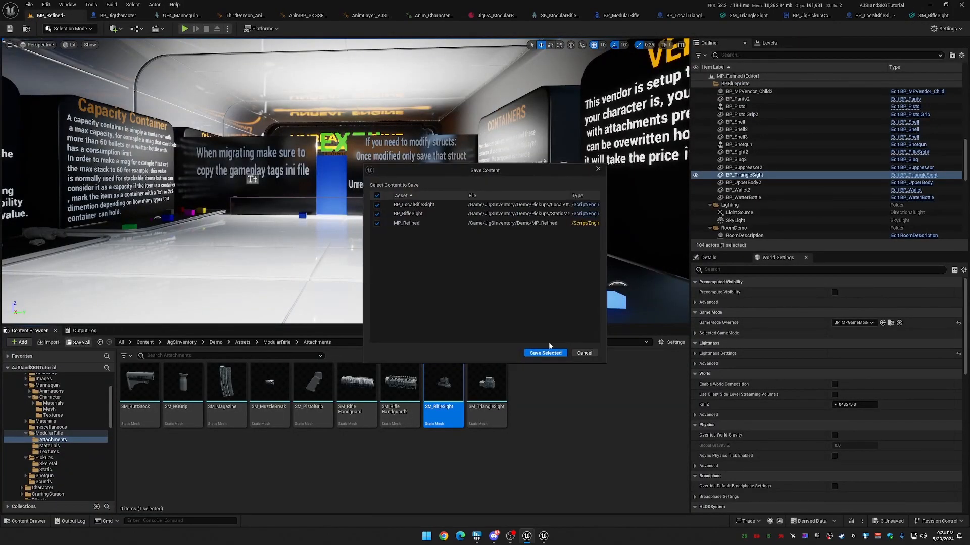
pyautogui.click(554, 347)
# Start a play session in MP_Refined and aim down the rifle, then lower it again.
pyautogui.click(186, 30)
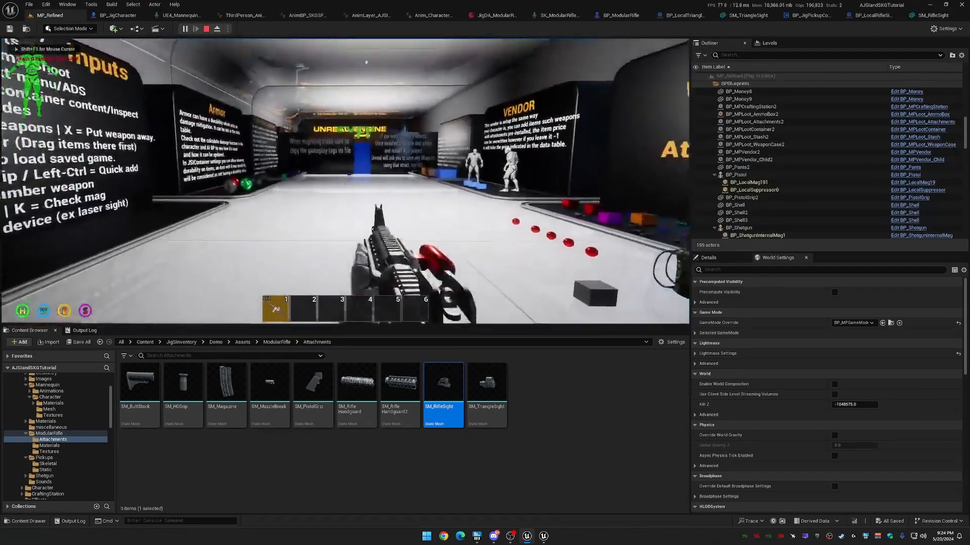
pyautogui.rightClick(345, 181)
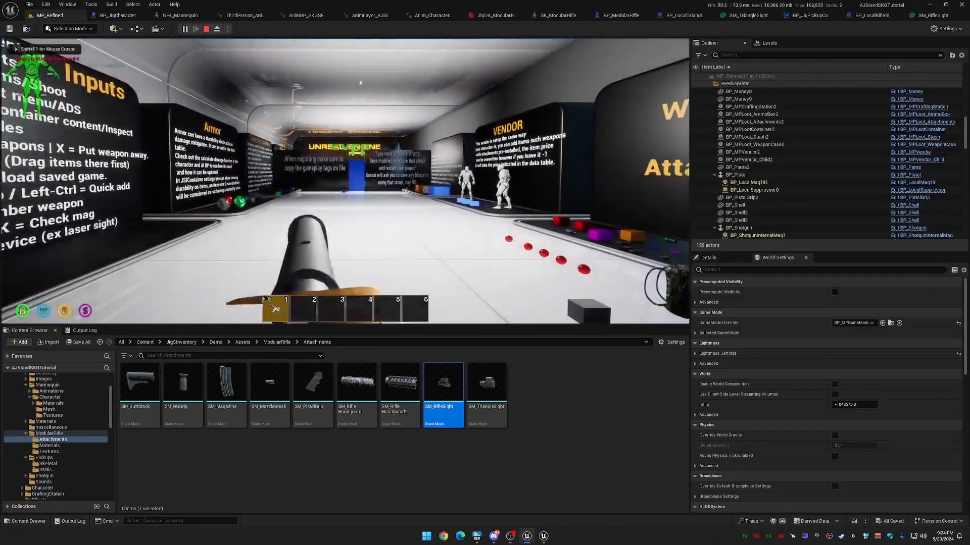
pyautogui.rightClick(344, 181)
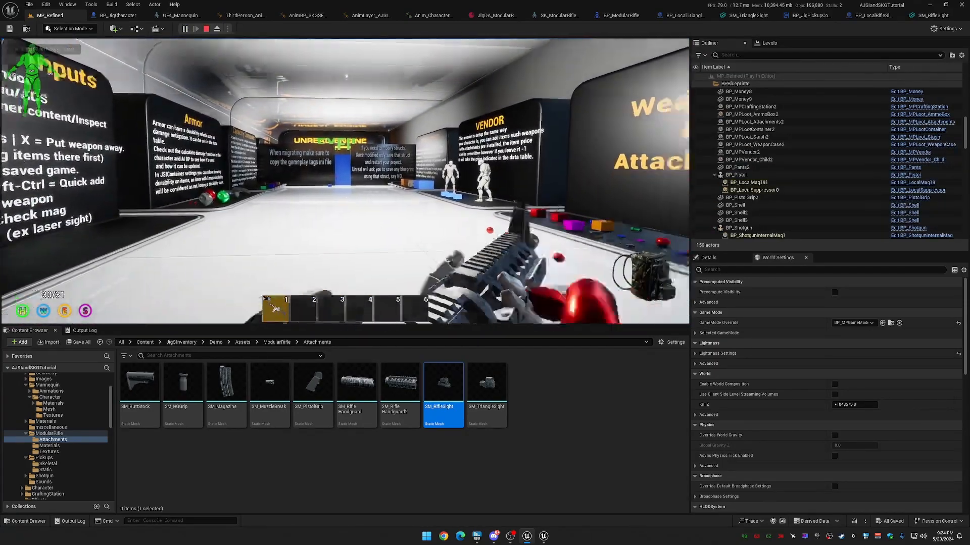
# Pick up the sights from the weapons display and inspect the equipped rifle's attachment slots in the inventory.
pyautogui.press('w')
pyautogui.press('w')
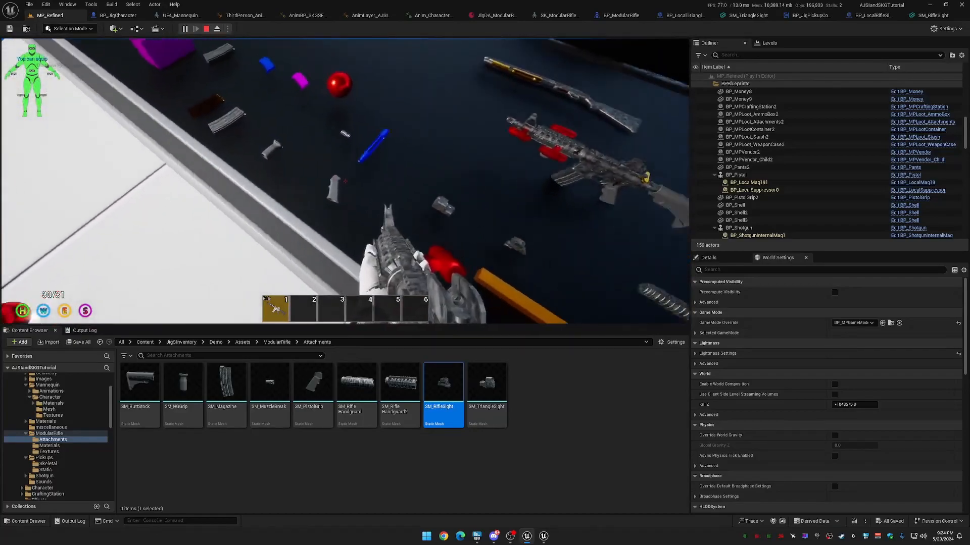
pyautogui.press('f')
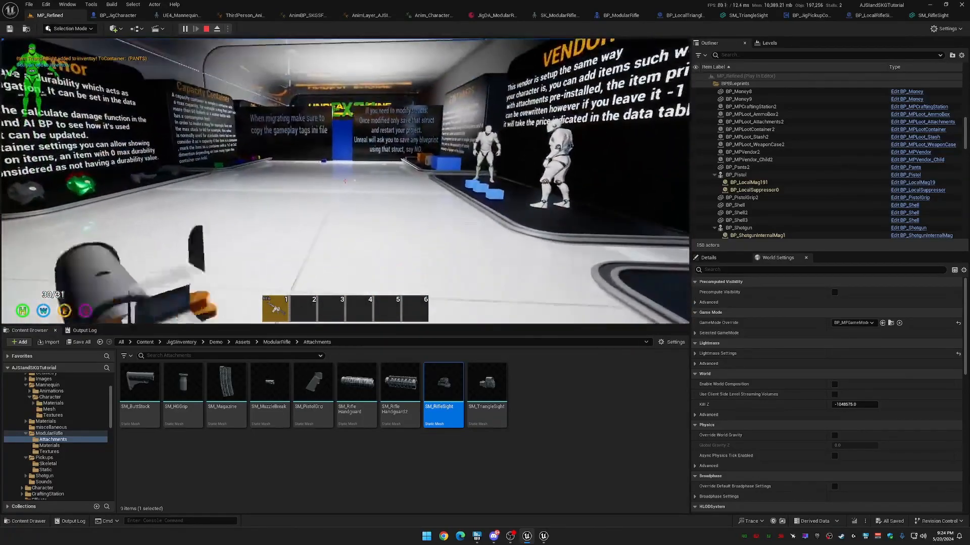
pyautogui.press('Tab')
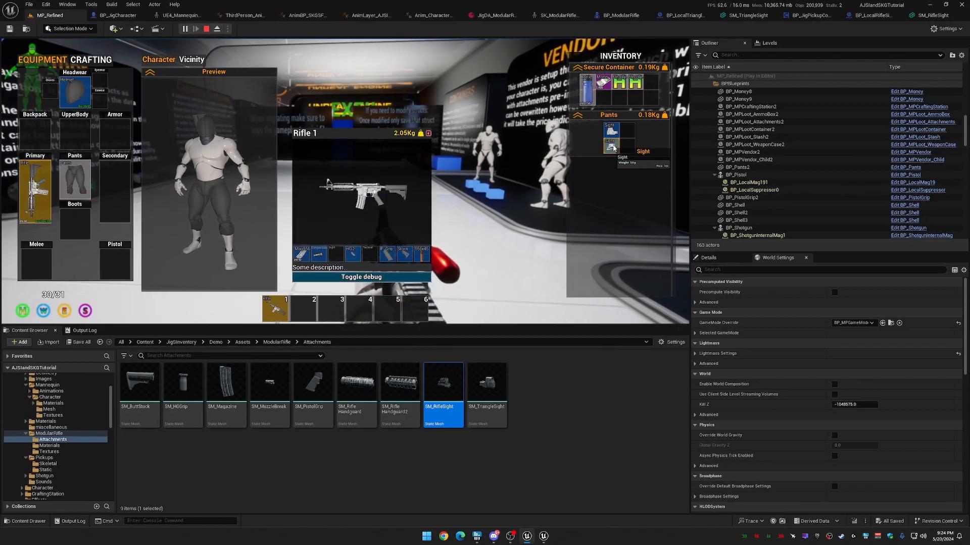
pyautogui.press('Tab')
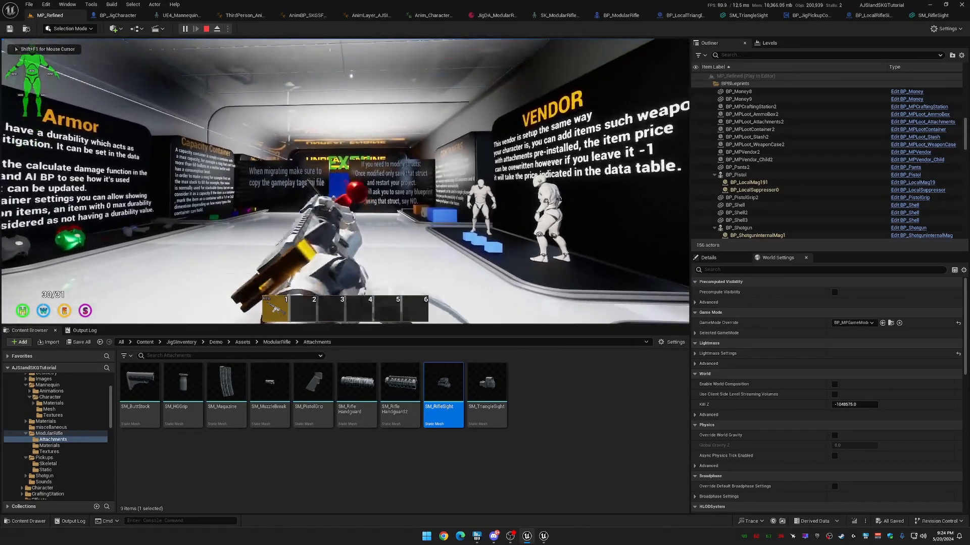
# Recheck the carried sights in the inventory, then return to the game and test aiming the rifle.
pyautogui.press('Tab')
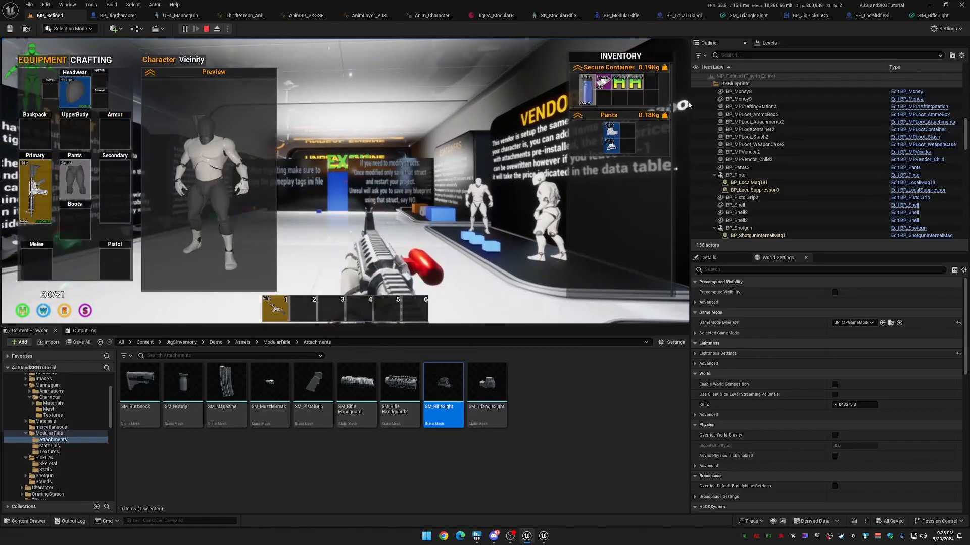
pyautogui.press('Tab')
pyautogui.rightClick(345, 182)
pyautogui.rightClick(345, 181)
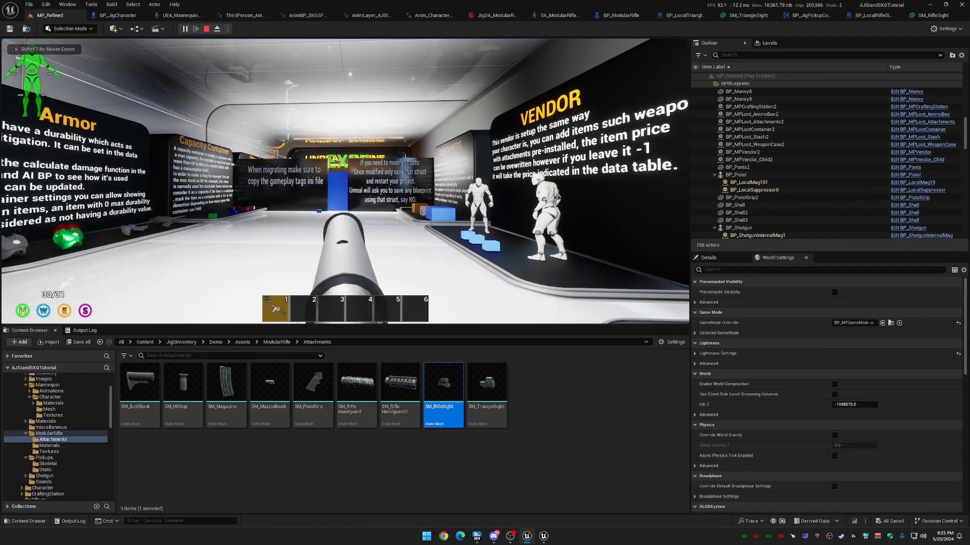
# Attach a carried sight to the rifle from the inventory, test aiming with it, and end the play session.
pyautogui.press('Tab')
pyautogui.doubleClick(35, 192)
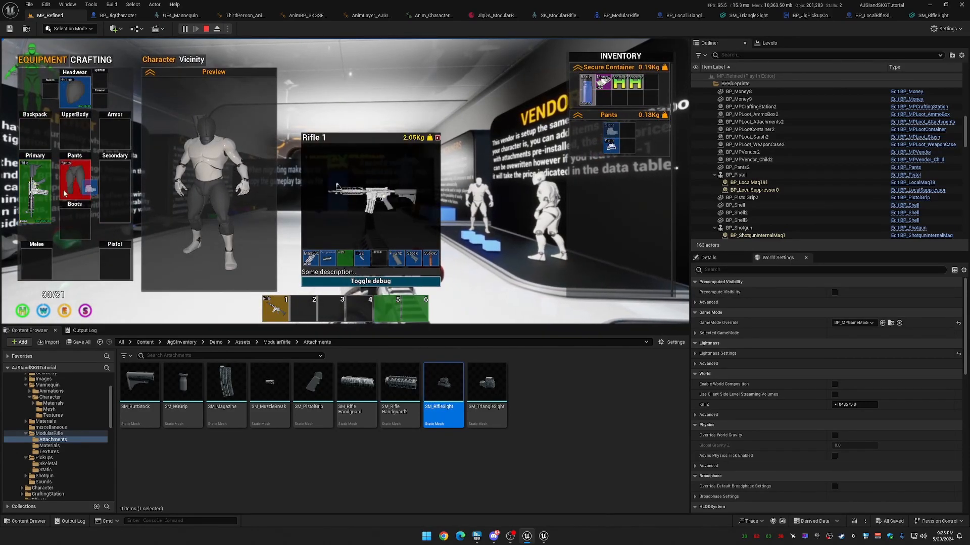
pyautogui.press('Tab')
pyautogui.rightClick(345, 181)
pyautogui.press('Escape')
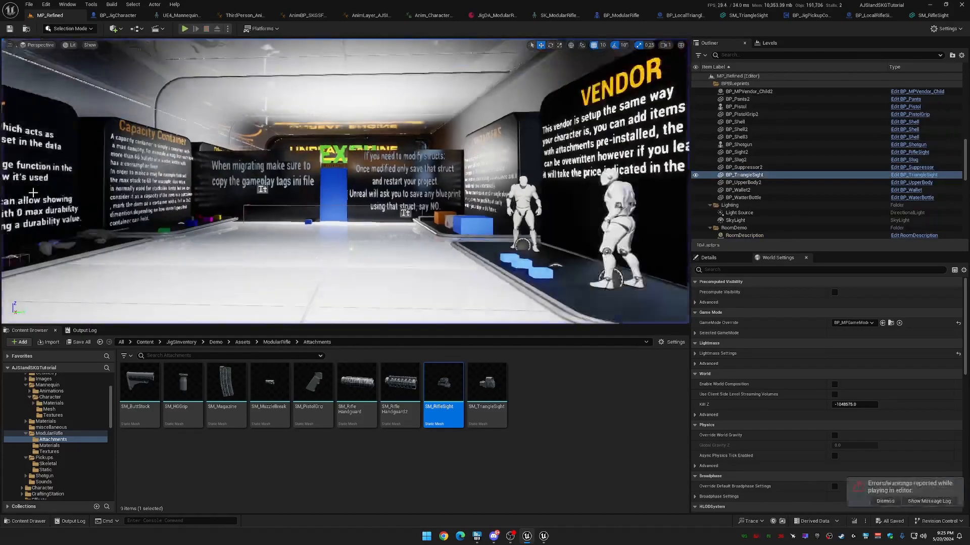
# Rotate the S_Aim socket of SM_RifleSight to 90° about its Z axis and save the mesh.
pyautogui.click(928, 15)
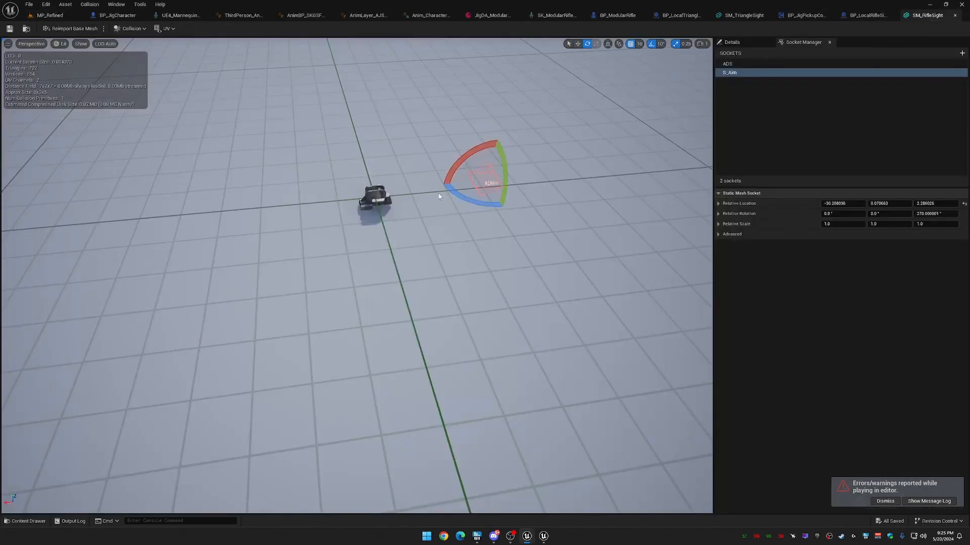
pyautogui.moveTo(459, 197); pyautogui.dragTo(531, 191)
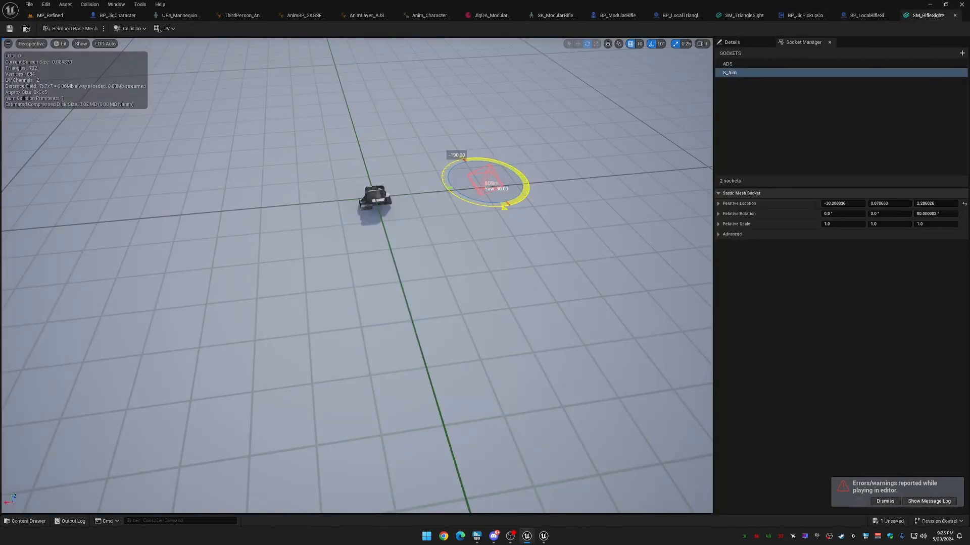
pyautogui.click(9, 29)
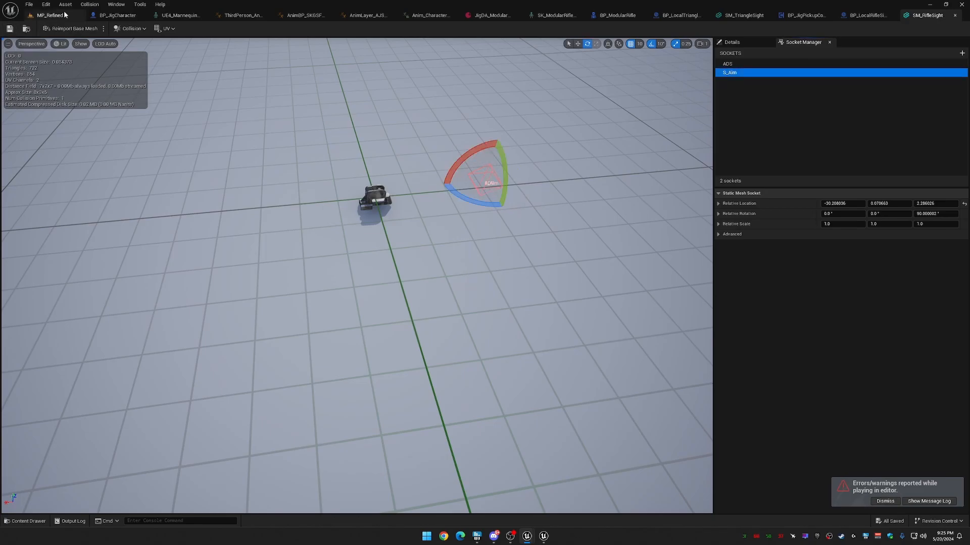
# Run a play session in MP_Refined, view the nearby items in the Vicinity inventory, and end the session.
pyautogui.click(50, 15)
pyautogui.click(184, 28)
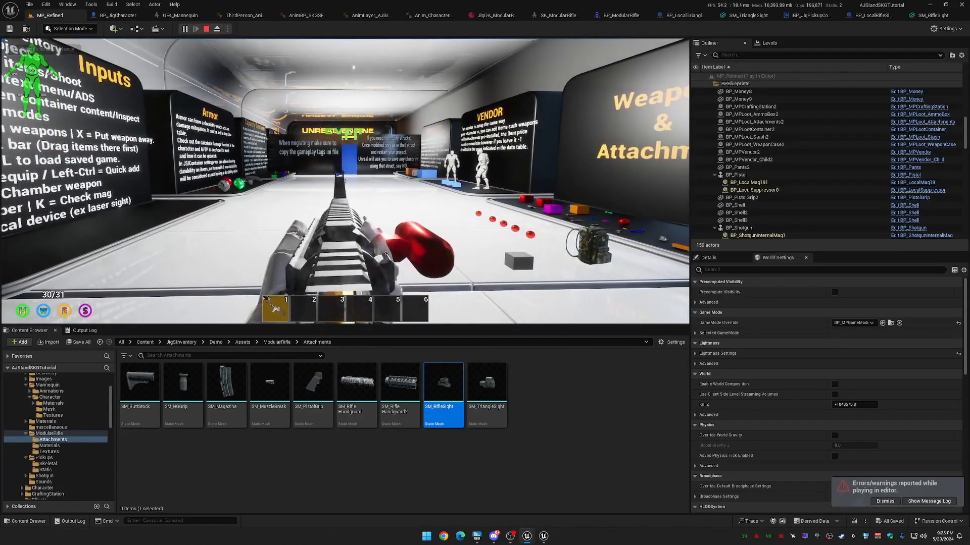
pyautogui.press('Tab')
pyautogui.click(191, 60)
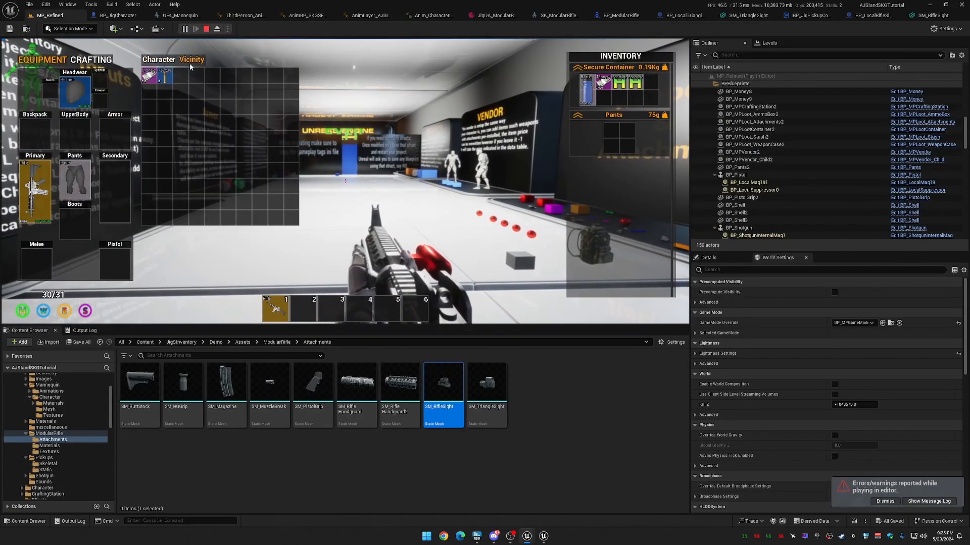
pyautogui.press('Tab')
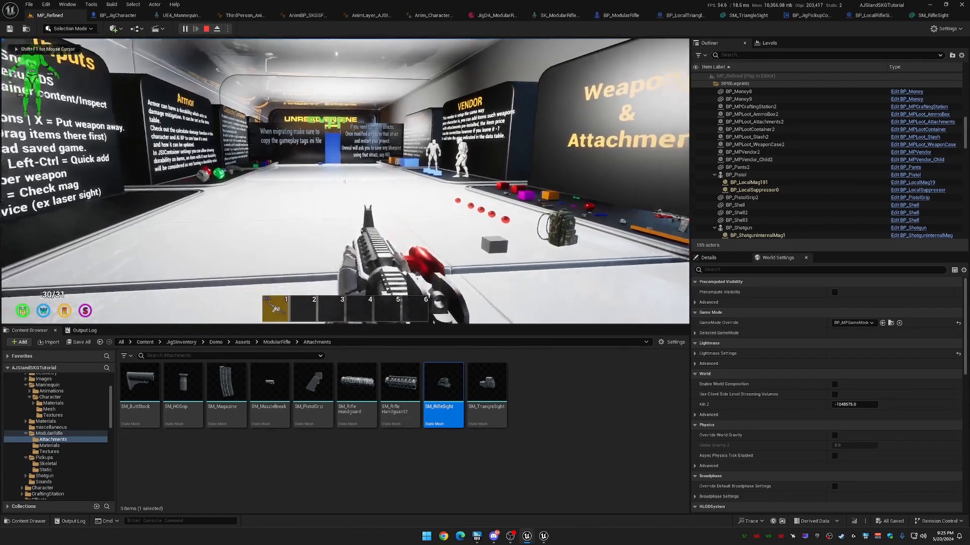
pyautogui.press('Escape')
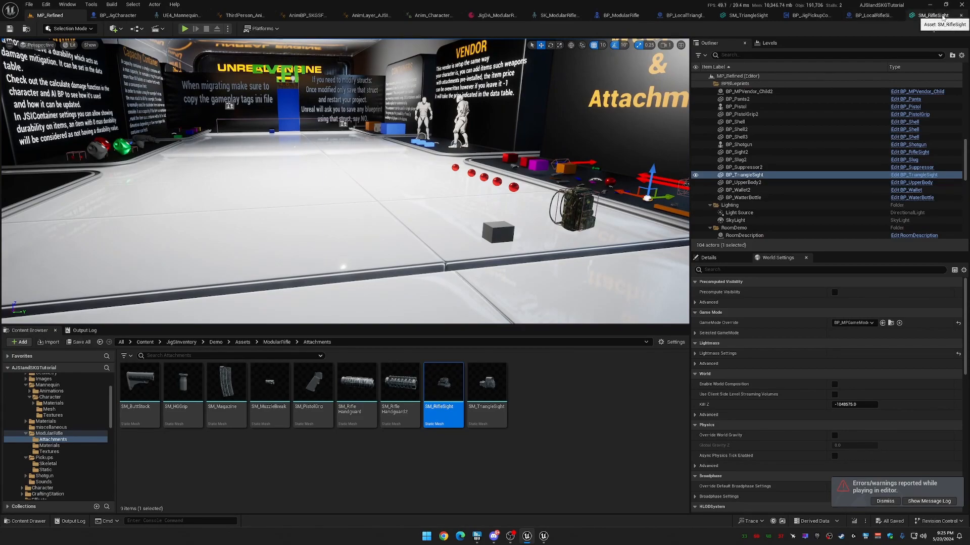
# Move the S_Aim socket of SM_RifleSight to about -60.21 on X and check the rifle in a play session.
pyautogui.click(942, 15)
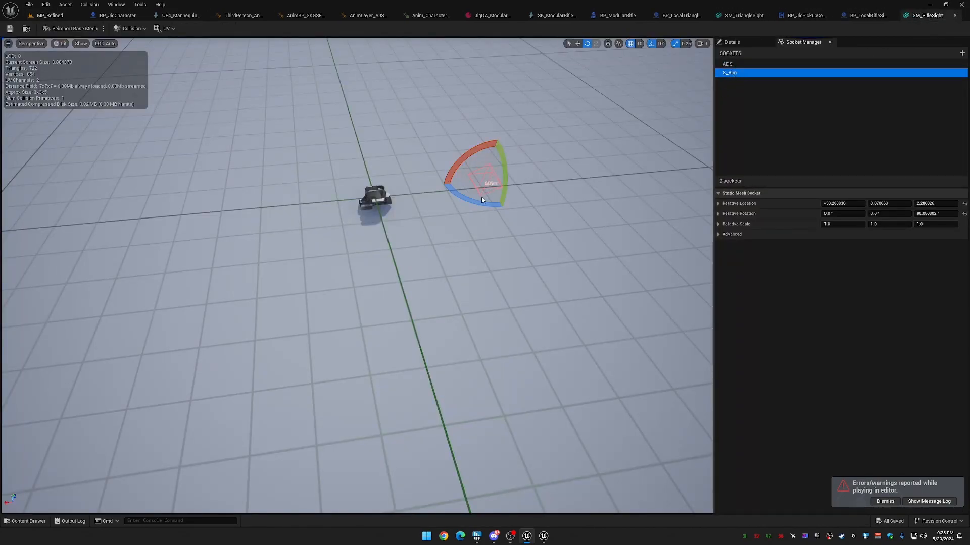
pyautogui.click(577, 44)
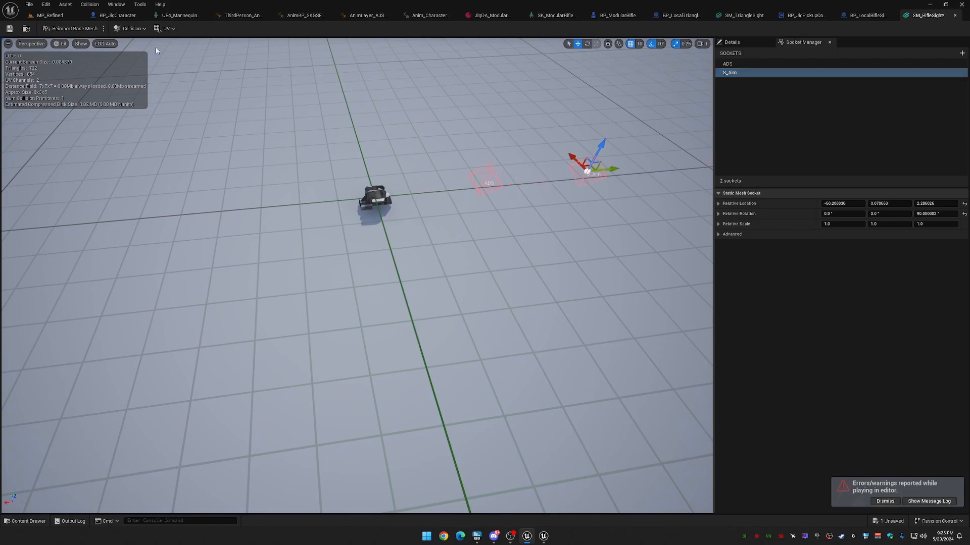
pyautogui.click(49, 15)
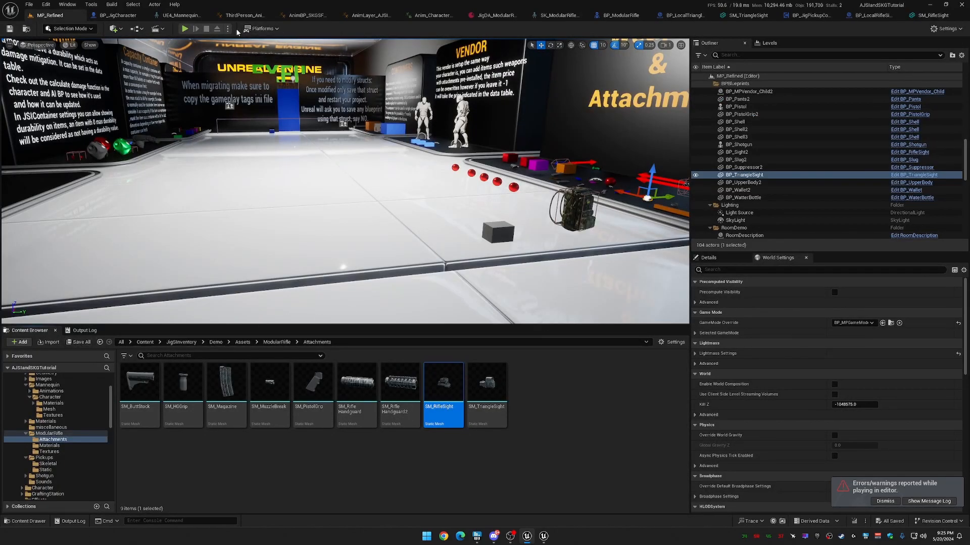
pyautogui.click(185, 29)
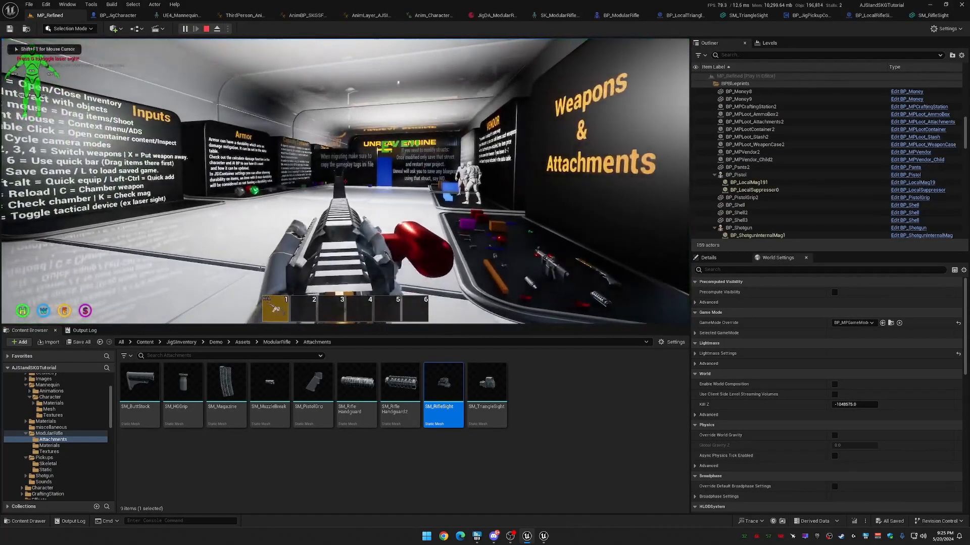
pyautogui.press('Tab')
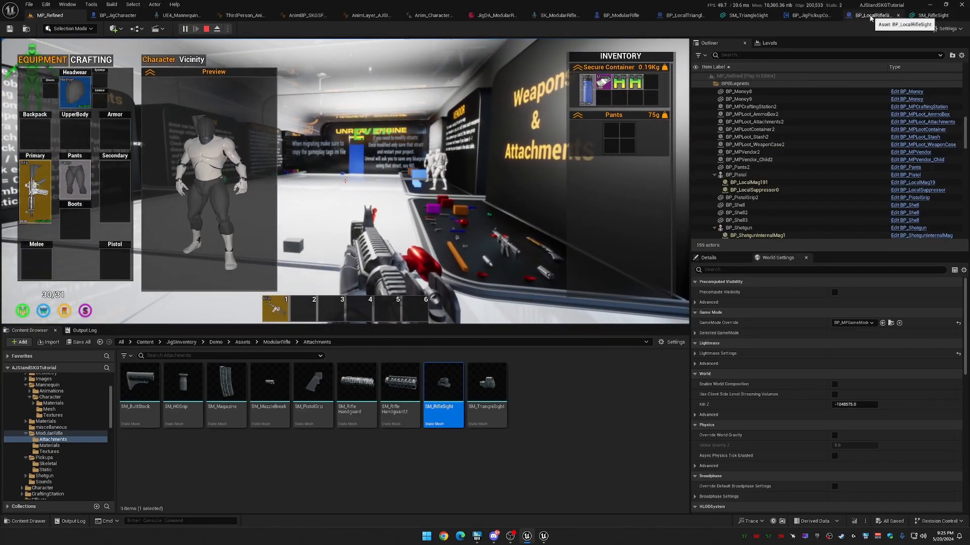
pyautogui.press('Escape')
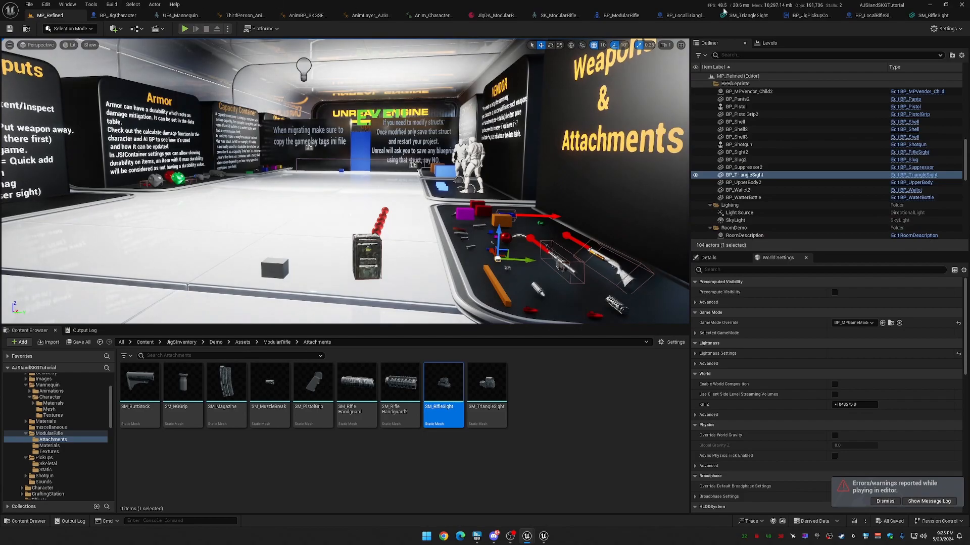
# Enable Use Fixed Aiming Distance on the SKGProceduralAnim component of BP_LocalRifleSight, compile, and check it in a play session.
pyautogui.click(873, 15)
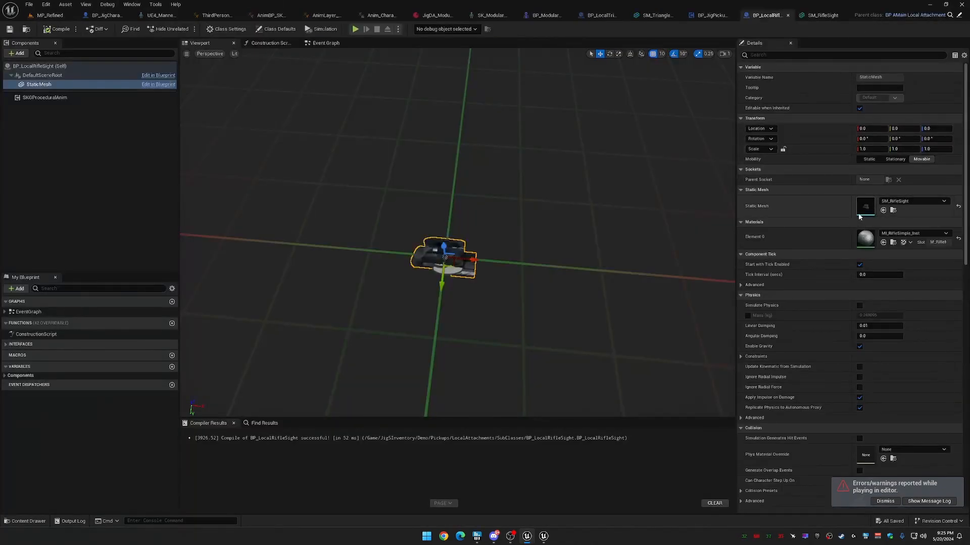
pyautogui.click(63, 101)
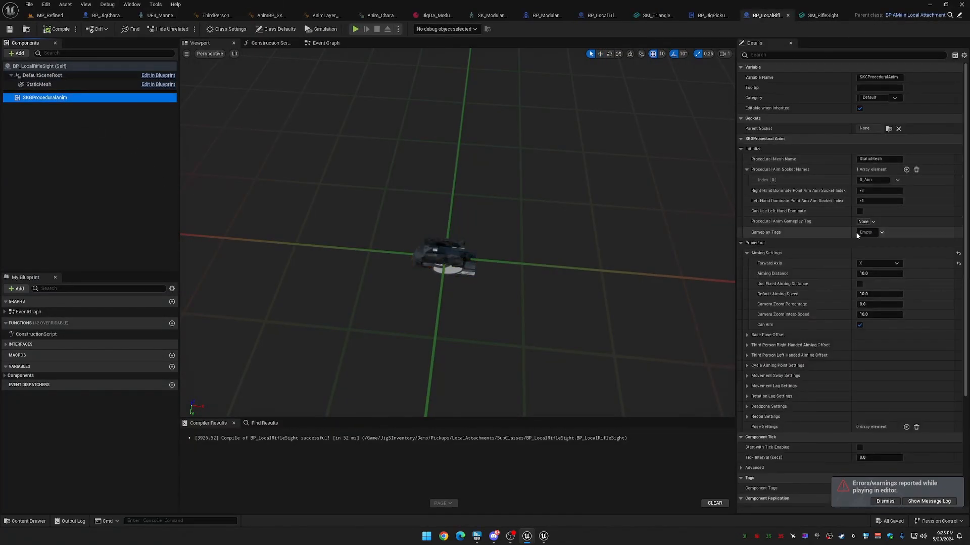
pyautogui.click(876, 276)
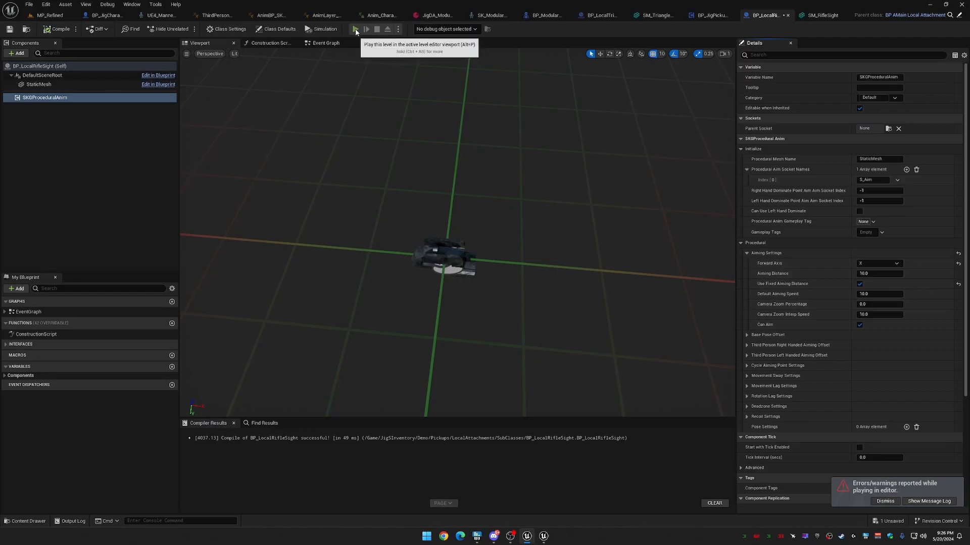
pyautogui.click(355, 29)
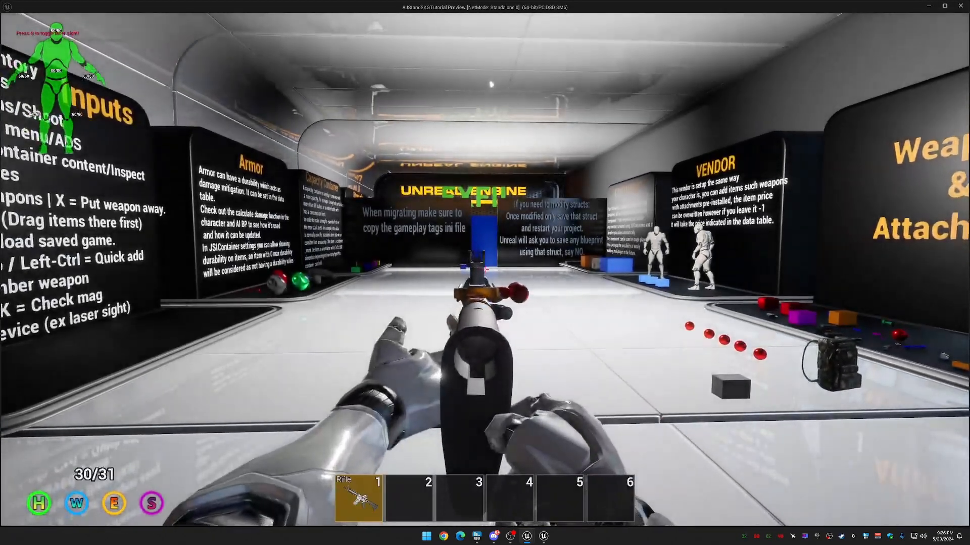
pyautogui.press('Escape')
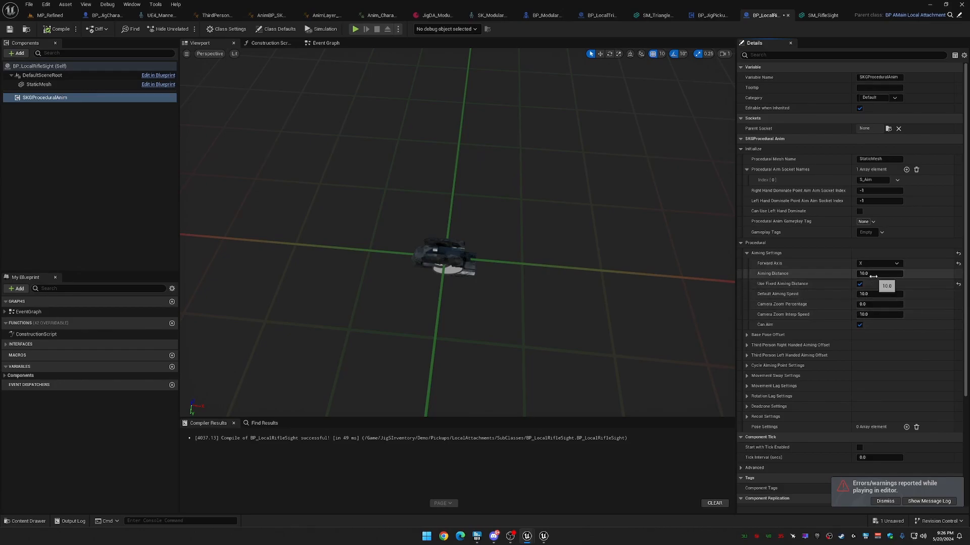
# Set the SKGProceduralAnim Aiming Distance to 5.0, compile, and test aiming the rifle in a play session.
pyautogui.press('Return')
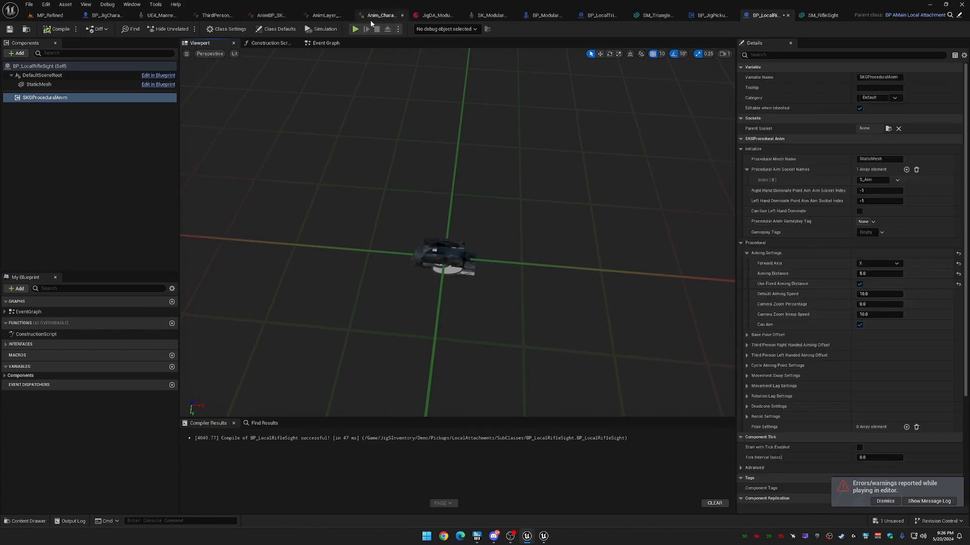
pyautogui.click(360, 28)
pyautogui.rightClick(485, 269)
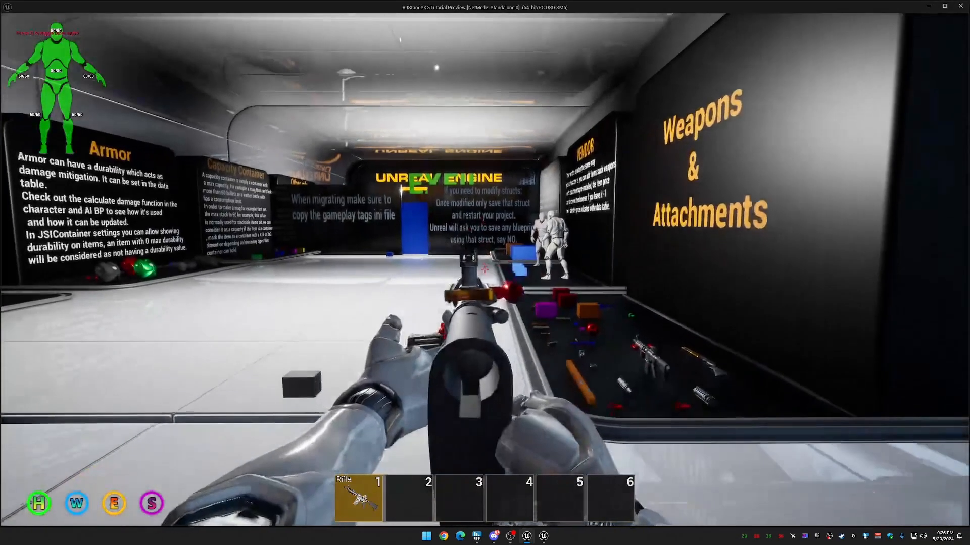
pyautogui.press('Escape')
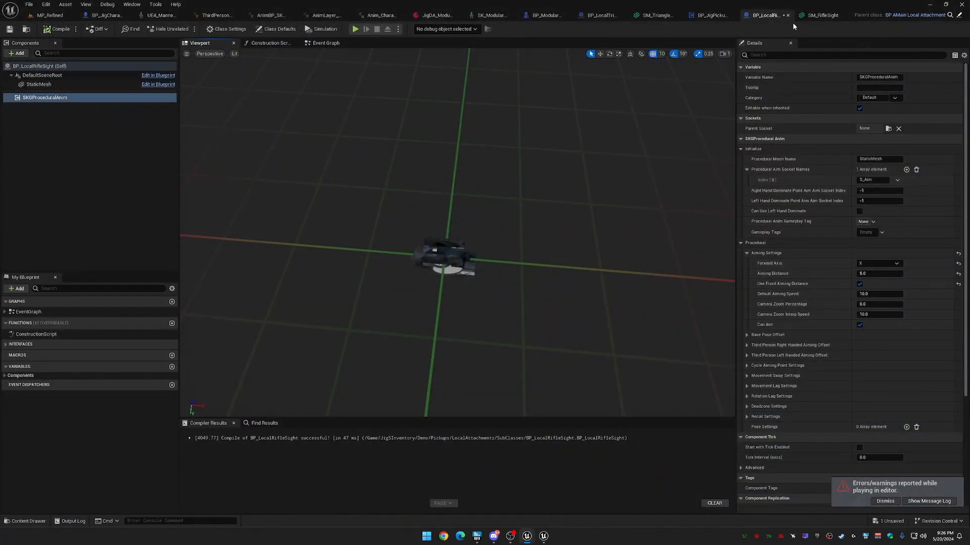
# Return the S_Aim socket of SM_RifleSight to about -30.21 on X, save the mesh, and briefly test MP_Refined.
pyautogui.click(821, 15)
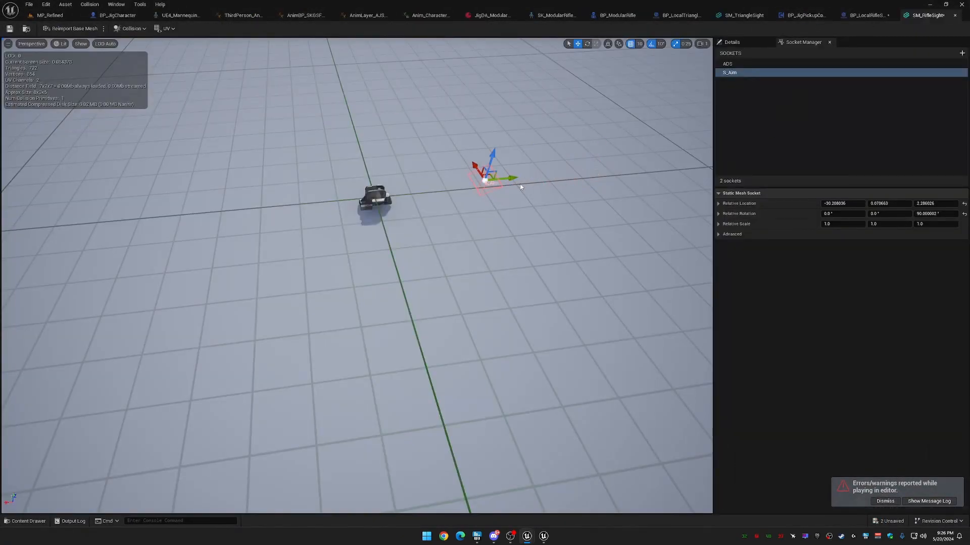
pyautogui.click(10, 28)
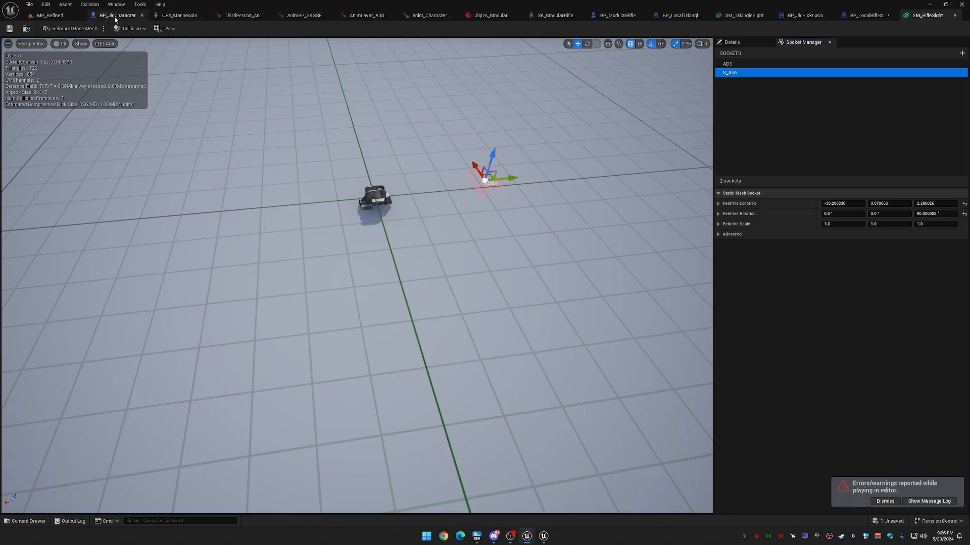
pyautogui.click(72, 15)
pyautogui.click(185, 29)
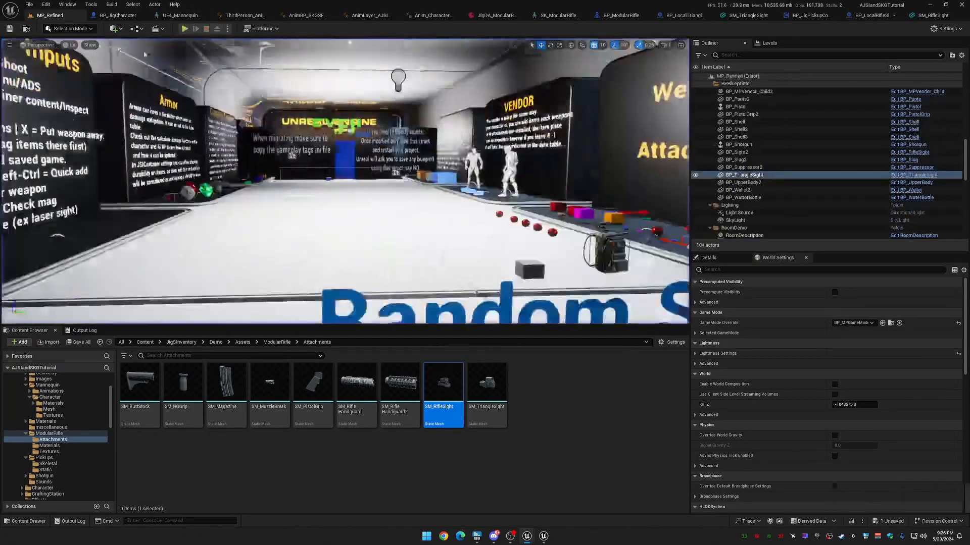
pyautogui.press('Escape')
# Close the SM_RifleSight editor and disable Use Fixed Aiming Distance on BP_LocalRifleSight's SKGProceduralAnim component.
pyautogui.click(926, 16)
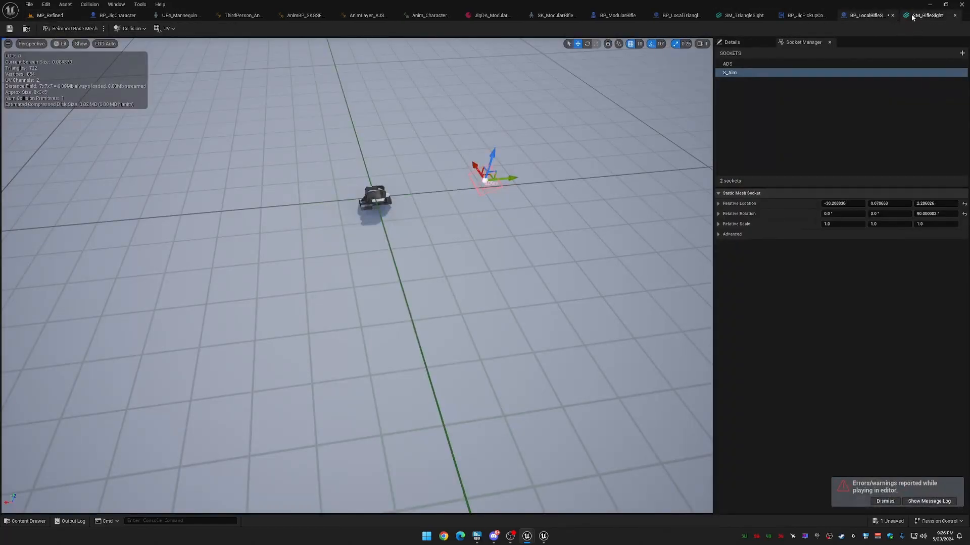
pyautogui.click(955, 15)
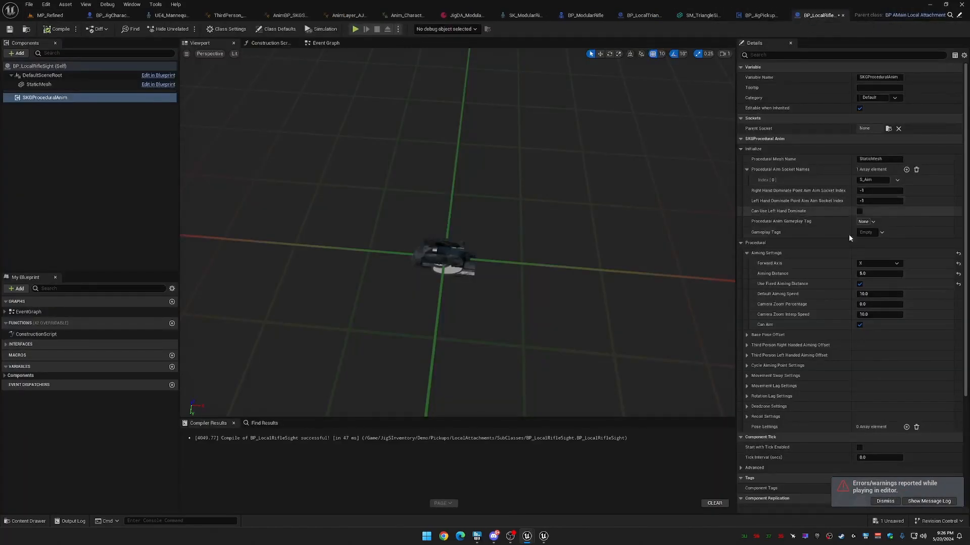
pyautogui.click(859, 284)
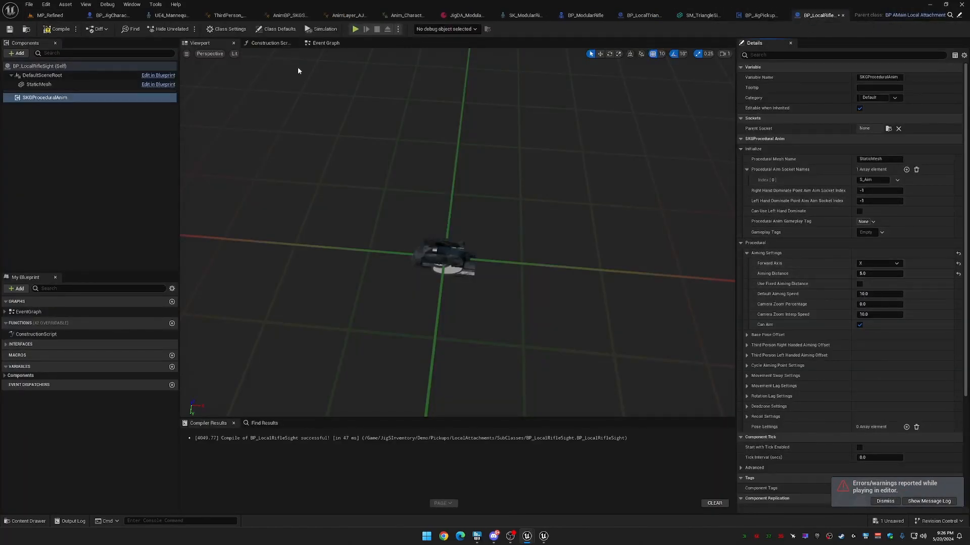
# Compile BP_LocalRifleSight and test aiming the rifle in a play session with the fixed aiming distance off.
pyautogui.click(58, 30)
pyautogui.click(356, 29)
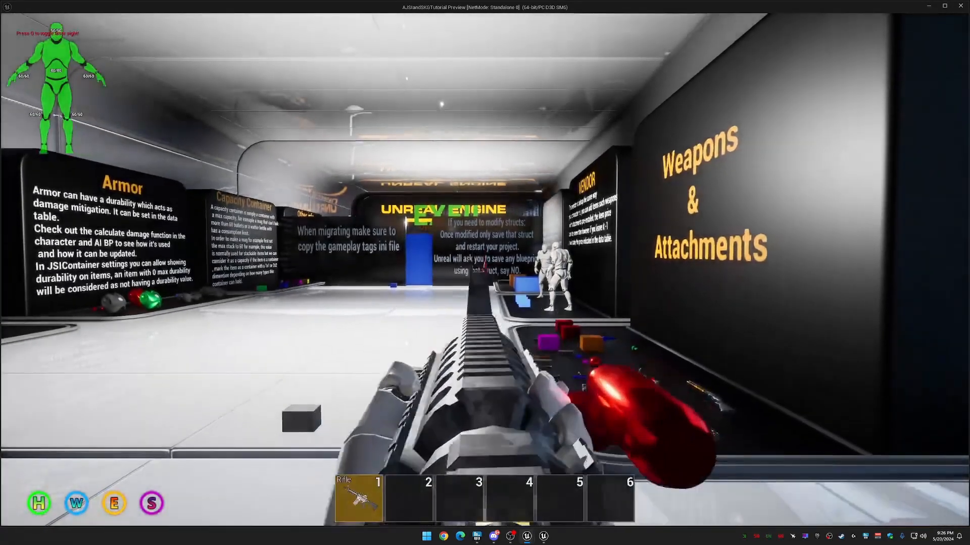
pyautogui.press('Escape')
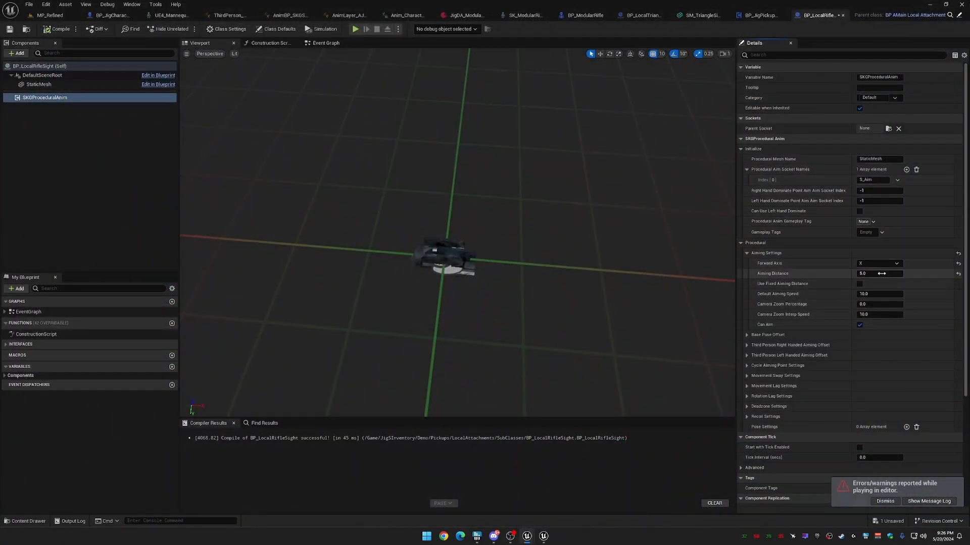
# Set the SKGProceduralAnim Aiming Distance to 15.0 and test aiming the rifle in a play session.
pyautogui.press('Return')
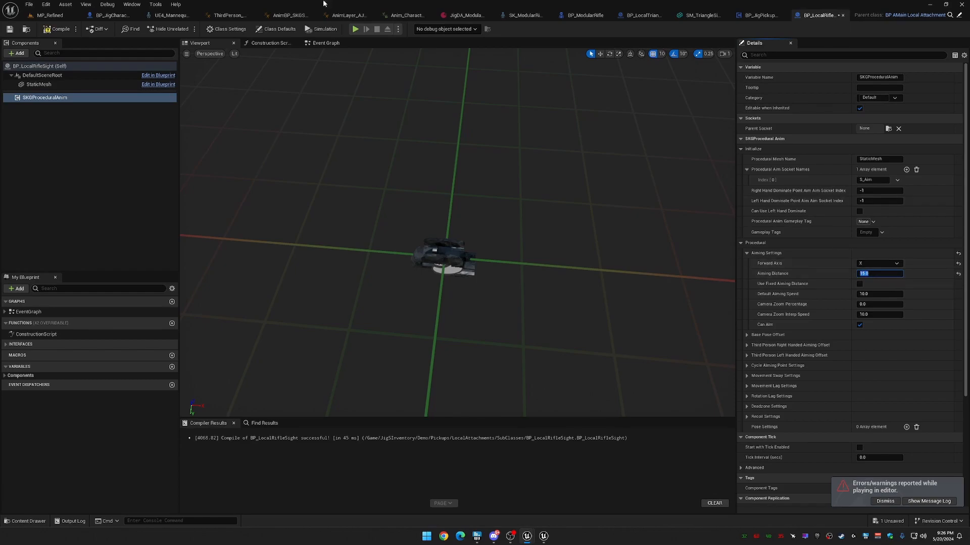
pyautogui.click(355, 29)
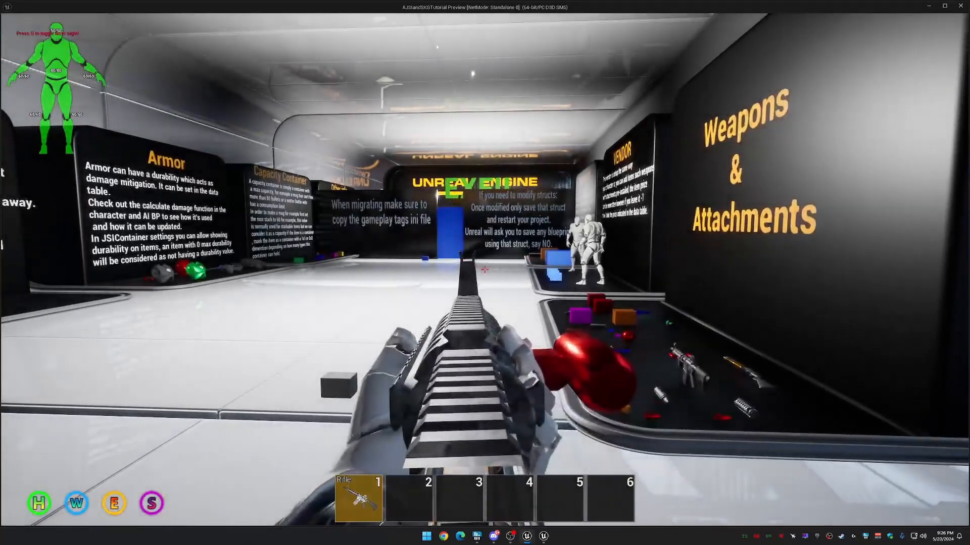
pyautogui.press('Escape')
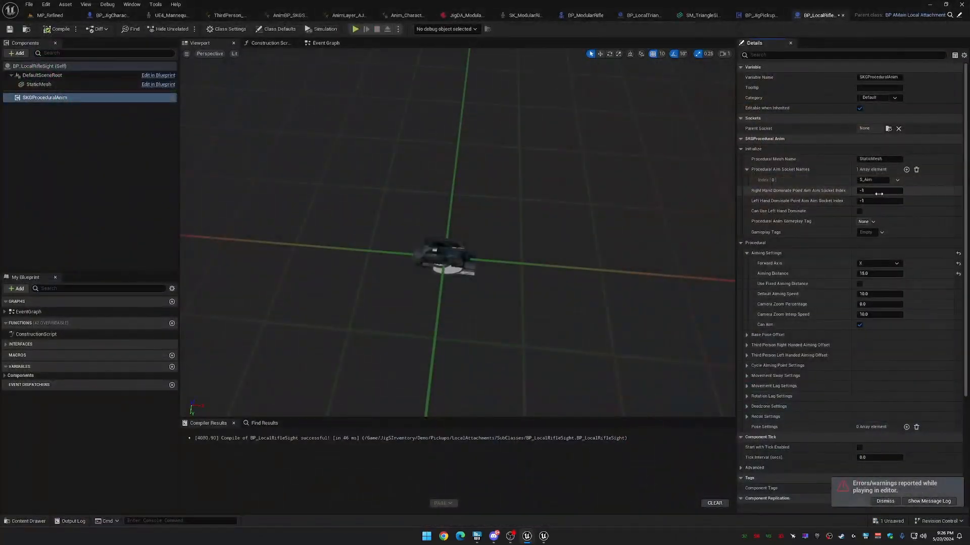
# Enable Use Fixed Aiming Distance on the SKGProceduralAnim component and test aiming down the rifle sight in a play session.
pyautogui.click(859, 284)
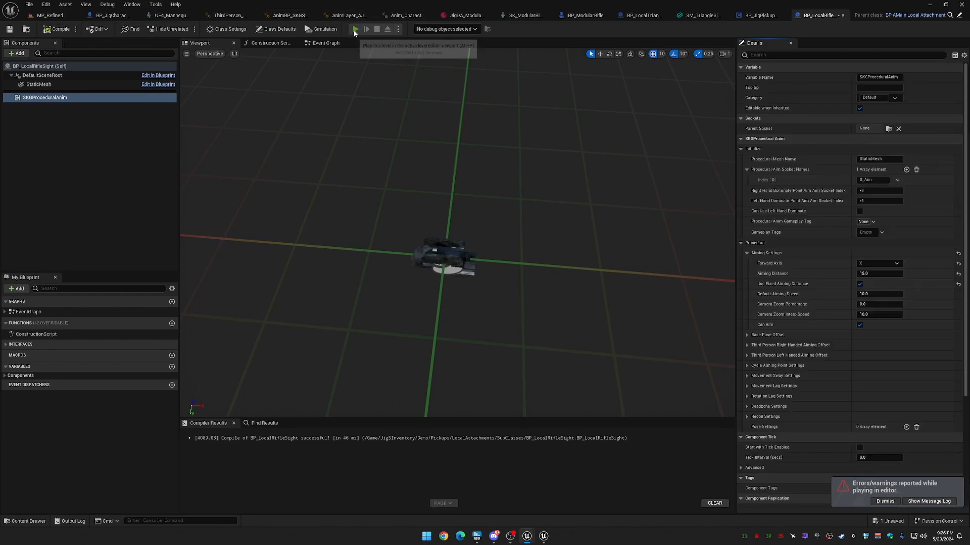
pyautogui.click(355, 29)
pyautogui.rightClick(485, 270)
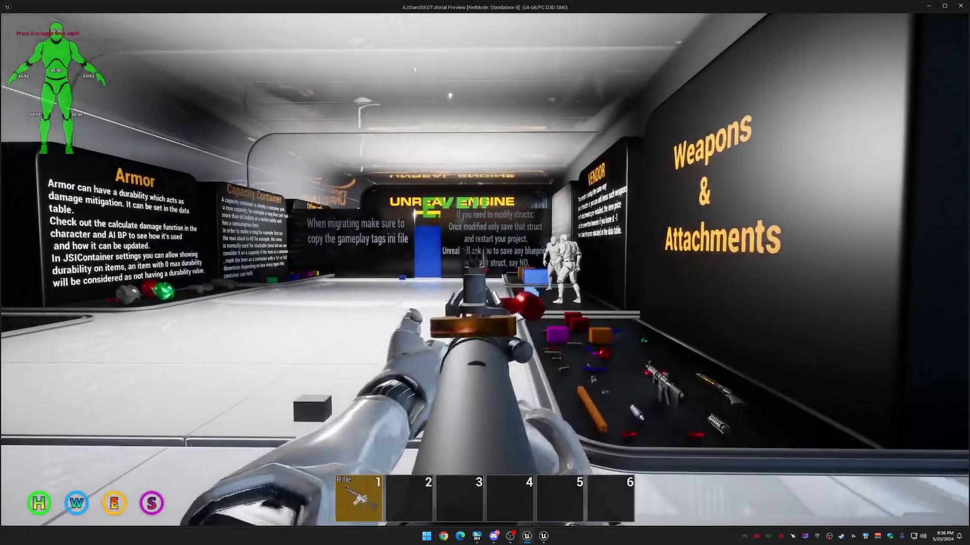
pyautogui.press('Escape')
# Set the SKGProceduralAnim Aiming Distance to 2.0, compile, and test aiming with the equipped rifle in a play session.
pyautogui.click(873, 273)
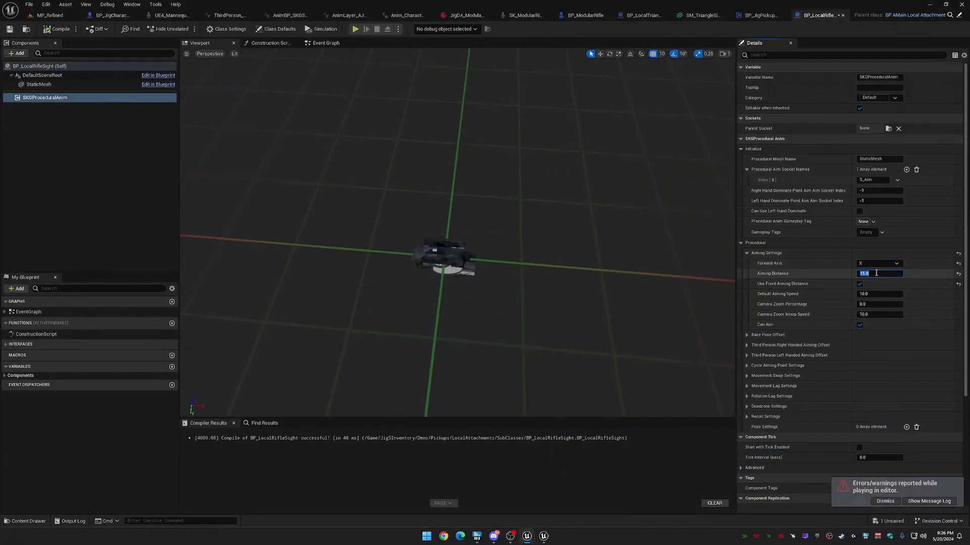
pyautogui.click(57, 29)
pyautogui.click(356, 29)
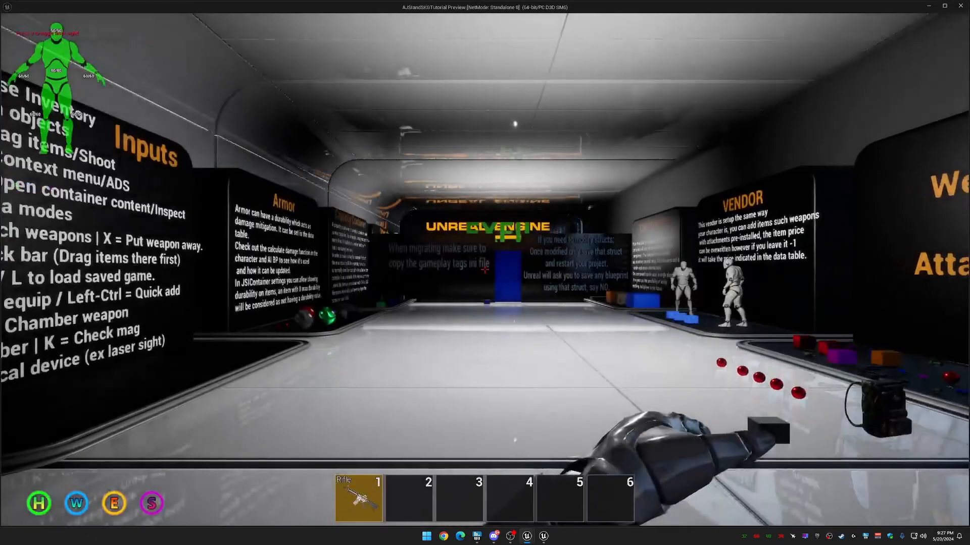
pyautogui.press('Escape')
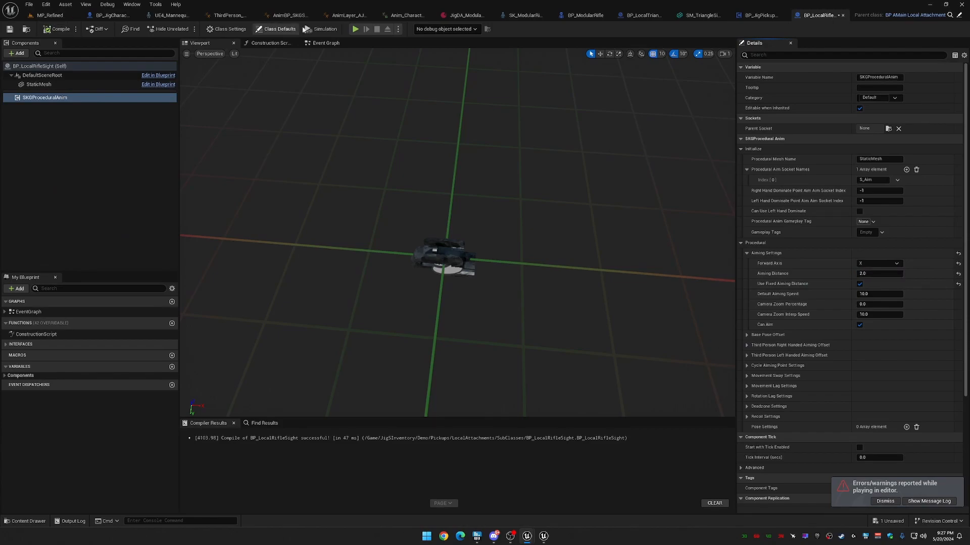
pyautogui.click(359, 28)
pyautogui.press('1')
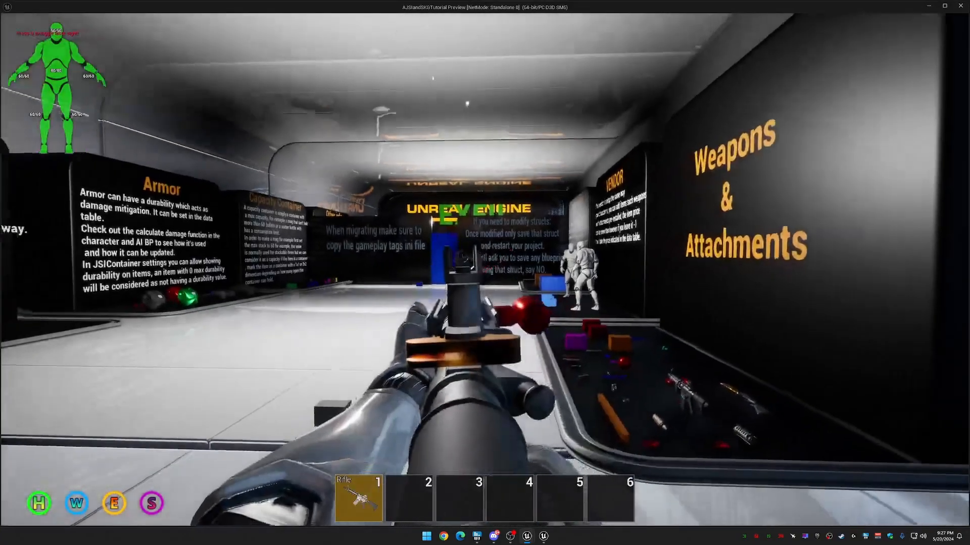
pyautogui.press('w')
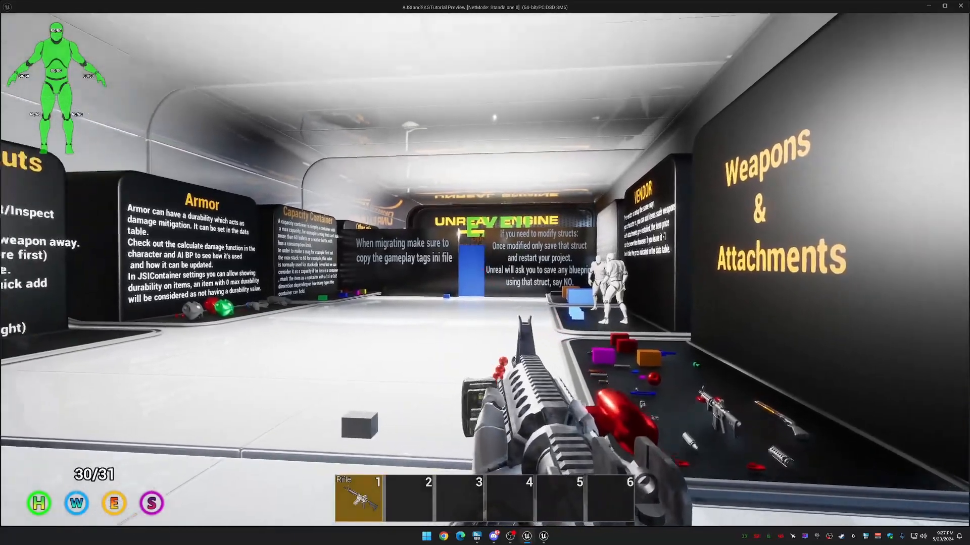
pyautogui.rightClick(485, 270)
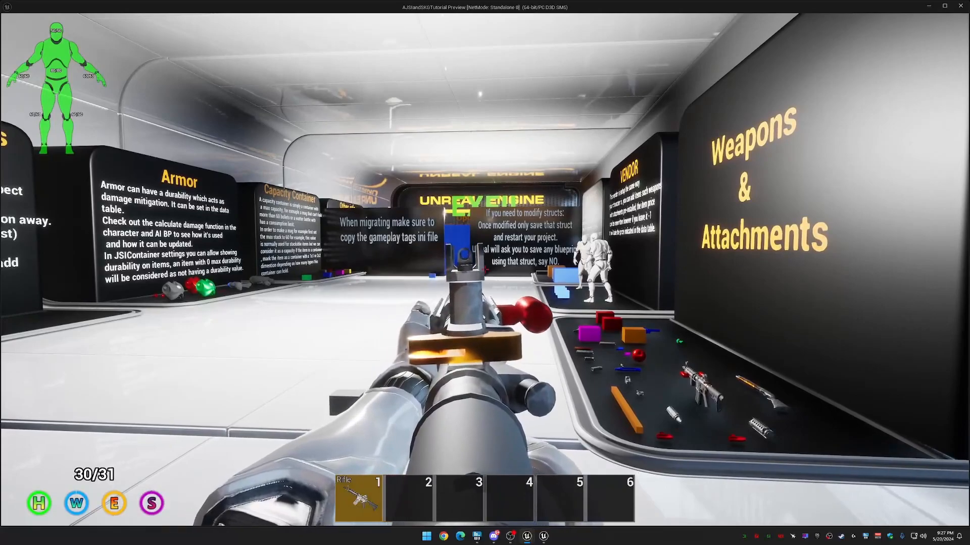
# Remove the sight from the rifle in the inventory, refit it, check the aim, and end the play session.
pyautogui.press('Tab')
pyautogui.doubleClick(61, 287)
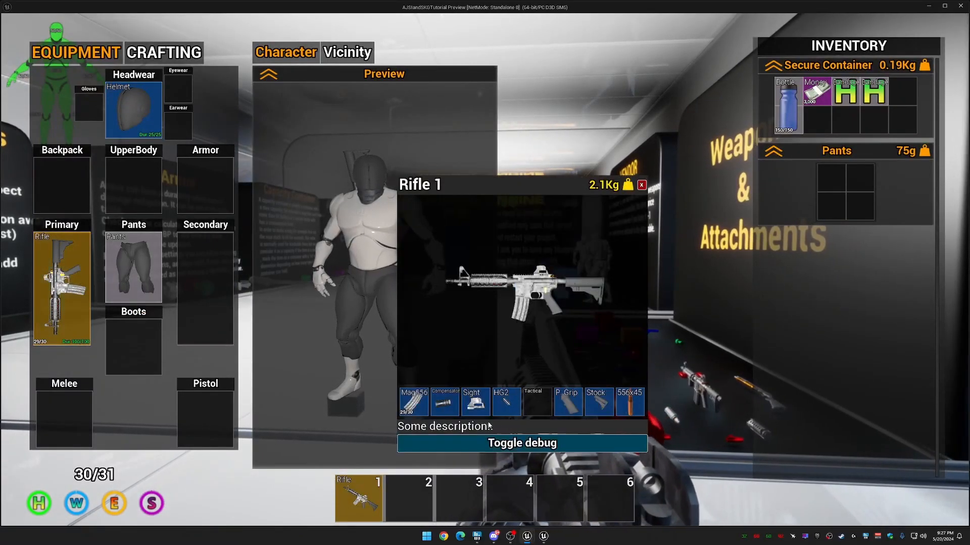
pyautogui.press('Tab')
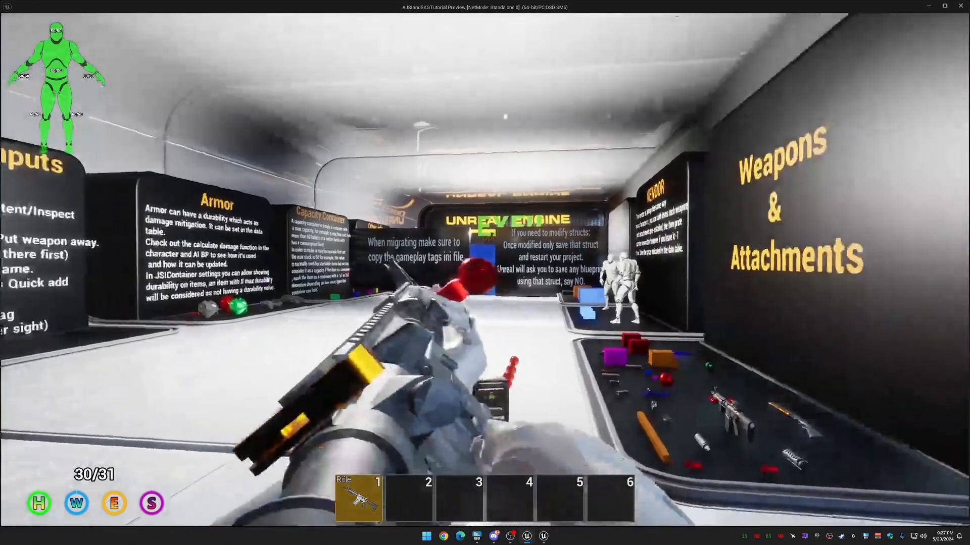
pyautogui.press('Tab')
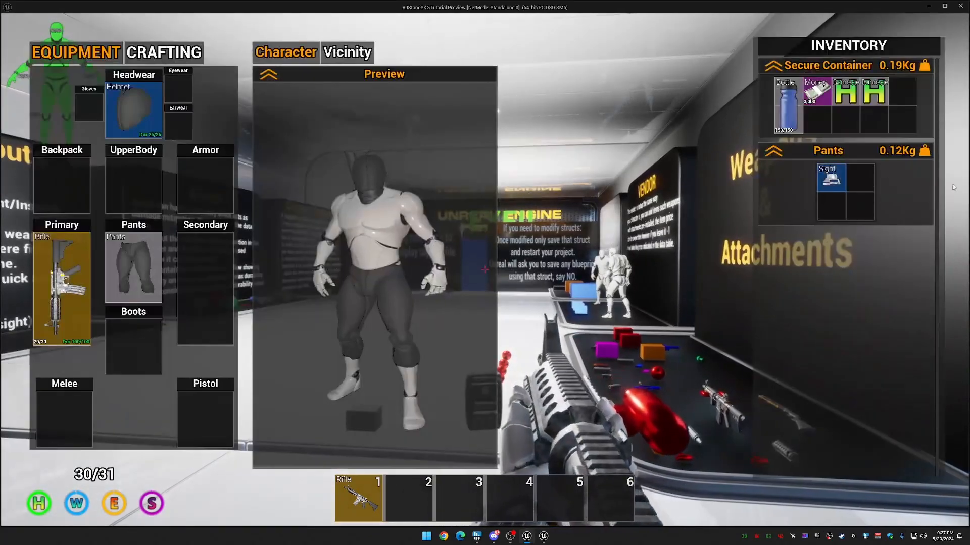
pyautogui.moveTo(831, 179); pyautogui.dragTo(67, 275)
pyautogui.press('Tab')
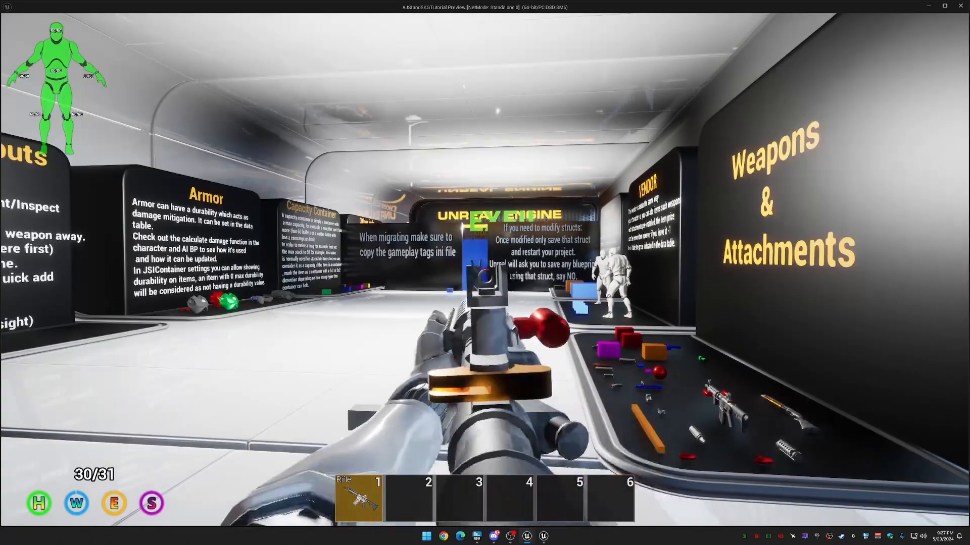
pyautogui.press('Escape')
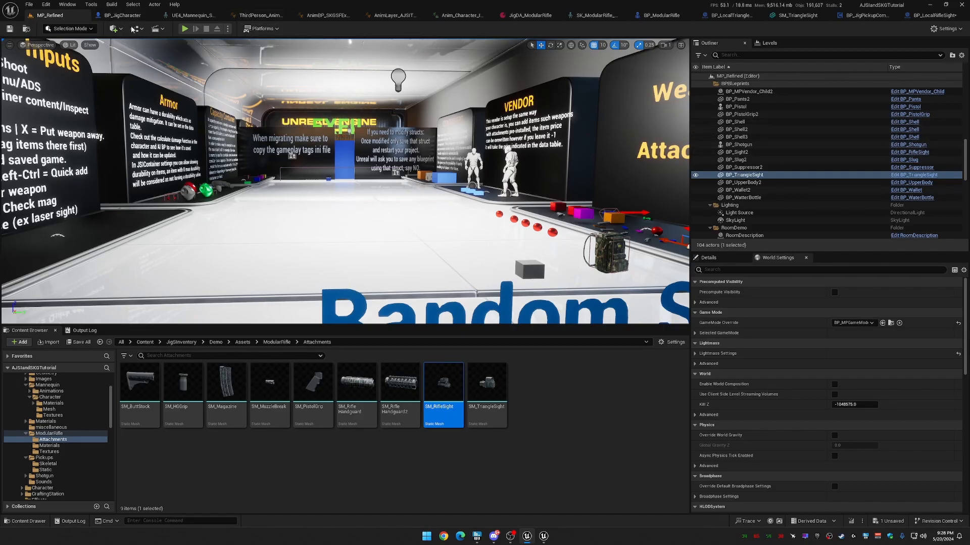
# Set the play Net Mode to Play As Client and start a play session of MP_Refined.
pyautogui.click(229, 30)
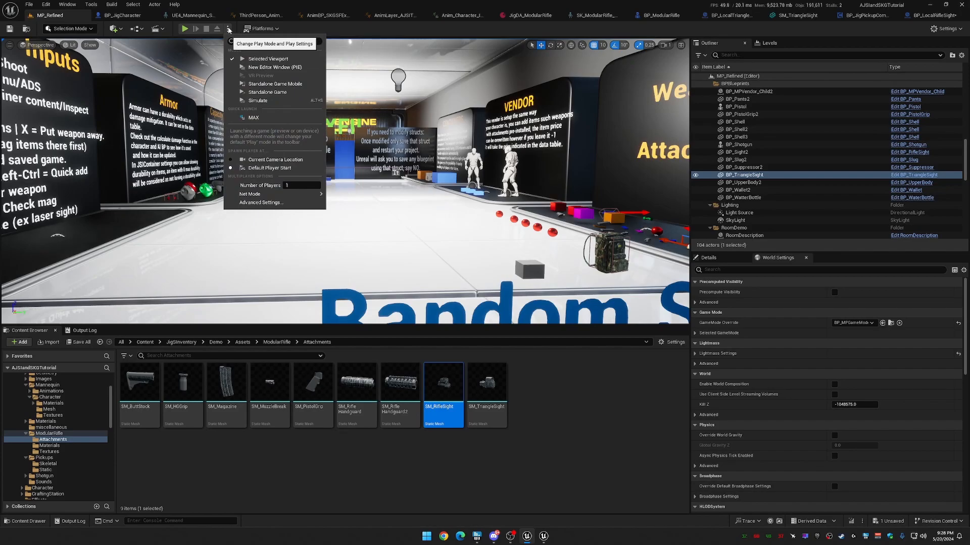
pyautogui.click(228, 29)
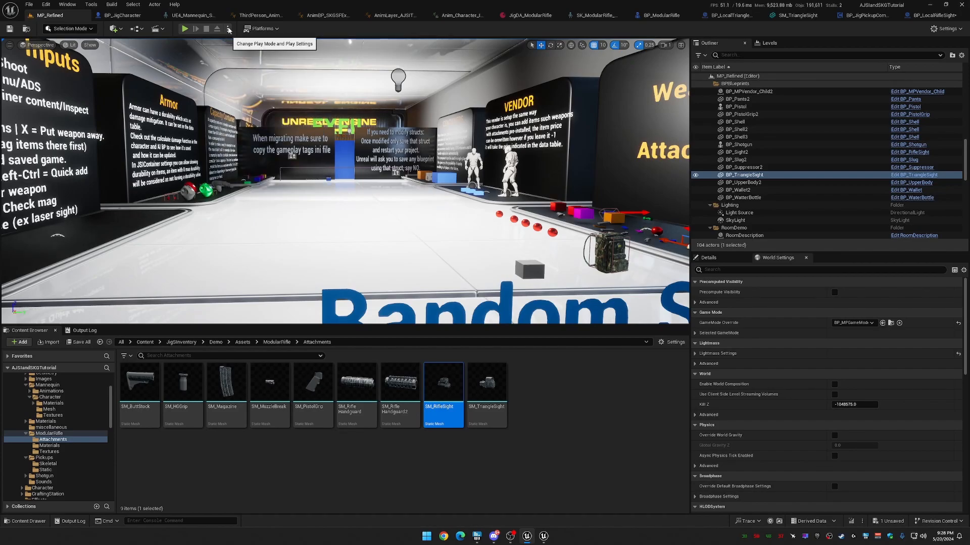
pyautogui.click(228, 30)
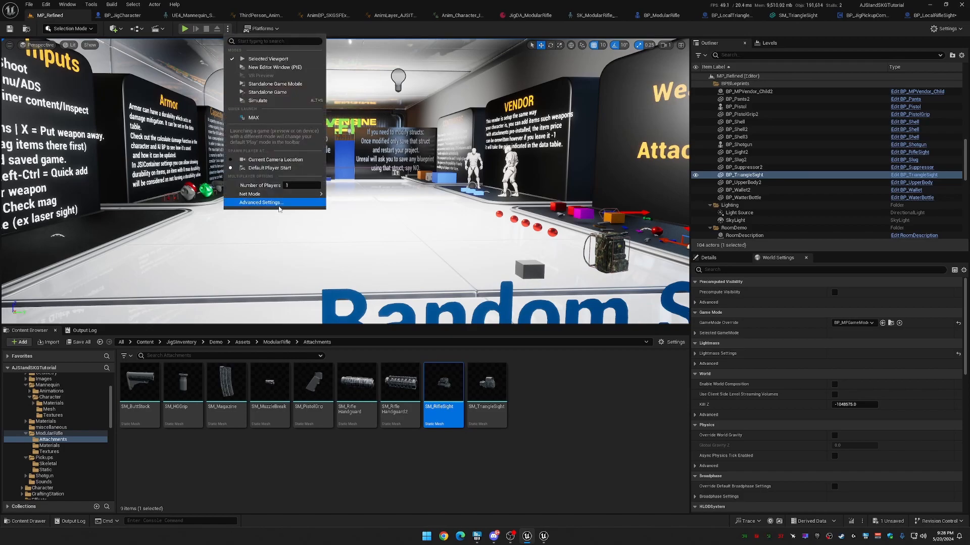
pyautogui.moveTo(303, 194)
pyautogui.click(373, 214)
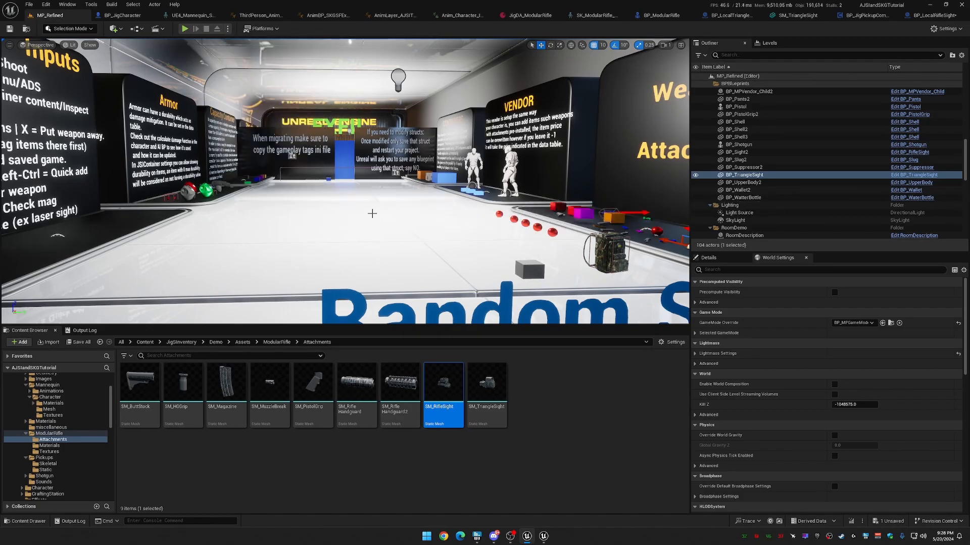
pyautogui.click(185, 29)
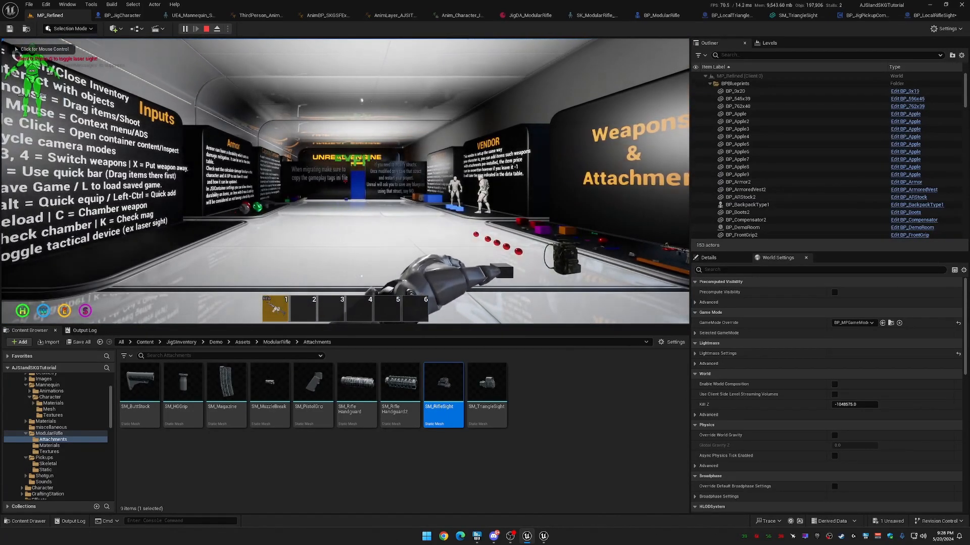
pyautogui.moveTo(543, 536)
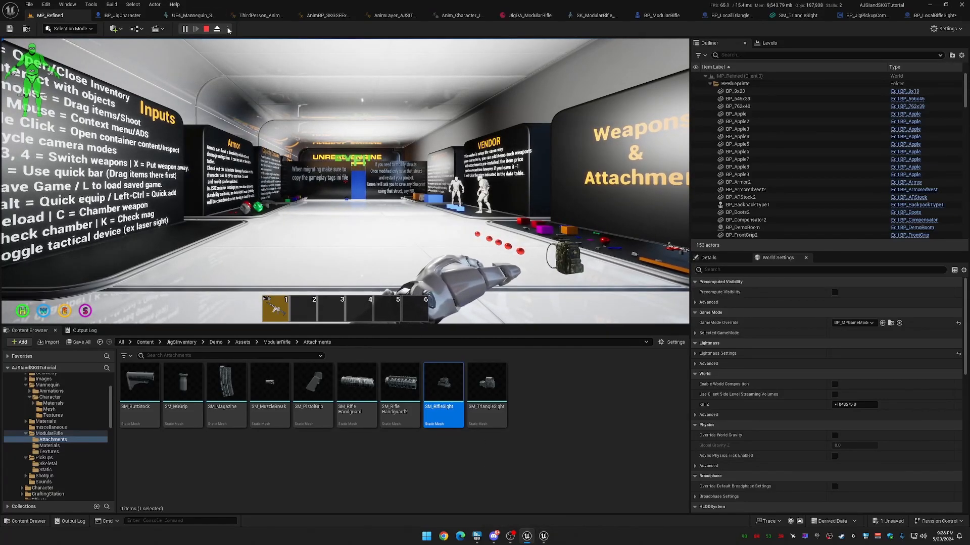
# Equip the rifle in the client session and pick up a loose sight from the weapons and attachments display.
pyautogui.click(235, 59)
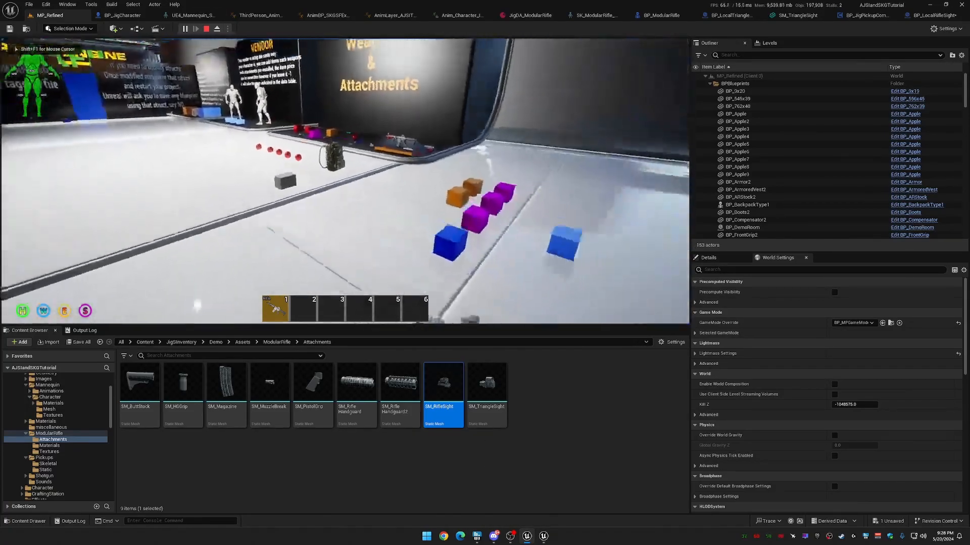
pyautogui.press('1')
pyautogui.press('r')
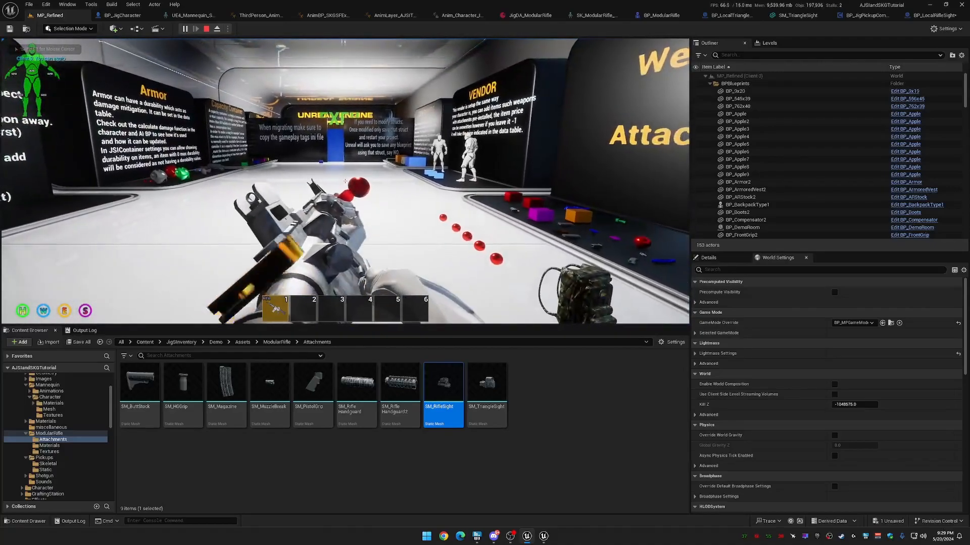
pyautogui.press('w')
pyautogui.press('w')
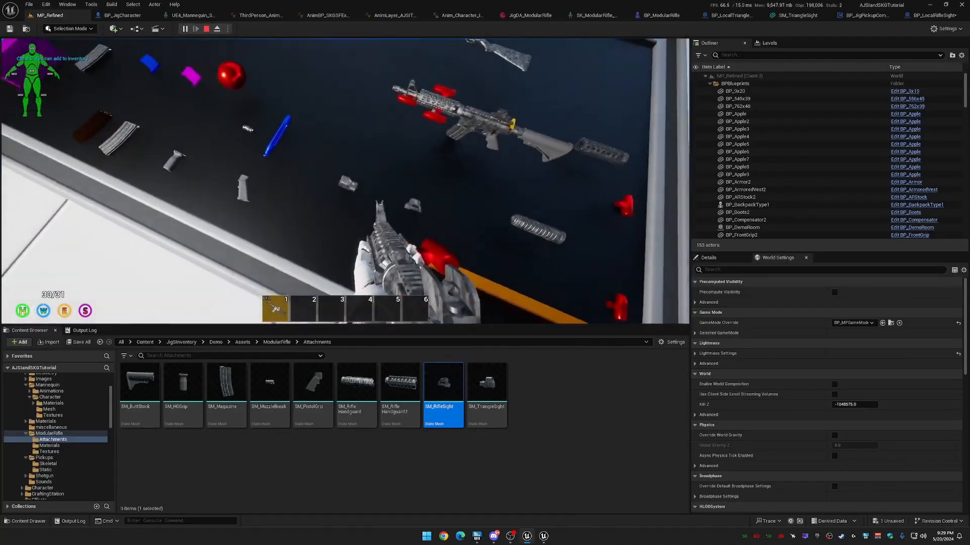
pyautogui.press('f')
# Check the rifle's aim, then detach its fitted sight into the pants inventory.
pyautogui.press('Tab')
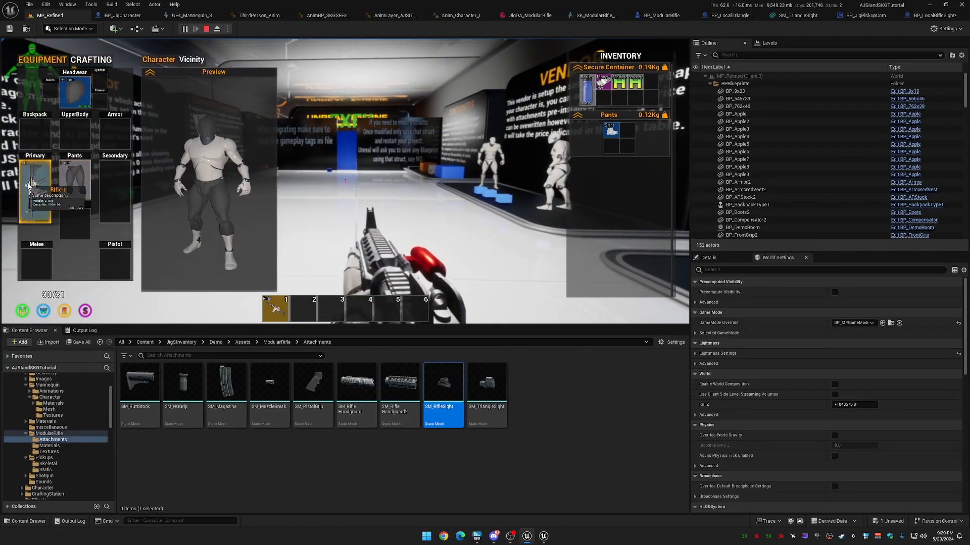
pyautogui.press('Tab')
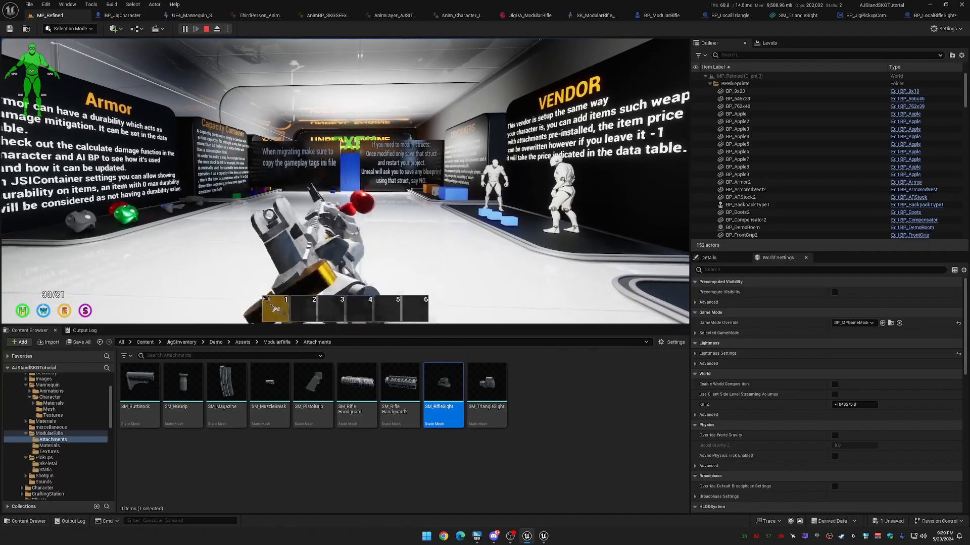
pyautogui.press('Tab')
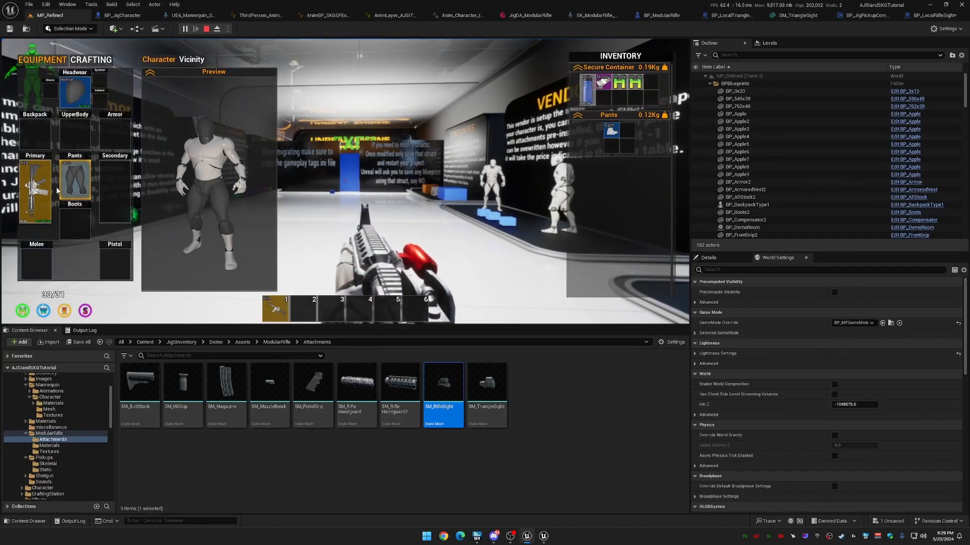
pyautogui.doubleClick(36, 192)
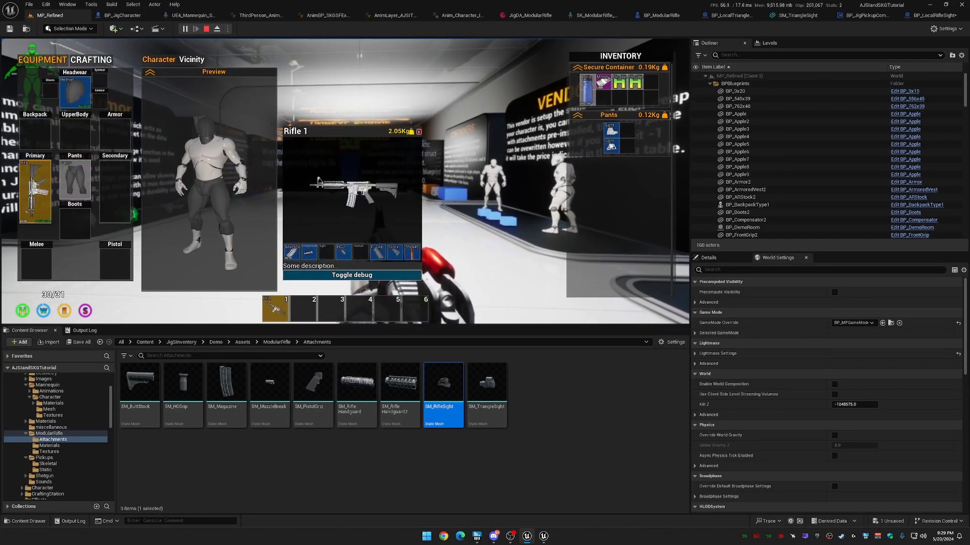
pyautogui.moveTo(34, 197)
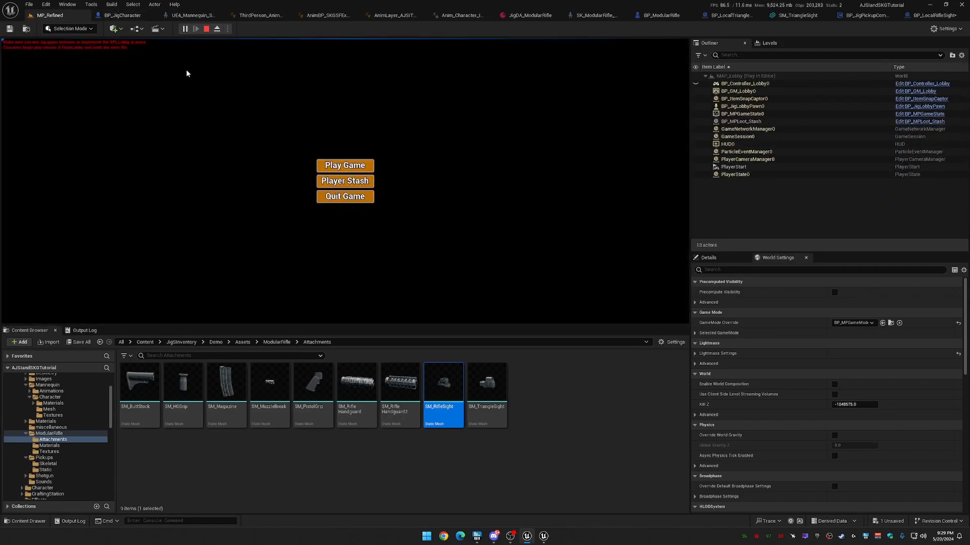
# Quit the game session, dismiss the play error notification, and open the Output Log.
pyautogui.click(345, 196)
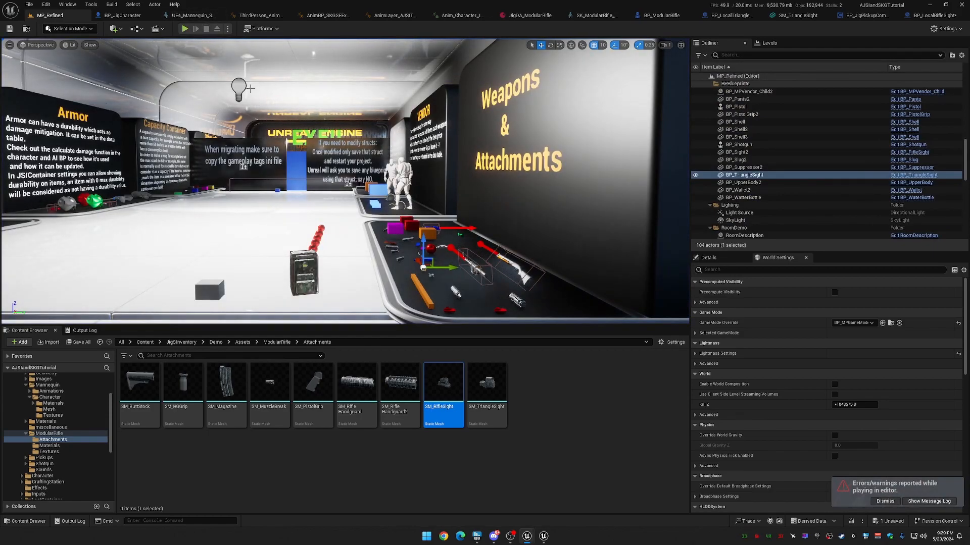
pyautogui.click(885, 501)
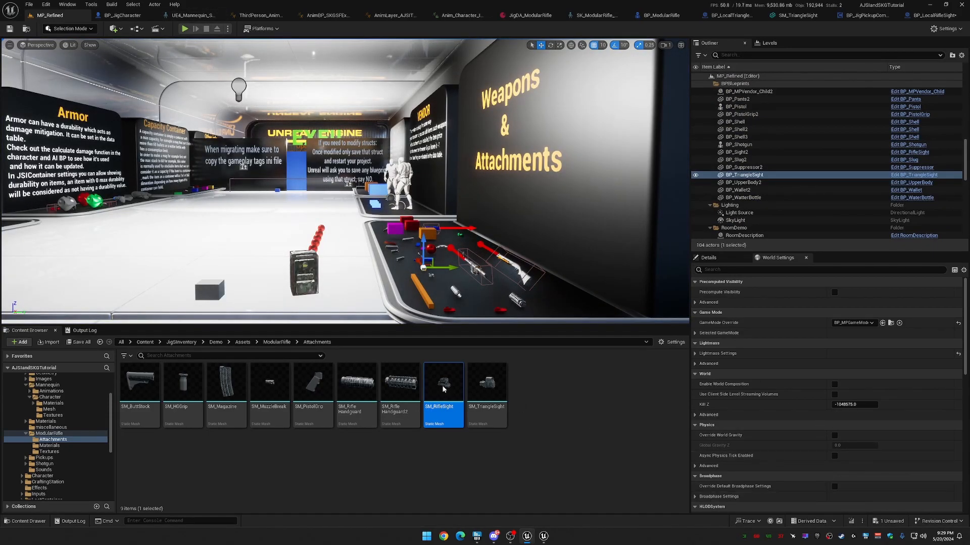
pyautogui.click(84, 330)
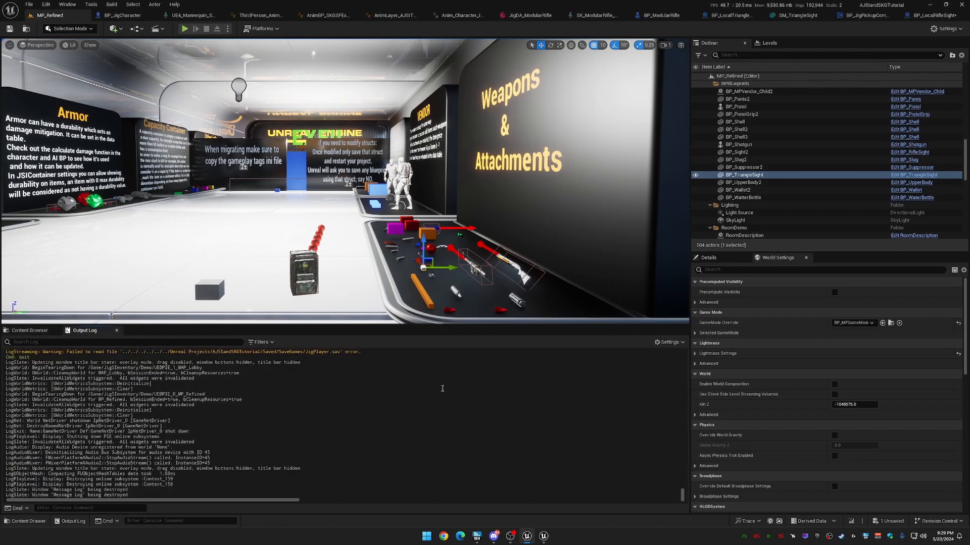
# Examine the Output Log for the replication and network errors reported before the client lost its connection to the host.
pyautogui.scroll(5, 143, 402)
pyautogui.scroll(8, 143, 403)
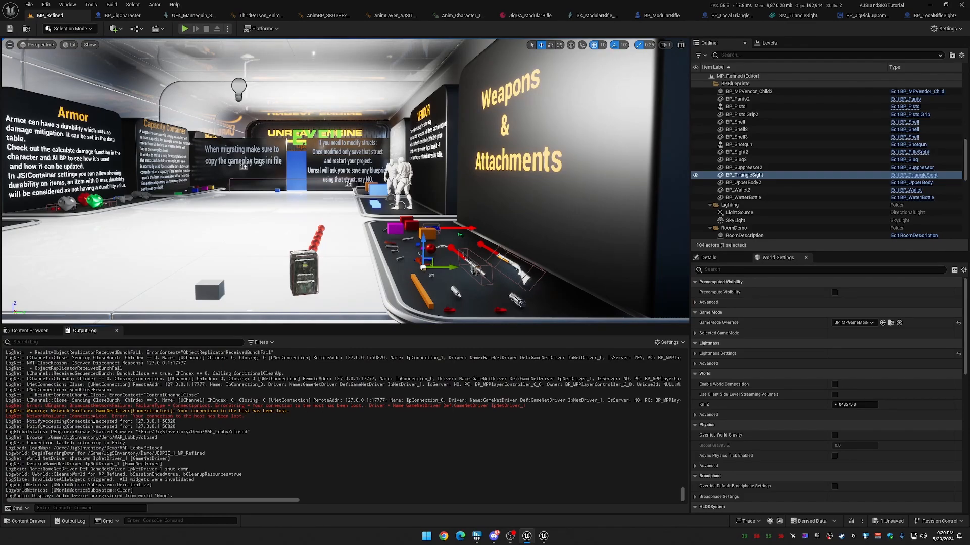
pyautogui.scroll(5, 68, 413)
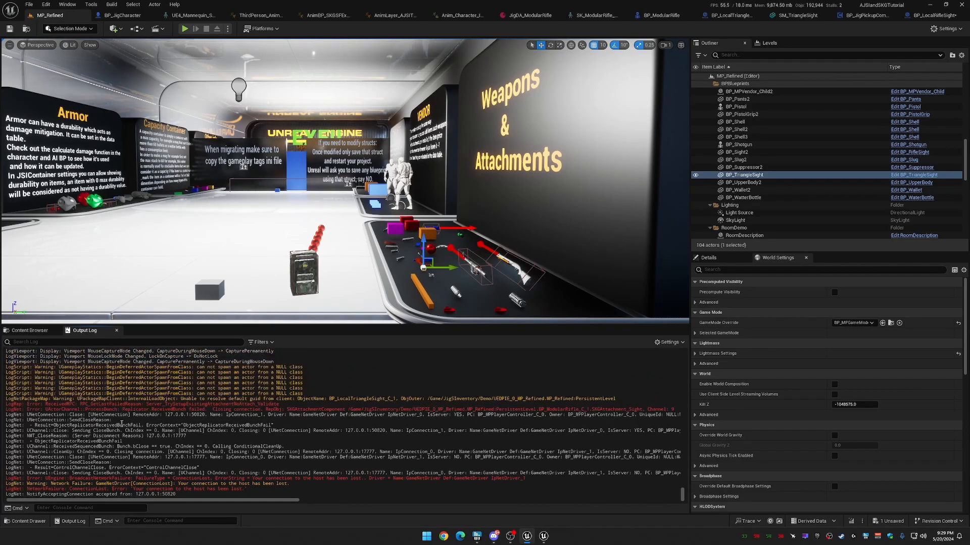
pyautogui.moveTo(78, 404); pyautogui.dragTo(90, 404)
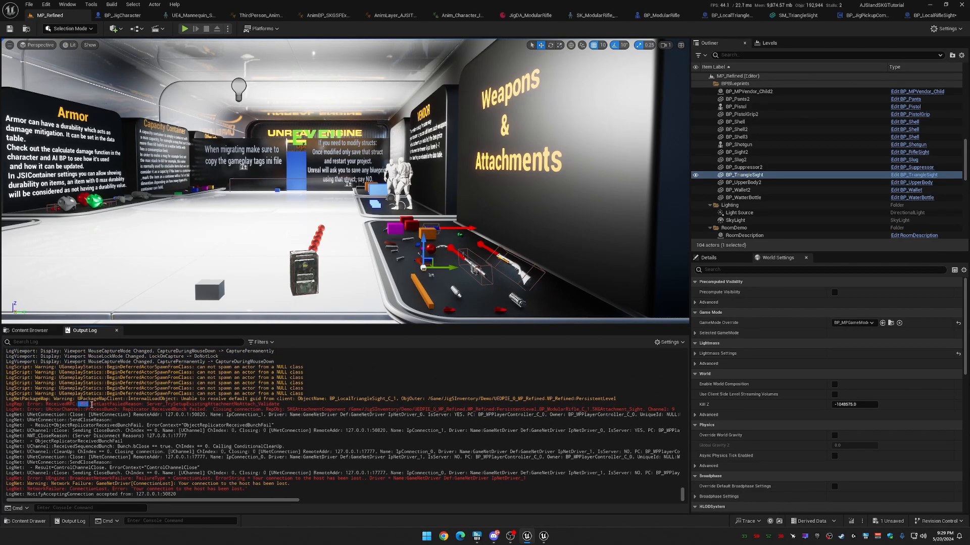
pyautogui.click(211, 409)
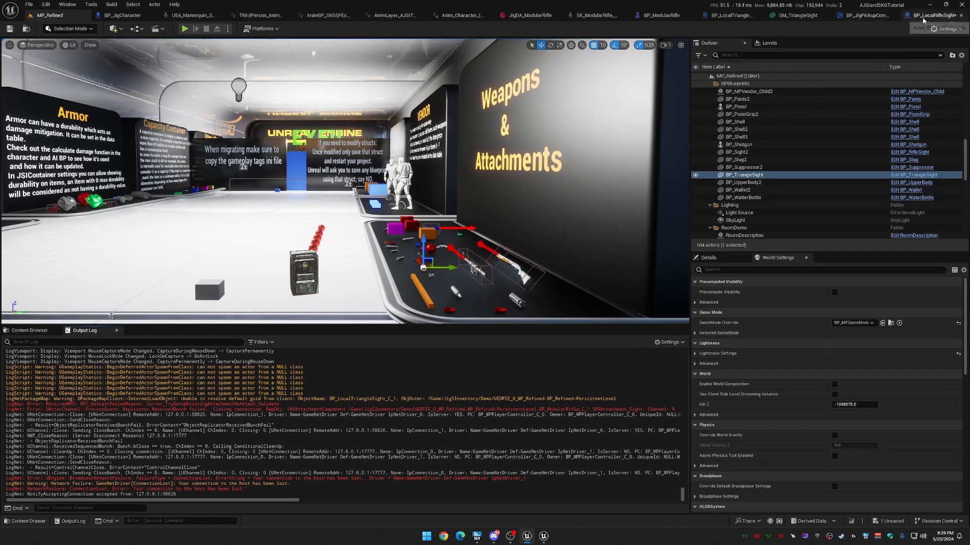
# Open the Process Attachments function of BP_JigPickupComponent and examine its Is Dedicated Server branch and attachment loops.
pyautogui.click(866, 15)
pyautogui.scroll(-5, 382, 252)
pyautogui.moveTo(354, 237); pyautogui.dragTo(543, 358, button='right')
pyautogui.scroll(5, 430, 273)
pyautogui.moveTo(350, 293)
pyautogui.mouseDown(button='right')
pyautogui.moveTo(332, 295)
pyautogui.moveTo(336, 283)
pyautogui.mouseUp(button='right')
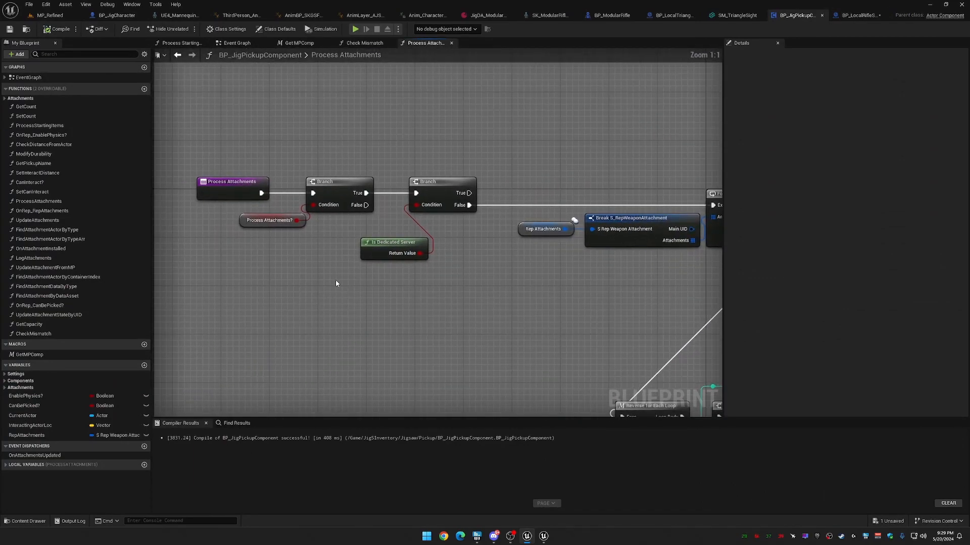
pyautogui.moveTo(340, 237); pyautogui.dragTo(437, 273)
pyautogui.moveTo(434, 250); pyautogui.dragTo(289, 245, button='right')
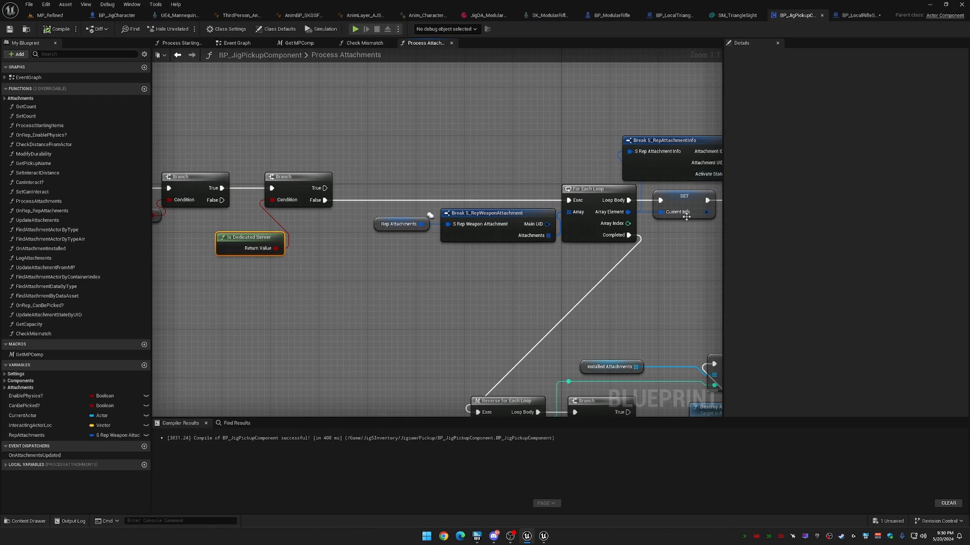
pyautogui.scroll(-1, 313, 312)
pyautogui.moveTo(314, 316); pyautogui.dragTo(424, 294, button='right')
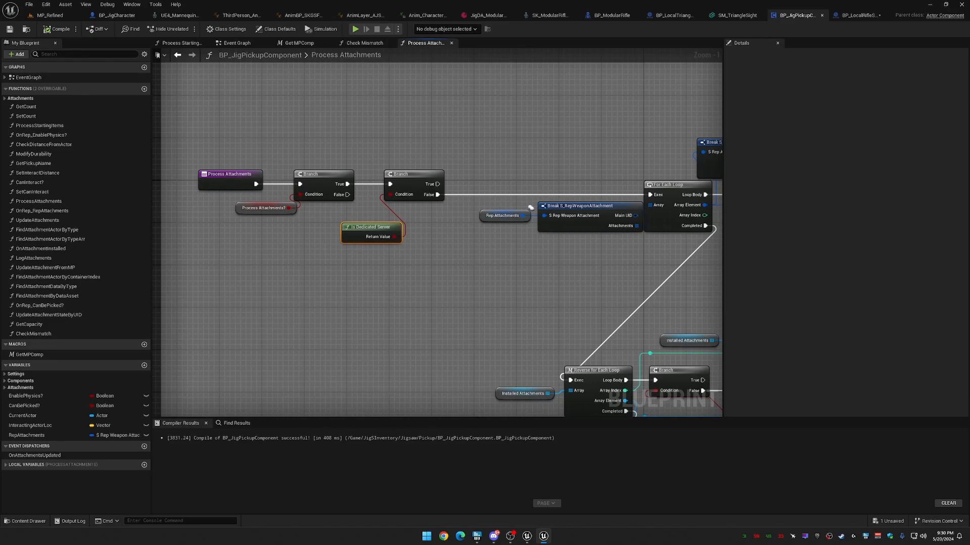
pyautogui.moveTo(387, 265); pyautogui.dragTo(477, 258, button='right')
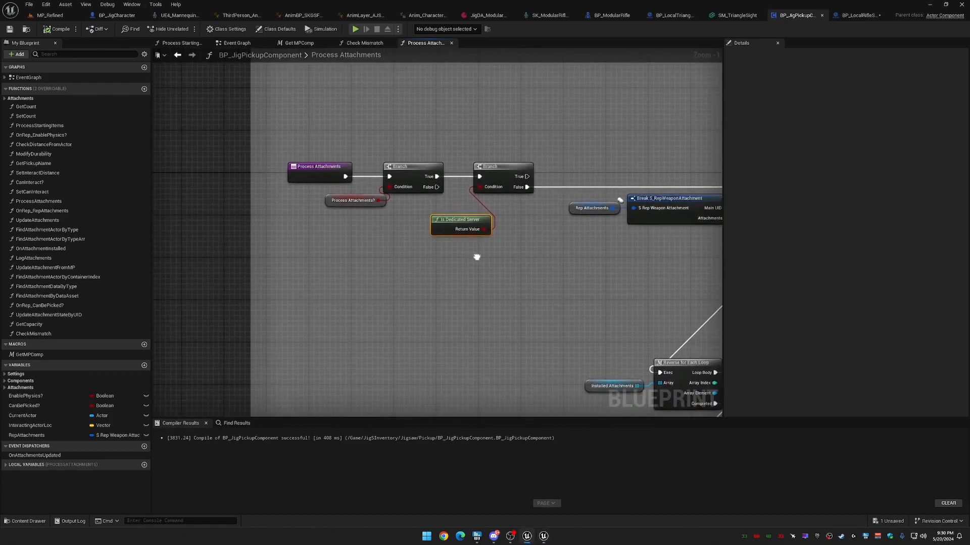
# Add a Get Owner node below the branches in the Process Attachments graph.
pyautogui.rightClick(359, 276)
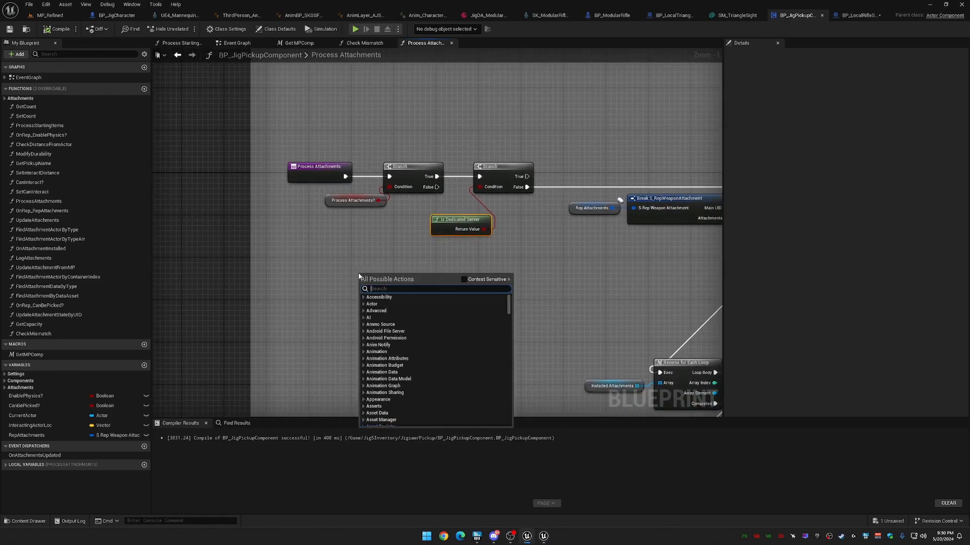
pyautogui.write('ow')
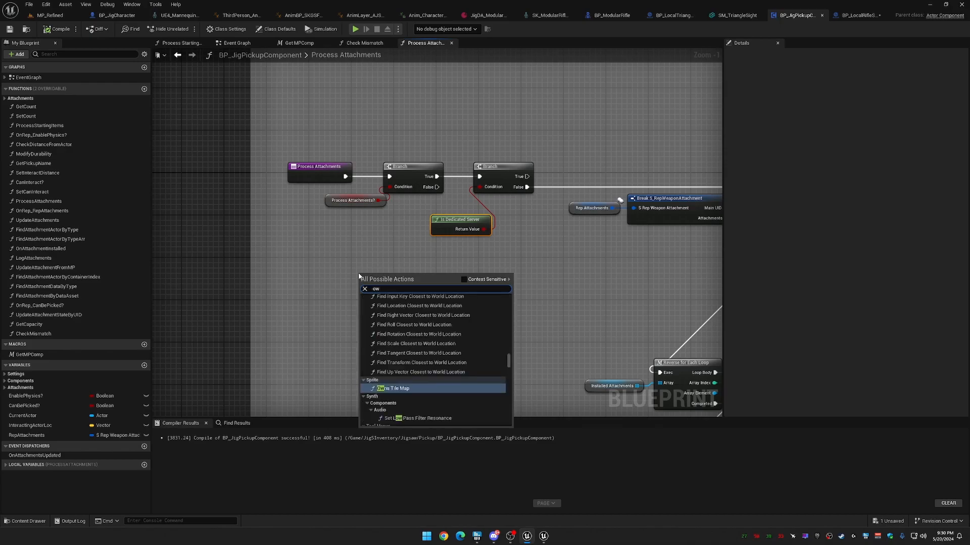
pyautogui.press('BackSpace')
pyautogui.press('BackSpace')
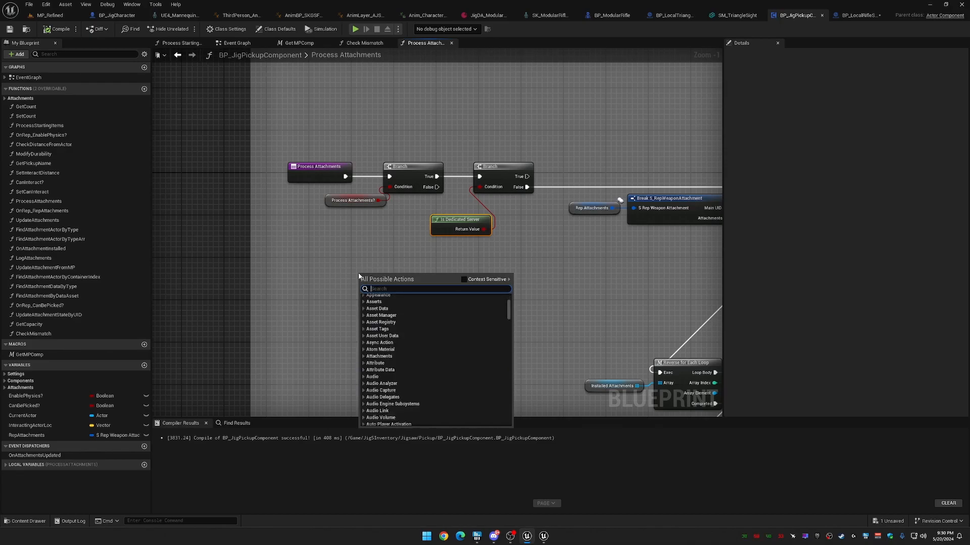
pyautogui.write('get own')
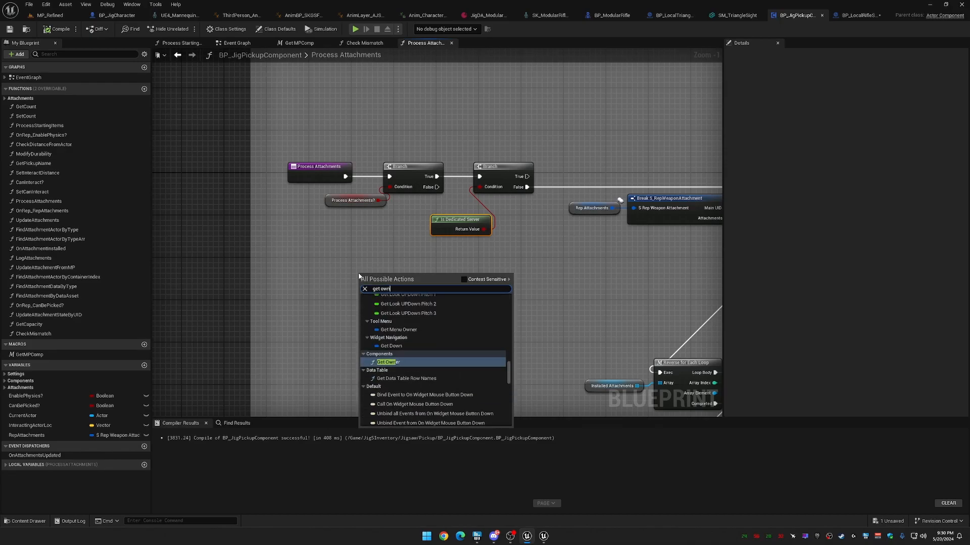
pyautogui.click(402, 362)
# Add a Has Authority node that takes the Get Owner return value as its target.
pyautogui.moveTo(432, 288); pyautogui.dragTo(485, 295)
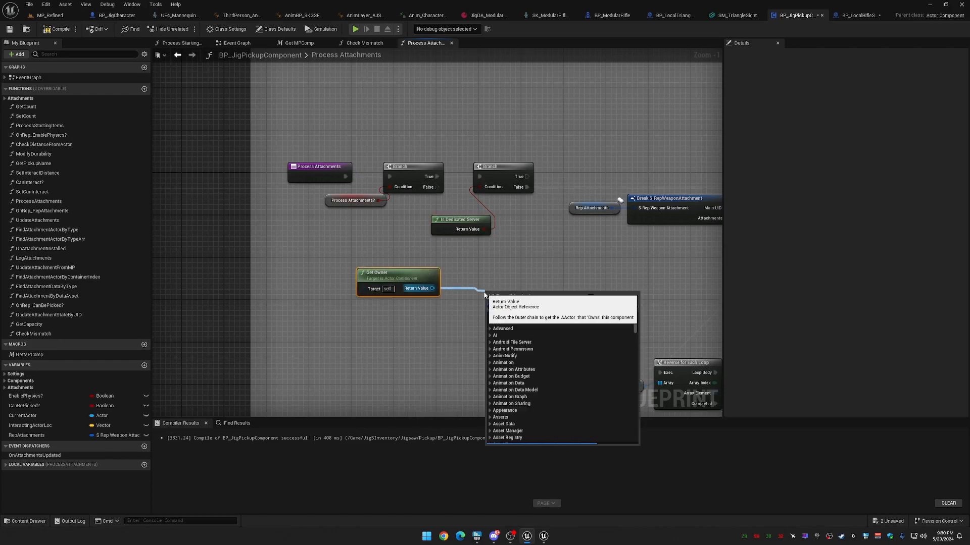
pyautogui.write('has aau')
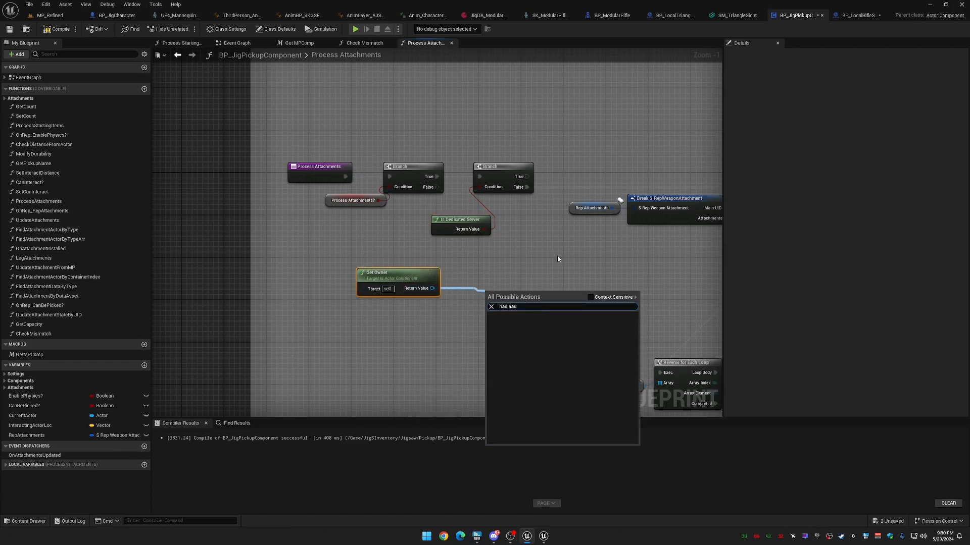
pyautogui.press('BackSpace')
pyautogui.press('BackSpace')
pyautogui.write('uth')
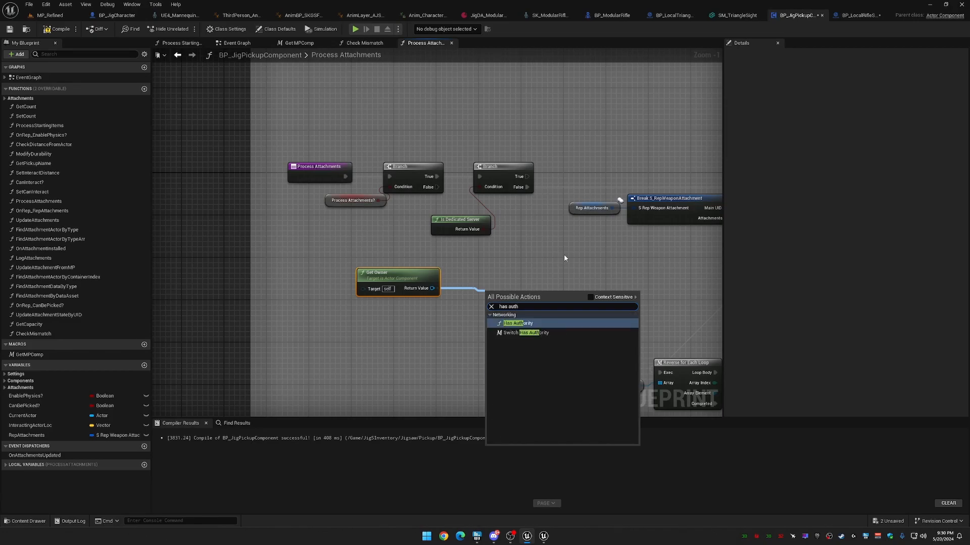
pyautogui.click(525, 324)
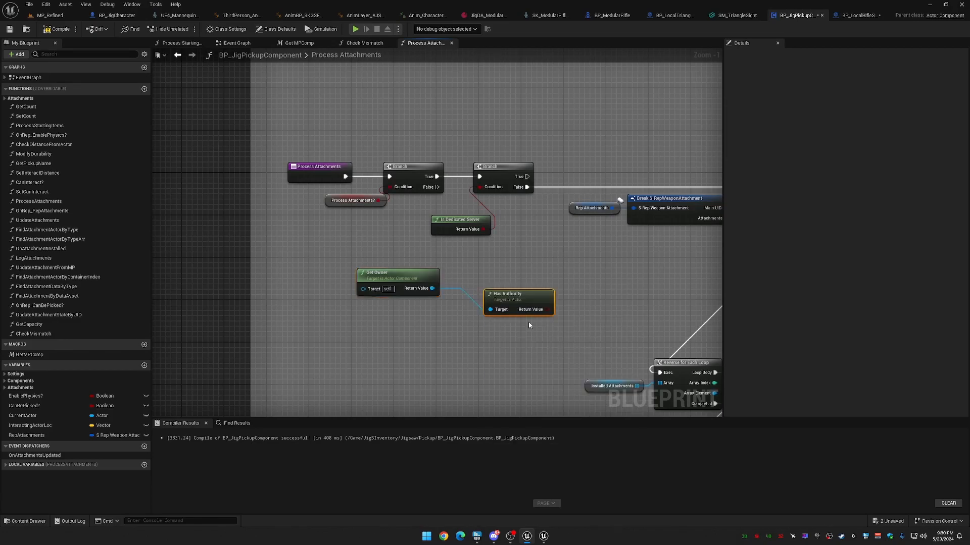
# Use Has Authority as the second Branch's condition and run the For Each Loop from its True output instead of False.
pyautogui.moveTo(485, 283); pyautogui.dragTo(479, 187)
pyautogui.moveTo(536, 218); pyautogui.dragTo(390, 225, button='right')
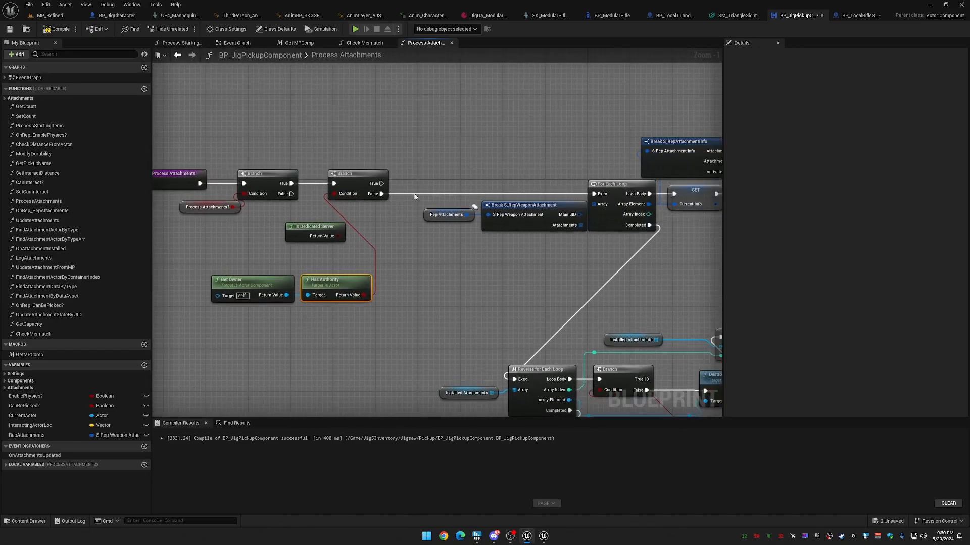
pyautogui.keyDown('alt'); pyautogui.click(382, 194); pyautogui.keyUp('alt')
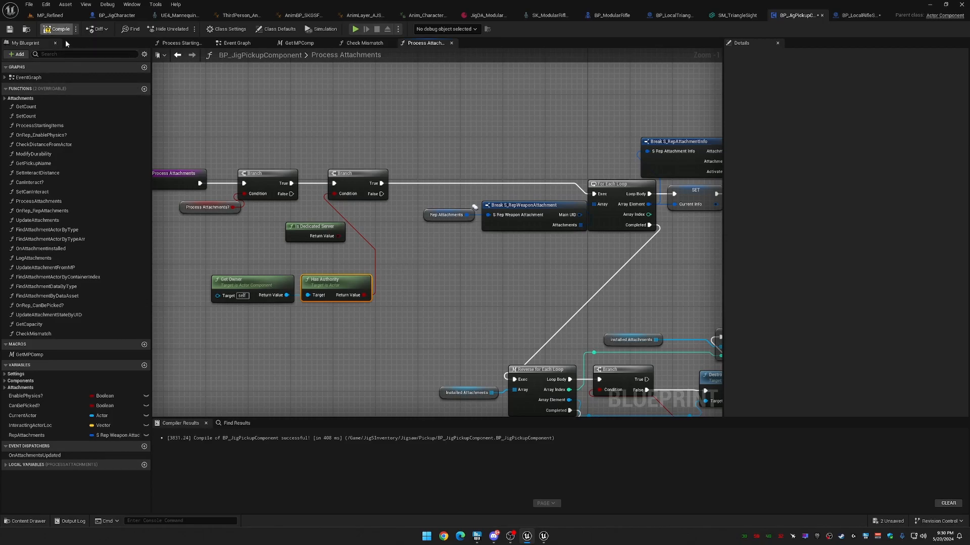
# Compile and save the BP_JigPickupComponent blueprint.
pyautogui.moveTo(504, 298); pyautogui.dragTo(460, 248, button='right')
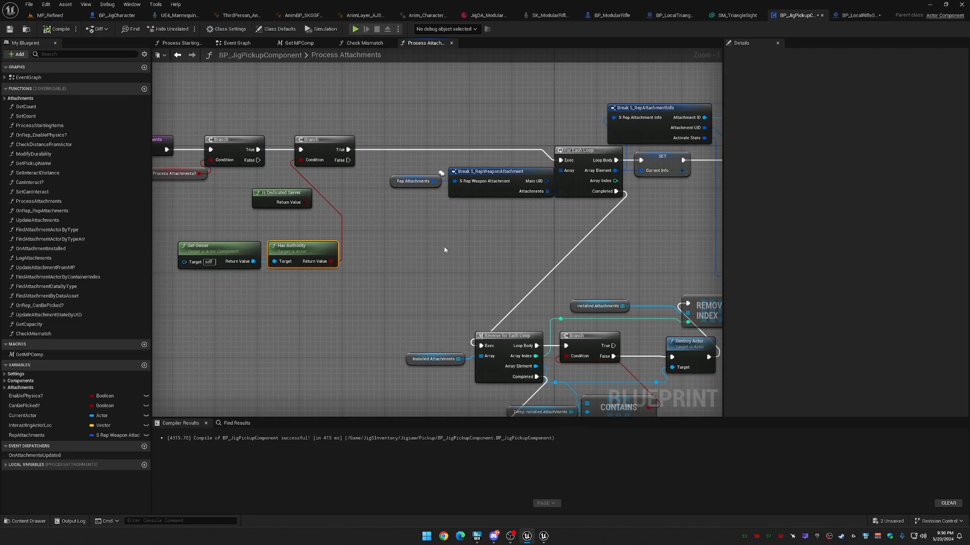
pyautogui.moveTo(378, 231); pyautogui.dragTo(473, 265, button='right')
pyautogui.click(9, 29)
# Start a play session as a client and draw the rifle.
pyautogui.click(356, 29)
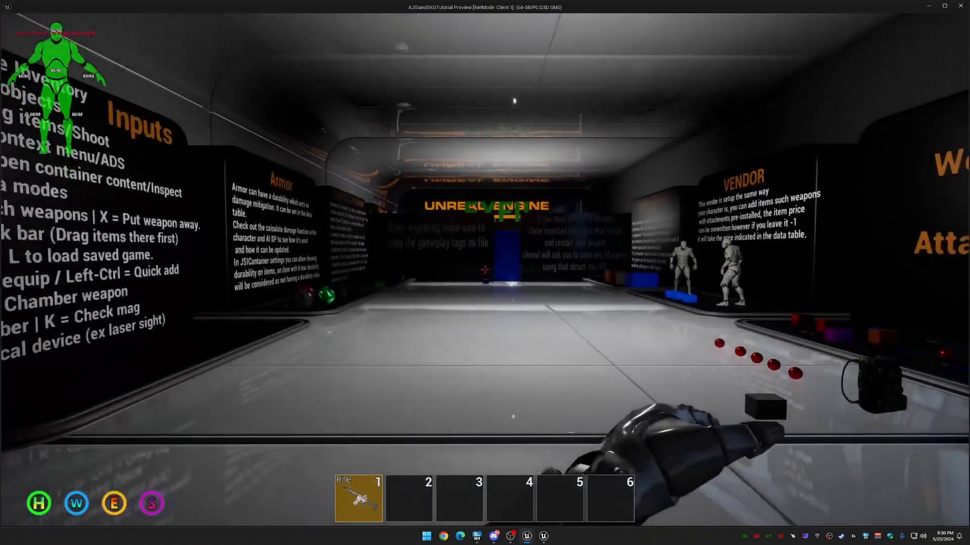
pyautogui.press('r')
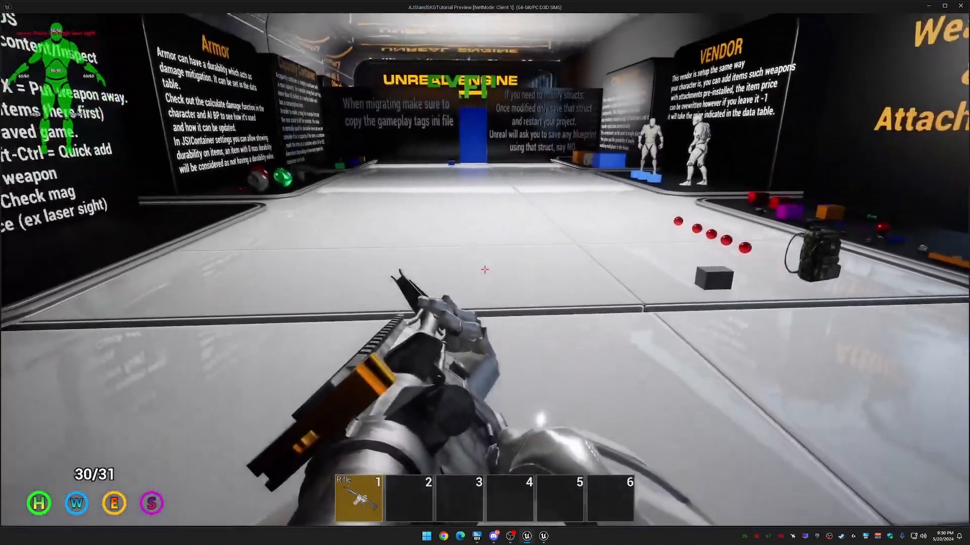
pyautogui.press('r')
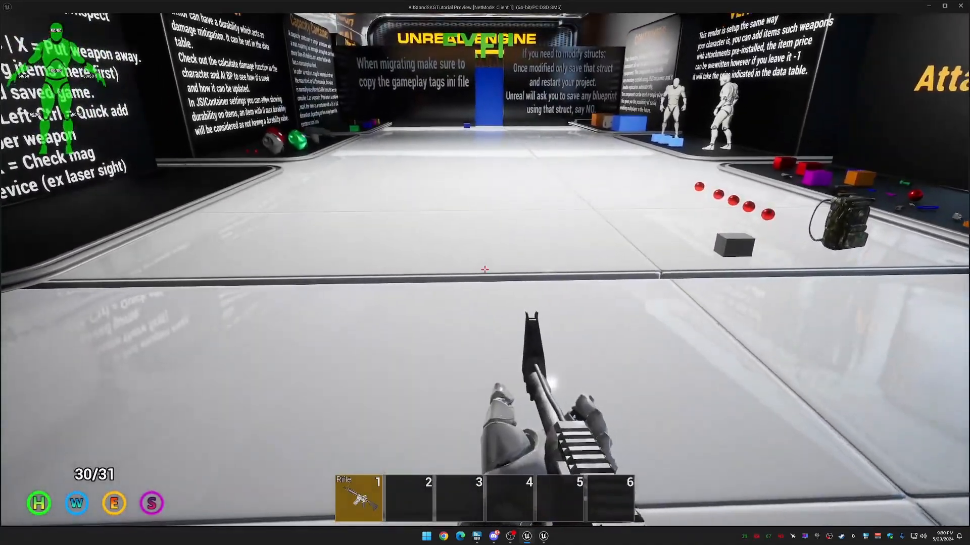
pyautogui.press('r')
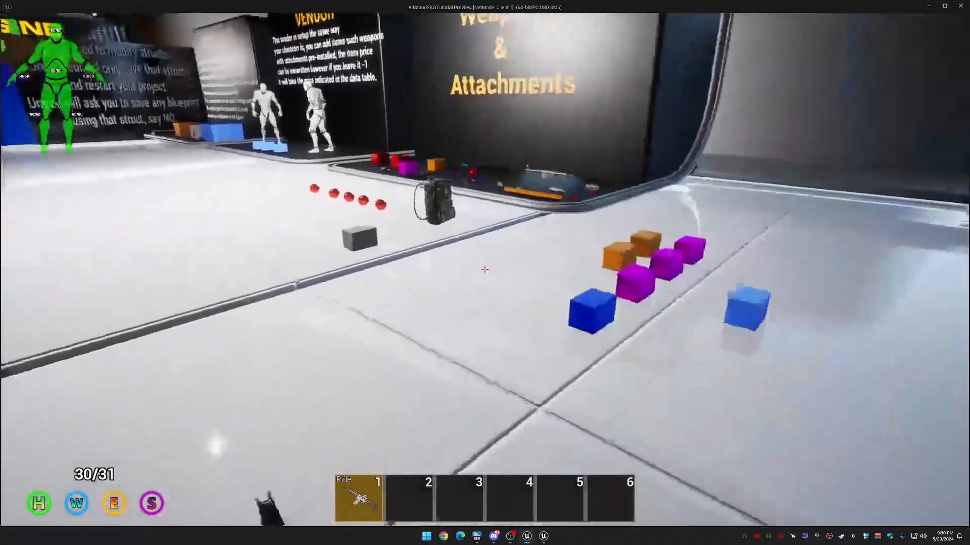
# Walk to the weapons and attachments display and pick up the Triangle Sight.
pyautogui.press('w')
pyautogui.press('w')
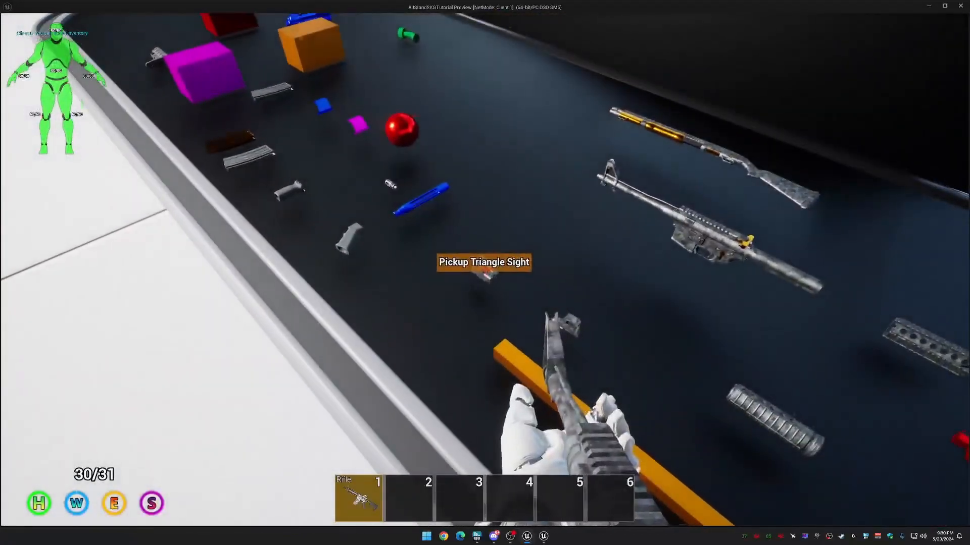
pyautogui.press('f')
pyautogui.press('w')
pyautogui.press('w')
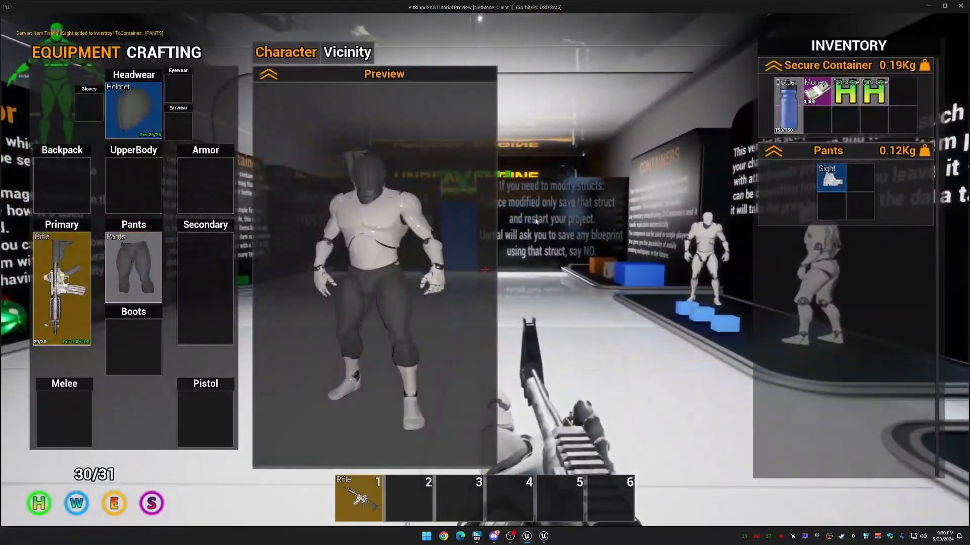
# Inspect the rifle's attachment slots from the inventory, check the sight in first-person view, and end the play session.
pyautogui.moveTo(821, 186); pyautogui.dragTo(823, 185)
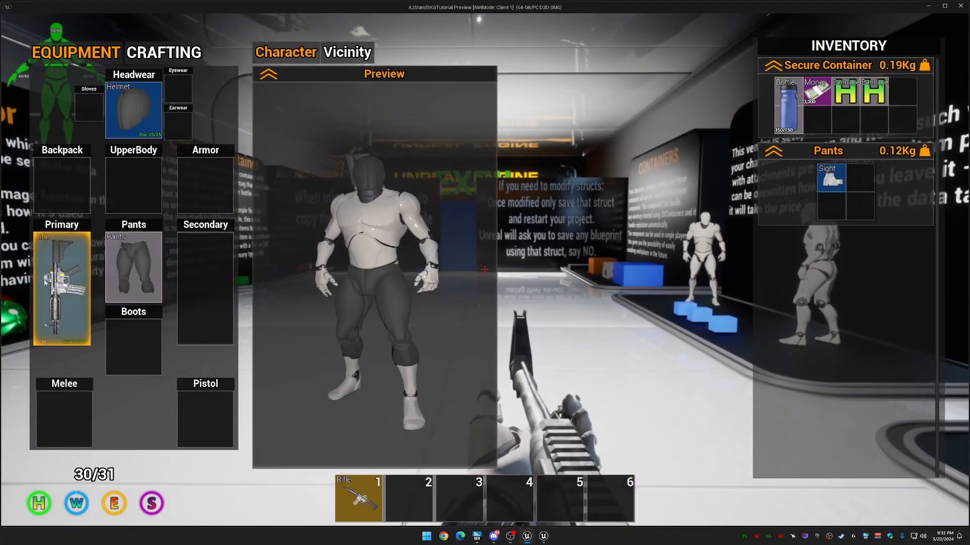
pyautogui.doubleClick(55, 283)
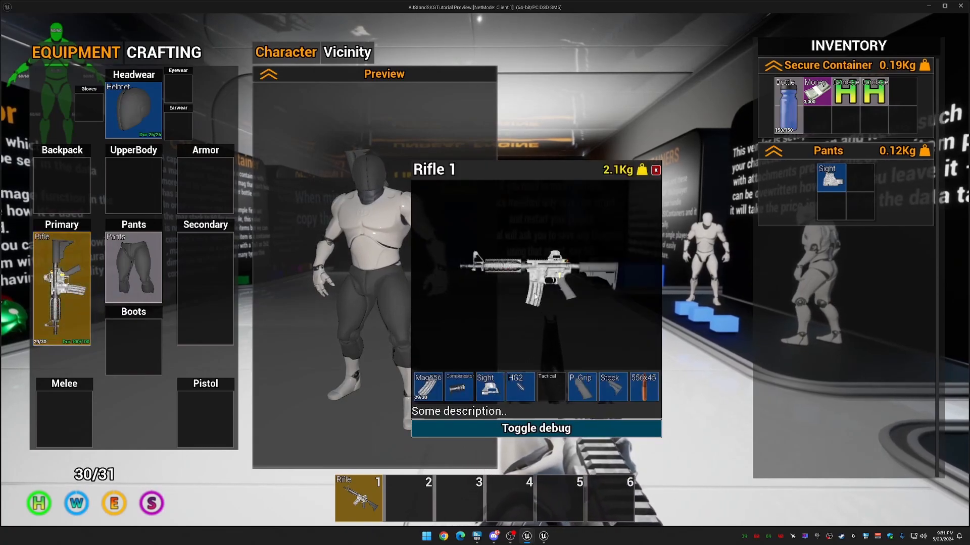
pyautogui.moveTo(489, 382)
pyautogui.mouseDown()
pyautogui.moveTo(830, 203)
pyautogui.moveTo(495, 386)
pyautogui.mouseUp()
pyautogui.press('Tab')
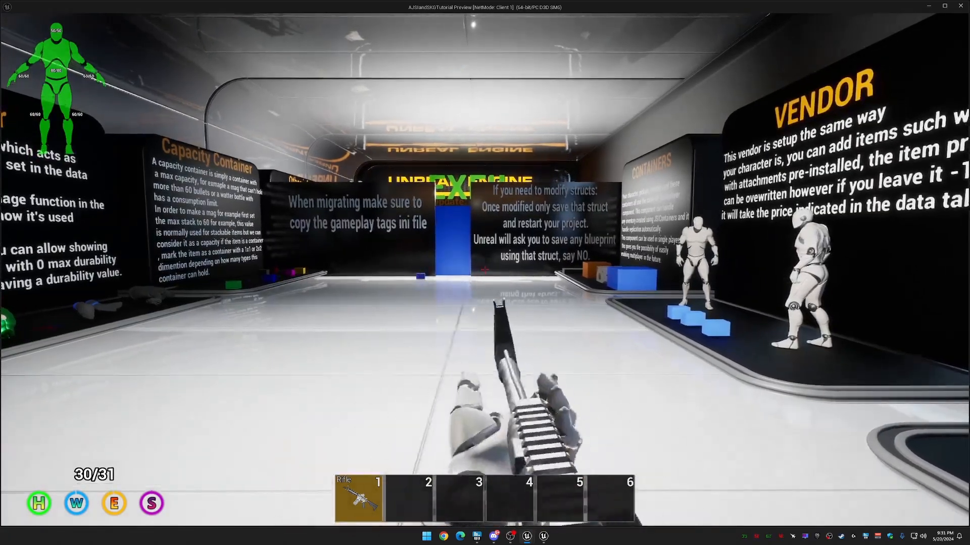
pyautogui.press('Escape')
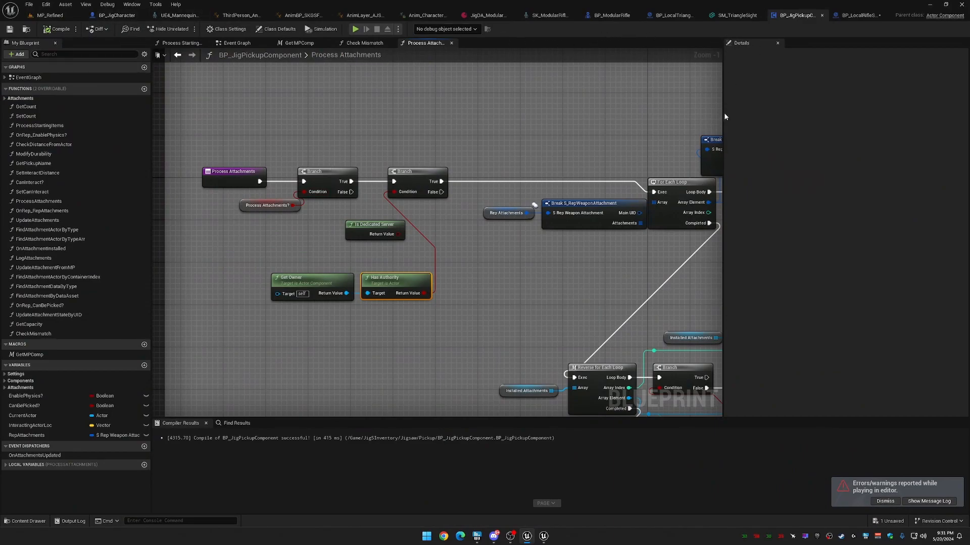
# Enable Replicates in the class defaults of BP_LocalTriangleSight and compile the blueprint.
pyautogui.click(673, 15)
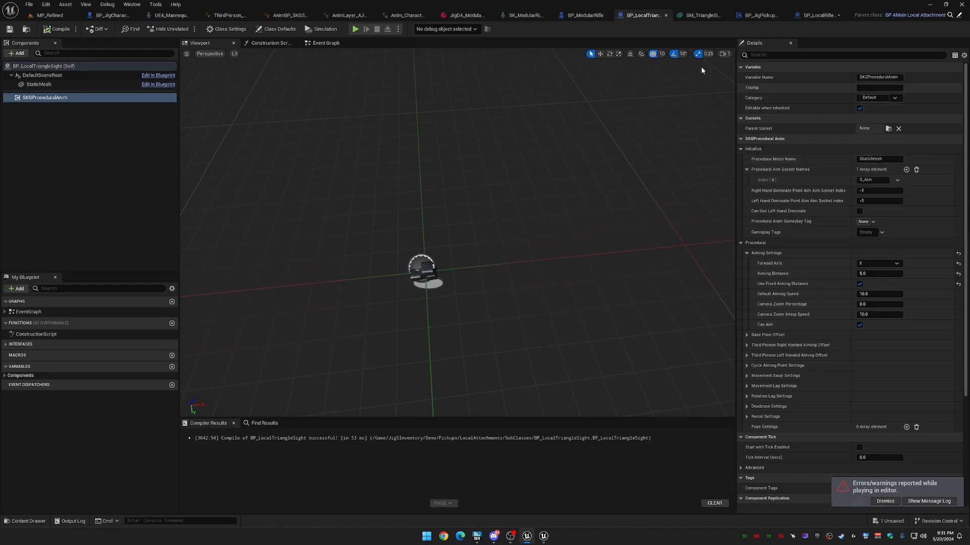
pyautogui.click(46, 65)
pyautogui.click(819, 56)
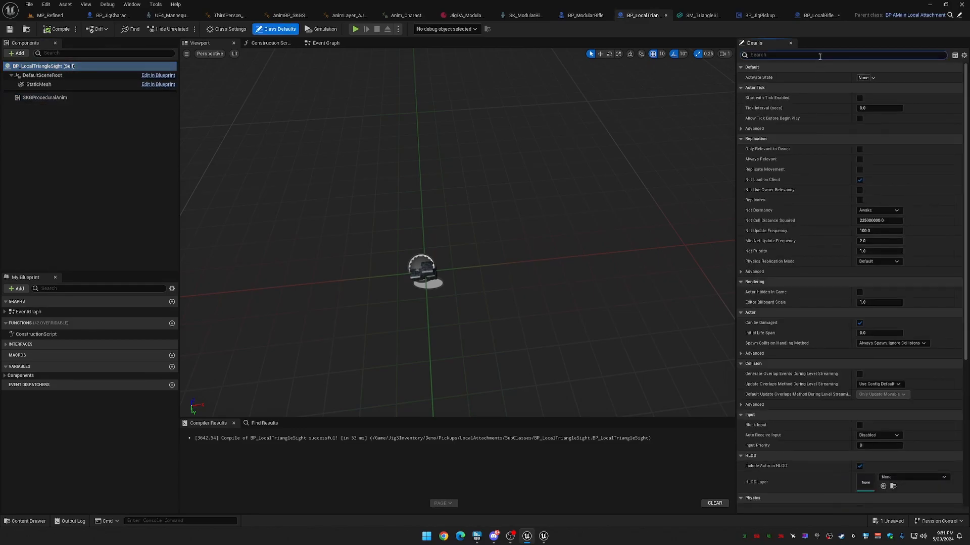
pyautogui.write('repl')
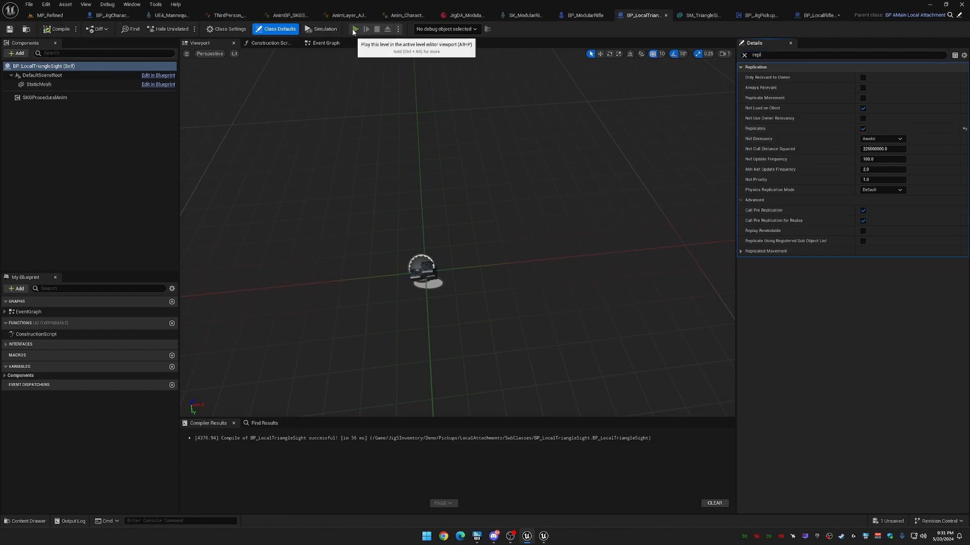
# Start another client play session, pick up the Triangle Sight with the rifle drawn, and open the inventory.
pyautogui.click(355, 29)
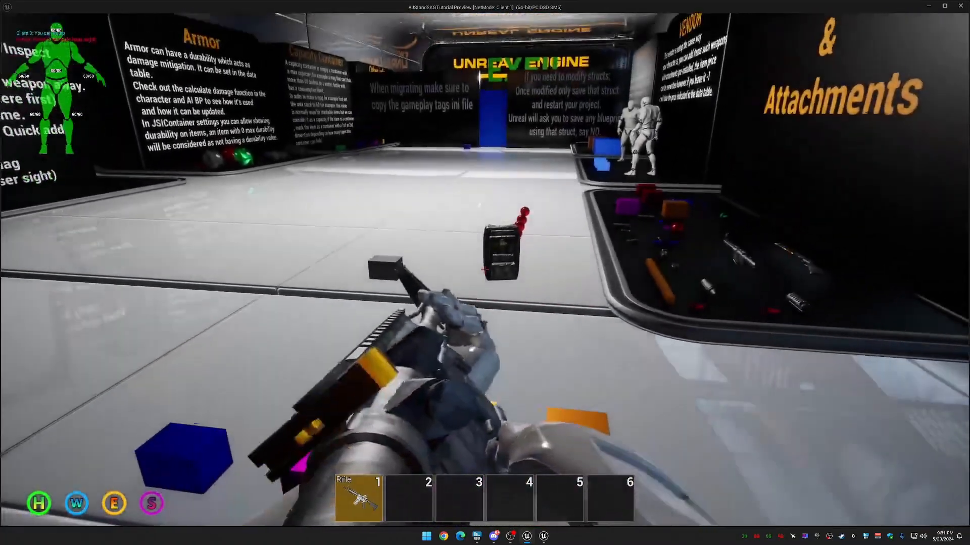
pyautogui.press('w')
pyautogui.press('w')
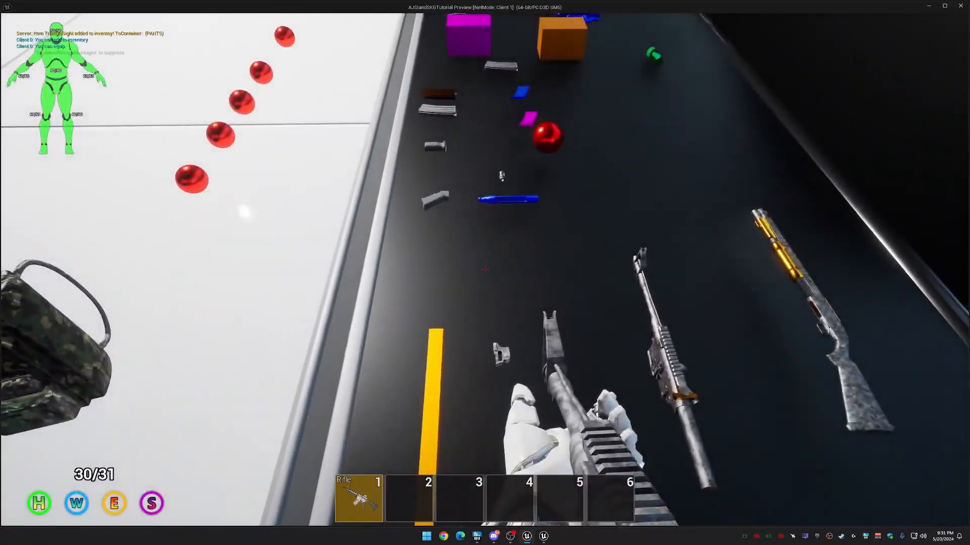
pyautogui.press('w')
pyautogui.press('Tab')
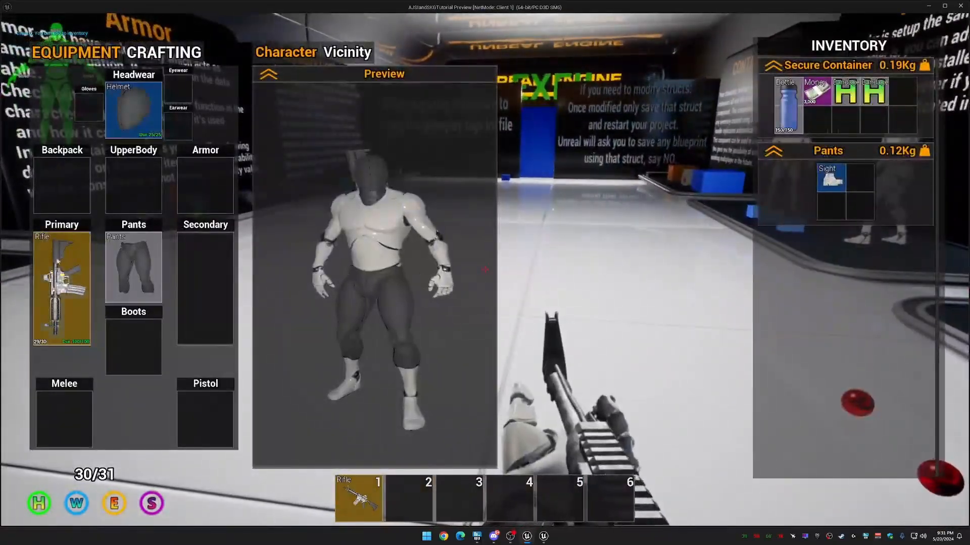
# Replace the rifle's mounted sight with the Triangle Sight from the pants inventory and test aiming down it in first person.
pyautogui.doubleClick(68, 290)
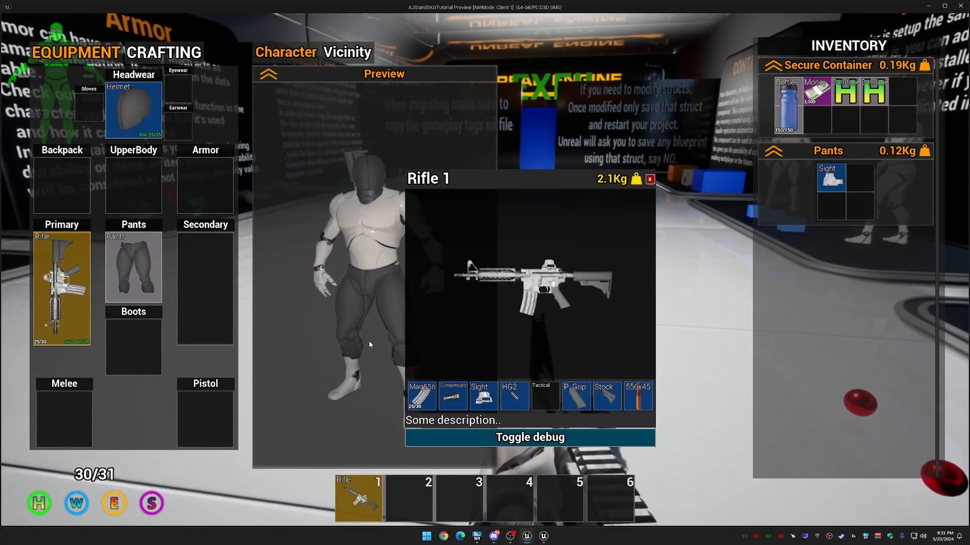
pyautogui.moveTo(485, 398); pyautogui.dragTo(832, 203)
pyautogui.moveTo(831, 178); pyautogui.dragTo(76, 303)
pyautogui.press('Tab')
pyautogui.rightClick(485, 270)
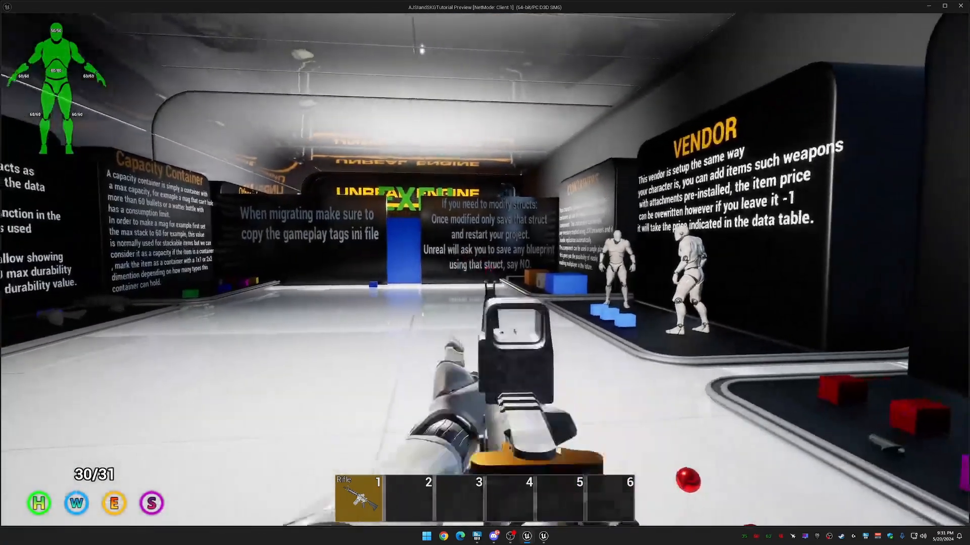
pyautogui.rightClick(485, 269)
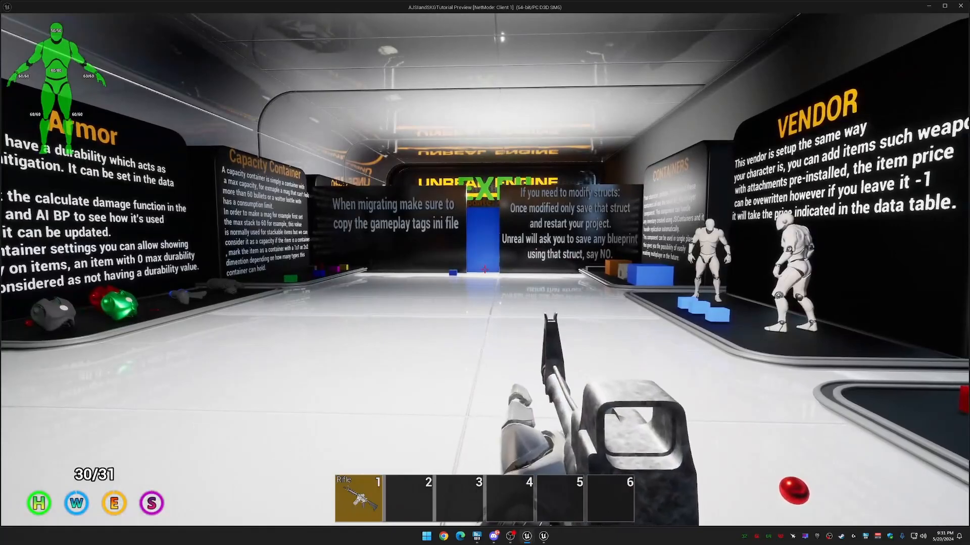
pyautogui.rightClick(485, 269)
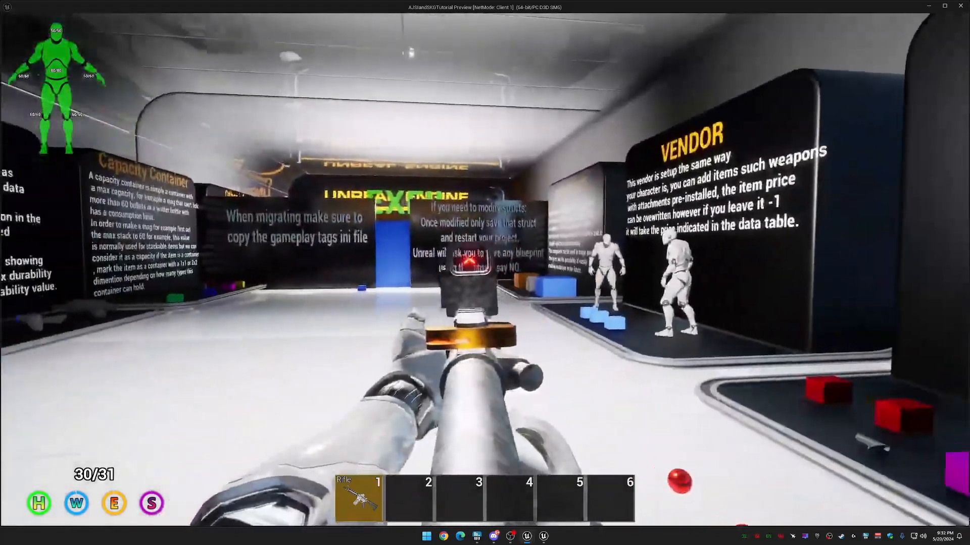
pyautogui.rightClick(485, 270)
# Detach the Triangle Sight from Rifle 1 into the pants inventory, check the bare rifle, and end the play session.
pyautogui.press('Tab')
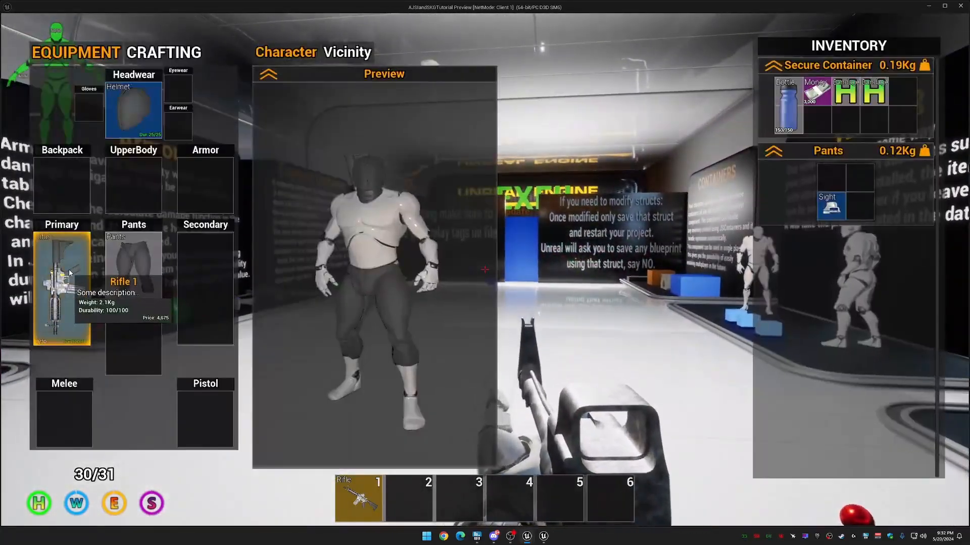
pyautogui.doubleClick(70, 281)
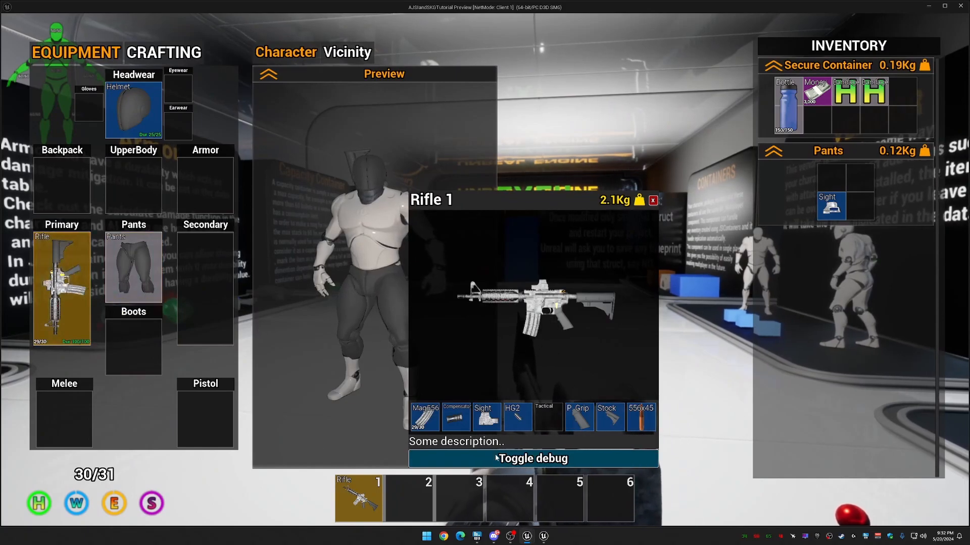
pyautogui.moveTo(486, 418); pyautogui.dragTo(861, 199)
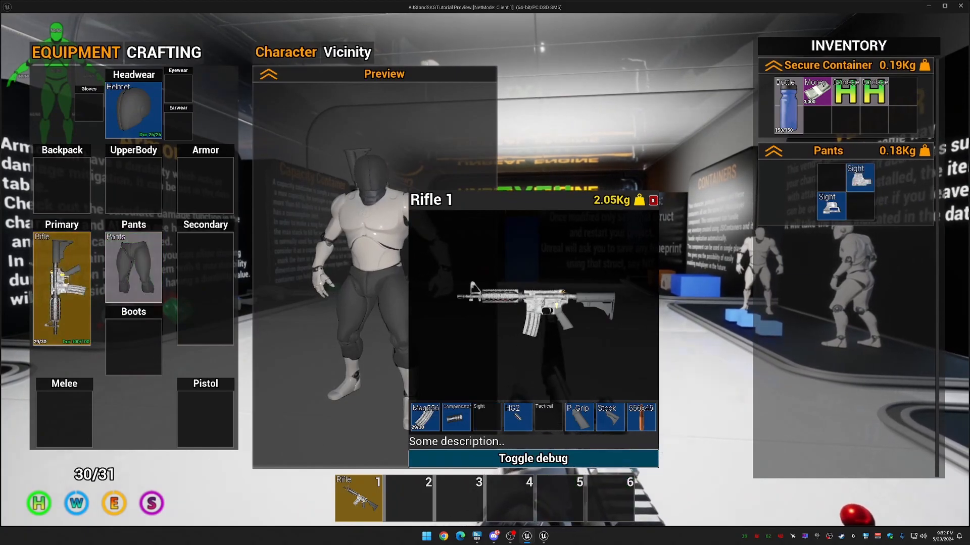
pyautogui.press('Tab')
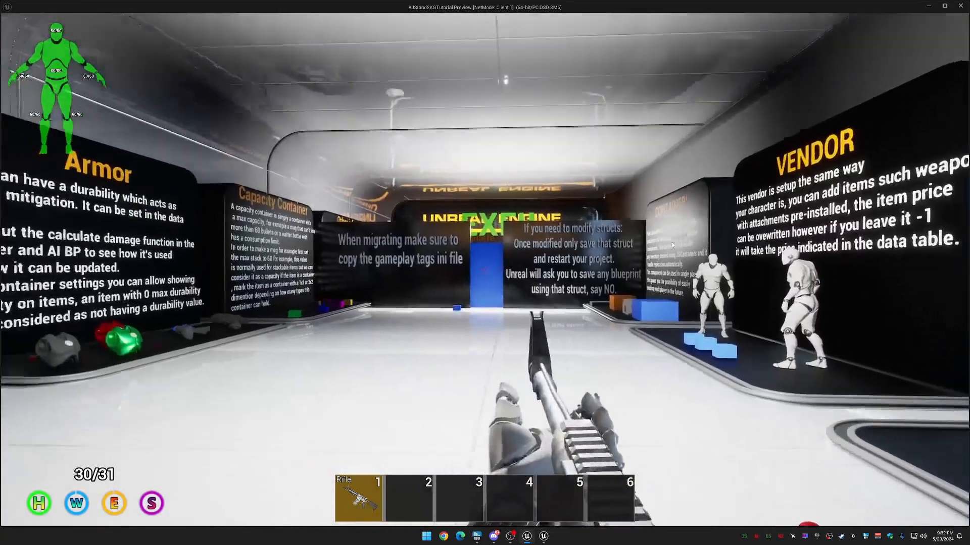
pyautogui.press('Escape')
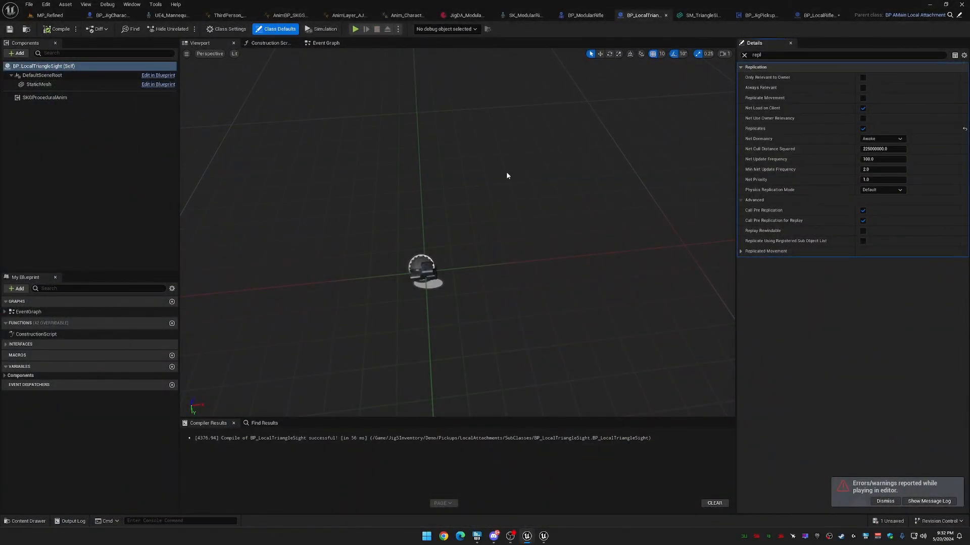
# Enable Replicates in the class defaults of BP_LocalRifleSight, compile and save it, and return to the MP_Refined level.
pyautogui.click(819, 15)
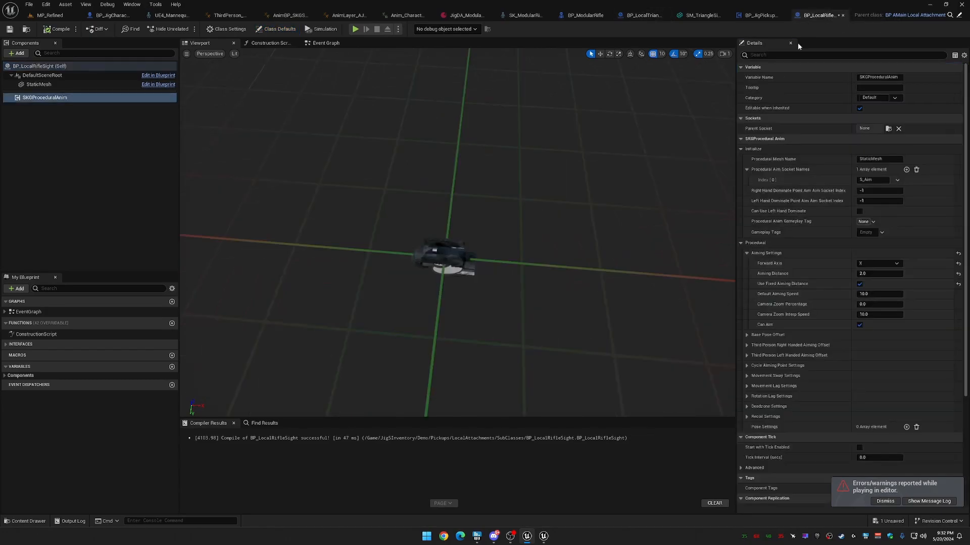
pyautogui.click(50, 66)
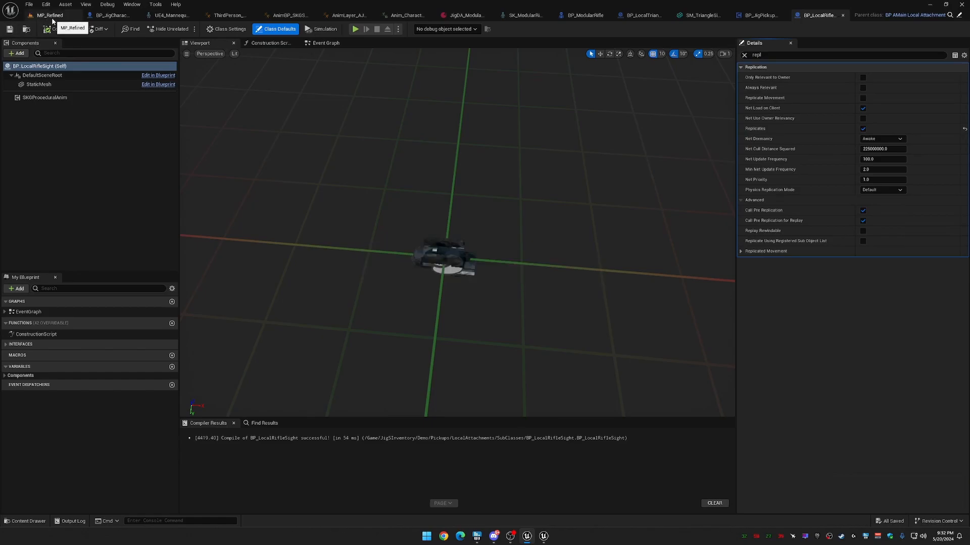
pyautogui.click(52, 18)
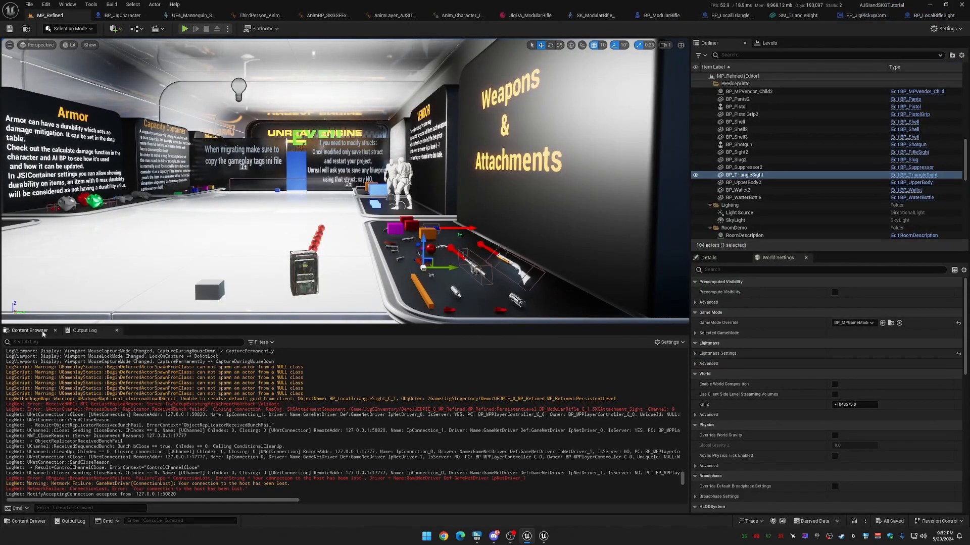
# Bring back the asset browser and run a brief play session in the level to check the drawn rifle.
pyautogui.click(45, 331)
pyautogui.click(185, 29)
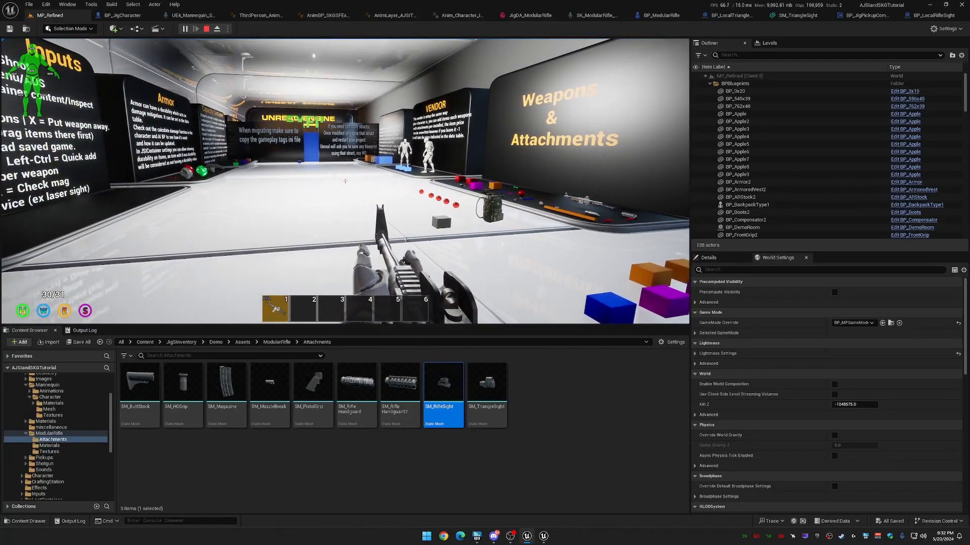
pyautogui.press('Escape')
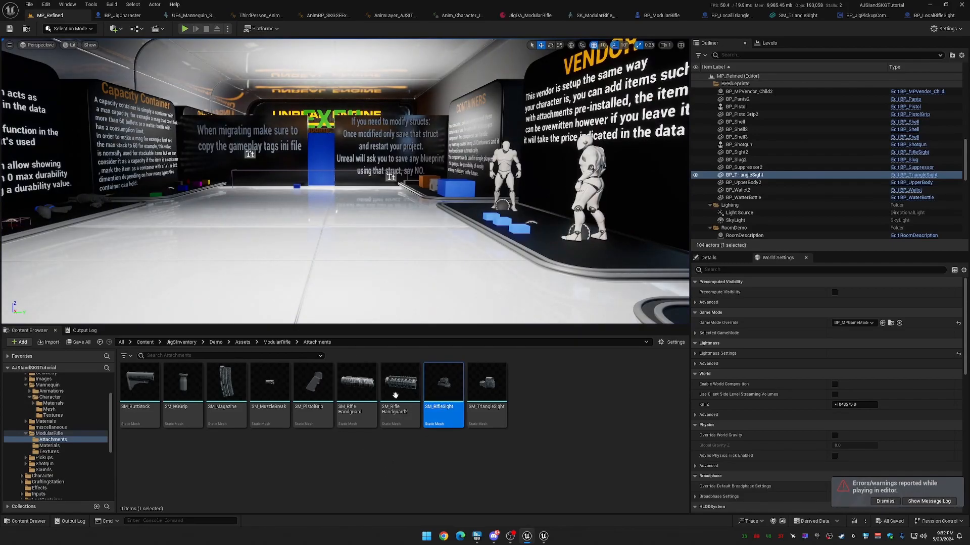
# Open BP_LocalHandguard2 from Pickups > LocalAttachments > SubClasses, enable Replicates in its class defaults, compile and save it.
pyautogui.scroll(3, 55, 398)
pyautogui.click(48, 390)
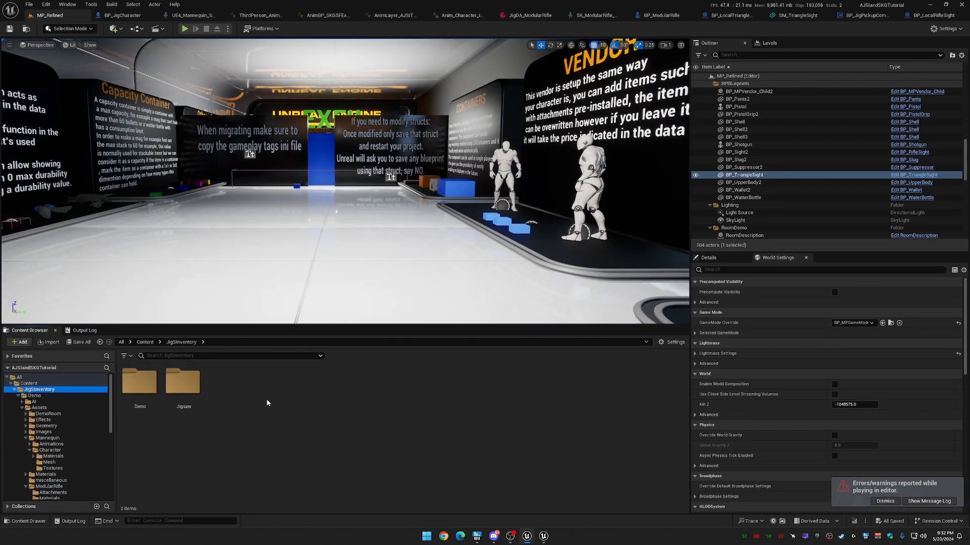
pyautogui.doubleClick(146, 391)
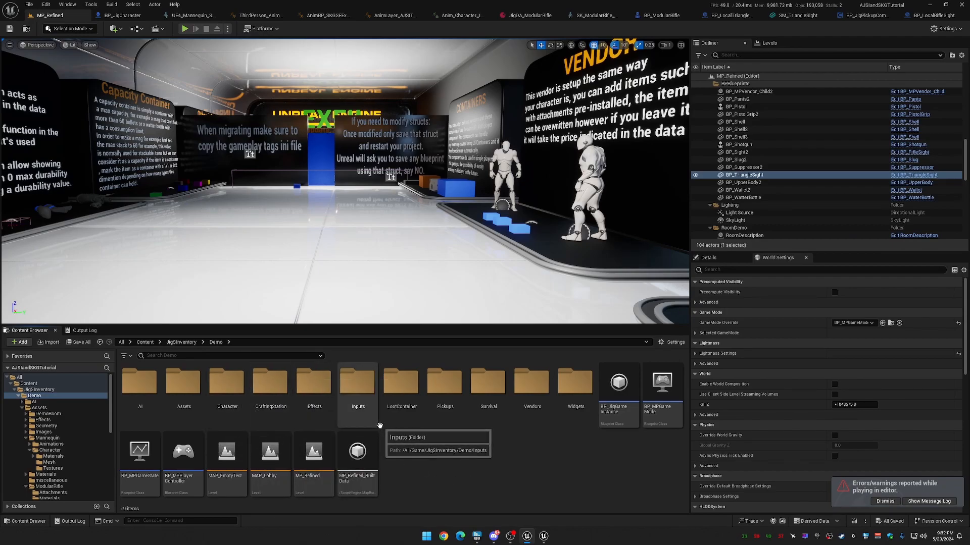
pyautogui.doubleClick(445, 384)
pyautogui.doubleClick(143, 384)
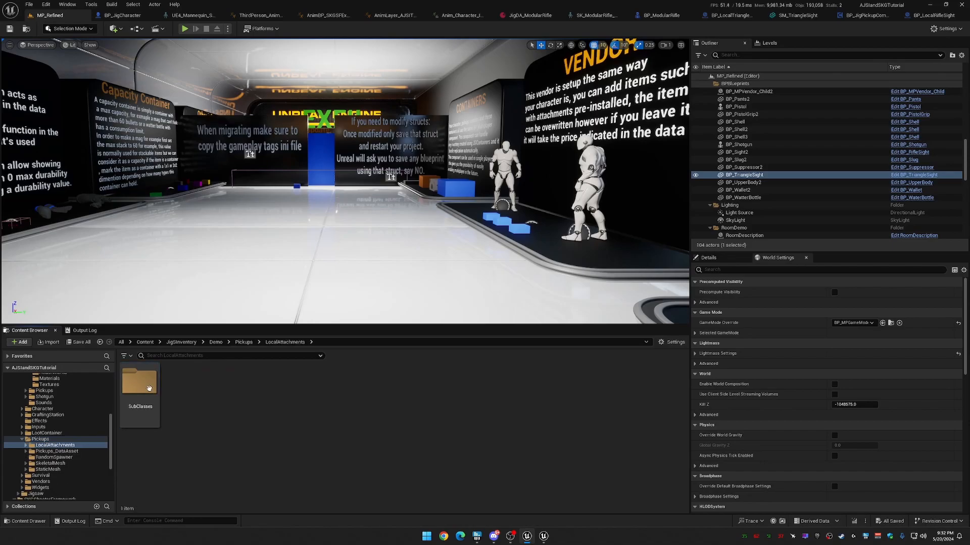
pyautogui.doubleClick(141, 391)
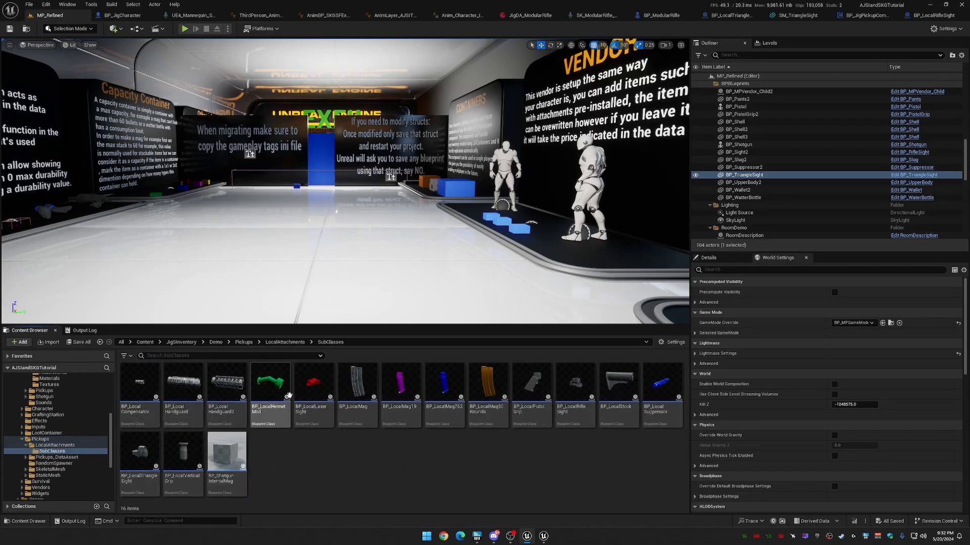
pyautogui.doubleClick(228, 380)
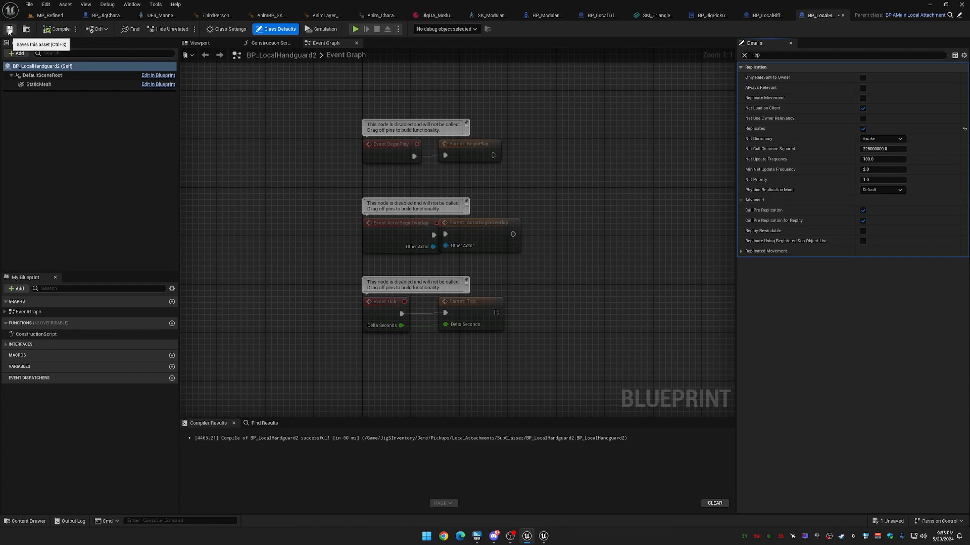
pyautogui.click(47, 16)
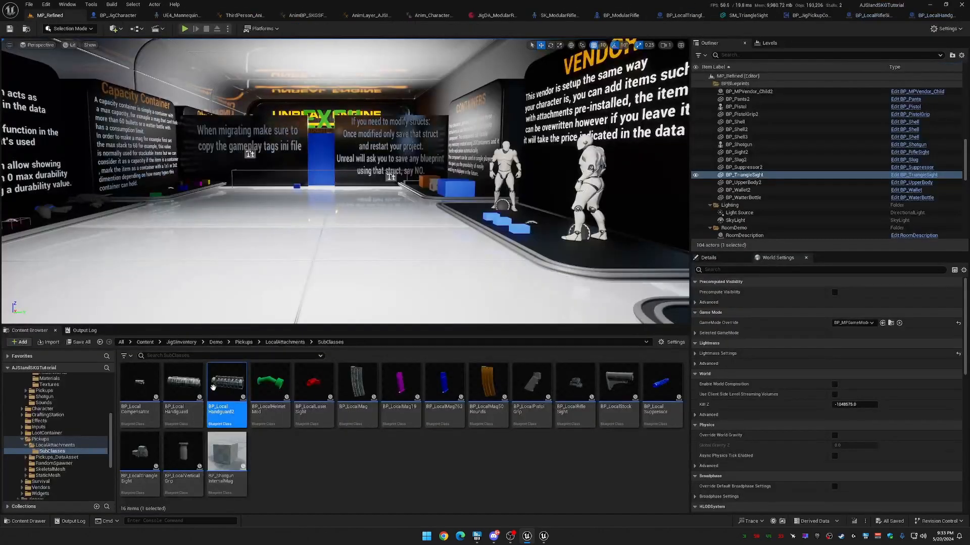
# Open BP_LocalHandguard, enable Replicates in its class defaults, save it, and return to the level.
pyautogui.doubleClick(184, 384)
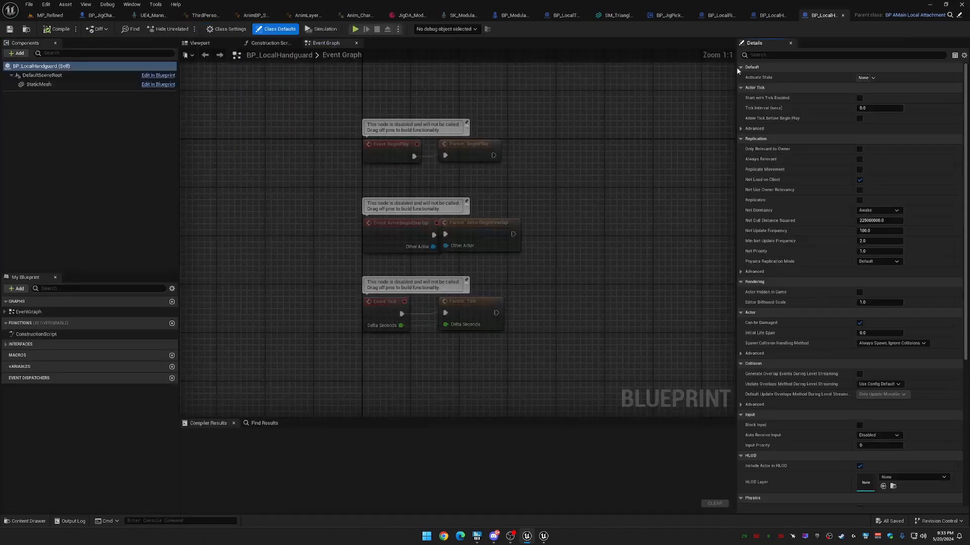
pyautogui.click(806, 56)
pyautogui.write('rep')
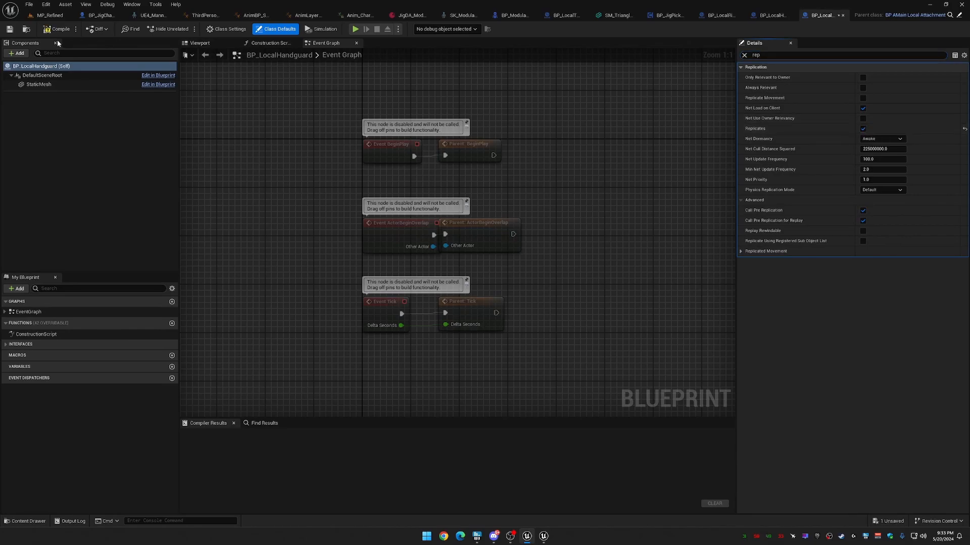
pyautogui.click(10, 30)
pyautogui.click(47, 15)
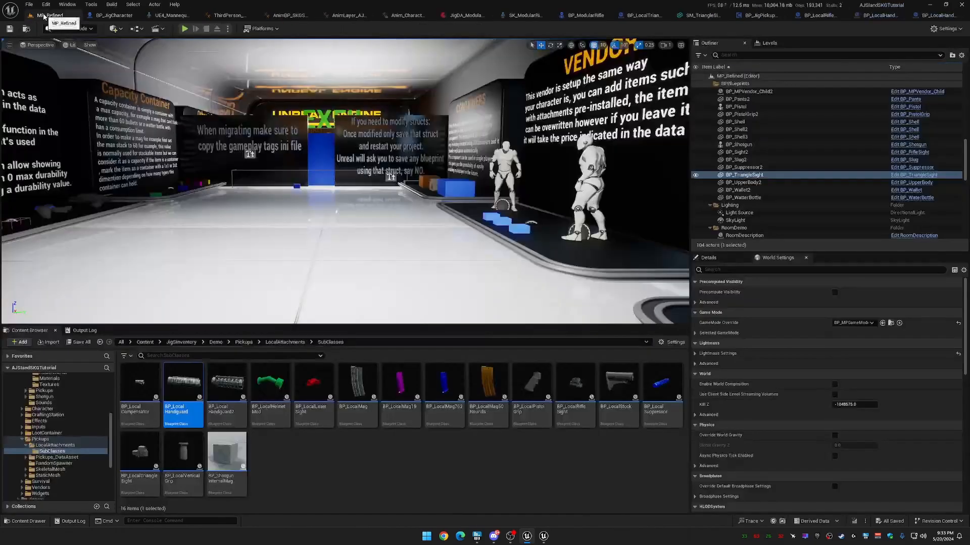
# Start a play session, test aiming the rifle, and pick up the Triangle Sight from the weapons and attachments display.
pyautogui.click(185, 30)
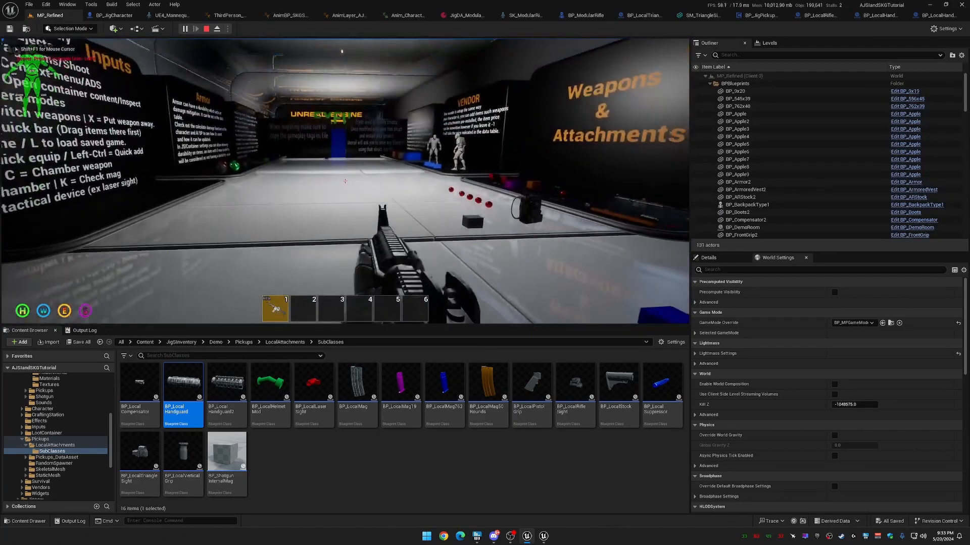
pyautogui.rightClick(345, 180)
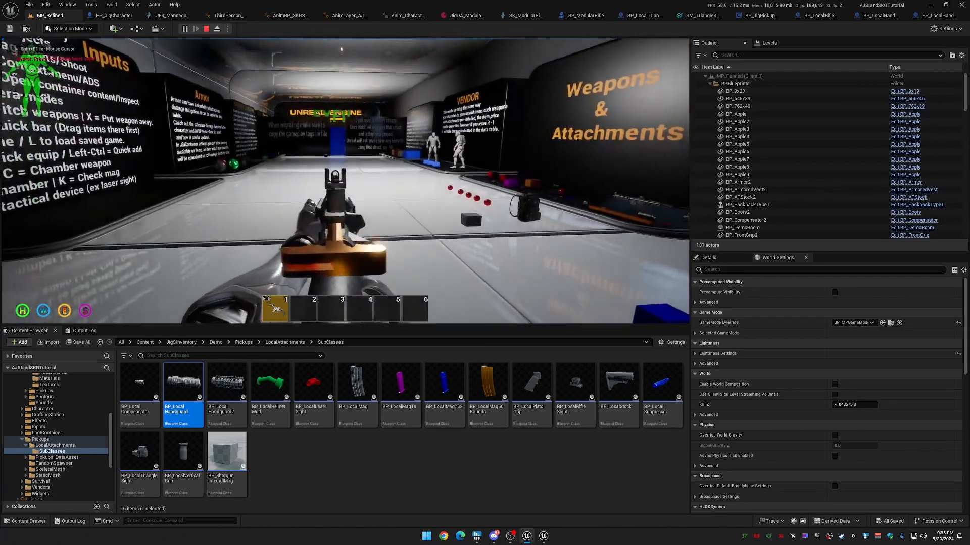
pyautogui.press('w')
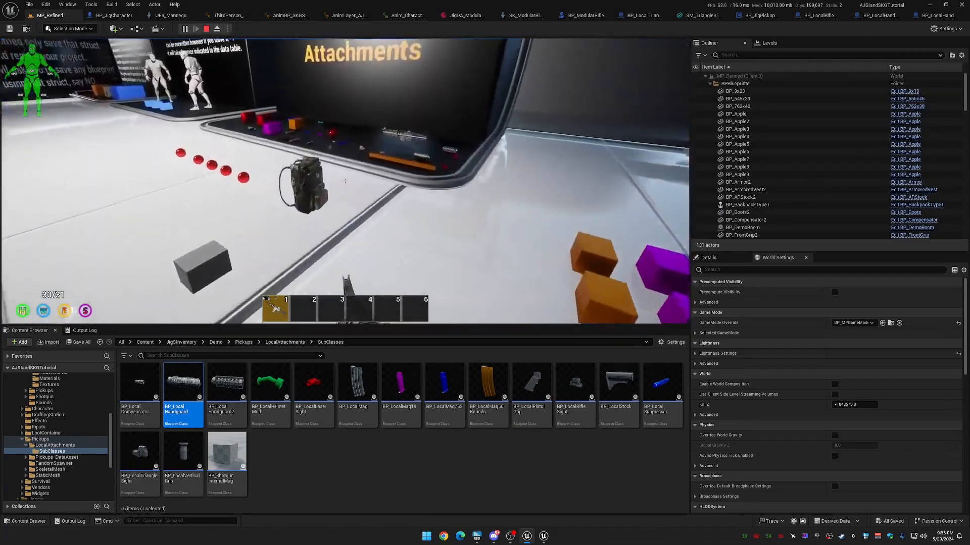
pyautogui.rightClick(345, 181)
pyautogui.press('w')
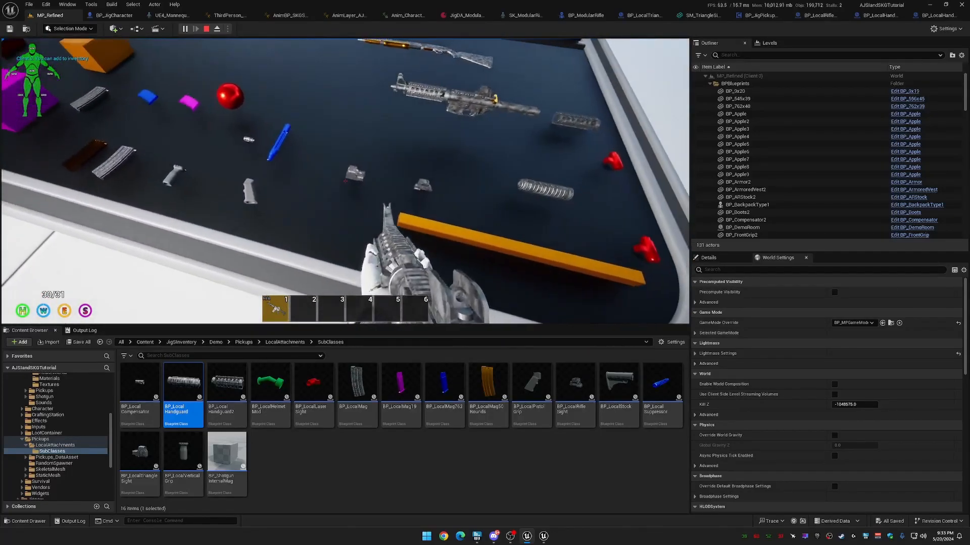
pyautogui.press('f')
pyautogui.press('w')
pyautogui.rightClick(345, 181)
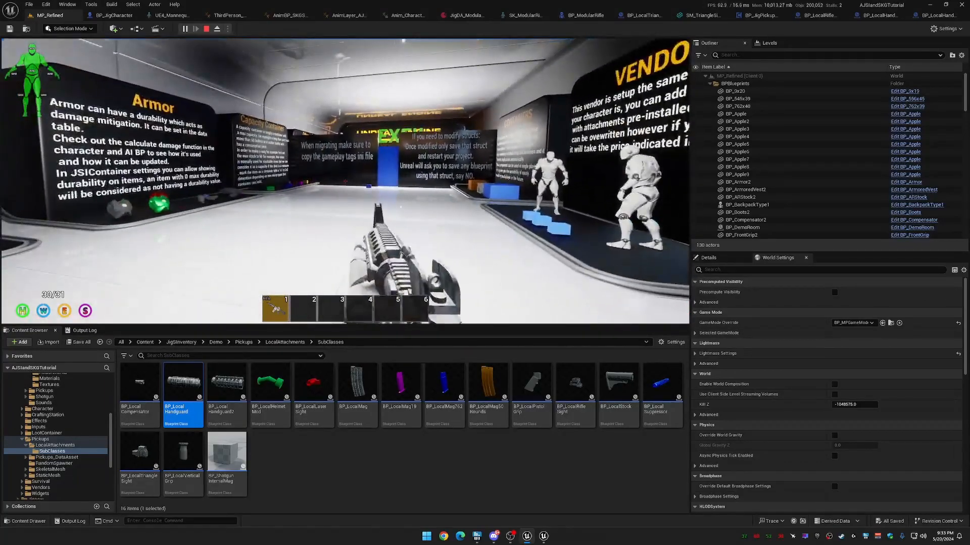
# Swap the rifle's mounted sight for the Triangle Sight through the inventory, test aiming with it, and end the play session.
pyautogui.press('Tab')
pyautogui.doubleClick(40, 191)
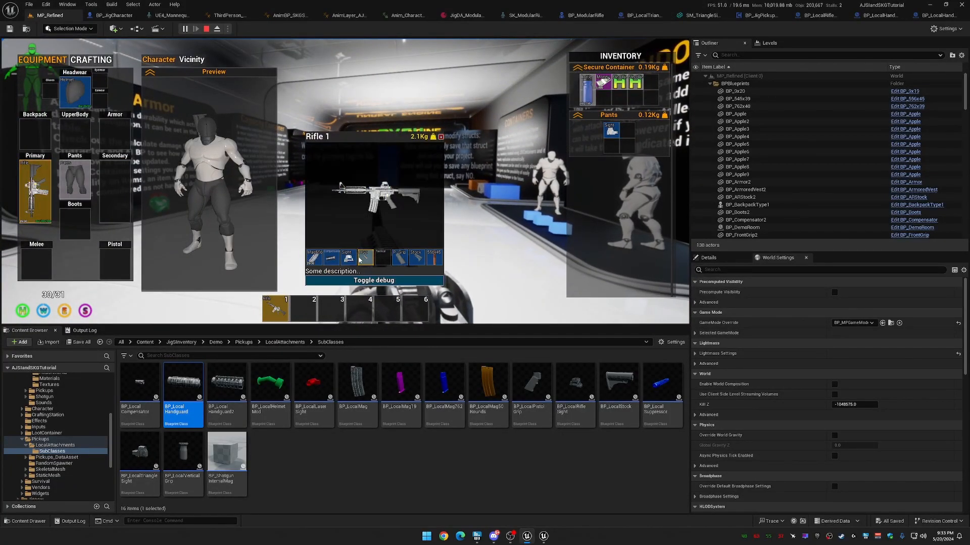
pyautogui.moveTo(362, 260); pyautogui.dragTo(419, 243)
pyautogui.press('Tab')
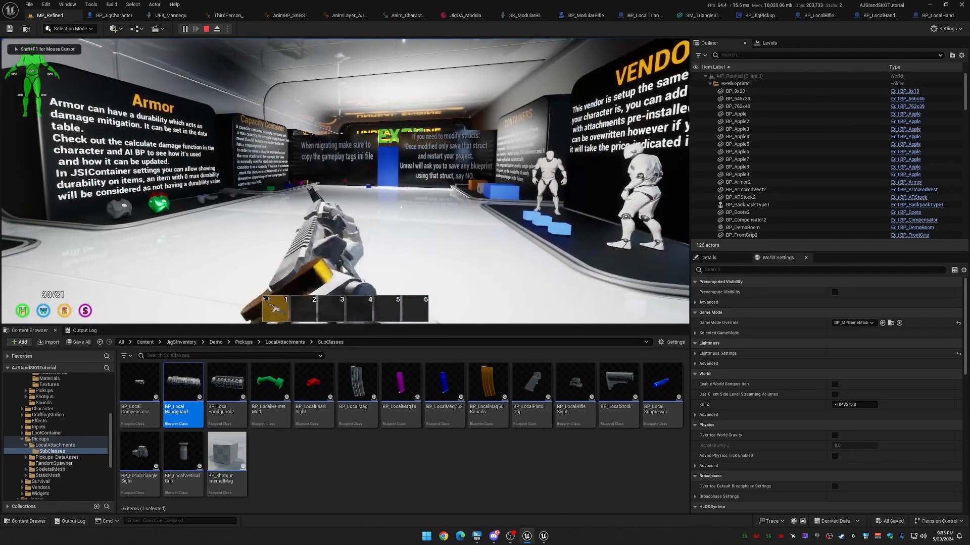
pyautogui.press('Tab')
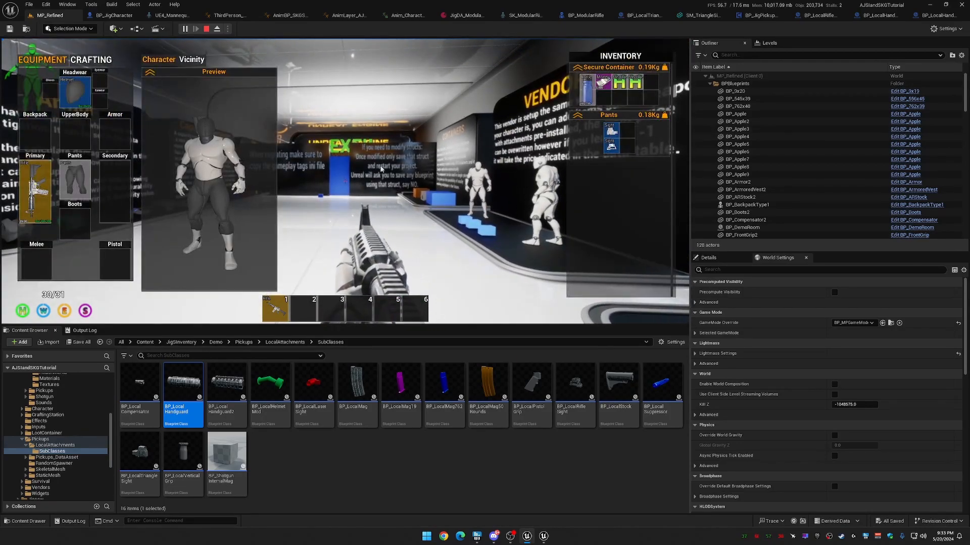
pyautogui.moveTo(618, 133); pyautogui.dragTo(36, 192)
pyautogui.press('Tab')
pyautogui.rightClick(345, 181)
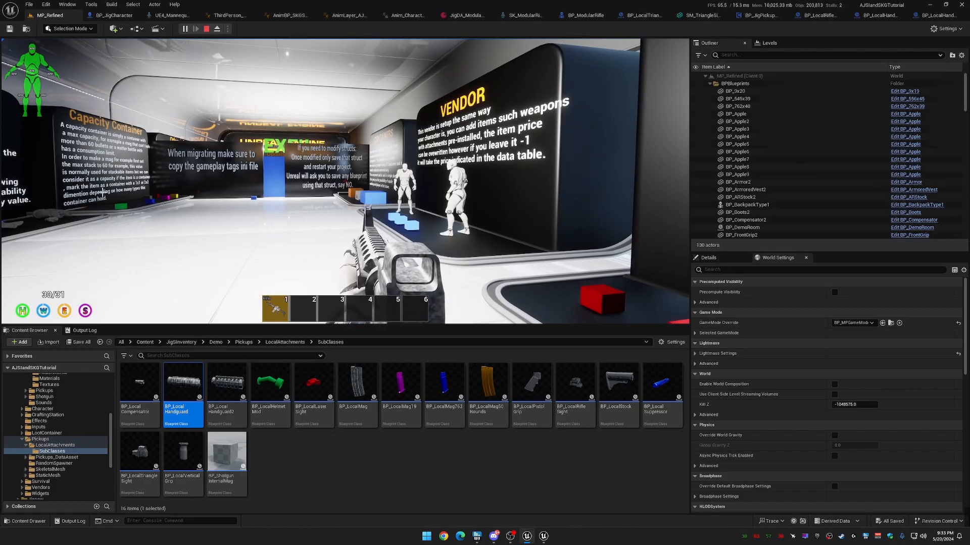
pyautogui.press('Escape')
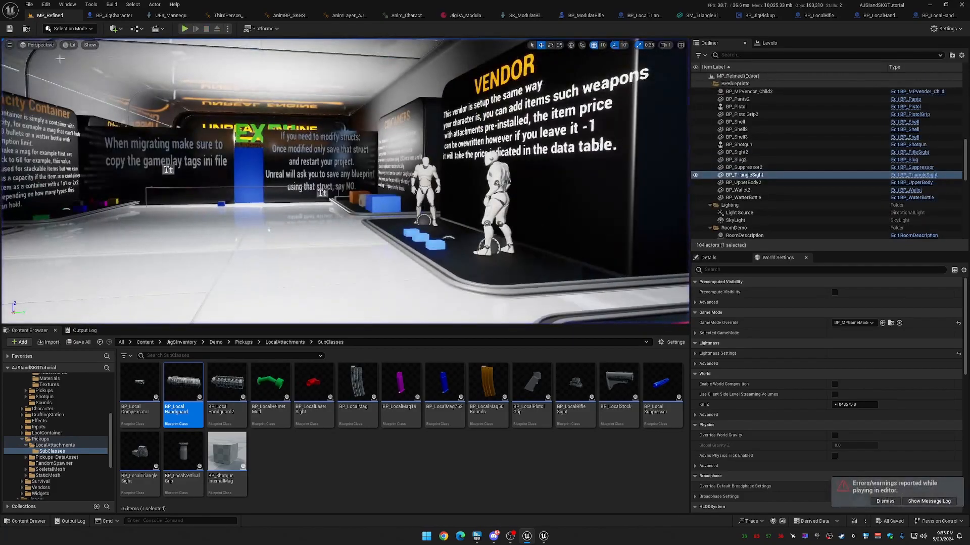
# Set the number of players to 2 and start a multiplayer play session.
pyautogui.click(228, 29)
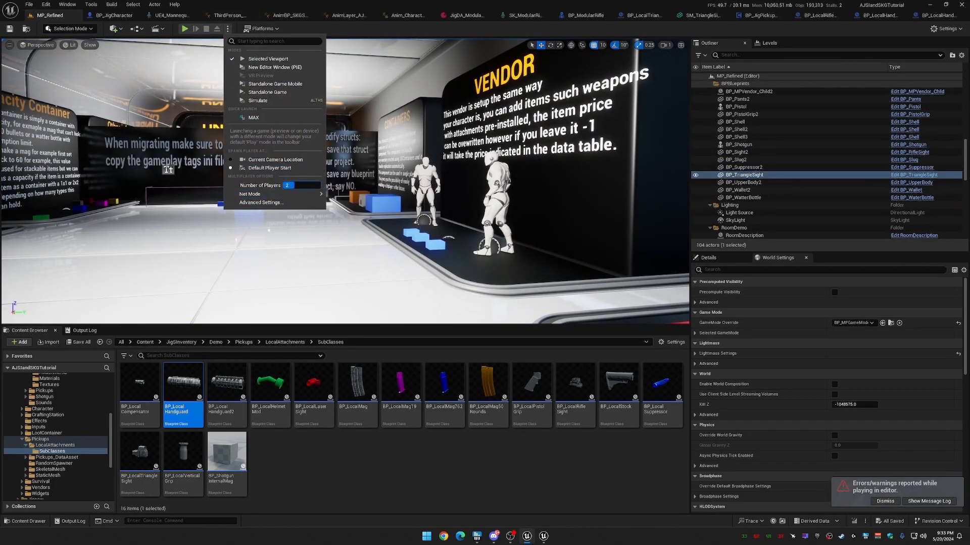
pyautogui.click(186, 28)
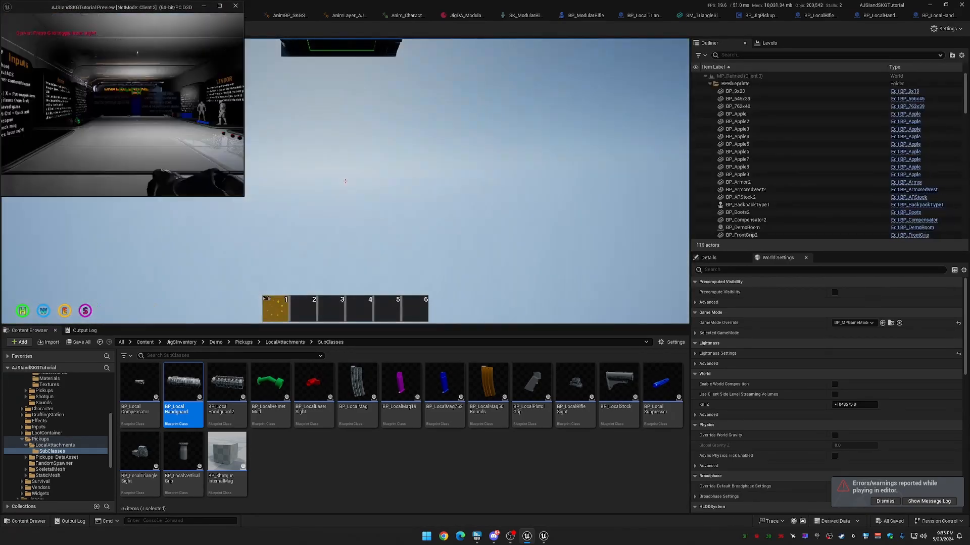
# Equip the rifle in the client 2 window, test aiming with it, and inspect its attachments through the inventory.
pyautogui.press('w')
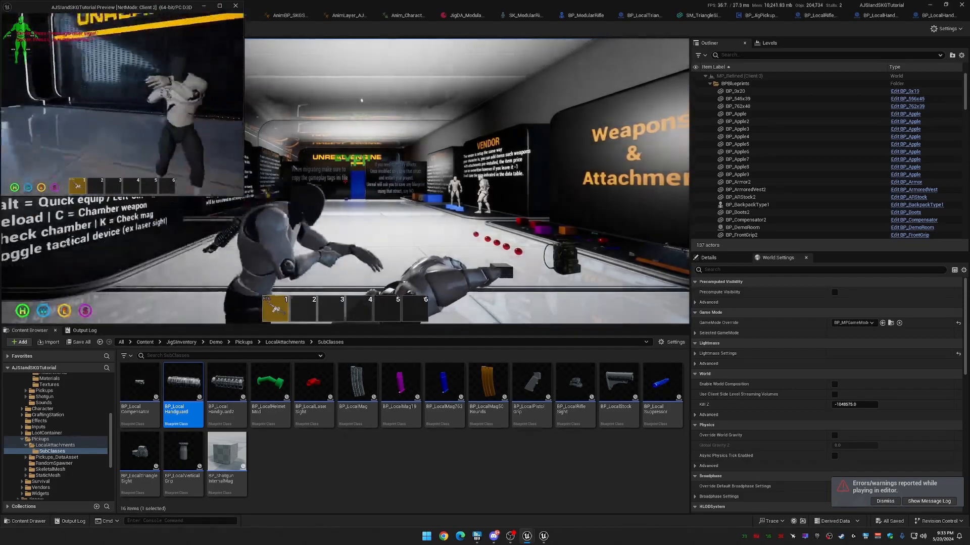
pyautogui.press('1')
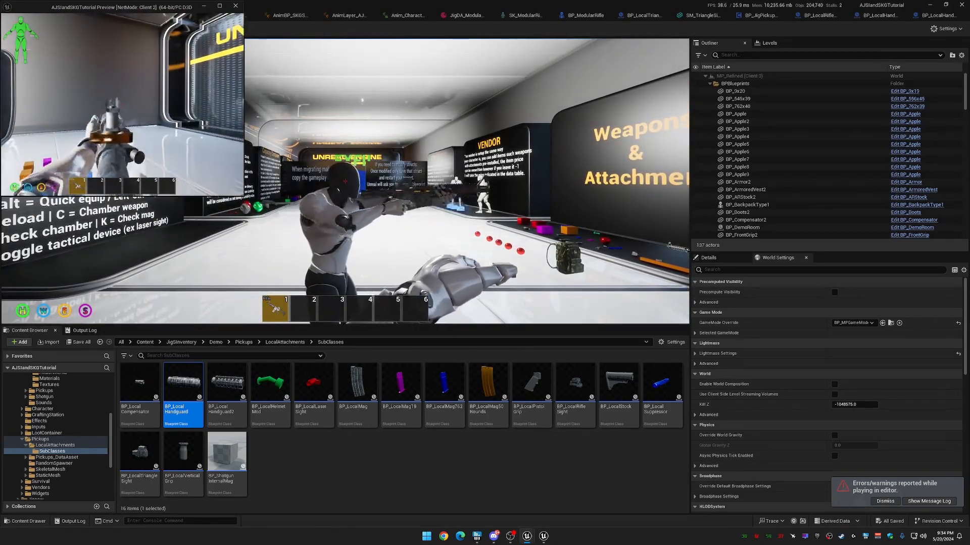
pyautogui.rightClick(121, 105)
pyautogui.click(121, 104)
pyautogui.rightClick(122, 105)
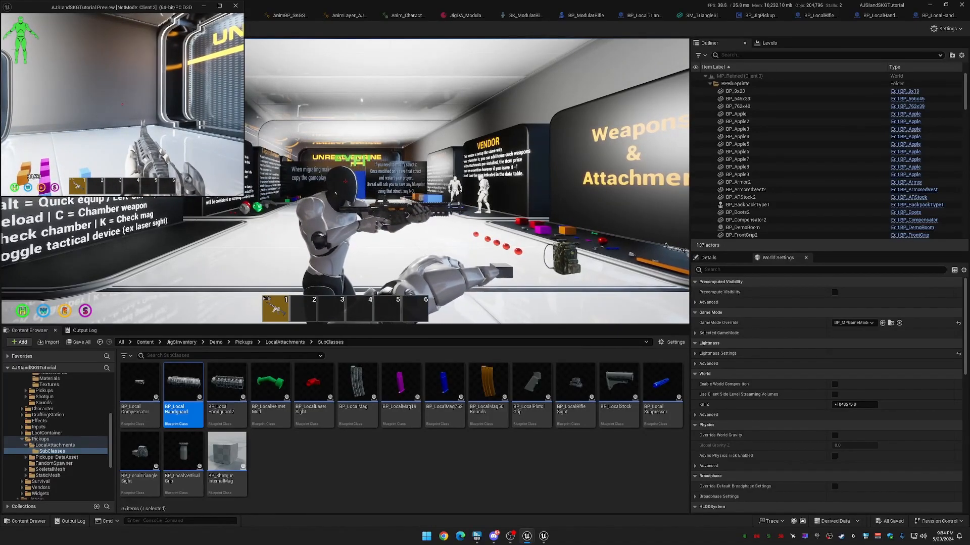
pyautogui.press('Tab')
pyautogui.doubleClick(21, 108)
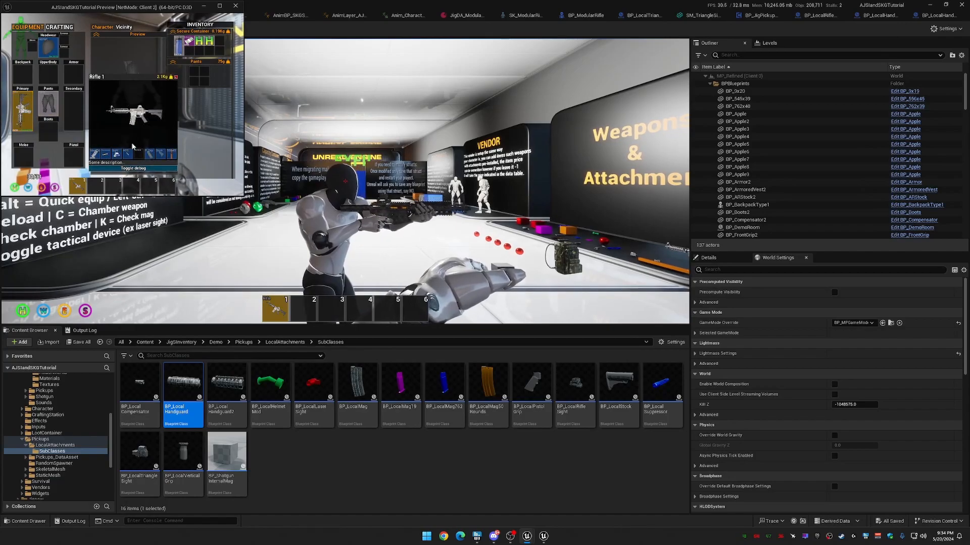
pyautogui.press('Tab')
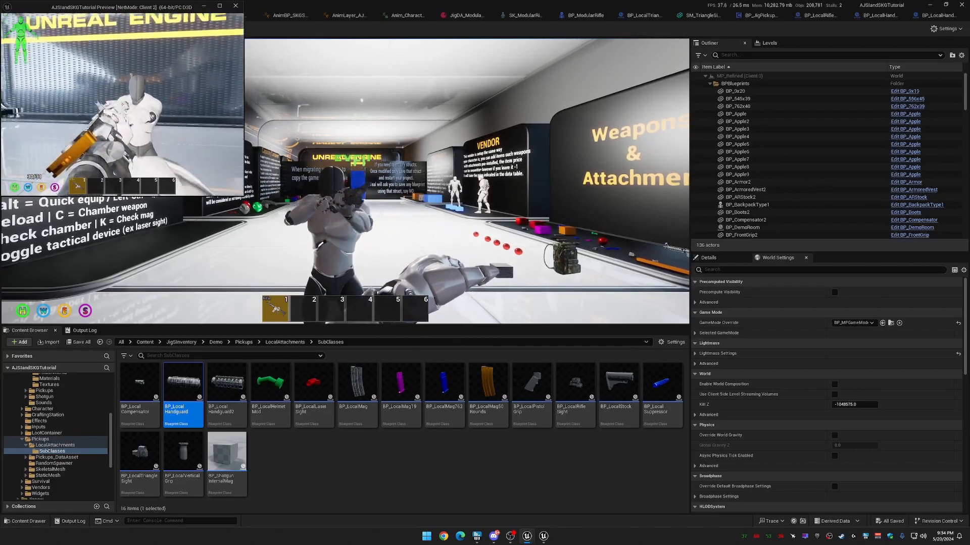
# Pick up the Triangle Sight, mount it on the rifle through the inventory as client 2, and end the play session.
pyautogui.press('w')
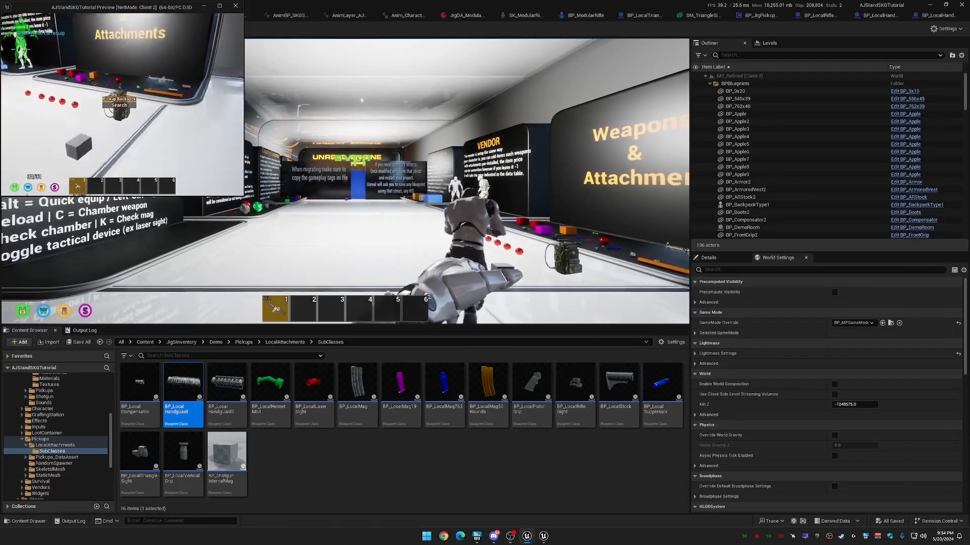
pyautogui.press('f')
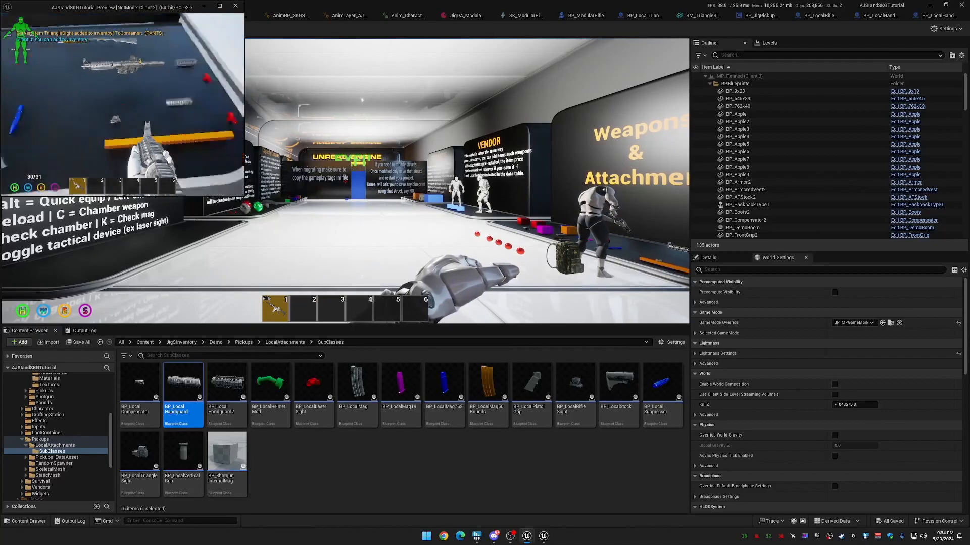
pyautogui.press('w')
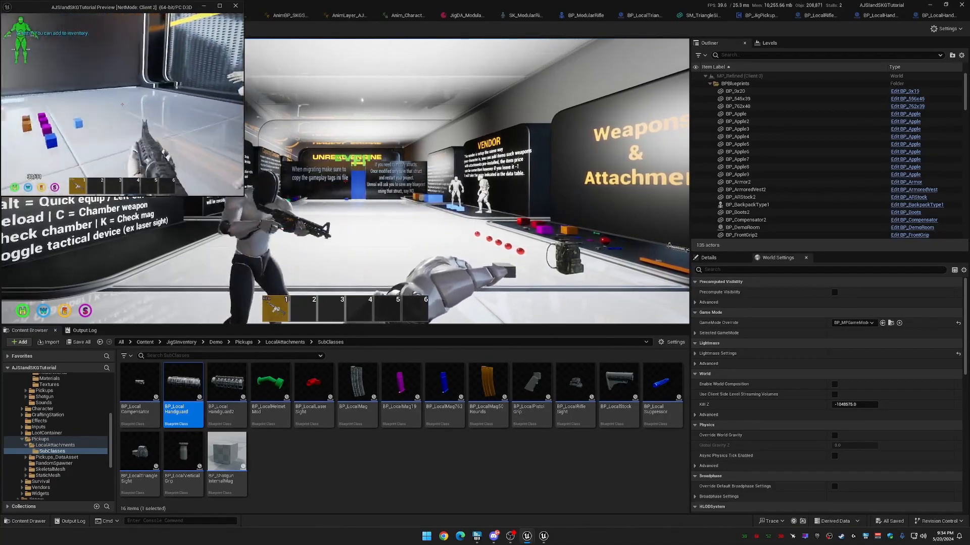
pyautogui.press('Tab')
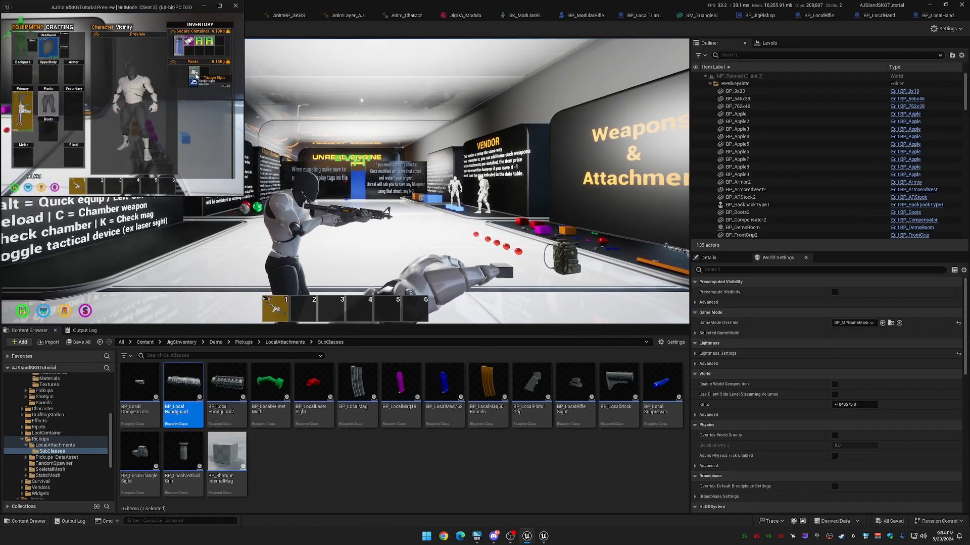
pyautogui.moveTo(18, 106); pyautogui.dragTo(21, 108)
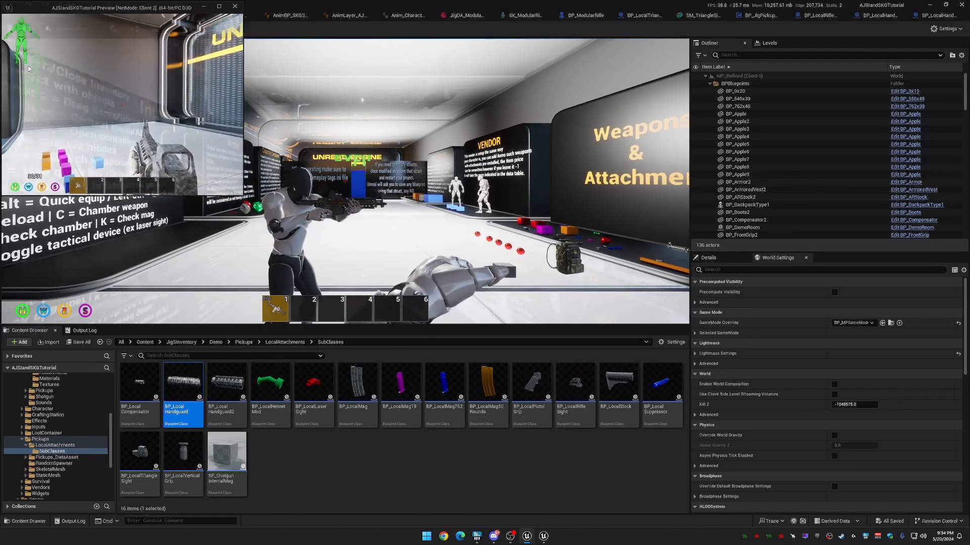
pyautogui.press('Escape')
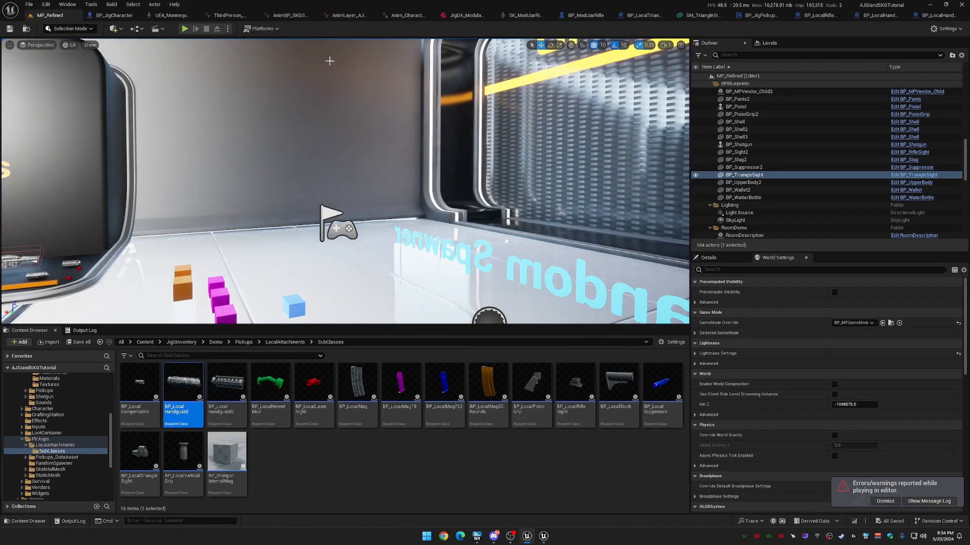
# Close the open weapon, attachment and Anim_Character_Idle assets plus AnimLayer_AJSITutorialProcedurals and AnimBP_SKGSFExample, and return to the MP_Refined level.
pyautogui.rightClick(414, 18)
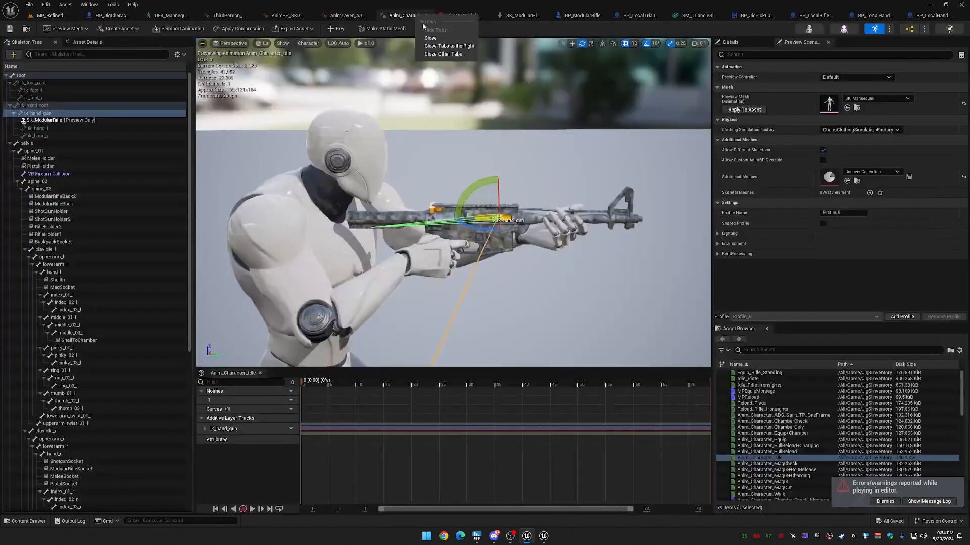
pyautogui.click(446, 49)
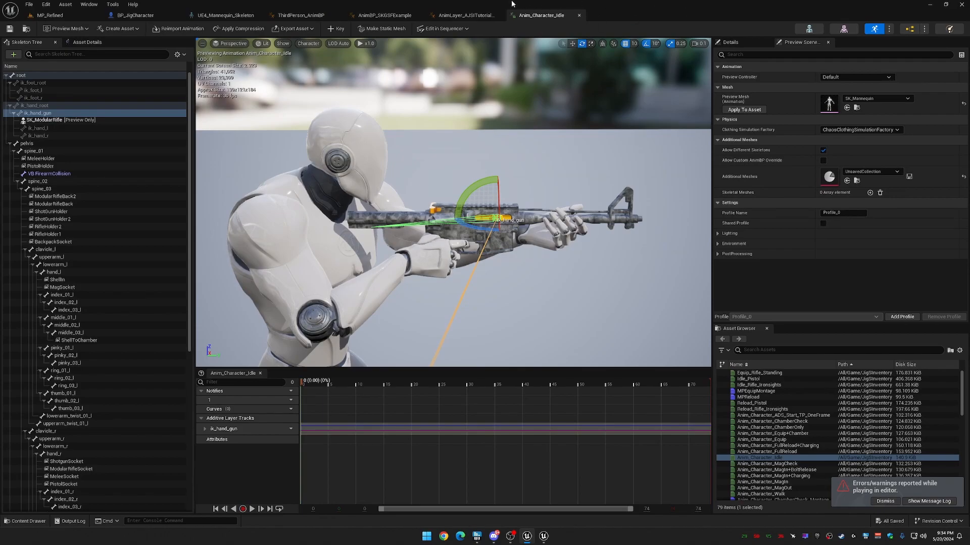
pyautogui.click(579, 16)
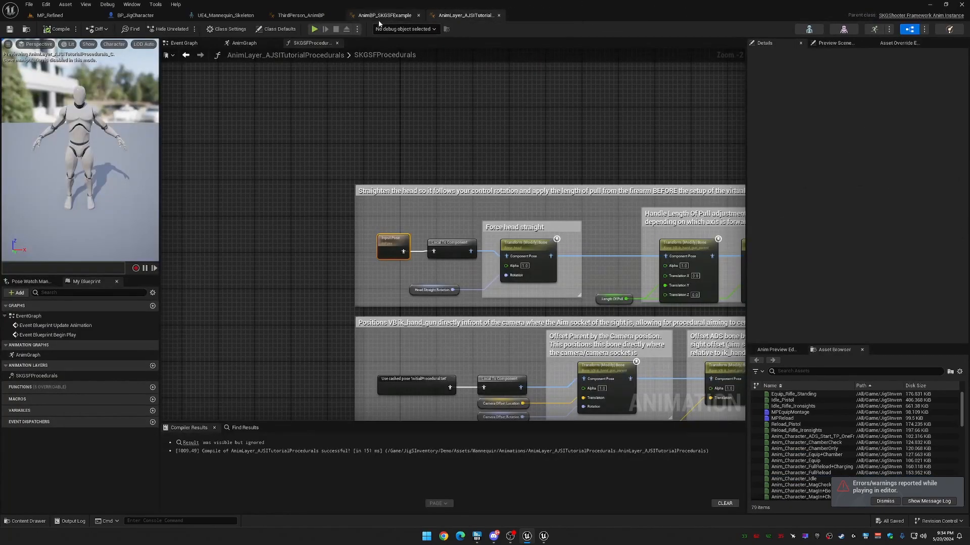
pyautogui.click(500, 16)
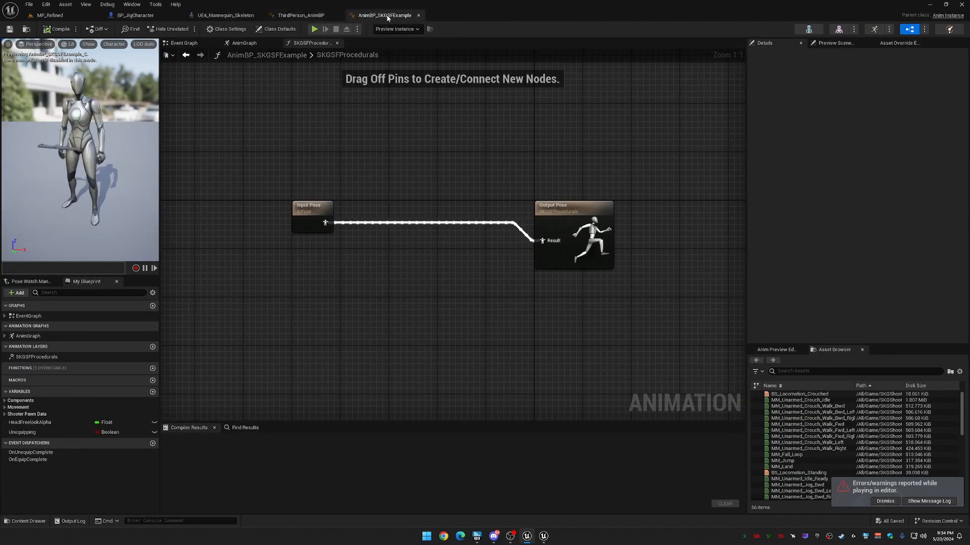
pyautogui.click(418, 16)
pyautogui.click(50, 15)
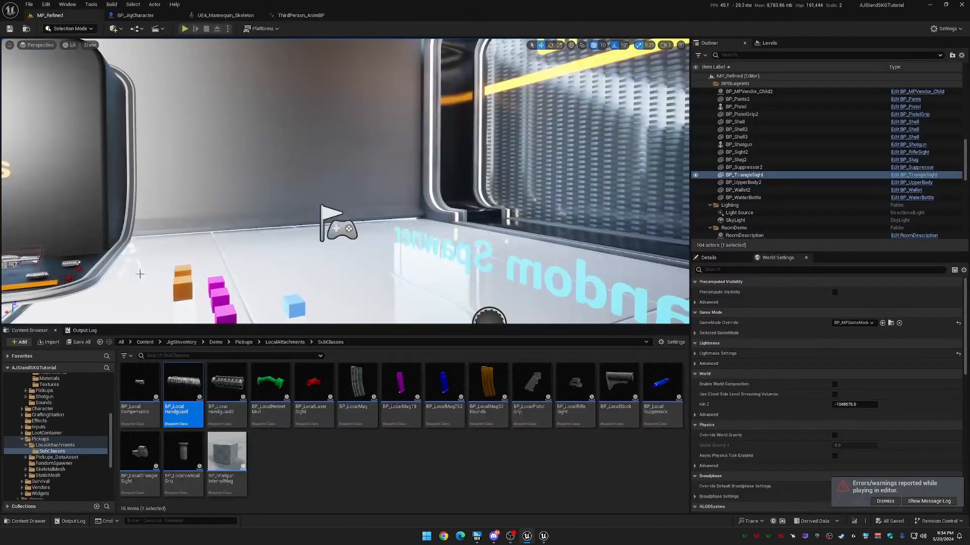
# Open the BP_SKGSFExamplePawn blueprint from the SKGShooterFramework Blueprints/Pawn folder.
pyautogui.click(181, 342)
pyautogui.scroll(-5, 64, 486)
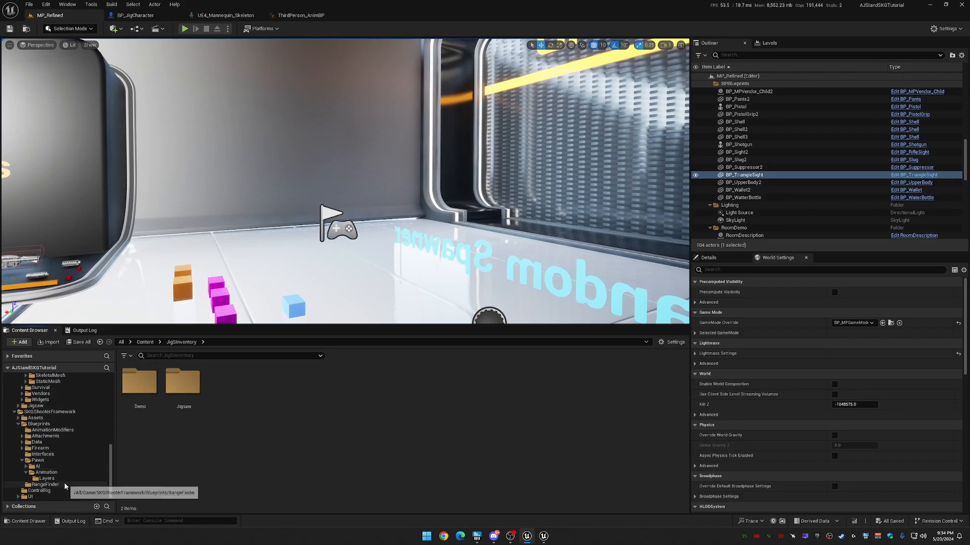
pyautogui.doubleClick(51, 411)
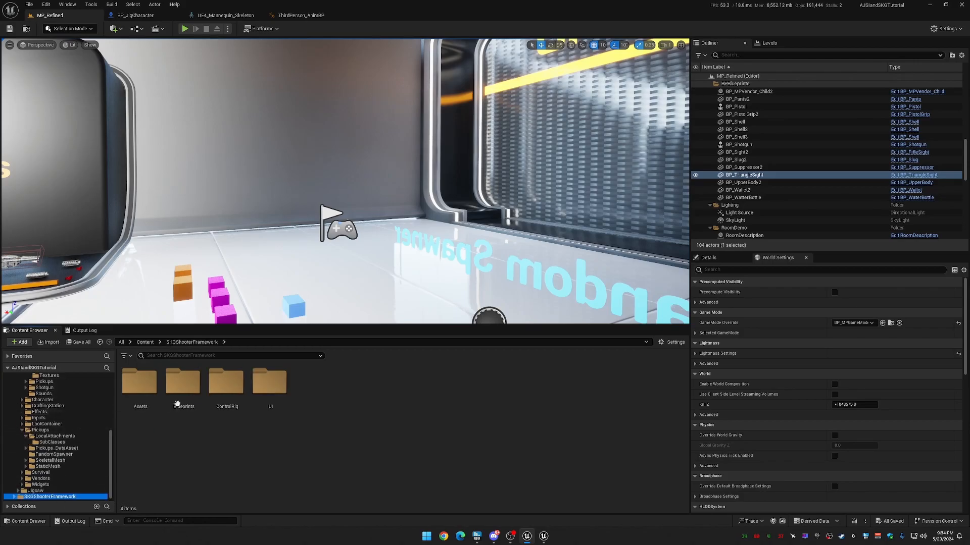
pyautogui.doubleClick(180, 389)
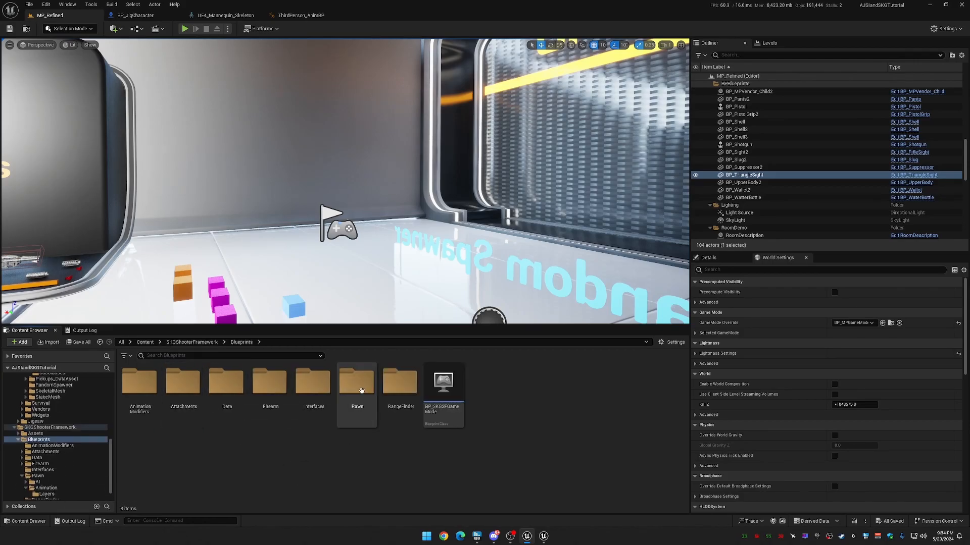
pyautogui.doubleClick(362, 392)
pyautogui.click(223, 388)
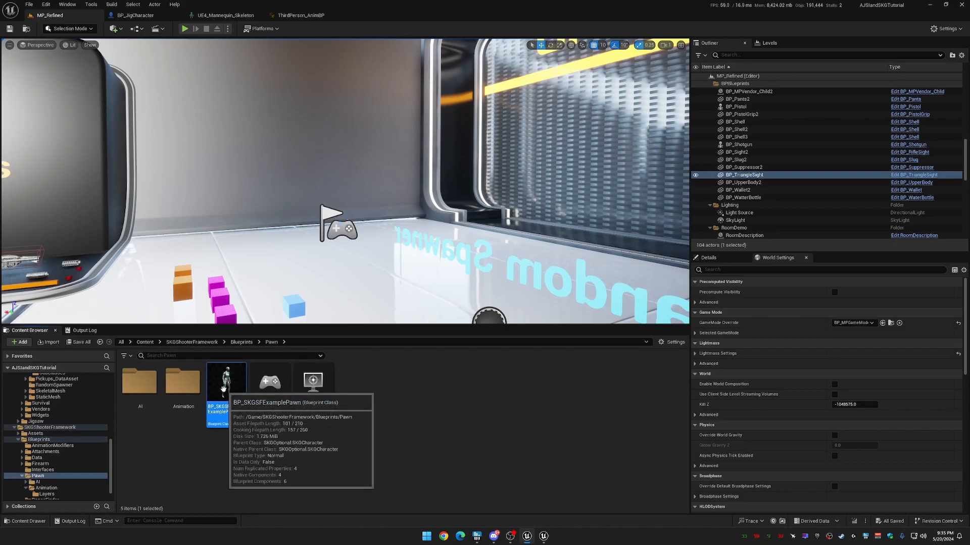
pyautogui.doubleClick(224, 389)
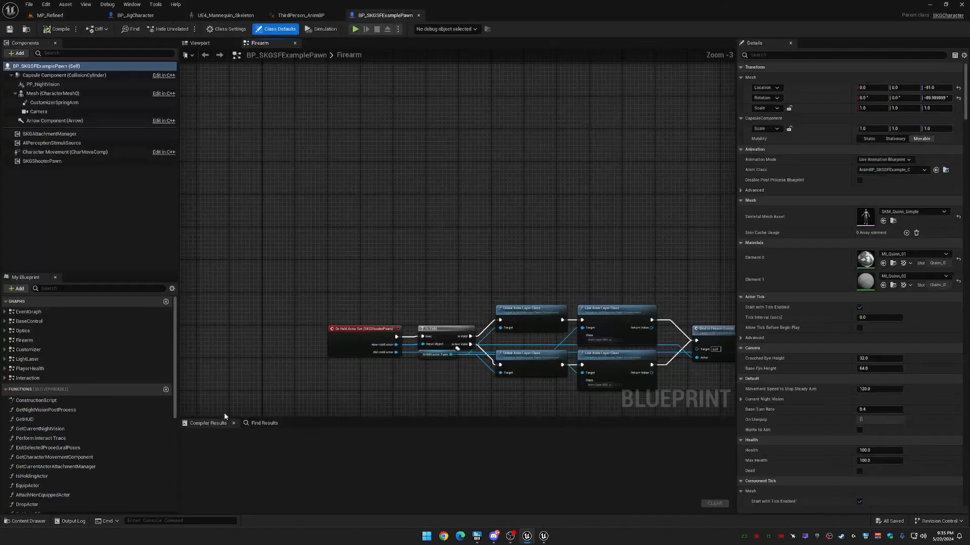
# Examine BP_SKGSFExamplePawn's Firearm and Base Control graphs, including the free look, steady aim and leaning controls.
pyautogui.scroll(-2, 435, 244)
pyautogui.moveTo(413, 220); pyautogui.dragTo(476, 92, button='right')
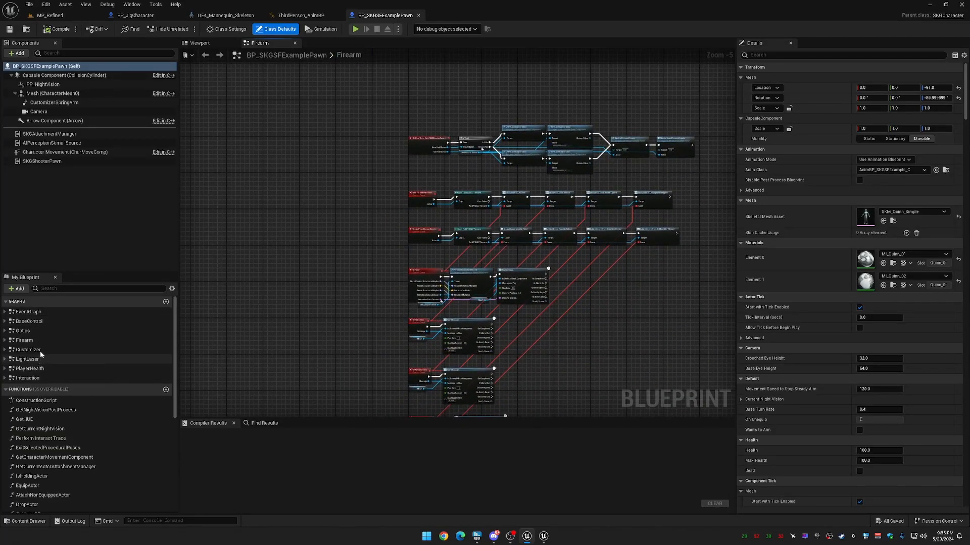
pyautogui.doubleClick(40, 323)
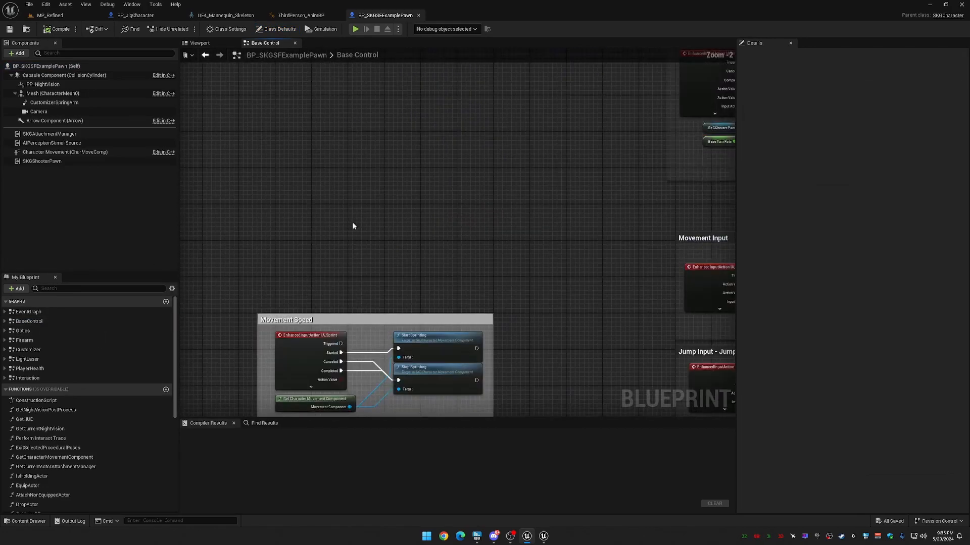
pyautogui.scroll(-1, 327, 264)
pyautogui.moveTo(315, 318); pyautogui.dragTo(305, 126, button='right')
pyautogui.moveTo(374, 281); pyautogui.dragTo(319, 307, button='right')
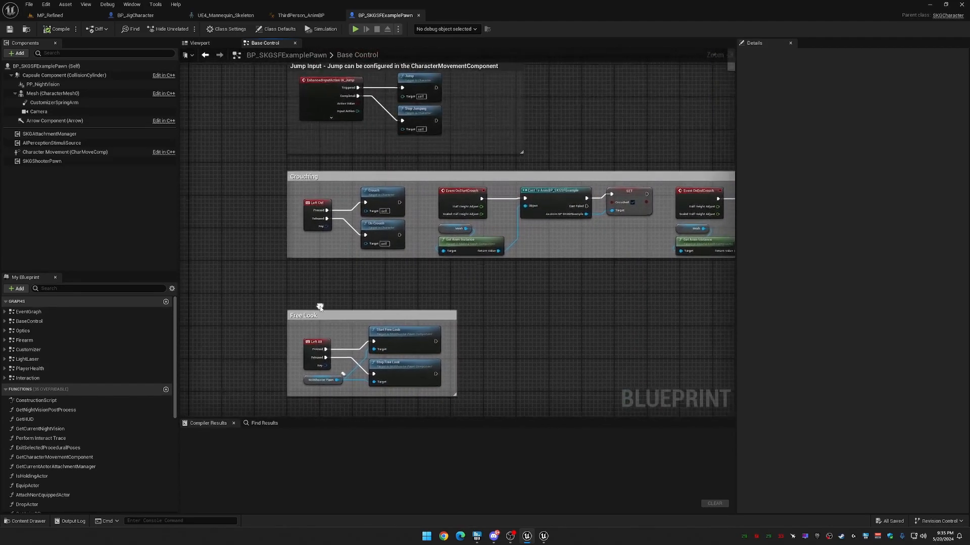
pyautogui.moveTo(554, 289); pyautogui.dragTo(476, 289, button='right')
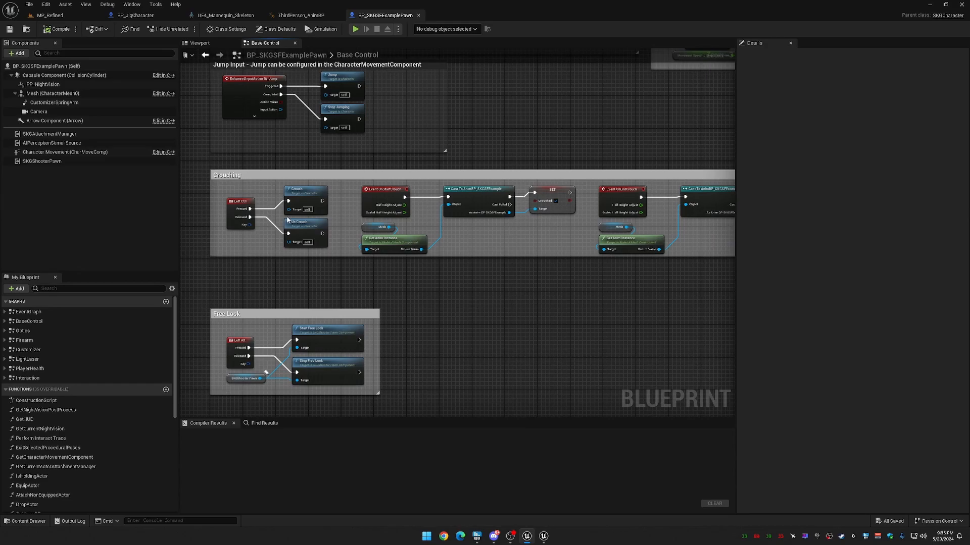
pyautogui.moveTo(603, 305); pyautogui.dragTo(412, 415, button='right')
pyautogui.moveTo(427, 273); pyautogui.dragTo(579, 131, button='right')
pyautogui.moveTo(429, 333); pyautogui.dragTo(587, 105, button='right')
pyautogui.moveTo(324, 291); pyautogui.dragTo(268, 109, button='right')
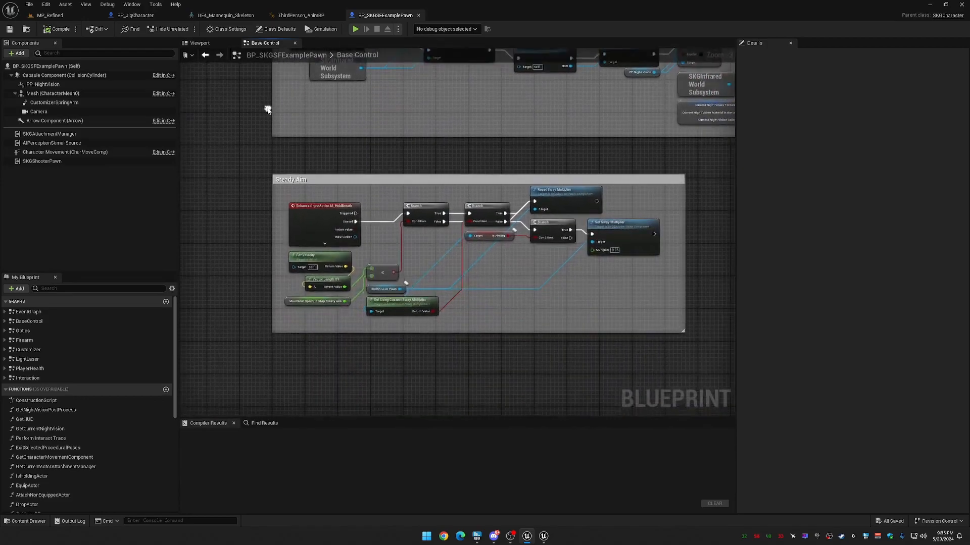
pyautogui.moveTo(278, 323); pyautogui.dragTo(347, 186, button='right')
pyautogui.moveTo(596, 71); pyautogui.dragTo(497, 414, button='right')
pyautogui.moveTo(568, 131); pyautogui.dragTo(405, 410, button='right')
pyautogui.moveTo(506, 148); pyautogui.dragTo(333, 356, button='right')
pyautogui.moveTo(208, 264); pyautogui.dragTo(557, 386, button='right')
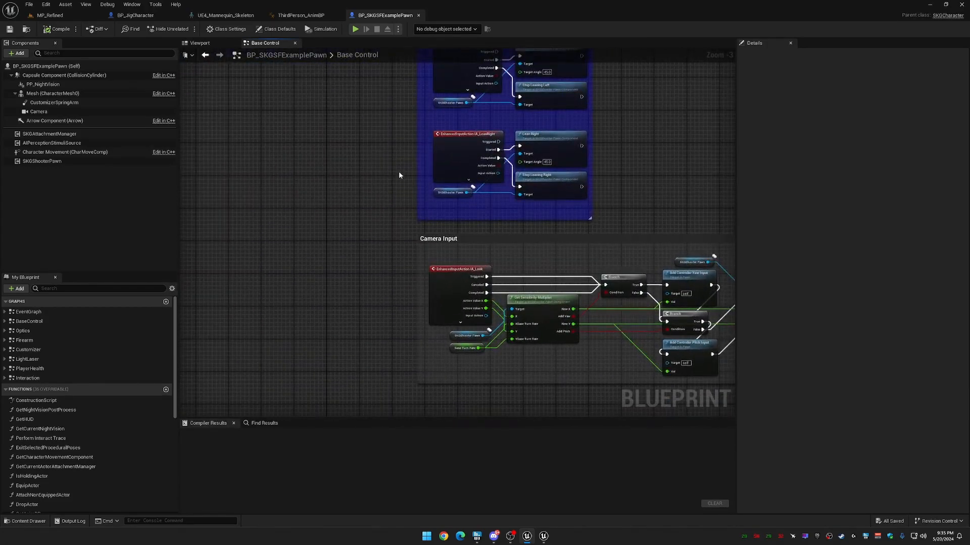
pyautogui.moveTo(399, 175); pyautogui.dragTo(324, 277, button='right')
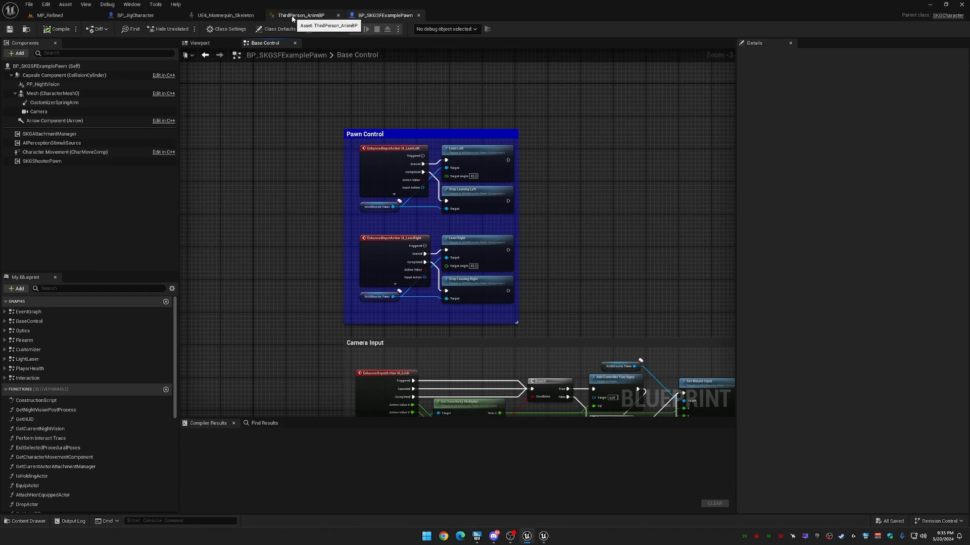
# Examine the Leaning and Sprint logic in BP_JigCharacter's MOVEMENTS graph.
pyautogui.click(138, 17)
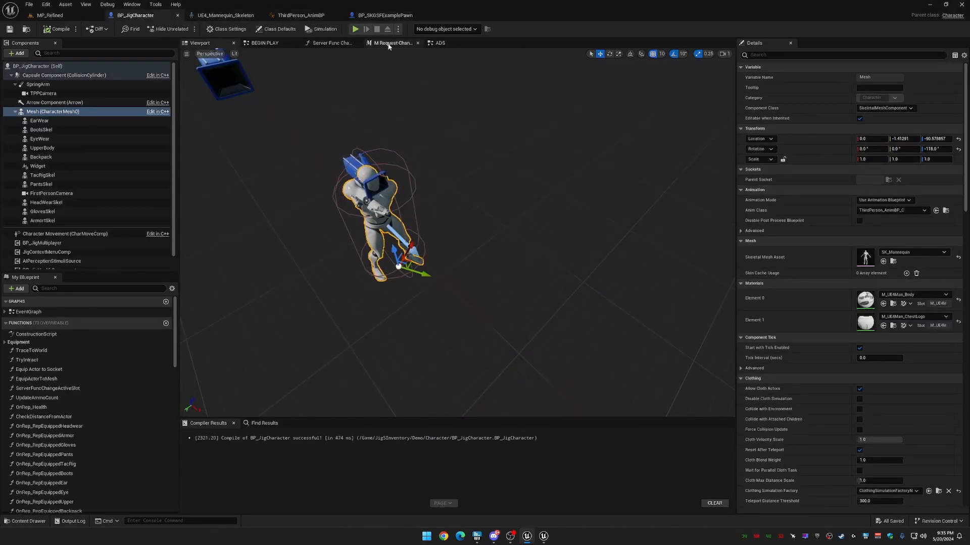
pyautogui.click(268, 43)
pyautogui.moveTo(429, 279); pyautogui.dragTo(290, 231, button='right')
pyautogui.moveTo(581, 274); pyautogui.dragTo(676, 391, button='right')
pyautogui.doubleClick(386, 222)
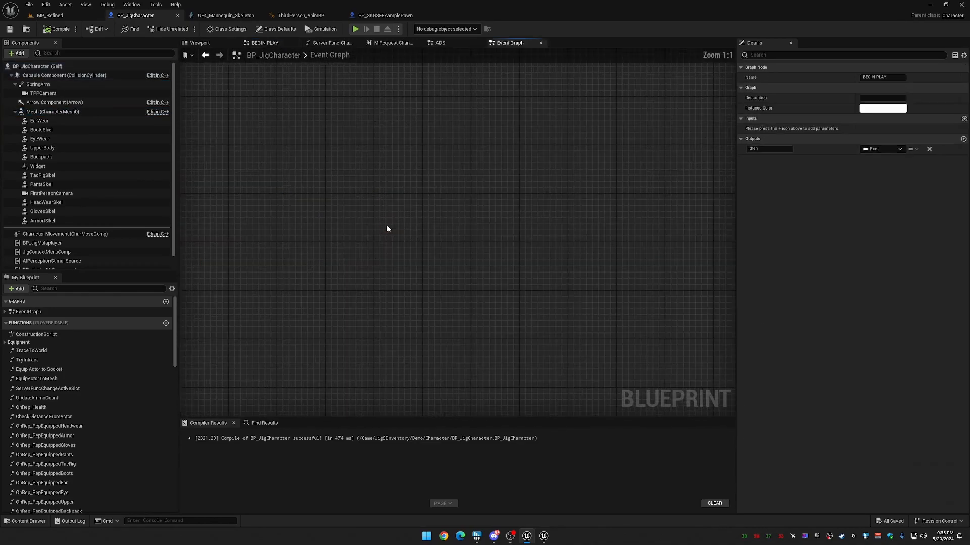
pyautogui.moveTo(515, 157); pyautogui.dragTo(511, 139, button='right')
pyautogui.doubleClick(483, 190)
pyautogui.scroll(5, 355, 107)
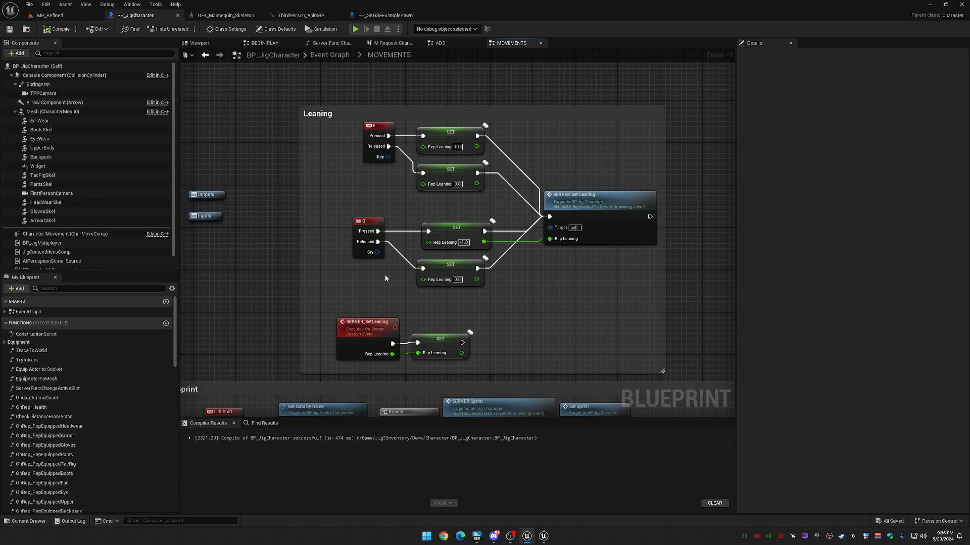
pyautogui.moveTo(266, 307); pyautogui.dragTo(409, 100, button='right')
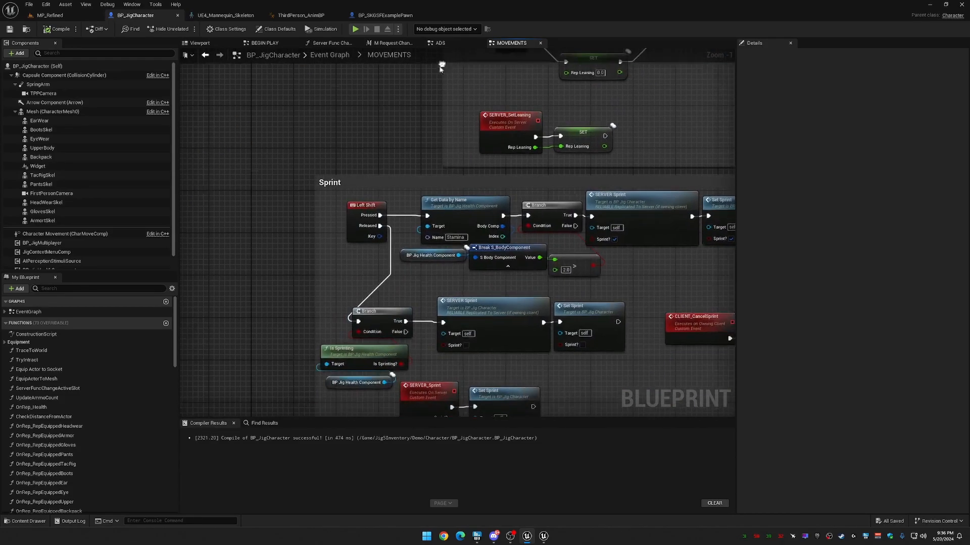
pyautogui.scroll(-4, 377, 219)
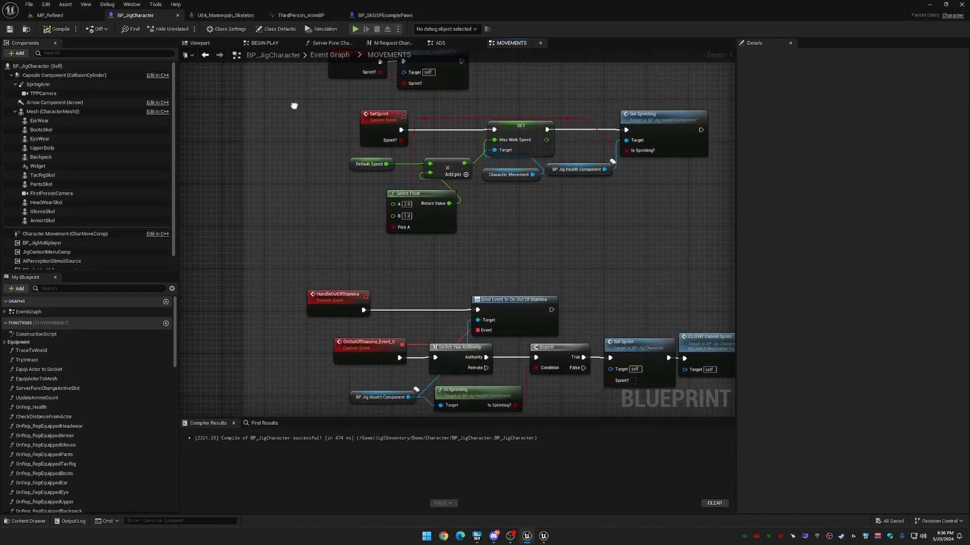
pyautogui.scroll(-1, 377, 219)
pyautogui.moveTo(391, 266); pyautogui.dragTo(302, 363, button='right')
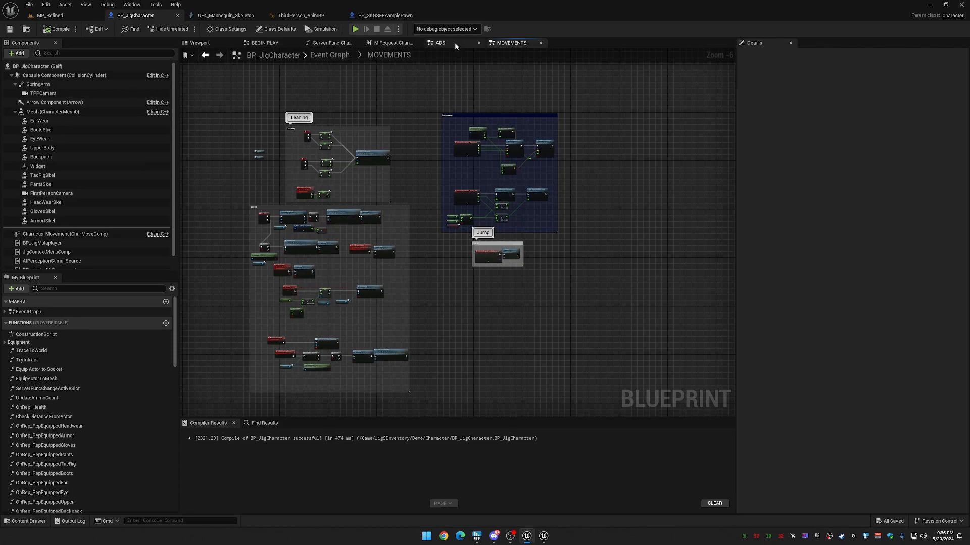
# Move the Right Mouse Button aiming nodes down to just above the ADS comment box, compile and save BP_JigCharacter, and return to the level.
pyautogui.click(540, 43)
pyautogui.moveTo(428, 141); pyautogui.dragTo(480, 56, button='right')
pyautogui.moveTo(533, 244); pyautogui.dragTo(478, 292, button='right')
pyautogui.moveTo(292, 82); pyautogui.dragTo(545, 175)
pyautogui.moveTo(495, 103); pyautogui.dragTo(500, 238)
pyautogui.click(418, 165)
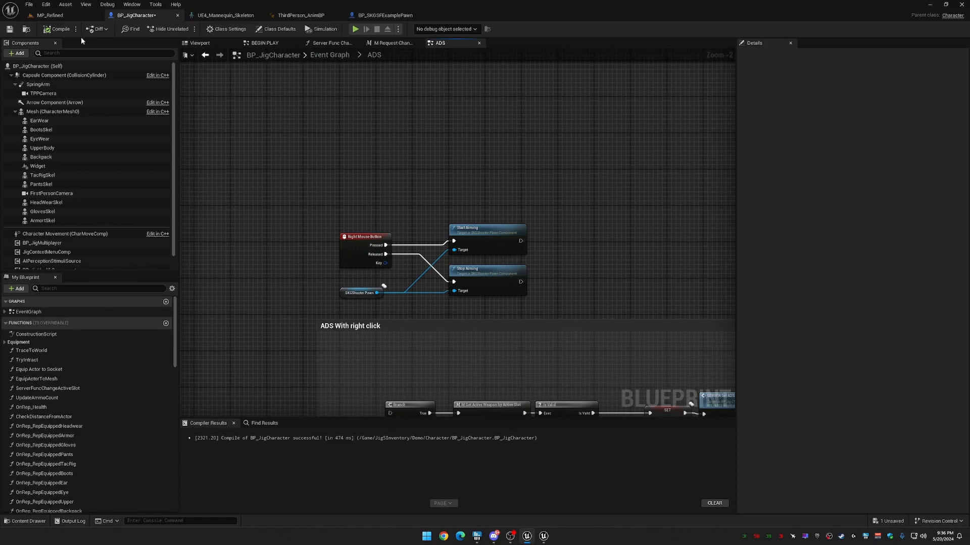
pyautogui.click(57, 29)
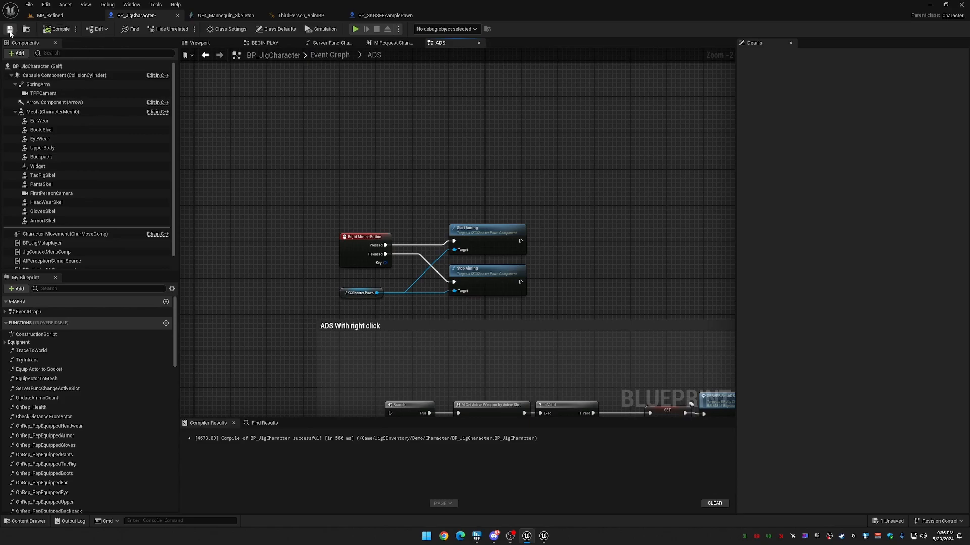
pyautogui.click(71, 15)
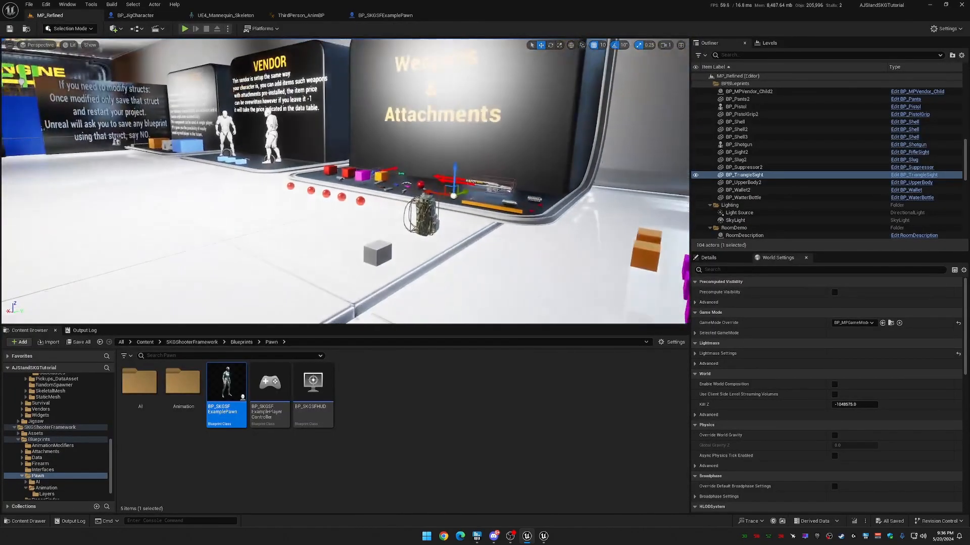
pyautogui.moveTo(345, 181); pyautogui.dragTo(192, 212, button='right')
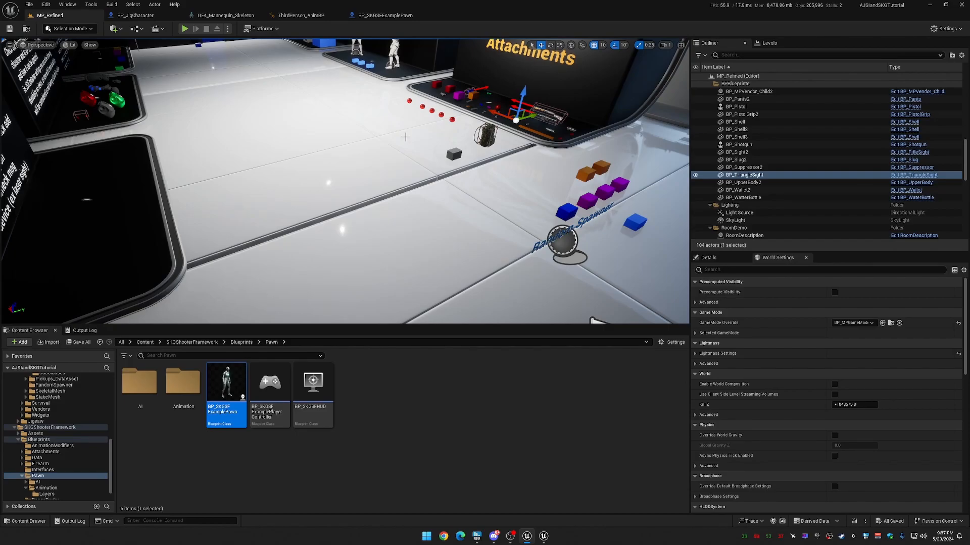
pyautogui.moveTo(390, 218); pyautogui.dragTo(333, 181, button='right')
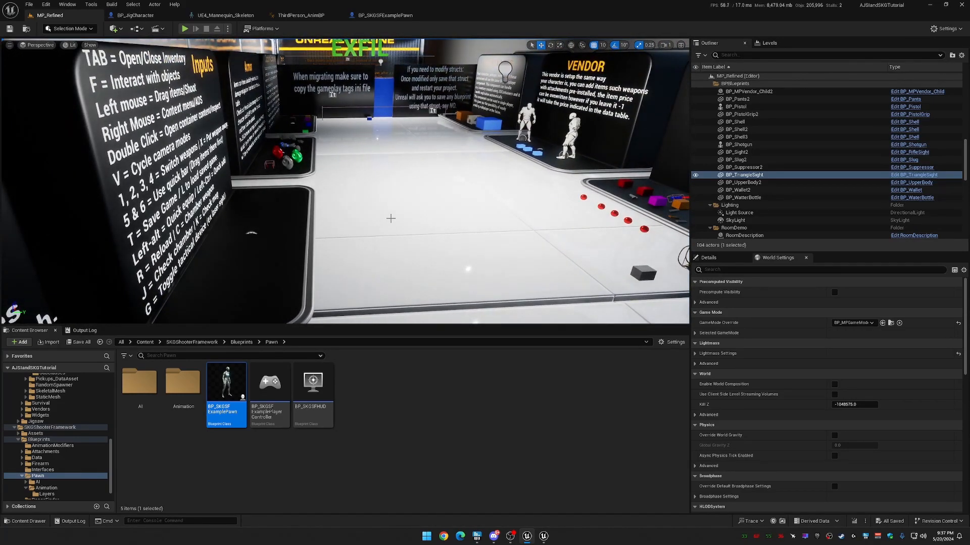